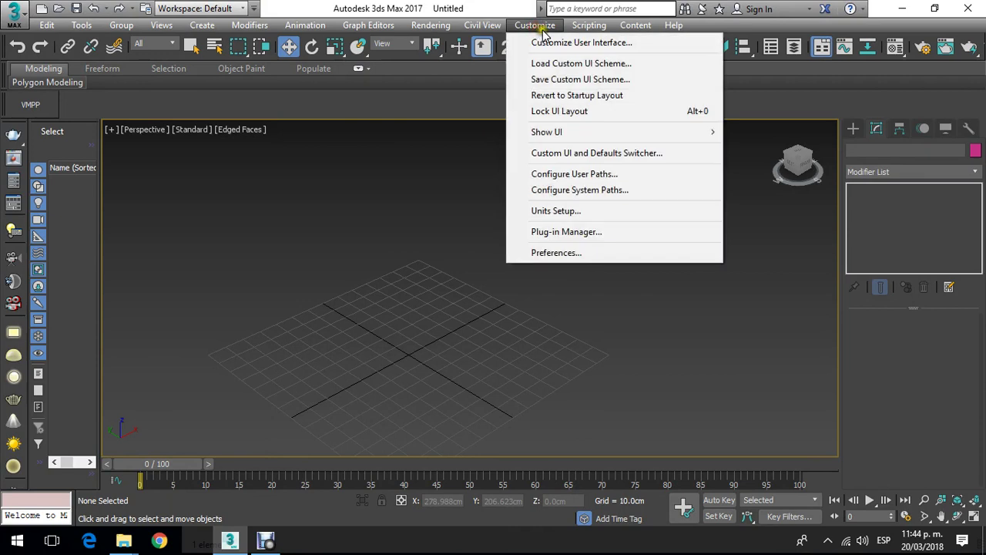
Step: Set the system unit scale to 1 unit = 1.0 centimeters and the display units to metric centimeters
left_click(570, 211)
left_click(501, 154)
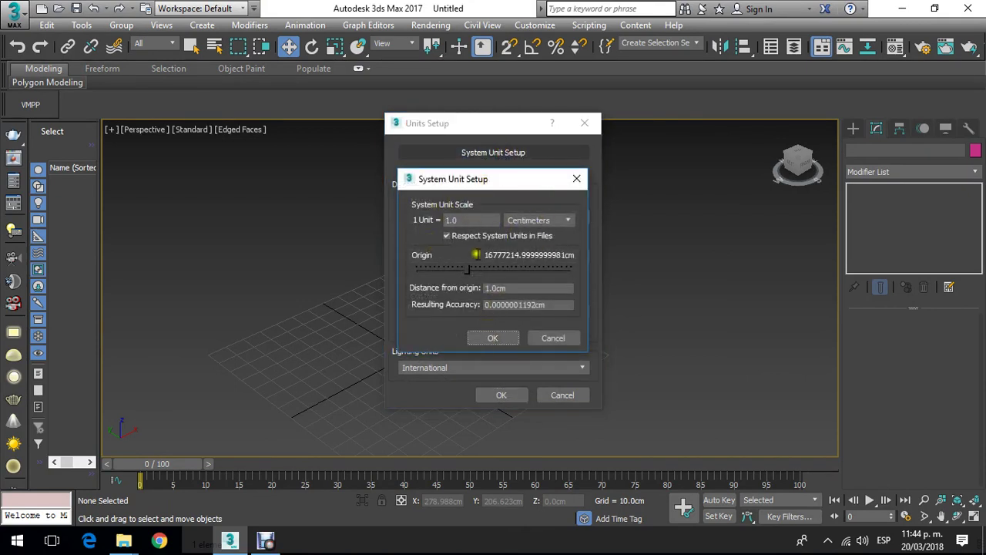
left_click(498, 336)
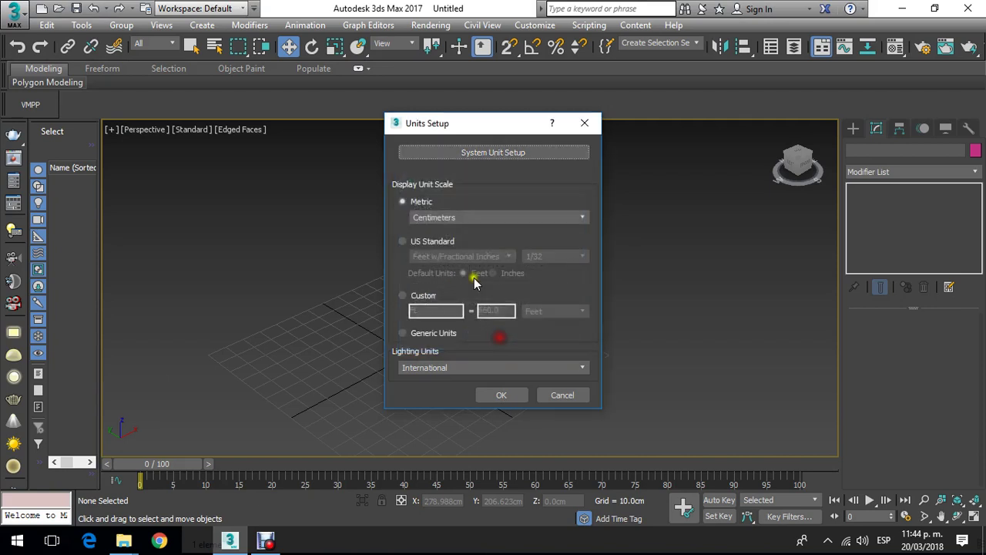
left_click(433, 219)
left_click(431, 244)
left_click(501, 395)
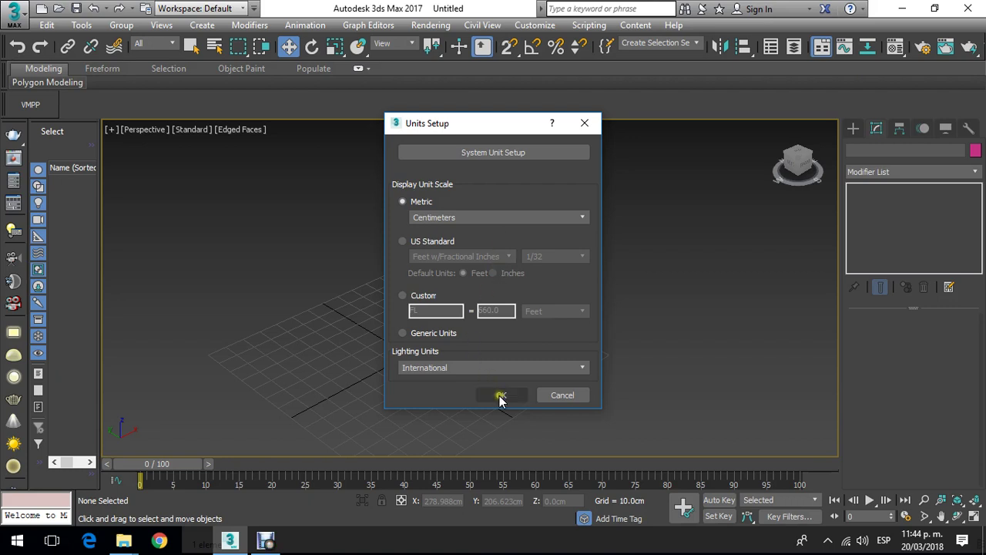
Step: Set the home grid spacing to 1 cm in the grid and snap settings
left_click(510, 47)
right_click(510, 47)
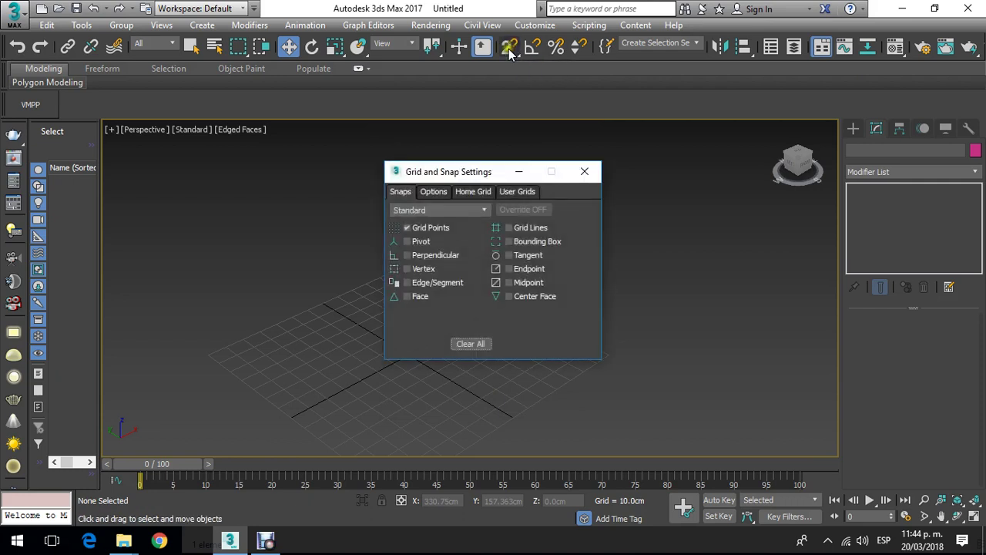
left_click(478, 192)
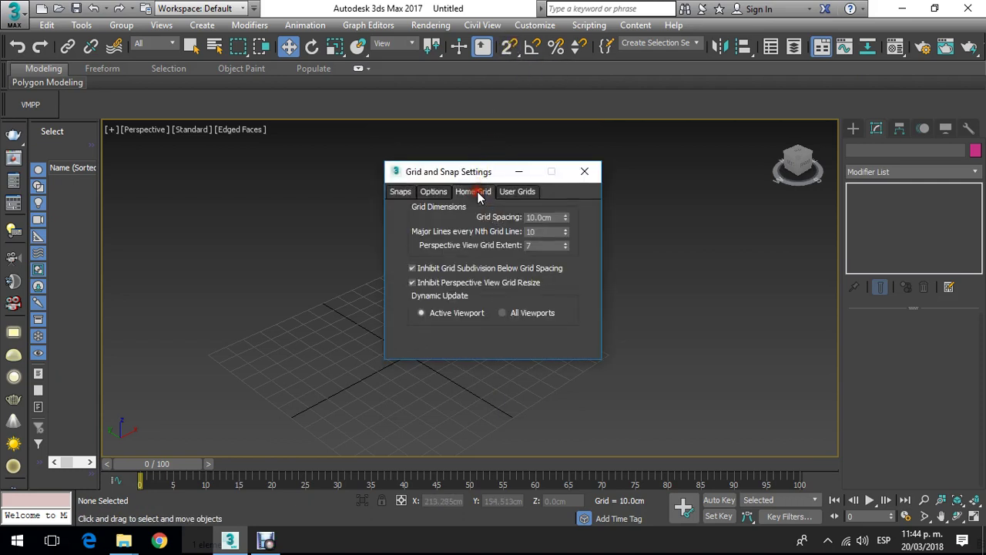
double_click(543, 218)
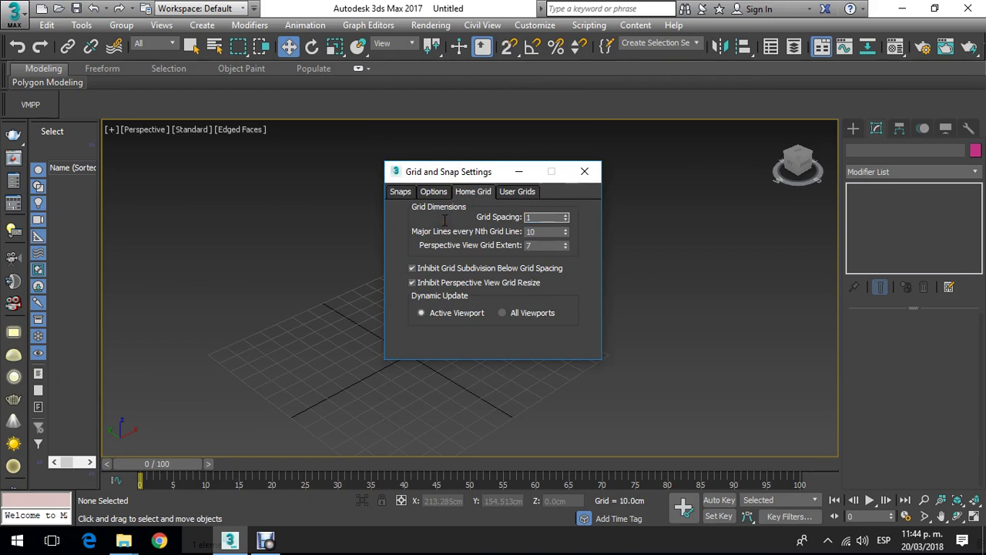
key("Return")
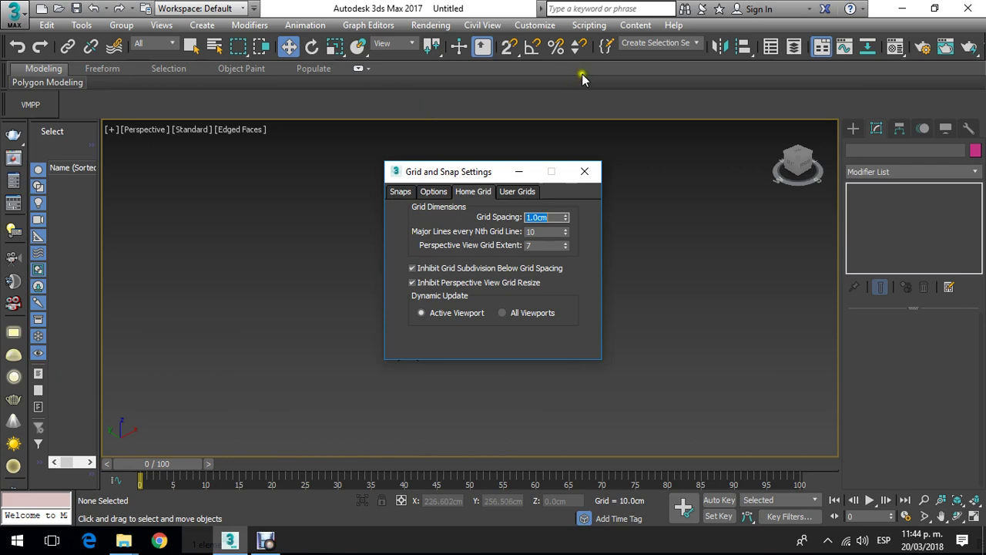
left_click(584, 171)
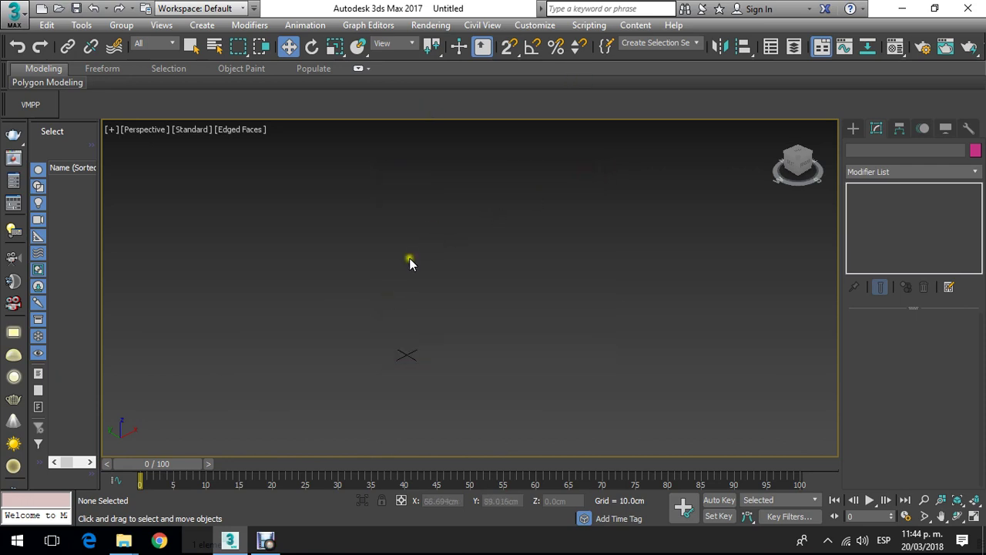
Step: Change the perspective viewport to the Top view and on to the Front view
left_click(143, 128)
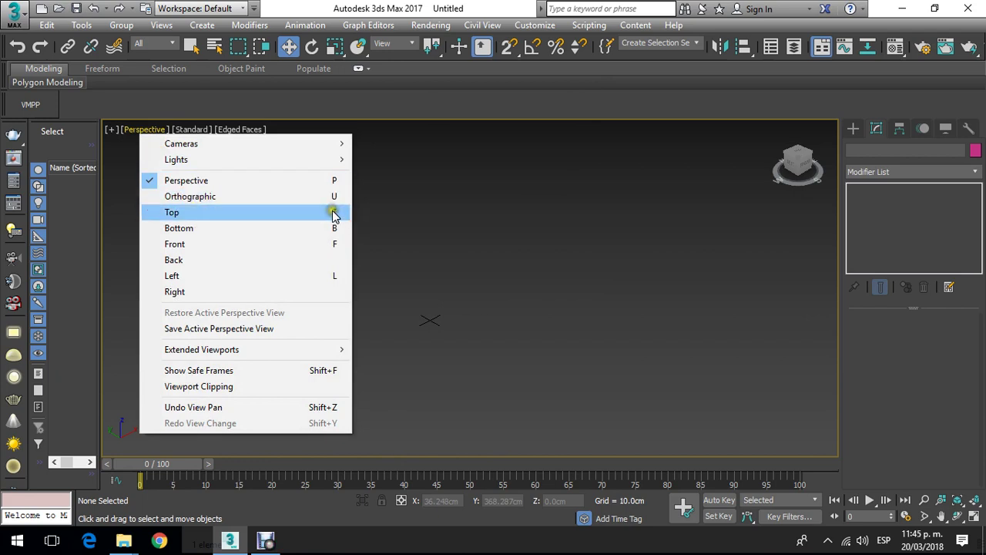
left_click(232, 214)
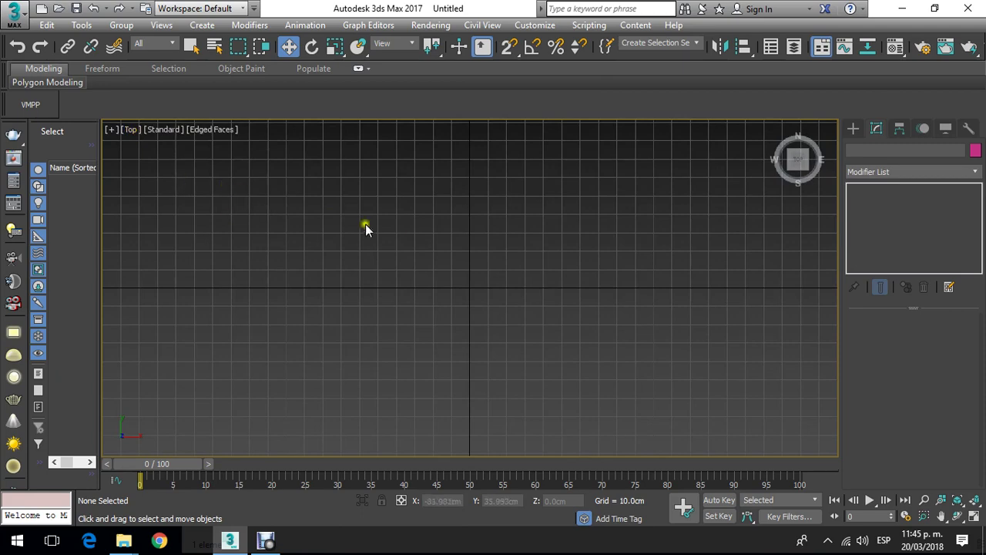
middle_click_drag(488, 249, 381, 258)
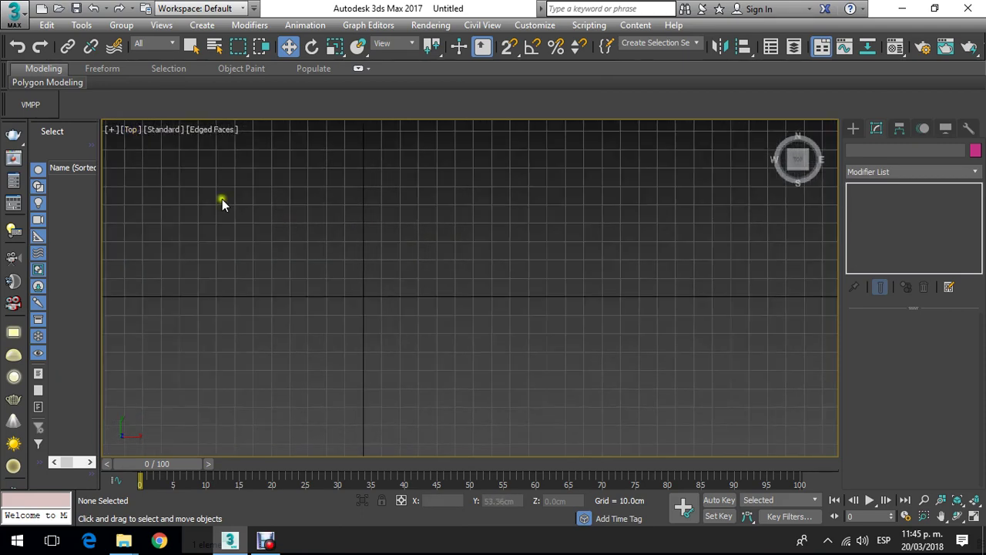
left_click(131, 130)
left_click(182, 254)
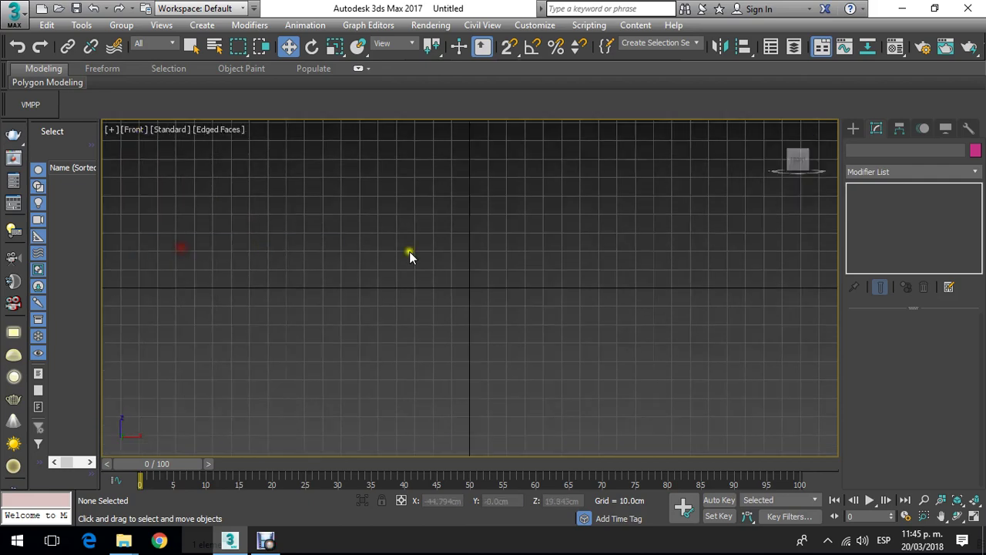
middle_click_drag(409, 255, 444, 277)
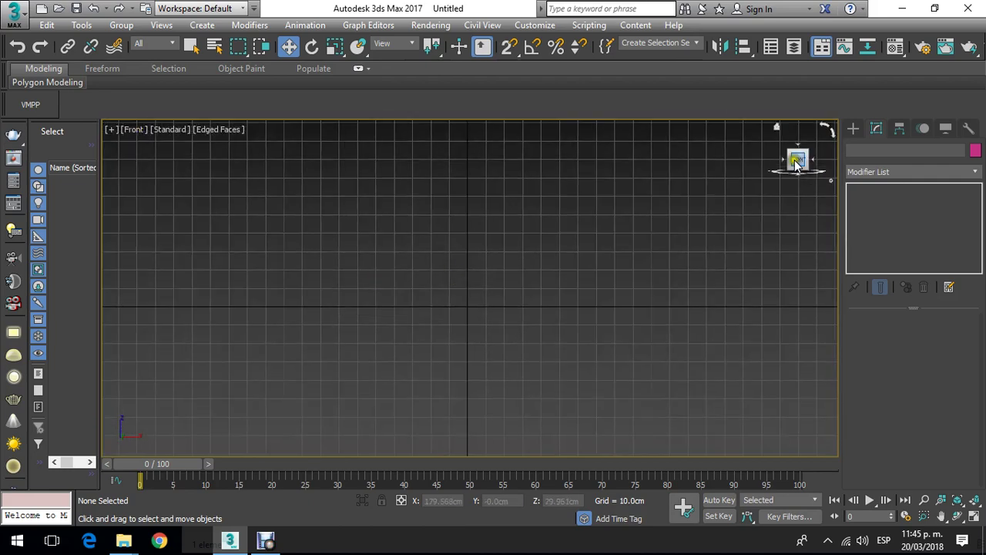
Step: Turn on 2D grid-point snapping and try to draw a spline line from the origin in the Front view
left_click(853, 128)
left_click(880, 228)
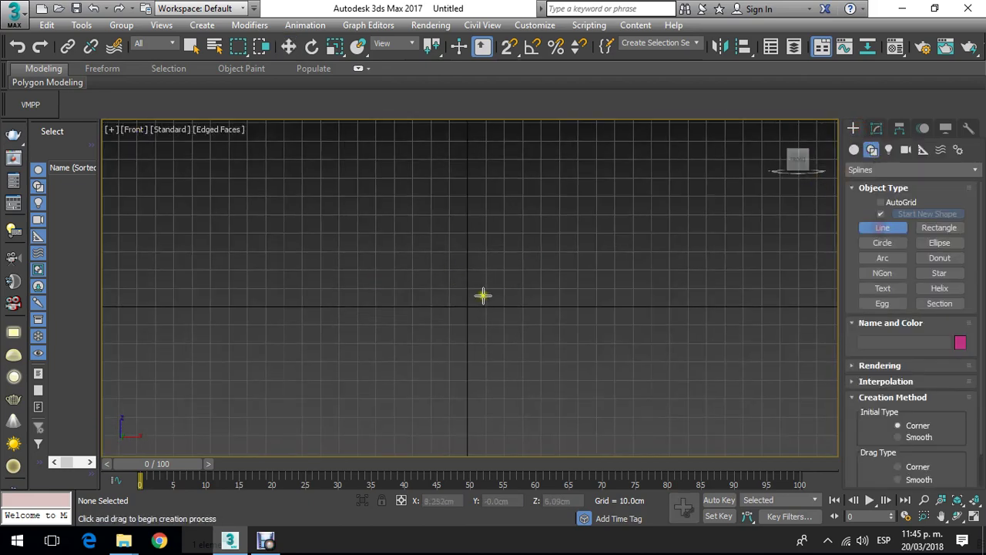
scroll(467, 193, "up", 3)
left_click(507, 47)
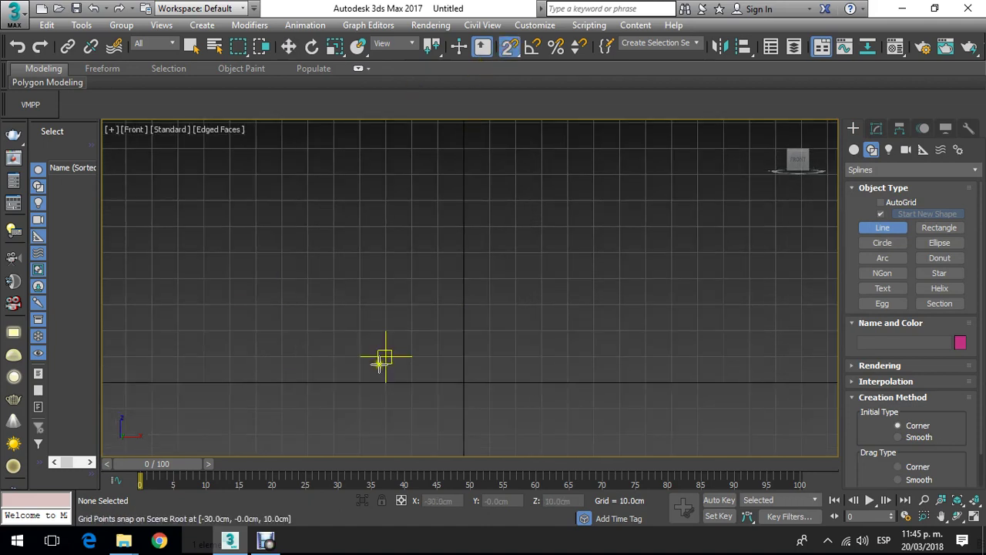
left_click(463, 381)
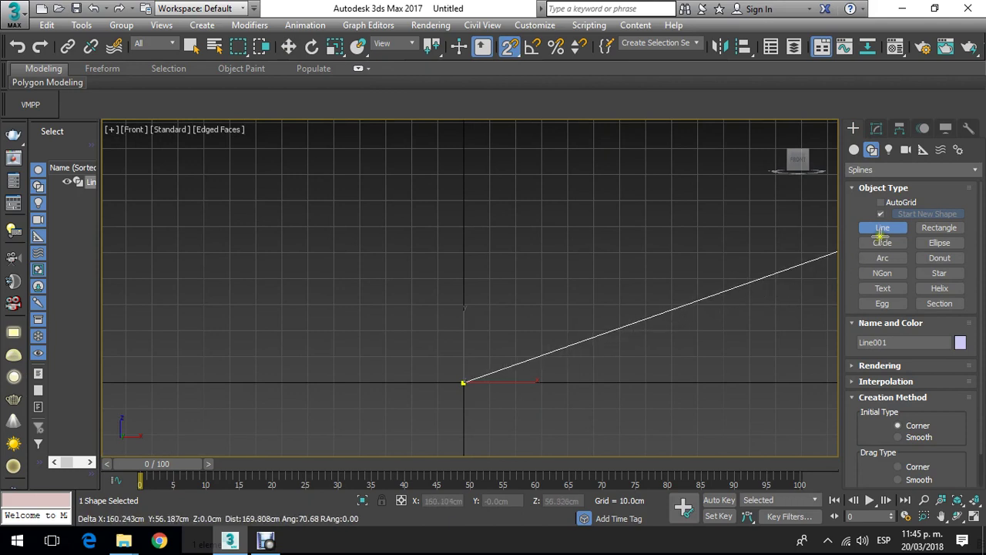
right_click(744, 238)
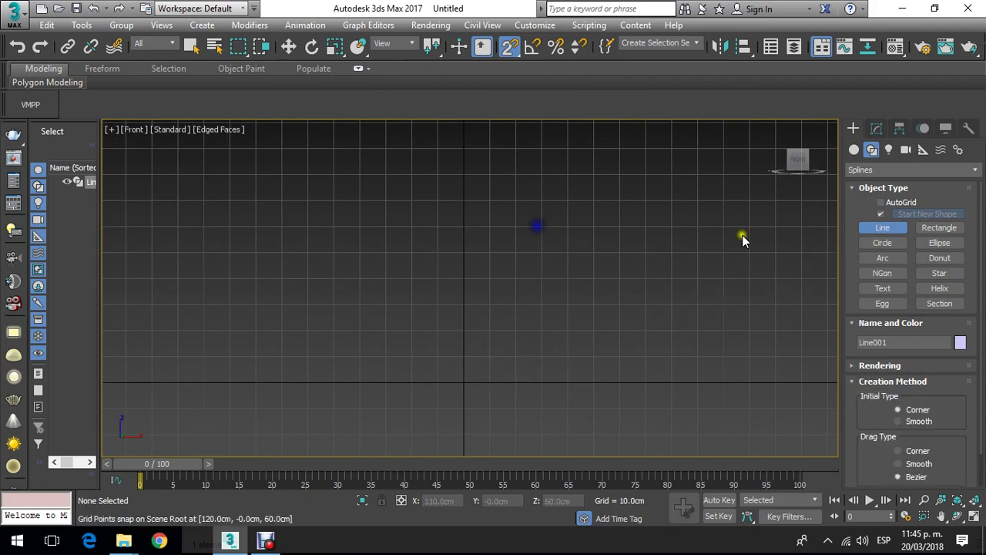
Step: Look through the Geometry and Shapes creation categories and examine the Line tool's initial and drag type options
left_click(855, 150)
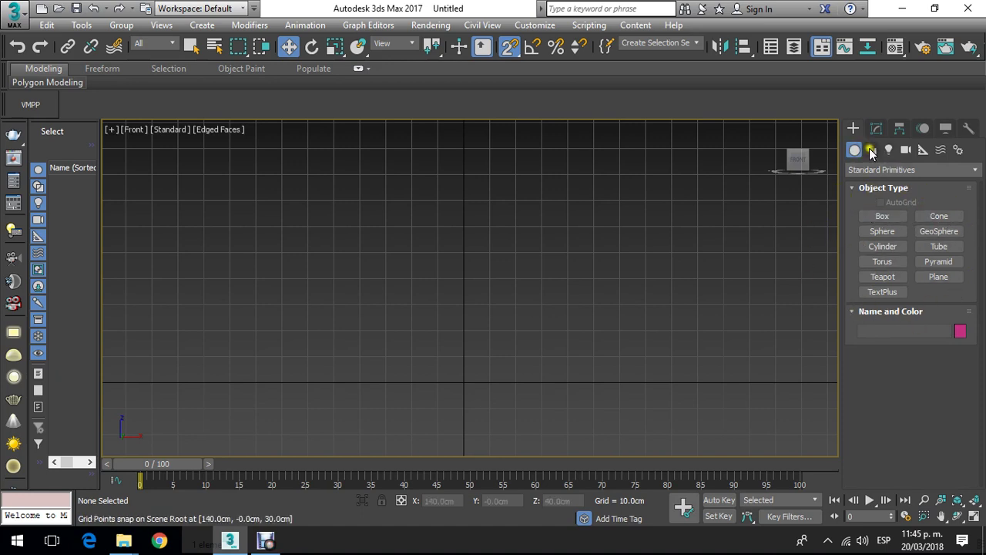
left_click(871, 151)
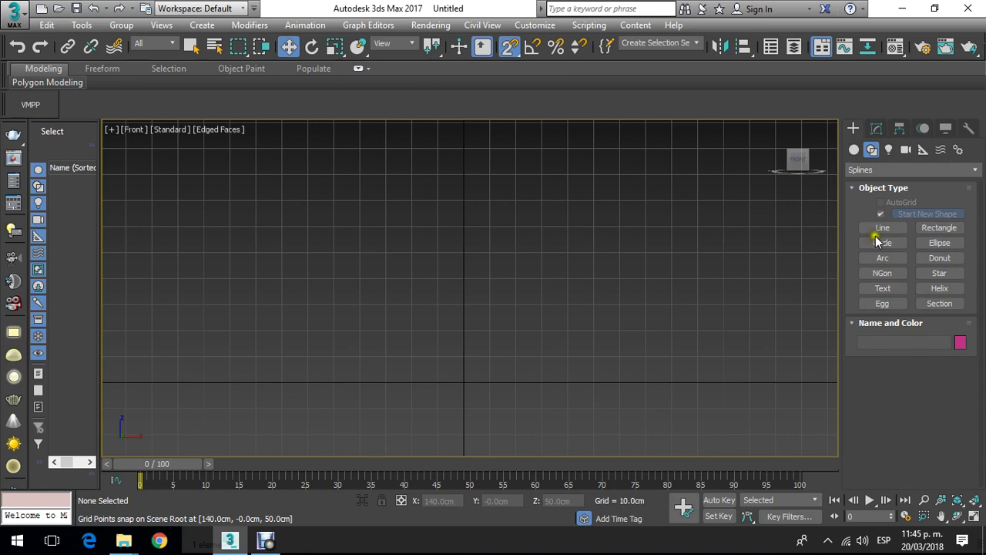
left_click(883, 228)
scroll(742, 352, "up", 1)
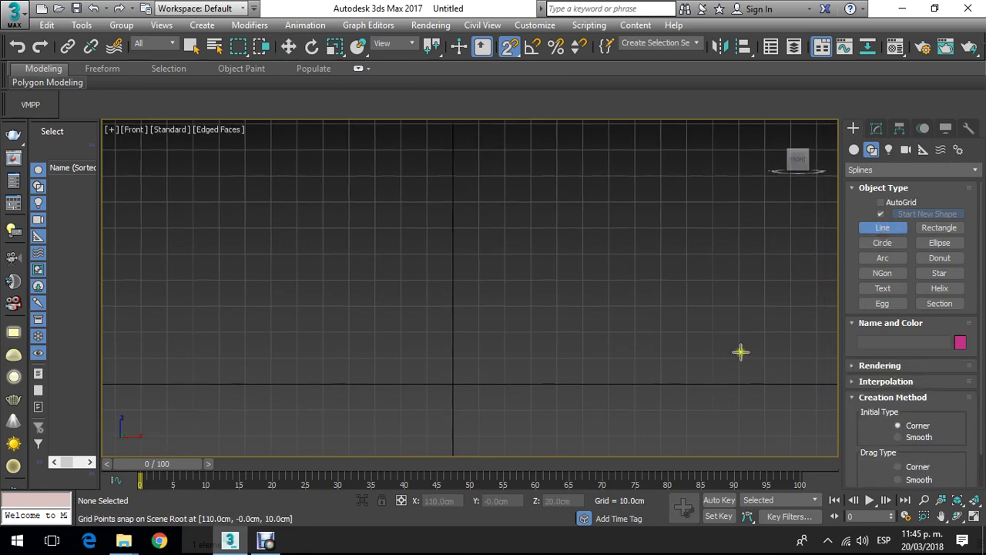
scroll(858, 447, "down", 1)
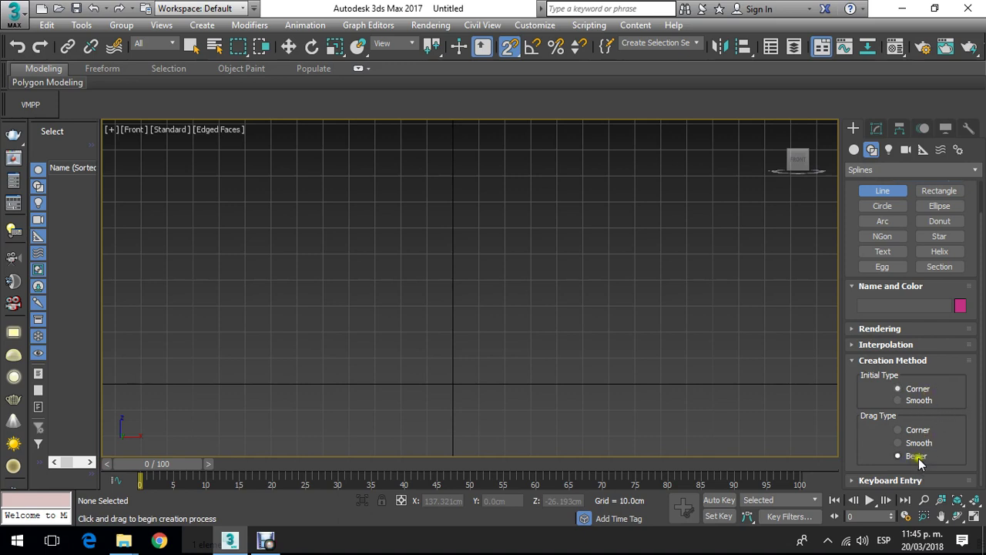
middle_click_drag(634, 386, 622, 391)
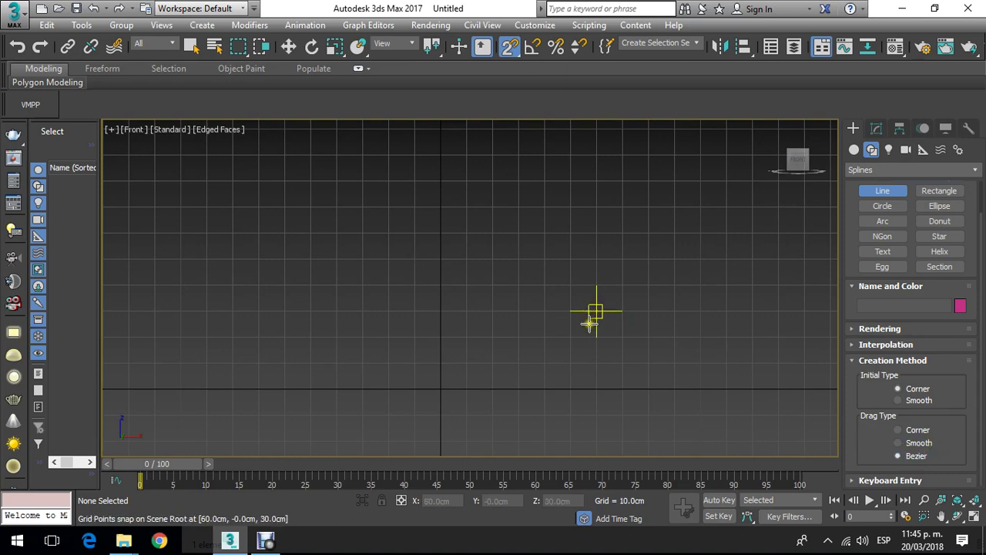
scroll(572, 346, "down", 2)
scroll(496, 331, "up", 3)
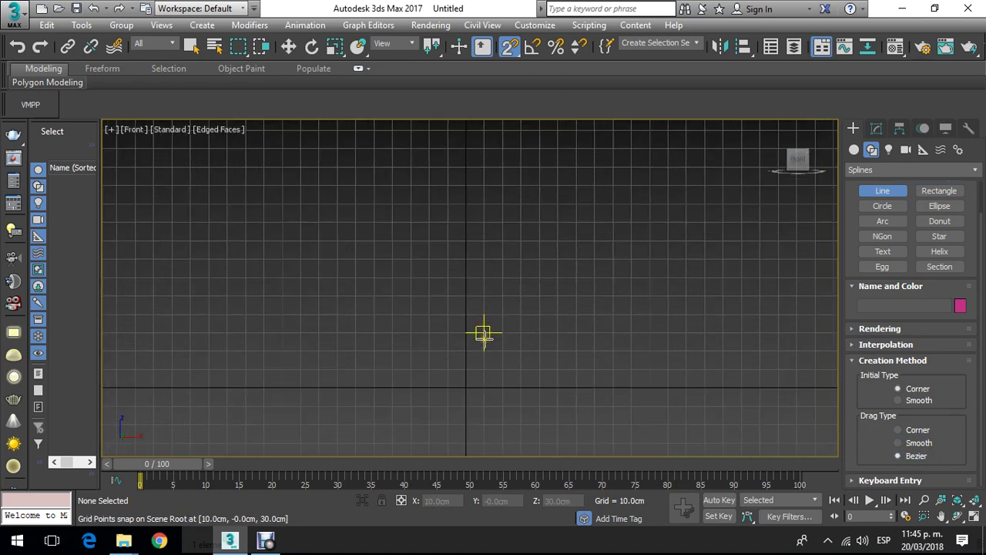
scroll(448, 368, "up", 2)
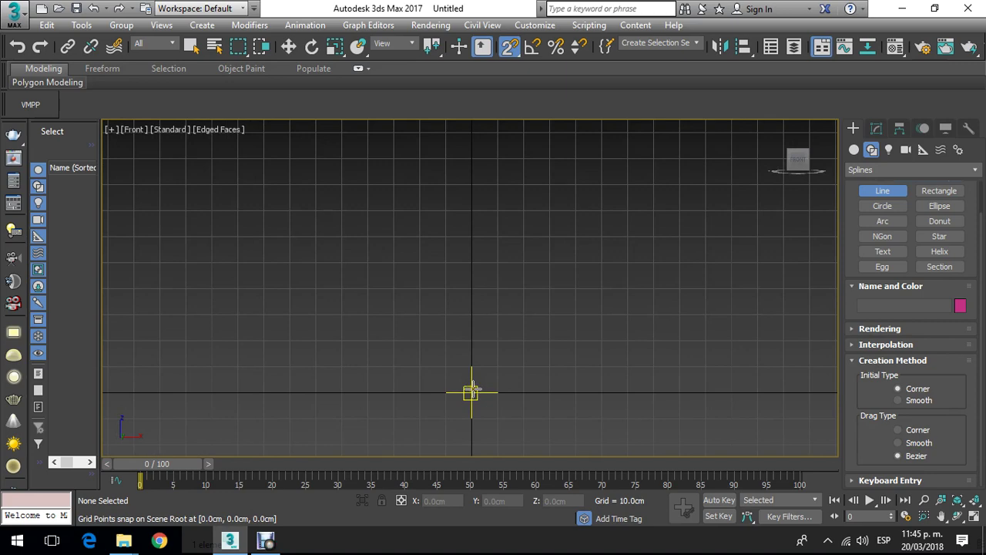
left_click(472, 391)
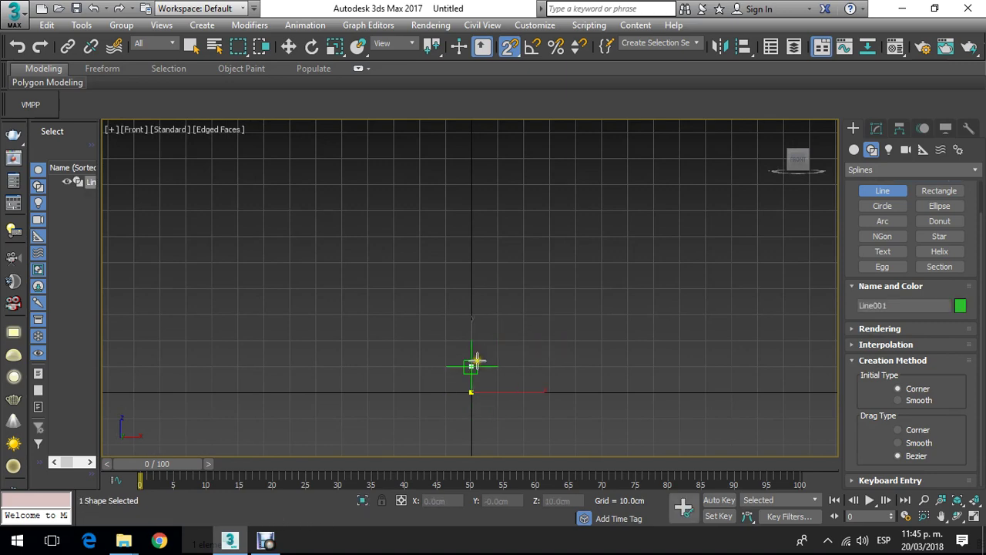
middle_click_drag(476, 359, 474, 376)
scroll(486, 352, "up", 8)
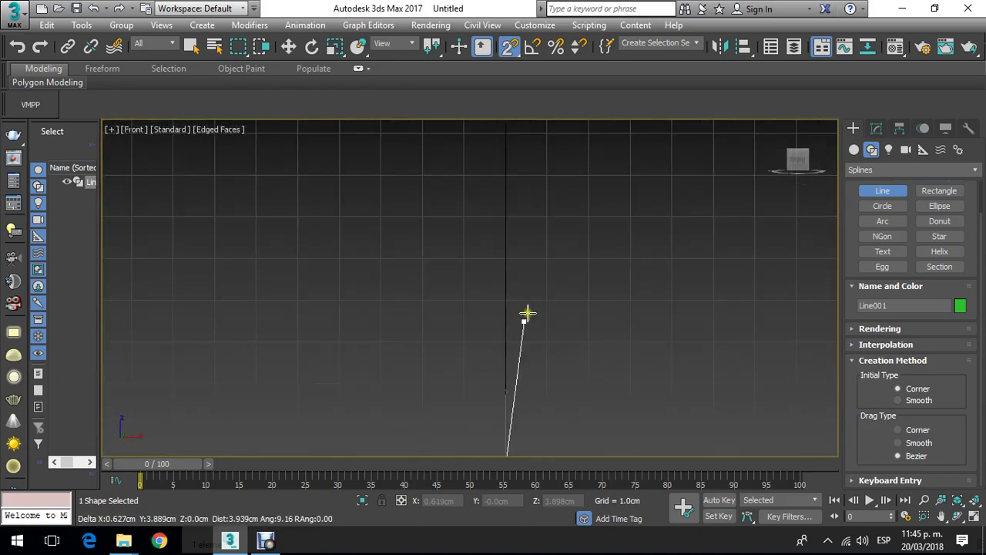
right_click(488, 344)
Step: Examine the 1 cm grid around the origin in the Front view at several zoom levels
scroll(488, 345, "up", 2)
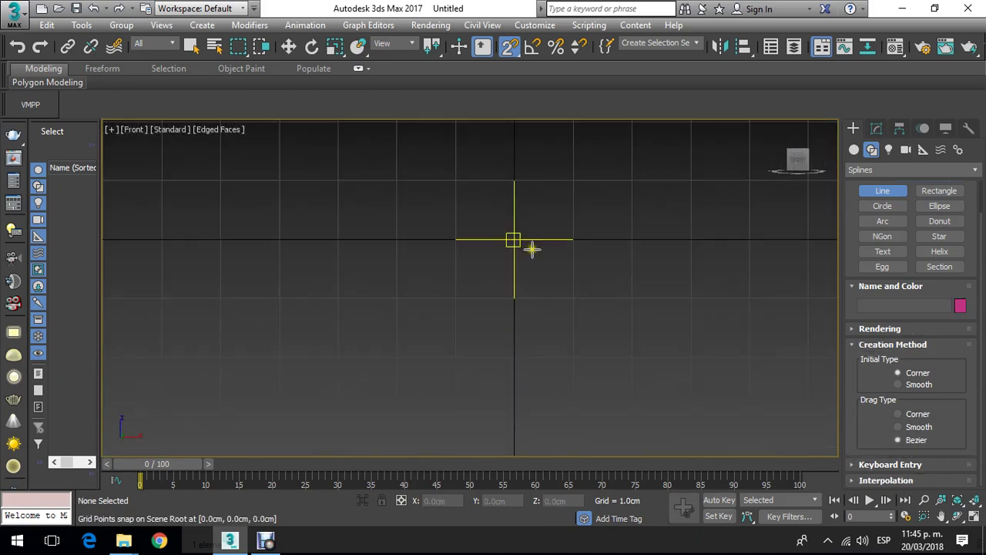
middle_click_drag(531, 249, 499, 352)
scroll(493, 326, "down", 3)
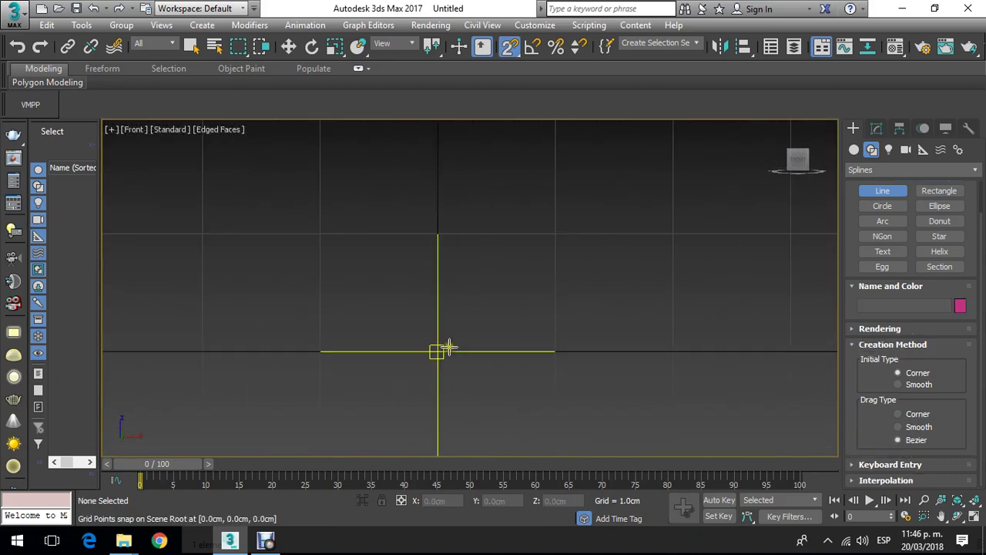
scroll(476, 314, "down", 4)
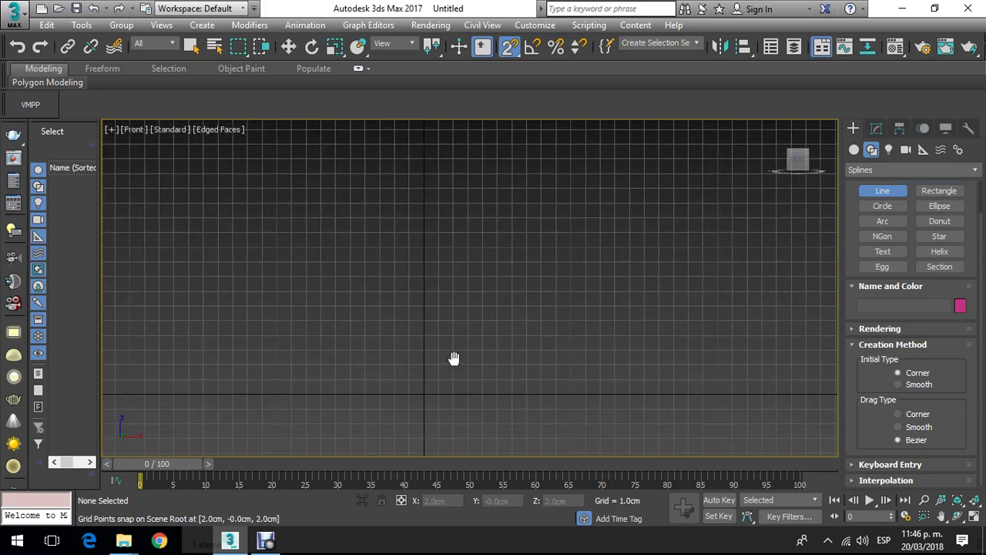
scroll(478, 316, "up", 1)
middle_click_drag(502, 304, 496, 323)
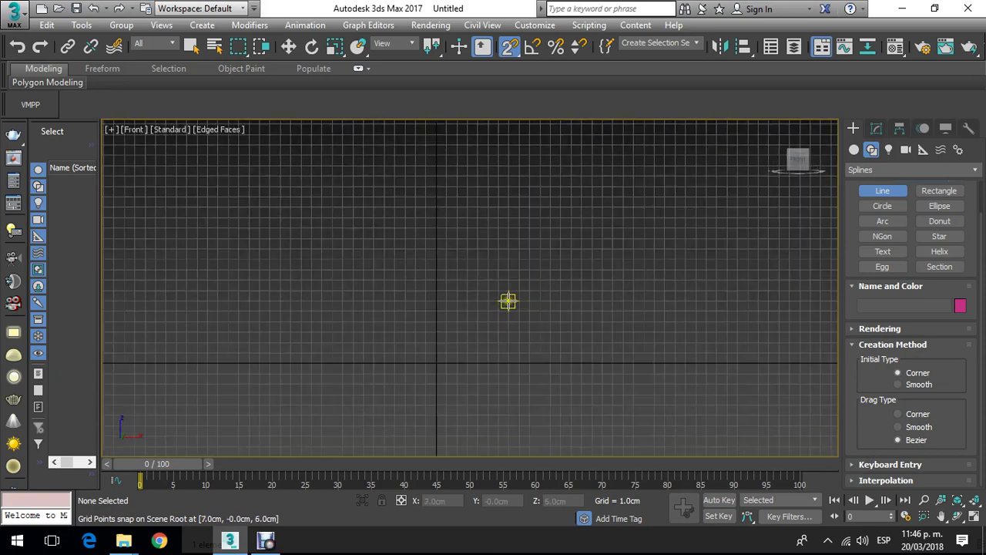
scroll(396, 378, "down", 2)
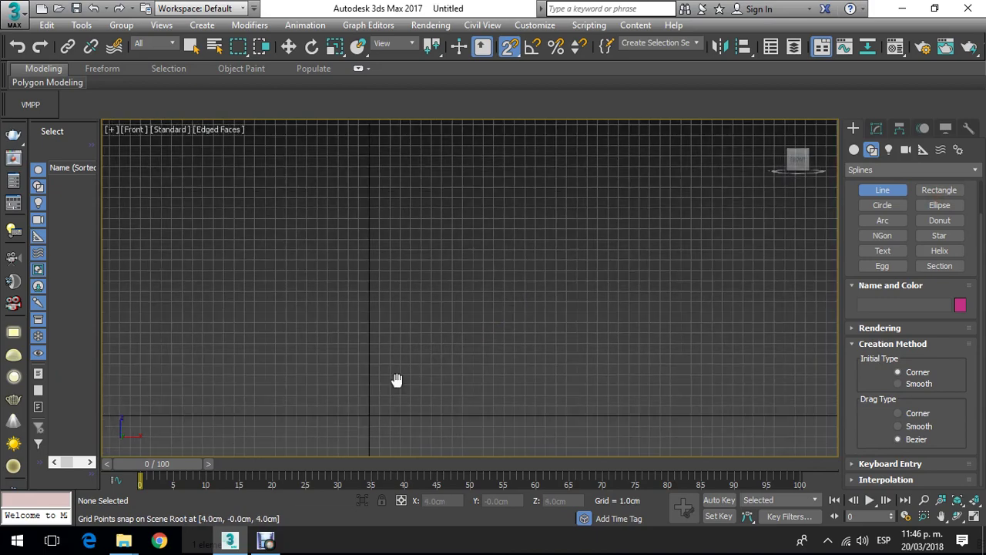
scroll(399, 360, "up", 2)
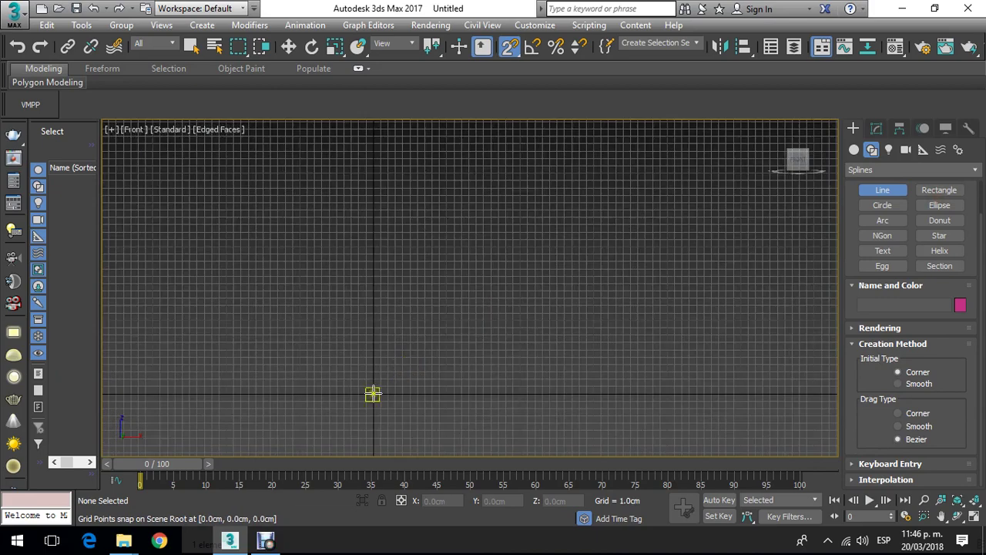
left_click(373, 394)
left_click_drag(529, 227, 570, 242)
right_click(570, 242)
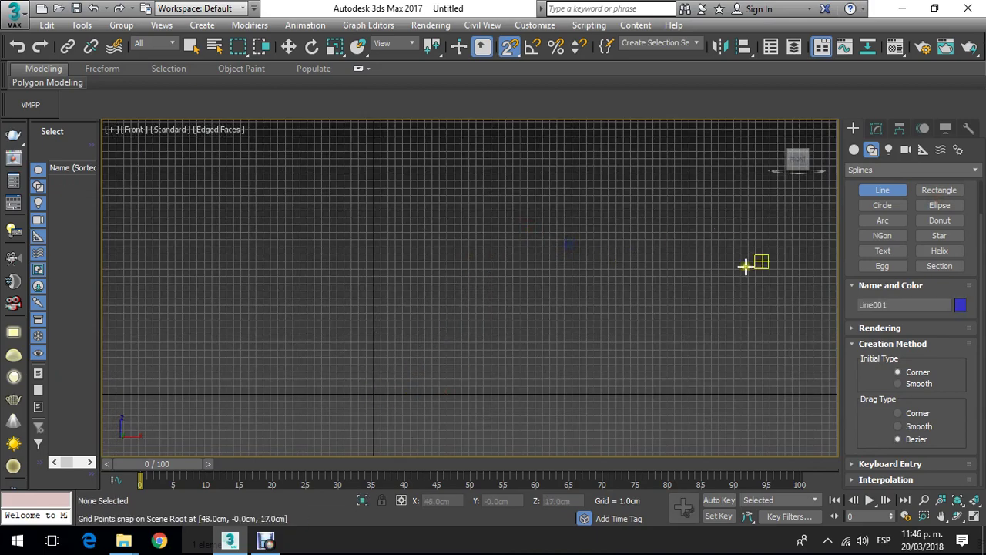
Step: Draw a 10 cm by 10 cm rectangle in the Front view, up and to the right from the snapped origin
left_click(940, 191)
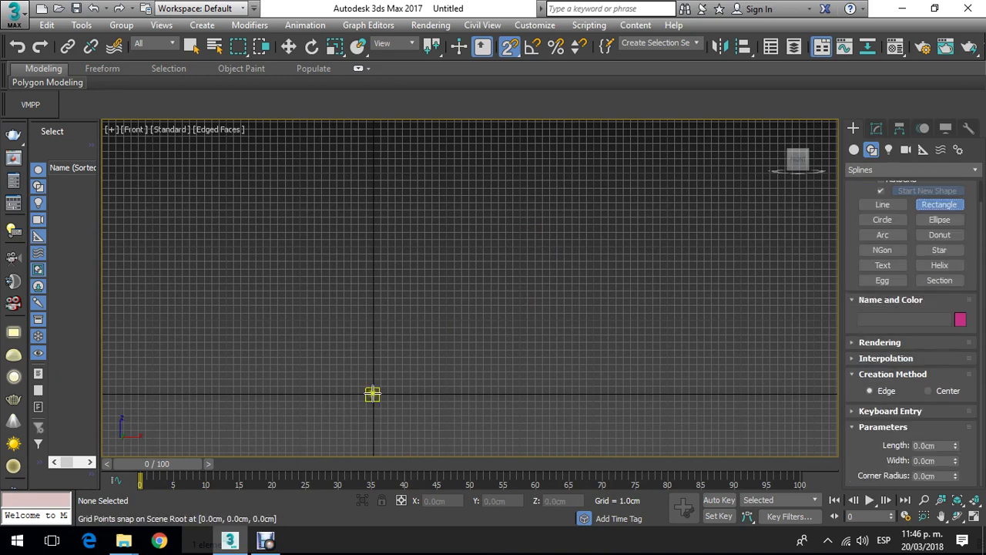
left_click_drag(373, 393, 448, 319)
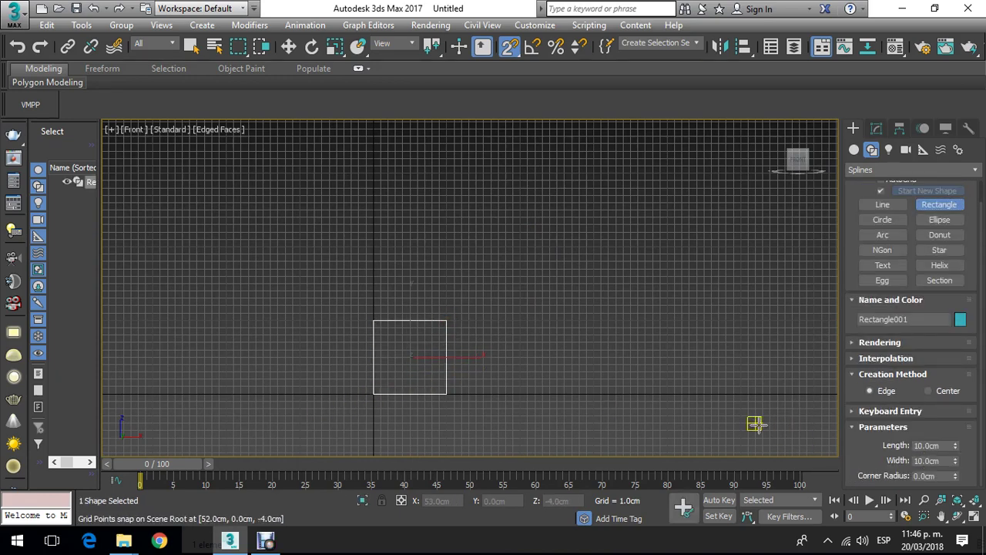
Step: Undo the rectangle drawn from the origin in the Front view
key("ctrl+z")
scroll(511, 278, "down", 3)
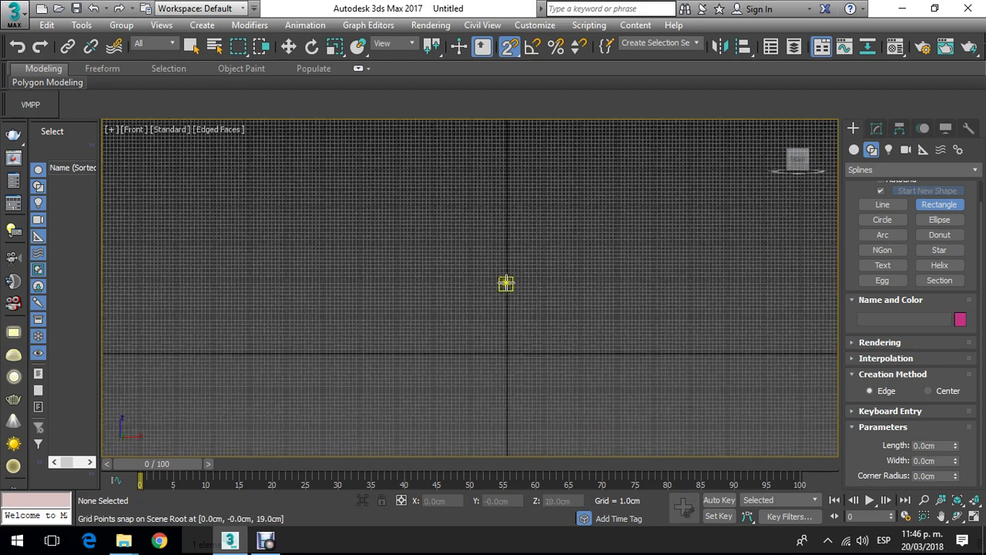
scroll(506, 282, "up", 3)
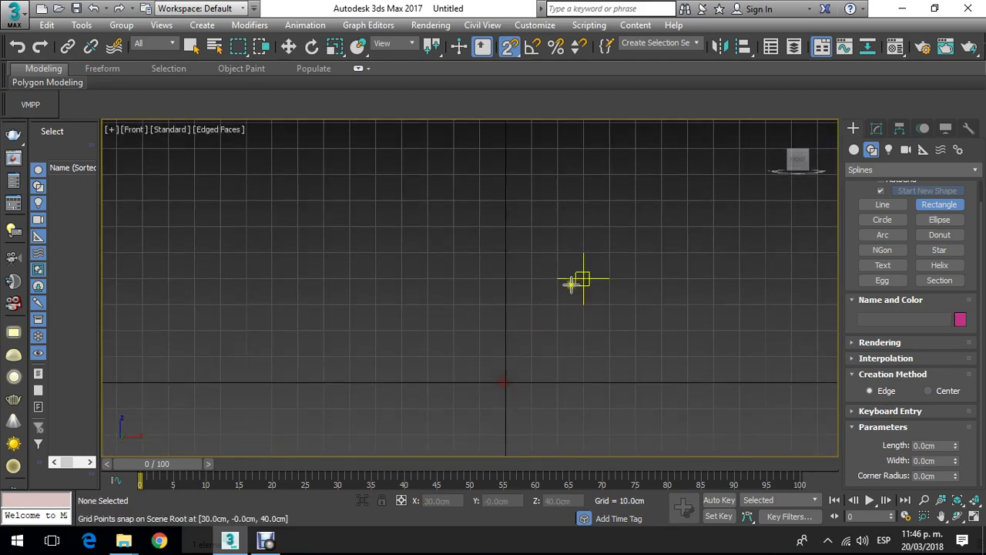
Step: Draw a straight spline line in the Front view from the origin to a point 40 cm left and 40 cm up
left_click(882, 205)
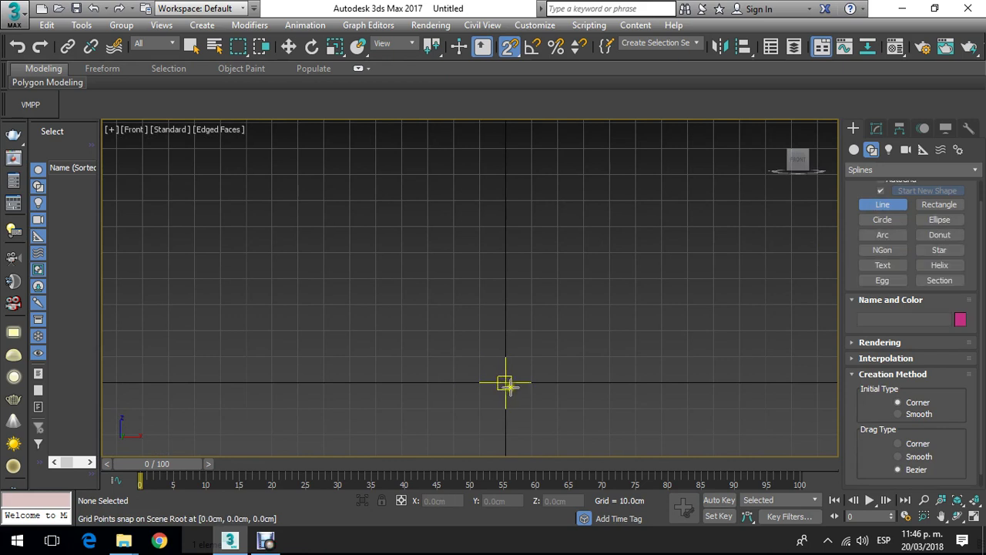
left_click(505, 383)
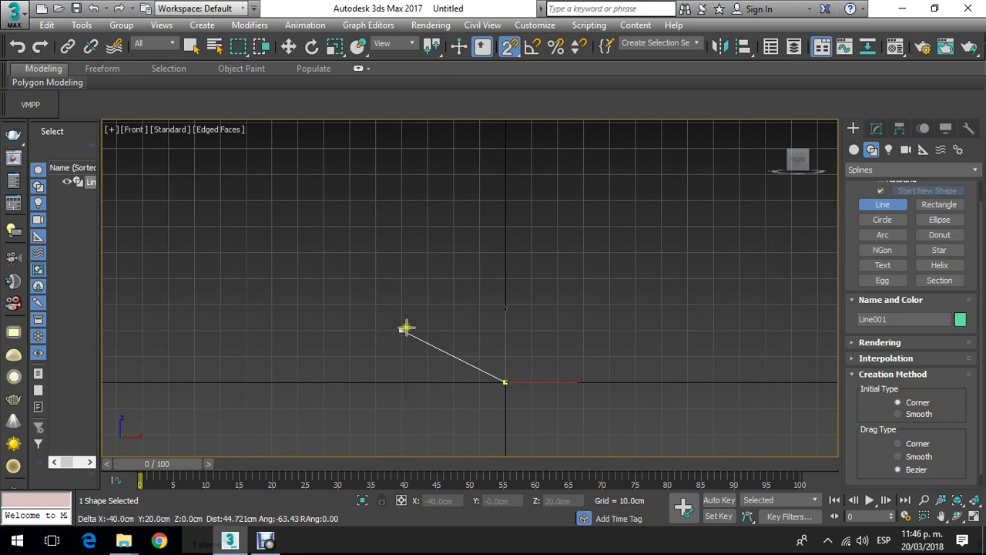
left_click(401, 279)
right_click(407, 285)
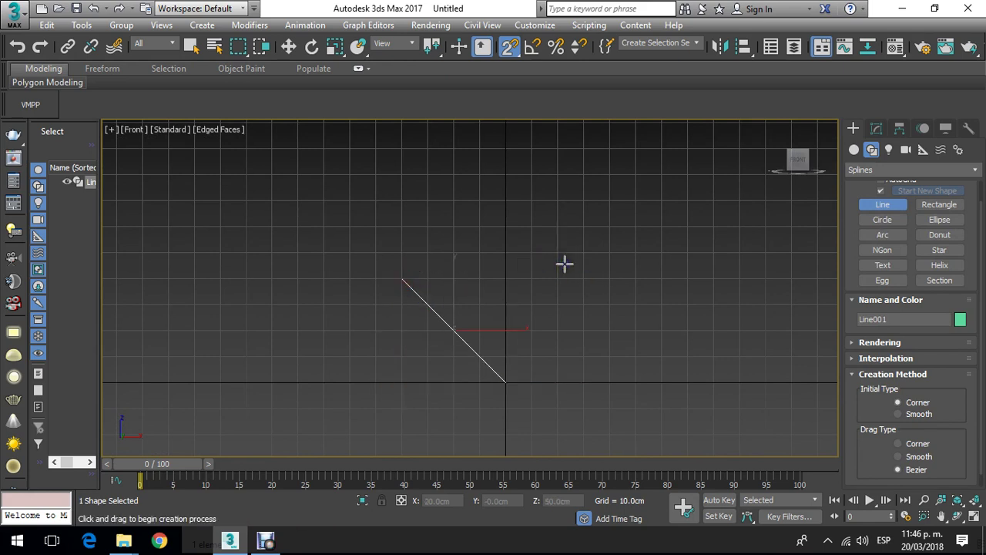
Step: Switch to the Move tool and turn off grid snapping
left_click(288, 46)
middle_click_drag(386, 256, 319, 321)
middle_click_drag(418, 275, 503, 80)
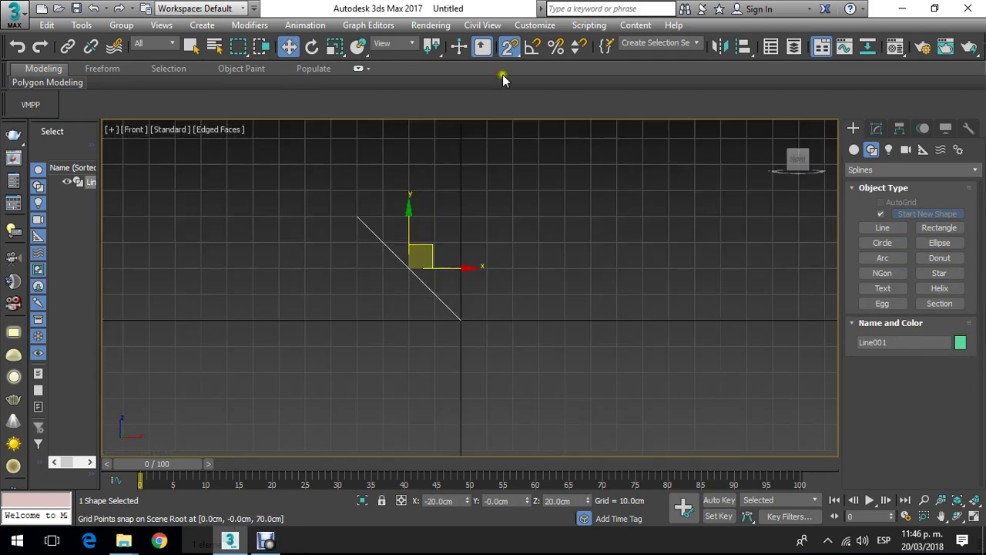
left_click(506, 48)
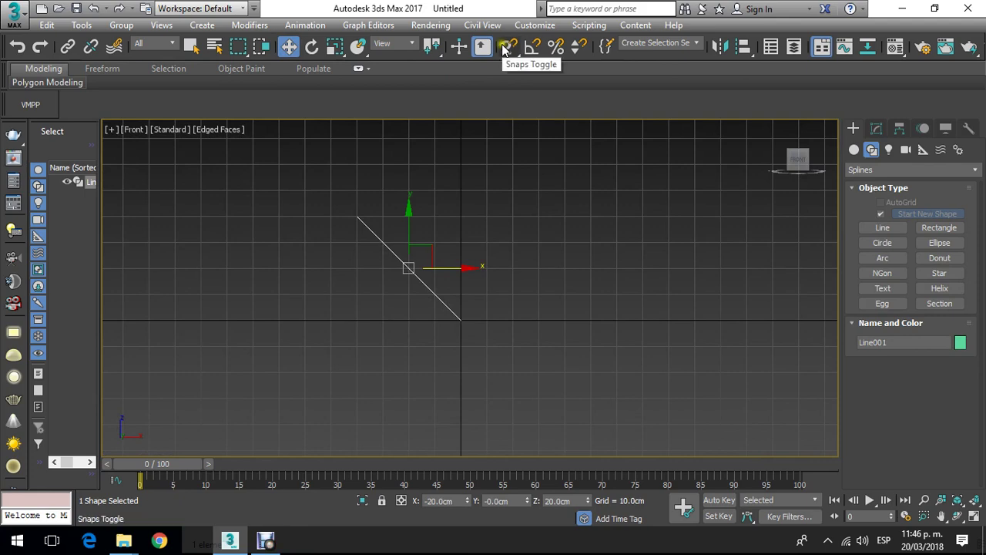
scroll(501, 231, "up", 3)
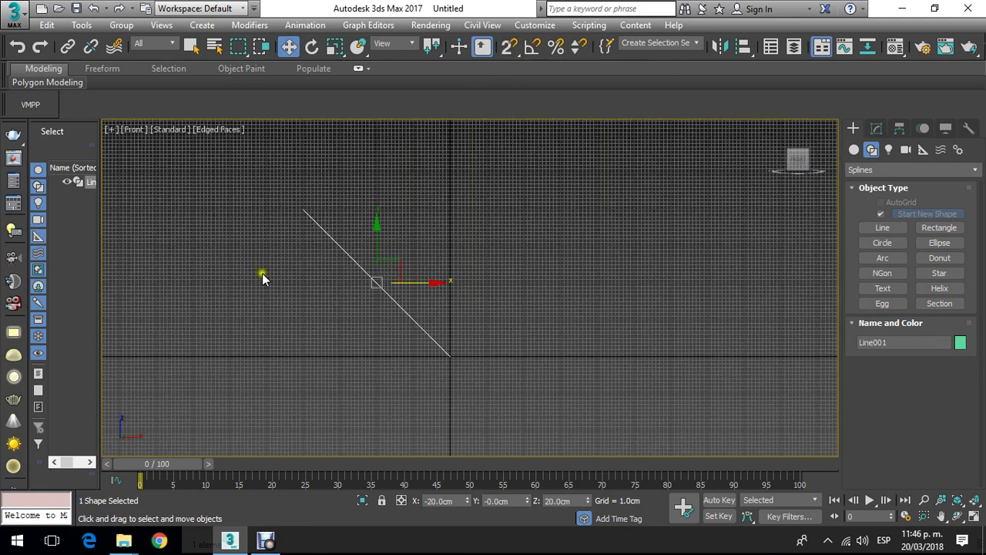
Step: Apply a Lathe modifier to the diagonal line
left_click(875, 129)
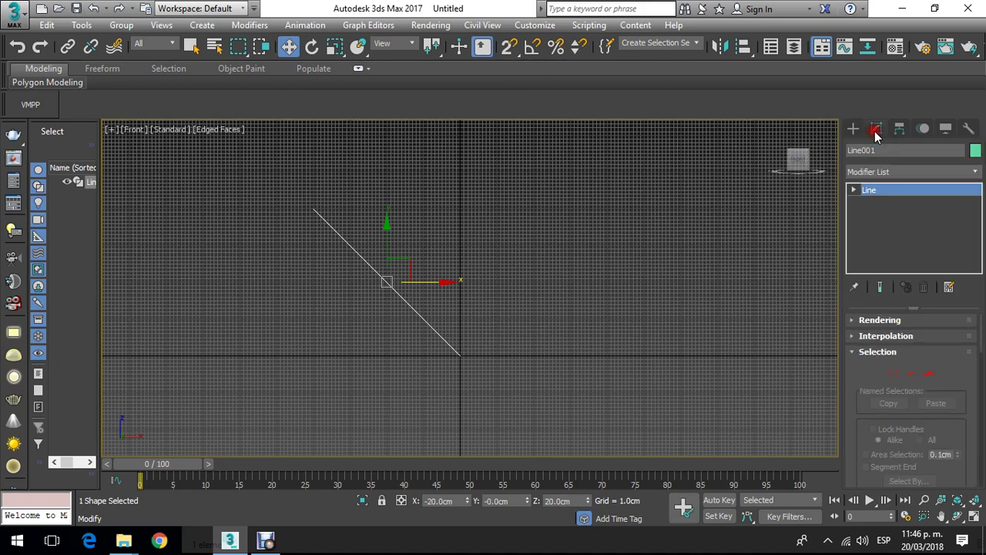
left_click(891, 171)
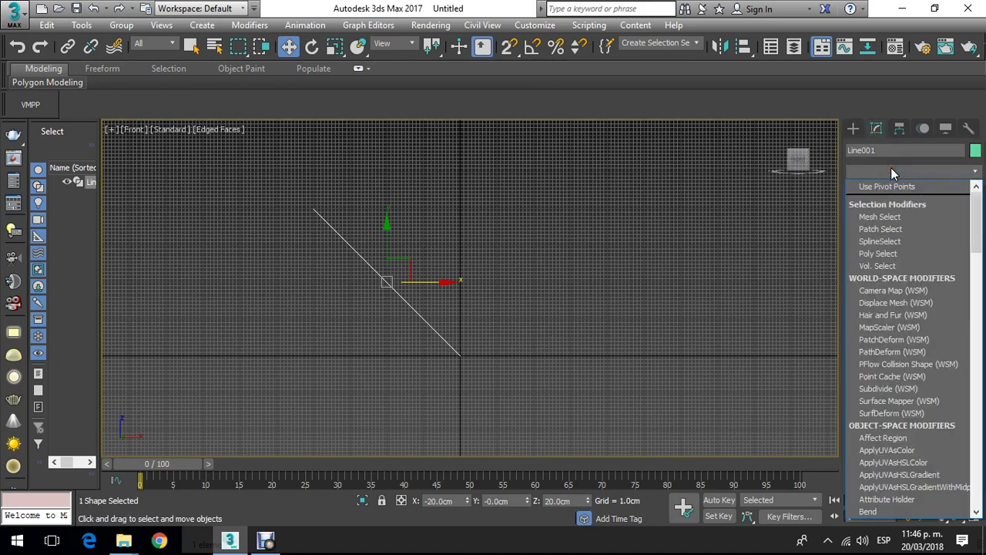
left_click_drag(976, 210, 977, 332)
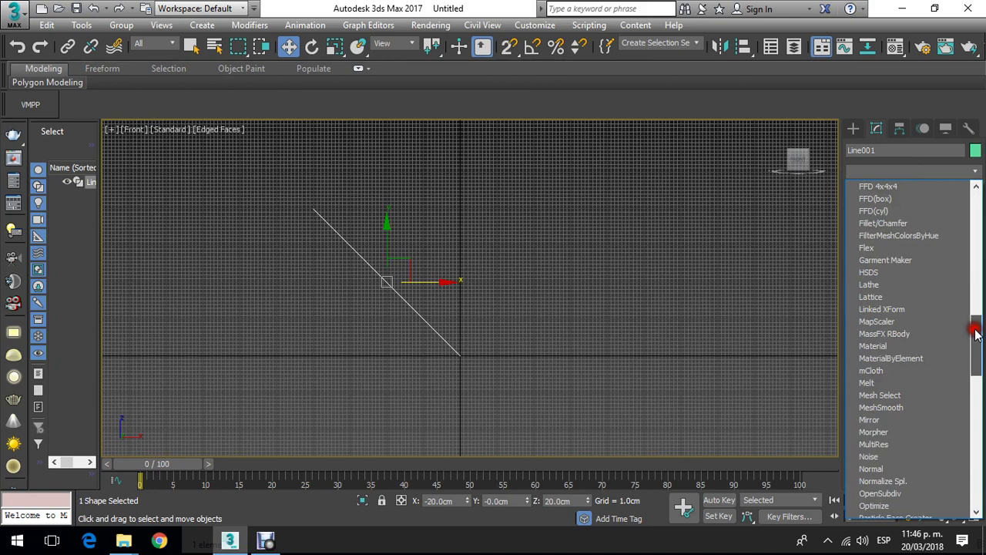
left_click(891, 289)
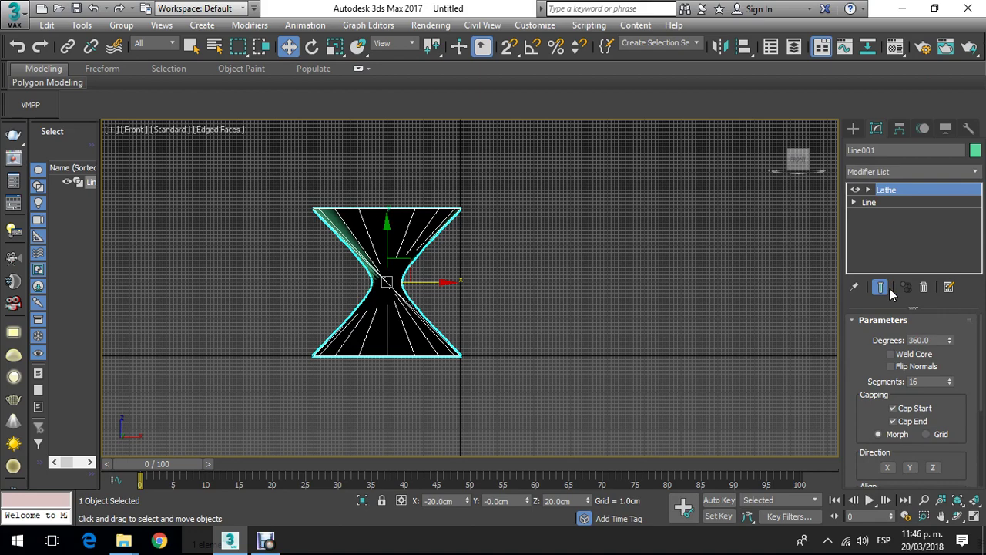
Step: Look through the viewport's quality and shading options for the lathed shape in the Front view, and deselect the shape
middle_click_drag(403, 255, 510, 260)
scroll(509, 278, "up", 3)
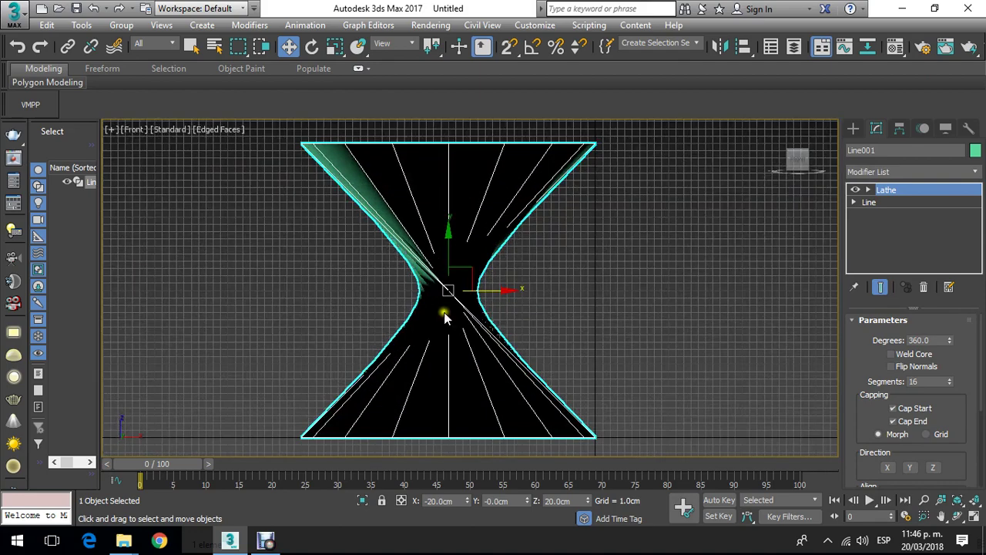
scroll(445, 317, "down", 2)
left_click(175, 130)
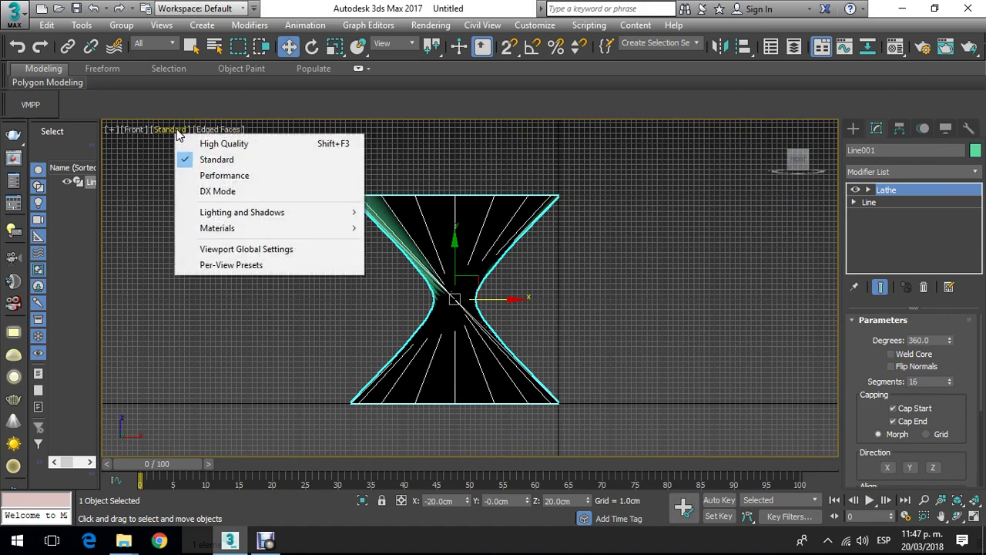
left_click(219, 129)
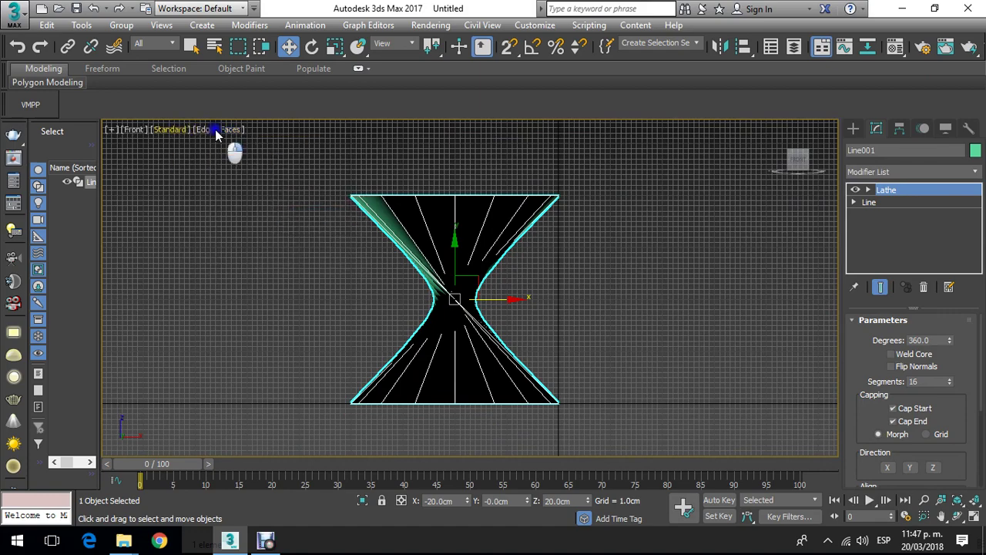
left_click(218, 130)
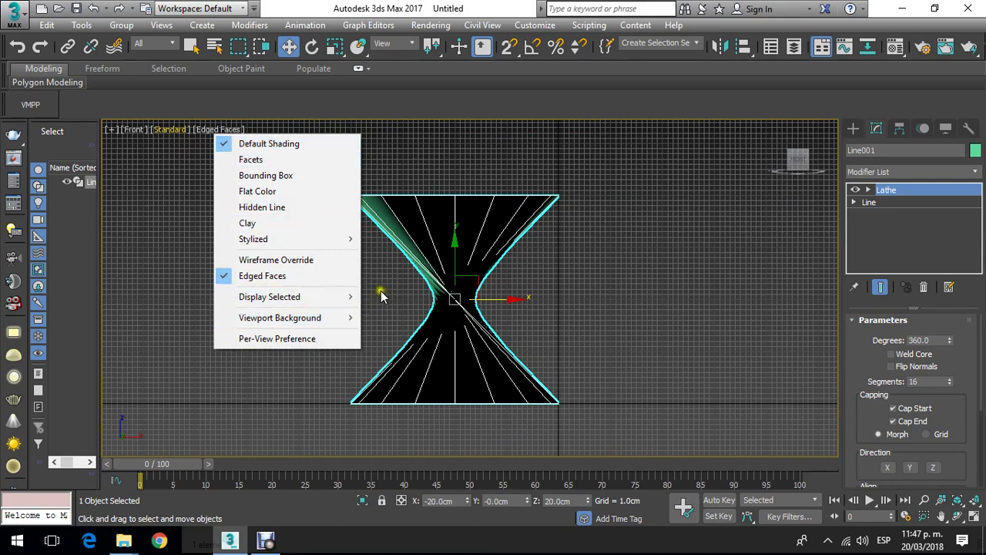
left_click(648, 301)
Step: Examine the lathed shape from the front and from above in the Perspective view
scroll(550, 282, "up", 2)
middle_click_drag(550, 282, 524, 290)
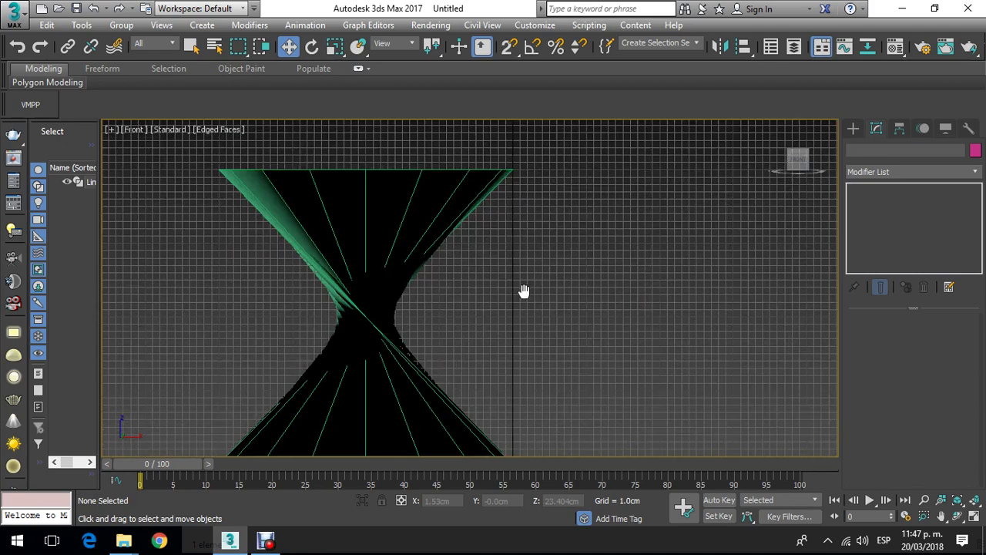
key("p")
scroll(516, 277, "down", 5)
scroll(583, 316, "up", 2)
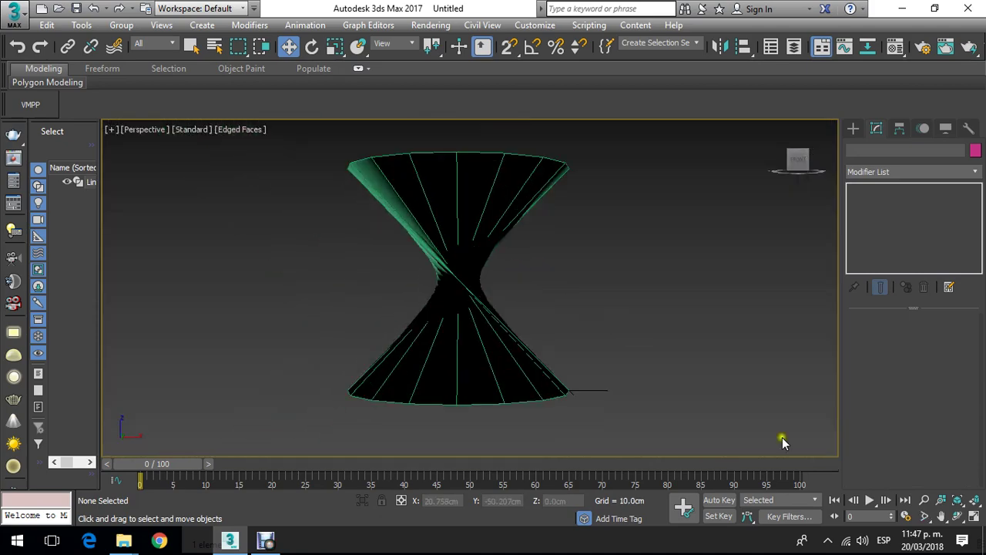
left_click(960, 518)
left_click_drag(442, 226, 195, 162)
left_click(142, 129)
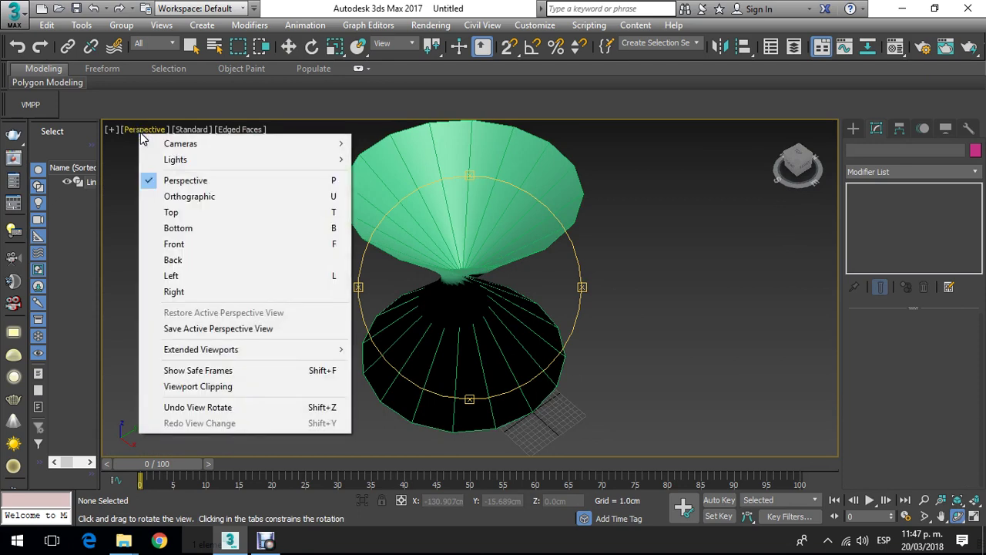
left_click(177, 179)
mouse_move(435, 259)
left_mouse_down()
mouse_move(439, 282)
mouse_move(439, 259)
left_mouse_up()
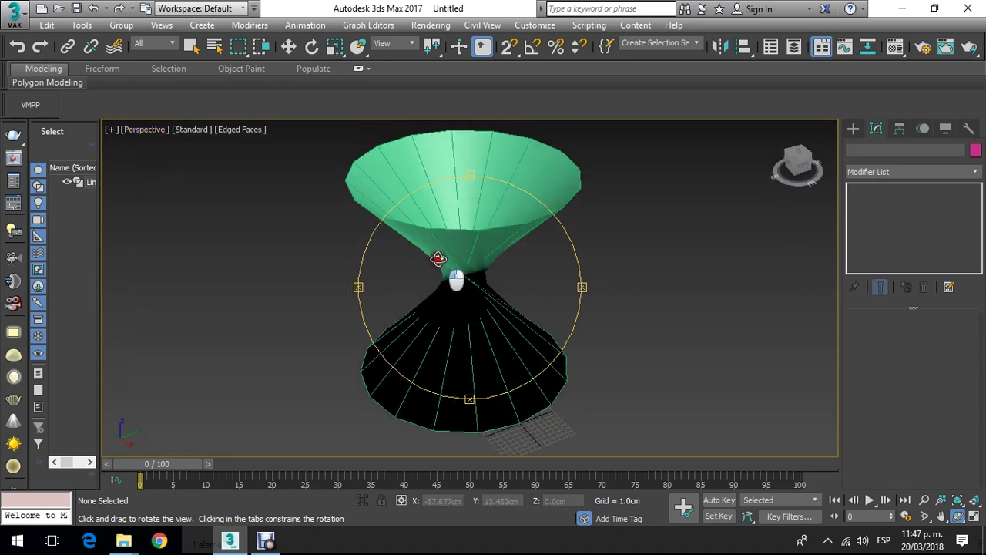
Step: Select the lathed shape, return to the Front view and activate the Lathe modifier's Axis sub-object level
left_click(289, 46)
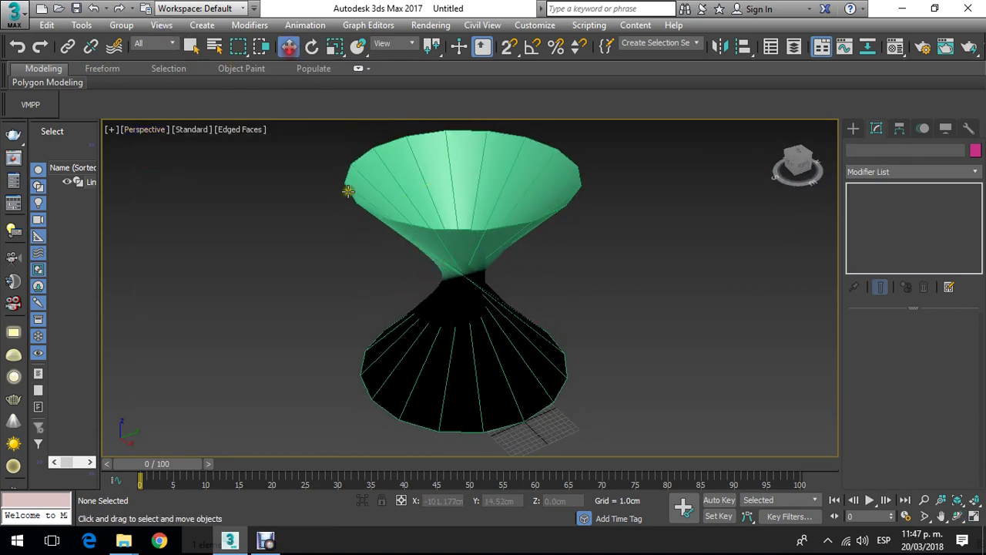
left_click(370, 198)
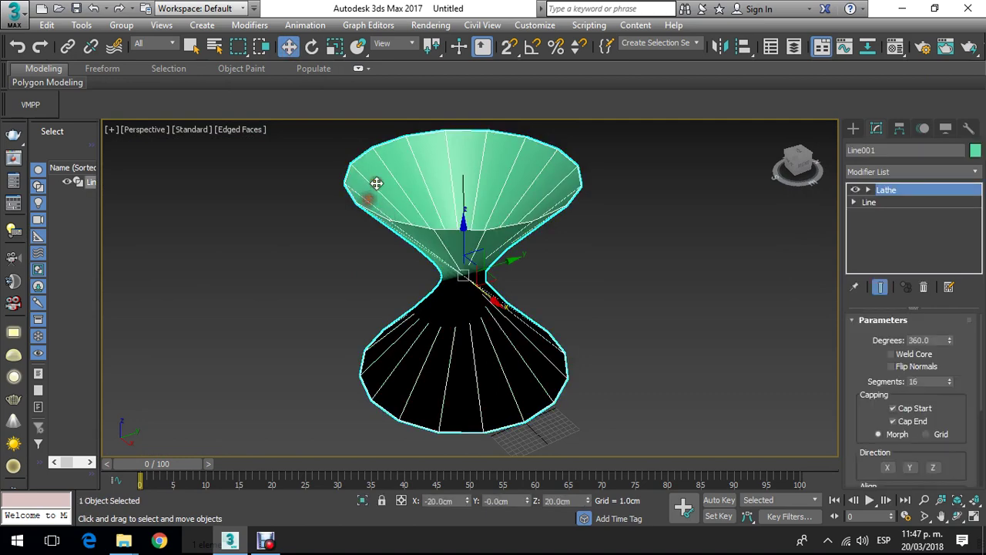
left_click(867, 190)
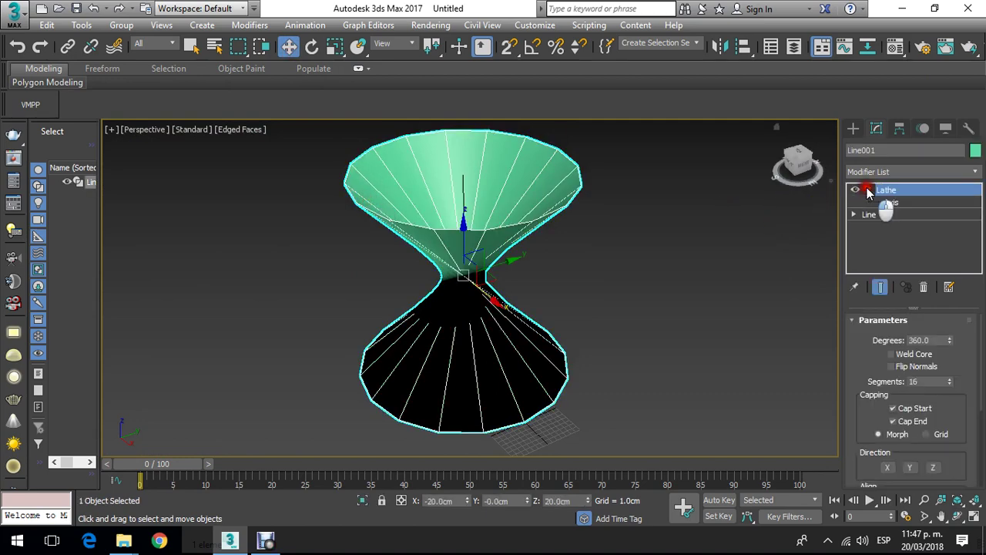
scroll(546, 239, "down", 3)
middle_click_drag(544, 241, 468, 224, "alt")
key("f")
scroll(555, 262, "up", 3)
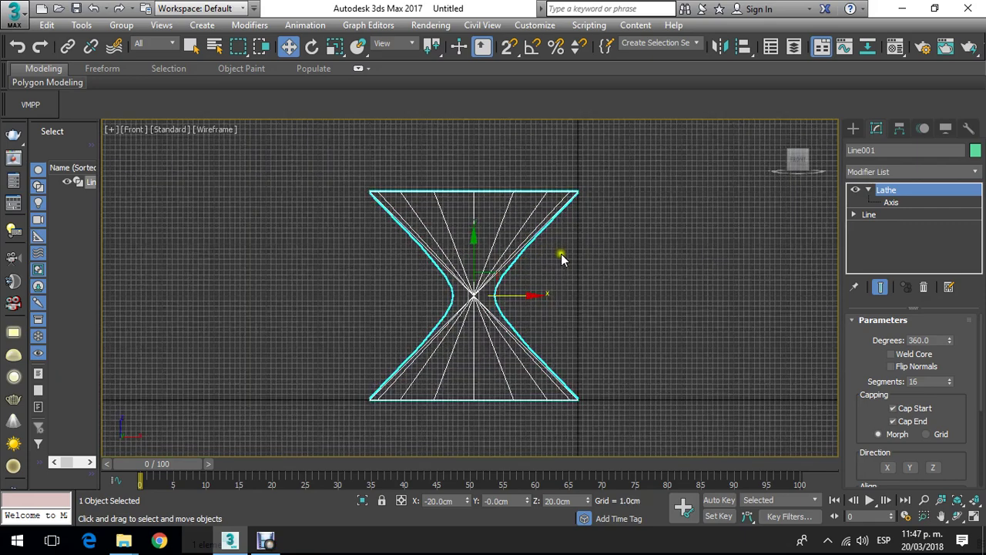
left_click(869, 190)
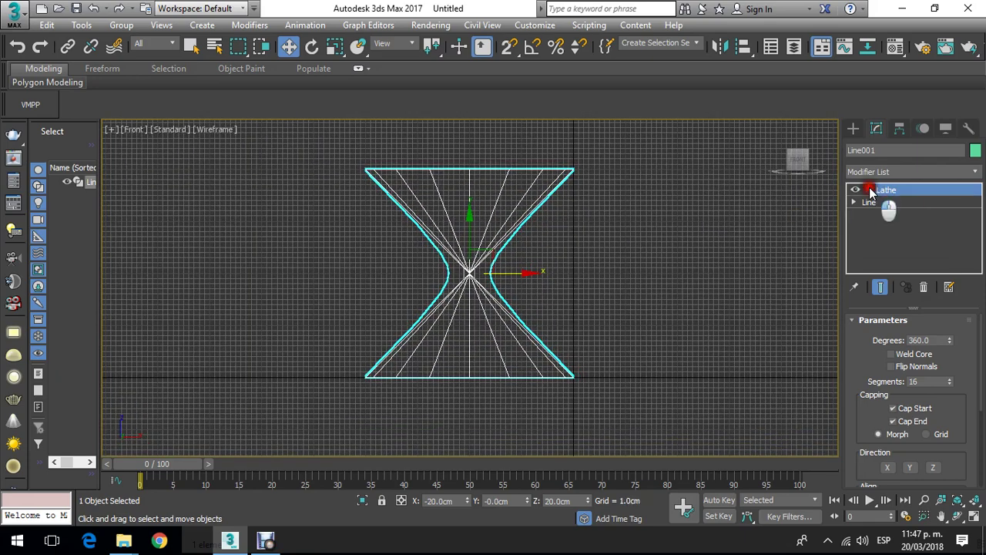
left_click(870, 191)
left_click(890, 202)
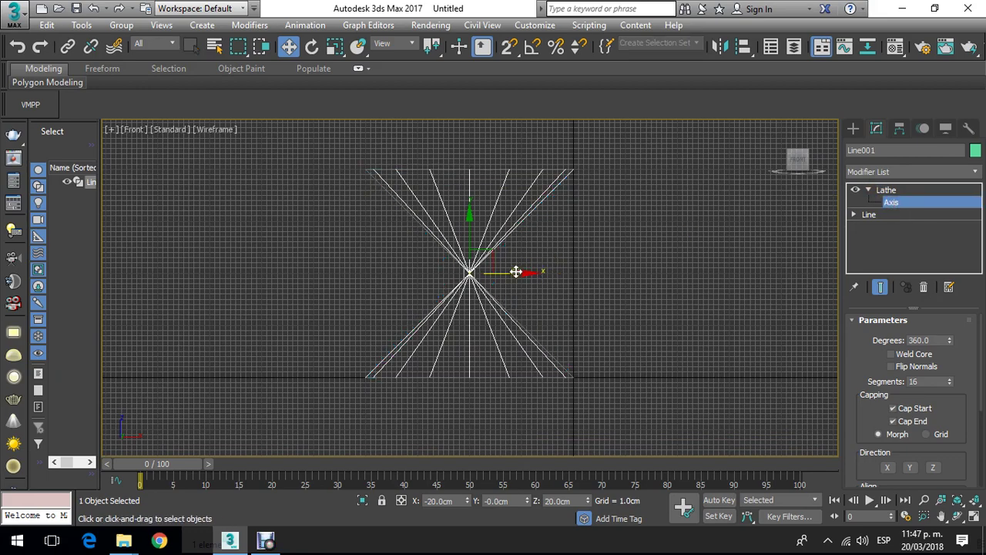
Step: Move the Lathe axis along X to about 20 cm in the Front view
left_click_drag(518, 271, 640, 273)
left_click_drag(680, 273, 490, 255)
scroll(462, 262, "down", 5)
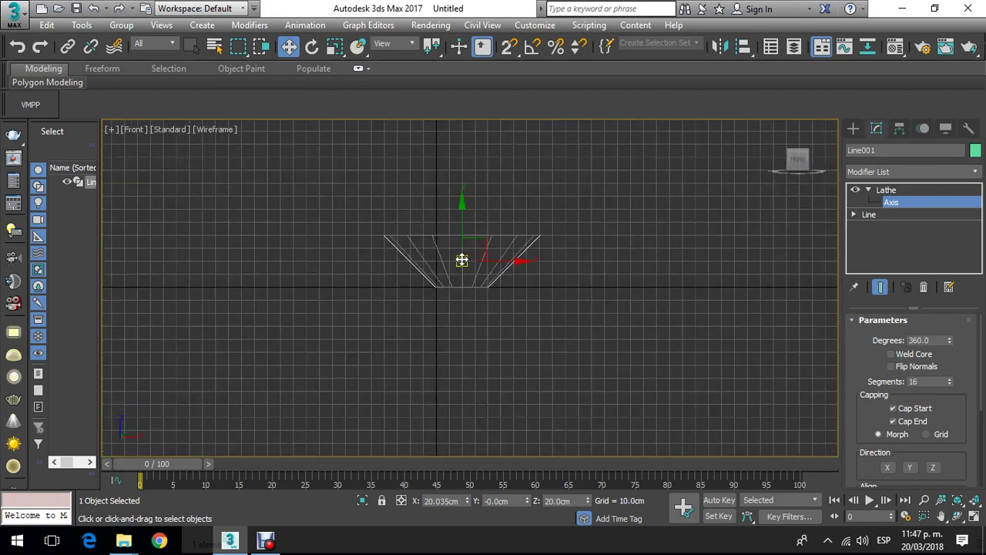
Step: Examine the lathed surface around its relocated axis in the Perspective view
mouse_move(437, 297)
middle_mouse_down()
mouse_move(428, 249)
mouse_move(438, 264)
mouse_move(335, 220)
mouse_move(348, 209)
middle_mouse_up()
key("p")
scroll(280, 193, "up", 4)
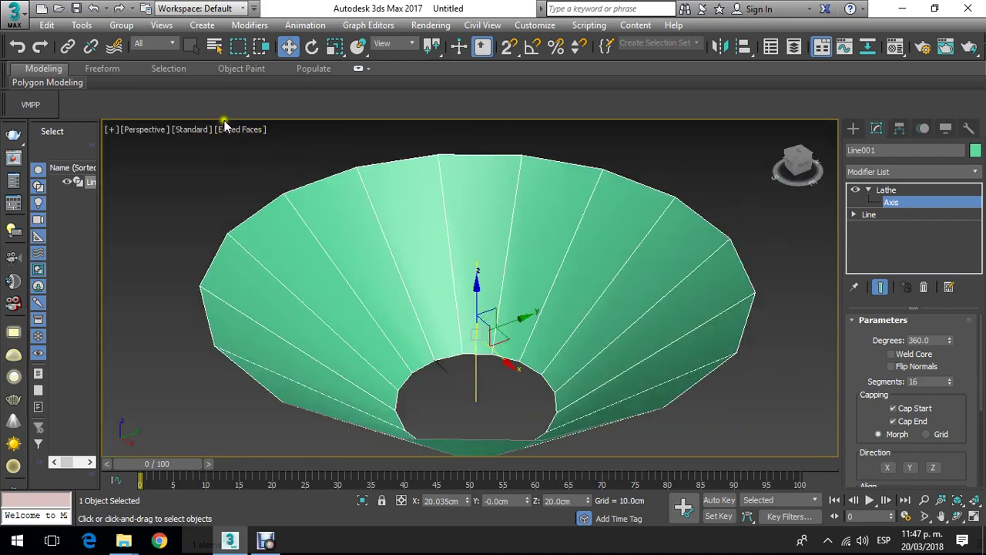
scroll(352, 231, "up", 2)
scroll(392, 259, "down", 3)
scroll(405, 278, "up", 2)
middle_click_drag(405, 278, 420, 292)
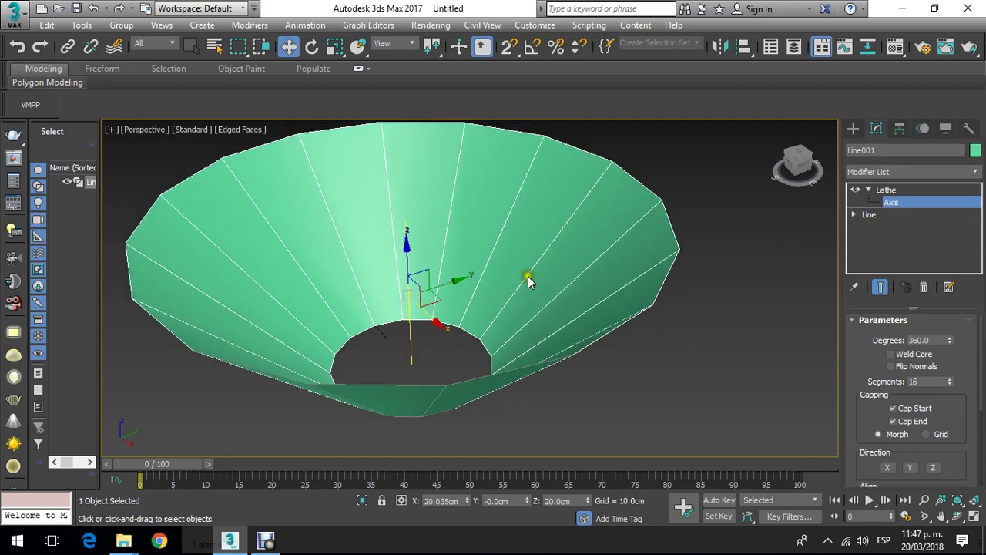
Step: Try shifting the Lathe axis back and forth along X in the Perspective view
scroll(529, 282, "up", 2)
scroll(524, 315, "down", 2)
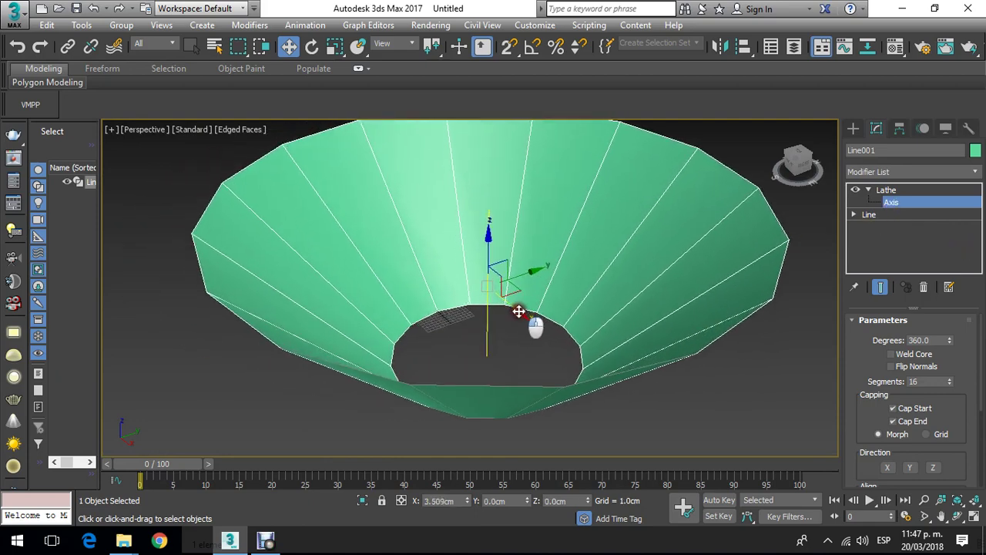
scroll(519, 311, "up", 4)
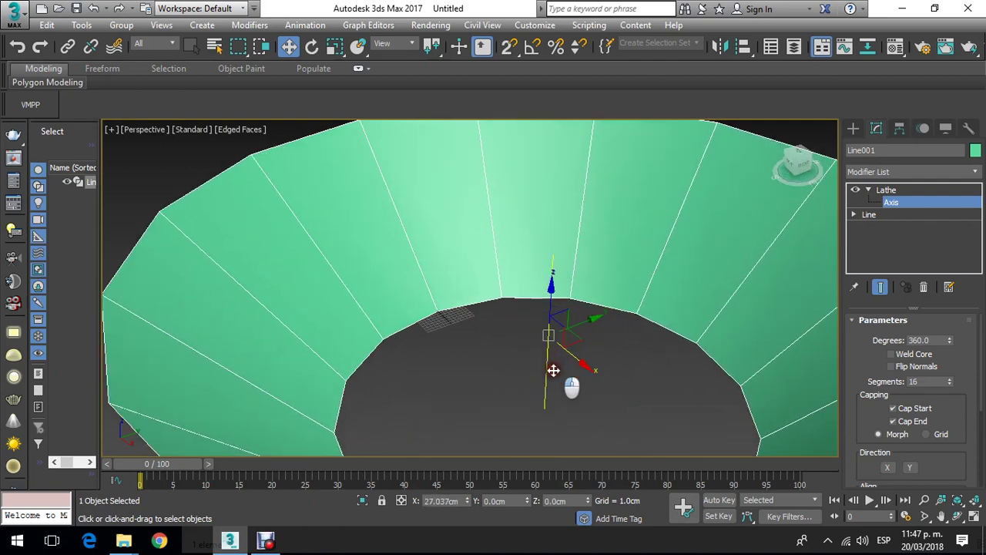
scroll(517, 326, "down", 3)
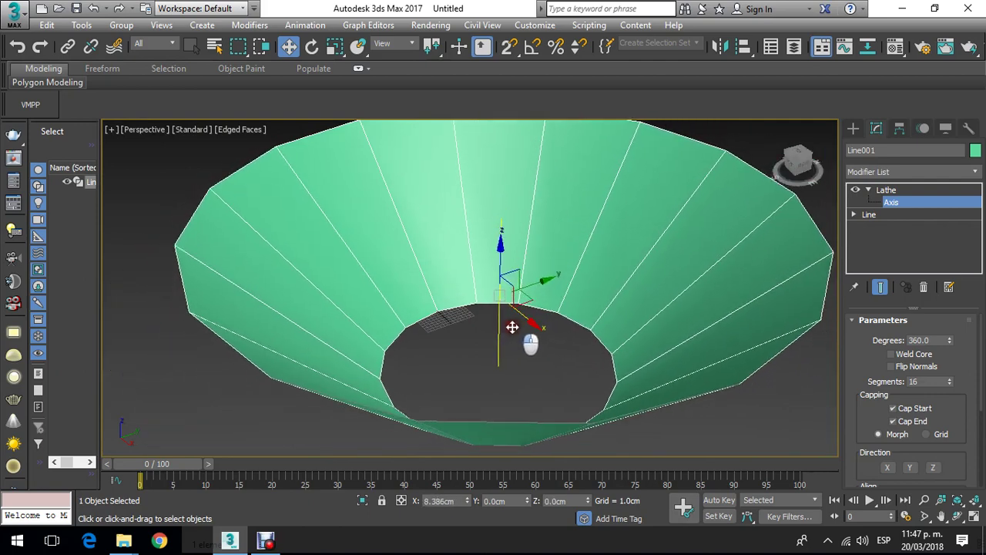
Step: Move the Lathe axis along X to about 30 cm in the Front view and check the surface in the Perspective view
middle_click_drag(510, 342, 487, 299)
key("f")
scroll(487, 299, "up", 2)
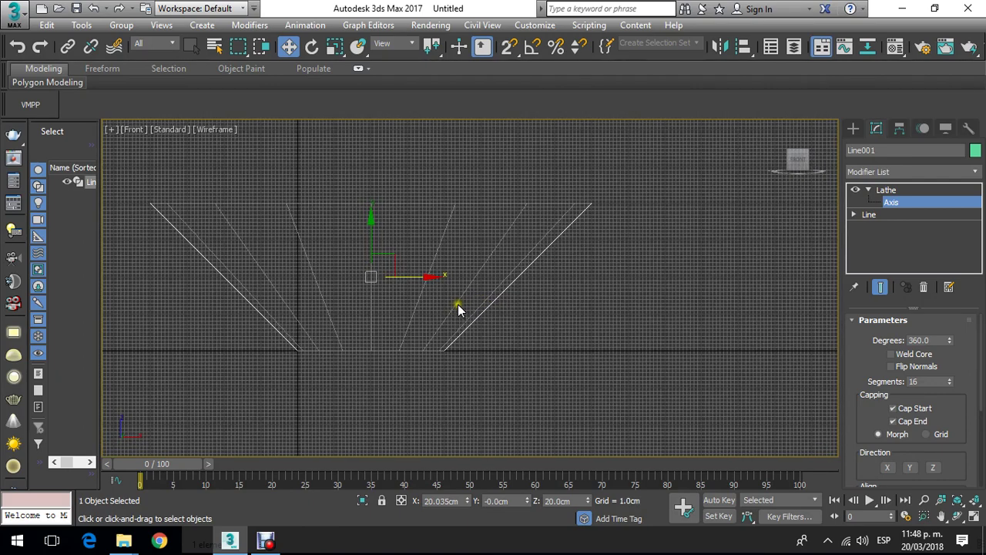
left_click_drag(462, 276, 498, 273)
middle_click_drag(497, 273, 480, 293)
key("p")
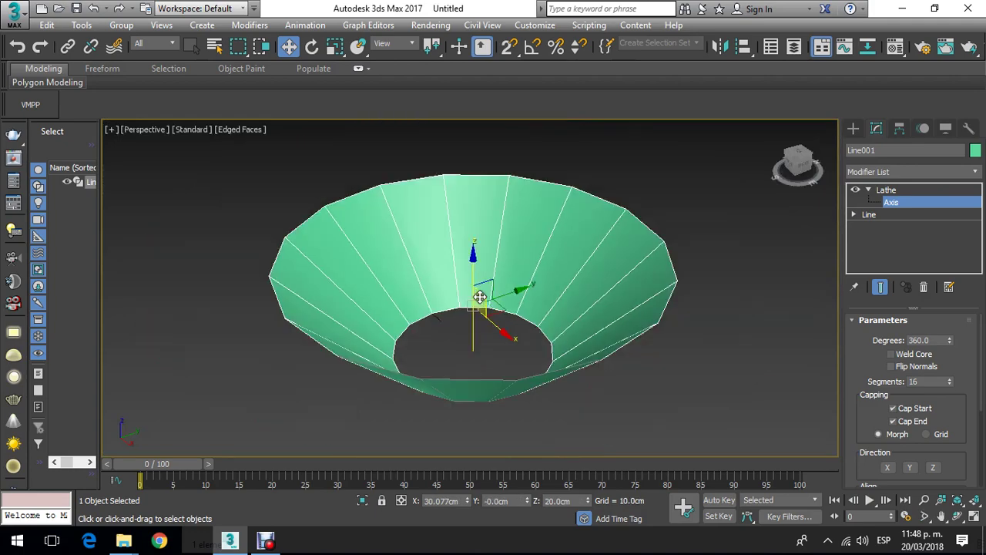
scroll(480, 304, "down", 3)
scroll(493, 312, "up", 3)
scroll(482, 316, "up", 2)
scroll(474, 317, "down", 2)
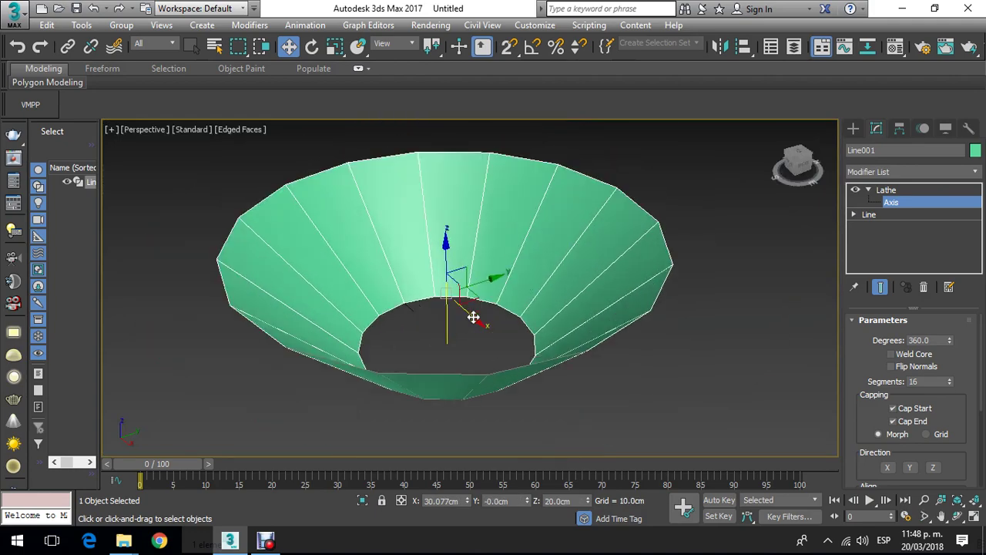
Step: Examine the lathed surface in the Perspective view at both the Lathe level and its Axis sub-object level
scroll(472, 323, "up", 3)
scroll(454, 305, "down", 5)
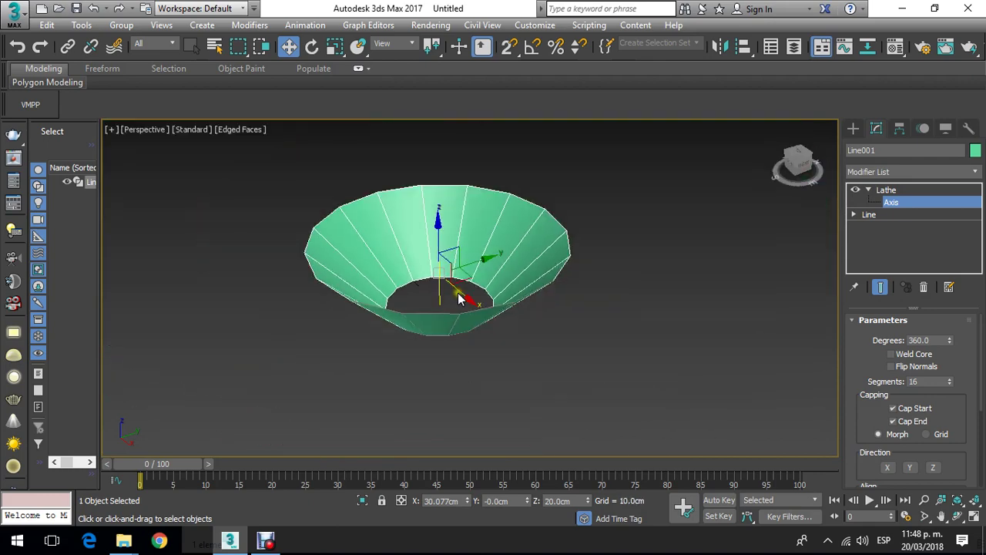
scroll(451, 305, "up", 5)
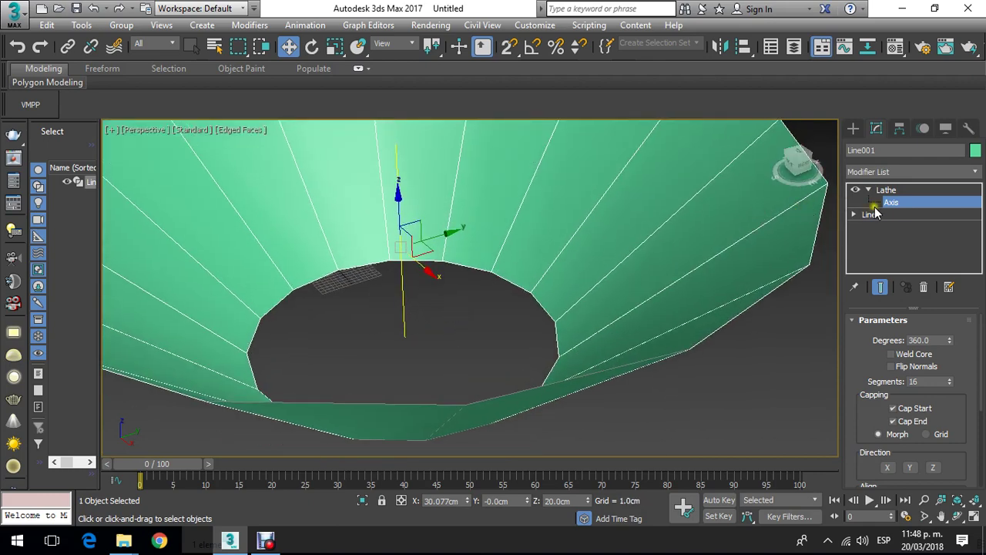
left_click(925, 191)
middle_click_drag(805, 231, 558, 222)
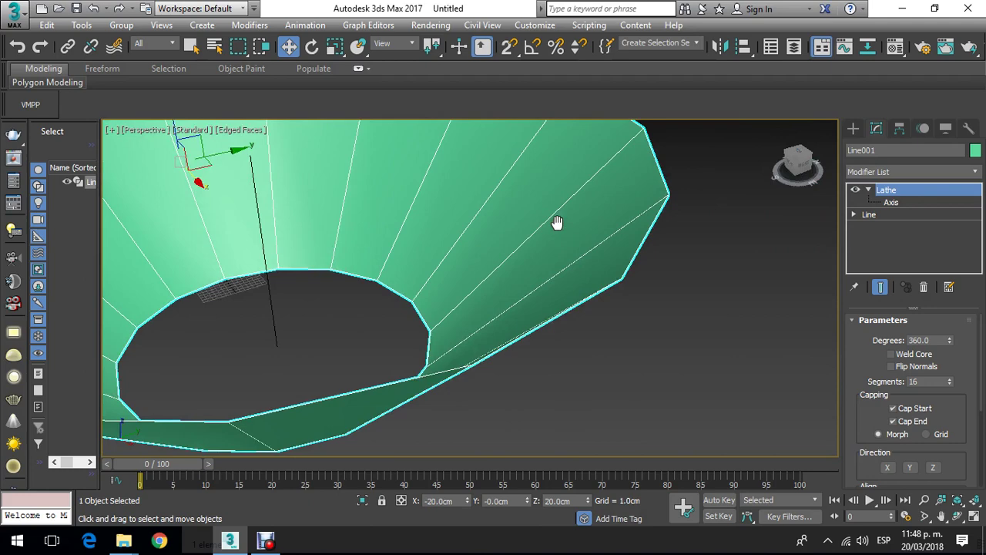
left_click(894, 202)
scroll(676, 286, "down", 6)
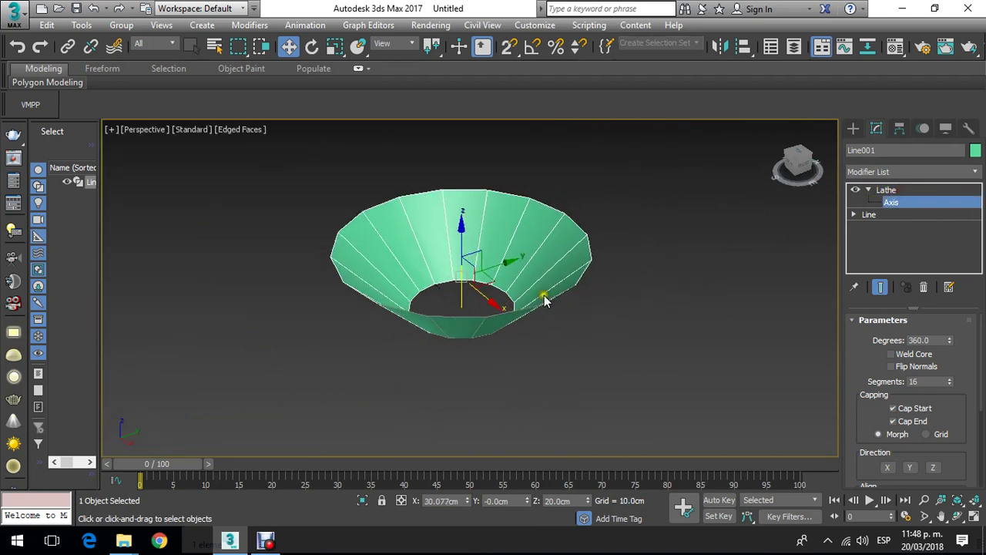
Step: Switch the viewport from Perspective to the Left view
left_click(174, 135)
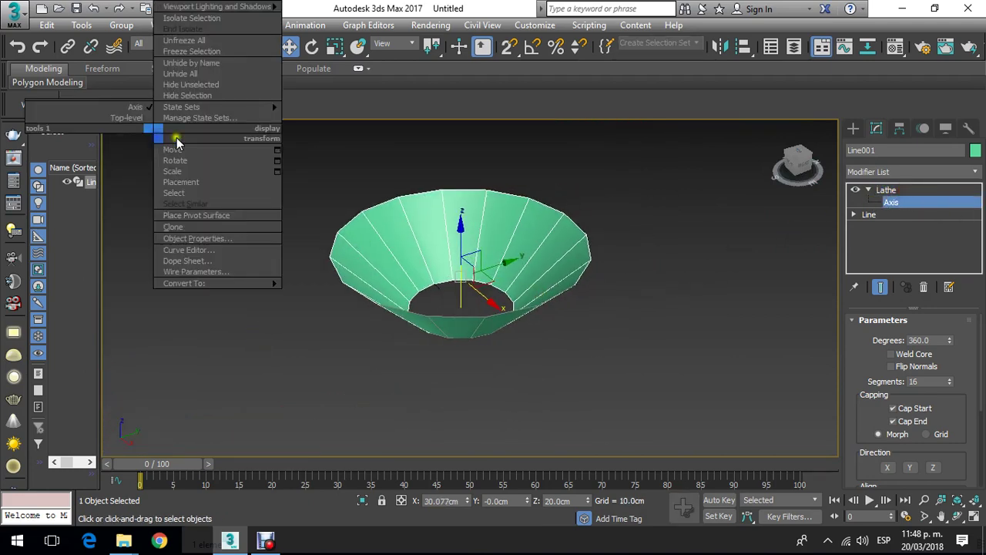
left_click(406, 6)
left_click(143, 130)
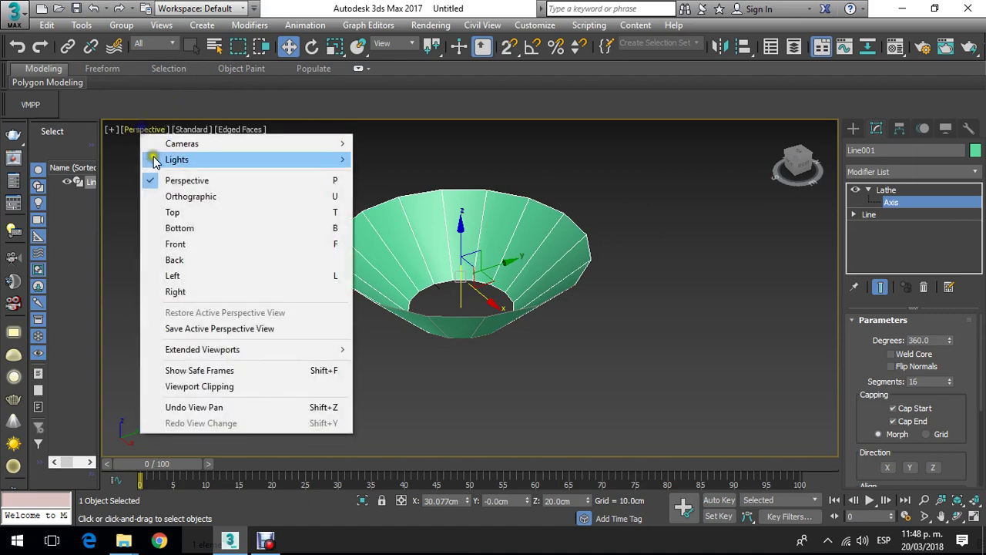
left_click(175, 276)
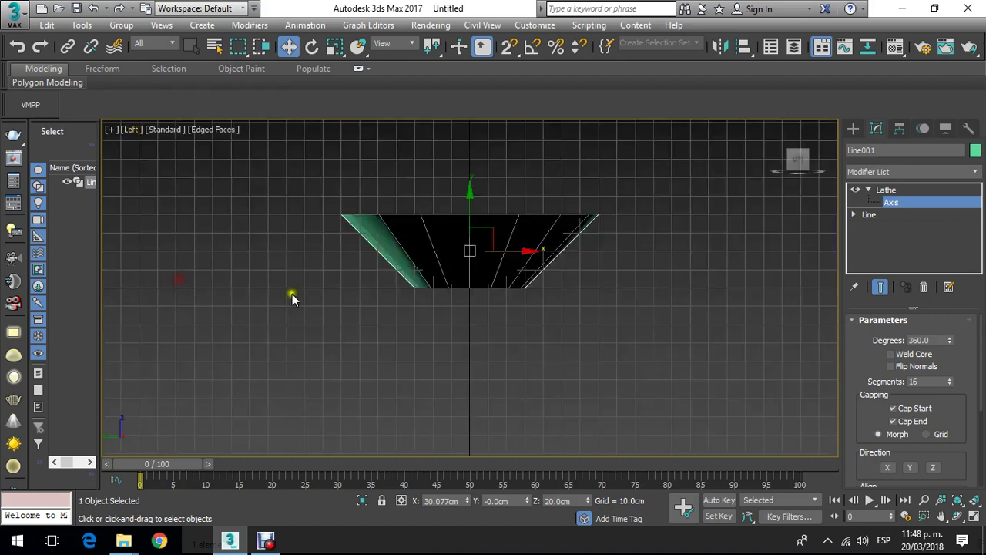
scroll(414, 282, "up", 6)
scroll(376, 246, "down", 8)
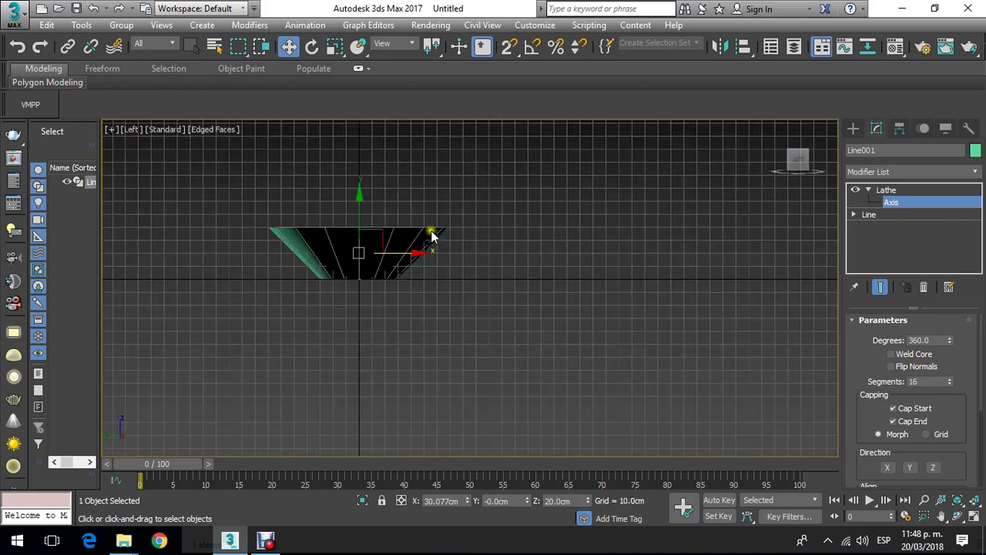
scroll(339, 224, "up", 3)
Step: Display the Left view in wireframe
left_click(165, 130)
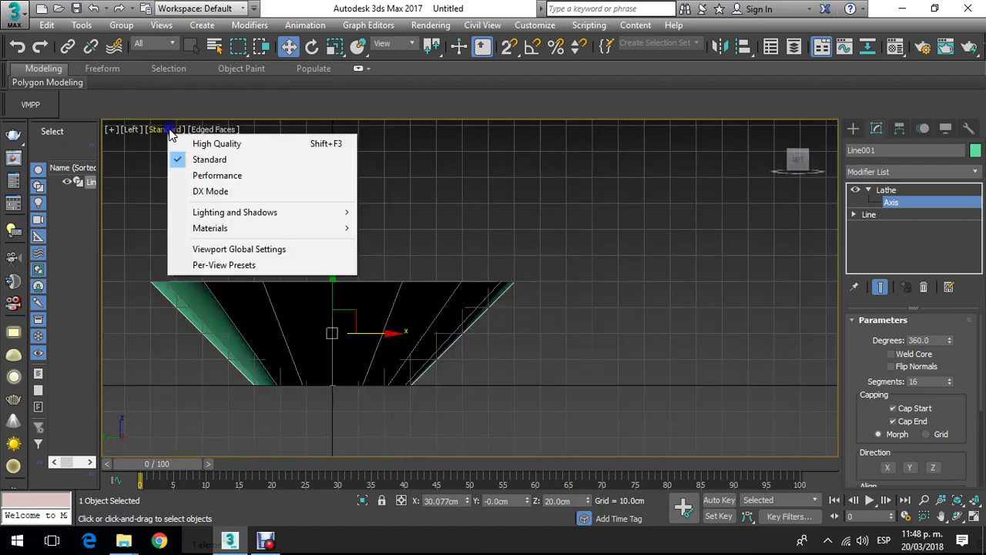
left_click(211, 129)
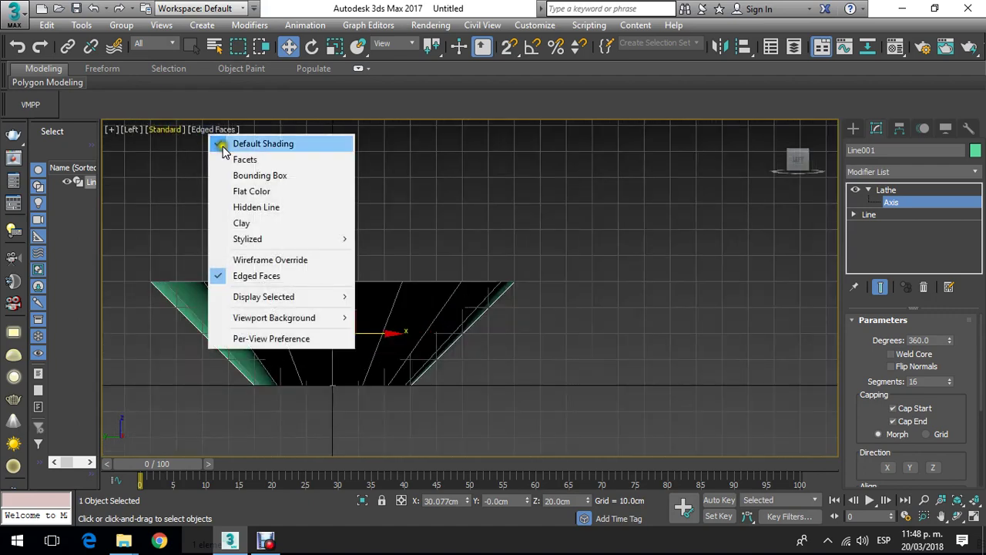
left_click(265, 261)
scroll(408, 293, "up", 4)
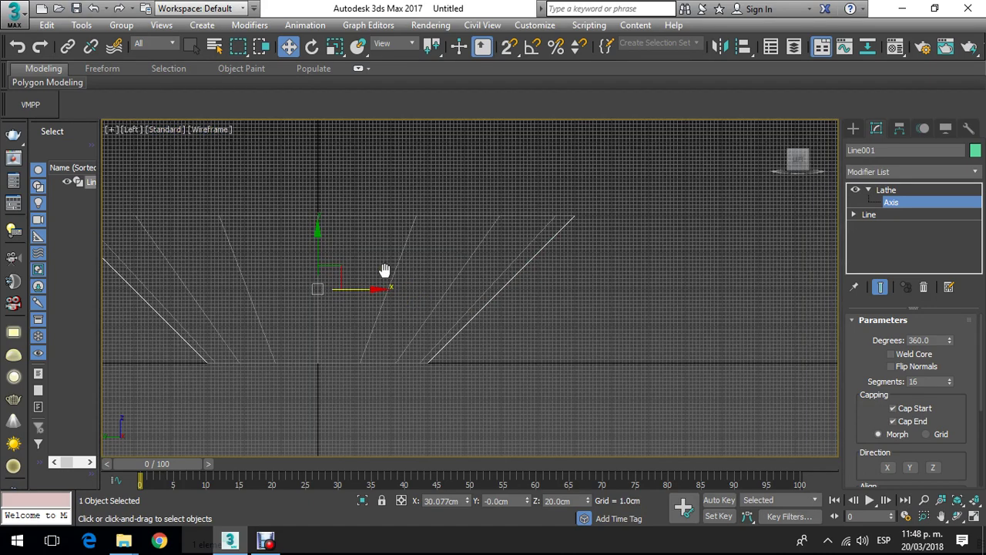
Step: Try rotating the Lathe axis freehand in the Left view, and return to the whole lathed object
left_click(311, 46)
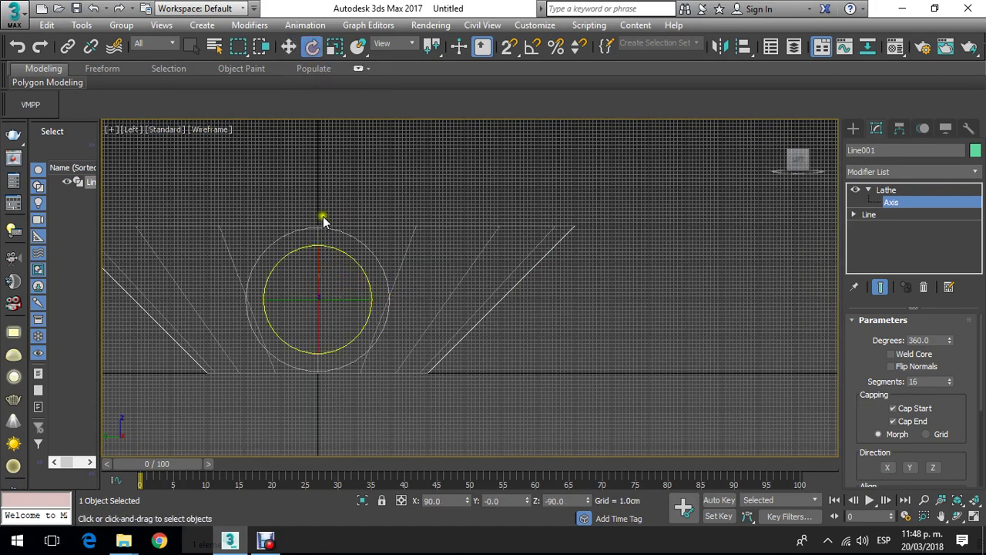
left_click_drag(333, 247, 391, 276)
left_click(287, 48)
left_click(915, 202)
left_click(724, 269)
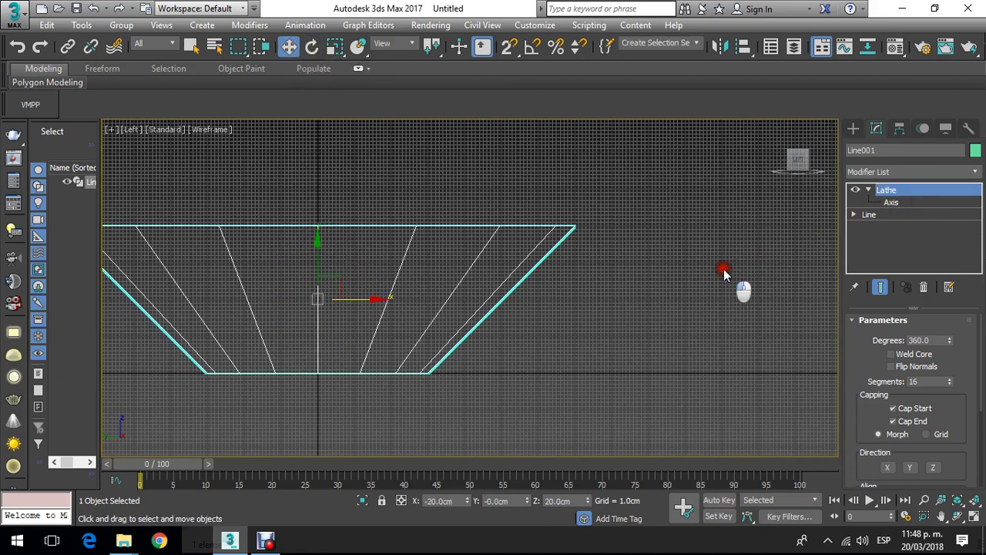
left_click(475, 265)
middle_click_drag(545, 265, 621, 264)
Step: Reselect the Lathe modifier's Axis sub-object and try tilting it with the Rotate tool
left_click(894, 202)
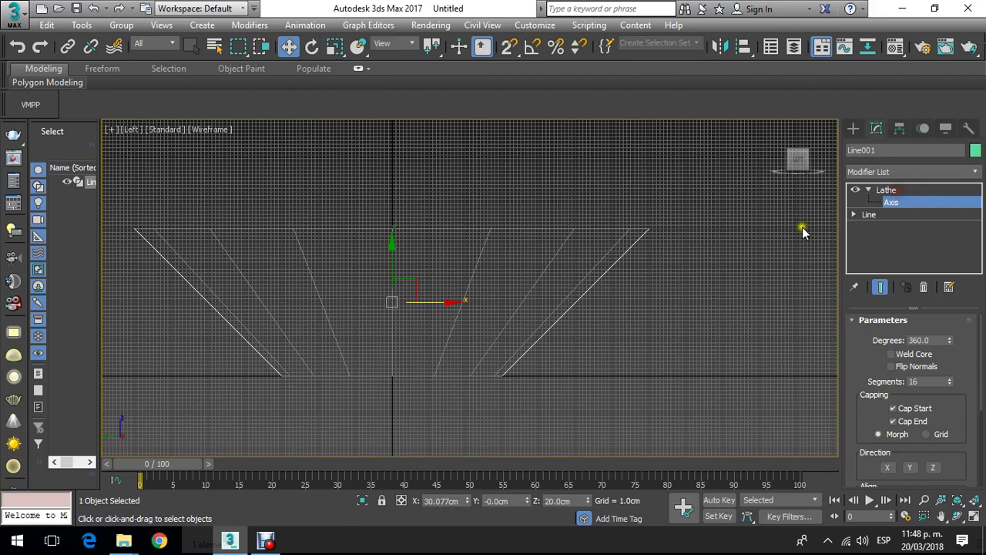
left_click(906, 204)
left_click(868, 190)
left_click(894, 193)
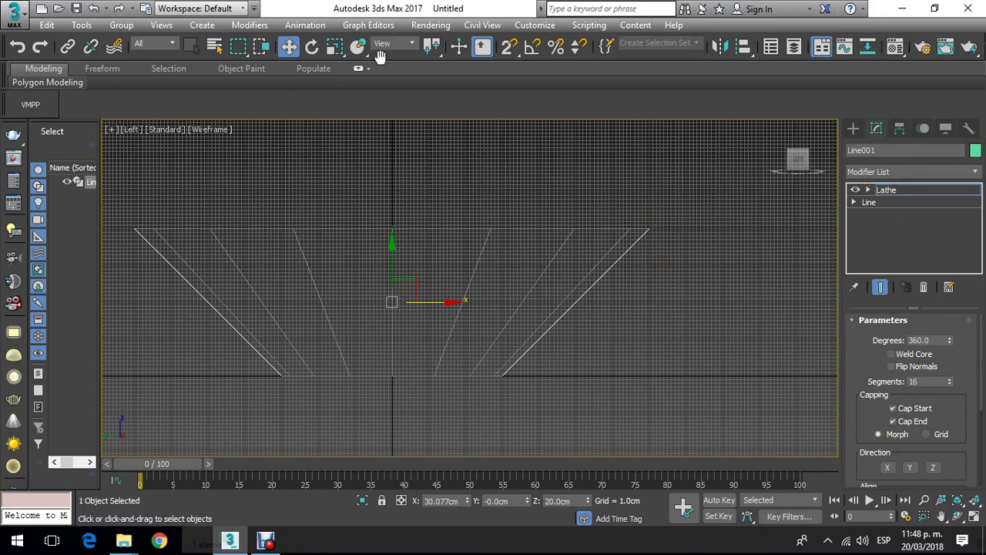
left_click(312, 48)
left_click_drag(421, 256, 468, 303)
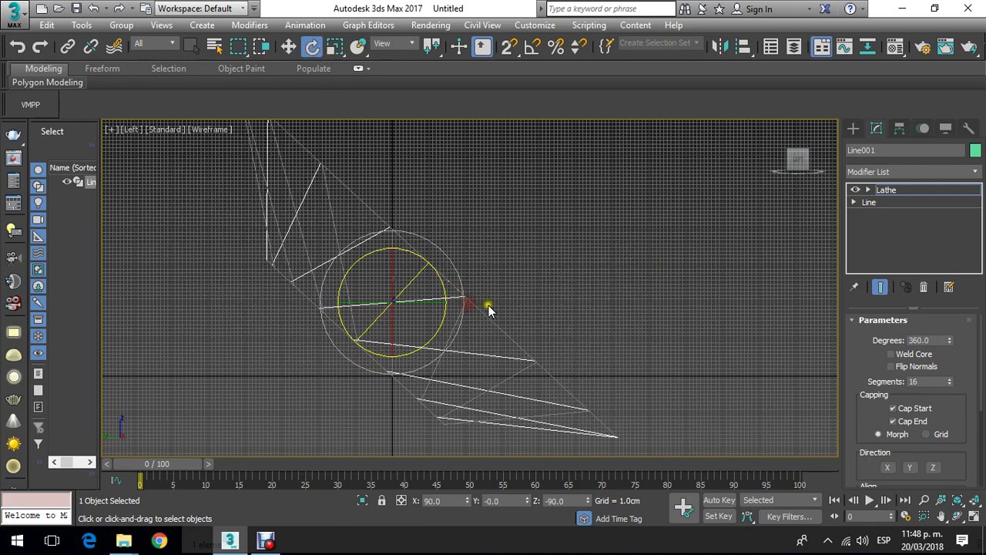
Step: Revert the axis tilt, reselect the lathed object and leave the Axis sub-object for the Lathe level
left_click(869, 189)
left_click(896, 202)
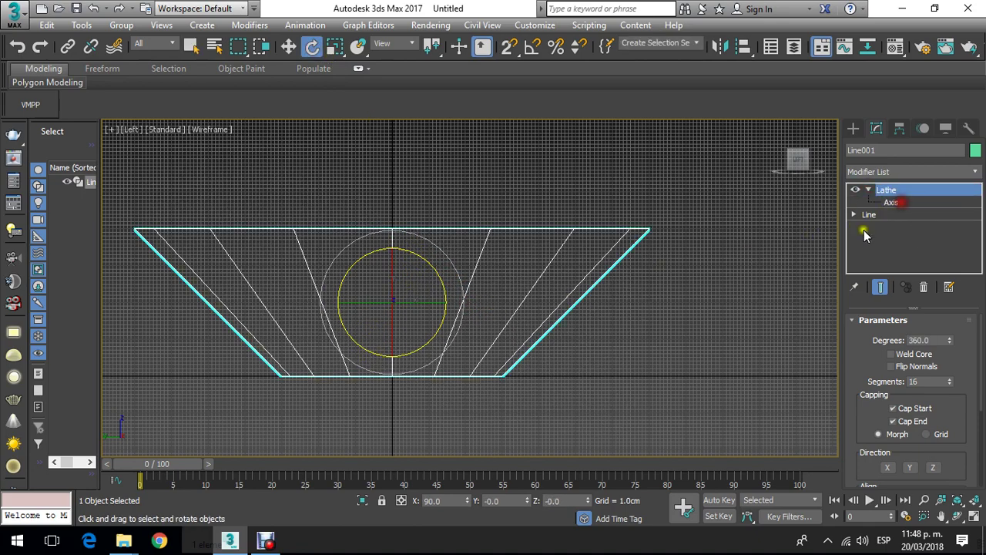
left_click(809, 250)
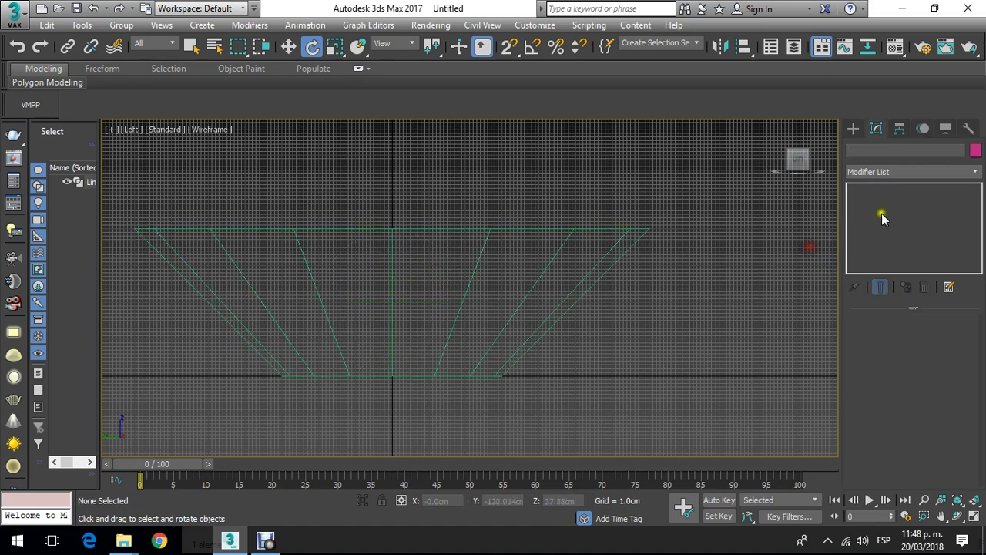
left_click(522, 229)
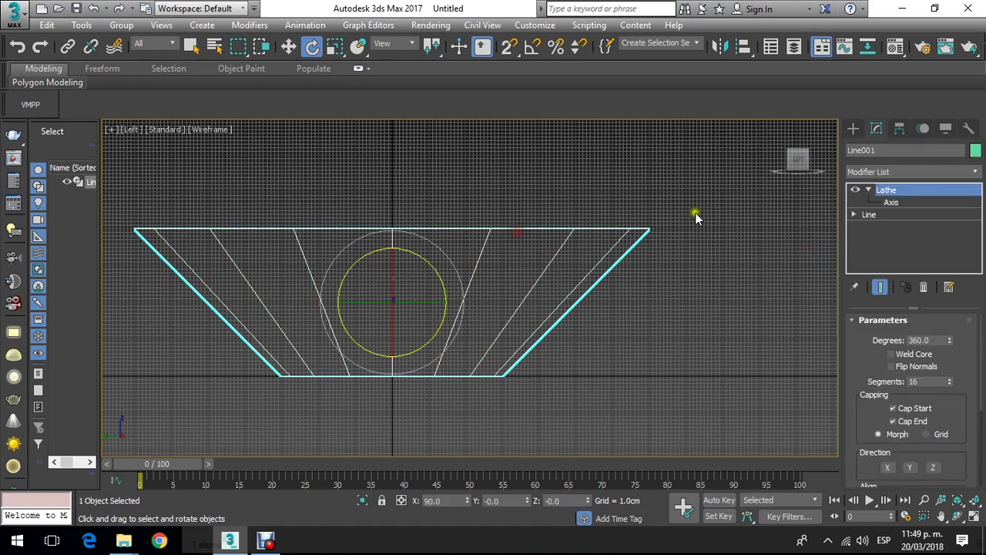
left_click(897, 202)
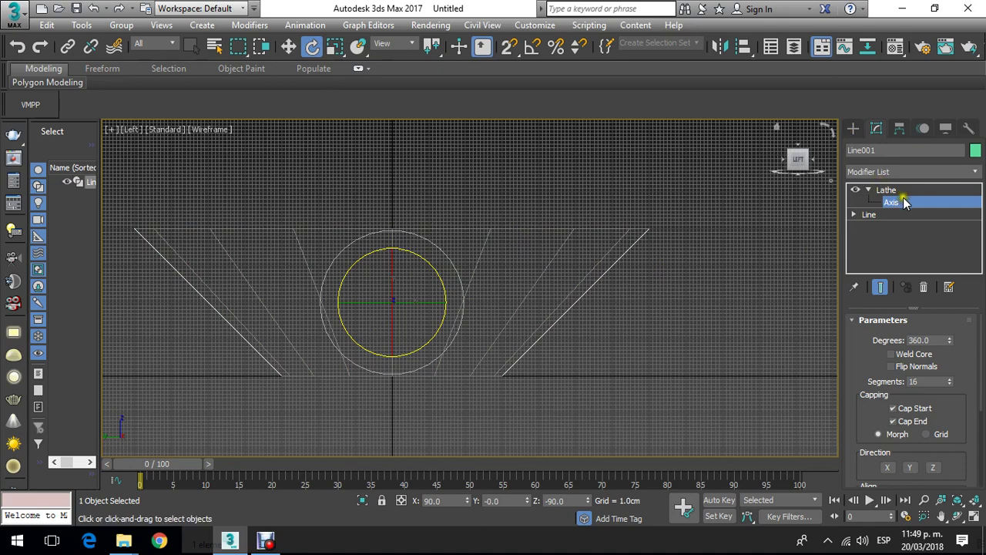
left_click(886, 191)
Step: Try drawing a sphere primitive beside the lathed object in the Left view and undo it
left_click(853, 128)
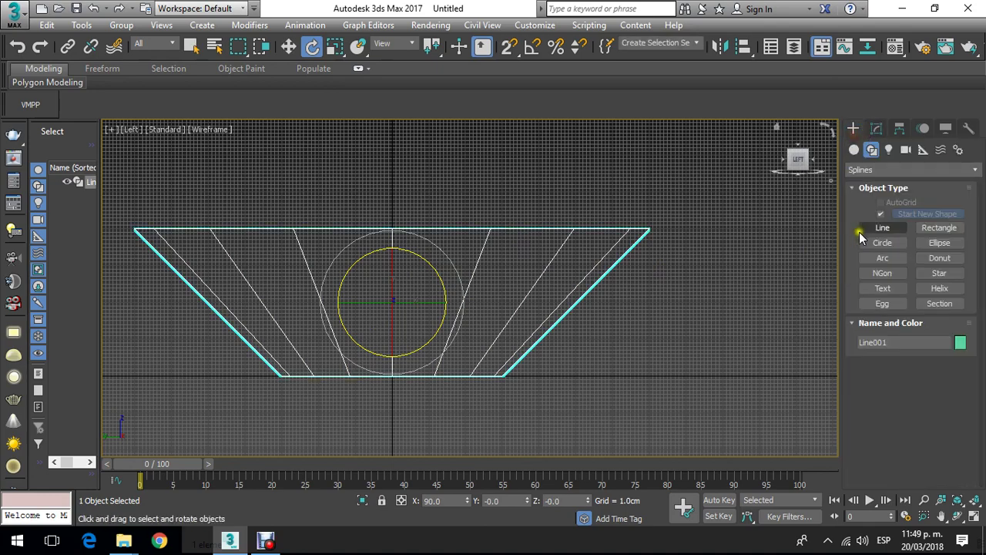
left_click(854, 150)
left_click(882, 246)
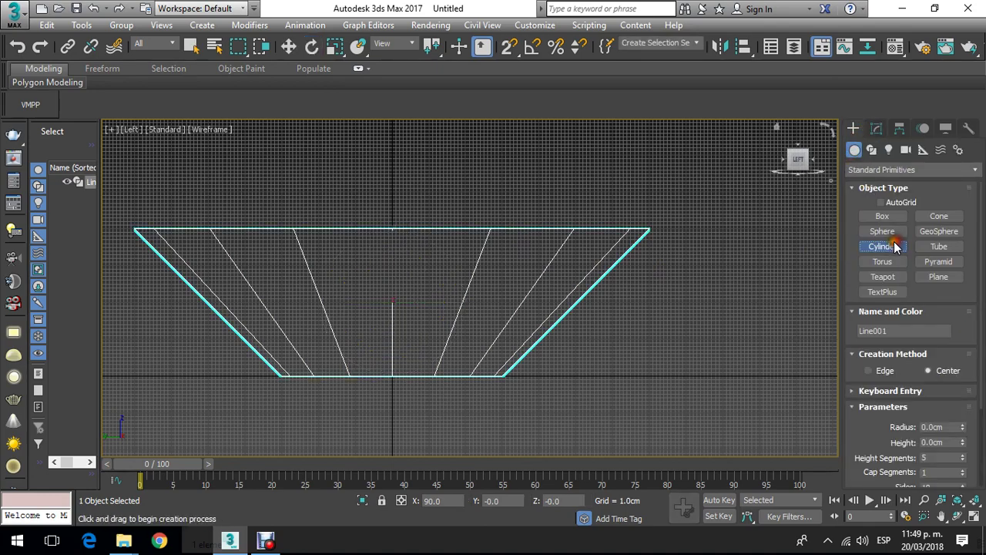
left_click(882, 232)
left_click_drag(709, 330, 739, 256)
key("ctrl+z")
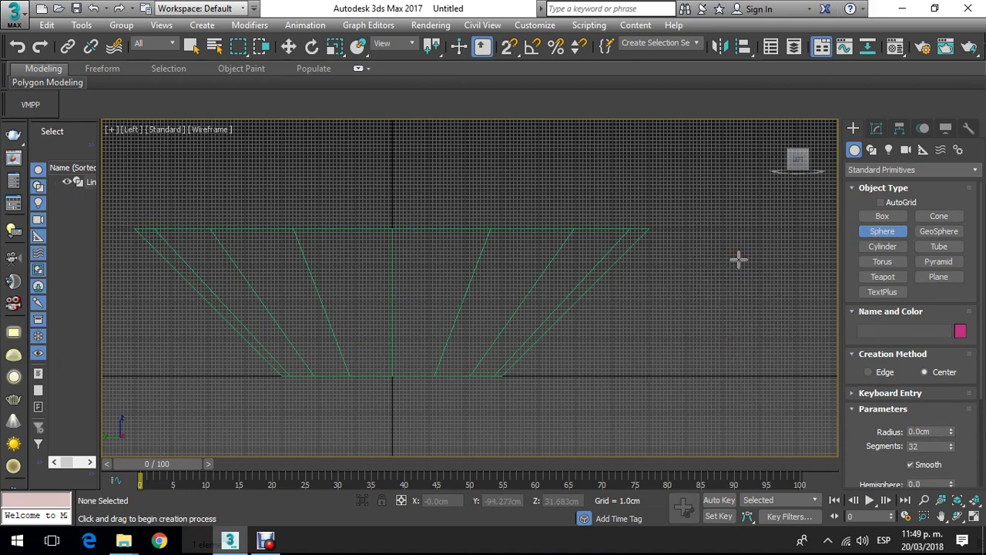
Step: Rotate the whole lathed object in the Left view and set its X rotation to 135 degrees
left_click(288, 47)
left_click(544, 232)
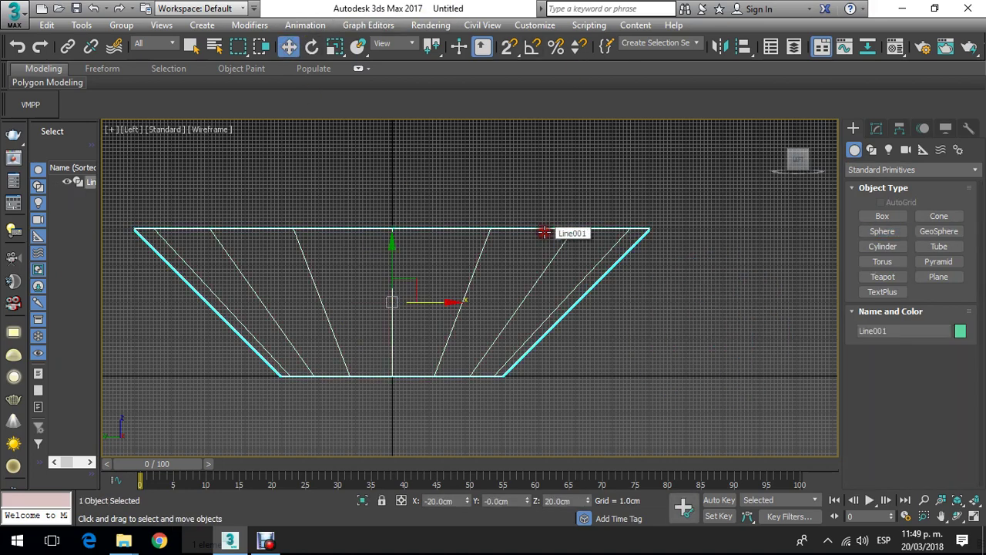
left_click(313, 47)
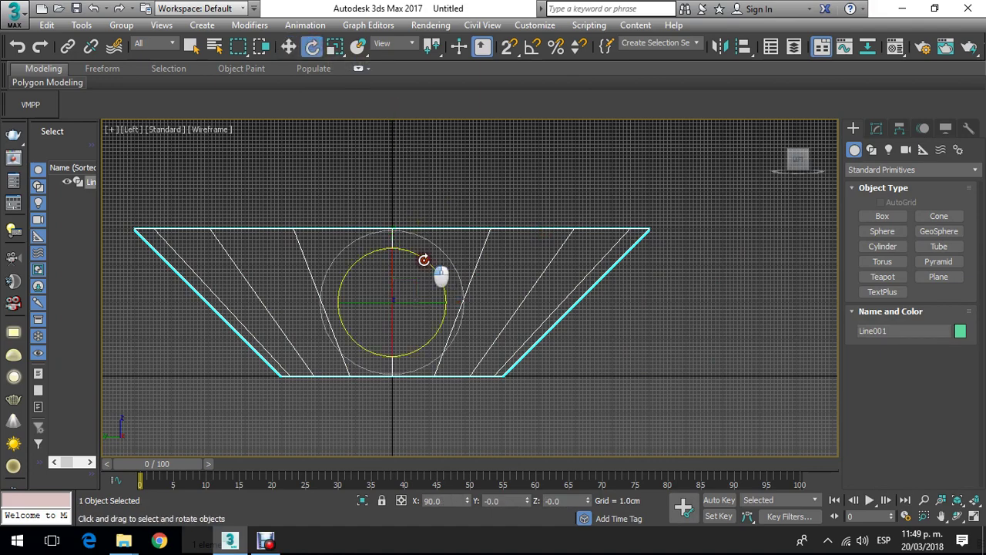
left_click_drag(424, 260, 505, 255)
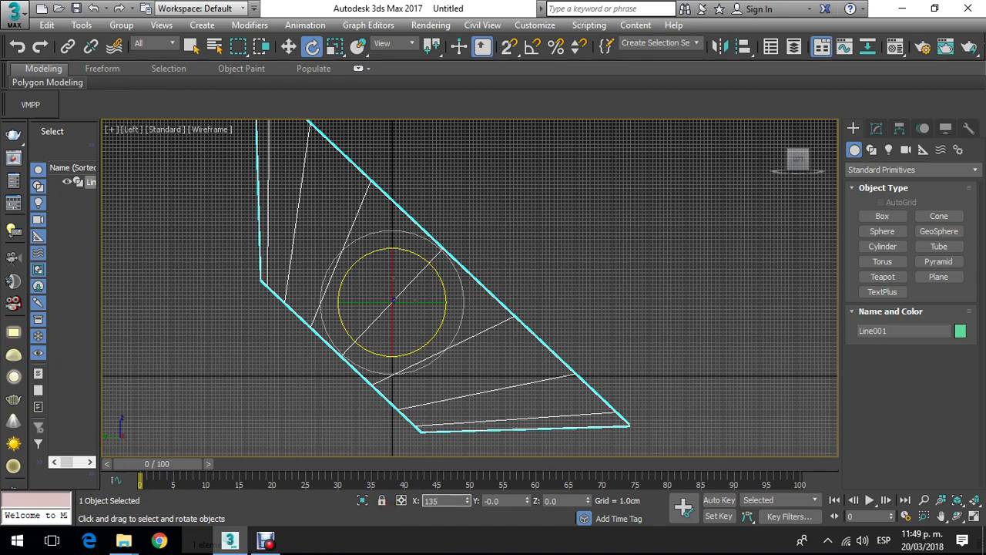
type("135")
key("Return")
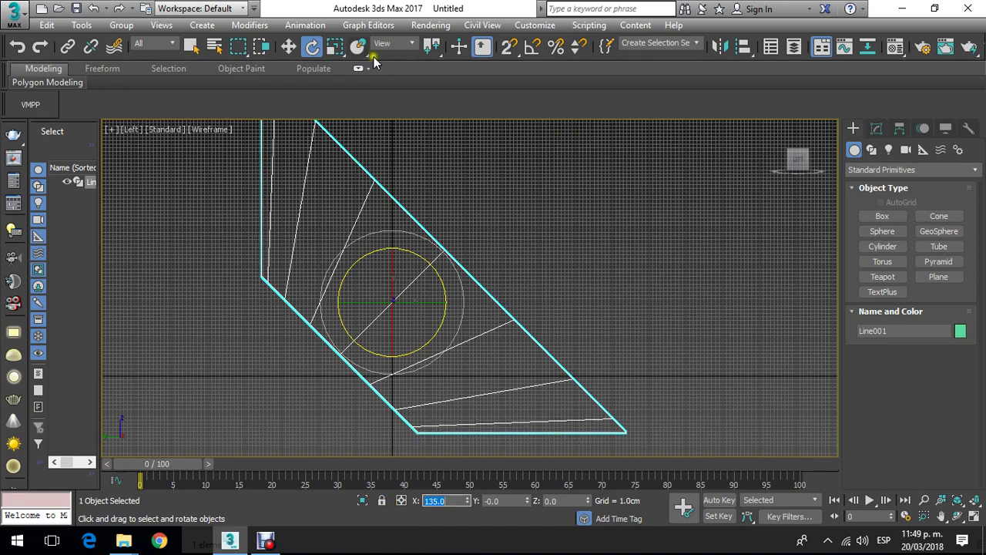
Step: Move the tilted object in the Left view to about Y 6.85 cm and Z 35.5 cm
left_click(288, 46)
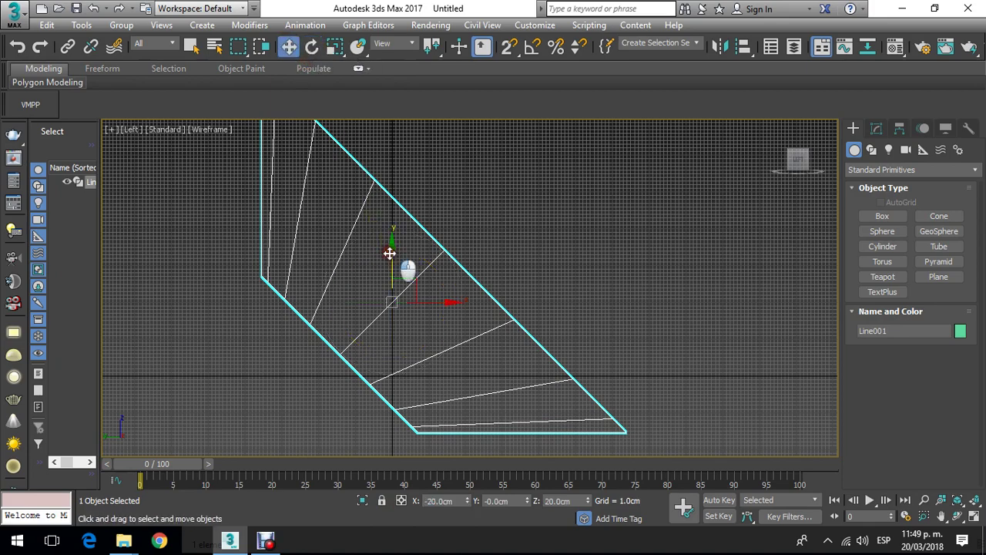
left_click_drag(390, 253, 419, 197)
mouse_move(449, 245)
left_mouse_down()
mouse_move(451, 259)
mouse_move(438, 251)
left_mouse_up()
Step: Switch to the Perspective view and display the object shaded with edged faces
key("p")
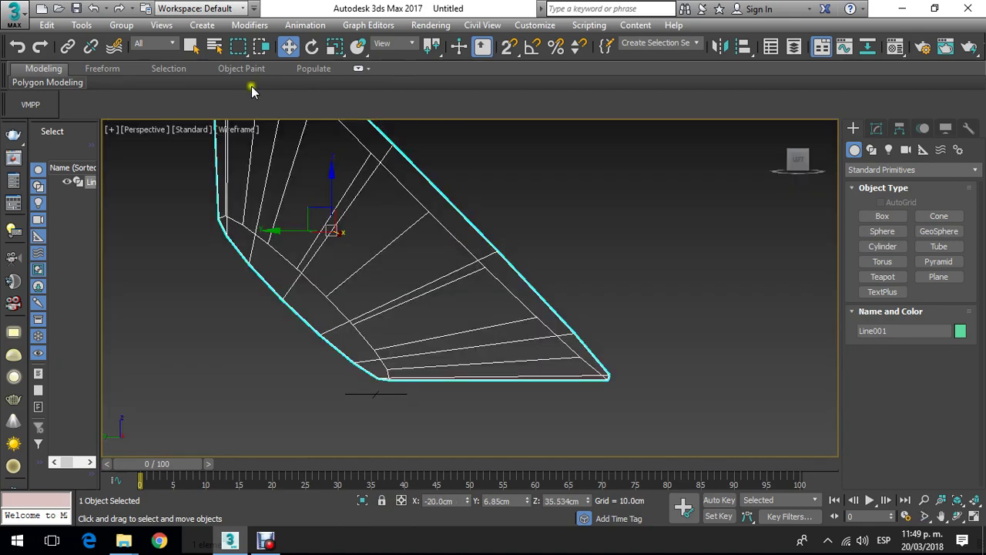
left_click(242, 137)
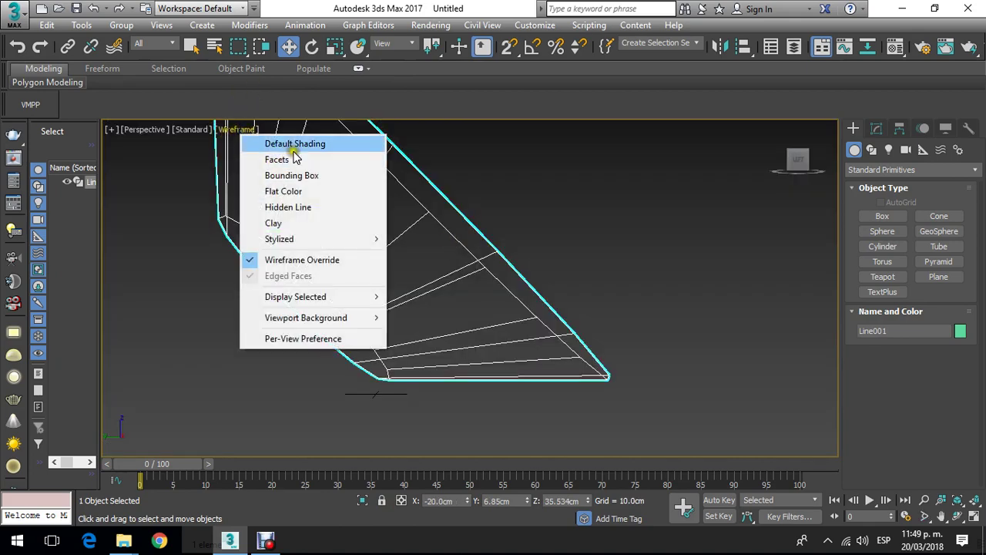
left_click(293, 157)
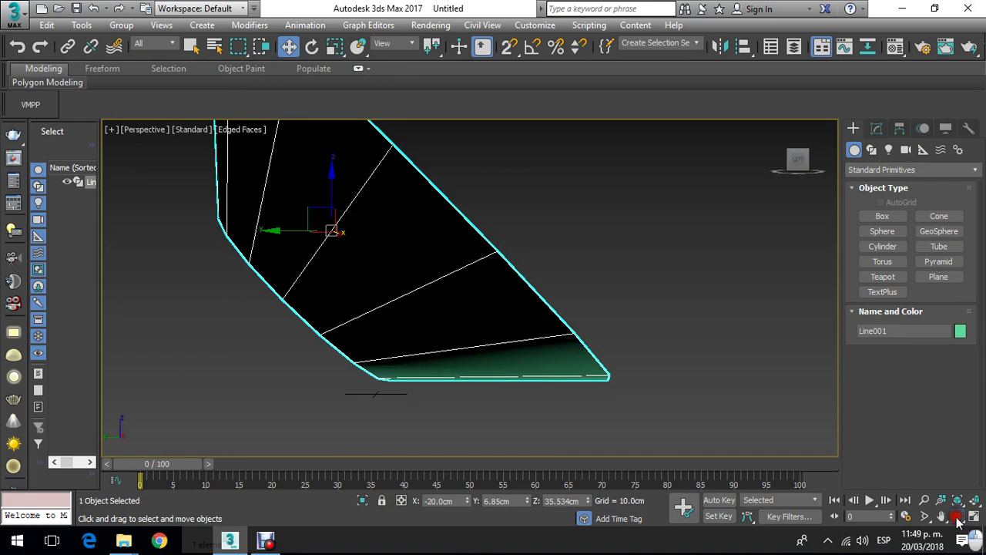
Step: Examine the tilted lathed object from several angles and distances in the Perspective view
left_click(956, 515)
left_click_drag(551, 293, 420, 259)
scroll(425, 265, "up", 5)
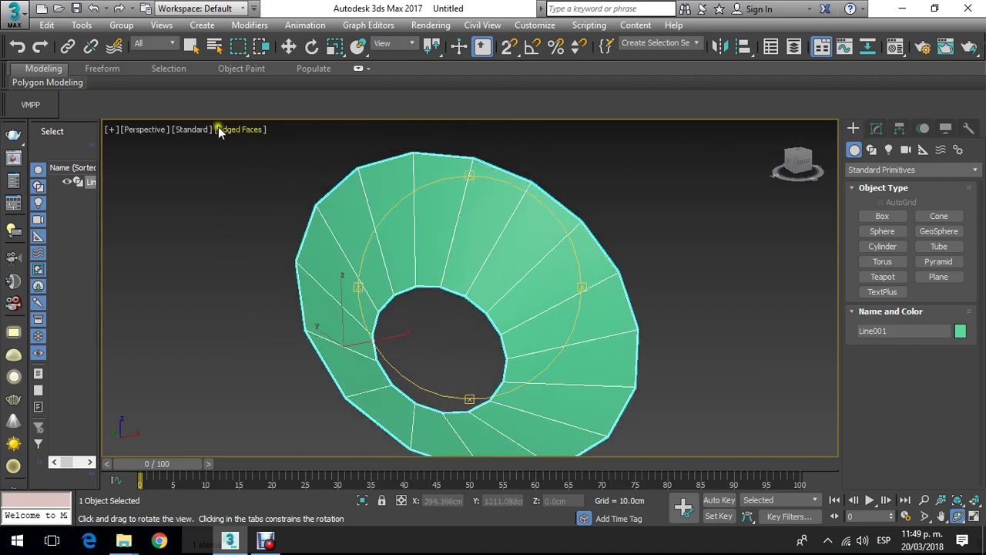
left_click(195, 131)
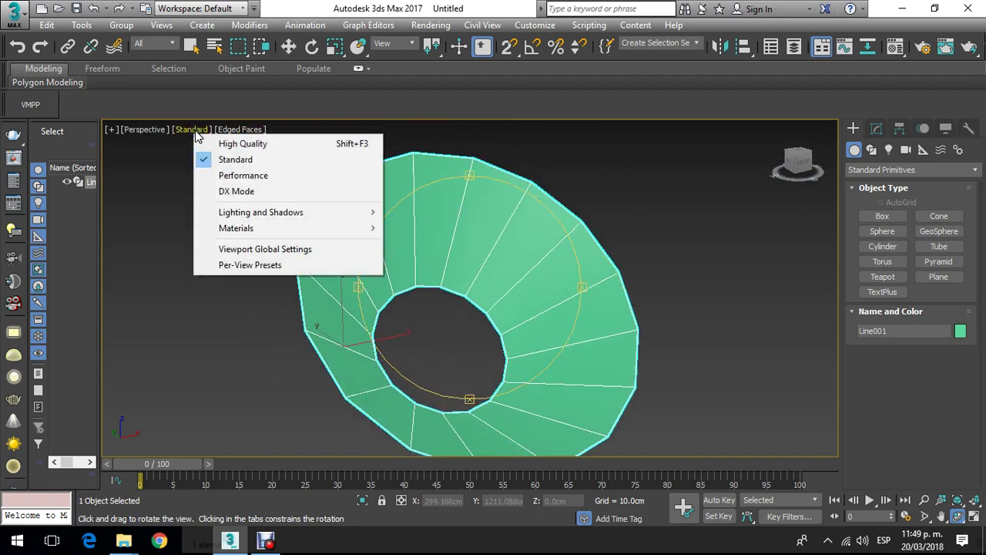
left_click(467, 222)
scroll(517, 209, "down", 5)
scroll(511, 259, "up", 6)
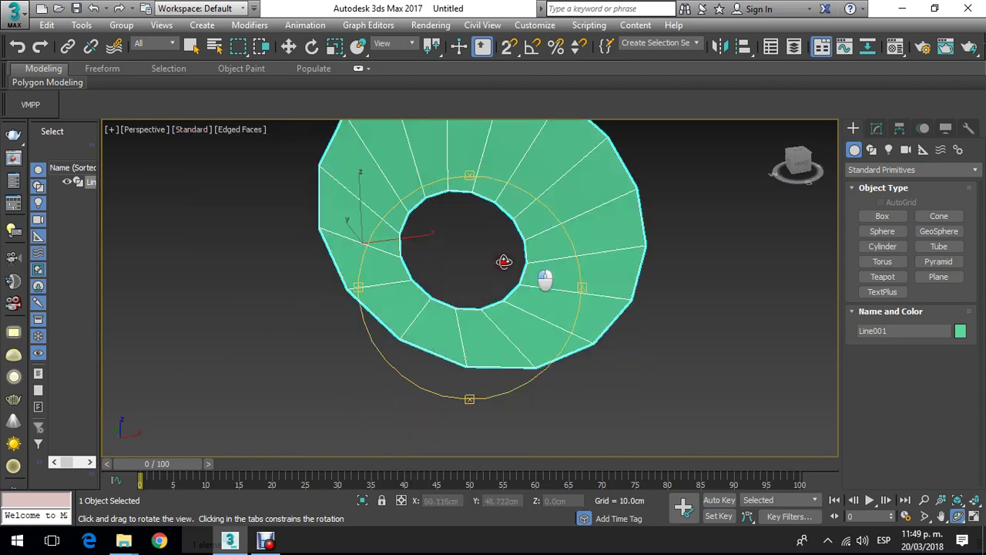
scroll(517, 251, "down", 3)
left_click_drag(528, 238, 463, 235)
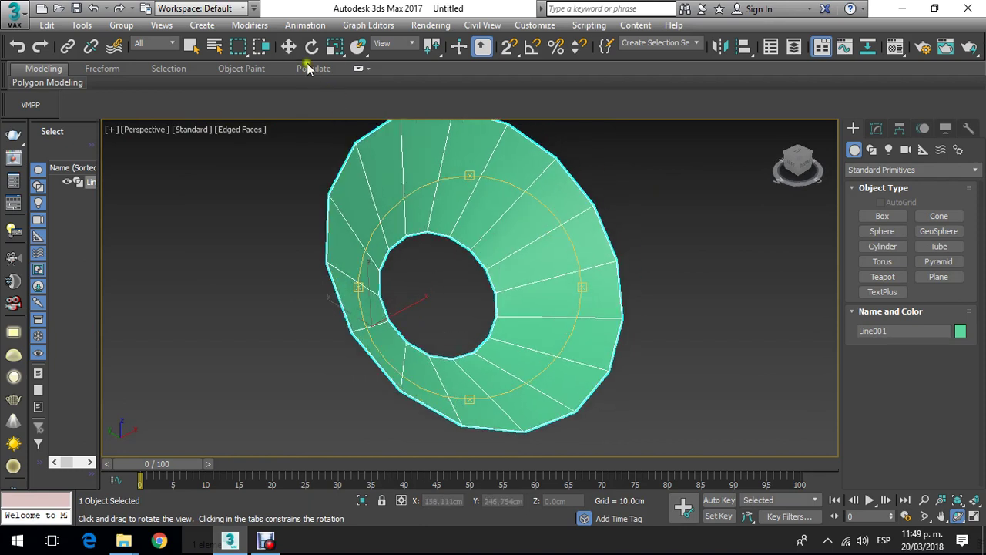
Step: Convert the lathed object to an Editable Poly and enter its Polygon sub-object level
left_click(289, 46)
right_click(508, 203)
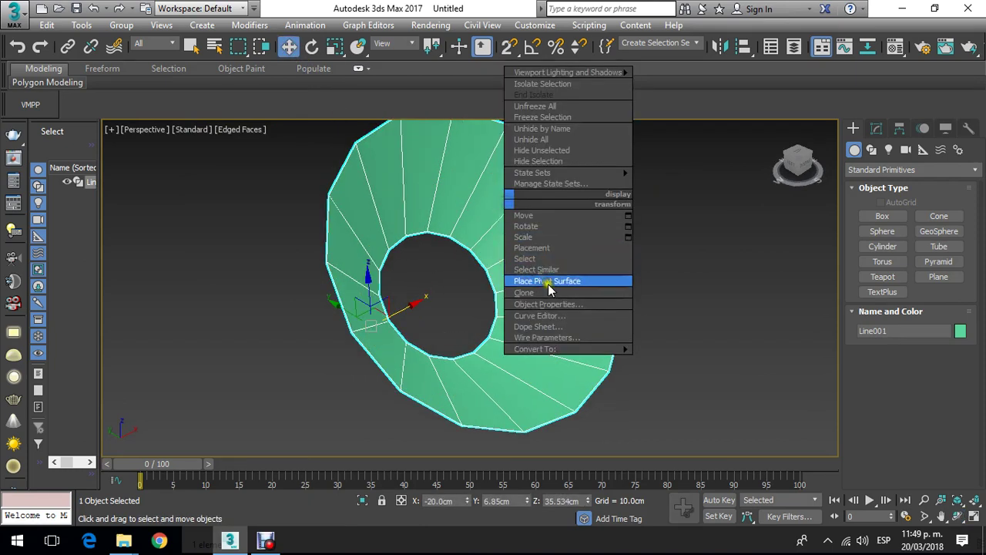
mouse_move(578, 349)
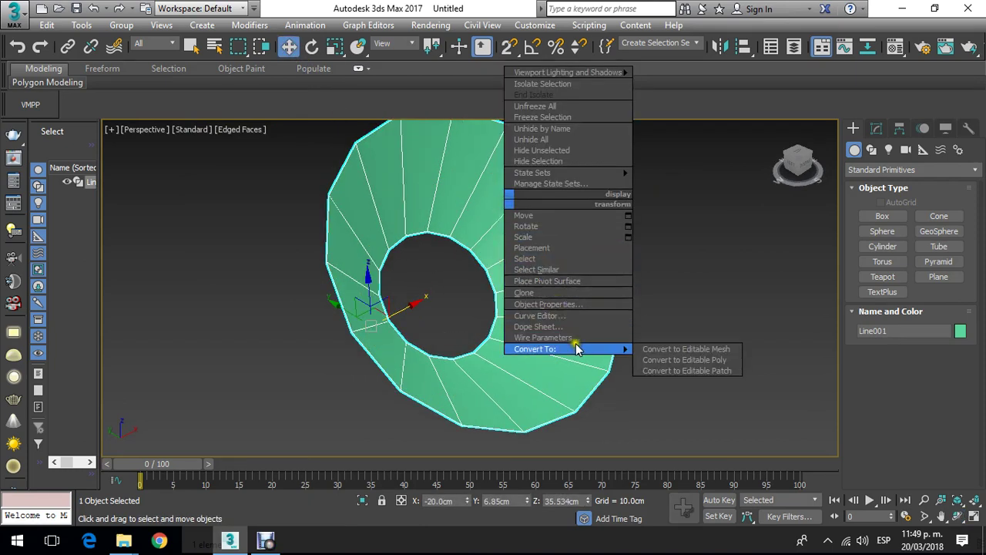
left_click(689, 361)
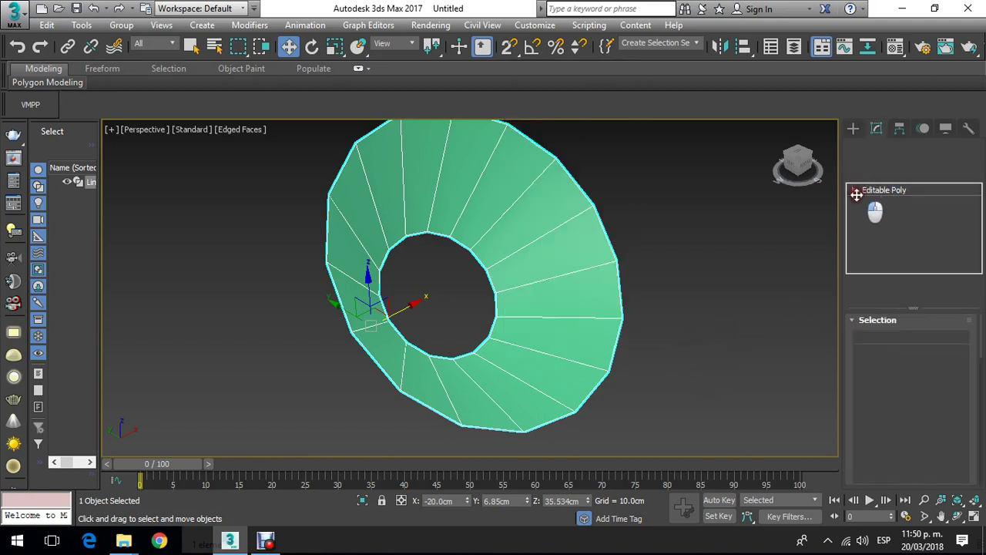
left_click(855, 192)
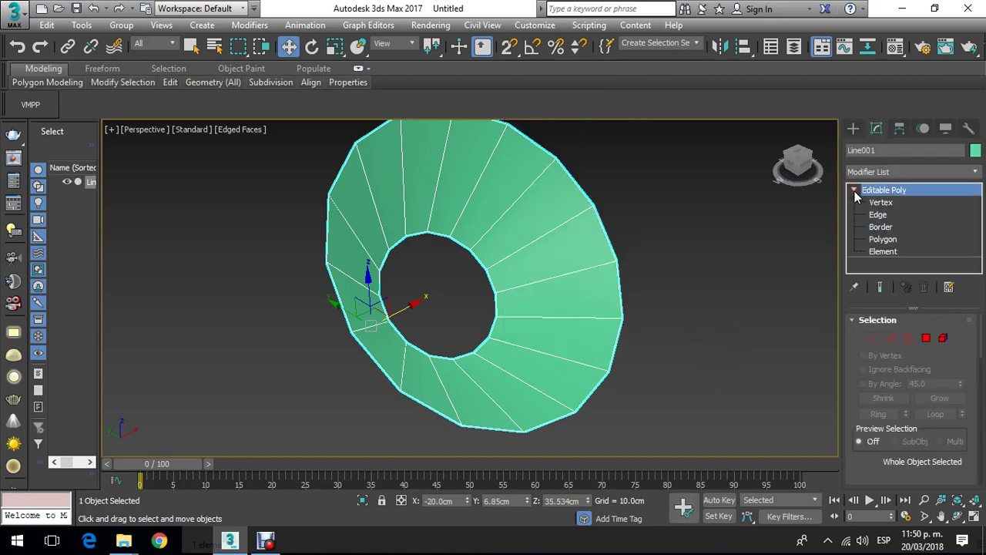
left_click(883, 240)
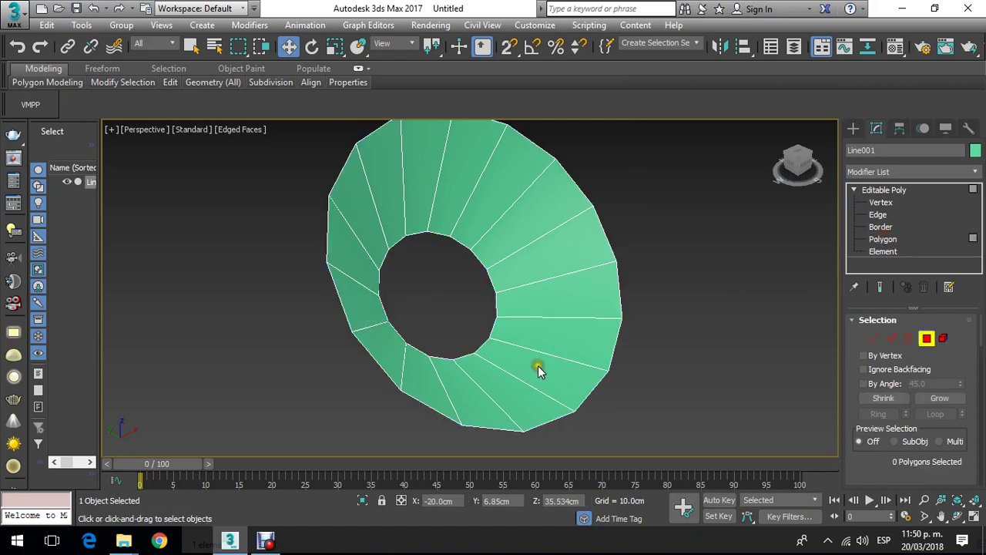
Step: Switch to the Top view and display the object with default shading and edged faces
middle_click_drag(475, 387, 488, 379, "alt")
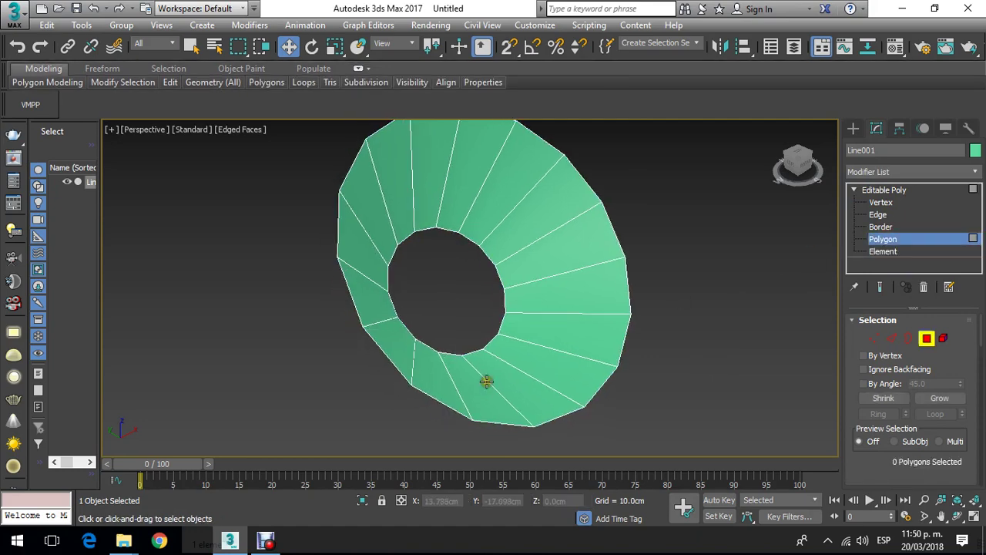
key("t")
left_click(207, 137)
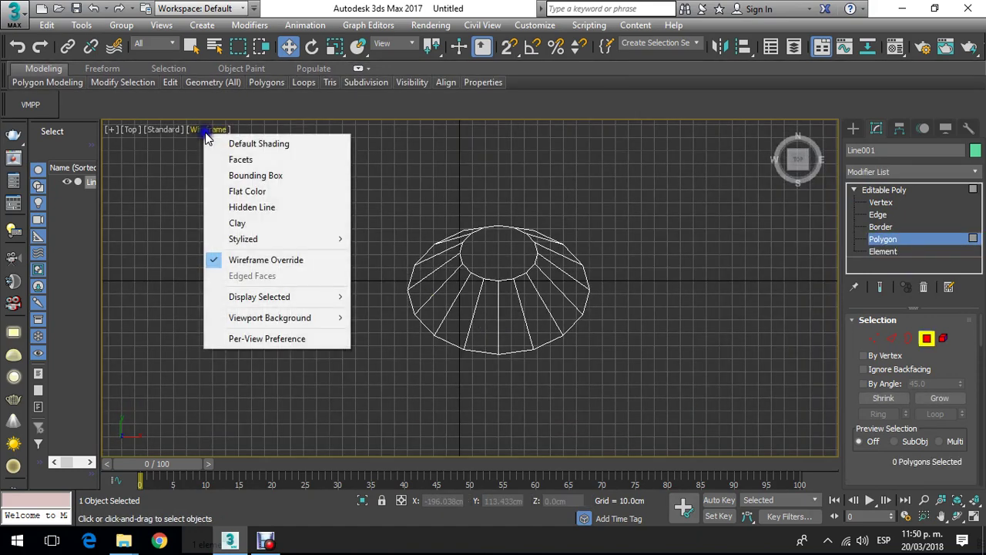
left_click(254, 149)
scroll(469, 286, "up", 2)
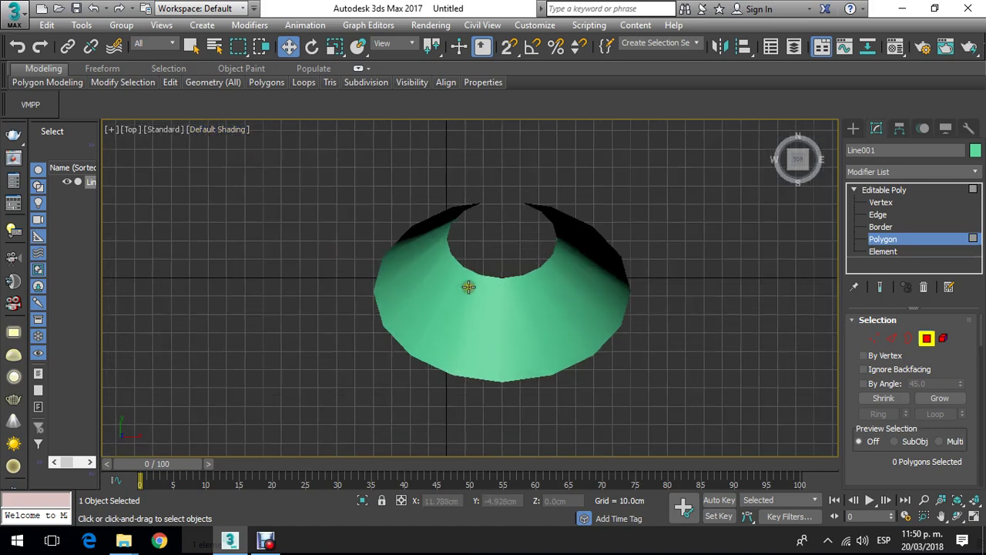
left_click(196, 129)
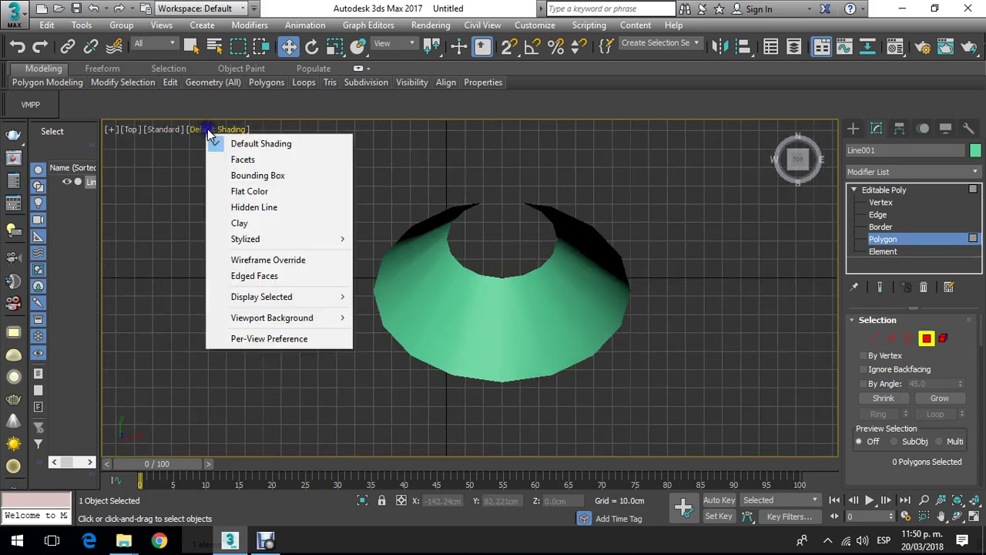
left_click(240, 275)
scroll(486, 308, "up", 2)
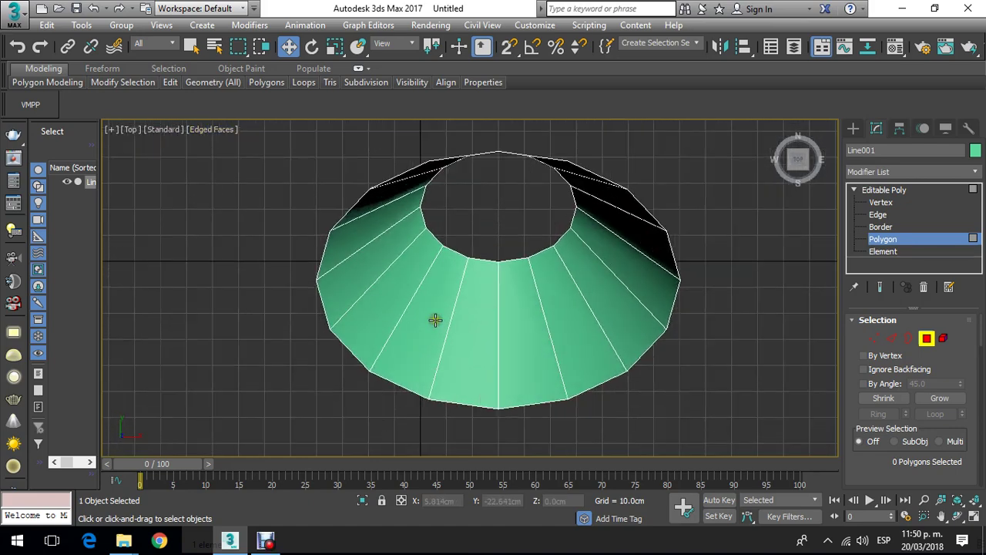
Step: Select the four adjacent polygons at the middle of the object's front (south) side in the Top view
left_click(436, 320)
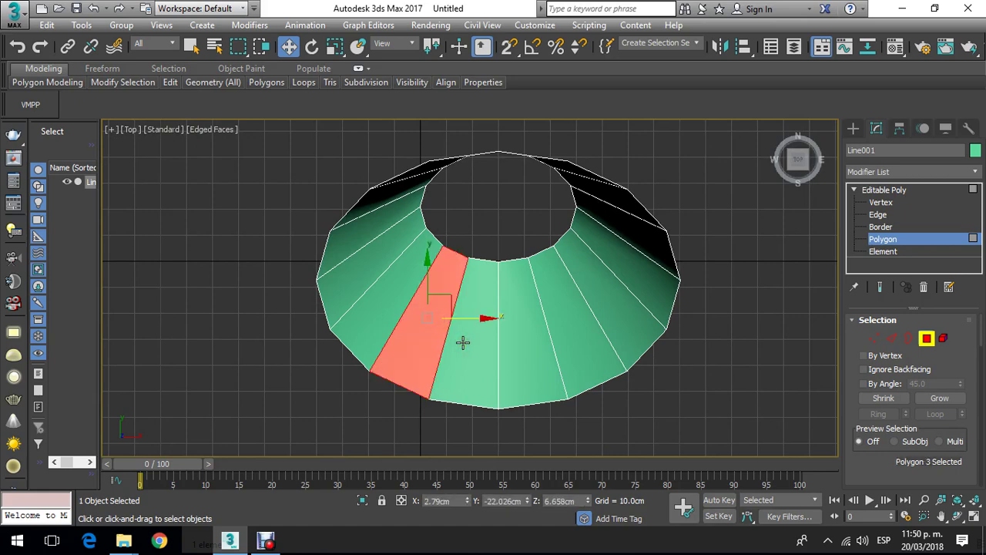
left_click(463, 342, "ctrl")
left_click(518, 337, "ctrl")
left_click(574, 330, "ctrl")
middle_click_drag(545, 336, 530, 345)
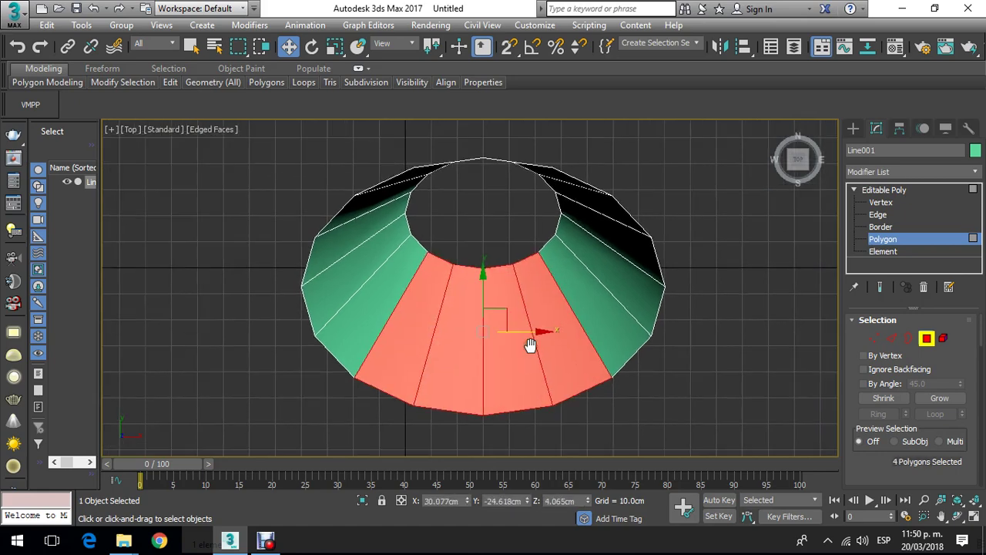
Step: In the Left view, scale the four selected polygons along the vertical axis only until they lie flat
key("p")
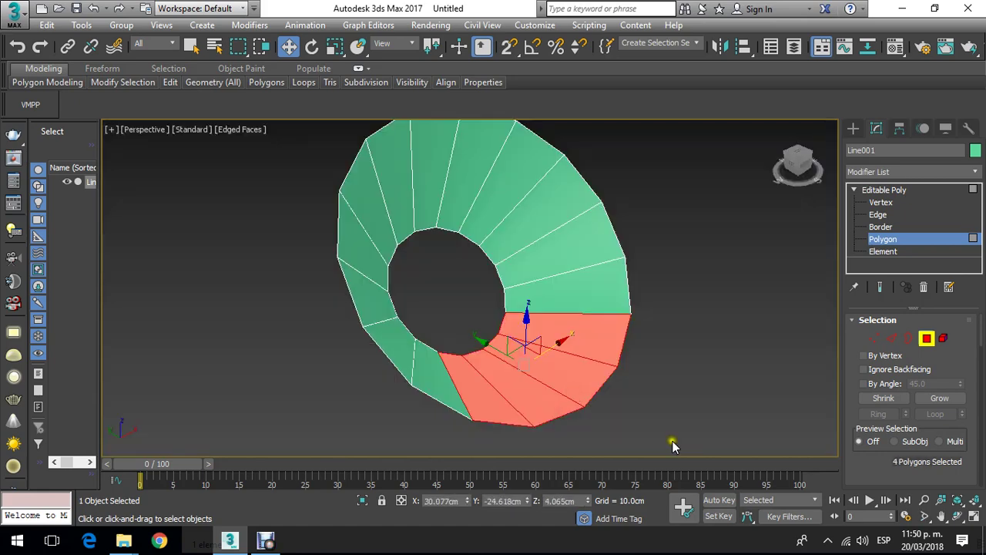
left_click(963, 524)
left_click_drag(504, 262, 426, 224)
key("l")
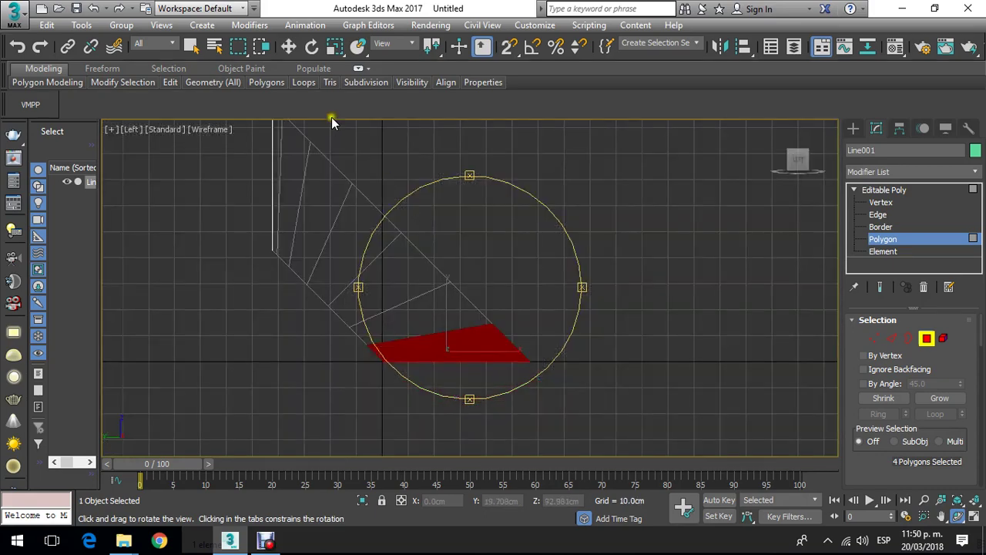
left_click(332, 47)
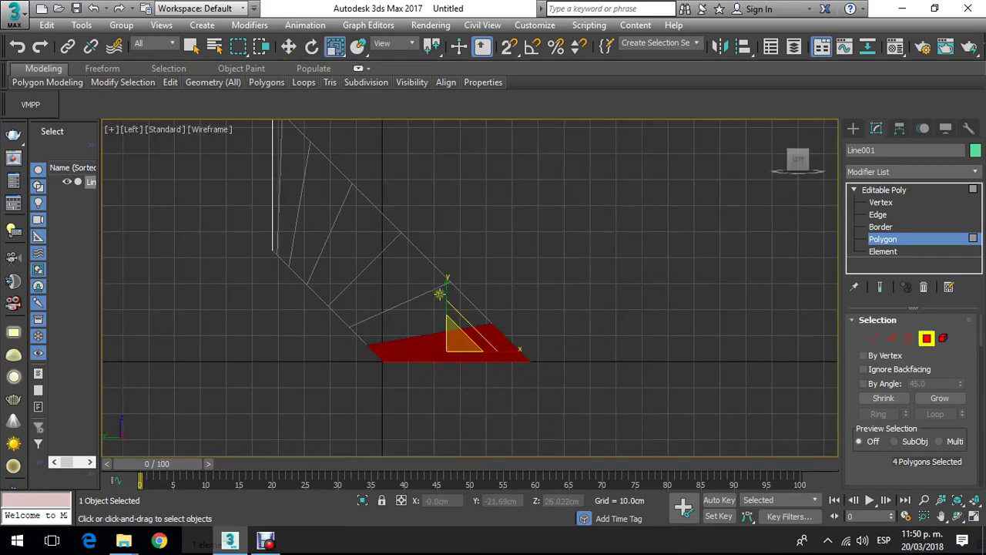
scroll(439, 295, "up", 2)
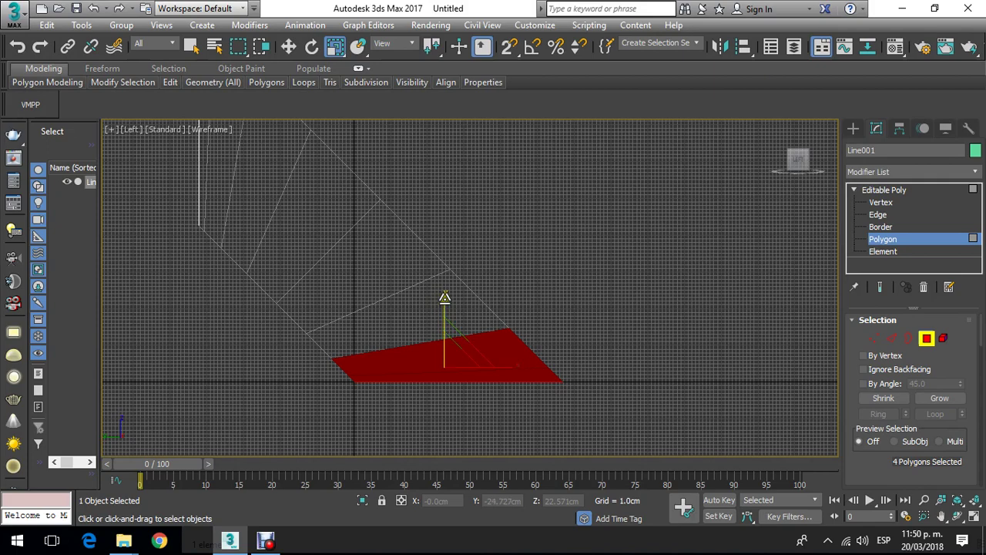
left_click_drag(445, 300, 440, 491)
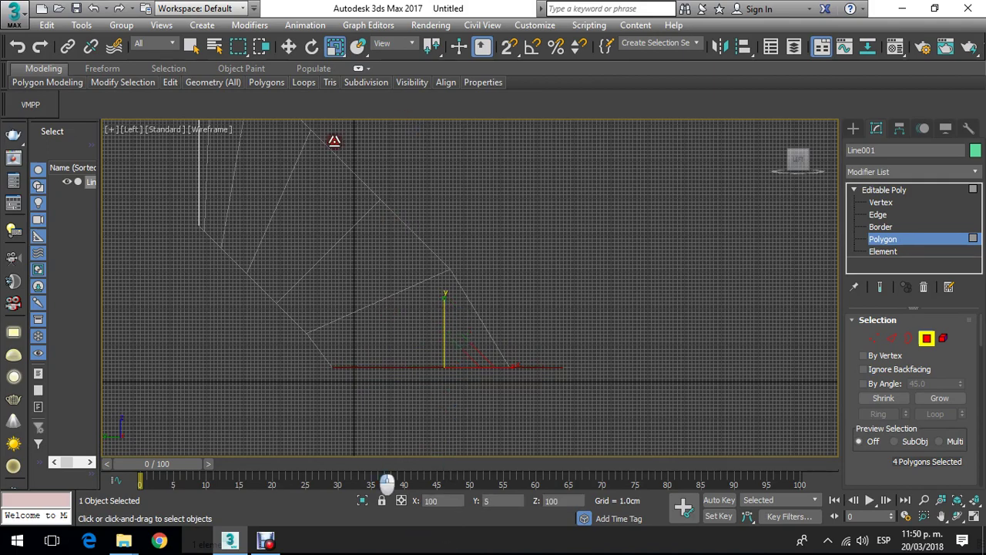
left_click_drag(436, 294, 381, 285)
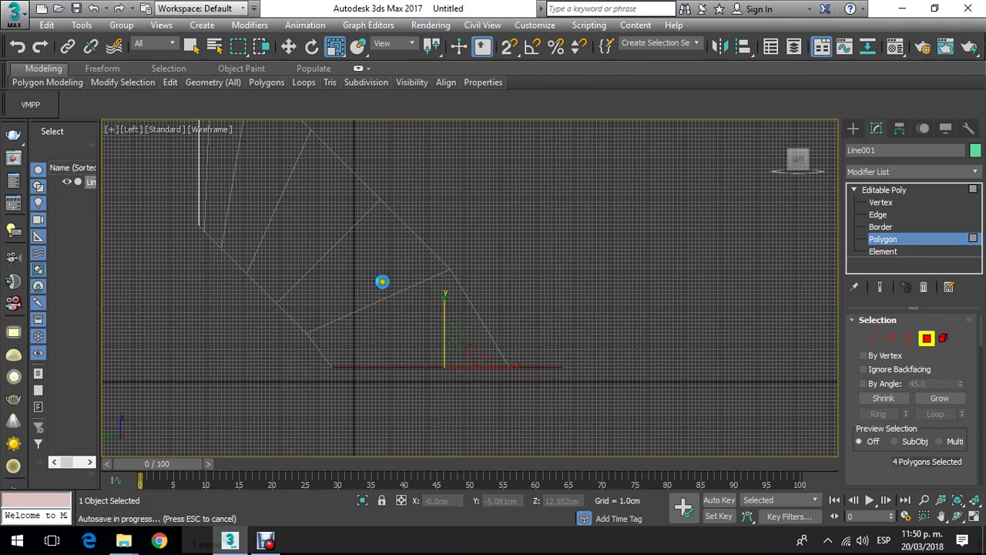
scroll(372, 279, "up", 4)
middle_click_drag(390, 317, 381, 243)
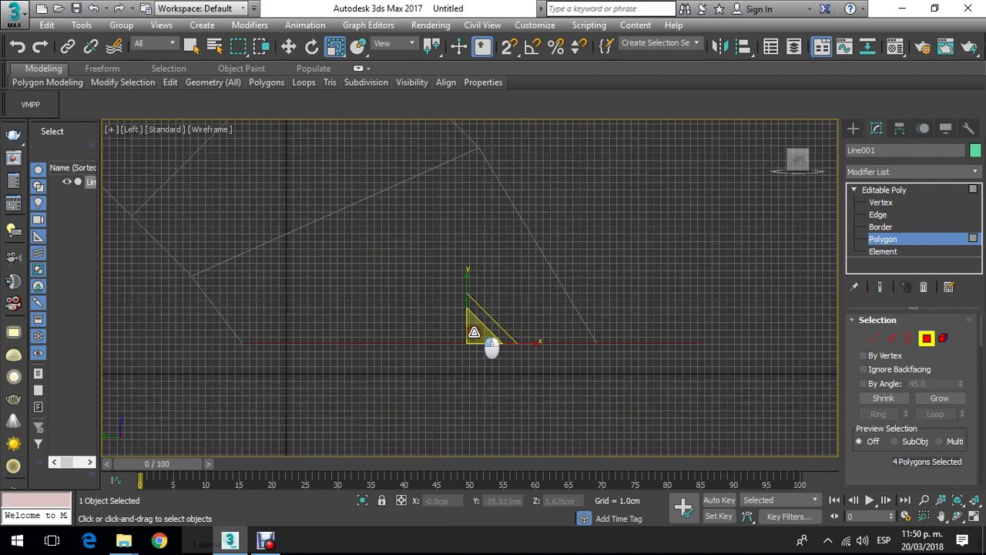
left_click_drag(474, 333, 459, 357)
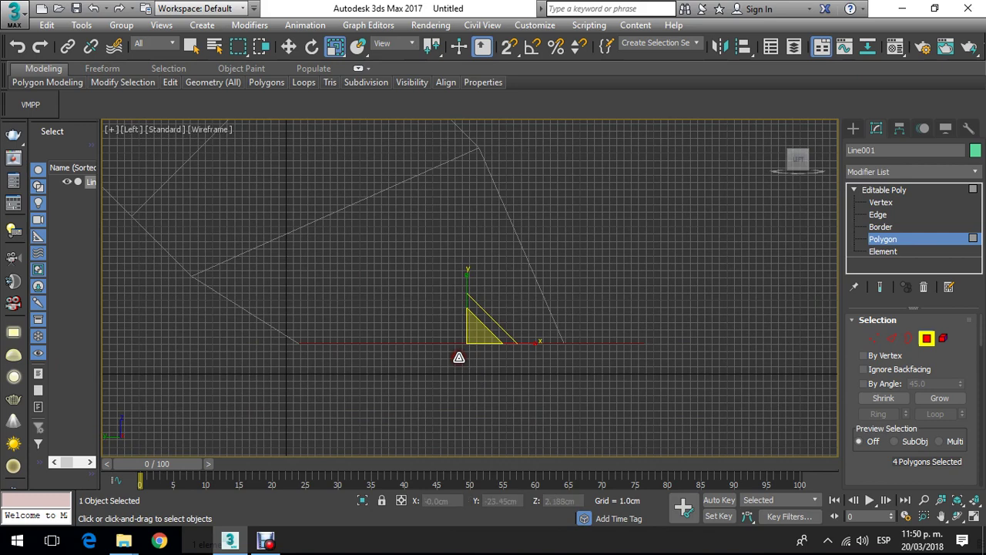
left_click_drag(458, 357, 458, 357)
left_click_drag(462, 314, 466, 282)
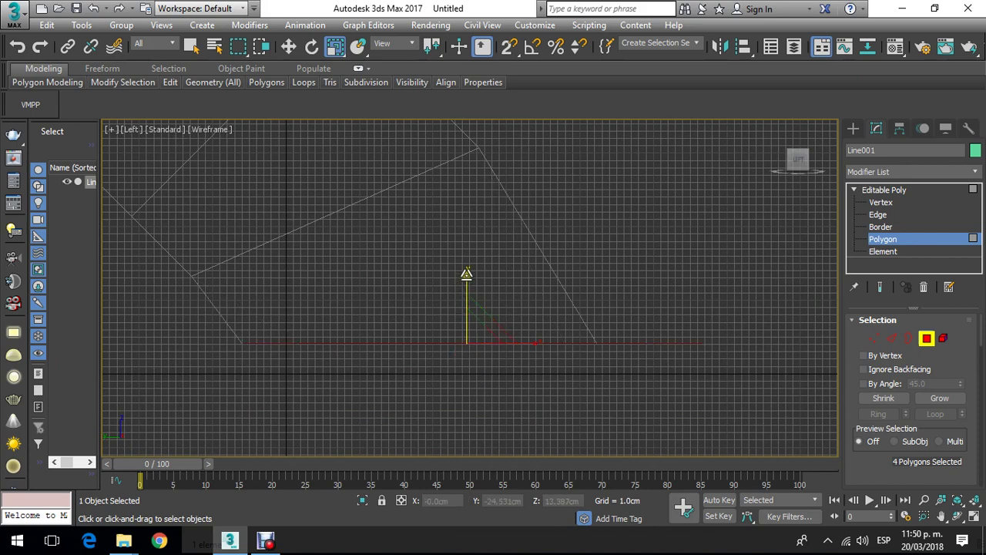
right_click(460, 324)
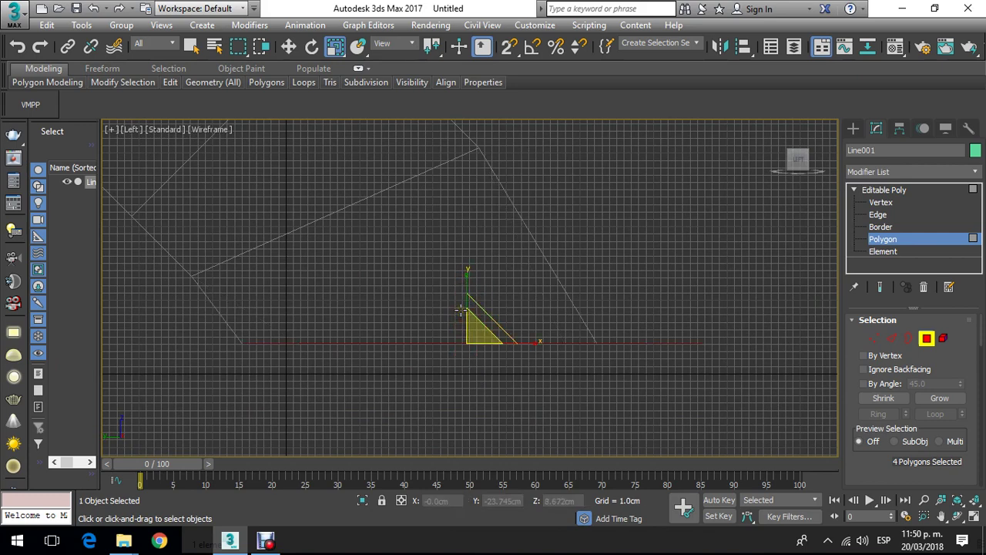
Step: Examine the flattened polygons from several angles in the Perspective view and in the Top view
key("p")
scroll(462, 311, "up", 4)
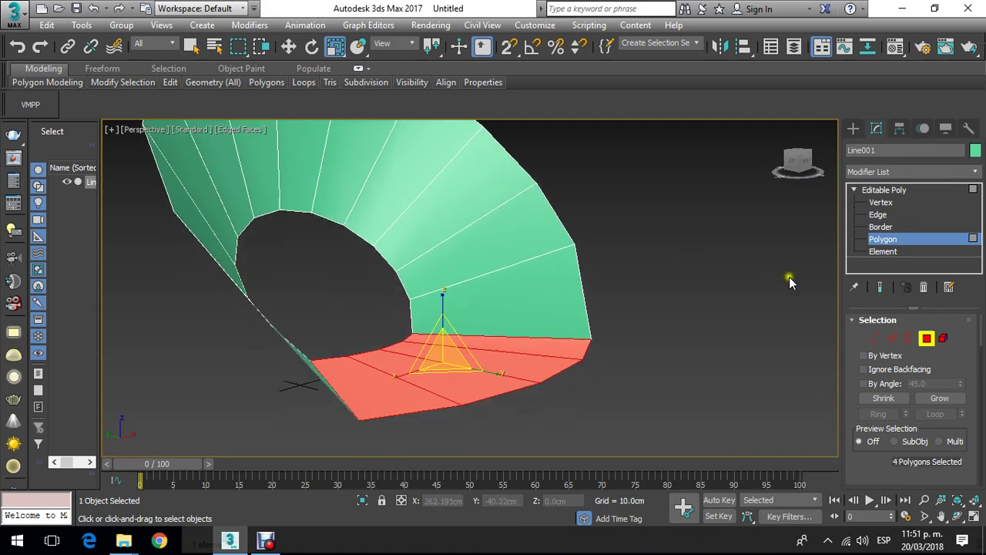
left_click(957, 517)
left_click_drag(534, 275, 415, 306)
scroll(447, 305, "up", 3)
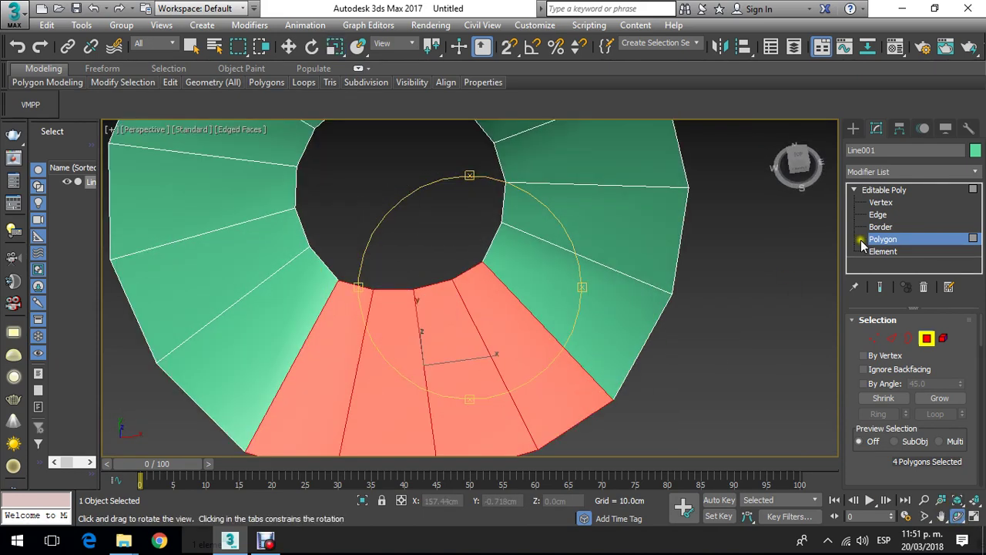
left_click_drag(465, 223, 492, 245)
key("t")
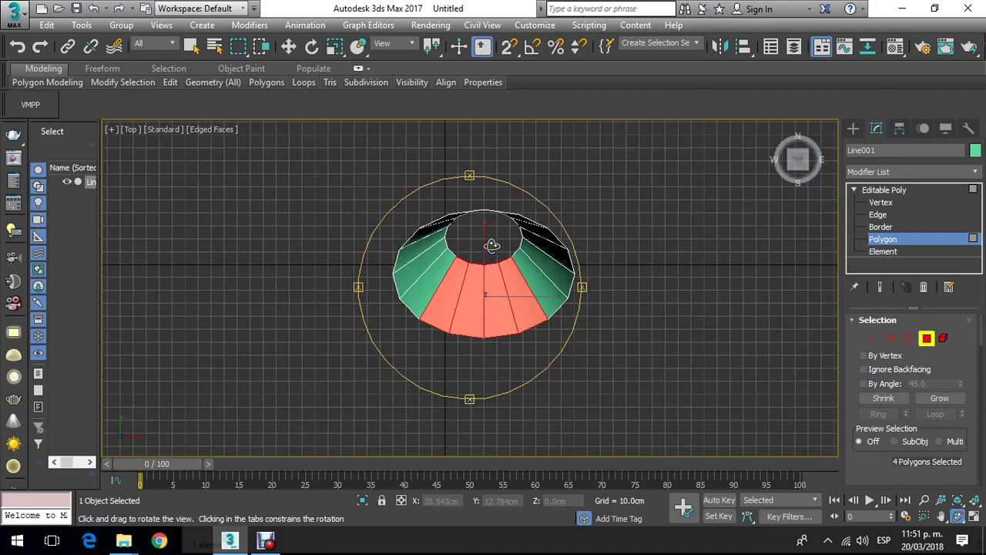
left_click_drag(477, 280, 522, 193)
key("p")
left_click_drag(451, 264, 437, 176)
Step: At Vertex level in the Top view, move the middle front vertex of the inner opening to about Y 1.4 cm, level with its neighbours
left_click(291, 46)
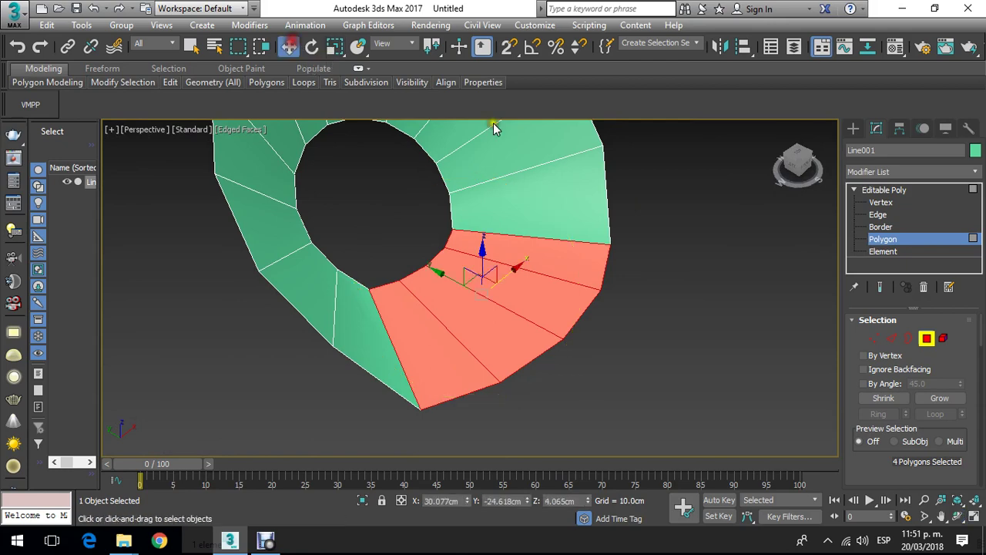
left_click(878, 240)
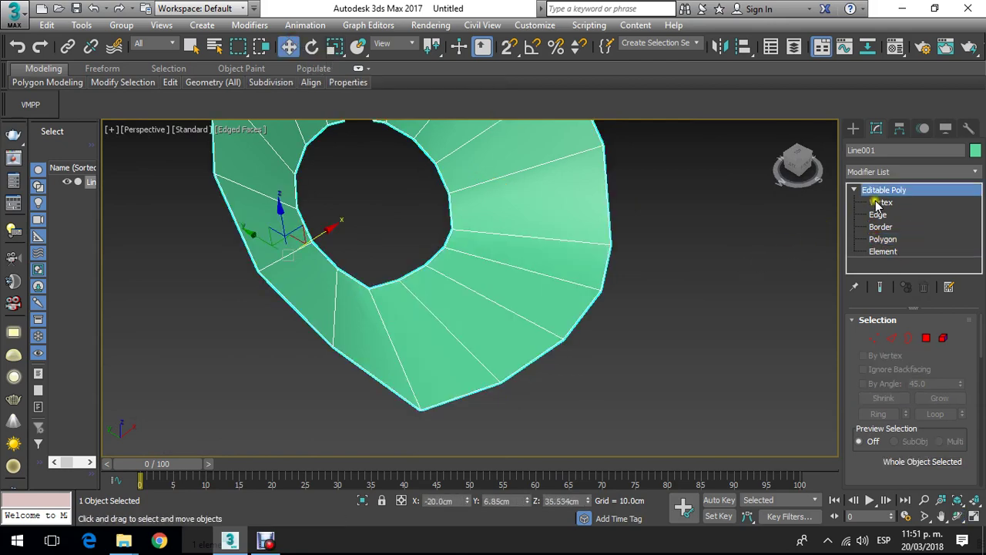
left_click(876, 202)
key("t")
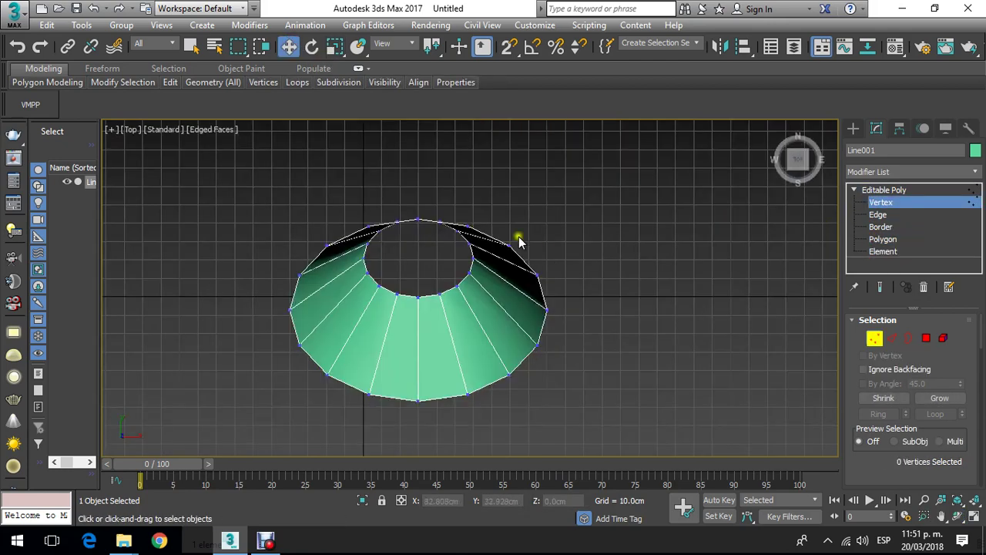
scroll(420, 287, "up", 10)
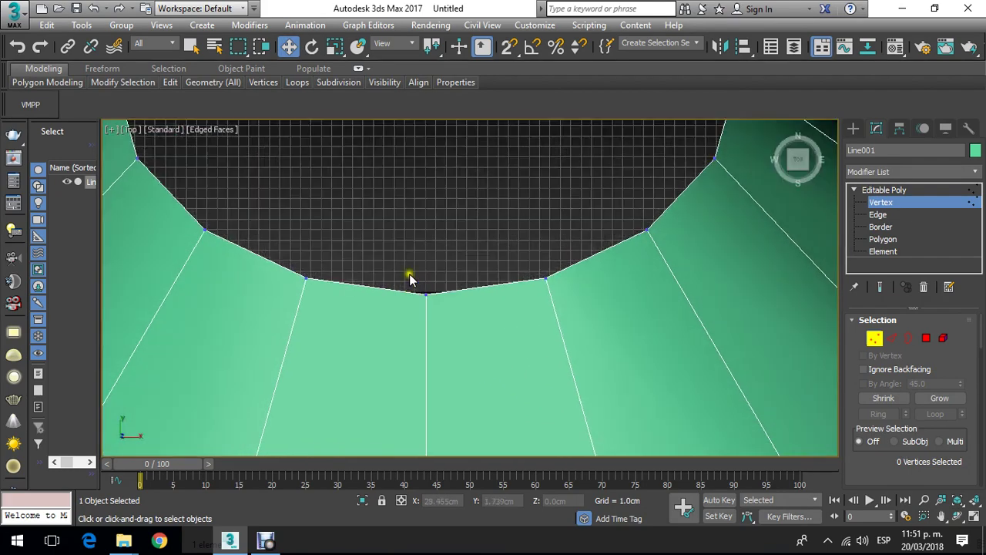
left_click(426, 294)
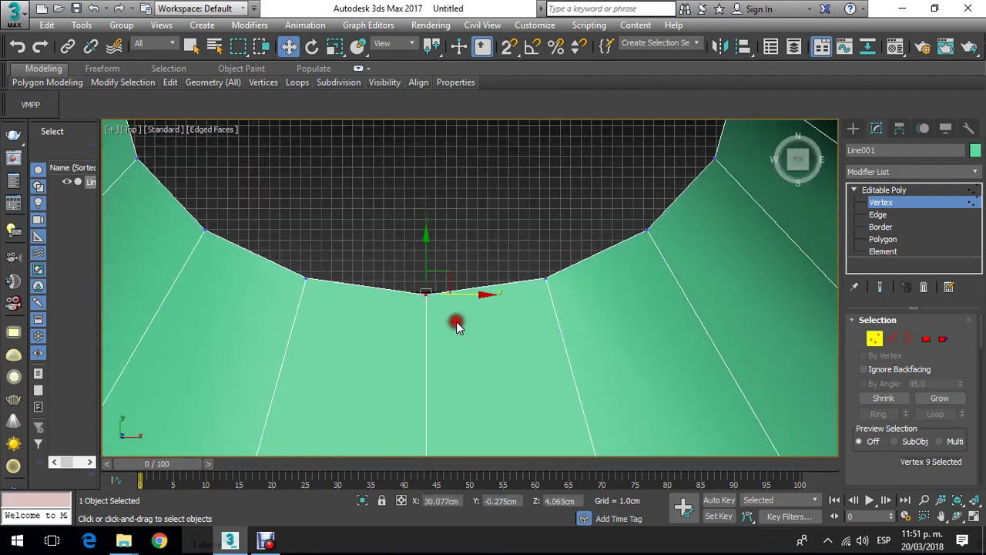
left_click_drag(424, 257, 453, 242)
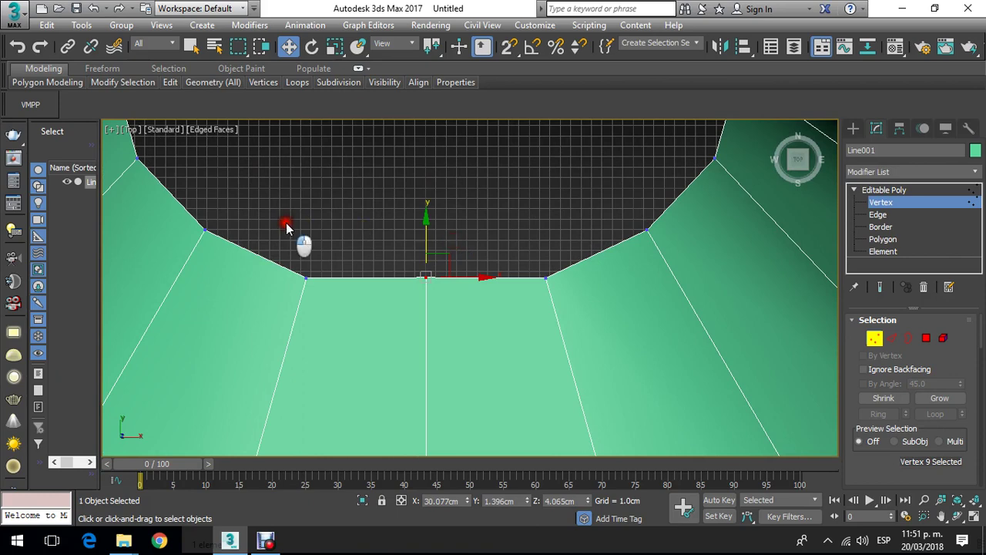
Step: Move the three middle front vertices of the inner opening along Y to about 6 cm, aligning them with the next vertex on each side
left_click_drag(286, 223, 598, 322)
left_click_drag(428, 238, 461, 191)
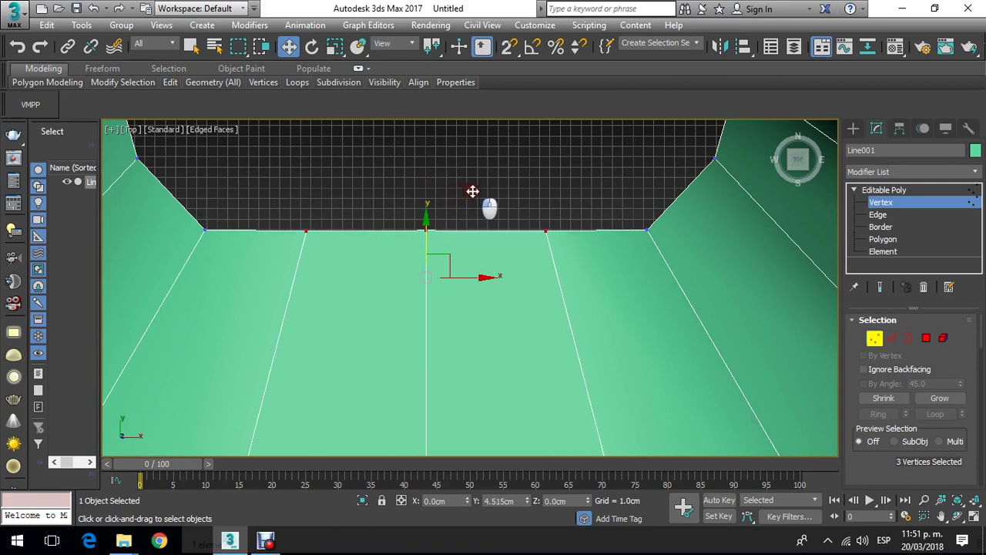
left_click_drag(472, 191, 472, 191)
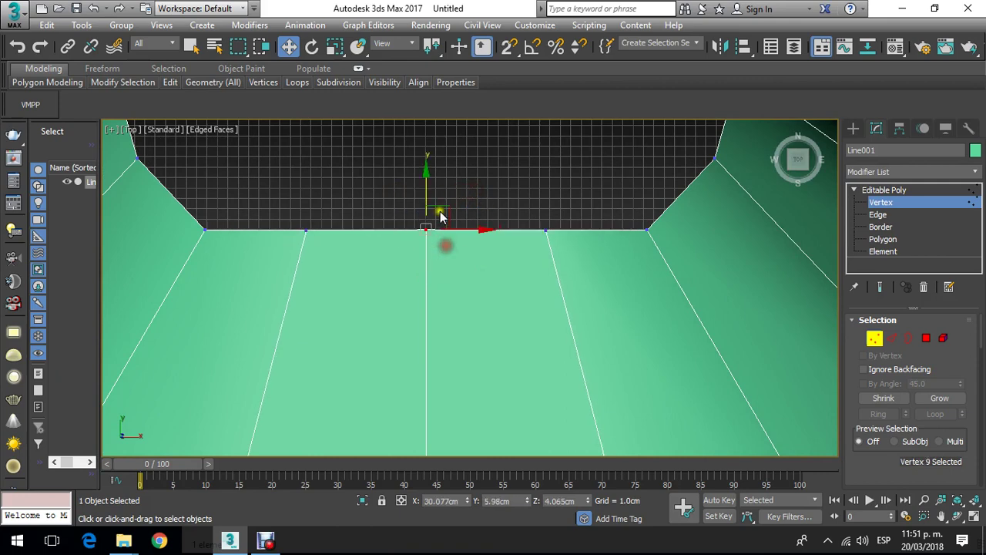
scroll(439, 216, "up", 4)
left_click_drag(413, 214, 434, 213)
scroll(433, 219, "down", 5)
left_click(478, 202)
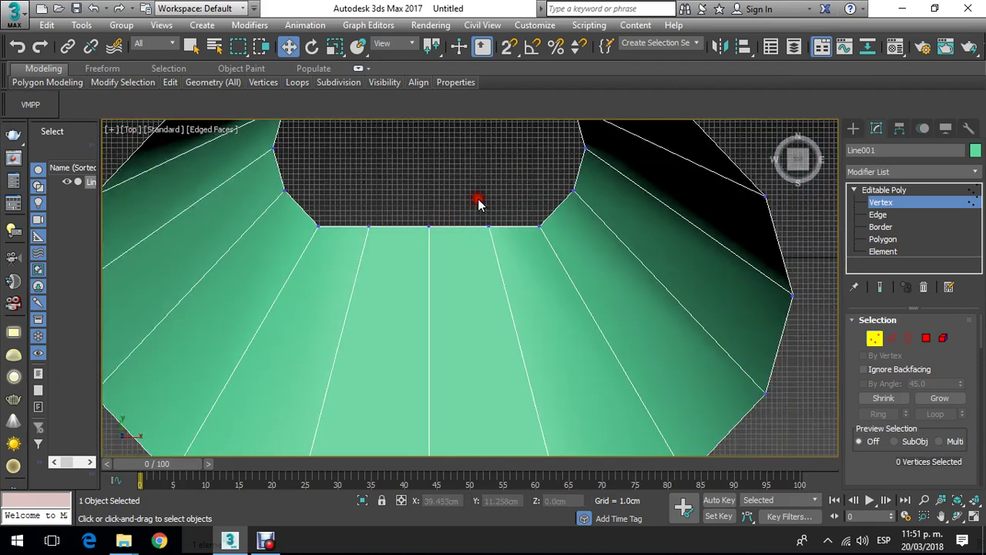
scroll(497, 254, "down", 5)
scroll(448, 411, "up", 4)
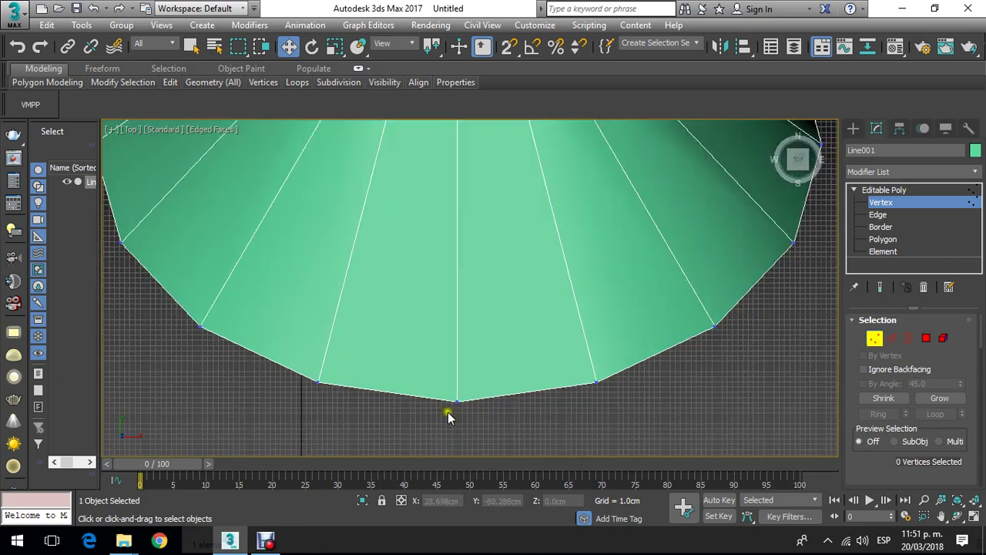
Step: Level the outer rim's middle front vertex with its neighbours and move all three along Y to about -47.8 cm
left_click_drag(432, 369, 483, 428)
left_click_drag(458, 362, 488, 343)
left_click_drag(280, 403, 622, 354)
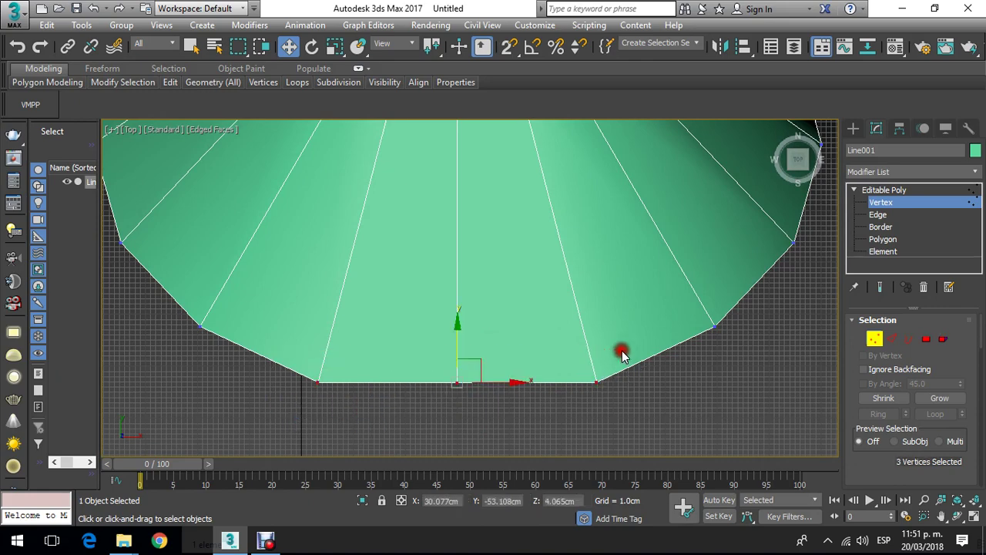
left_click_drag(459, 345, 488, 319)
left_click(426, 383)
left_click_drag(427, 385, 470, 315)
scroll(470, 314, "down", 5)
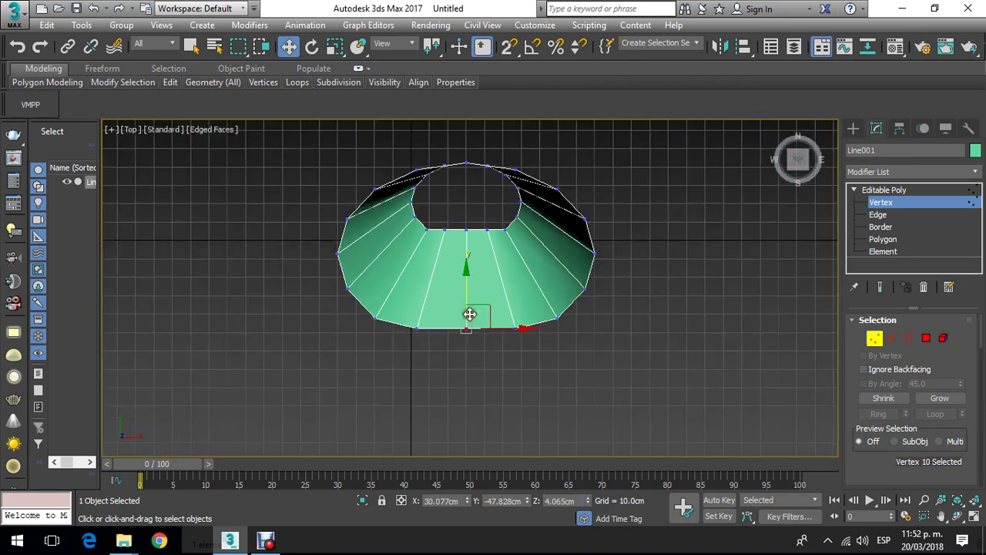
scroll(516, 301, "up", 2)
Step: Examine the straightened outer front edge from several angles in the Perspective view and in the Top view
left_click(904, 202)
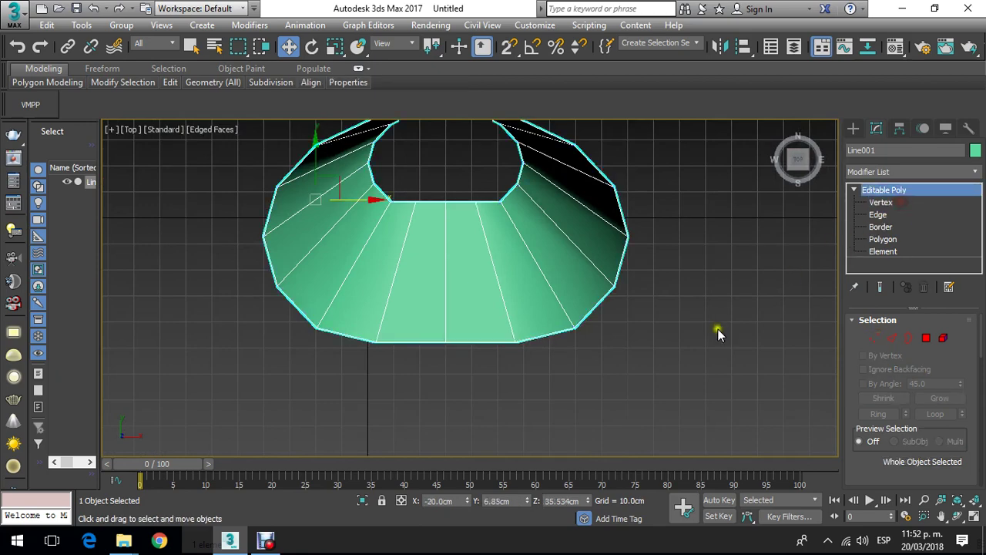
left_click(590, 326)
key("p")
scroll(587, 361, "up", 2)
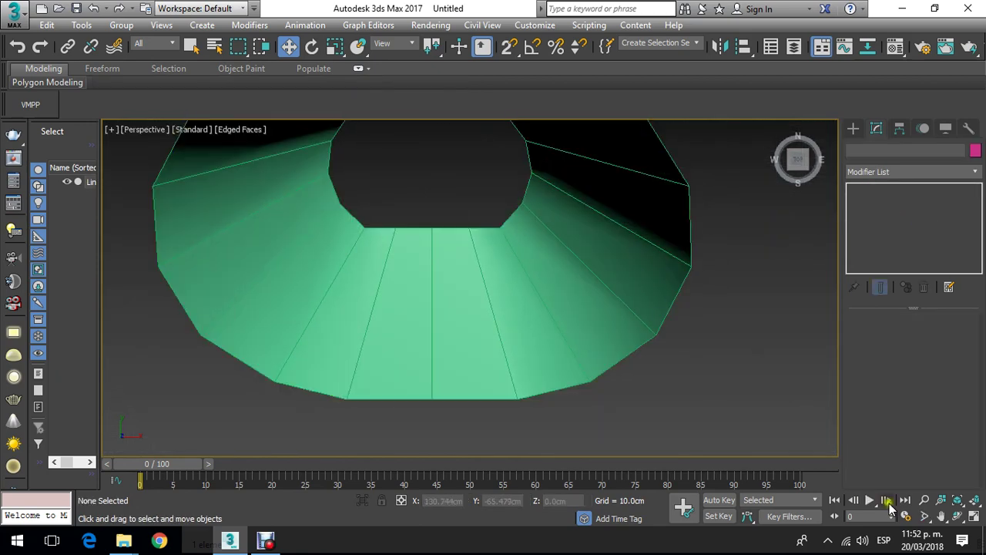
left_click(957, 516)
left_click_drag(460, 268, 469, 303)
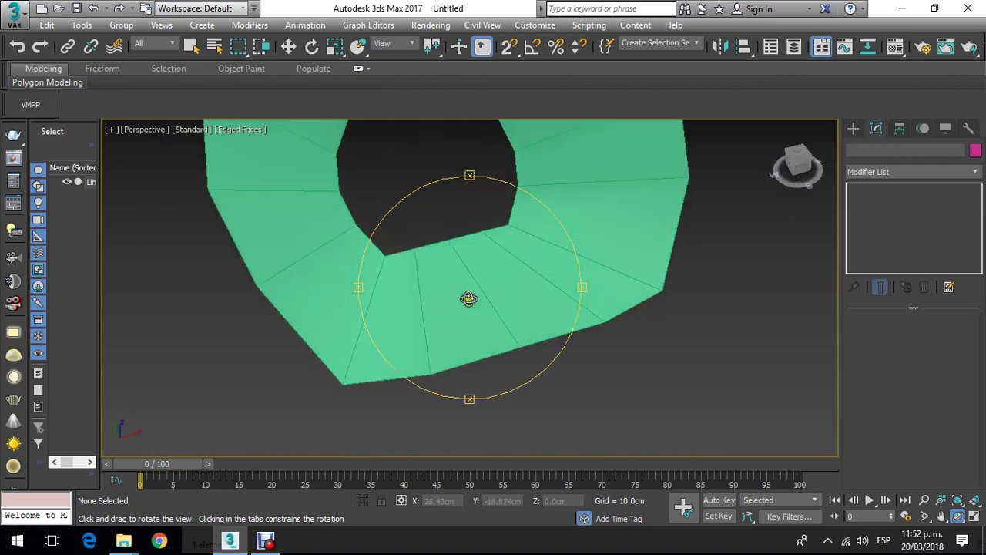
key("t")
scroll(435, 332, "up", 3)
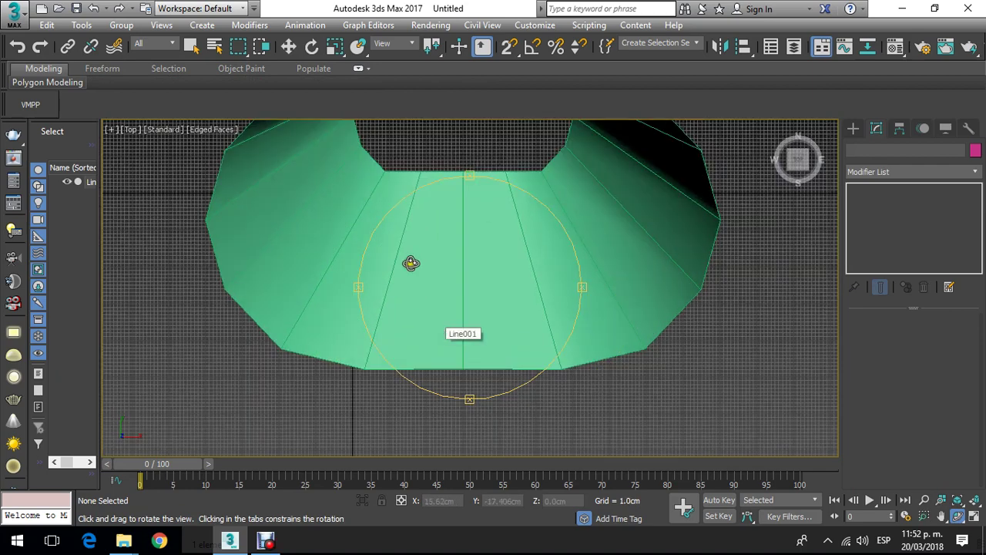
Step: Move the two outer rim vertices on either side of the straight front edge along Y to about -40.5 cm
left_click(288, 47)
left_click_drag(253, 378, 339, 370)
left_click(881, 202)
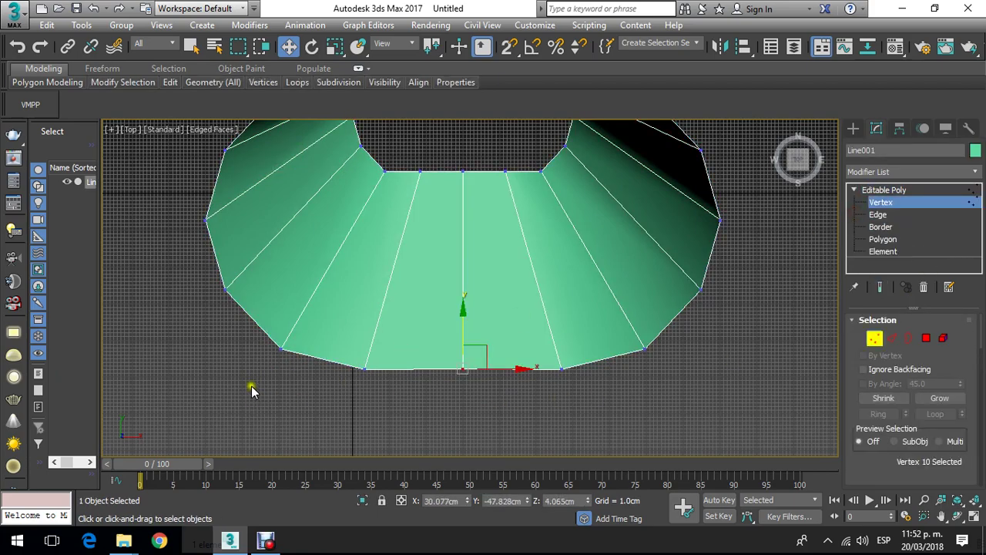
left_click_drag(254, 387, 315, 336)
left_click(623, 324, "ctrl")
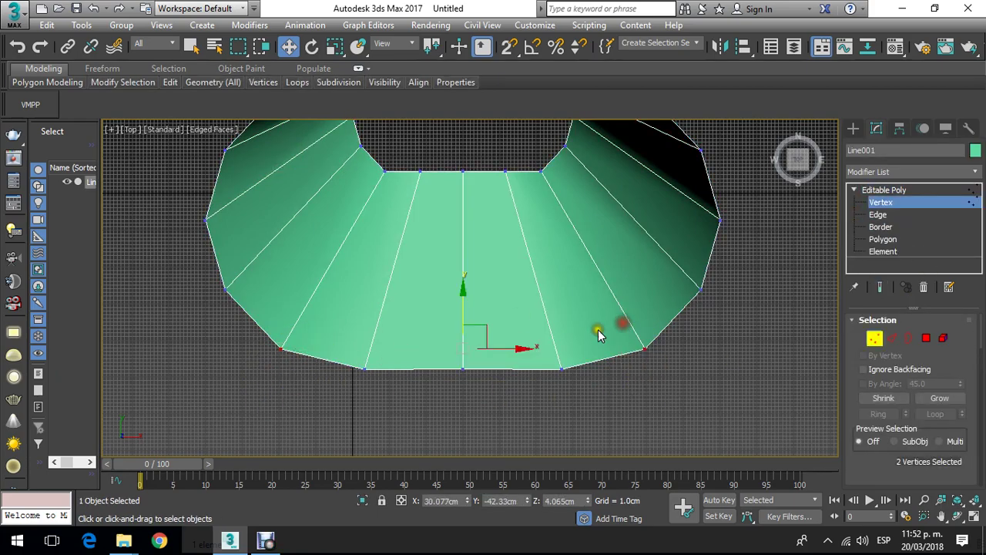
left_click_drag(460, 312, 476, 305)
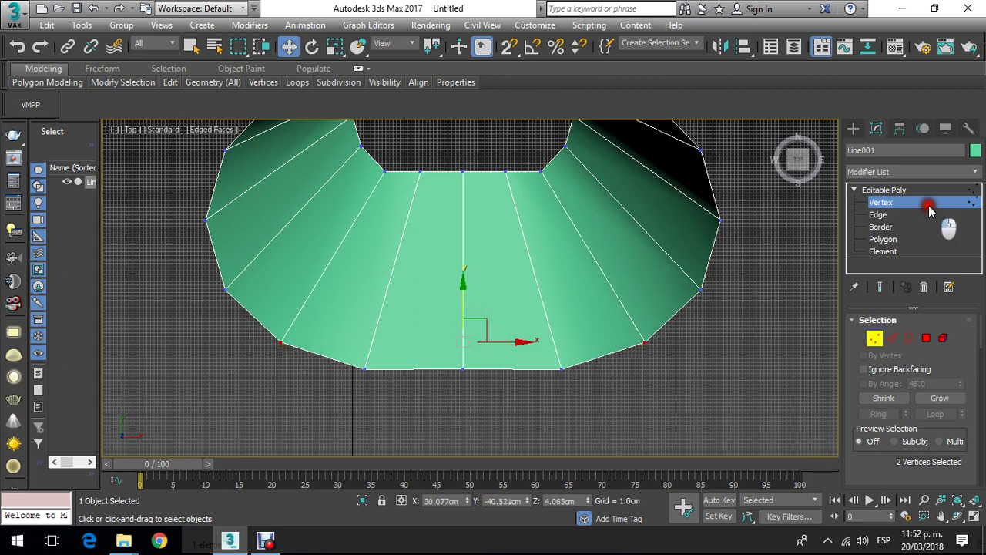
left_click(927, 203)
Step: Examine the ring's front edge and inner opening from a low angle in the Perspective view
key("p")
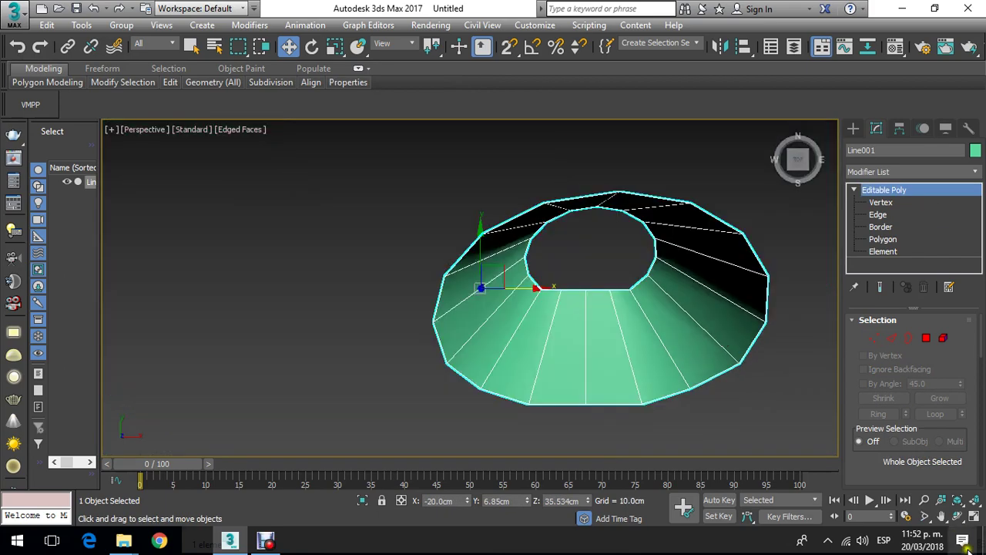
key("ctrl+r")
left_click_drag(632, 289, 462, 262)
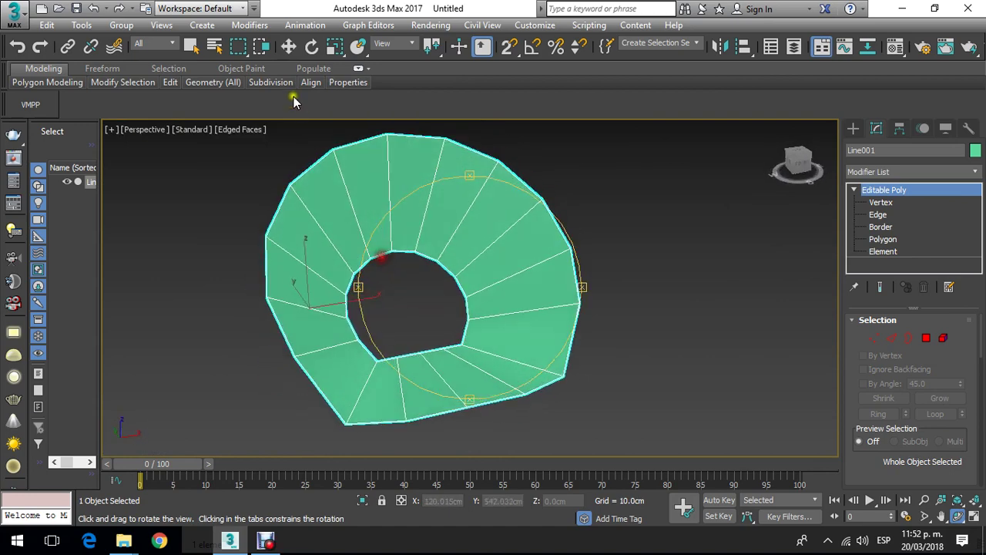
key("w")
left_click(631, 166)
scroll(447, 347, "up", 3)
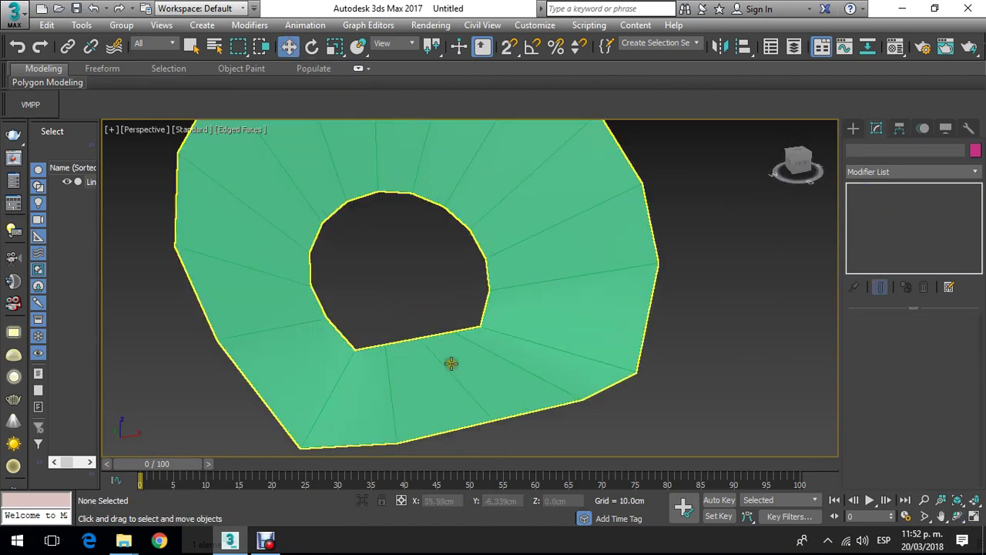
scroll(451, 366, "up", 2)
scroll(461, 354, "down", 4)
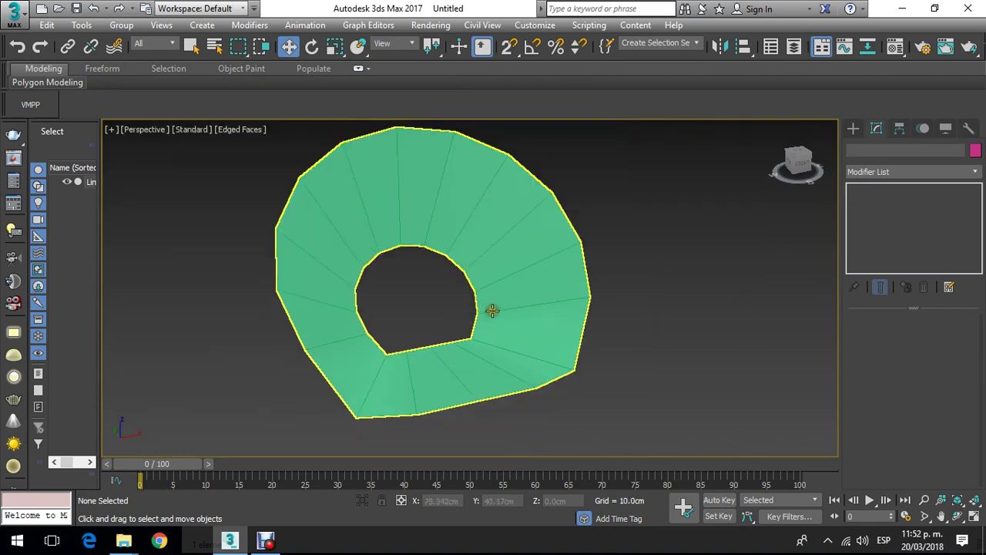
scroll(442, 341, "up", 4)
scroll(463, 347, "down", 5)
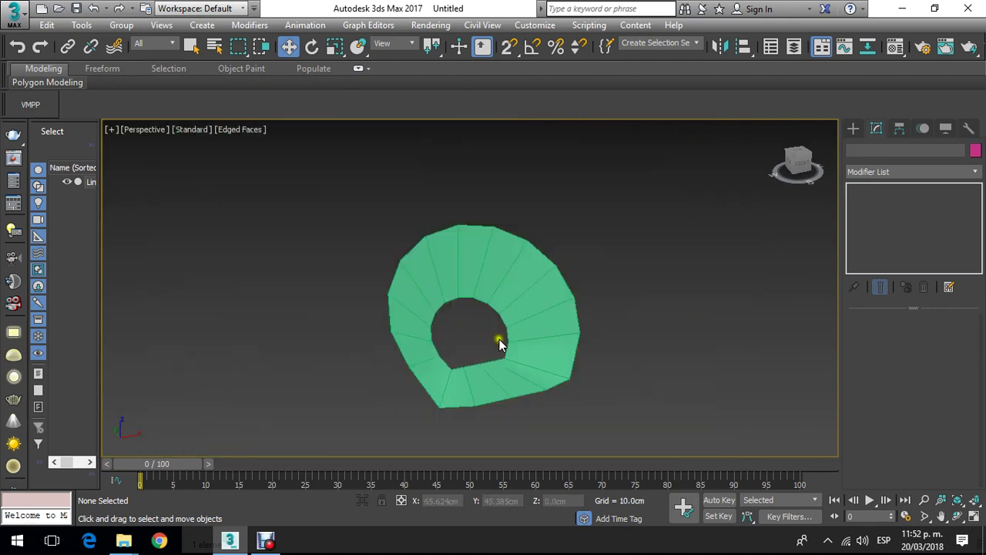
scroll(512, 363, "up", 2)
Step: In the Left view, try to move the two outer rim vertices just above the flat base inward to about Y -22.4 cm
key("l")
scroll(500, 308, "down", 3)
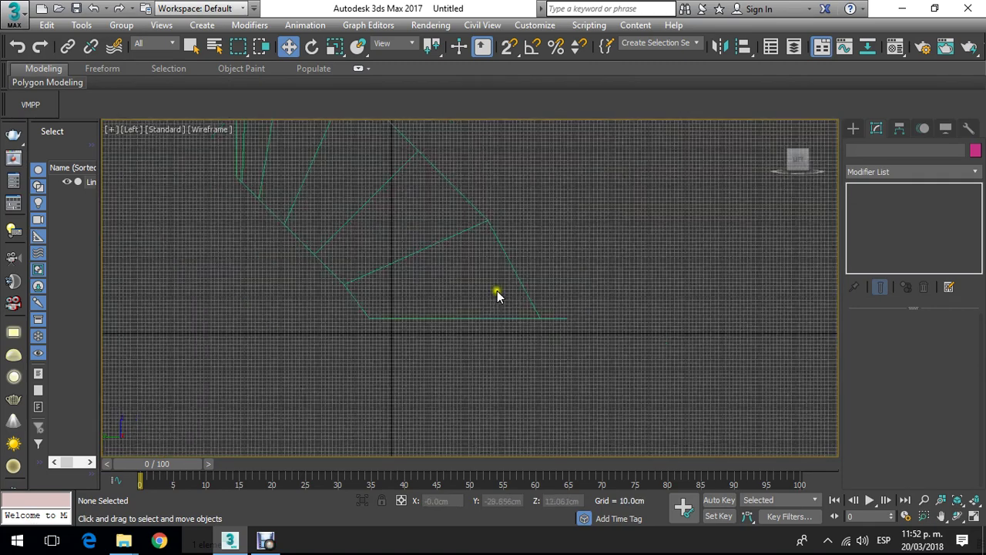
scroll(499, 281, "up", 4)
scroll(539, 370, "down", 2)
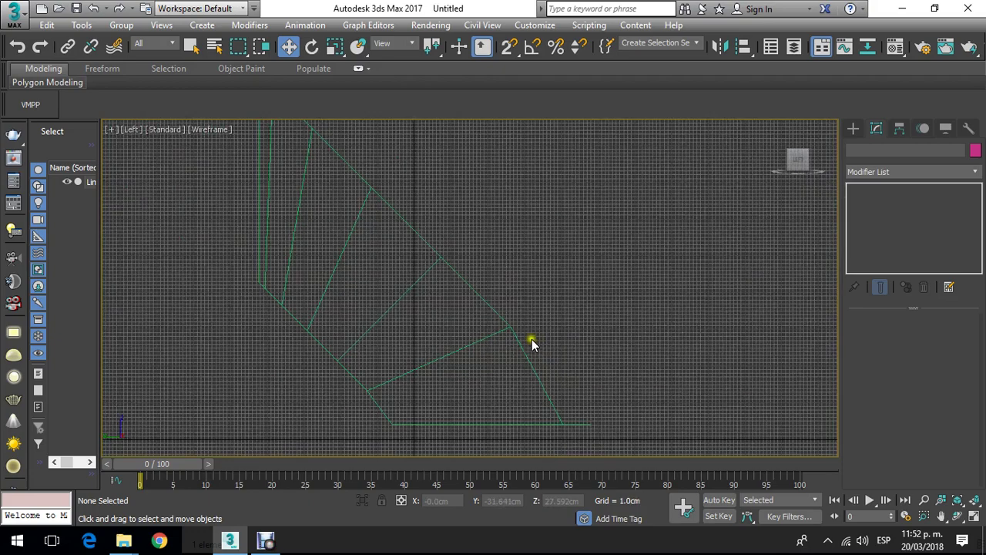
scroll(528, 322, "down", 3)
left_click(538, 358)
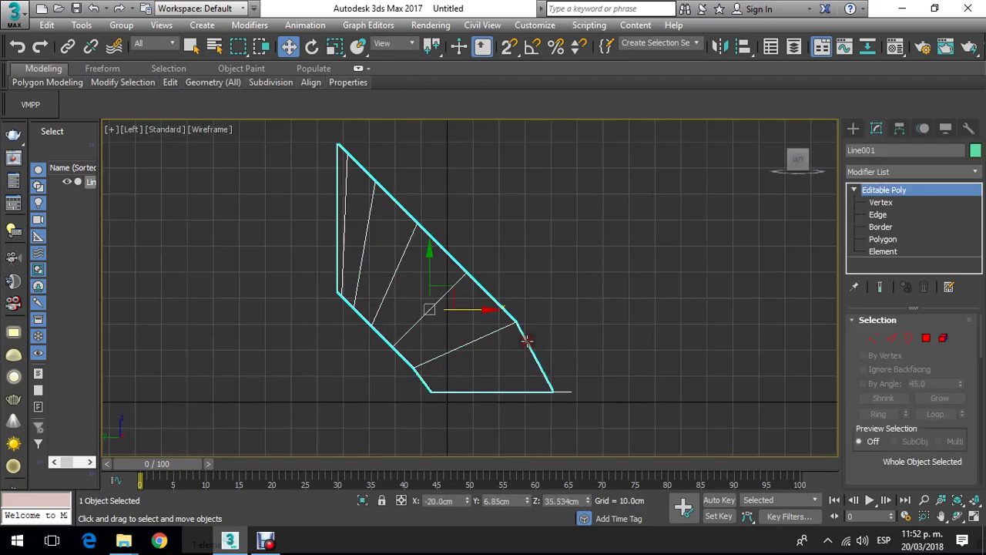
left_click(879, 202)
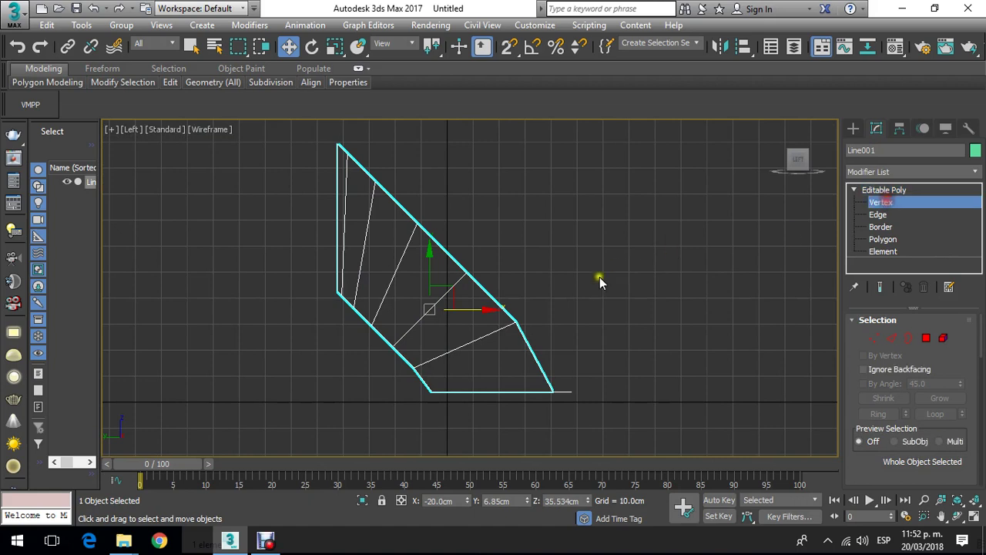
left_click_drag(568, 301, 476, 344)
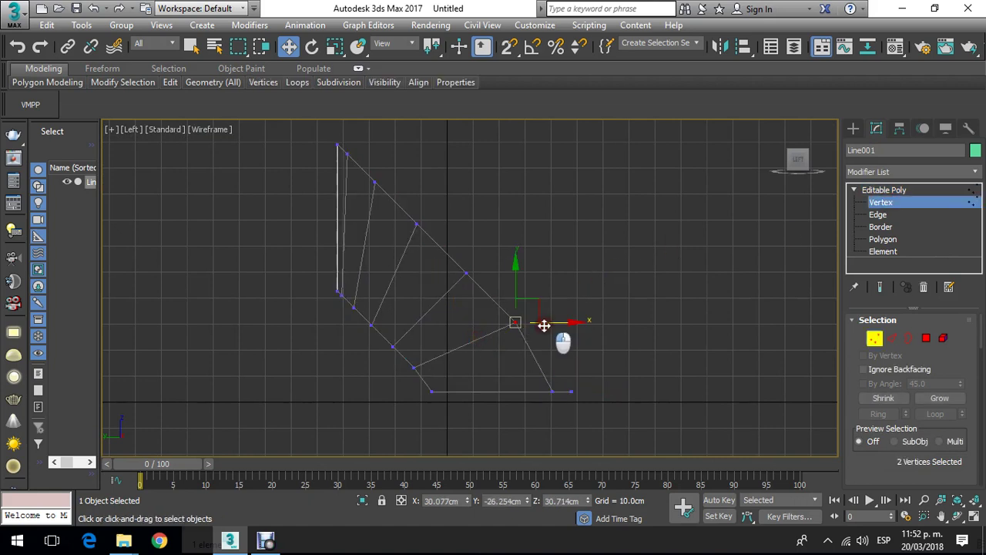
left_click_drag(544, 325, 540, 327)
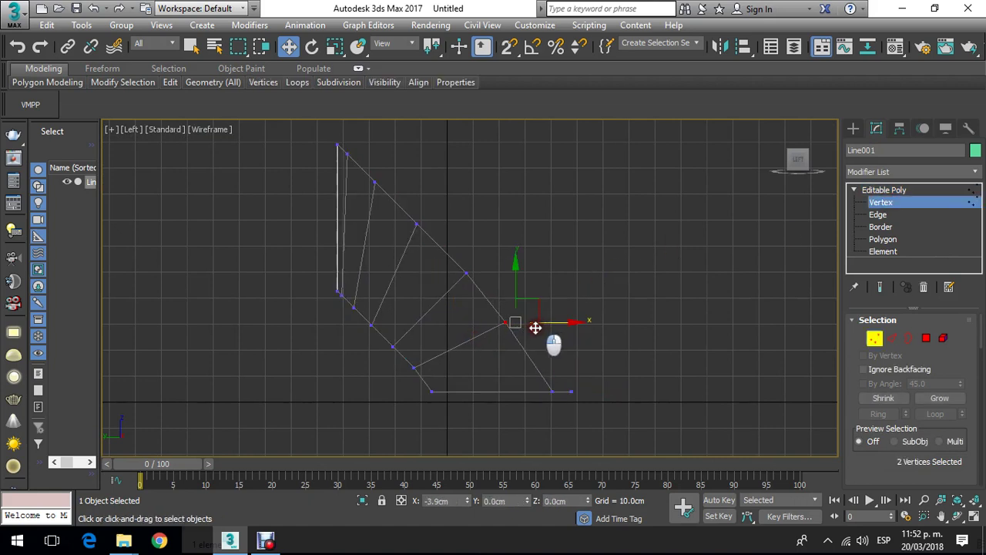
Step: Return the two outer rim vertices above the base to Y -26.254 cm and deselect them
key("p")
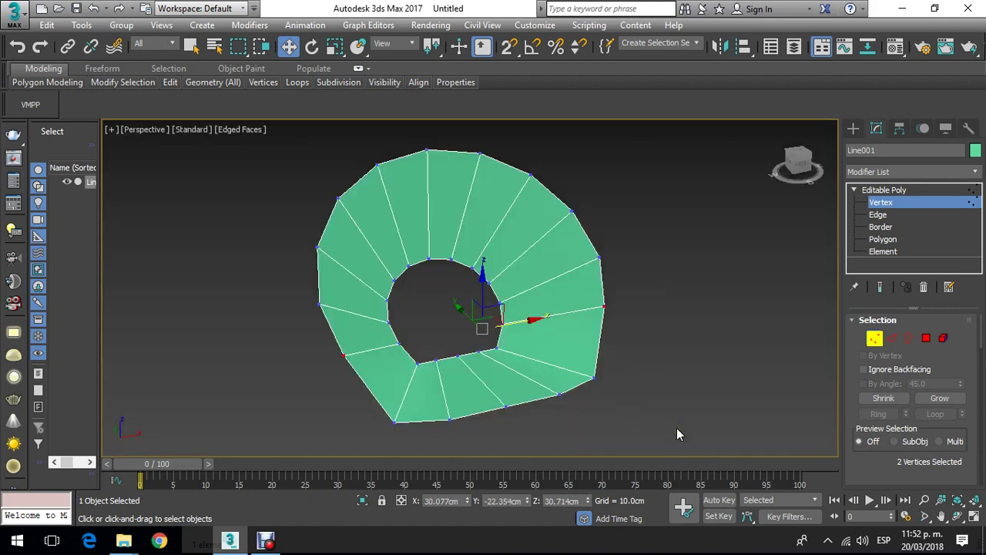
type("-26.254")
key("Return")
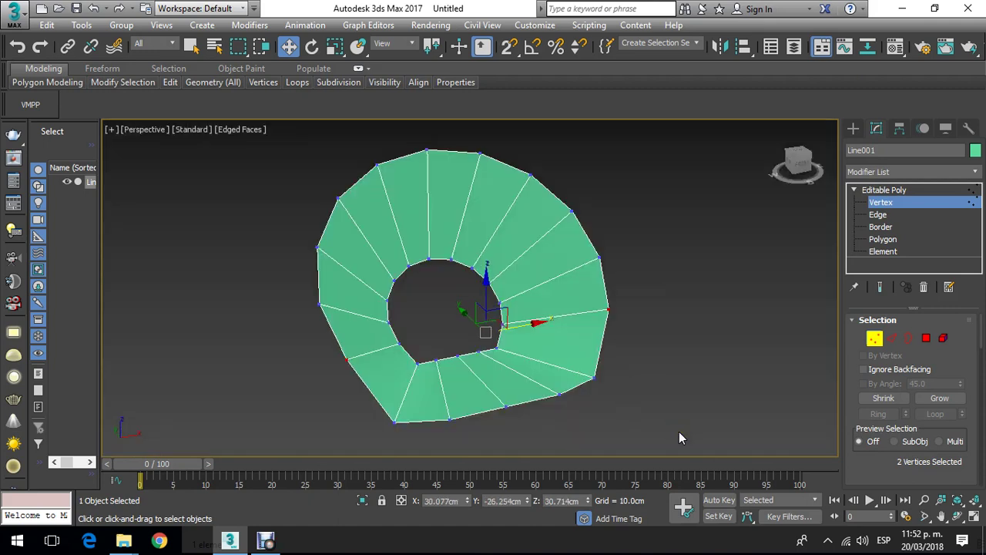
left_click(681, 432)
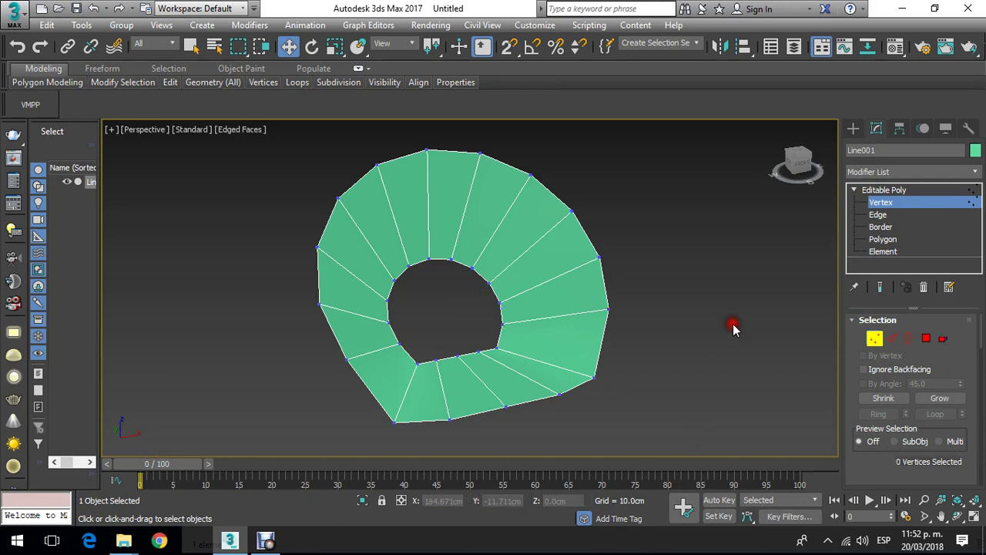
Step: At Edge level, extrude the four straight base edges of the inner opening backward along Y to about 23.6 cm
left_click(880, 214)
scroll(470, 375, "up", 4)
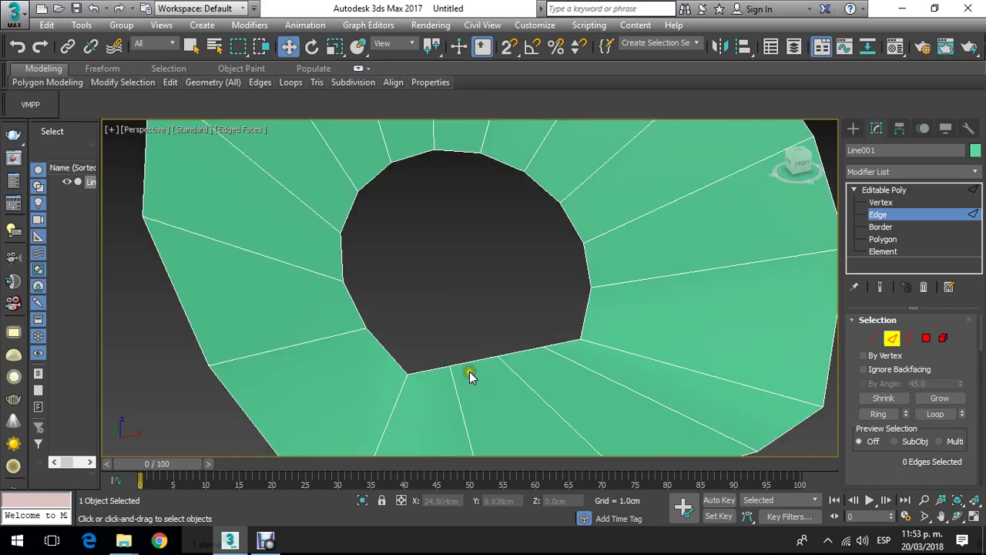
scroll(462, 370, "up", 3)
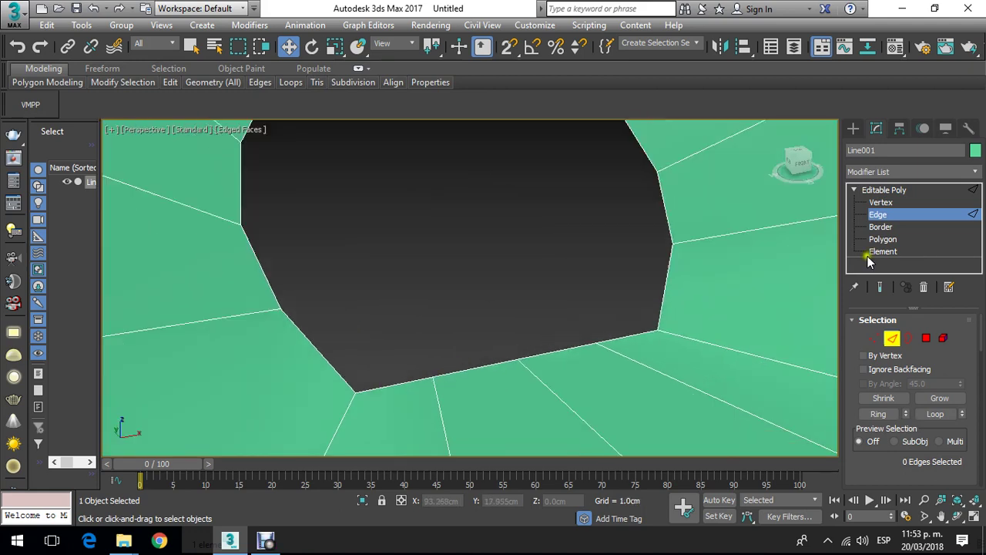
left_click(404, 379)
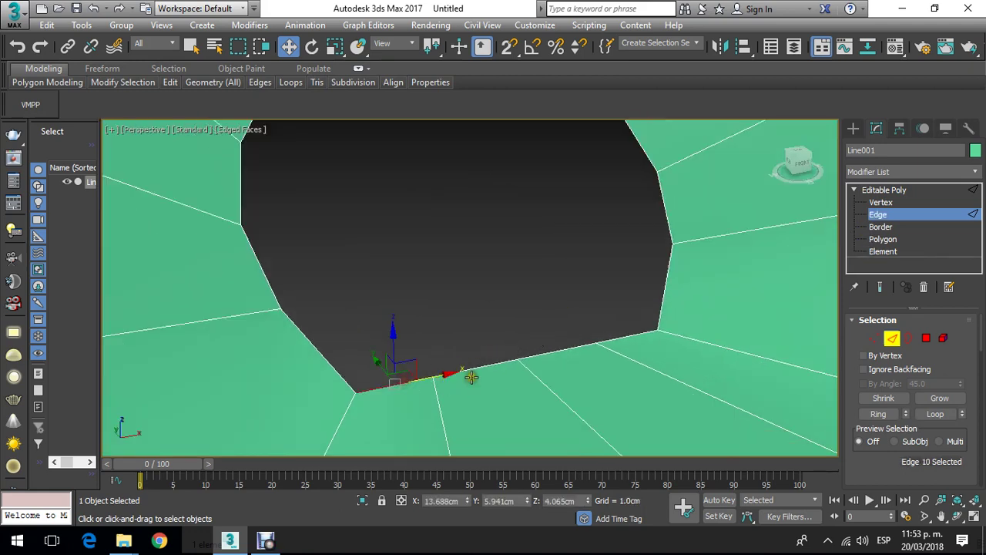
left_click(476, 367, "ctrl")
left_click(574, 351, "ctrl")
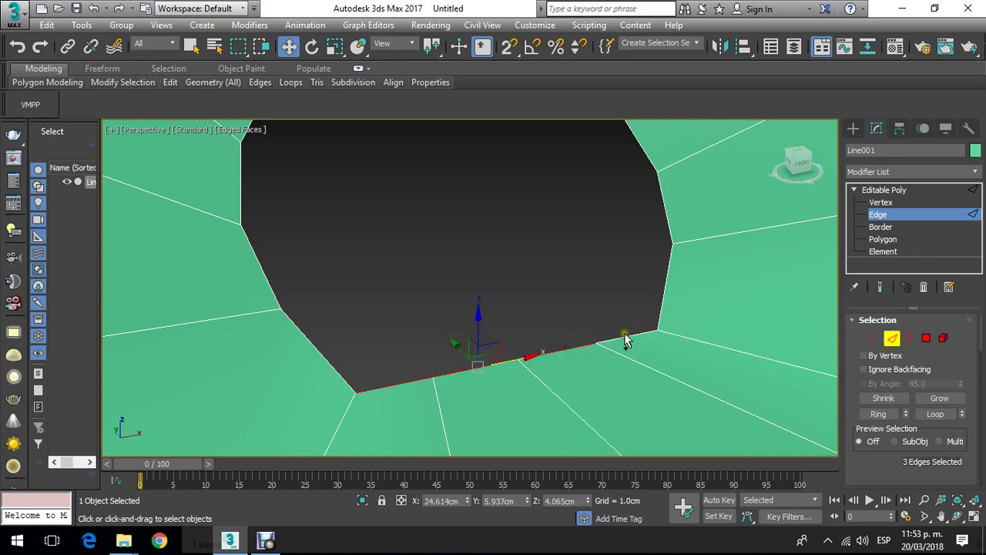
left_click(619, 338, "ctrl")
scroll(552, 322, "down", 3)
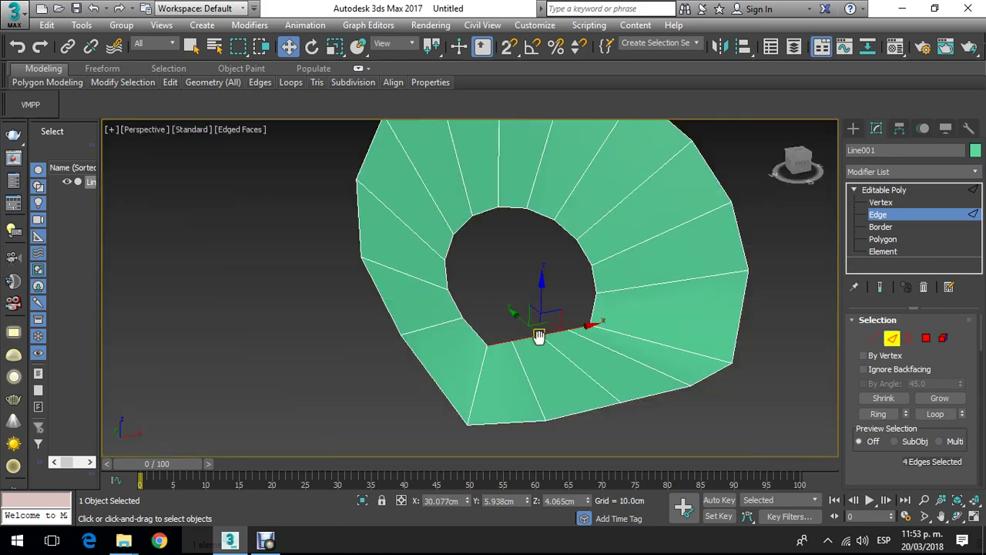
middle_click_drag(539, 336, 514, 359)
scroll(504, 348, "up", 5)
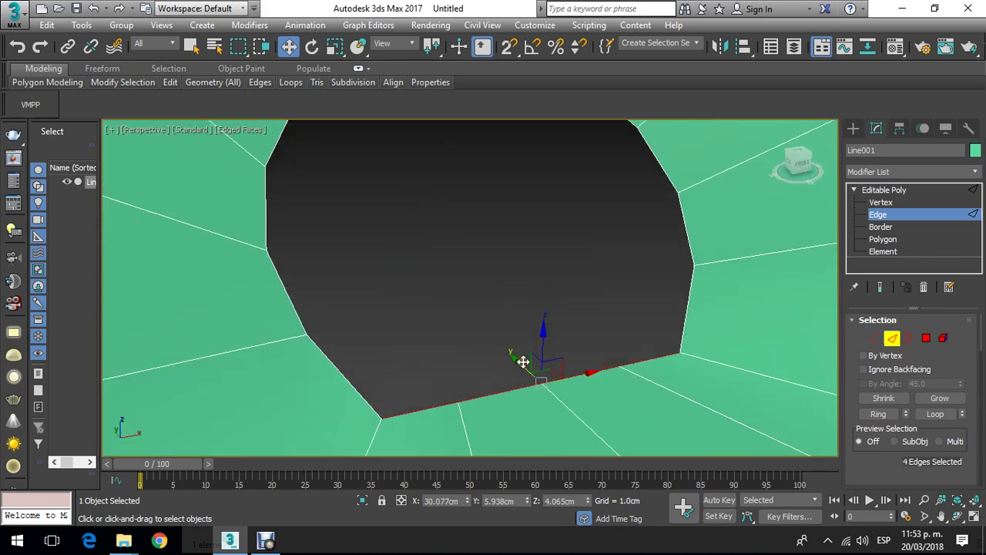
left_click_drag(523, 361, 495, 301, "shift")
scroll(506, 300, "down", 4)
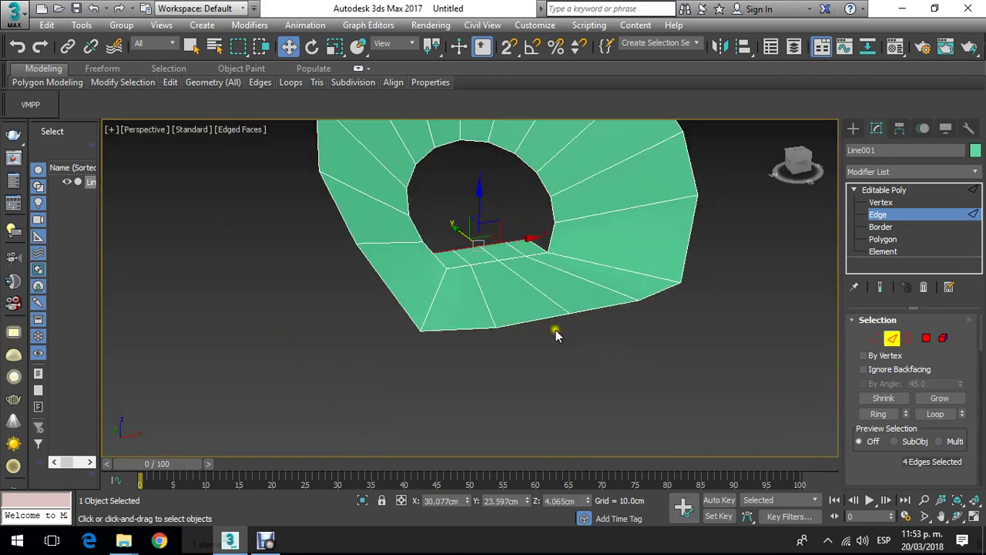
Step: In the Top view, pull the extruded edges back along Y to about 22.05 cm
key("t")
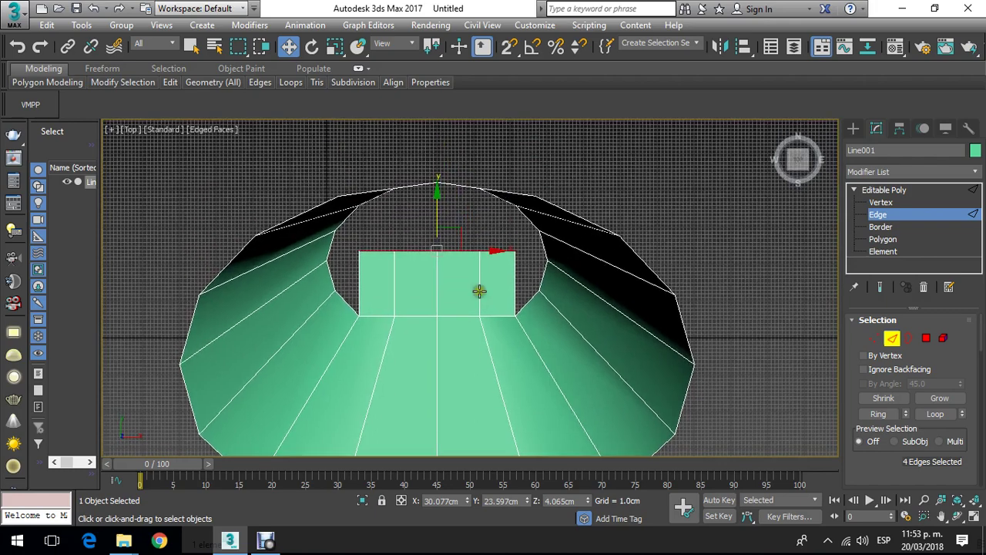
scroll(479, 291, "up", 2)
left_click_drag(419, 201, 426, 207)
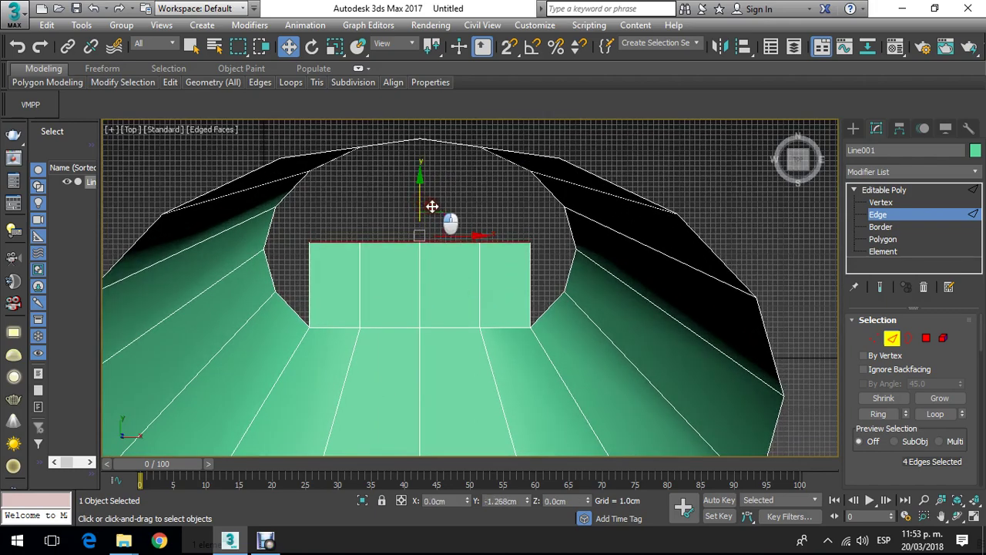
scroll(426, 223, "up", 3)
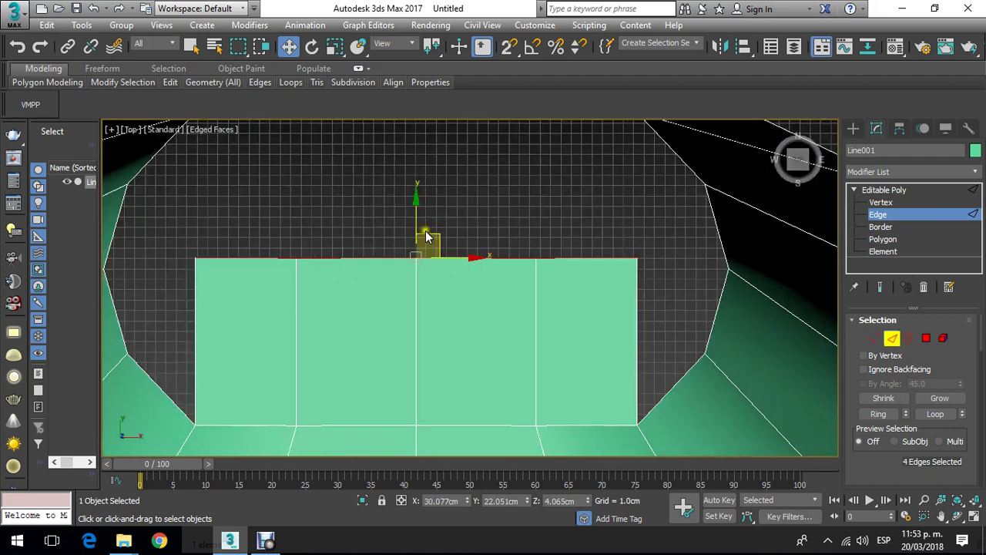
Step: At Vertex level, move the two end vertices of the new strip's back edge forward along Y to about half its depth
left_click(869, 191)
key("1")
left_click_drag(165, 249, 236, 282)
left_click_drag(669, 292, 669, 291, "ctrl")
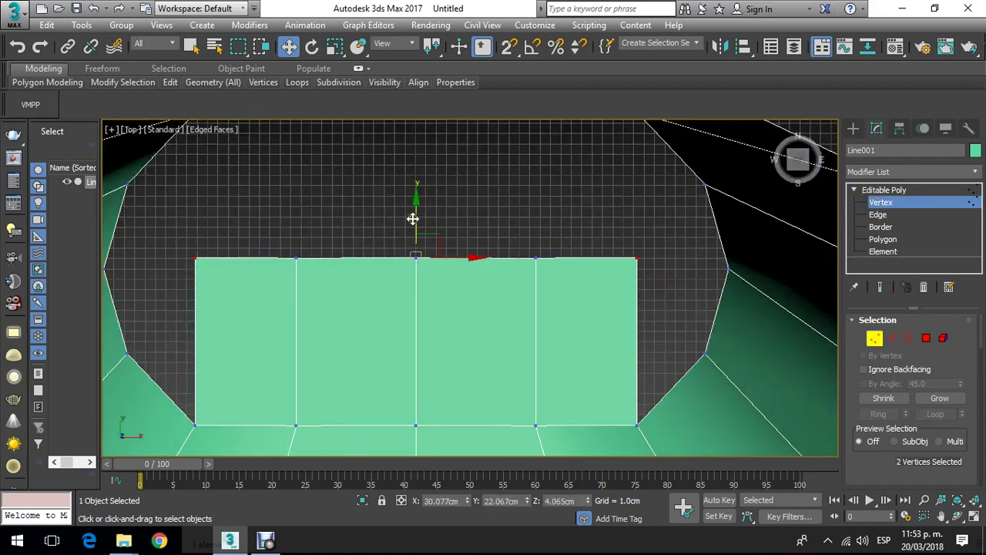
left_click_drag(415, 218, 439, 302)
Step: Move the two back-edge vertices beside the floor strip's middle vertex slightly forward along Y to start rounding the edge
left_click_drag(227, 239, 365, 305)
left_click_drag(503, 236, 580, 311, "ctrl")
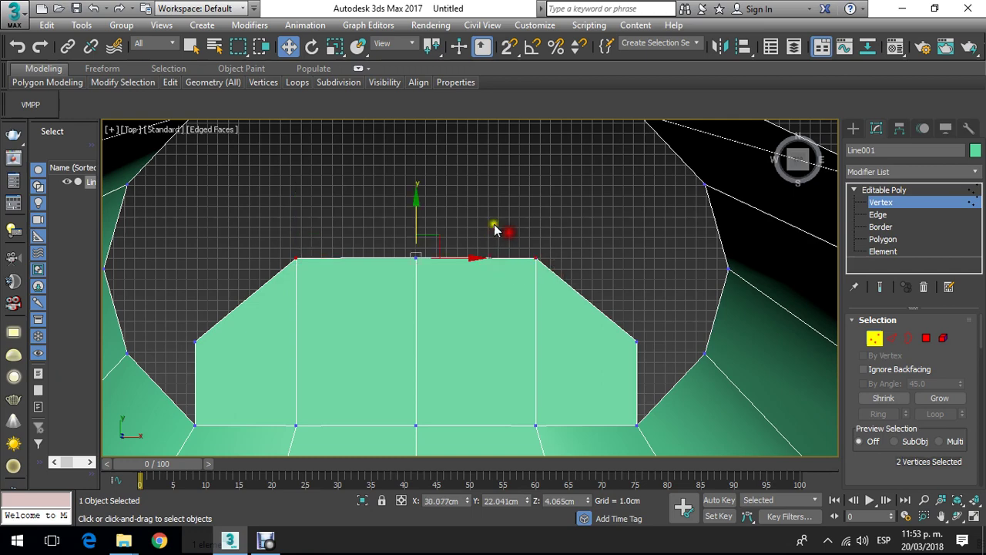
left_click_drag(428, 224, 447, 243)
Step: Move the strip's two end vertices slightly back along Y, and shift its three middle back vertices to Y about 21.67 cm
left_click(185, 341)
left_click_drag(651, 377, 555, 328, "ctrl")
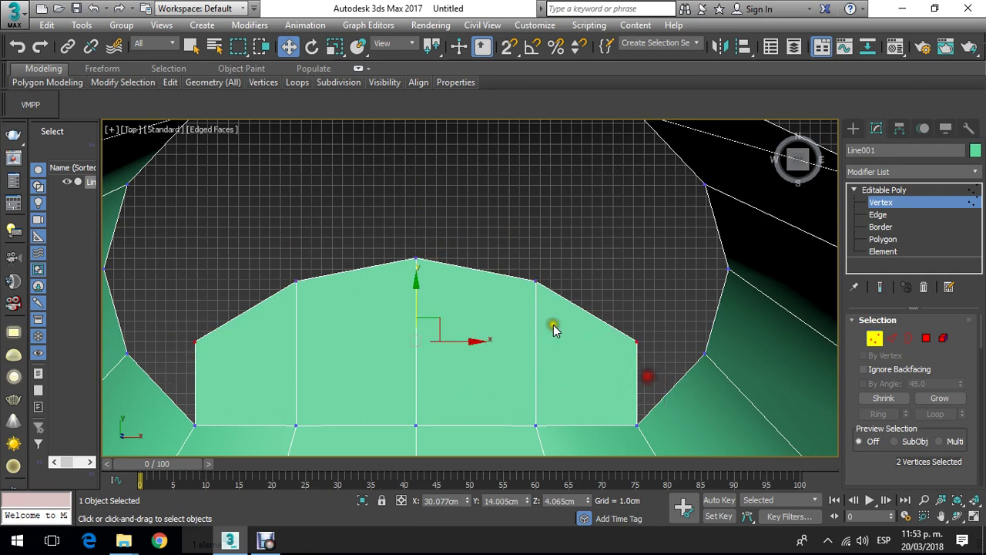
left_click_drag(414, 295, 432, 275)
left_click_drag(286, 221, 544, 308)
left_click_drag(416, 236, 428, 225)
key("1")
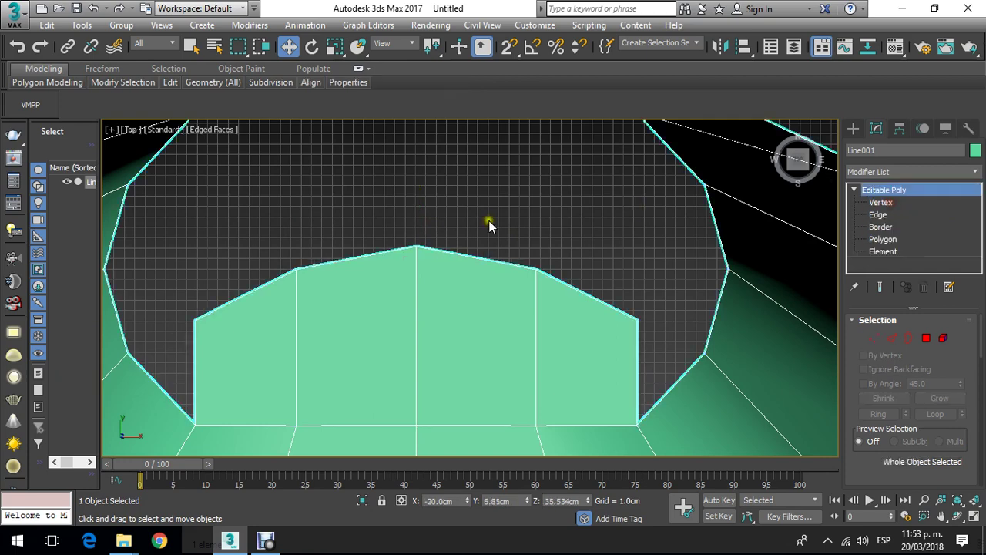
Step: Return to an angled Perspective view, clear the vertex selection, leave Vertex level and deselect the ring
scroll(472, 203, "down", 4)
key("p")
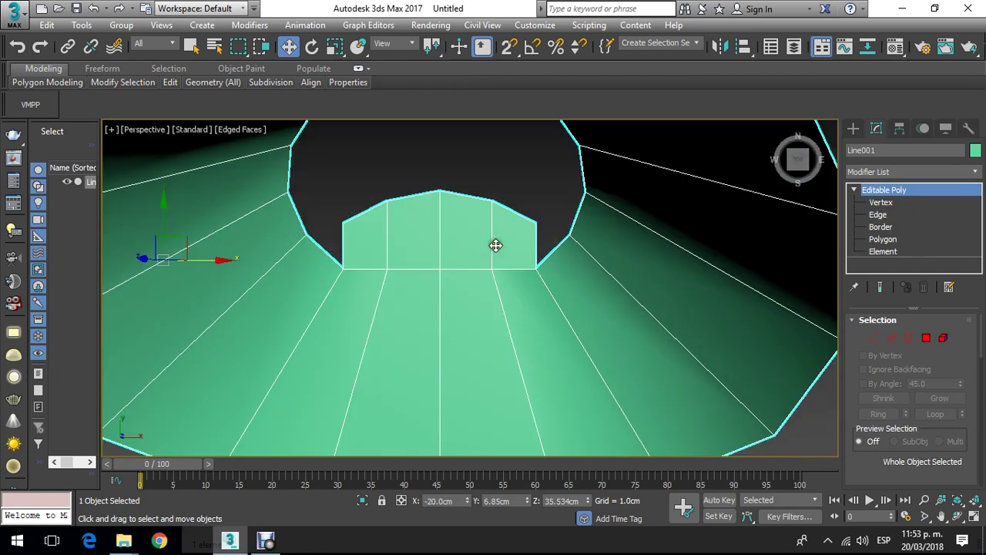
key("ctrl+r")
left_click_drag(426, 257, 454, 263)
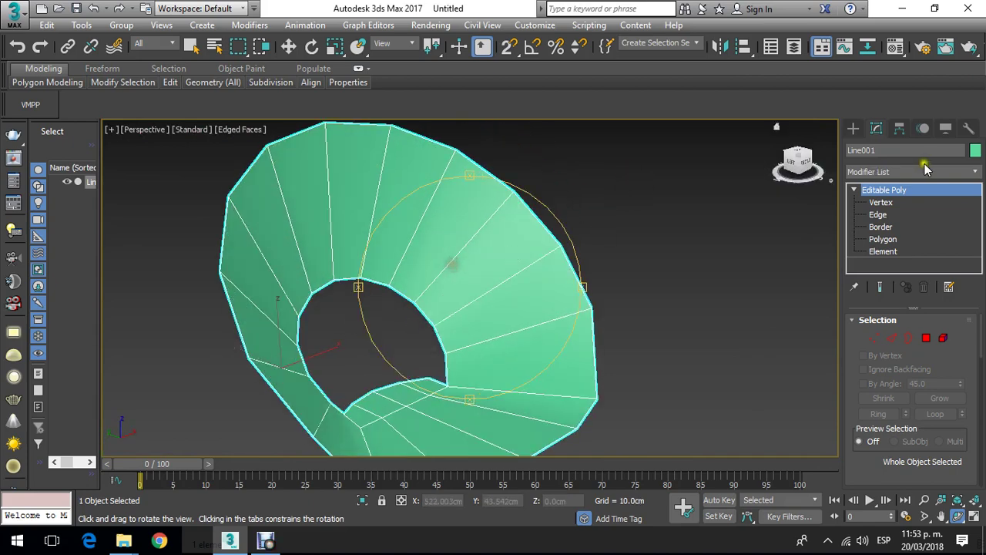
left_click(886, 201)
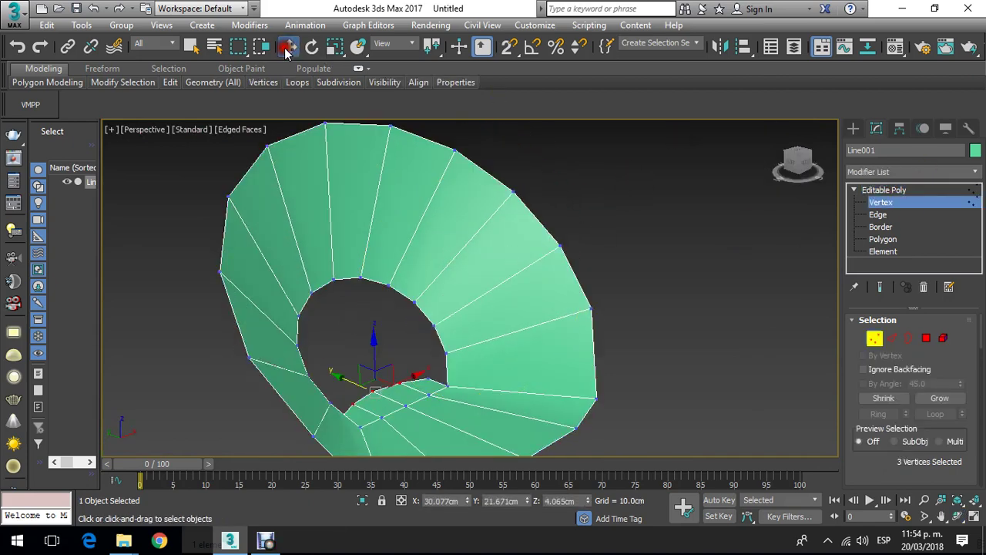
left_click(636, 208)
left_click(892, 203)
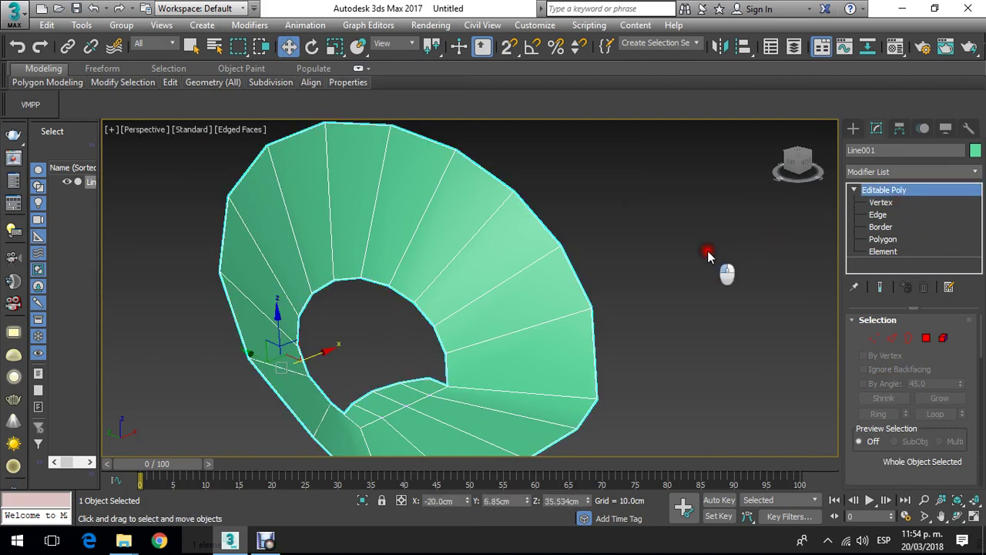
left_click(628, 257)
left_click(535, 269)
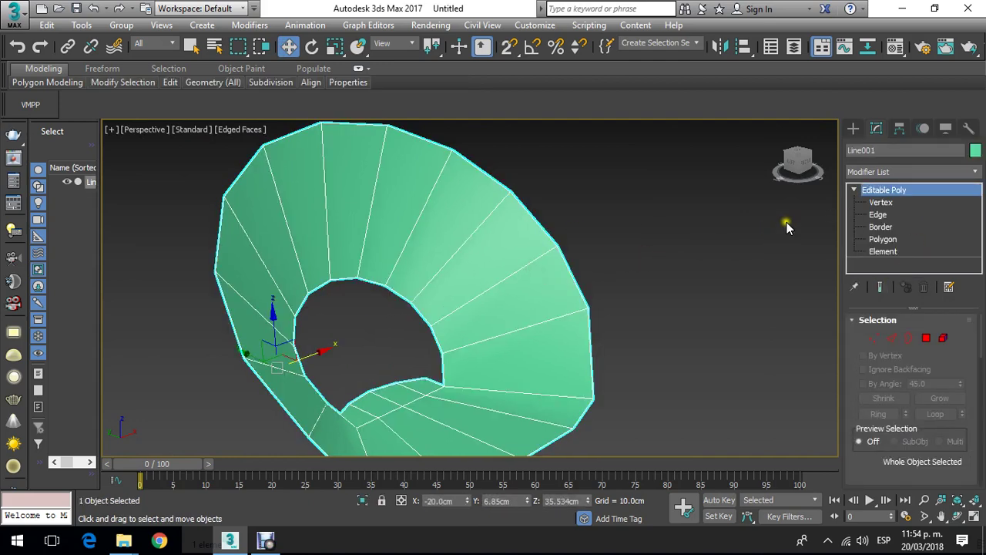
left_click(745, 223)
scroll(563, 231, "down", 5)
scroll(547, 231, "up", 3)
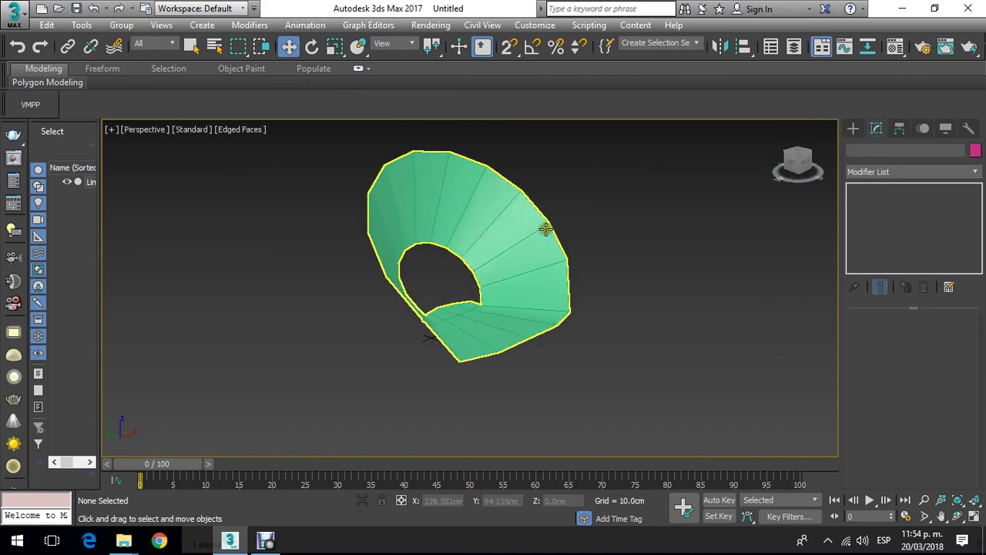
Step: Apply a Shell modifier to the ring-shaped object
left_click(542, 226)
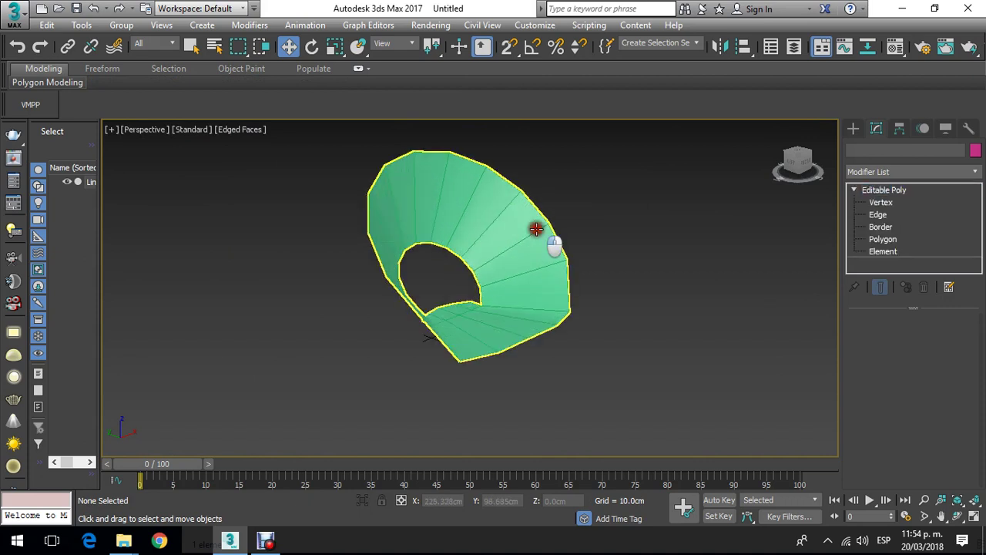
left_click(935, 170)
left_click_drag(975, 208, 982, 400)
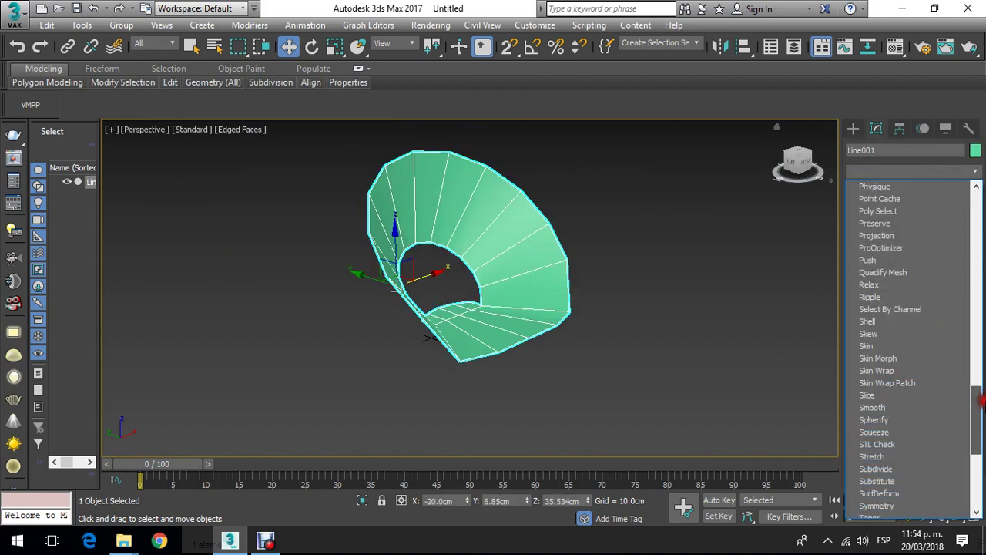
left_click(894, 322)
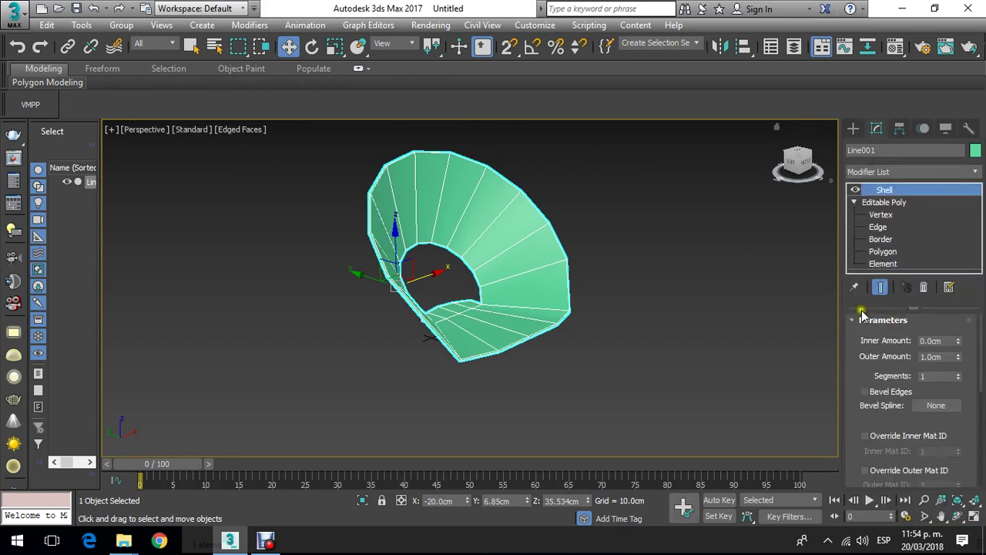
Step: Set the Shell's outer and inner amounts to 10 cm each
double_click(945, 357)
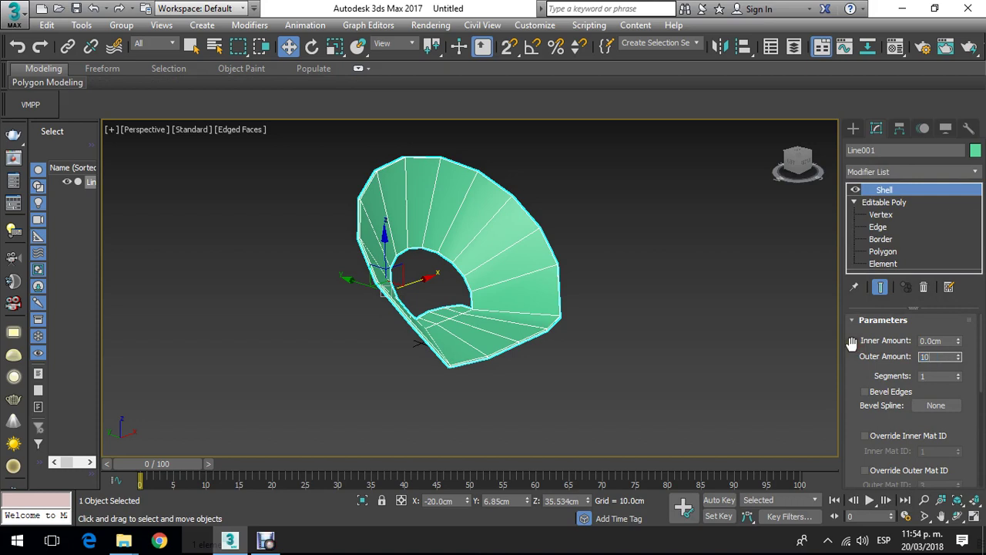
key("Return")
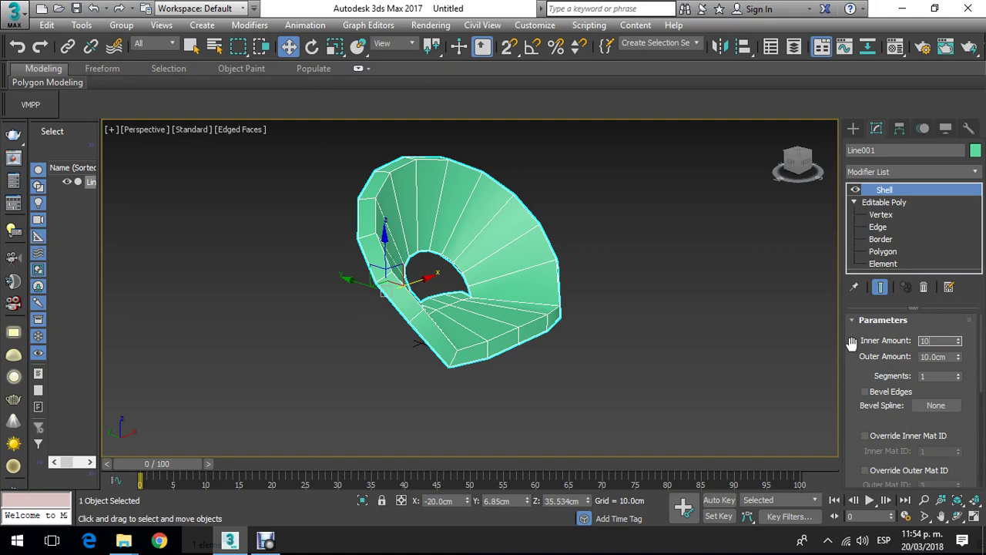
type("10")
key("Return")
Step: Reduce the Shell's inner and outer amounts to 5 cm each
scroll(556, 332, "up", 5)
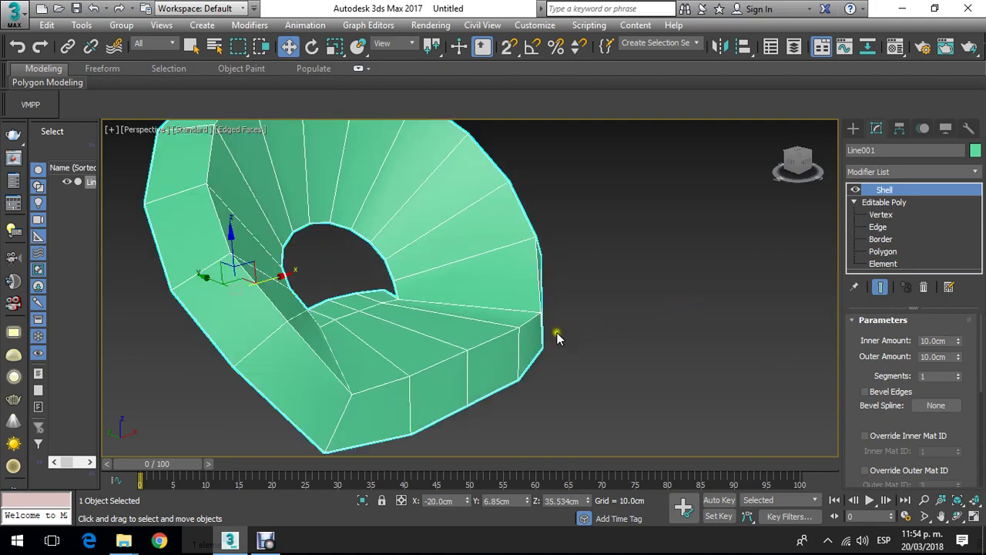
left_click(957, 516)
left_click_drag(549, 271, 517, 274)
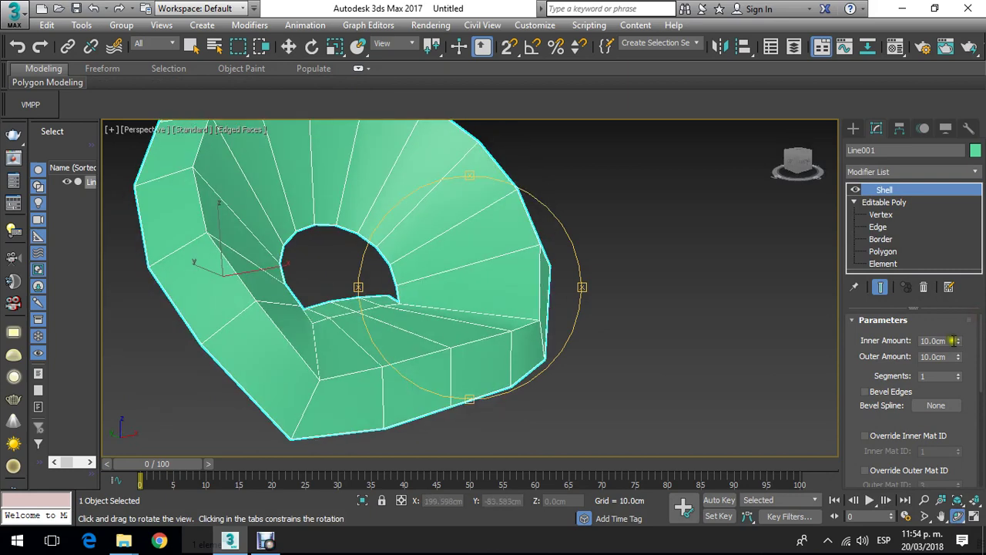
left_click(951, 340)
type("5")
left_click(949, 356)
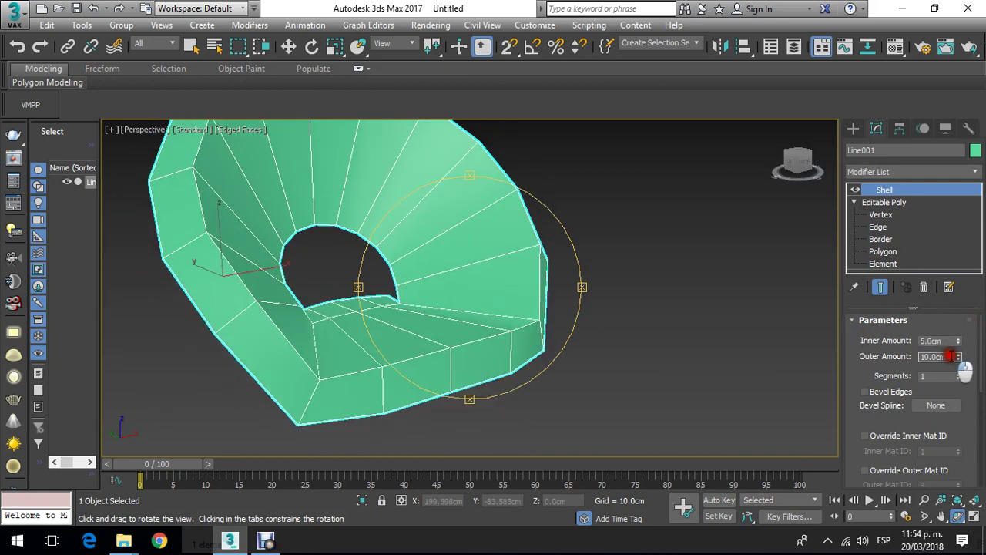
type("5")
key("Return")
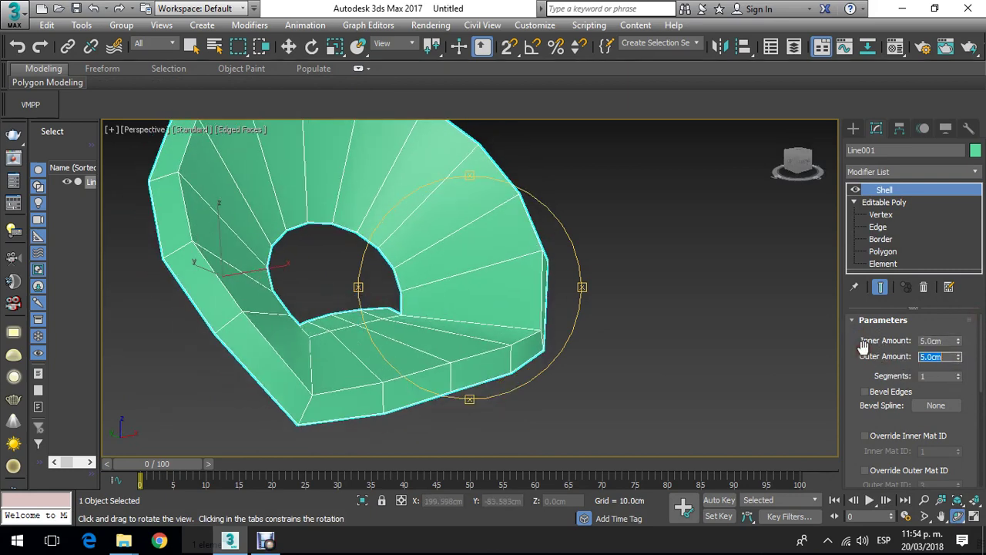
Step: Set the Shell's inner and outer amounts to 4 cm each and deselect the ring
left_click_drag(691, 345, 328, 274)
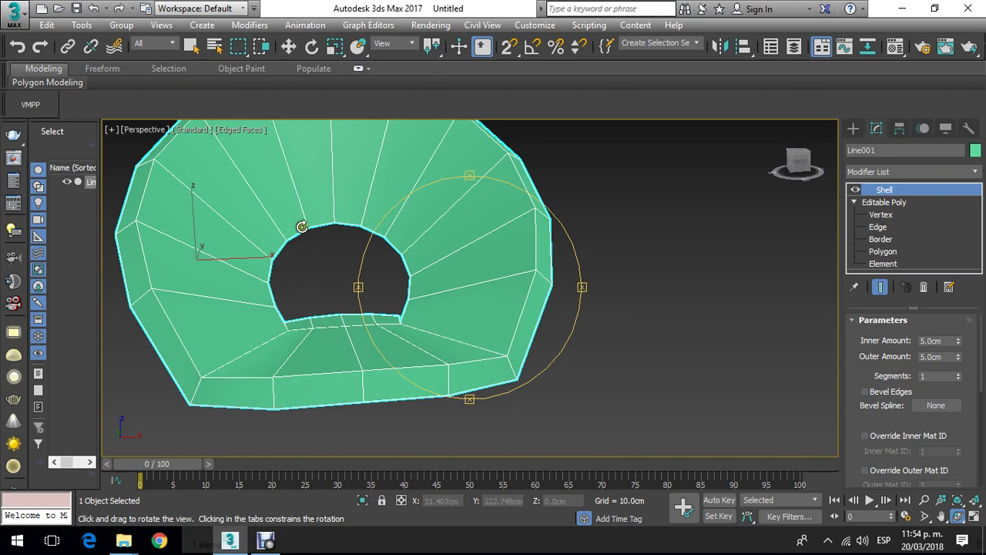
left_click_drag(373, 240, 726, 250)
left_click_drag(544, 288, 451, 295)
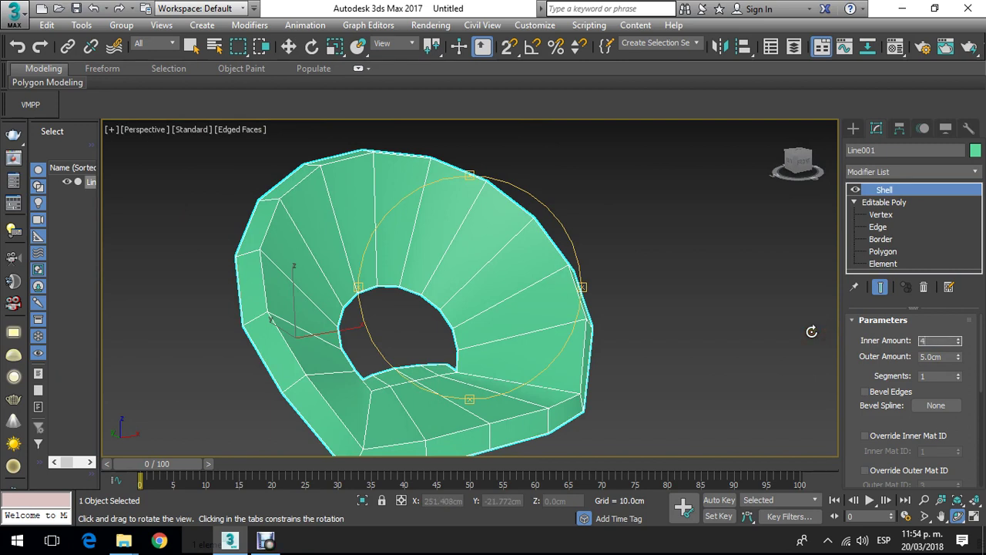
type("4")
key("Return")
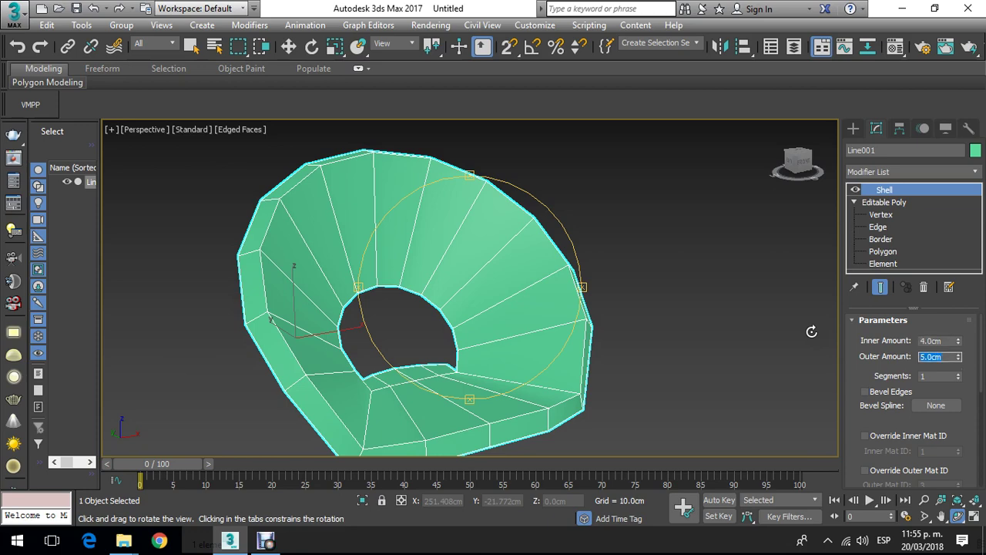
type("4")
key("Return")
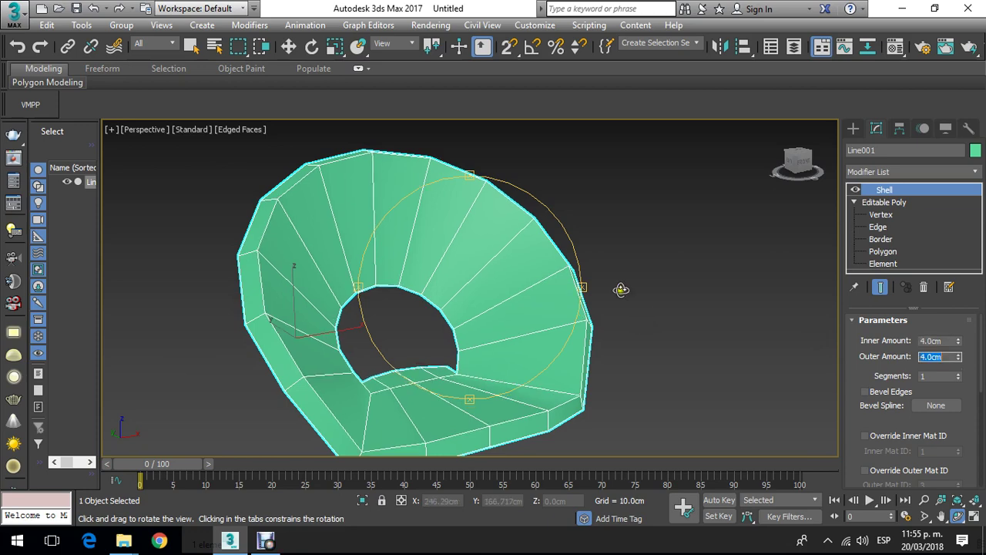
left_click_drag(621, 289, 445, 308)
left_click(289, 46)
left_click(577, 159)
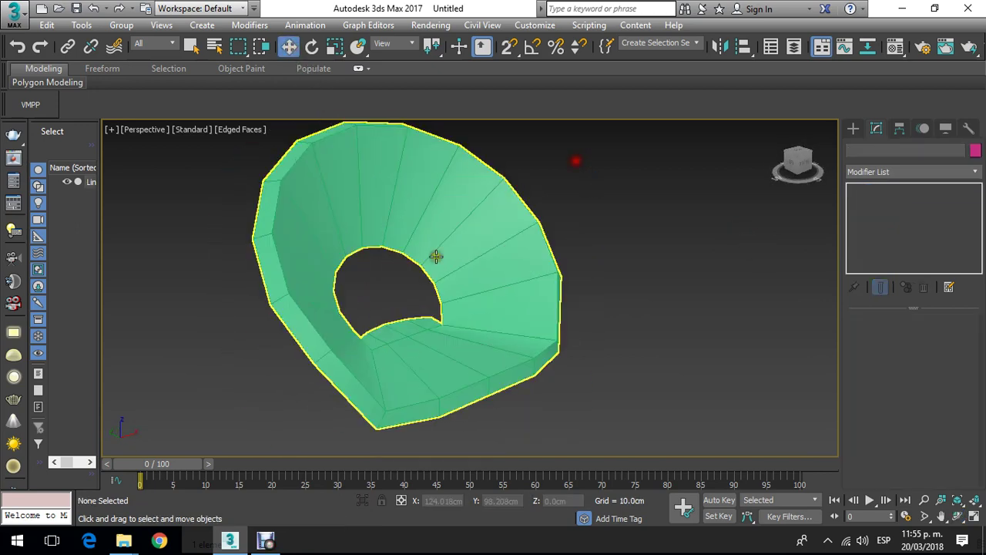
Step: Examine the shelled base and floor strip in the Left view, using Default Shading and then wireframe display
scroll(439, 266, "up", 4)
key("l")
scroll(446, 360, "up", 5)
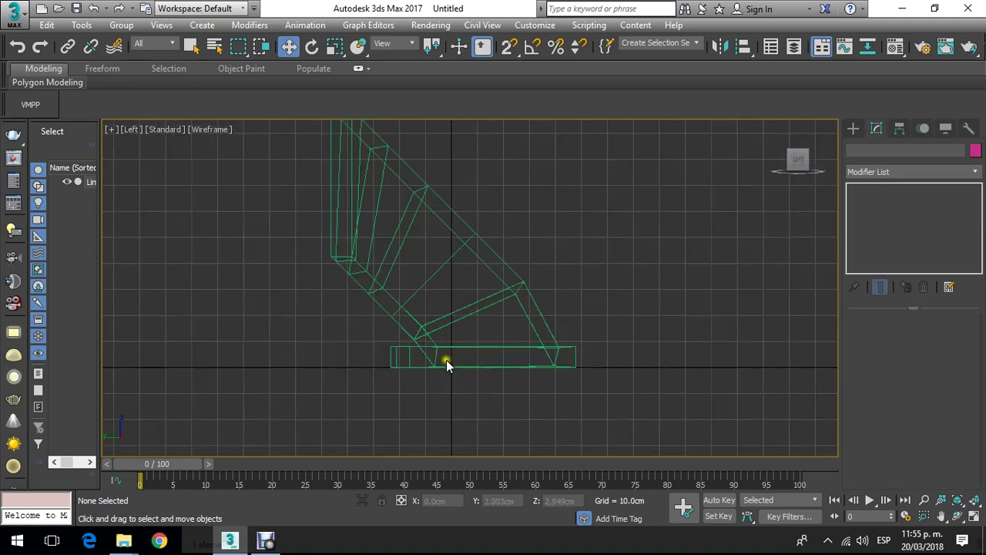
left_click(205, 131)
left_click(249, 149)
scroll(288, 221, "up", 3)
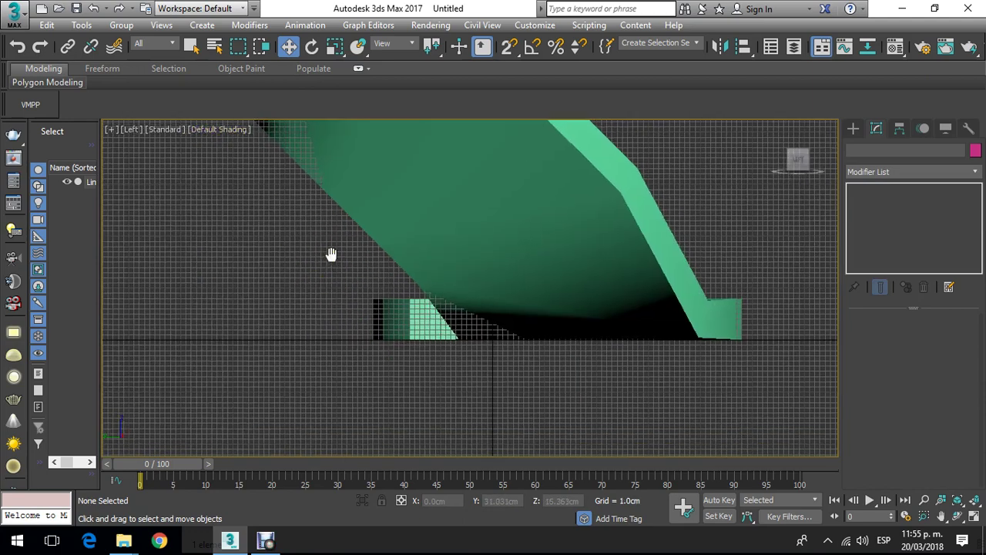
left_click(221, 133)
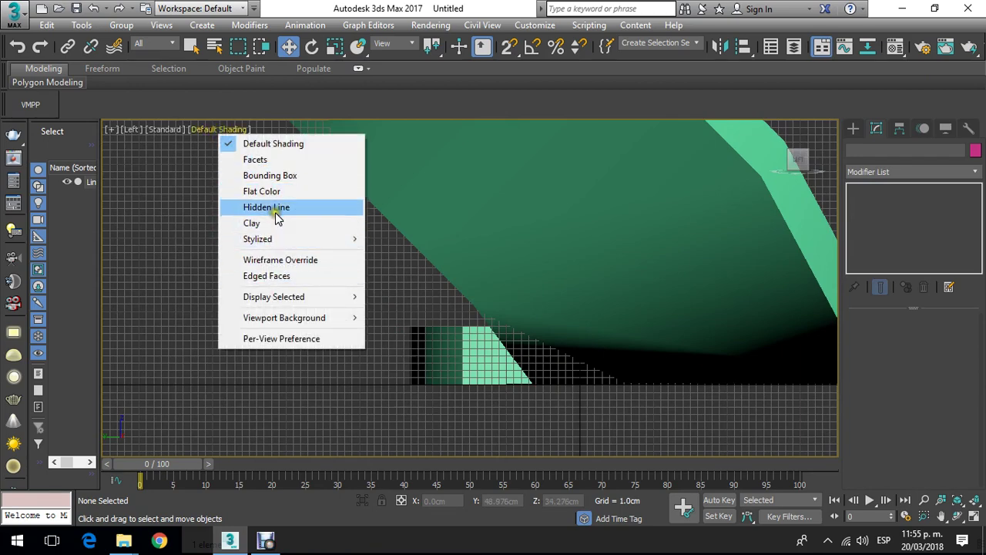
left_click(276, 262)
middle_click_drag(340, 322, 342, 277)
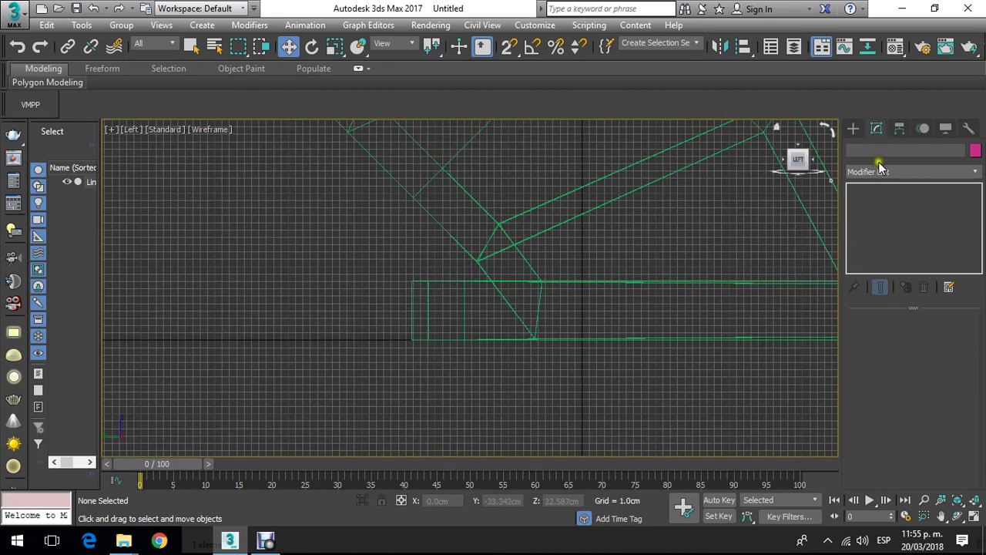
Step: Select the shelled ring and convert it to an Editable Poly
left_click(547, 279)
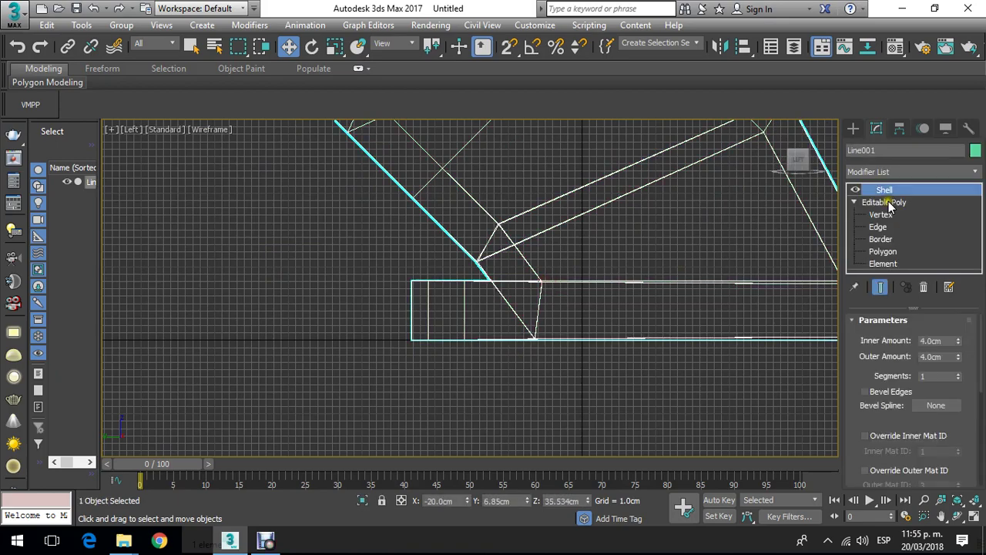
scroll(432, 330, "down", 5)
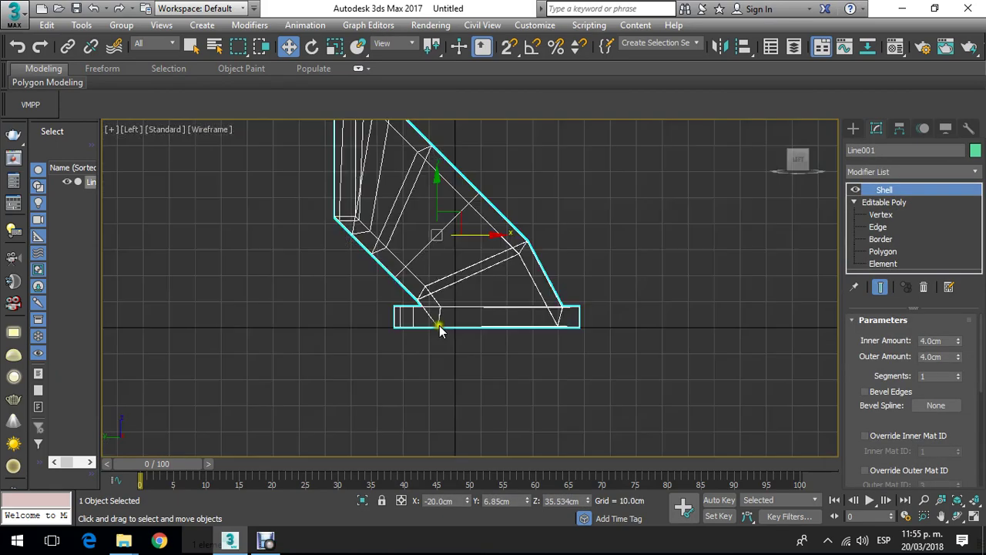
left_click(509, 358)
left_click(529, 247)
right_click(529, 245)
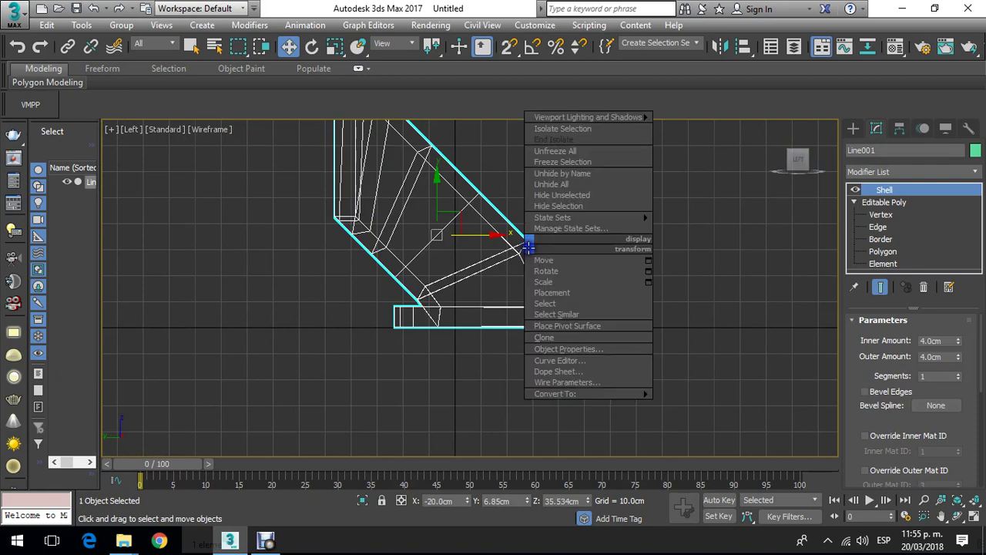
mouse_move(598, 390)
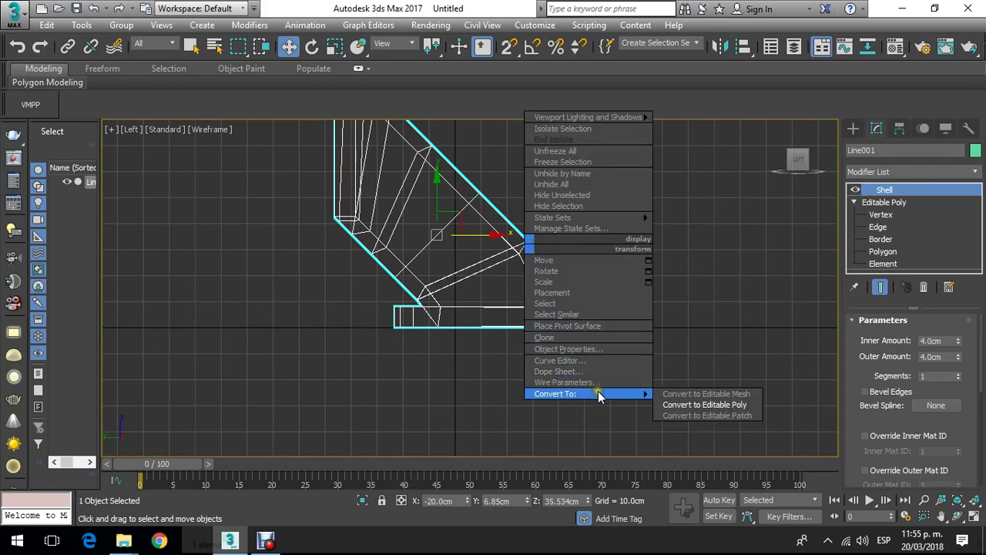
left_click(719, 404)
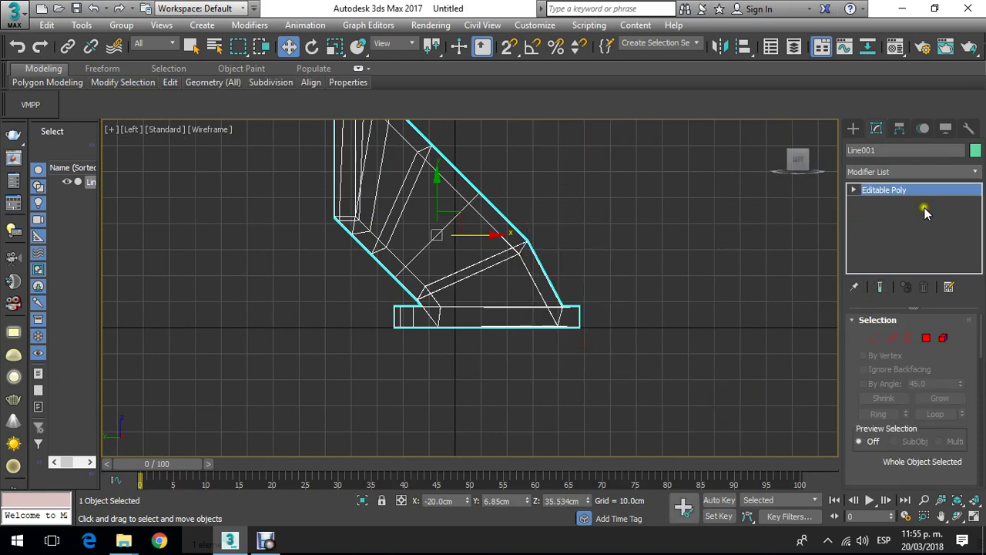
Step: At Vertex level, move the five upper vertices of the floor strip's back edge forward along Y to about 16.4 cm
scroll(529, 275, "up", 3)
left_click(856, 189)
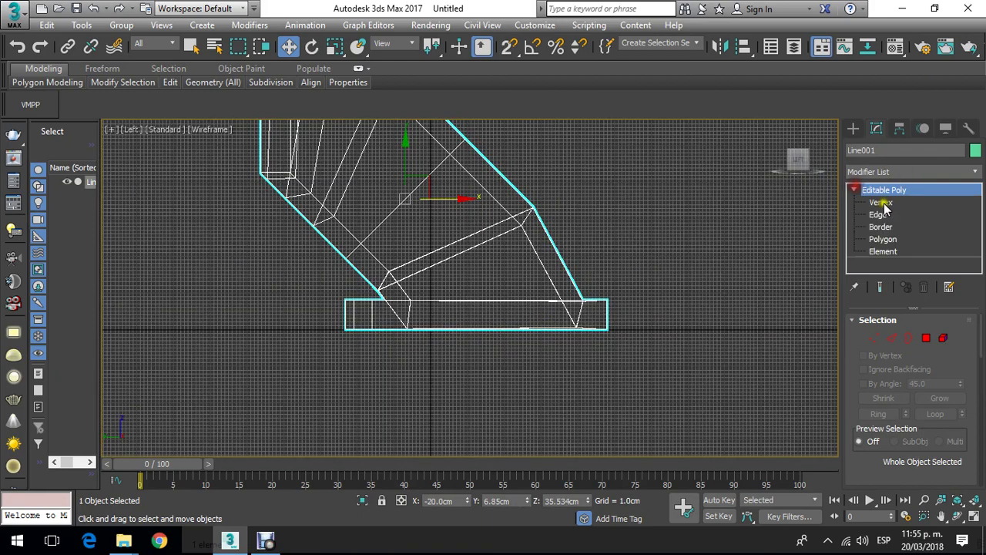
left_click(878, 202)
scroll(339, 298, "up", 4)
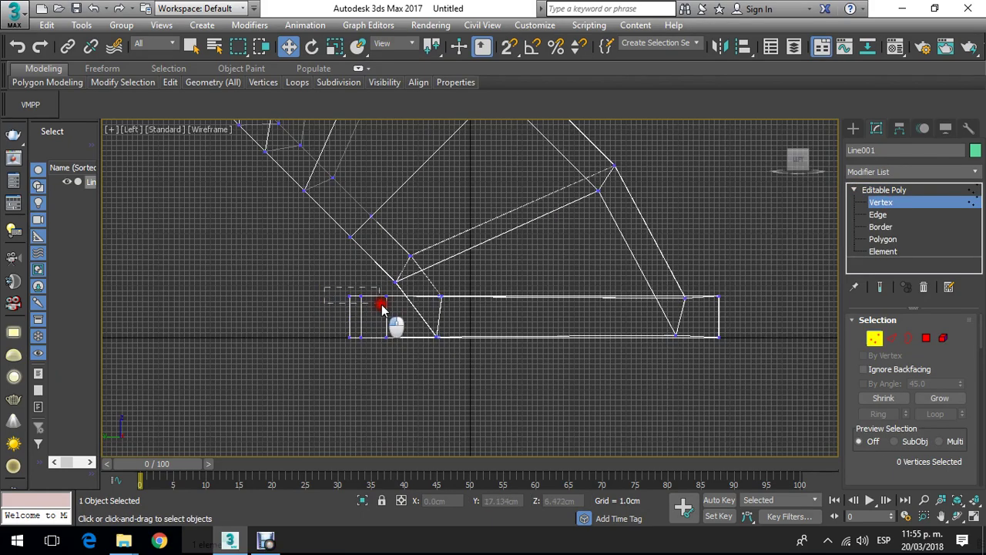
left_click_drag(383, 306, 424, 293)
scroll(386, 309, "up", 3)
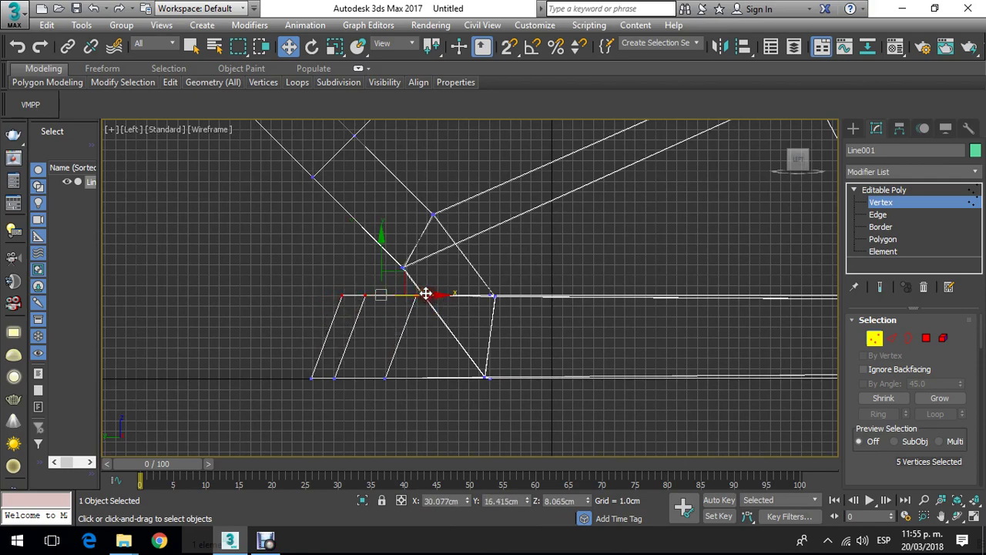
Step: Try to move nine vertices of the floor strip's back edge backward along Y to about 19.8 cm and undo the move
key("p")
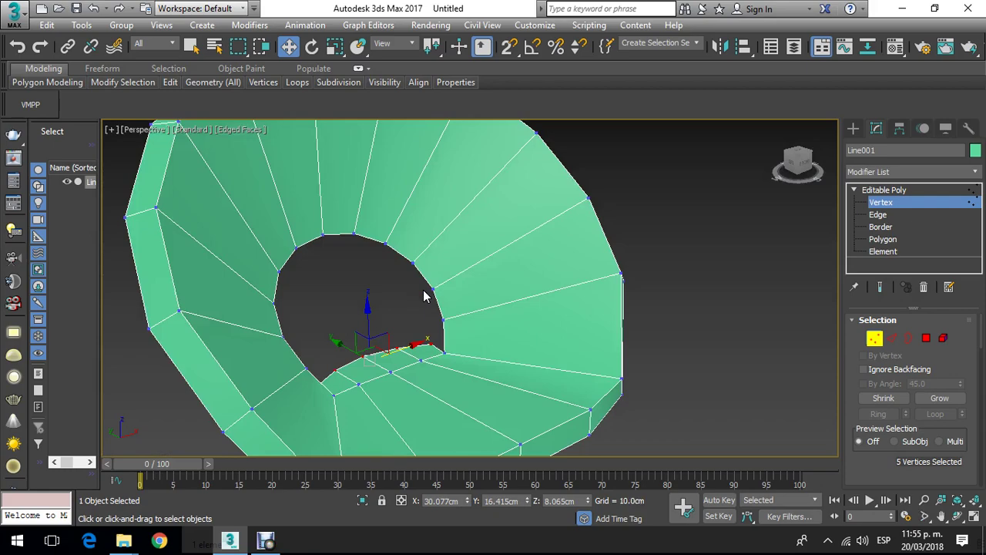
scroll(423, 295, "down", 2)
scroll(403, 315, "up", 4)
left_click(956, 515)
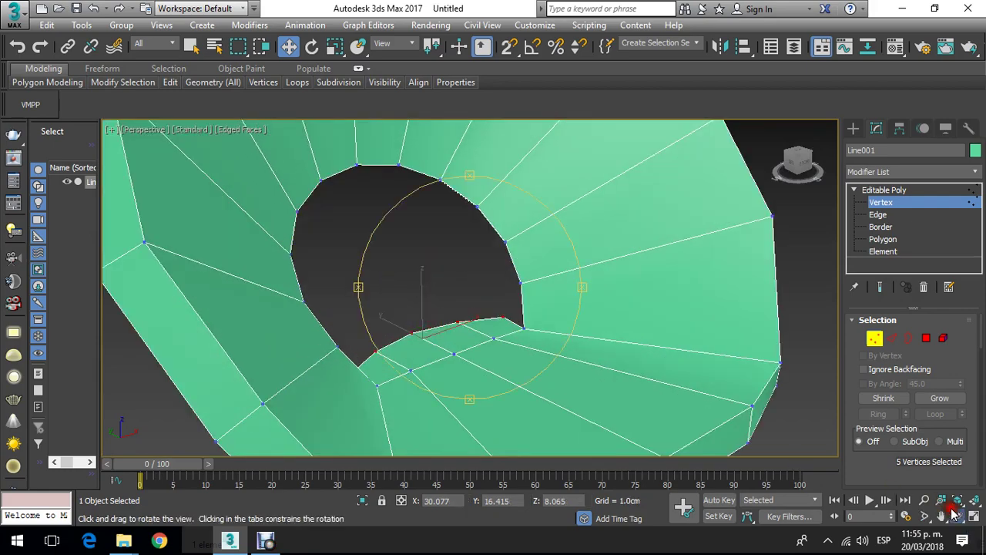
left_click_drag(470, 309, 625, 293)
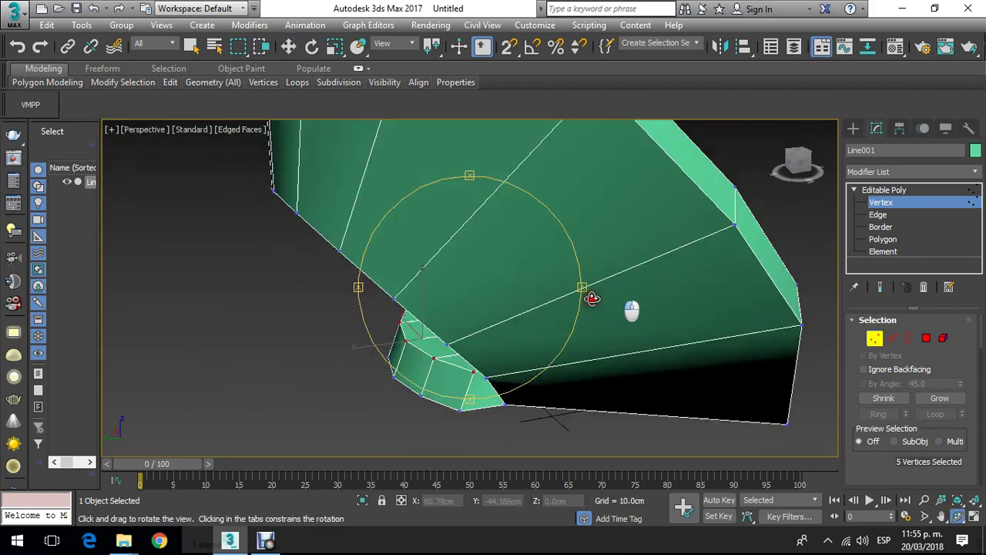
key("t")
scroll(456, 235, "up", 3)
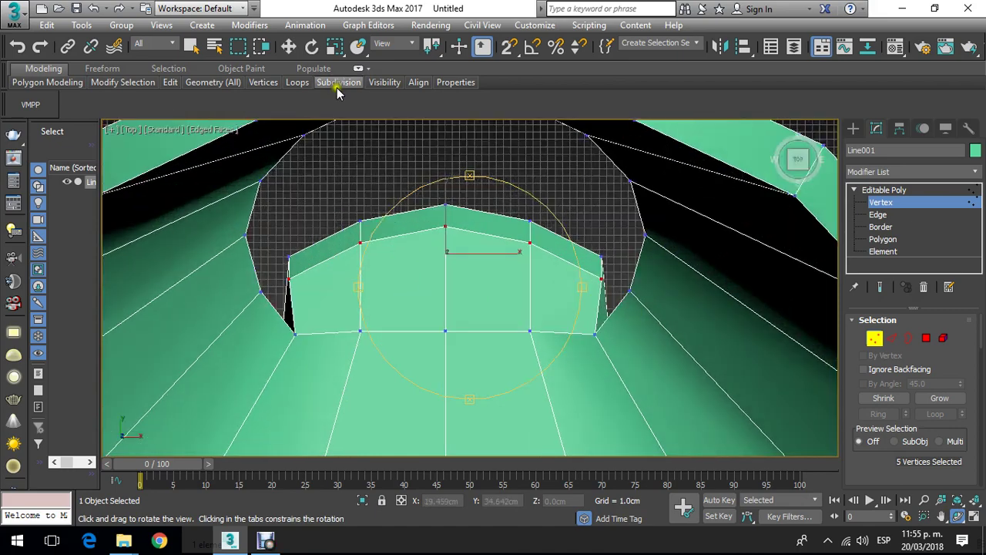
key("w")
left_click_drag(378, 273, 612, 300)
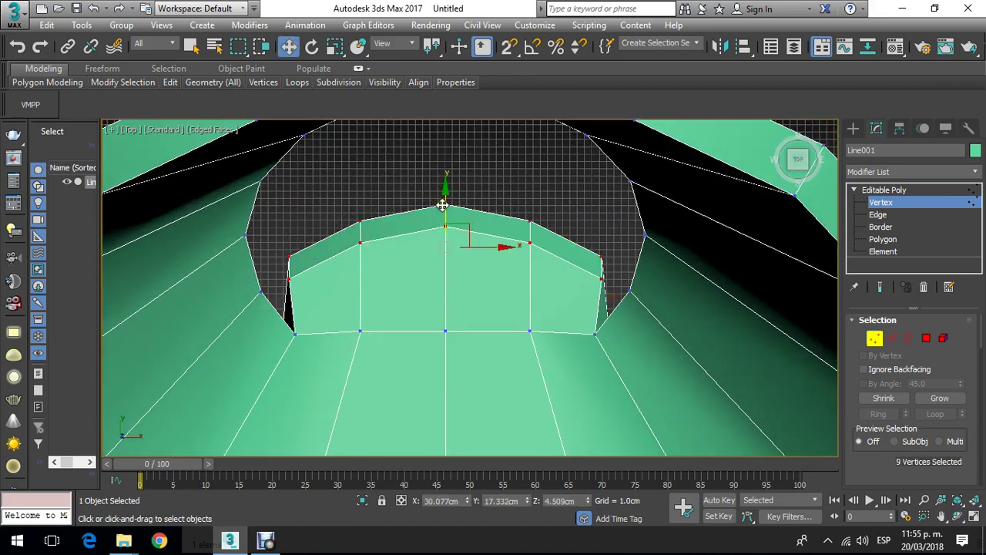
left_click_drag(443, 205, 451, 189)
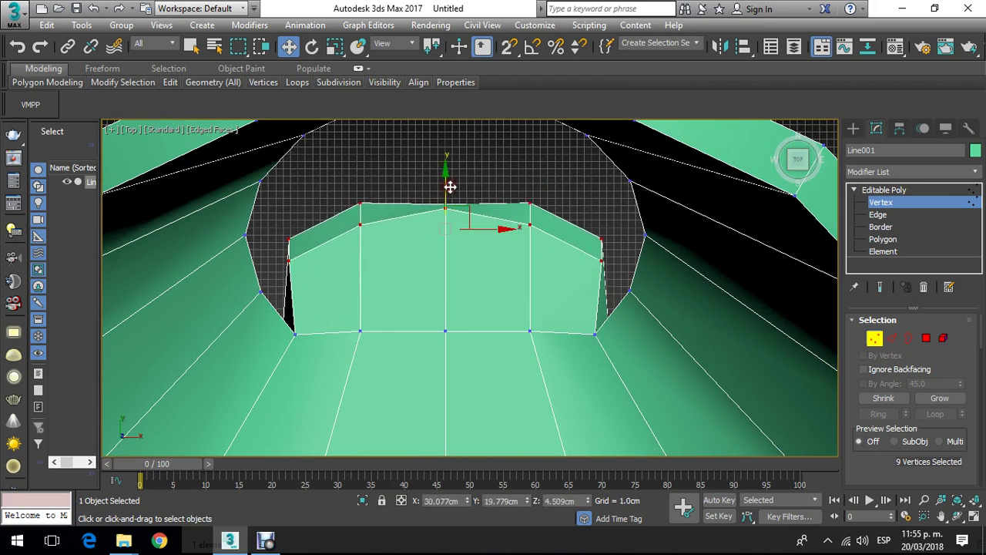
key("ctrl+z")
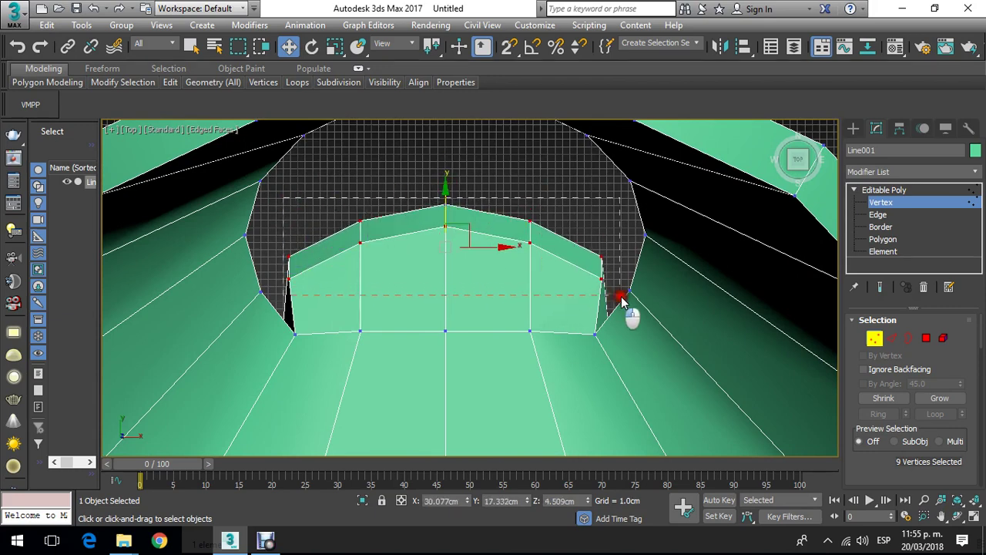
Step: Add the missing middle vertex to the selection, move the ten back-edge vertices backward along Y to about 19.5 cm, and leave Vertex level
left_click(622, 297, "ctrl")
left_click_drag(445, 200, 467, 203)
scroll(530, 193, "down", 3)
key("p")
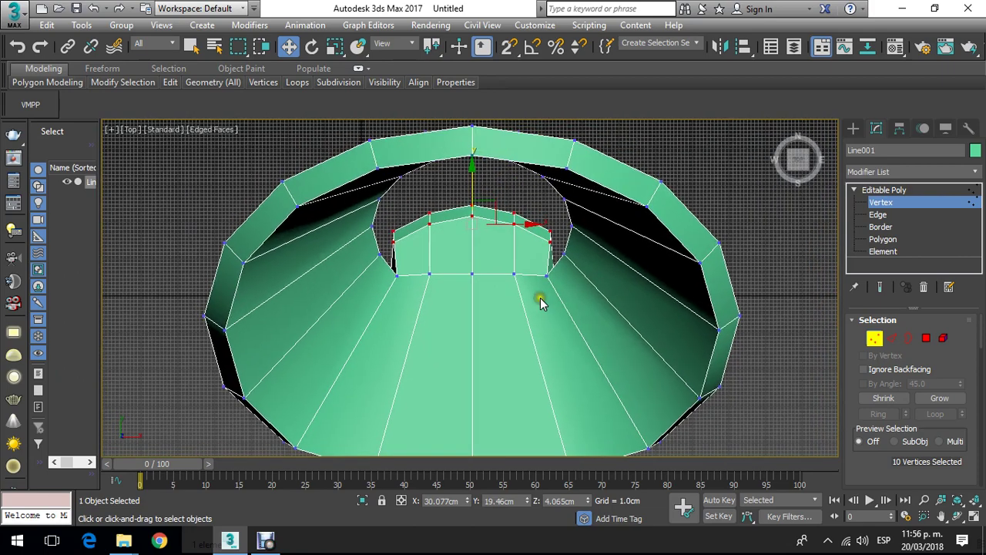
scroll(554, 301, "up", 2)
left_click(887, 202)
Step: Clone the ring about 236 cm along X beside the original and deselect the copy
scroll(588, 246, "down", 4)
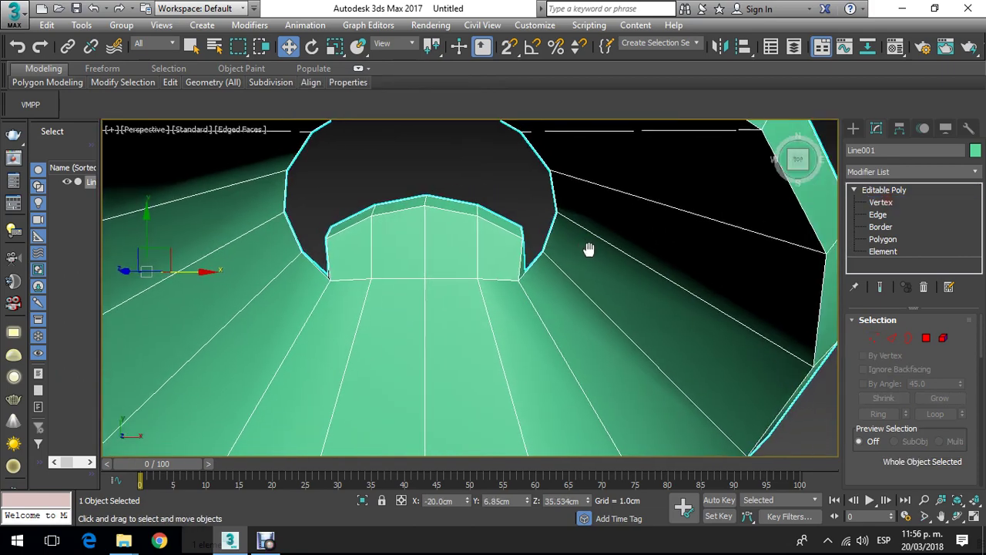
left_click(958, 515)
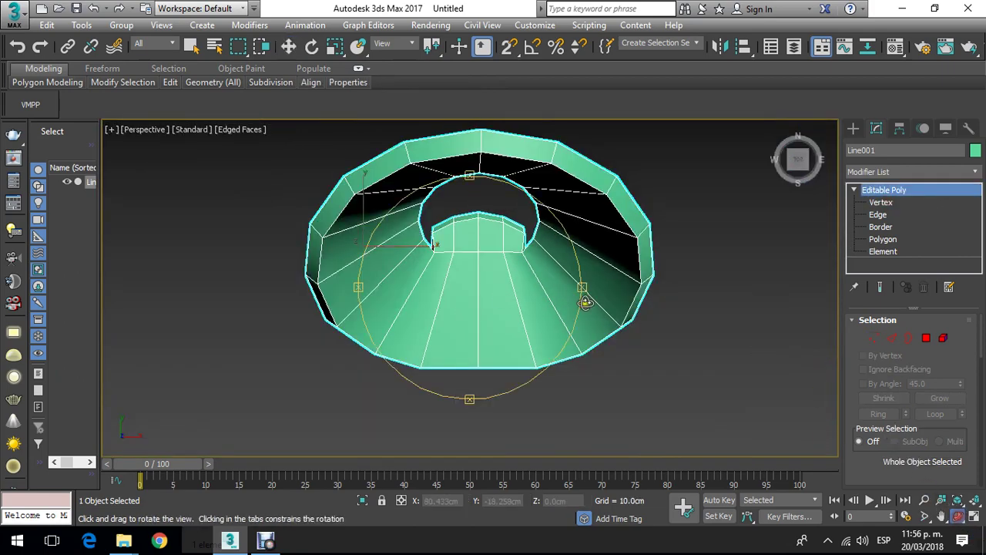
left_click_drag(499, 297, 433, 334)
left_click(287, 48)
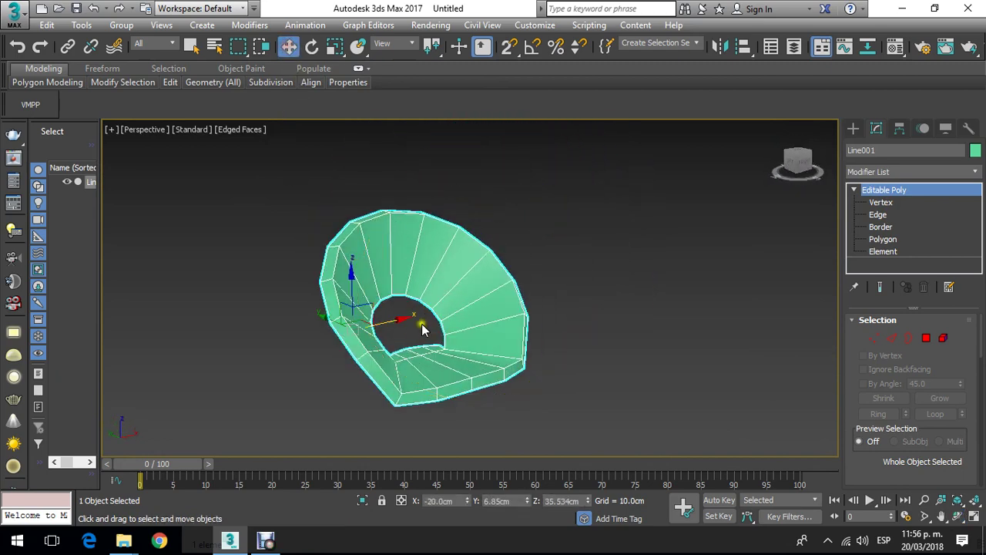
left_click_drag(395, 319, 653, 282, "shift")
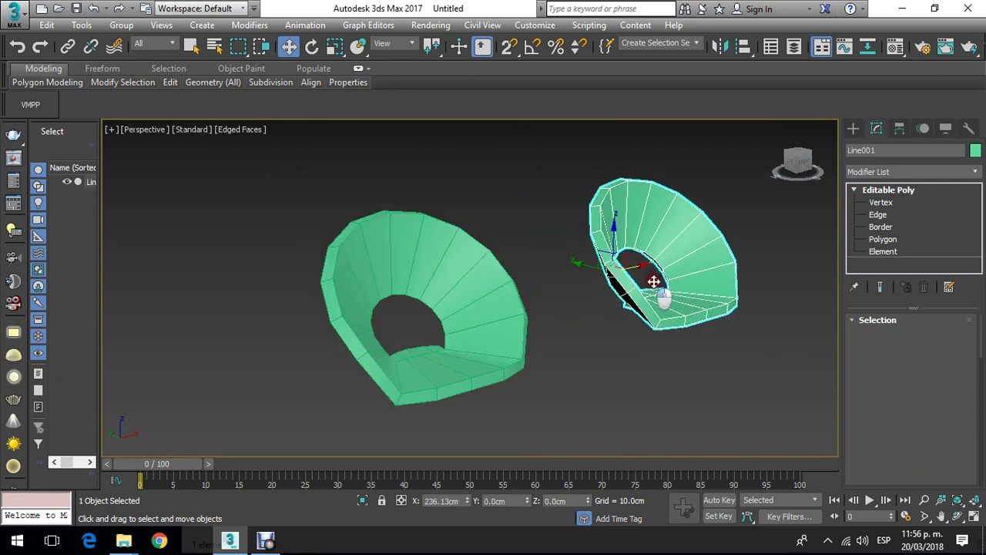
left_click(499, 333)
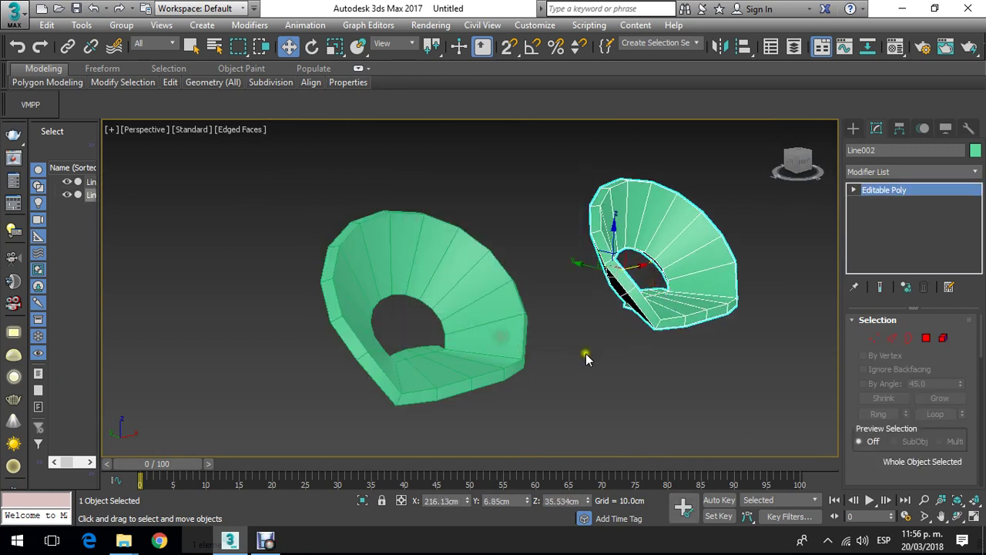
left_click(632, 285)
Step: Select the original ring and apply a TurboSmooth modifier to it
scroll(634, 281, "down", 2)
scroll(578, 308, "up", 4)
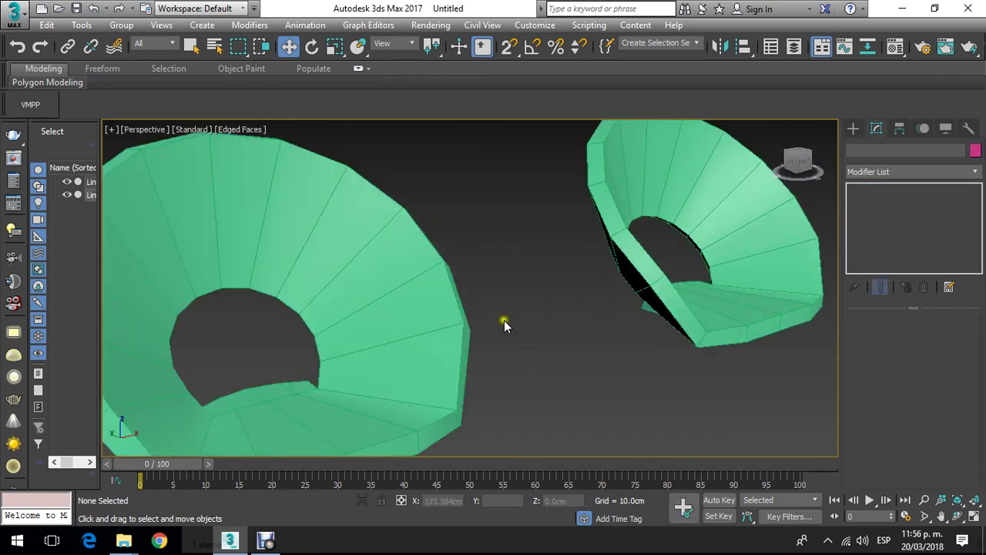
scroll(478, 319, "down", 2)
left_click(463, 318)
scroll(431, 312, "up", 3)
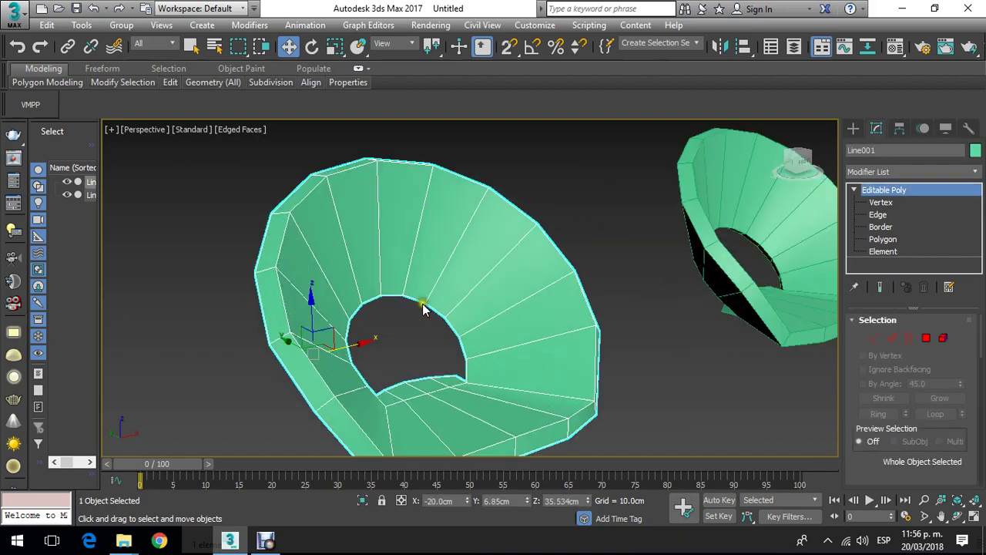
left_click(528, 192)
left_click(504, 231)
scroll(504, 231, "down", 2)
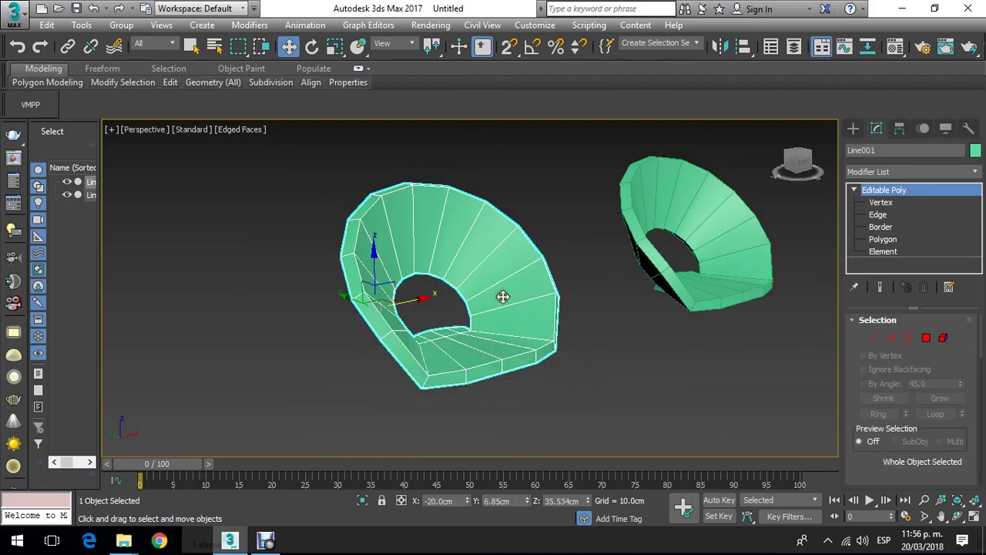
scroll(502, 297, "up", 2)
left_click(962, 171)
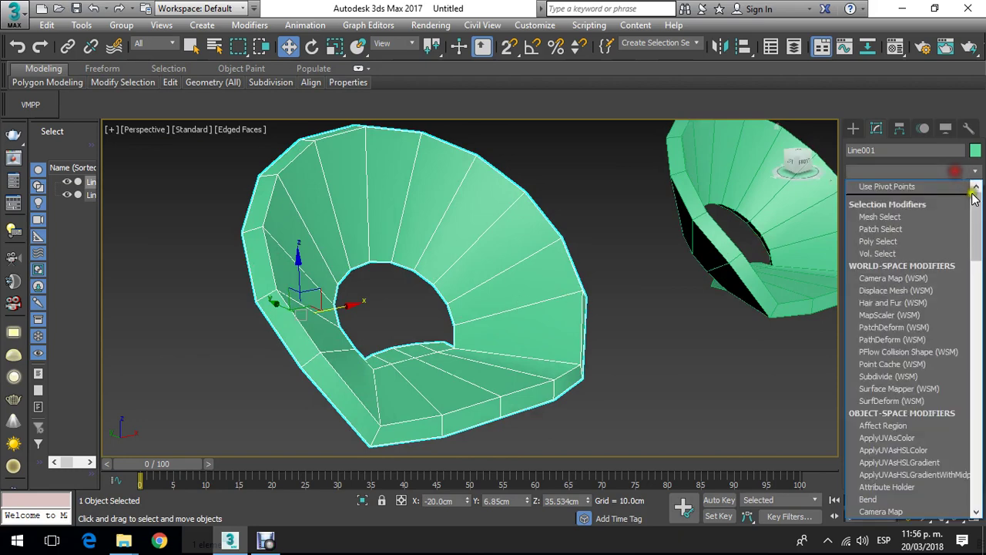
left_click_drag(972, 194, 960, 458)
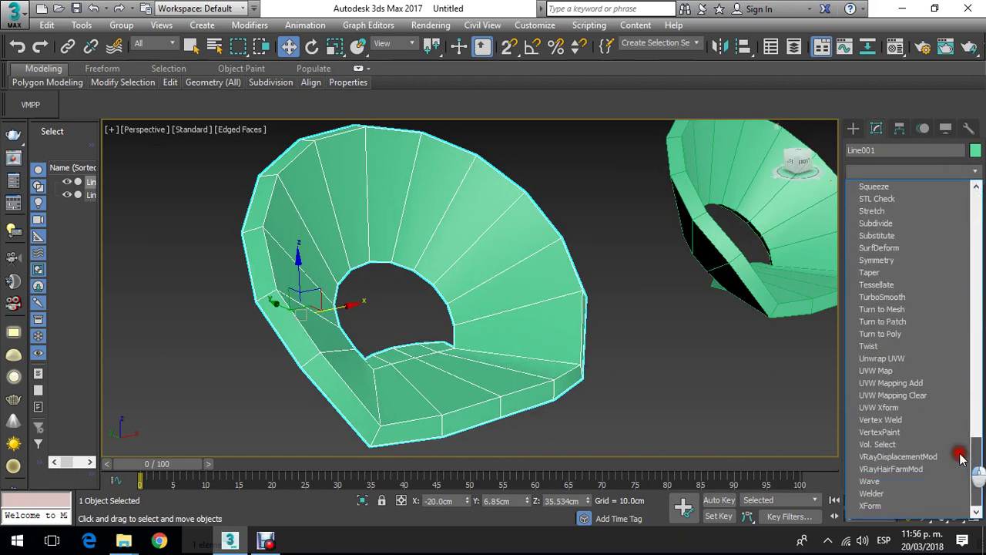
left_click(888, 297)
middle_click_drag(586, 331, 609, 339, "alt")
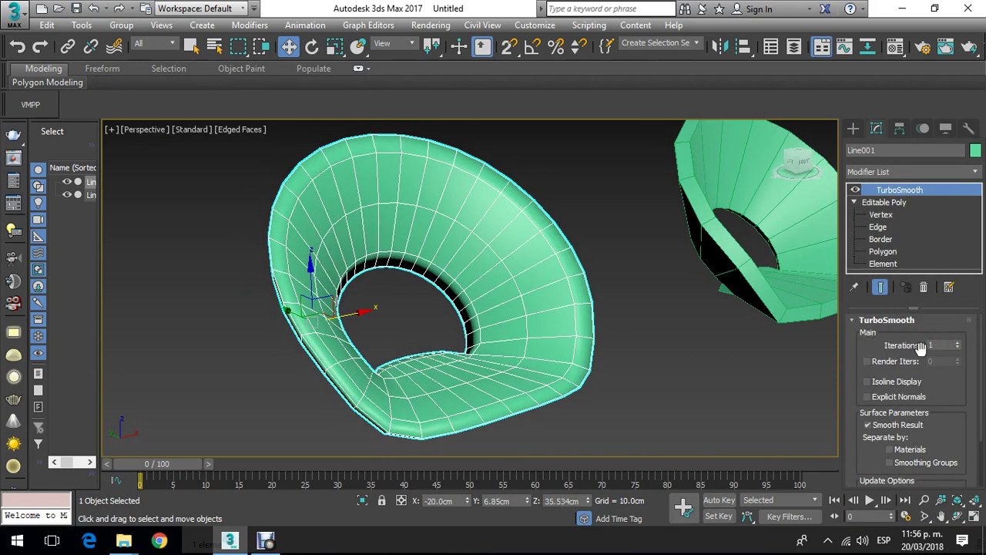
Step: Set the TurboSmooth iterations to 3 and check the smoothed ring from the front
left_click(957, 341)
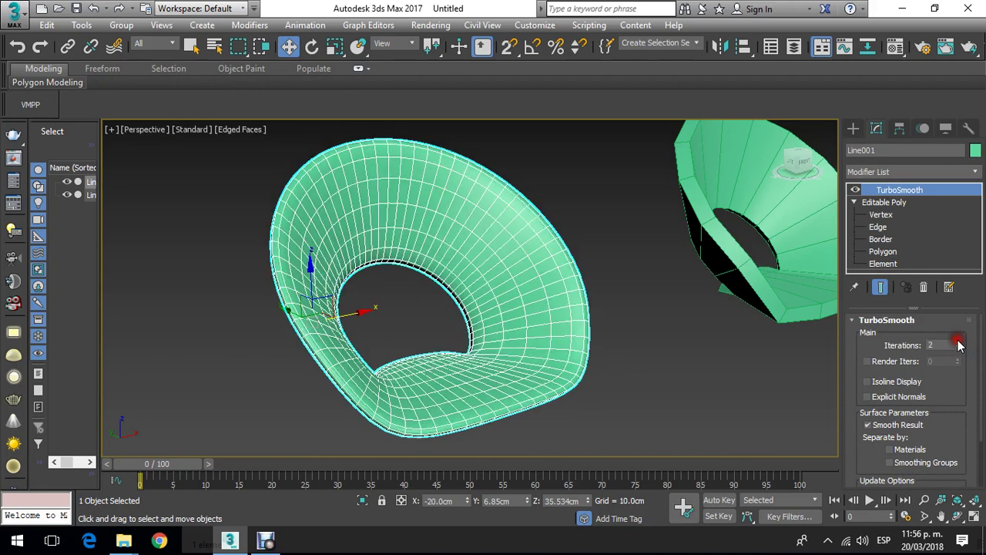
left_click(958, 341)
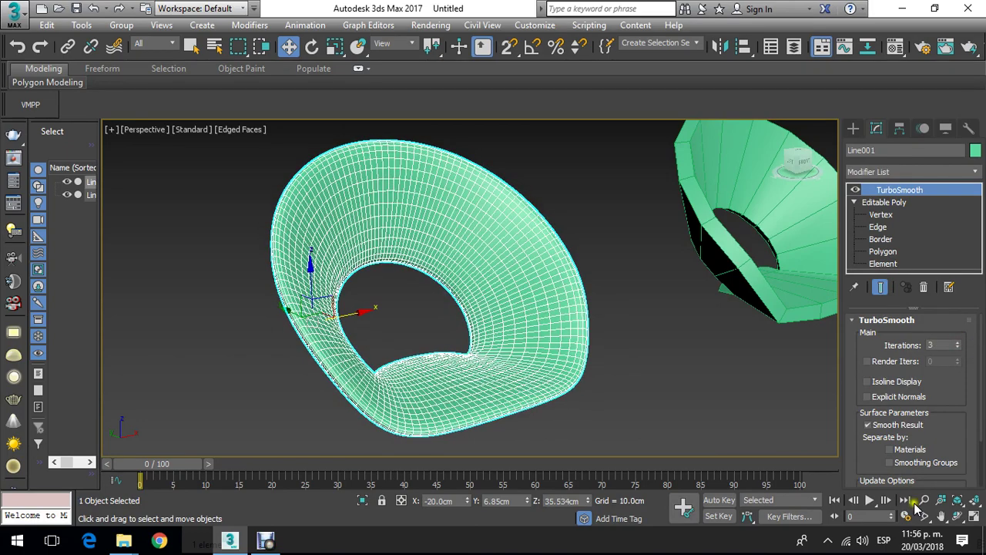
left_click(959, 518)
left_click_drag(442, 288, 714, 303)
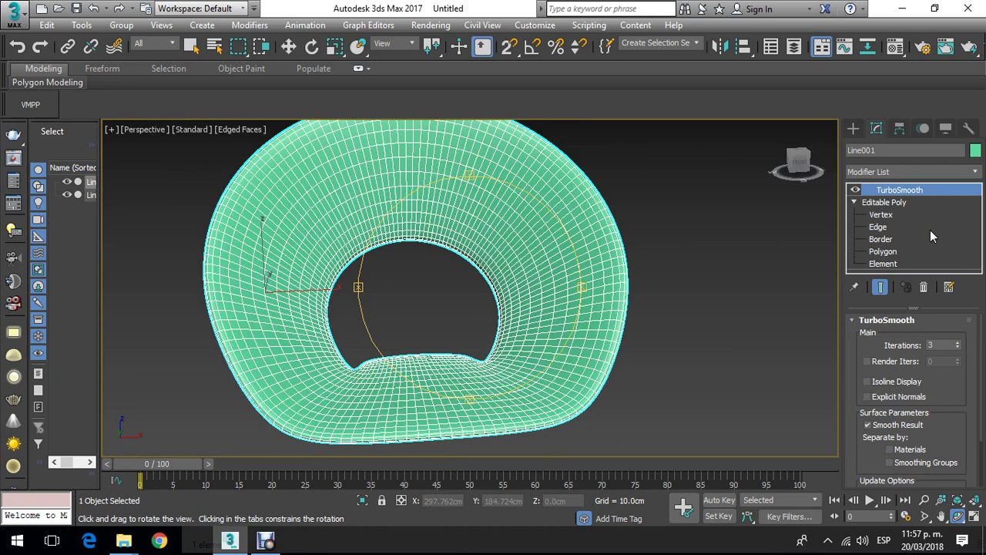
Step: Examine the original ring at its unsmoothed Edge level and with TurboSmooth, comparing it with the unsmoothed copy
left_click(878, 227)
right_click(735, 249)
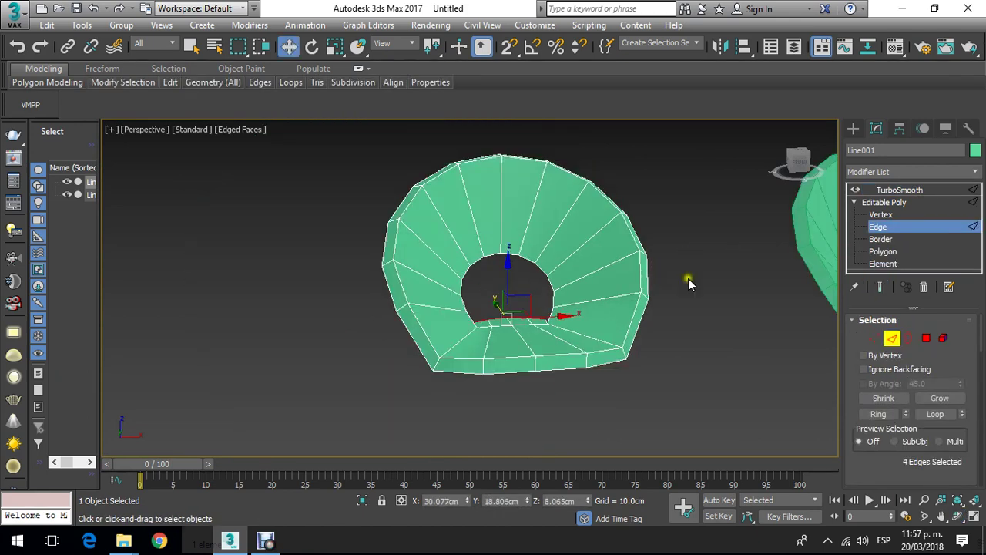
left_click(898, 189)
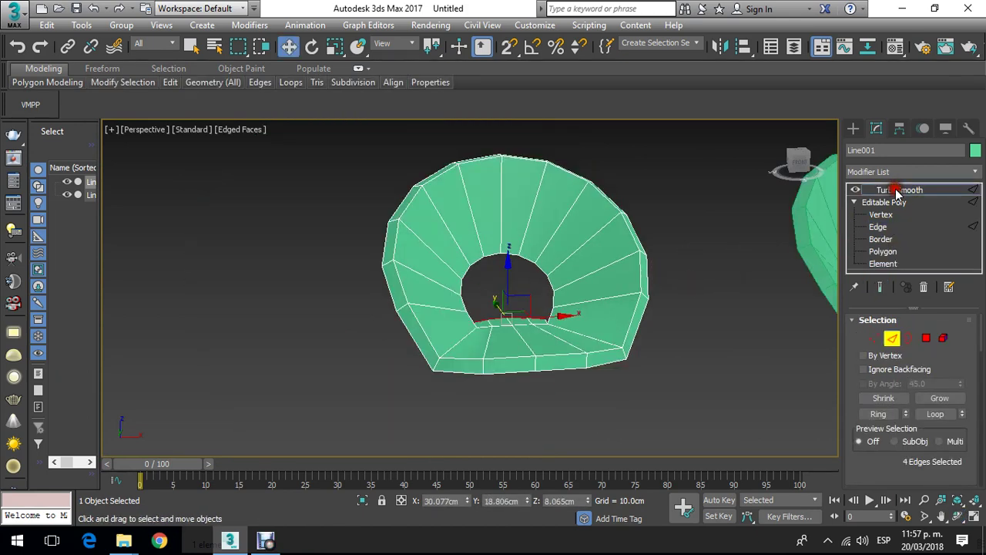
middle_click_drag(671, 224, 506, 236)
left_click(510, 248)
scroll(510, 248, "down", 4)
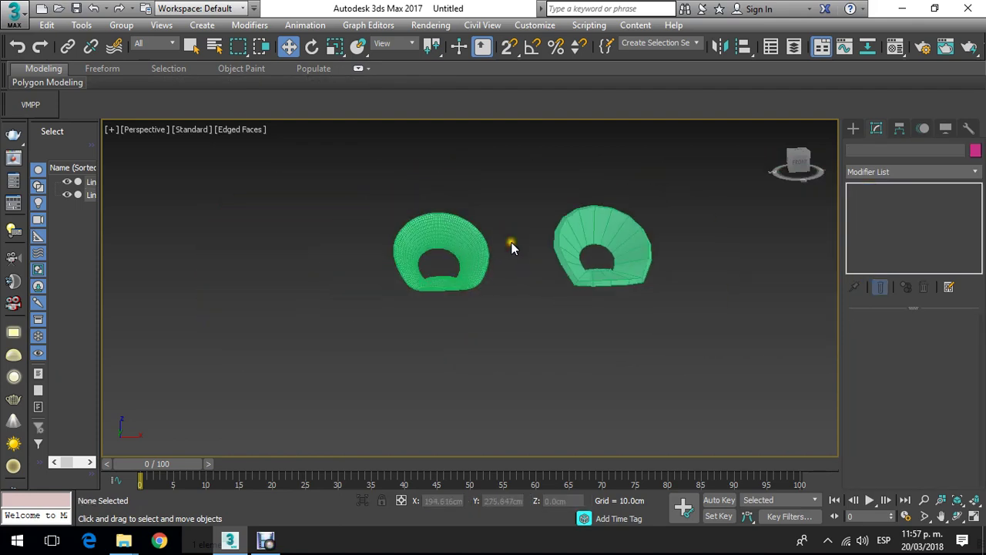
scroll(485, 251, "up", 4)
left_click(470, 256)
scroll(532, 324, "up", 2)
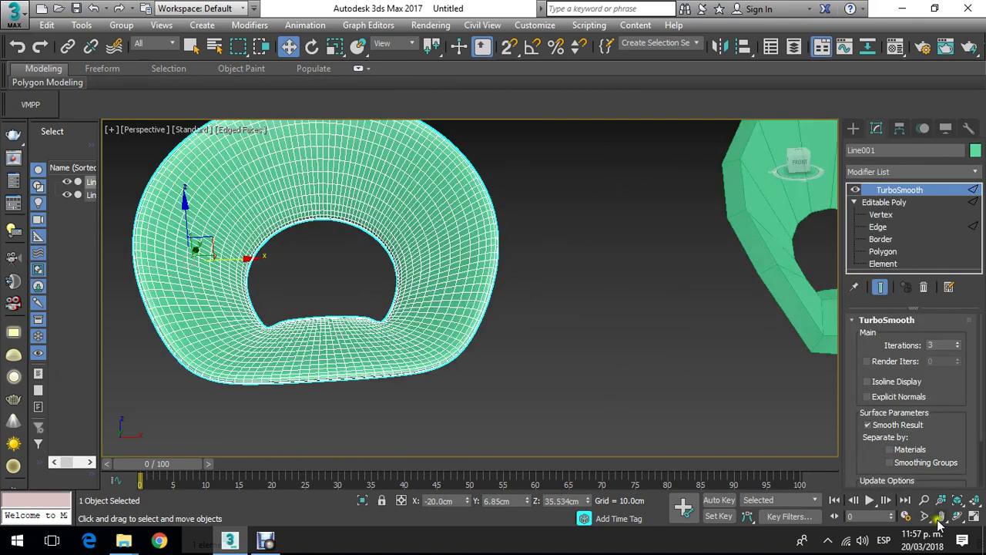
left_click(957, 517)
left_click_drag(398, 266, 425, 271)
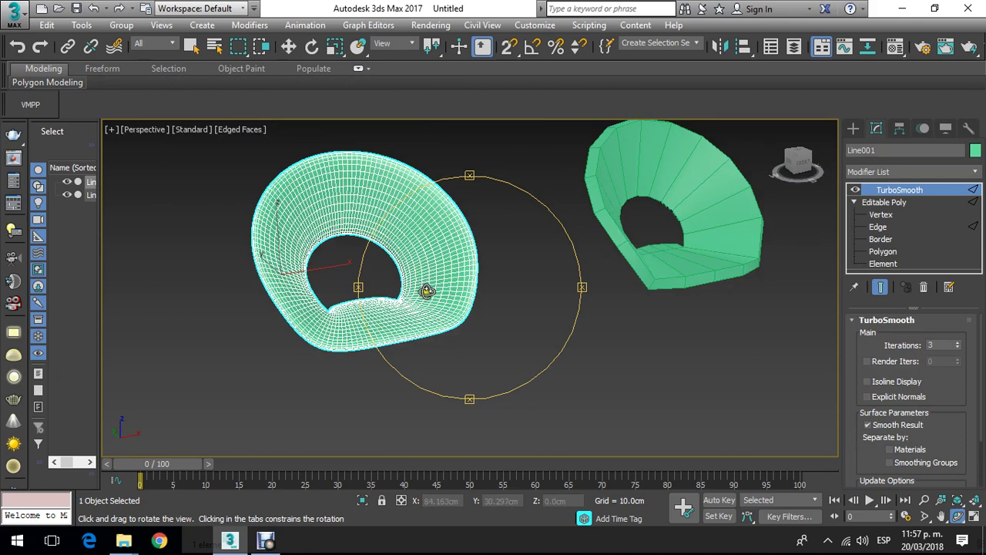
Step: Undo the iteration changes and the TurboSmooth modifier on the original ring
key("ctrl+z")
key("ctrl+z")
key("ctrl+z")
key("ctrl+z")
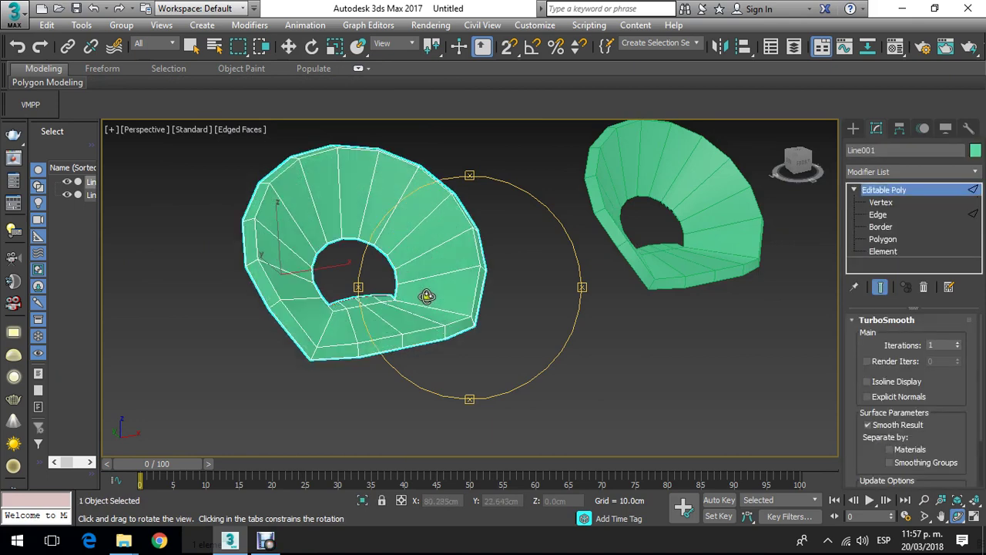
key("ctrl+z")
key("ctrl+z")
key("ctrl+z")
key("ctrl+z")
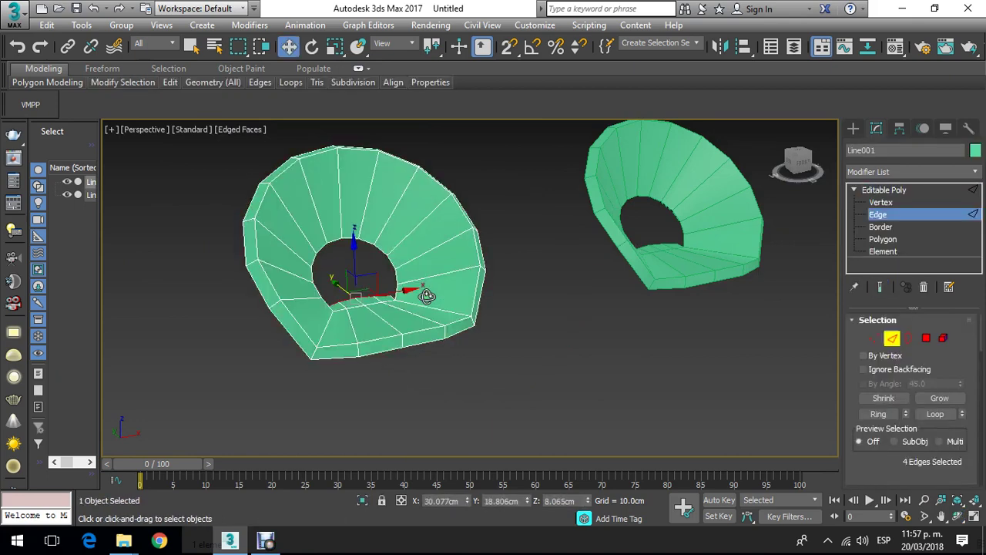
key("shift+z")
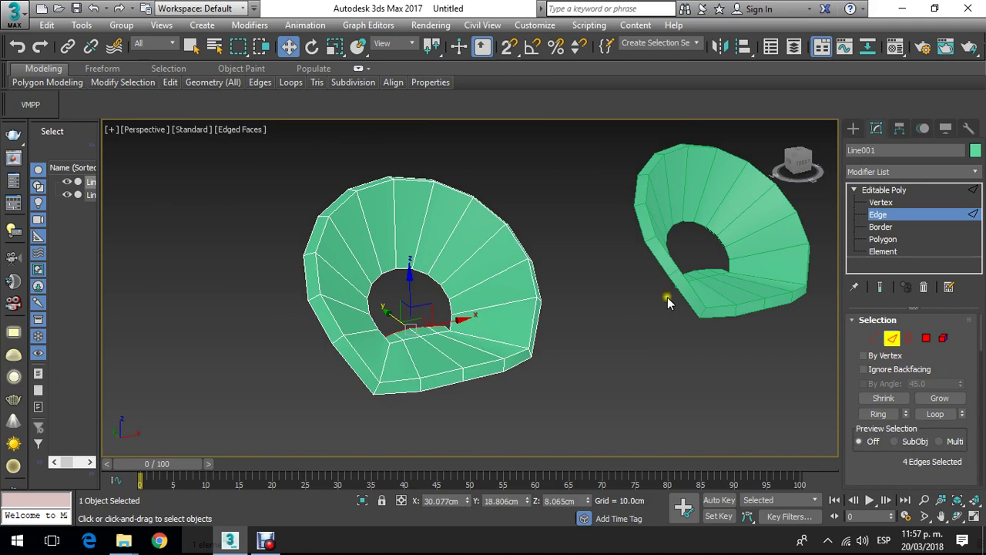
Step: Undo the cloning of the ring so that only the original remains
key("ctrl+z")
key("ctrl+z")
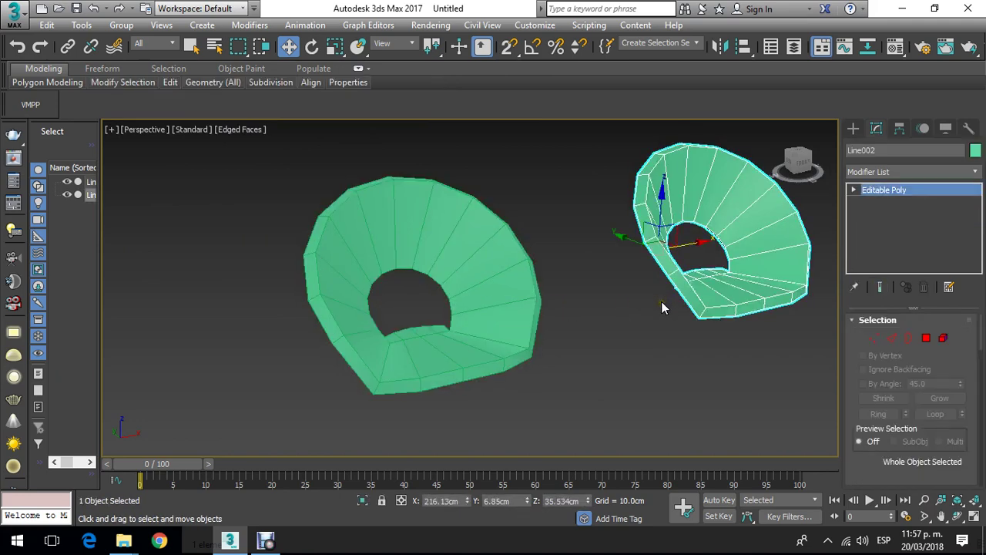
key("ctrl+z")
key("ctrl+z")
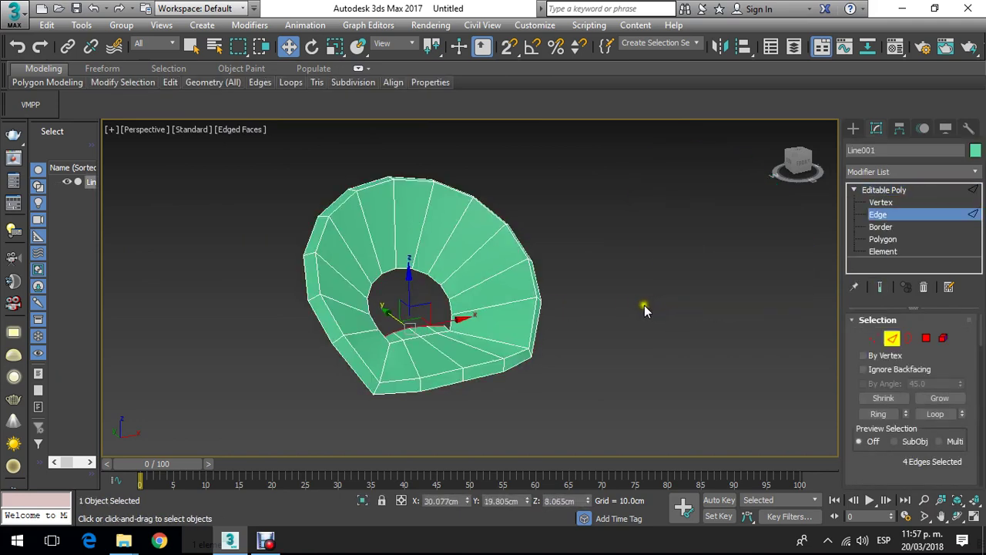
Step: Undo the remaining back-edge moves and the Editable Poly conversion, going back to the ring's Shell modifier
key("ctrl+z")
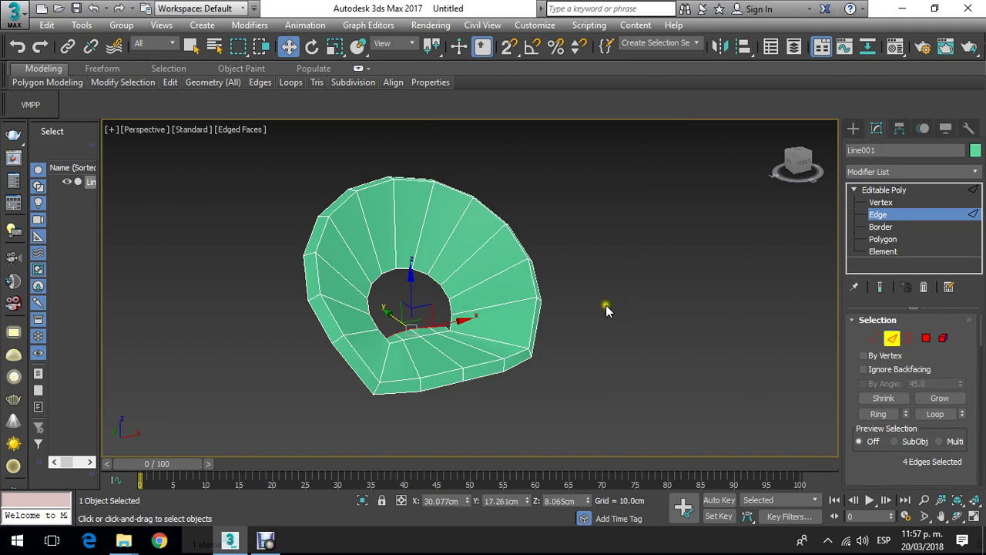
key("ctrl+z")
key("ctrl+z")
key("ctrl+z")
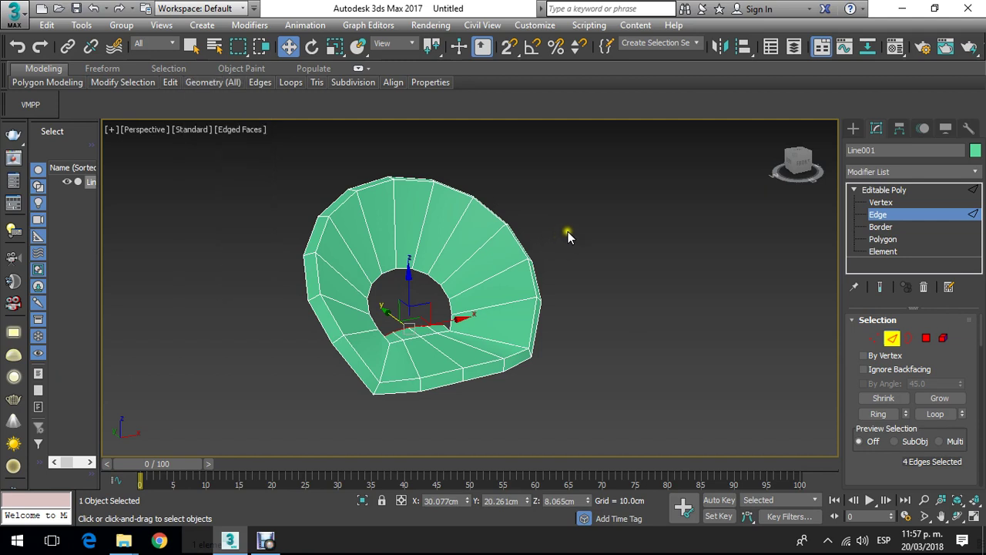
middle_click_drag(568, 232, 577, 234)
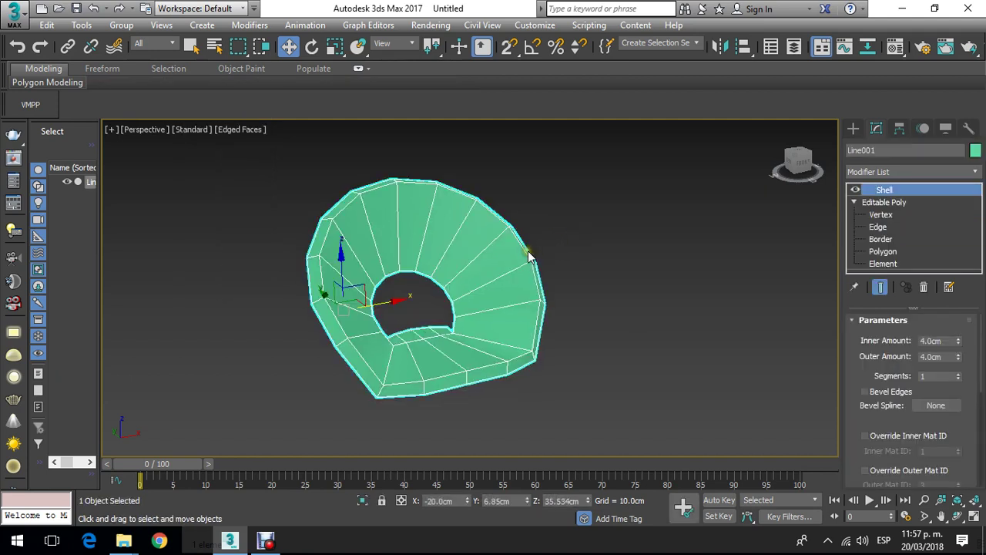
Step: Clone the thickened ring along X as an independent copy beside the original
middle_click_drag(528, 255, 542, 255)
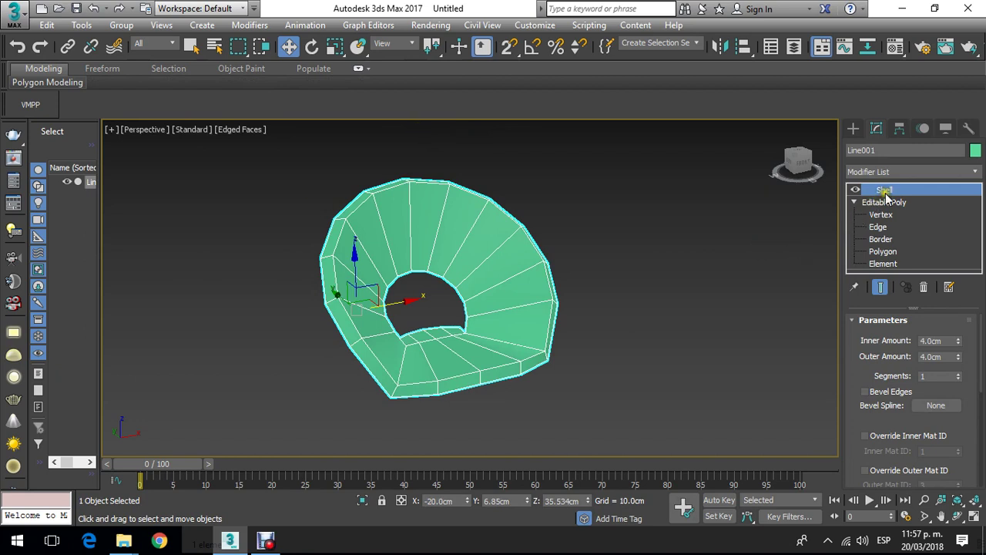
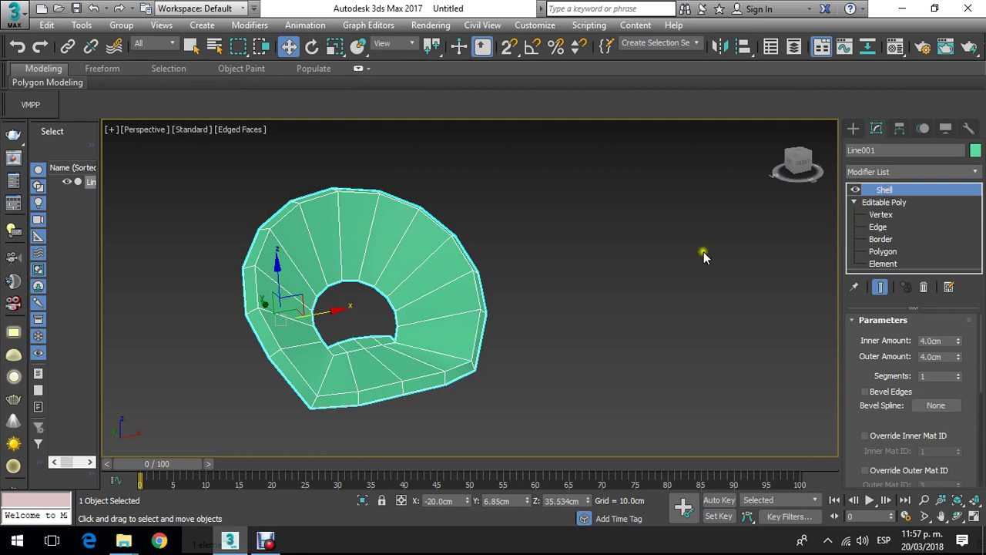
left_click(697, 255)
left_click(463, 269)
mouse_move(324, 310)
left_mouse_down("shift")
mouse_move(673, 260)
mouse_move(663, 258)
left_mouse_up("shift")
left_click(495, 331)
left_click(522, 341)
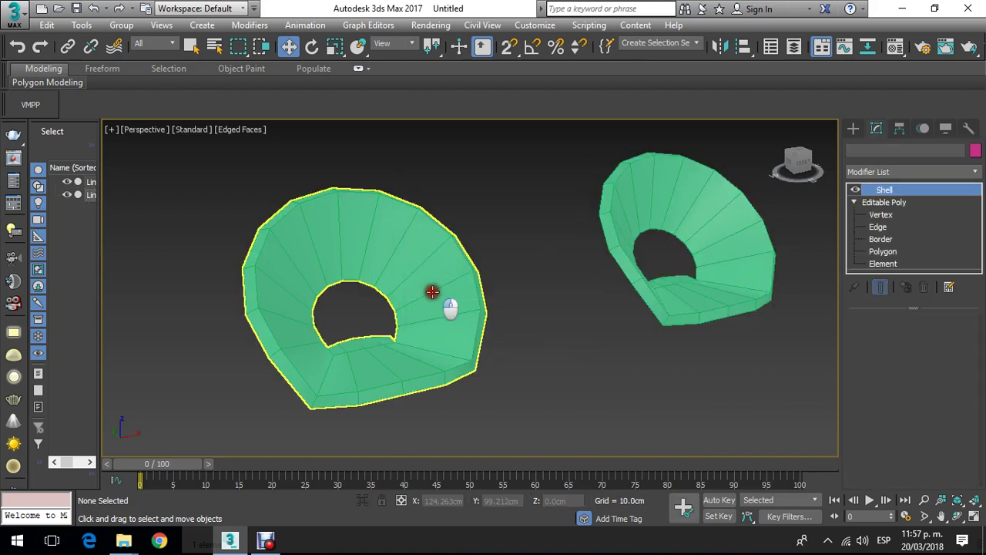
left_click(433, 291)
left_click(507, 290)
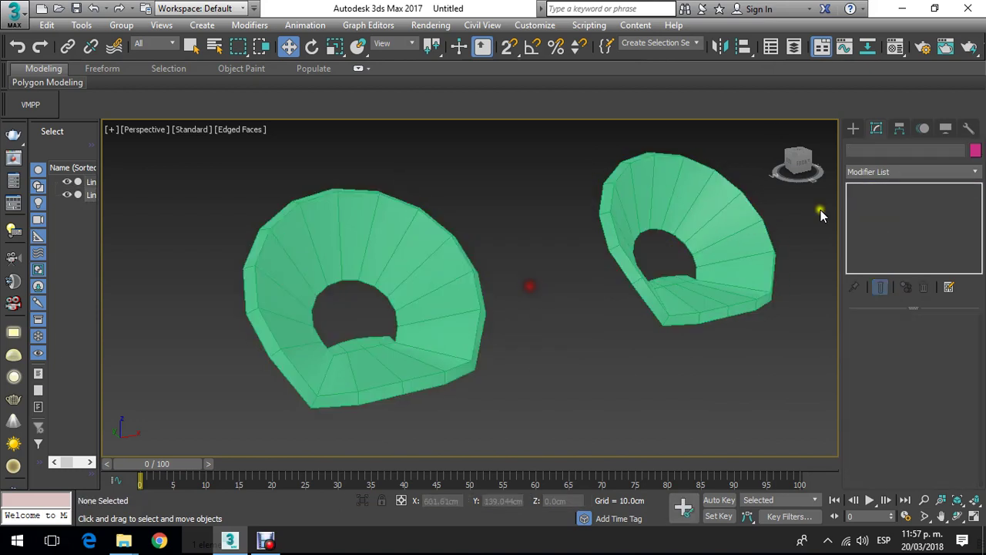
Step: Apply a TurboSmooth modifier with 3 iterations to the original ring
left_click(467, 267)
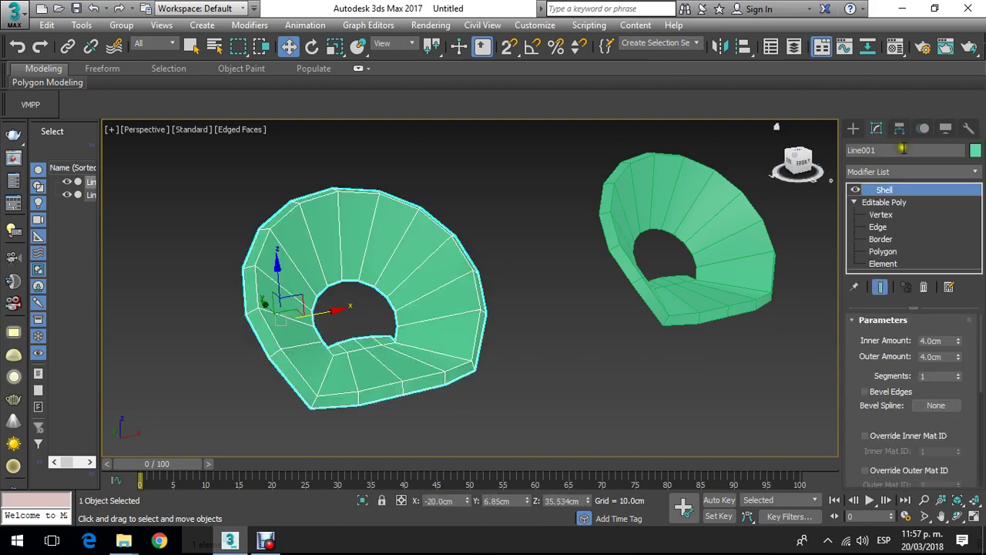
left_click(971, 174)
scroll(955, 363, "down", 10)
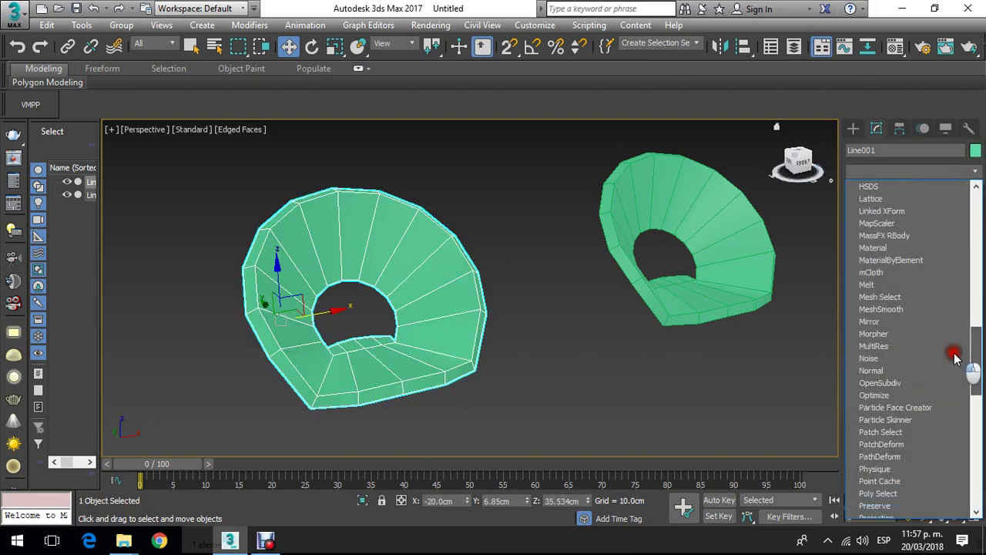
left_click_drag(975, 389, 975, 432)
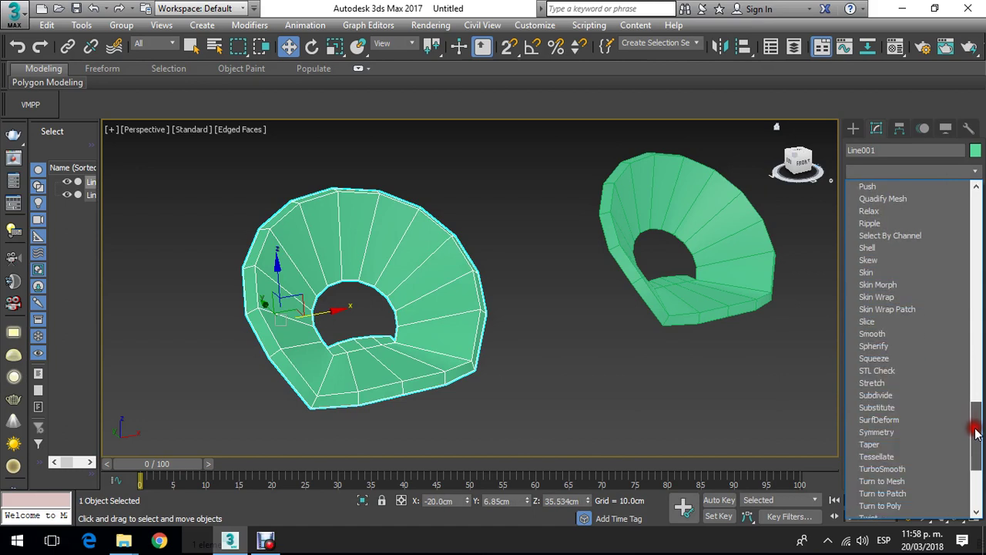
left_click(895, 471)
scroll(493, 303, "up", 4)
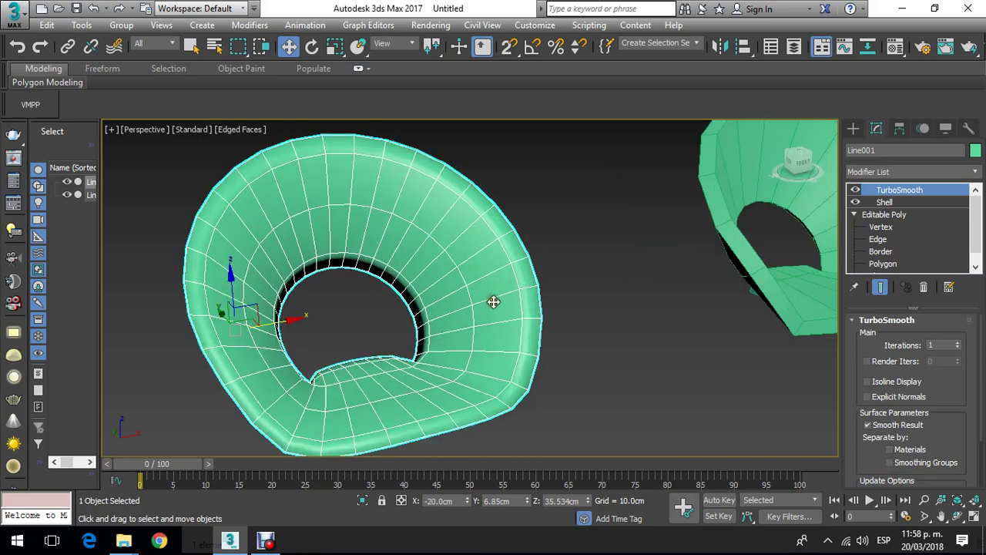
left_click(958, 343)
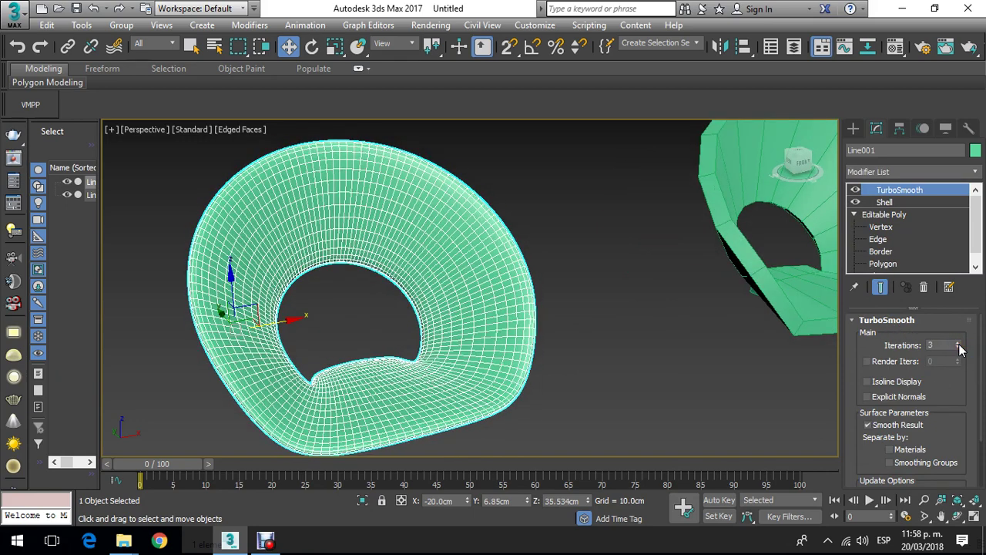
Step: Set the original ring's Shell inner and outer amounts to 6 cm, keeping TurboSmooth above it
left_click(884, 203)
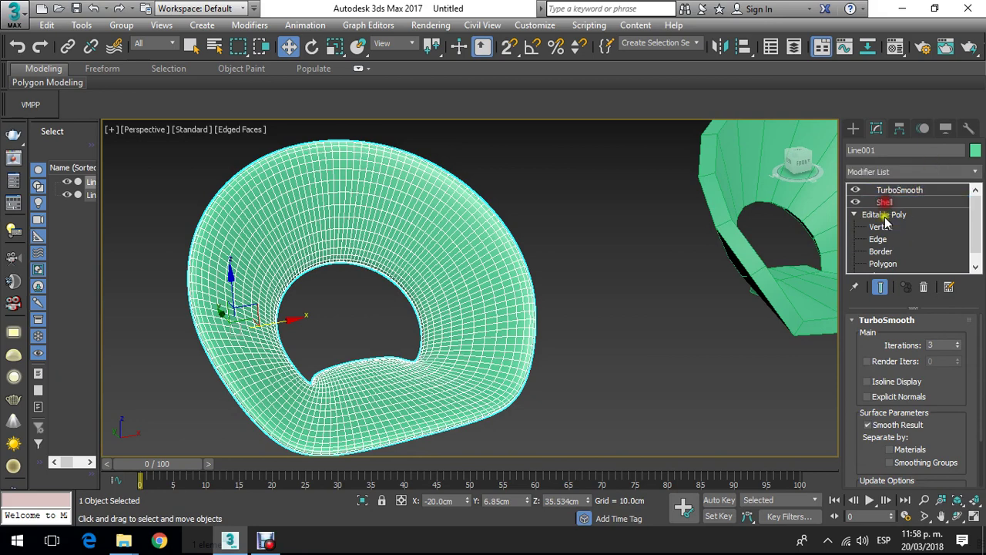
left_click_drag(946, 345, 903, 343)
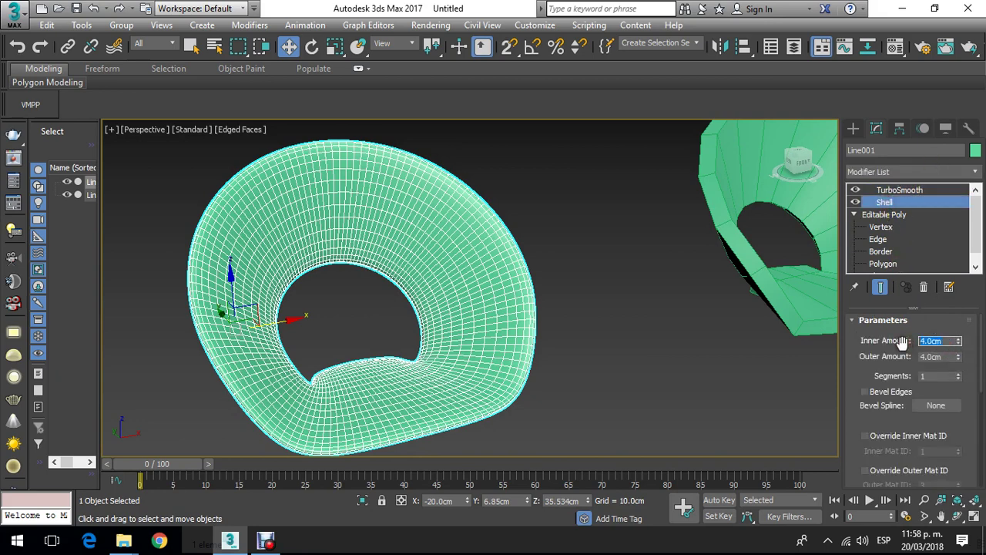
type("6")
key("Return")
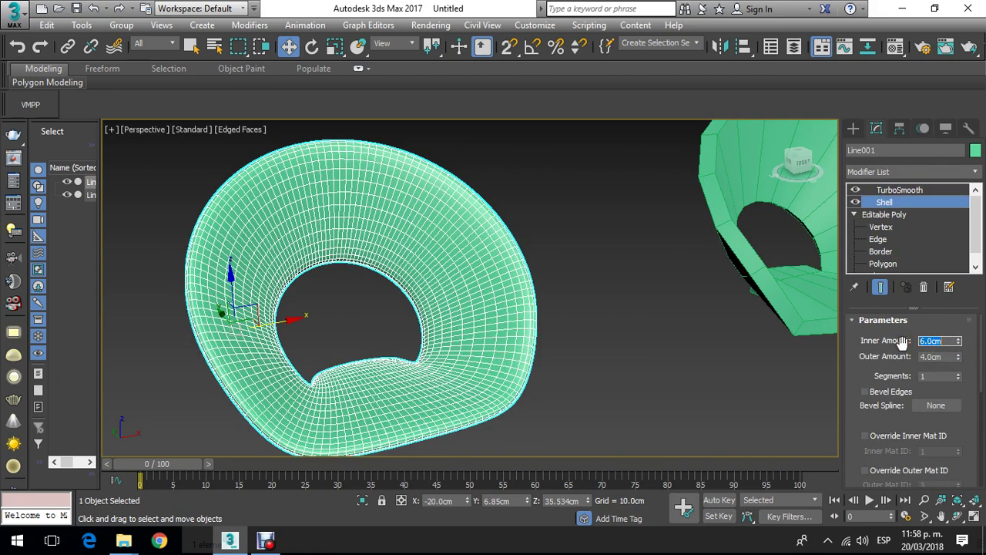
type("6")
key("Return")
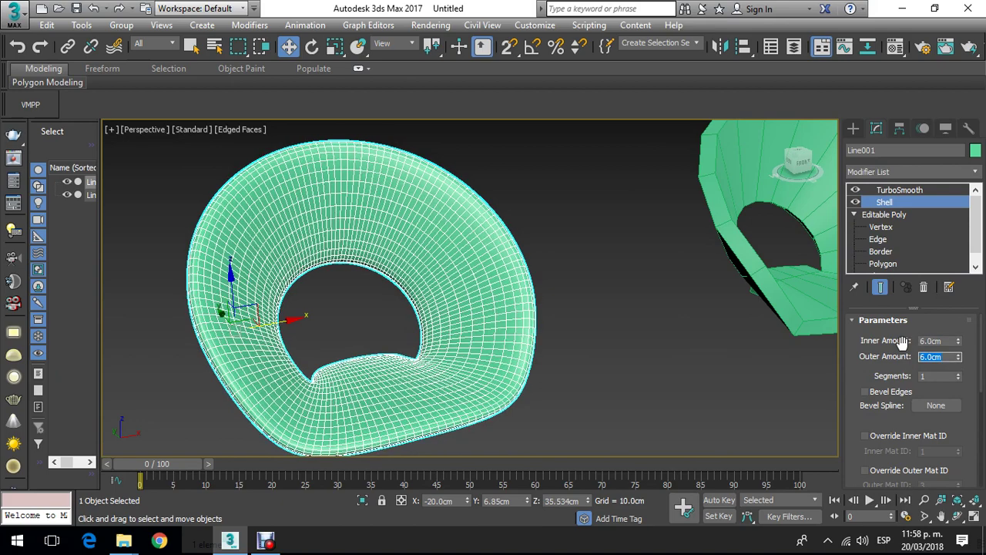
Step: Increase both the inner and outer Shell amounts of the original ring to 8 cm
left_click(957, 516)
left_click_drag(467, 292, 493, 293)
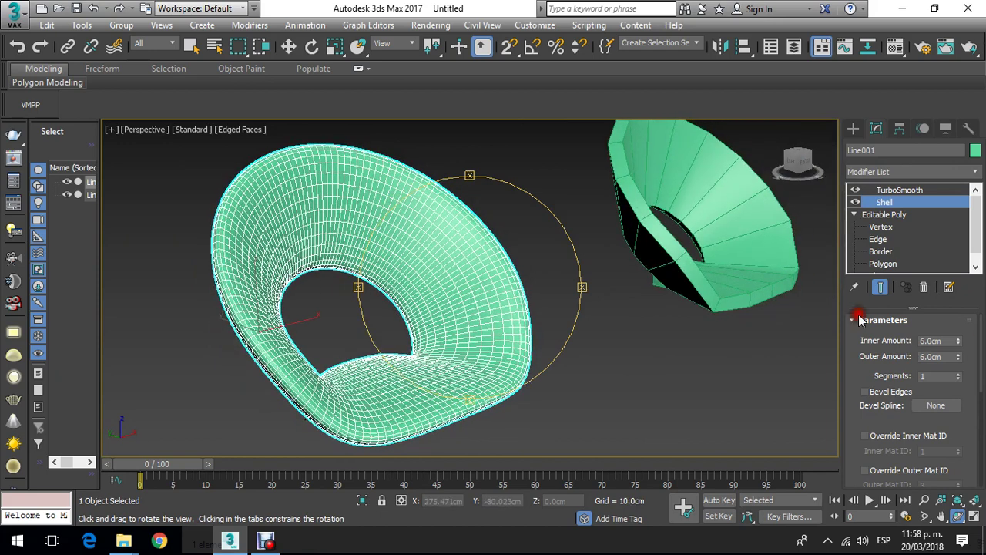
left_click(944, 340)
type("5")
key("Return")
type("8")
key("Return")
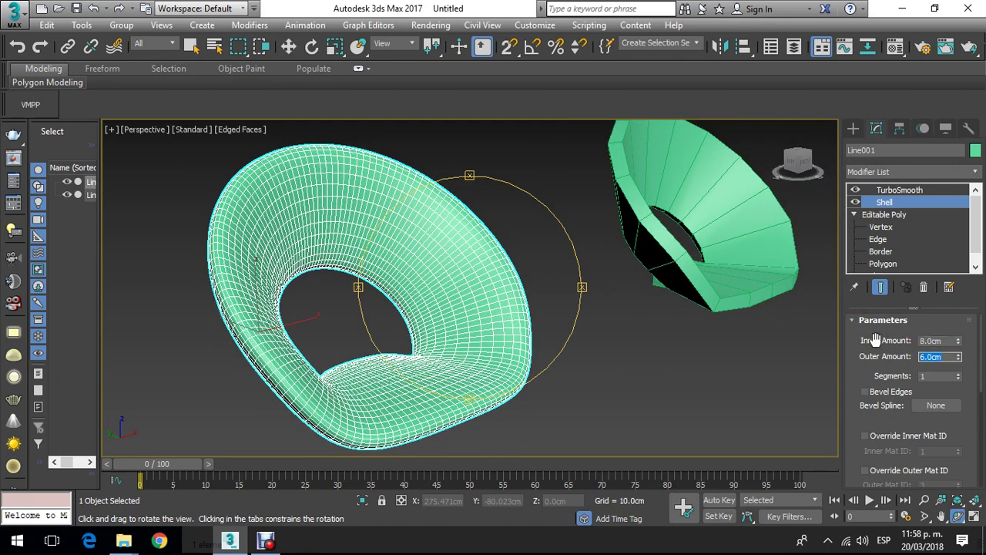
type("8")
key("Return")
Step: Thicken the original ring further by setting its Shell inner and outer amounts to 10 cm
left_click_drag(555, 284, 520, 282)
scroll(477, 286, "up", 5)
middle_click_drag(434, 293, 517, 289)
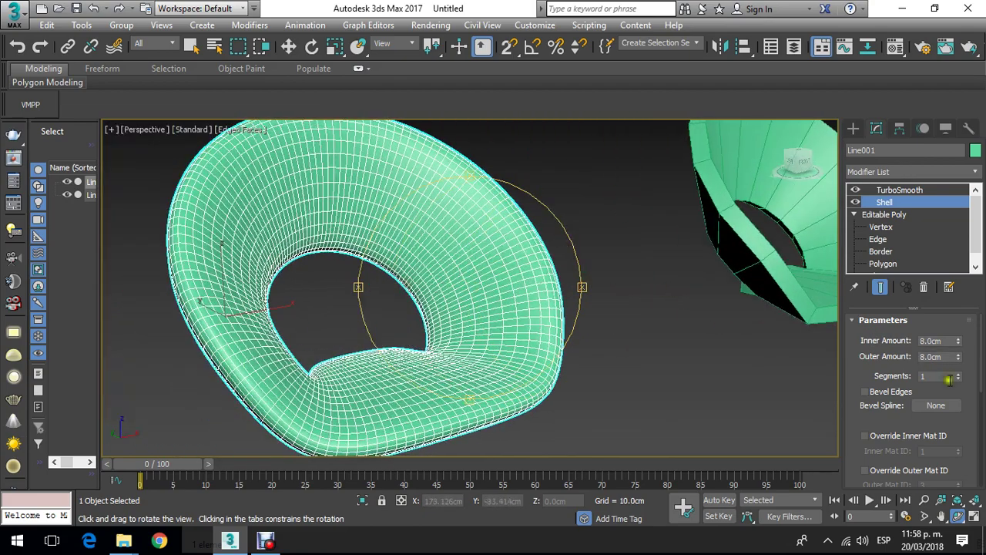
double_click(943, 342)
type("3")
key("Return")
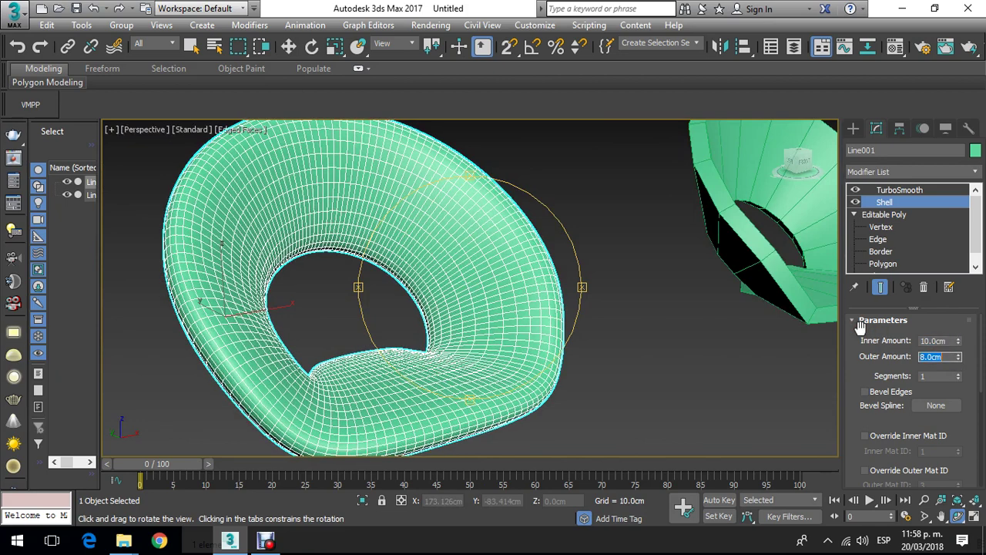
key("Return")
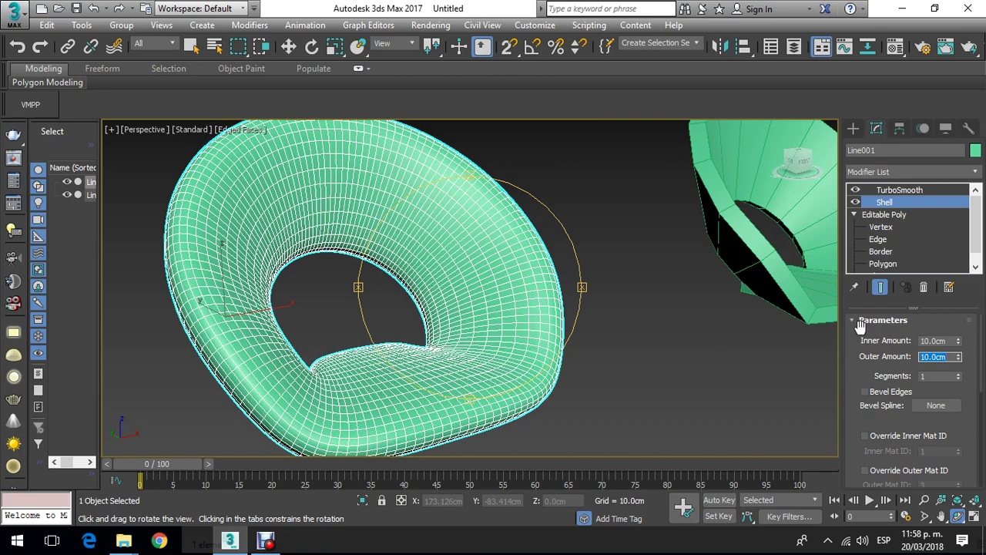
Step: Move the unsmoothed ring copy farther along X, away from the smoothed original
left_click_drag(592, 244, 354, 143)
left_click(288, 46)
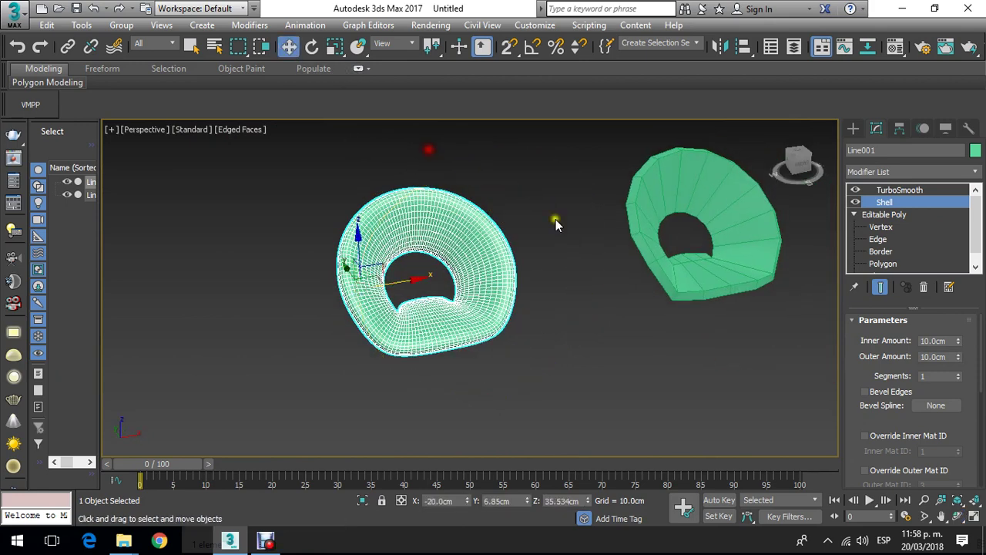
left_click(557, 221)
left_click(727, 220)
middle_click_drag(726, 221, 604, 244)
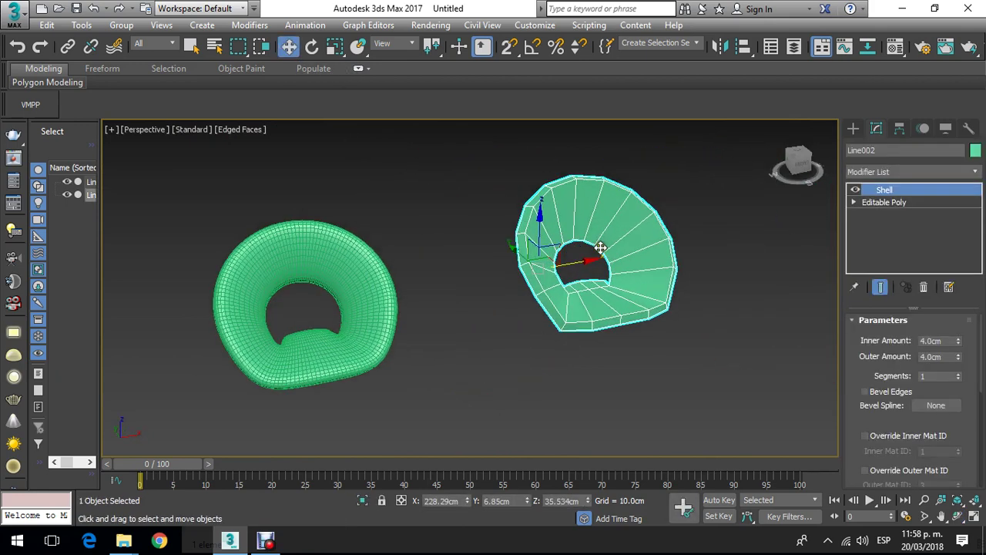
scroll(600, 246, "down", 3)
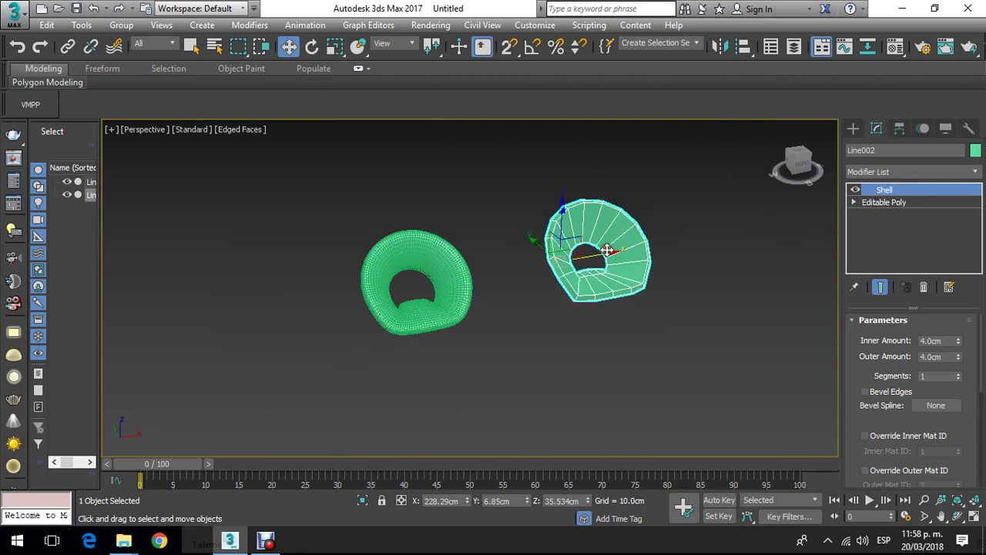
left_click_drag(608, 251, 663, 256)
Step: Examine the thickened, smoothed ring up close and from farther away, both selected and unselected
left_click(506, 260)
scroll(460, 301, "up", 4)
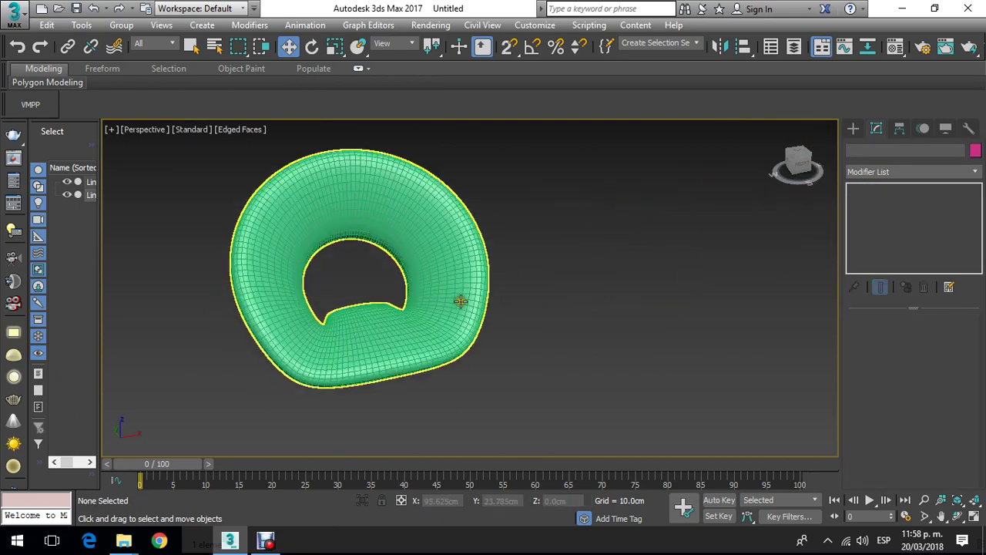
scroll(466, 302, "up", 1)
left_click(418, 309)
scroll(427, 312, "down", 5)
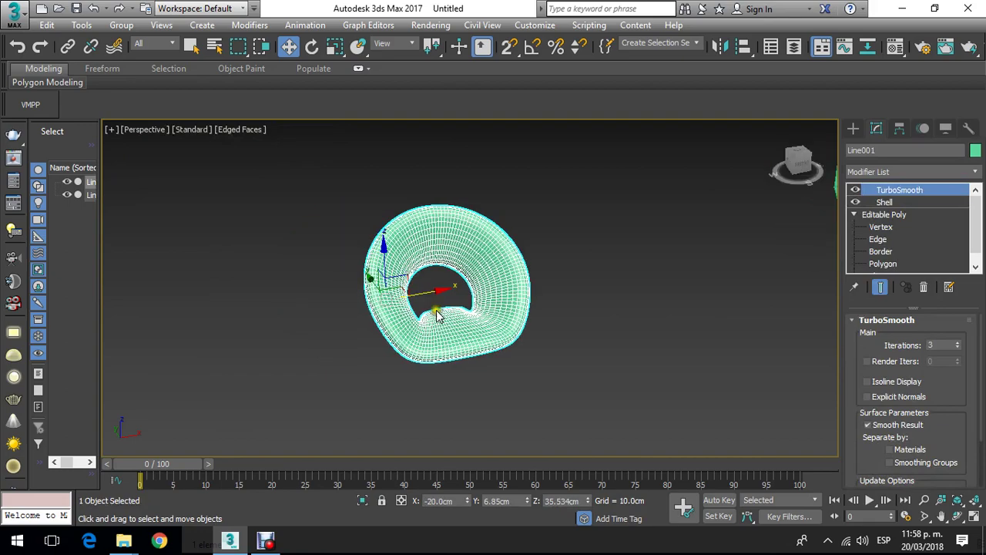
scroll(621, 349, "up", 5)
left_click(685, 352)
scroll(662, 347, "down", 5)
scroll(522, 318, "up", 2)
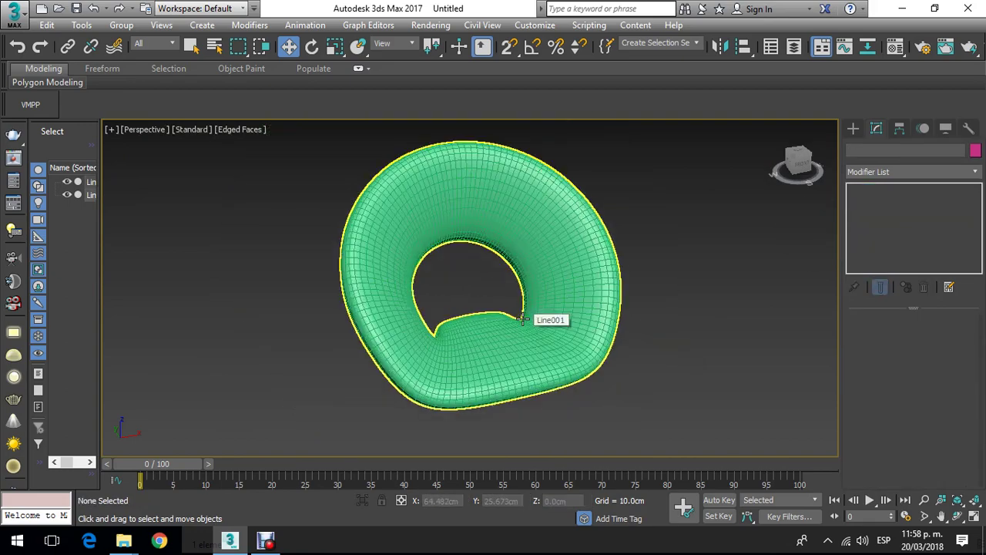
Step: Switch to the Front view and select the smoothed ring
key("f")
scroll(521, 305, "down", 5)
scroll(521, 305, "down", 3)
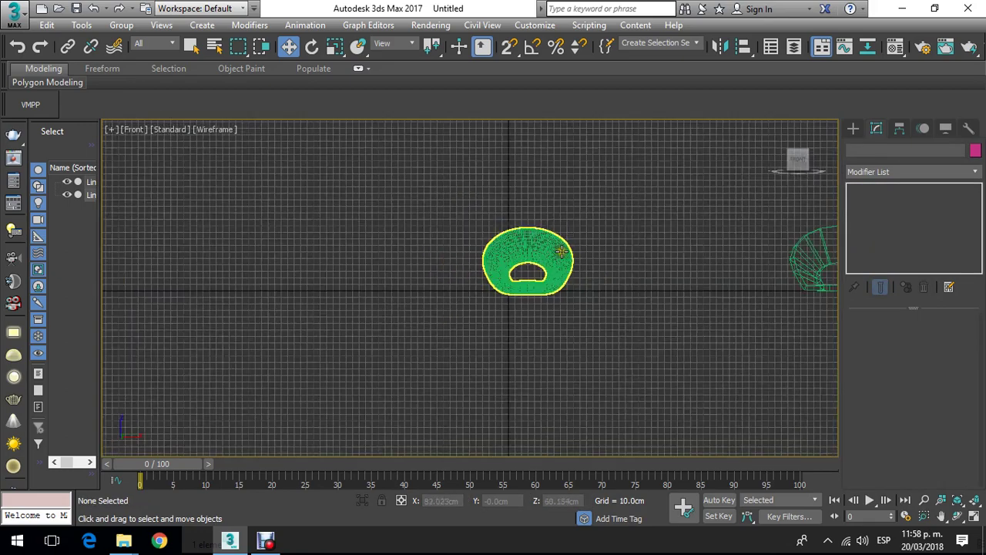
scroll(604, 210, "up", 3)
left_click(503, 296)
scroll(493, 289, "down", 1)
scroll(560, 282, "up", 1)
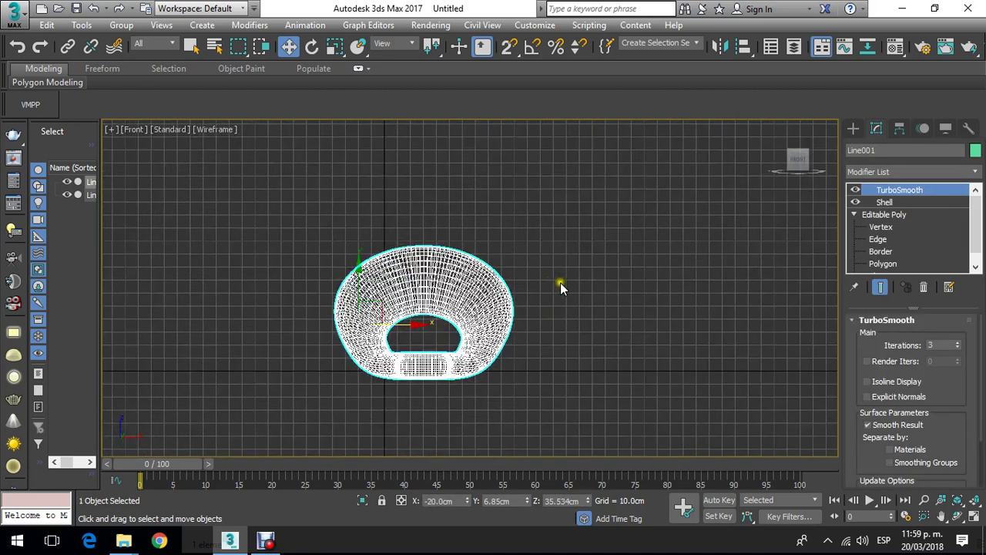
Step: Measure the smoothed ring's overall width and height with a temporary grid-snapped box drawn around it, and discard the box
left_click(853, 128)
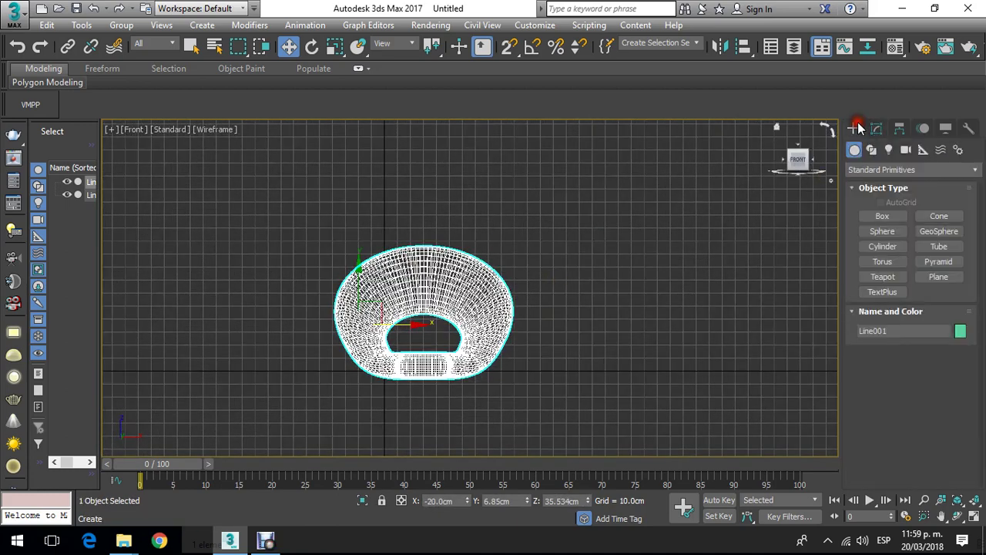
left_click(886, 217)
left_click(509, 46)
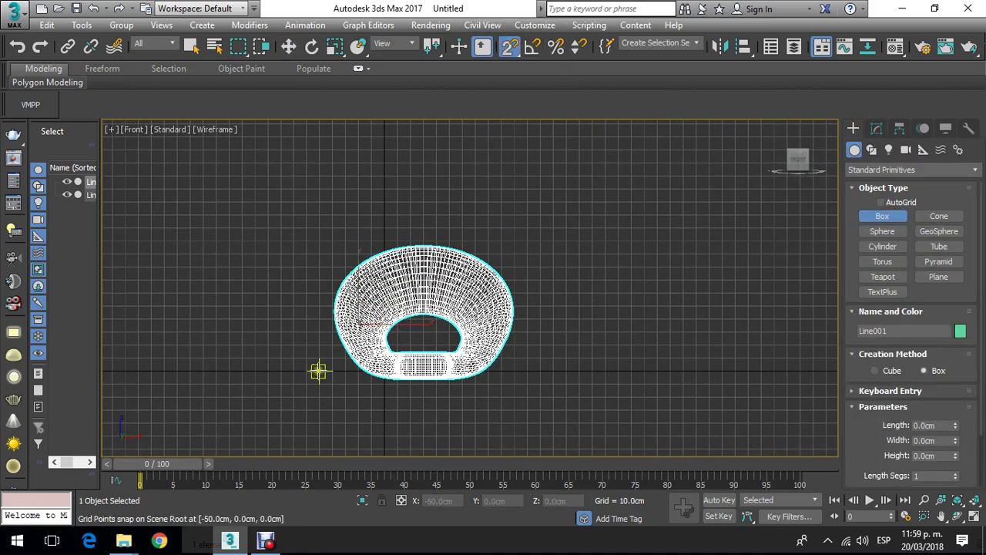
left_click_drag(332, 371, 516, 235)
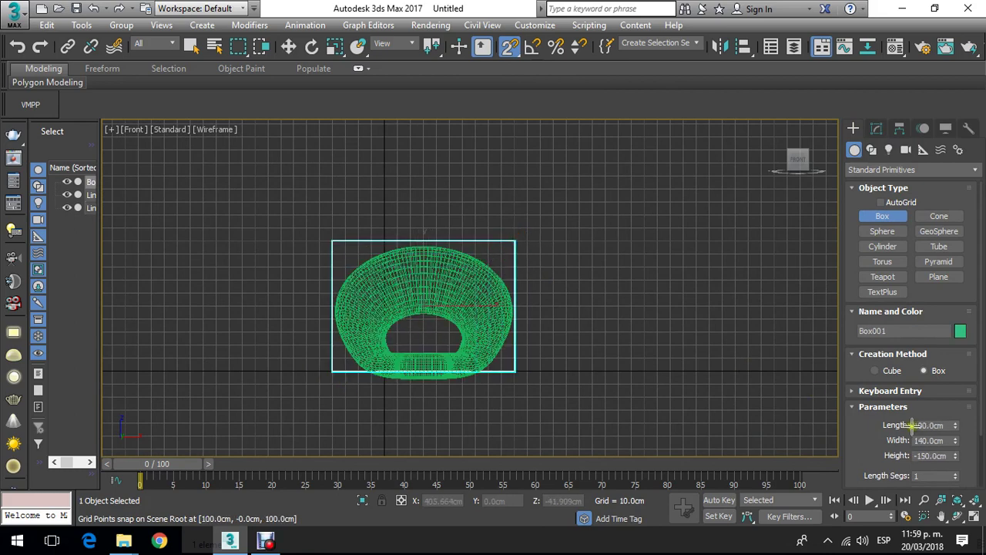
right_click(636, 298)
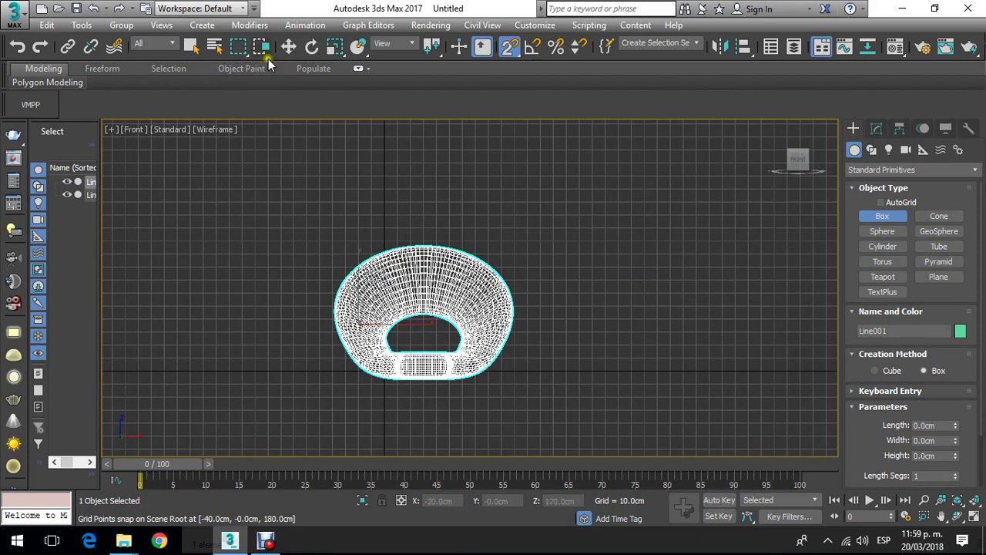
Step: Turn off snapping and scale the smoothed ring uniformly to about 57% in the Front view
left_click(288, 46)
left_click(588, 157)
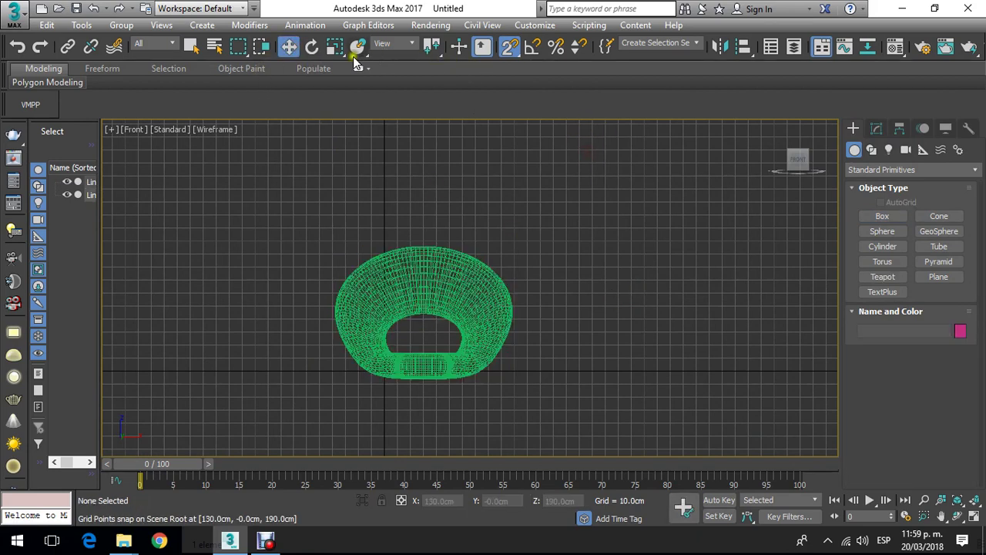
left_click(334, 47)
left_click(407, 254)
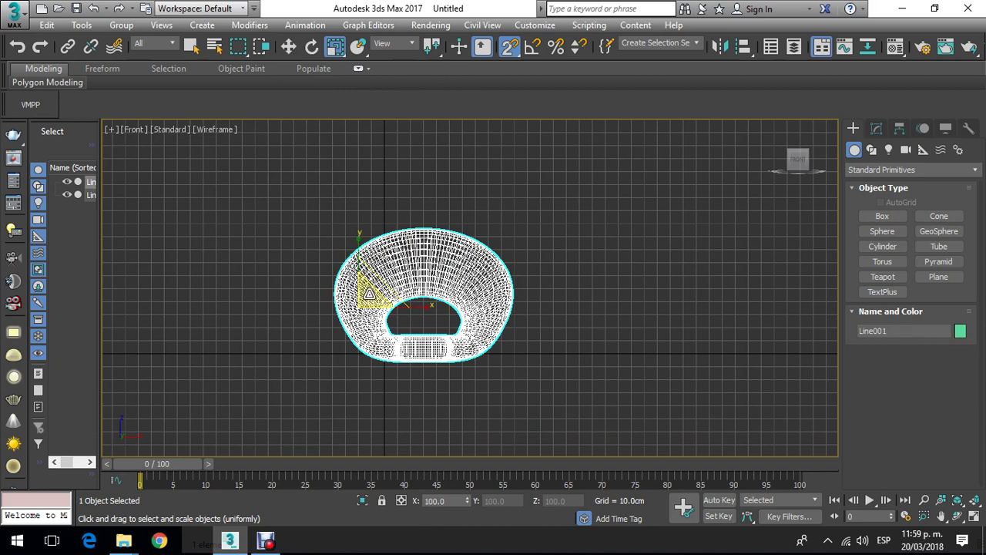
scroll(377, 285, "up", 5)
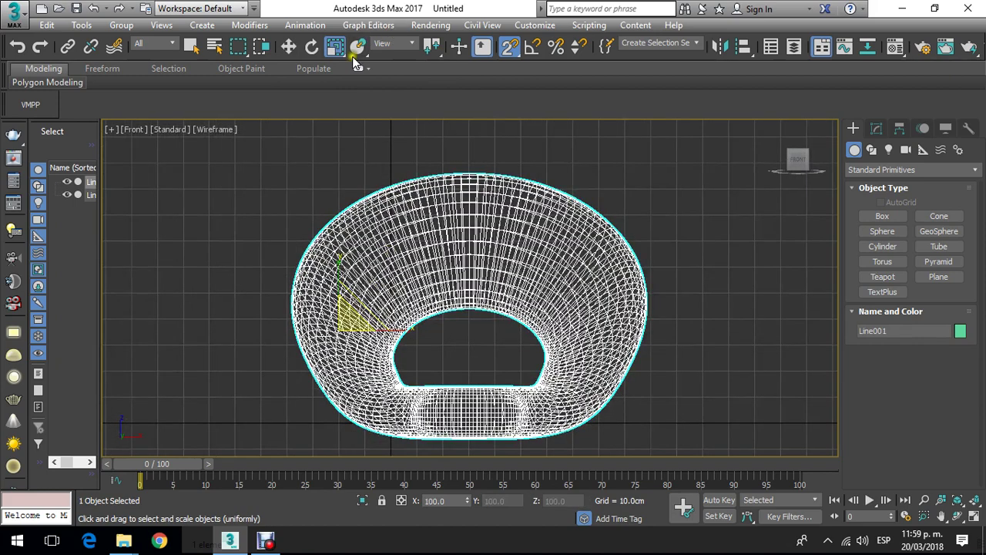
mouse_move(434, 58)
left_mouse_down()
mouse_move(435, 91)
mouse_move(433, 77)
left_mouse_up()
middle_click_drag(441, 270, 436, 242)
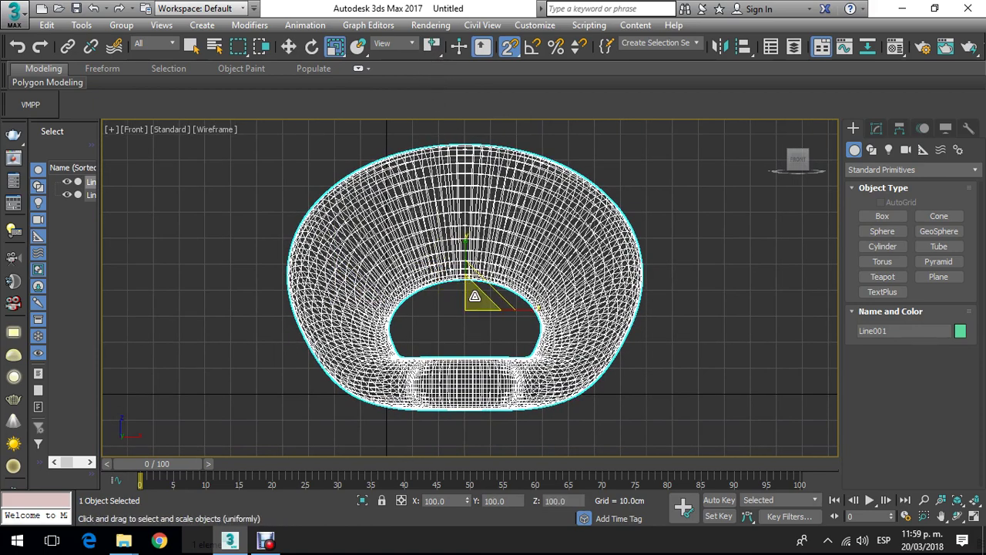
left_click(513, 47)
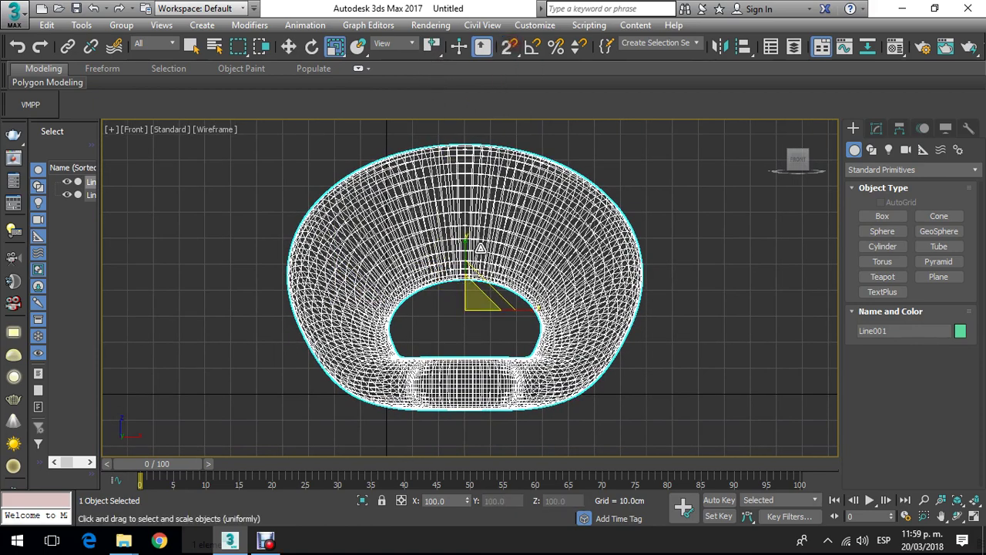
left_click_drag(473, 299, 444, 368)
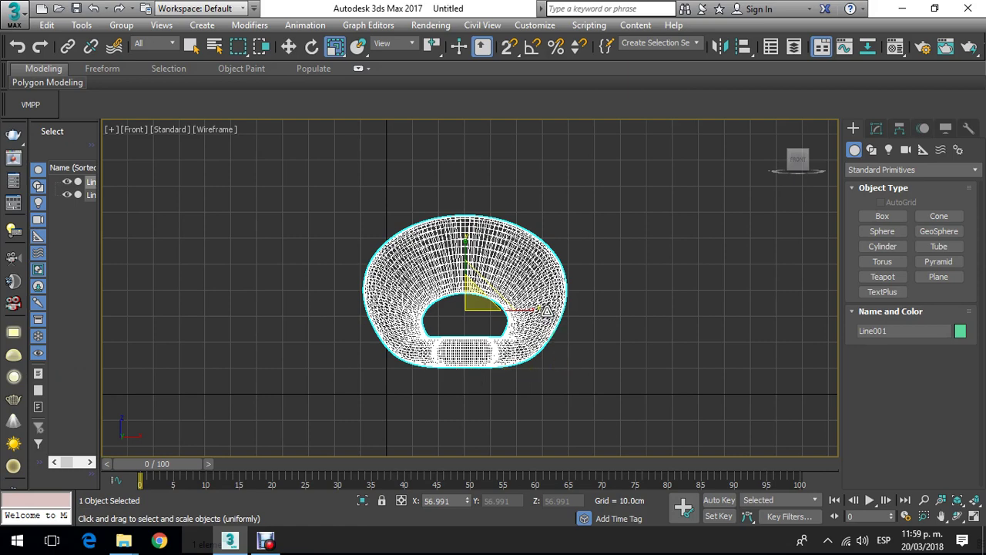
Step: Raise the scaled ring vertically to a Z position of about 64 cm in the Front view
middle_click_drag(411, 185, 403, 205)
left_click(288, 46)
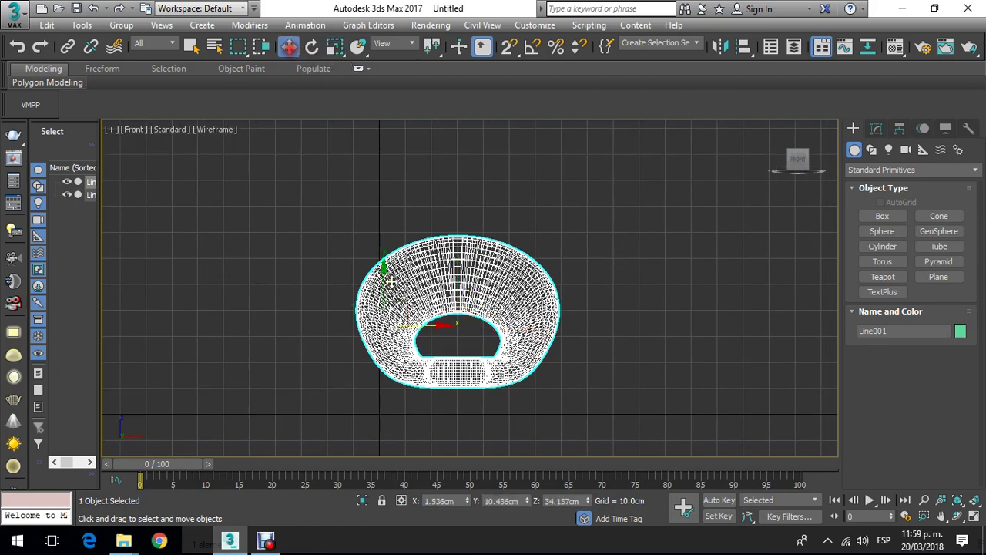
middle_click_drag(391, 282, 391, 232)
left_click_drag(381, 231, 417, 153)
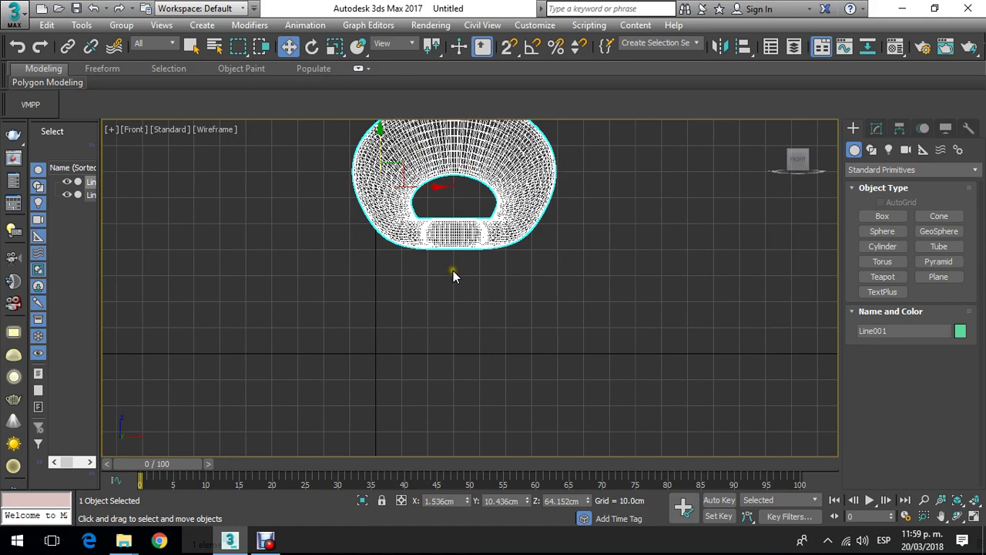
Step: Examine the scaled ring's opening and flat base in Perspective and Top views, from several angles and distances
key("p")
middle_click_drag(491, 303, 501, 315, "alt")
scroll(504, 268, "up", 4)
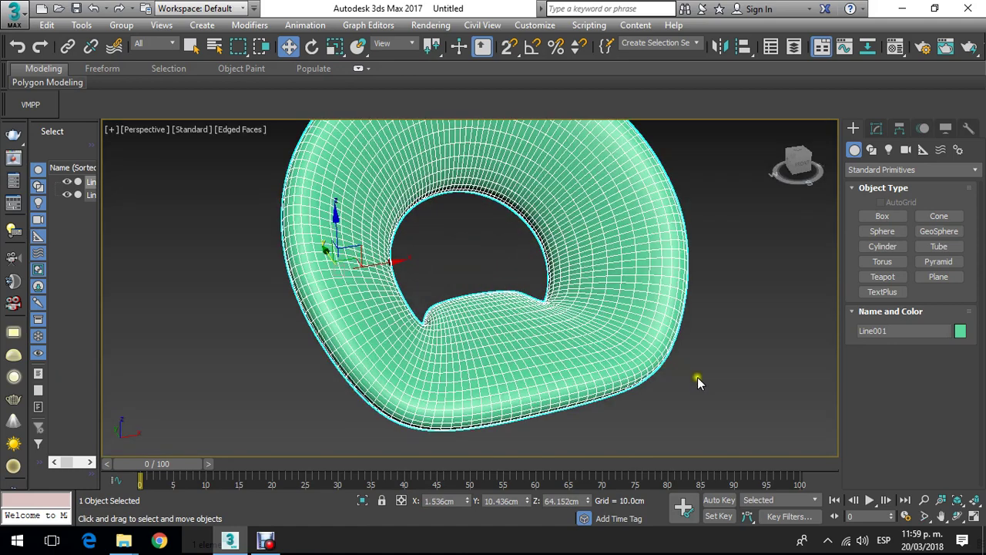
scroll(697, 377, "down", 2)
left_click(697, 377)
left_click(557, 301)
scroll(558, 301, "down", 3)
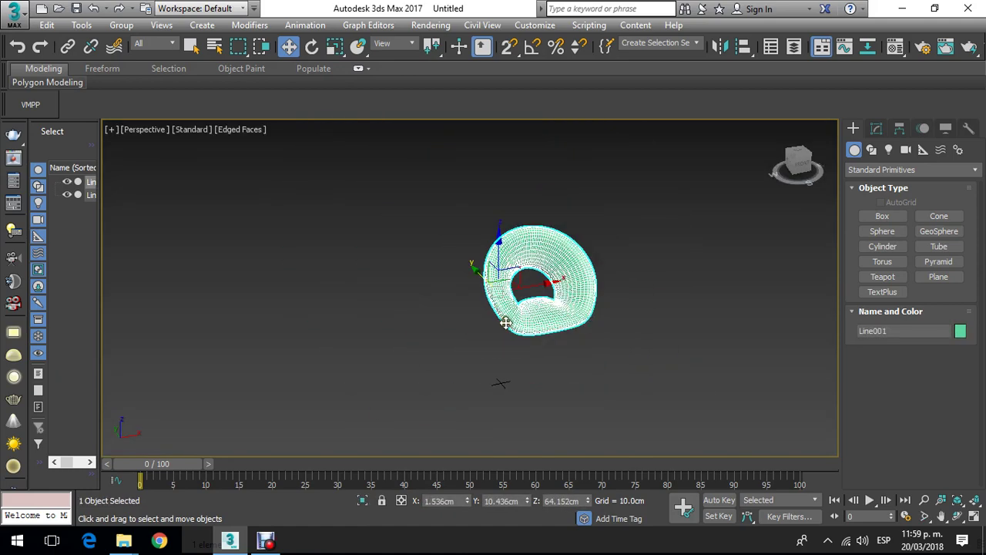
middle_click_drag(505, 322, 574, 303, "alt")
scroll(571, 300, "up", 4)
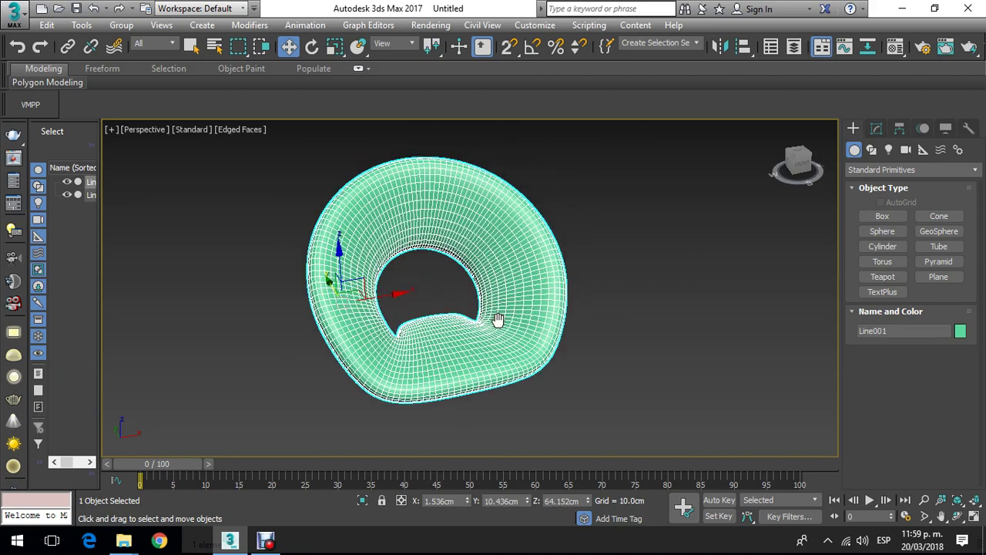
key("t")
middle_click_drag(498, 310, 456, 298)
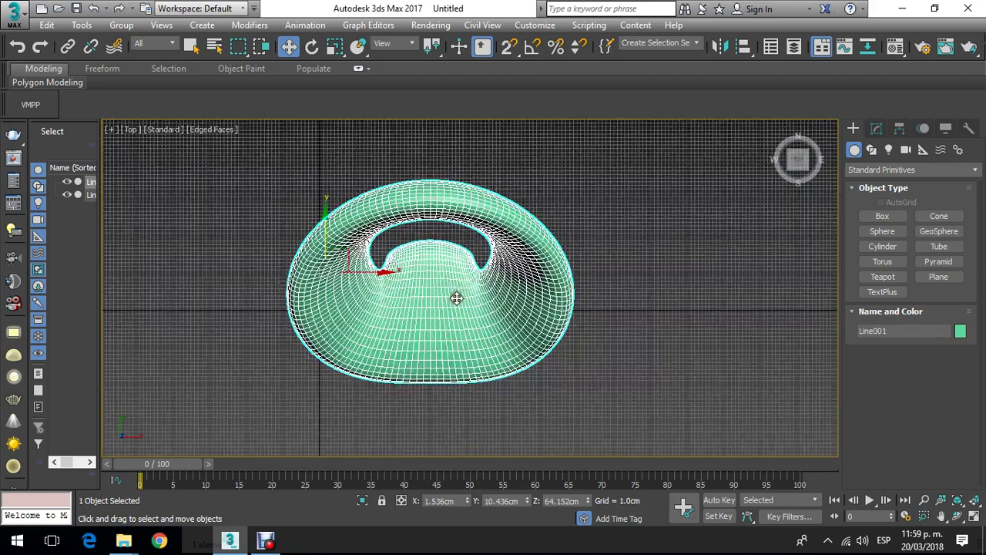
key("p")
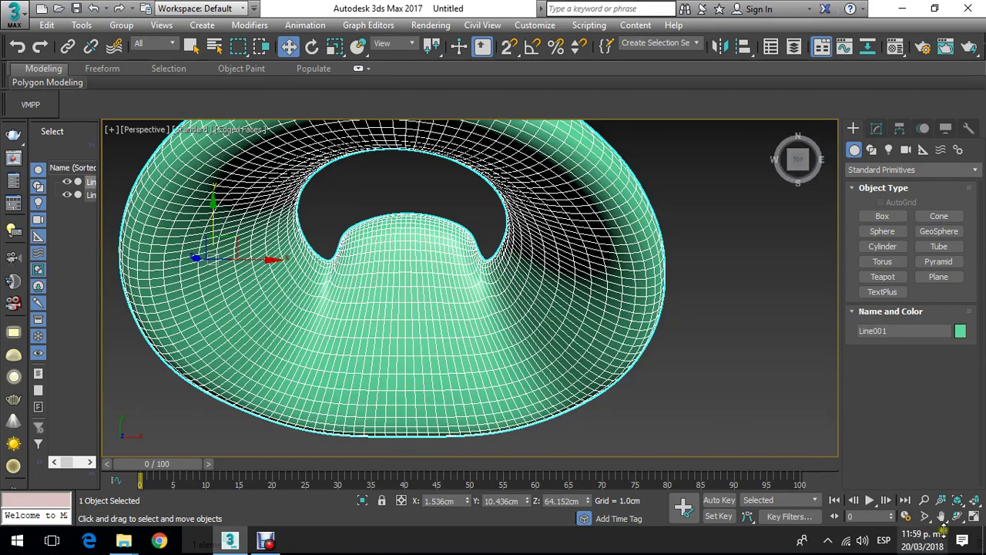
left_click(958, 517)
left_click_drag(412, 287, 328, 341)
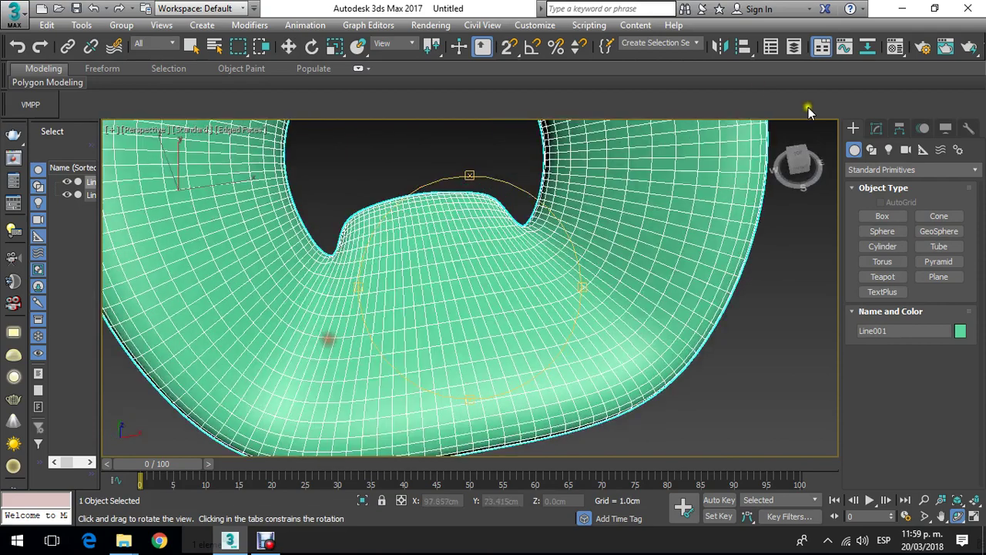
left_click(288, 46)
key("t")
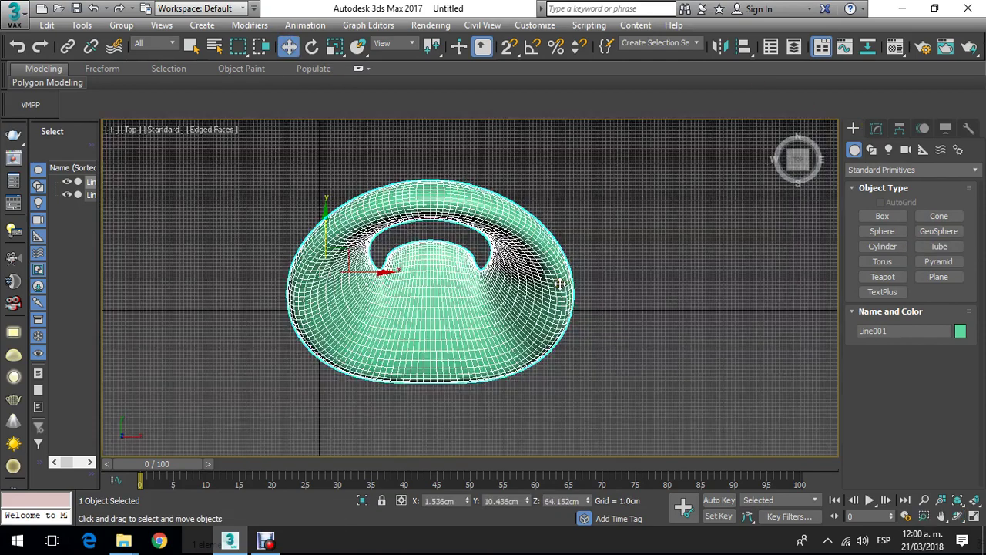
scroll(470, 261, "up", 2)
Step: At the Editable Poly's vertex level, select the five vertices on the flat base's back edge and move them backward along Y
left_click(876, 129)
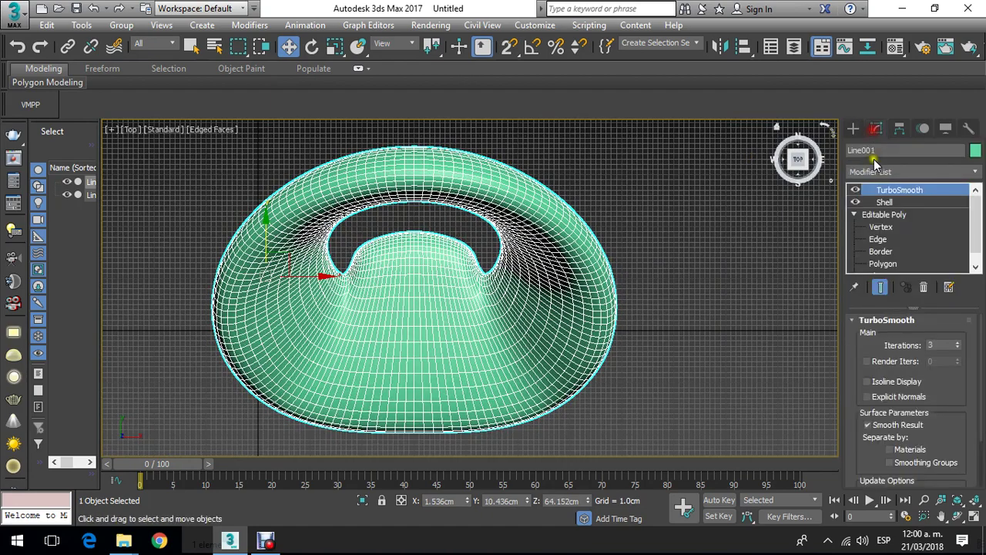
left_click(880, 228)
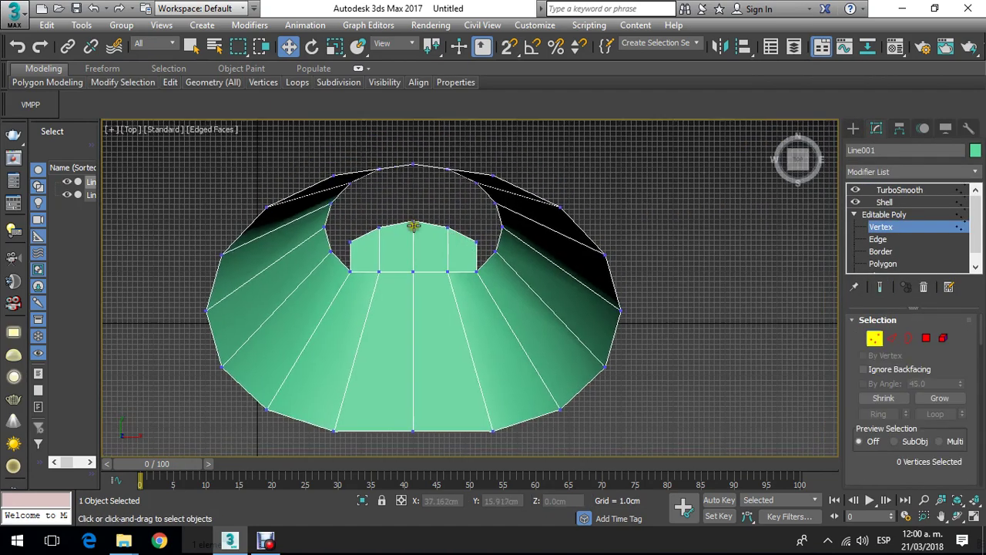
scroll(381, 222, "up", 2)
left_click_drag(301, 201, 573, 288)
left_click_drag(437, 219, 432, 185)
Step: Compare the base's side profile in the Left view at the vertex, Shell and TurboSmooth levels of the modifier stack
key("l")
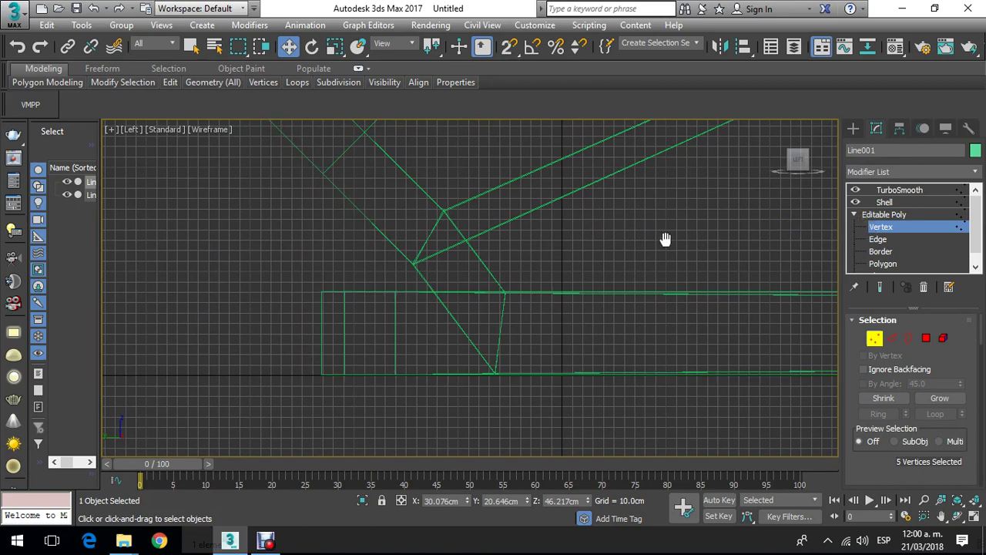
scroll(659, 231, "down", 6)
scroll(619, 230, "up", 8)
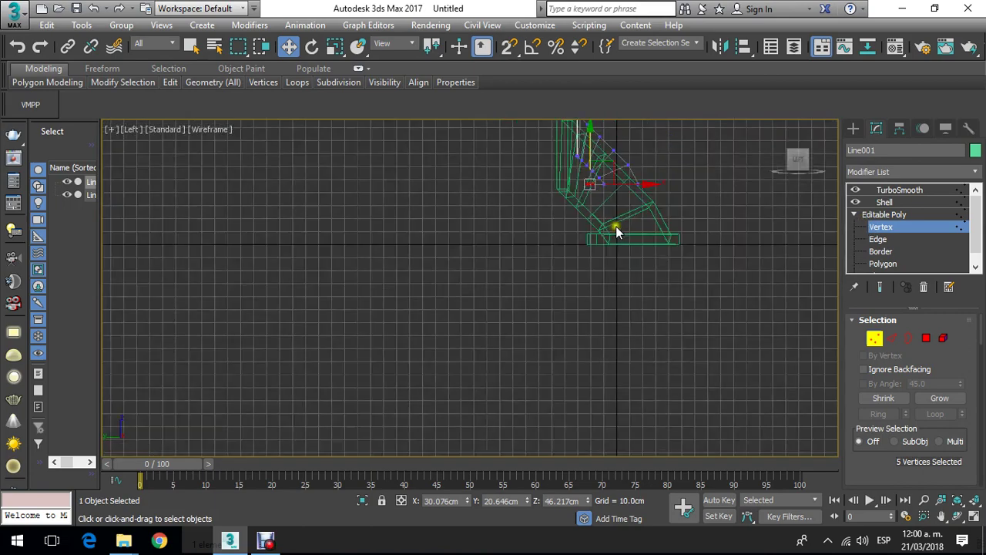
scroll(587, 165, "up", 2)
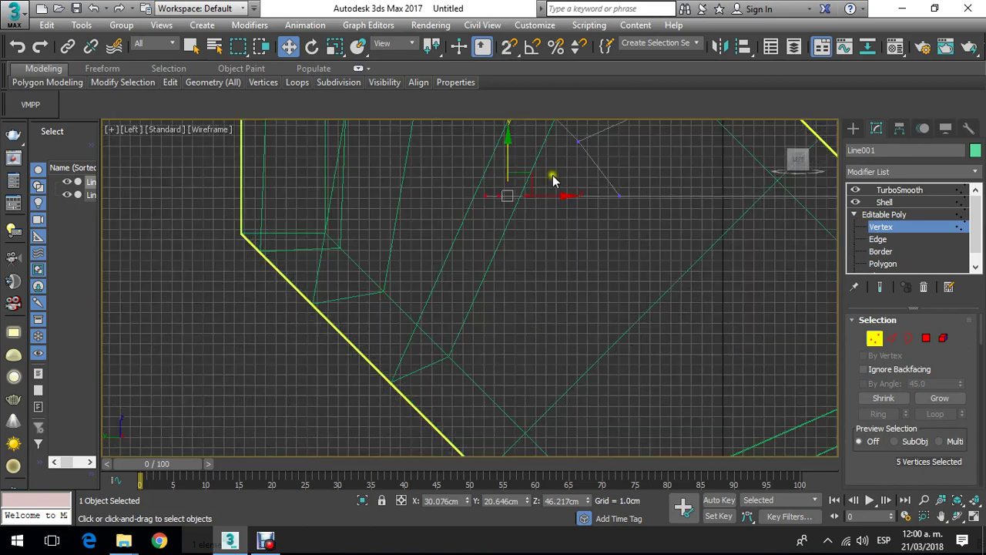
left_click(900, 190)
middle_click_drag(647, 201, 574, 270)
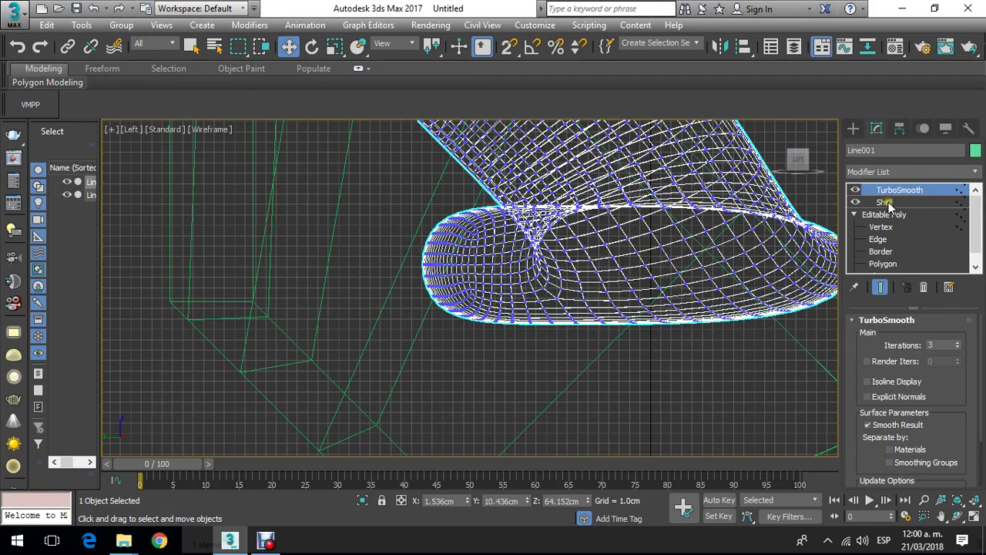
left_click(886, 215)
left_click(887, 225)
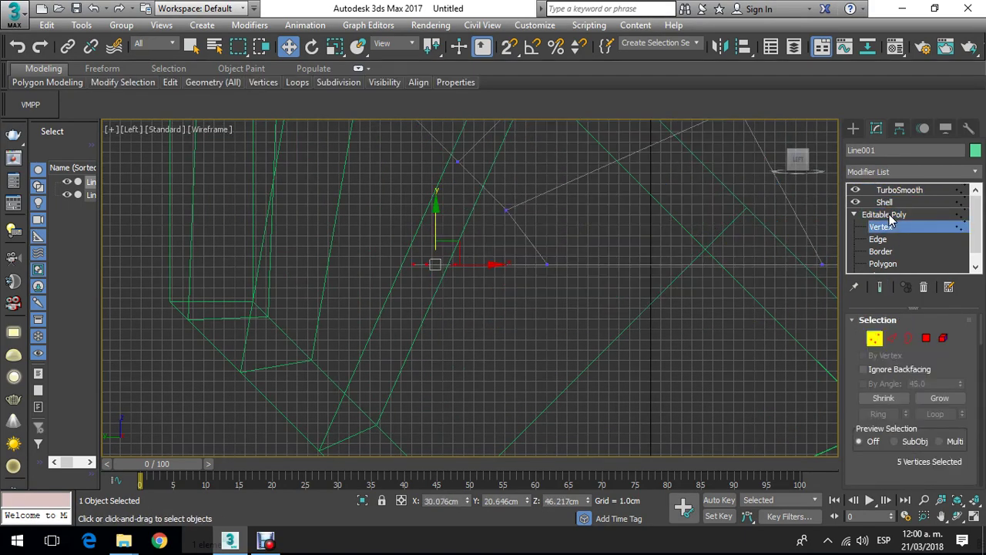
left_click(900, 190)
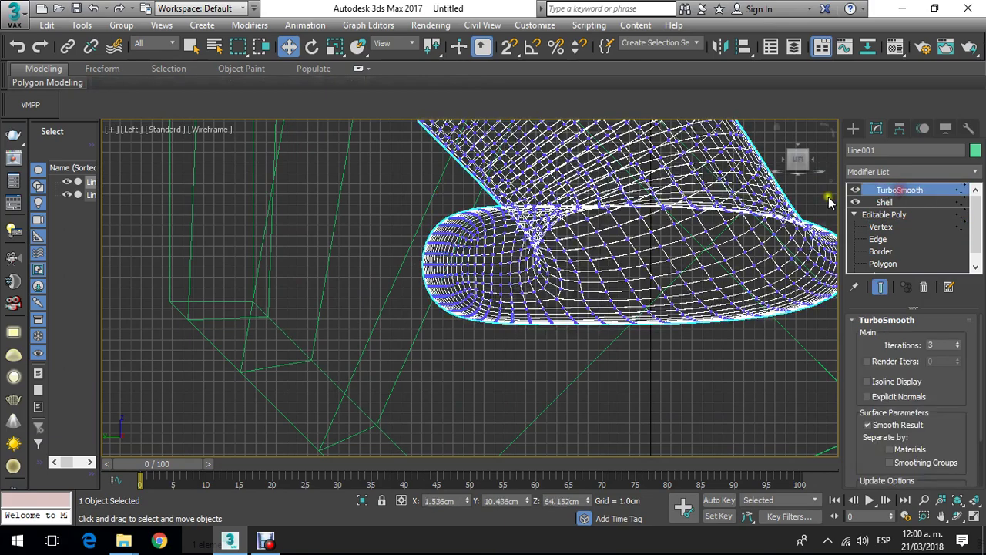
left_click(911, 203)
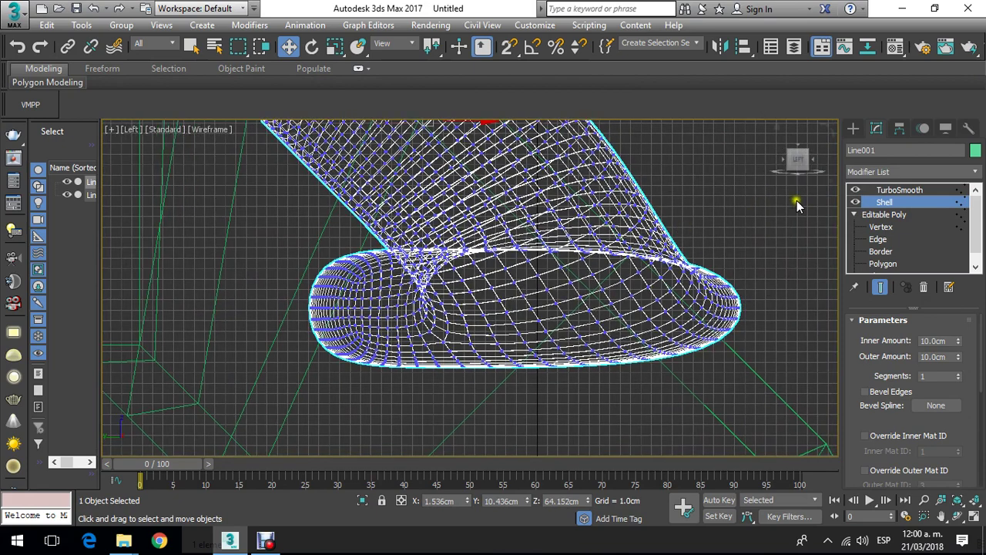
Step: Remove the TurboSmooth modifier from the ring and check the unsmoothed, thickened base in the Left view
left_click(897, 189)
left_click(928, 287)
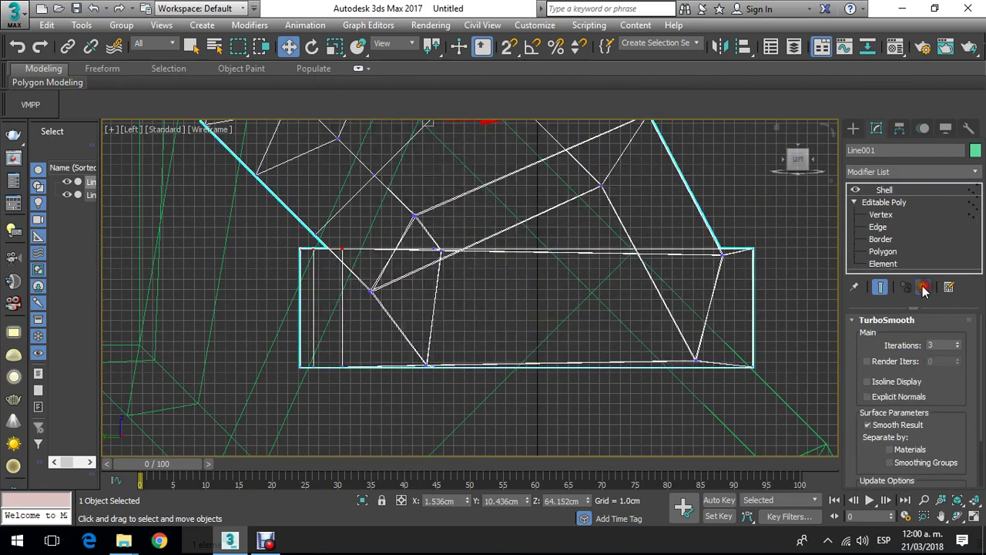
left_click(779, 207)
scroll(709, 227, "down", 3)
scroll(619, 233, "up", 3)
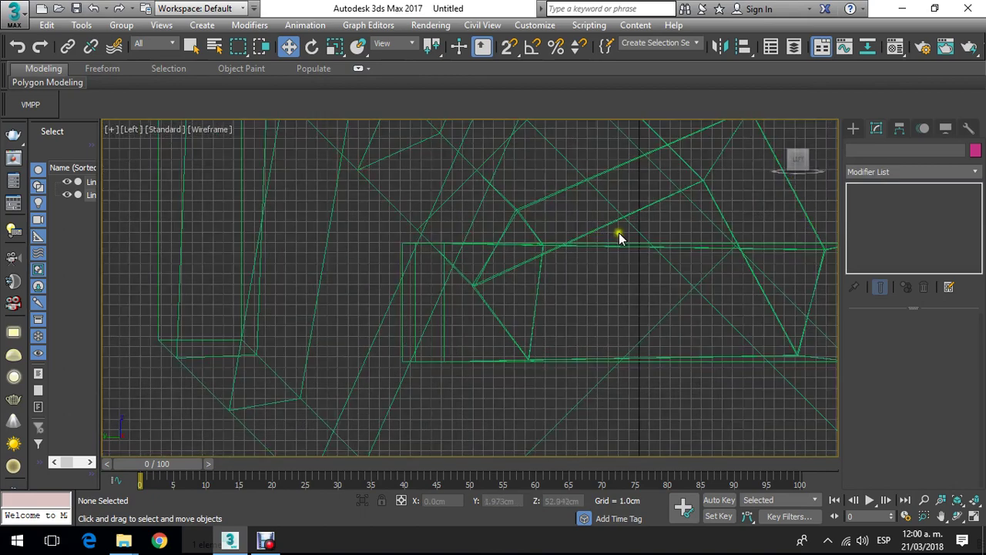
left_click(619, 224)
scroll(619, 222, "down", 2)
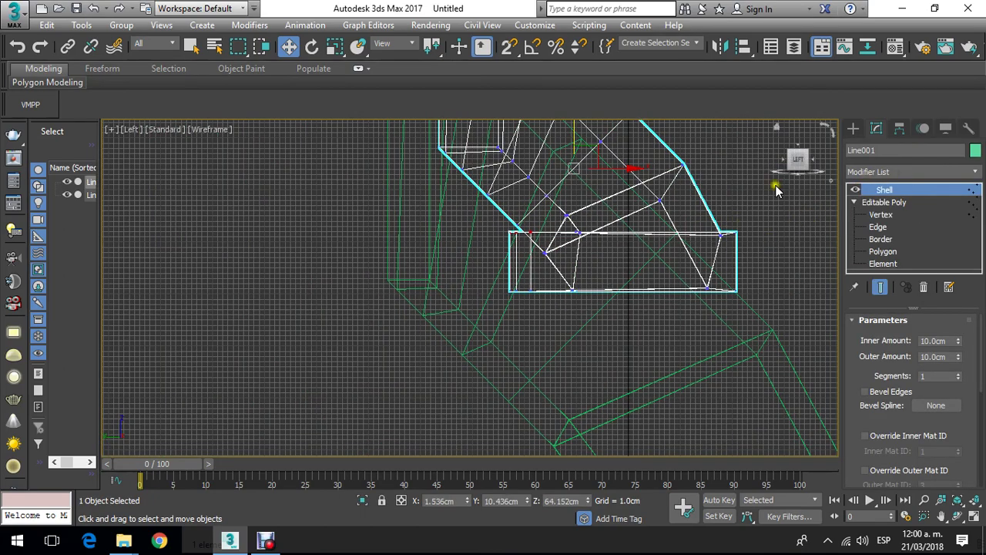
left_click(740, 194)
middle_click_drag(740, 194, 594, 238)
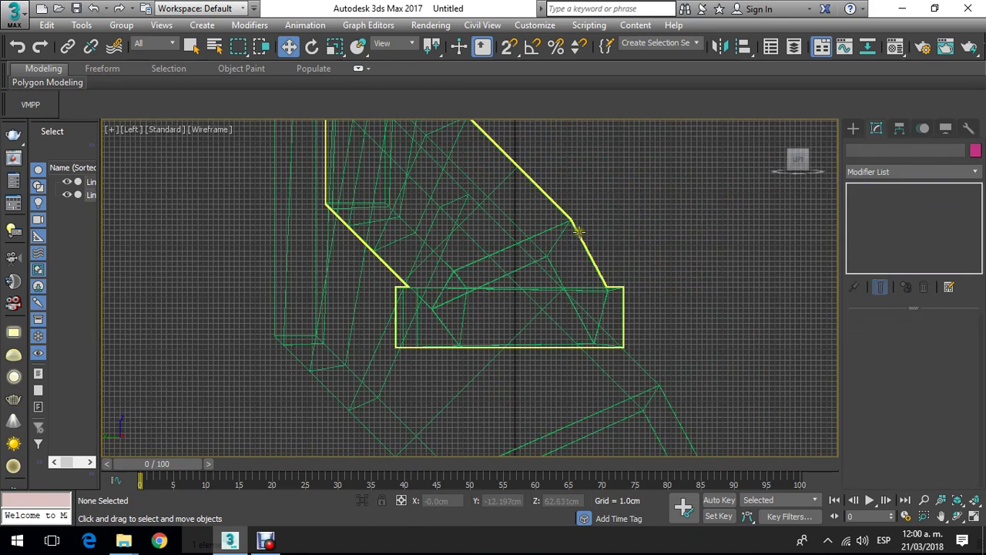
Step: Select the thickened ring and convert it to an Editable Poly, collapsing its Shell modifier
right_click(579, 231)
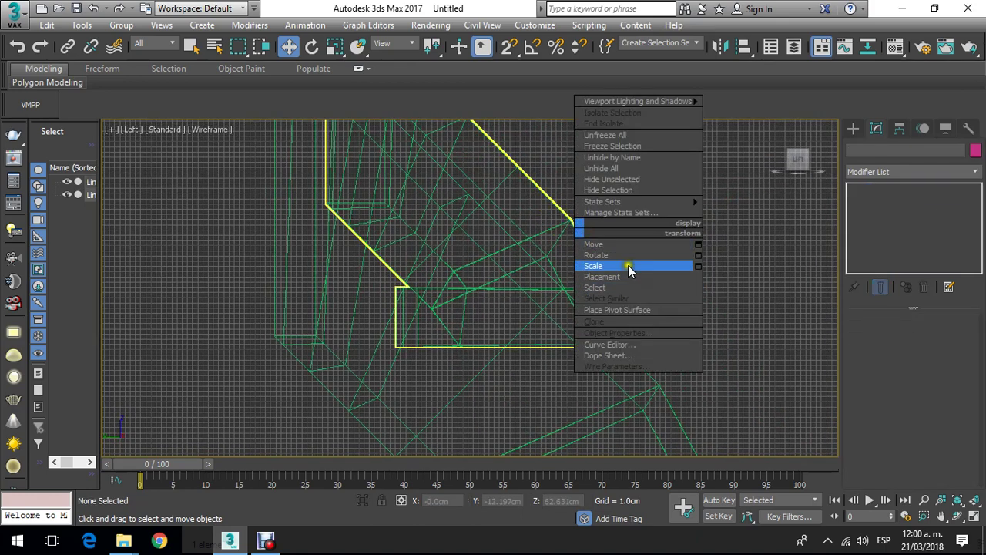
left_click(568, 194)
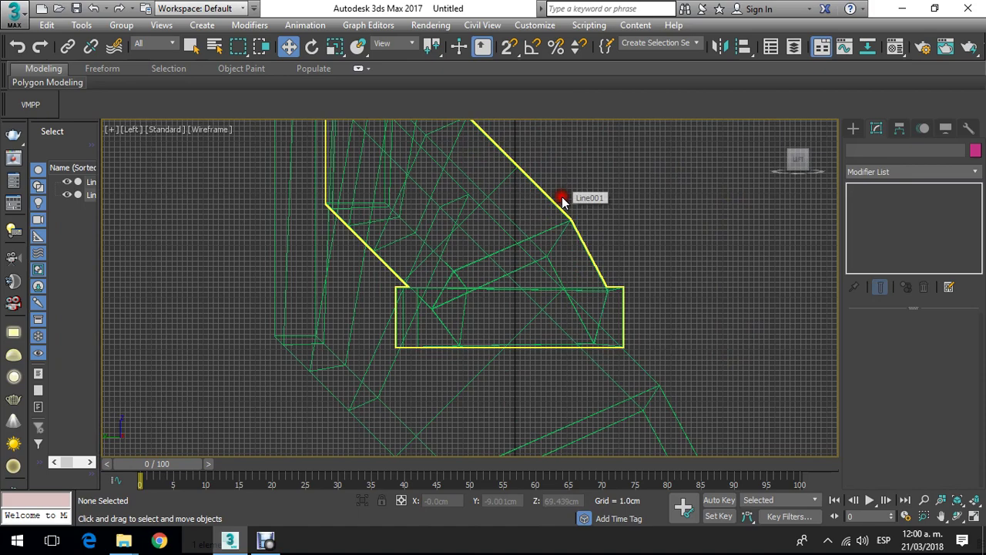
left_click(570, 247)
right_click(577, 254)
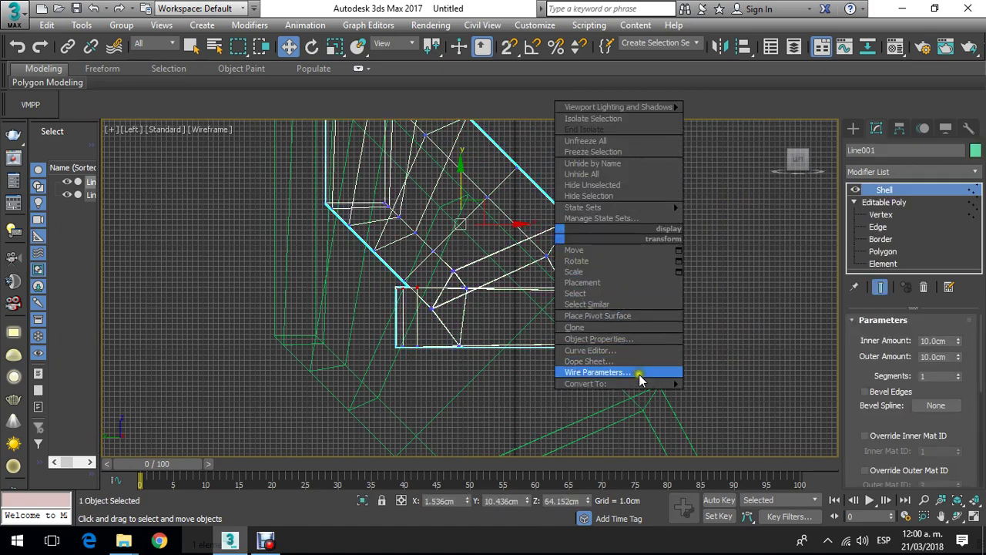
mouse_move(622, 384)
left_click(751, 396)
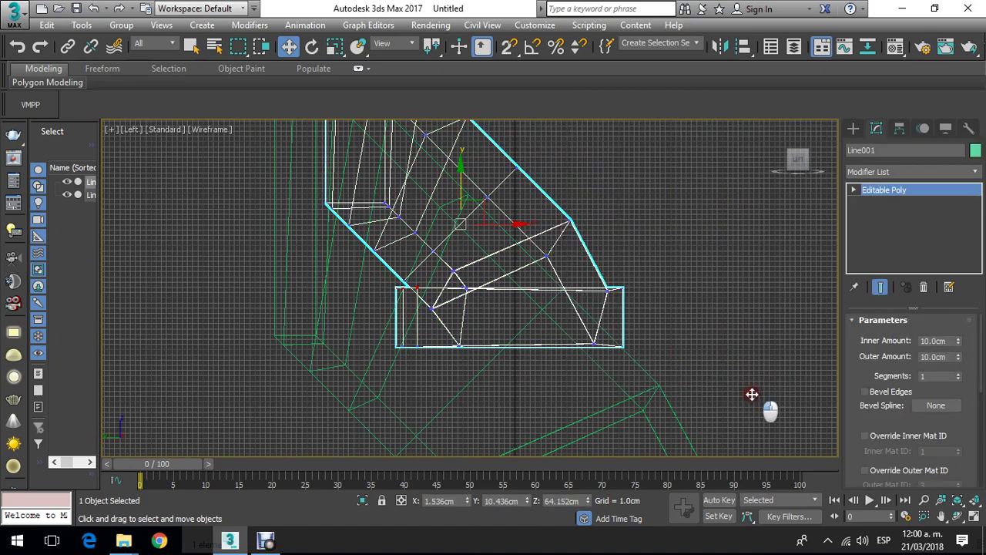
Step: At vertex level in the Left view, move the upper back vertices of the thickened base inward along Y
left_click(853, 190)
left_click(881, 201)
scroll(390, 266, "up", 5)
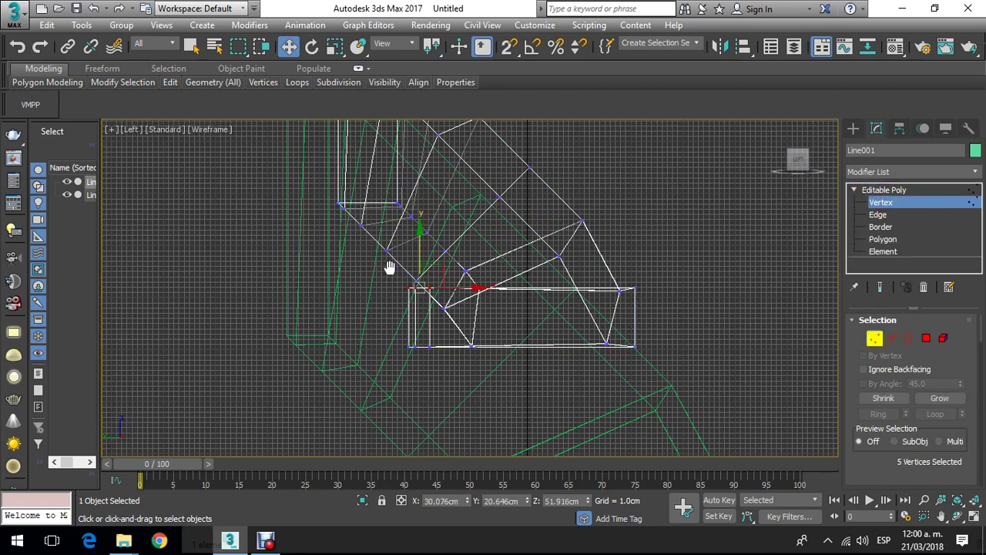
mouse_move(468, 296)
left_mouse_down()
mouse_move(519, 292)
mouse_move(479, 311)
left_mouse_up()
left_click_drag(358, 262, 531, 453)
left_click_drag(501, 343, 490, 344)
Step: Exit vertex level and apply a TurboSmooth modifier to the ring with 3 iterations
left_click(928, 189)
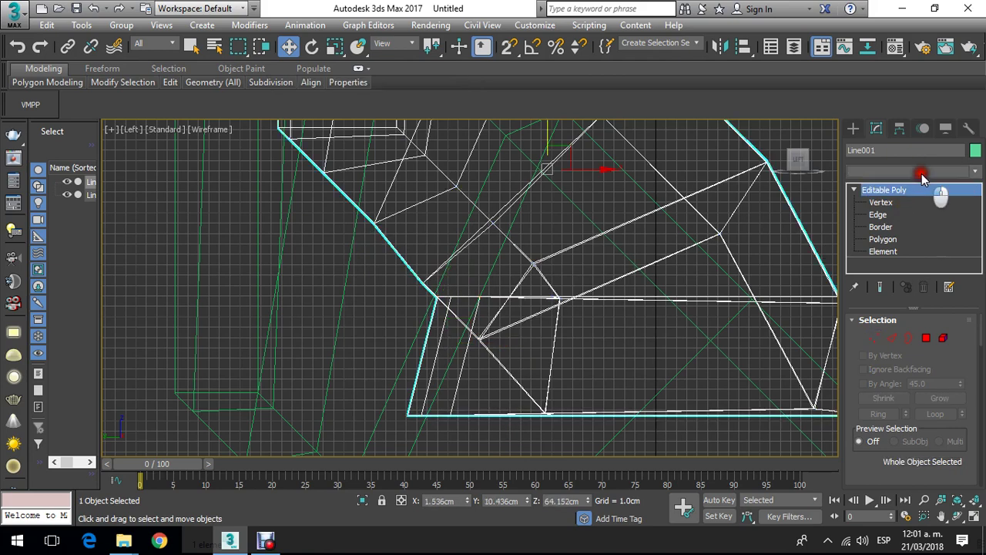
left_click(924, 171)
left_click_drag(976, 246, 963, 478)
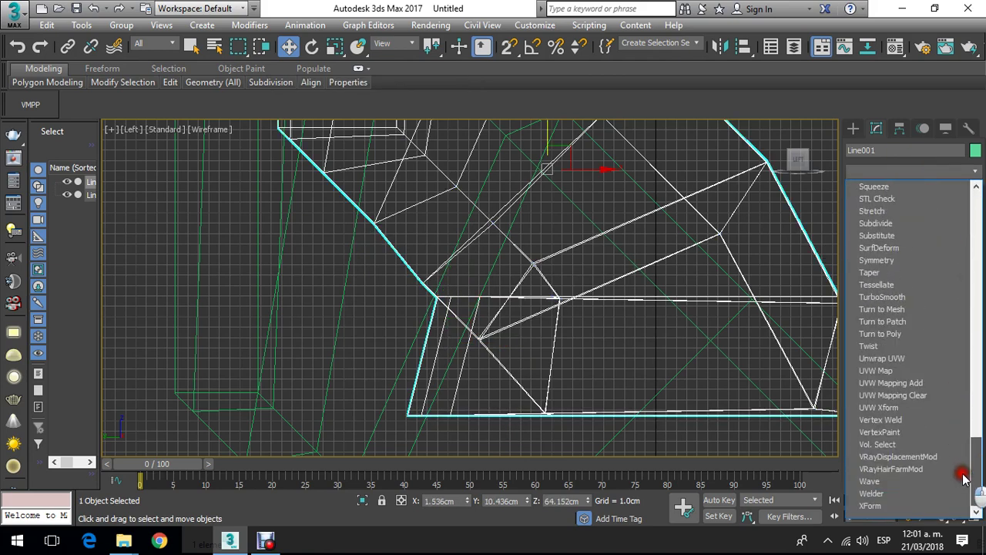
left_click(893, 297)
left_click(958, 343)
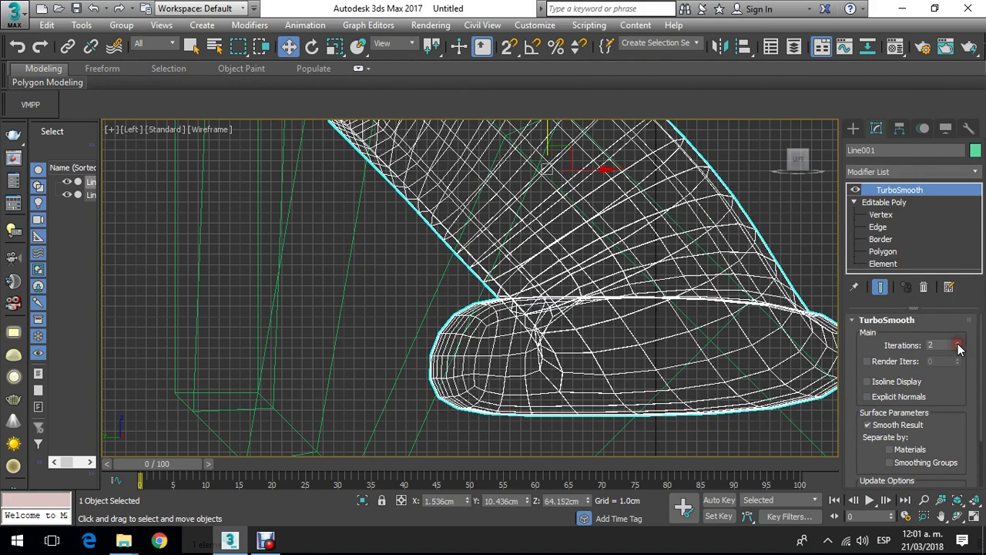
left_click(957, 342)
Step: Display the smoothed ring in the Perspective view with Default Shading and Edged Faces
key("p")
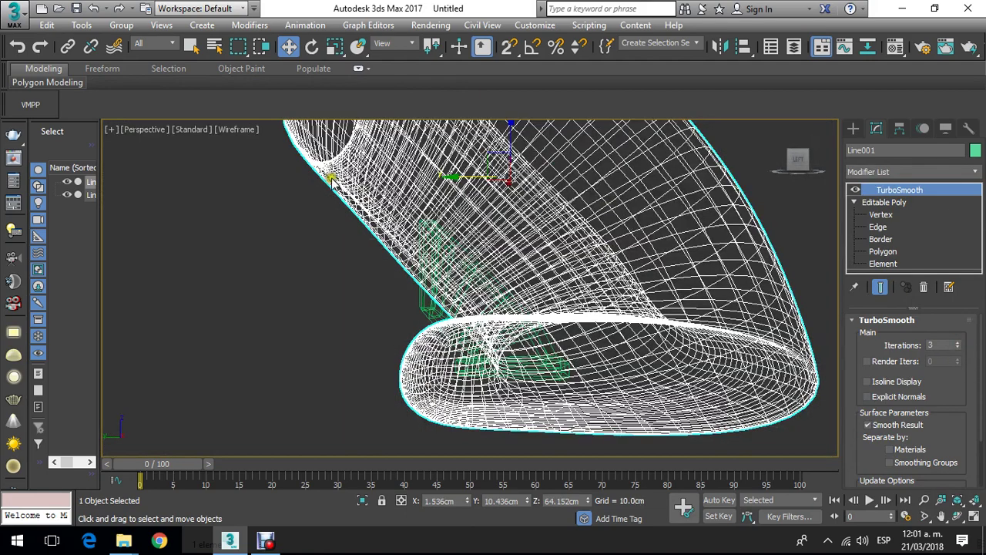
left_click(238, 131)
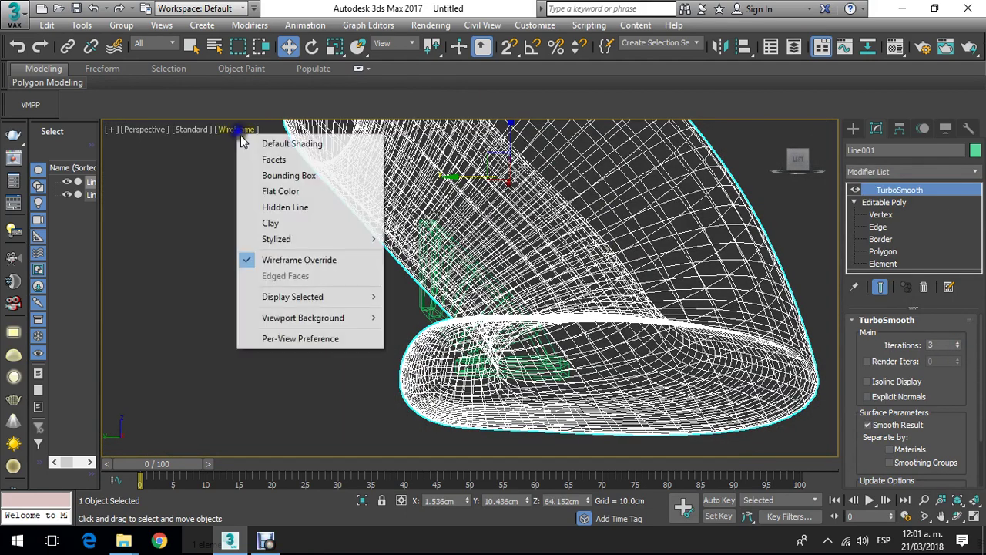
left_click(279, 143)
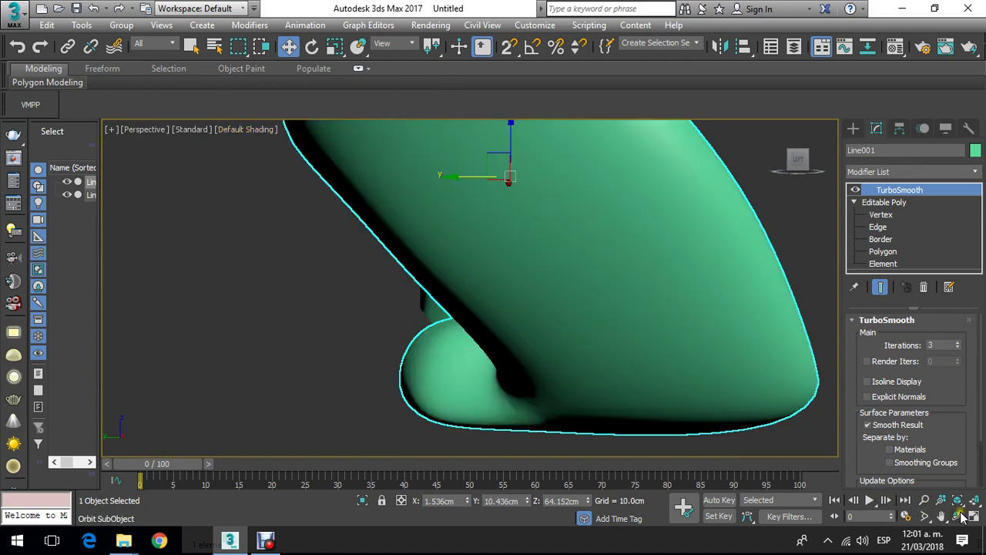
left_click(958, 516)
left_click_drag(635, 271, 266, 125)
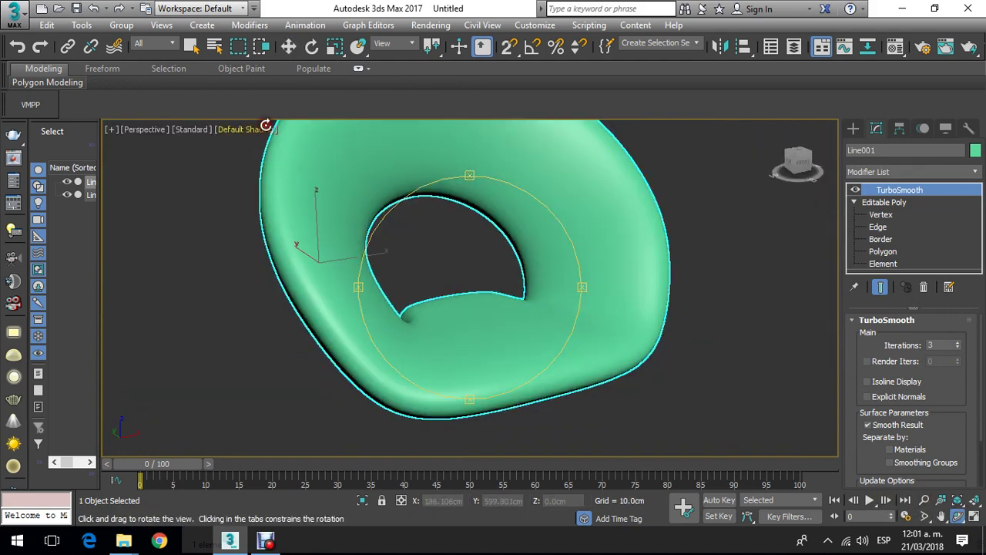
left_click(241, 129)
left_click(286, 276)
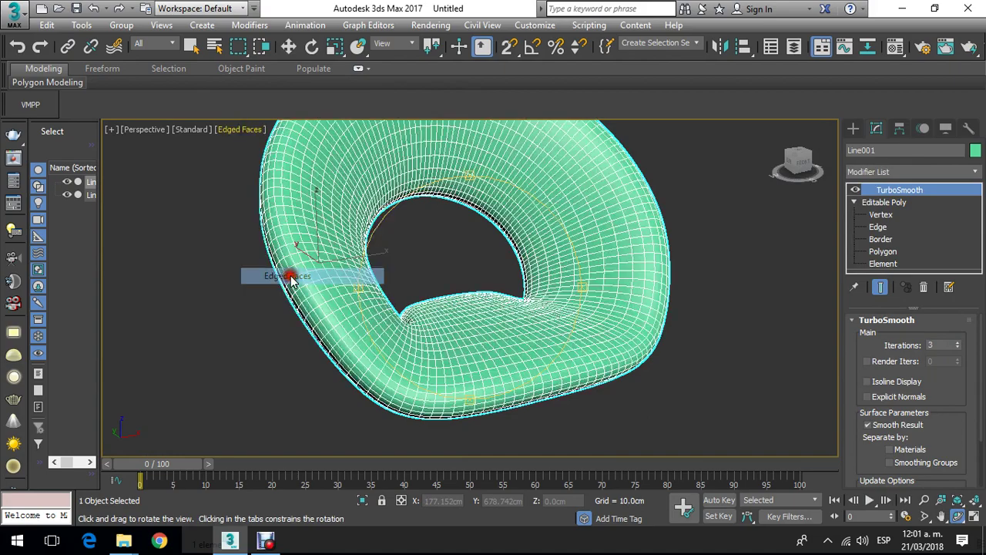
Step: Examine the smoothed mesh where the base meets the inner opening, in the Perspective and Top views
left_click_drag(460, 285, 346, 168)
scroll(364, 209, "up", 5)
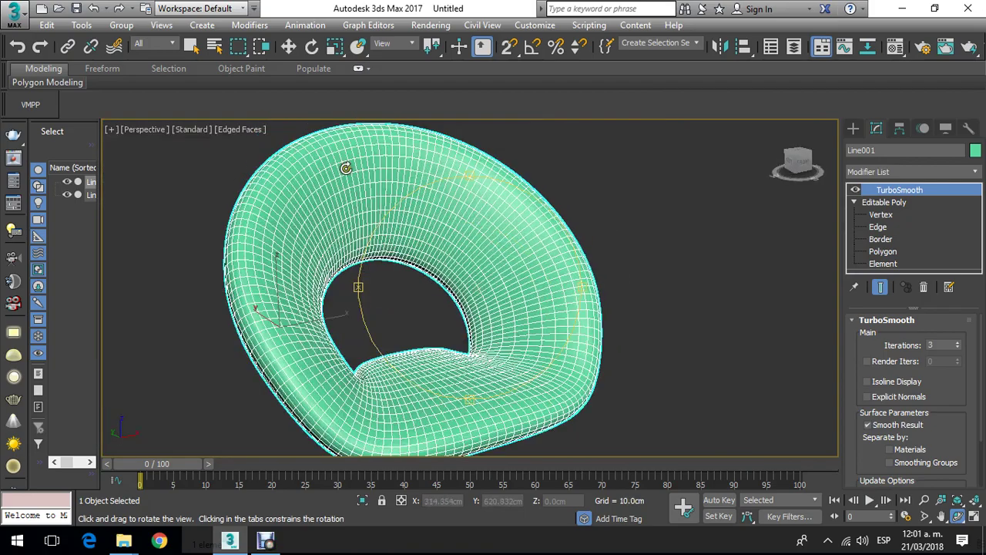
left_click(289, 46)
left_click(616, 293)
scroll(468, 368, "up", 6)
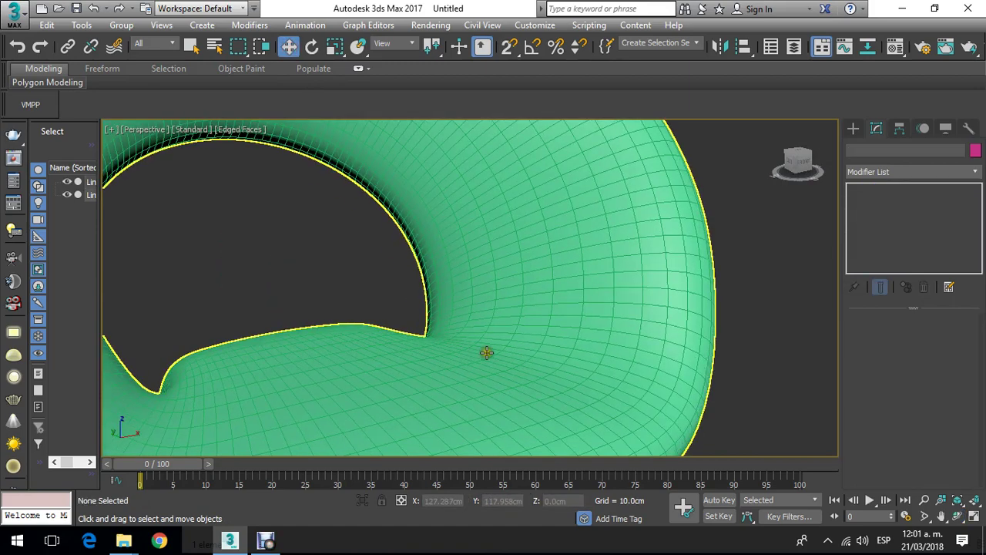
scroll(493, 339, "down", 5)
key("t")
scroll(390, 346, "up", 6)
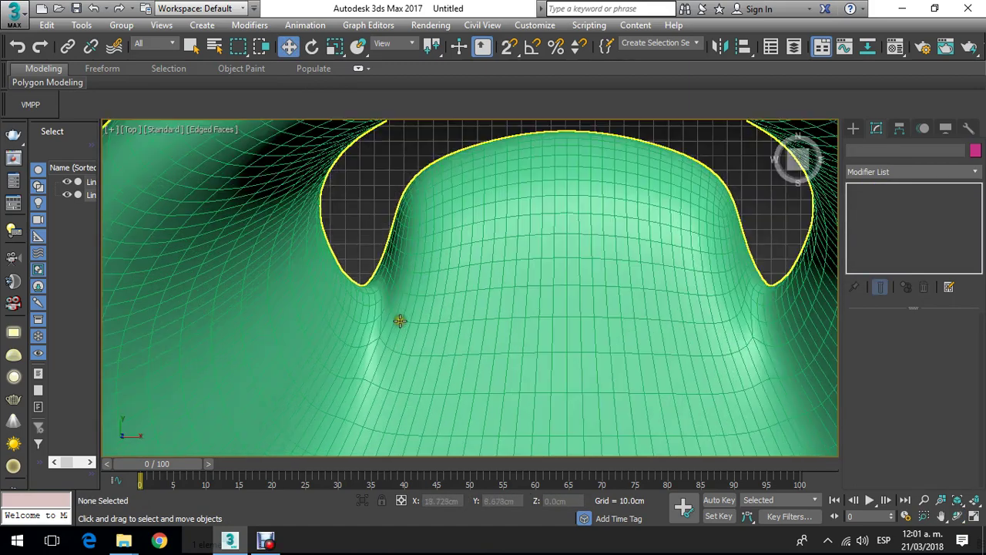
scroll(392, 303, "up", 5)
middle_click_drag(377, 278, 358, 265)
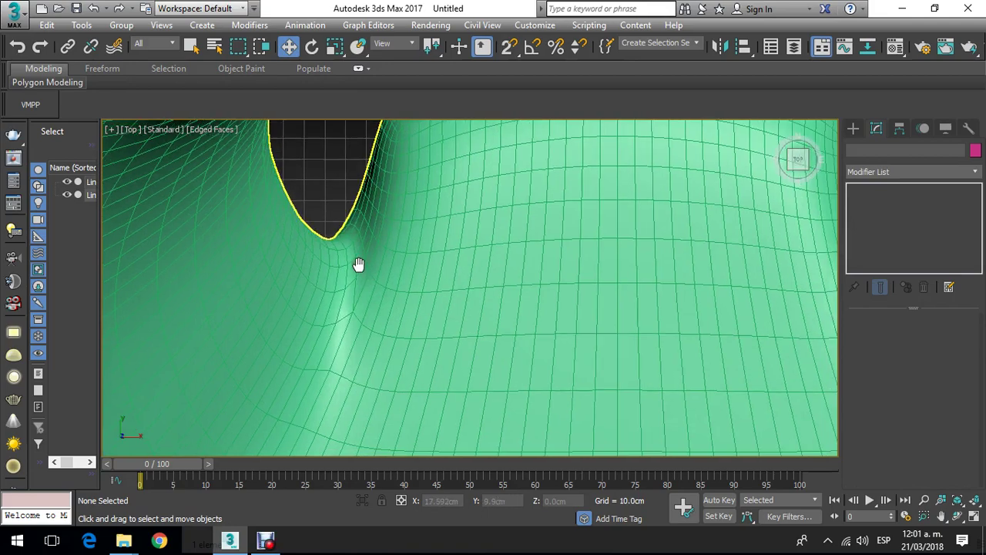
scroll(339, 246, "down", 2)
Step: Convert the smoothed ring to an Editable Poly, collapsing TurboSmooth, and enter its Edge level
left_click(578, 253)
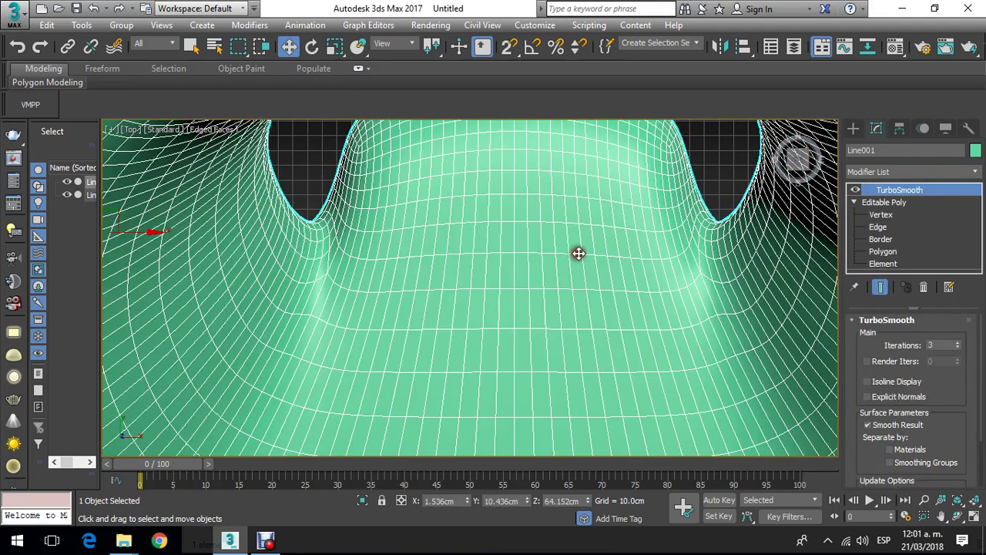
scroll(579, 254, "down", 5)
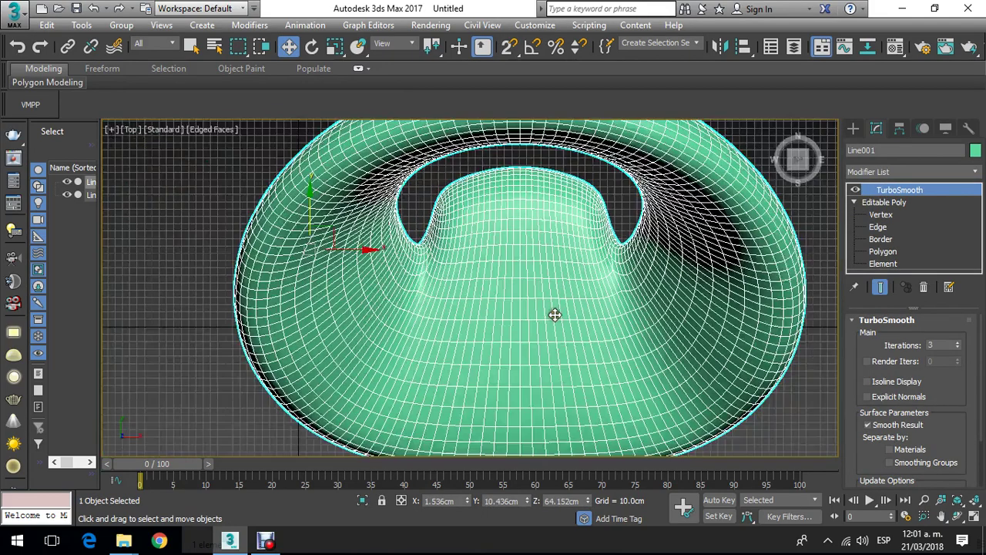
right_click(554, 315)
mouse_move(660, 460)
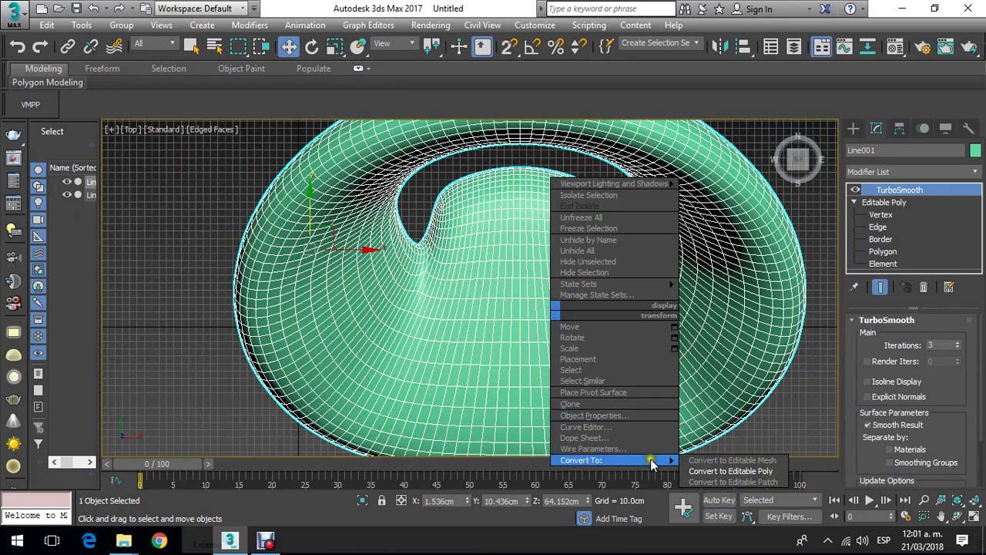
left_click(746, 471)
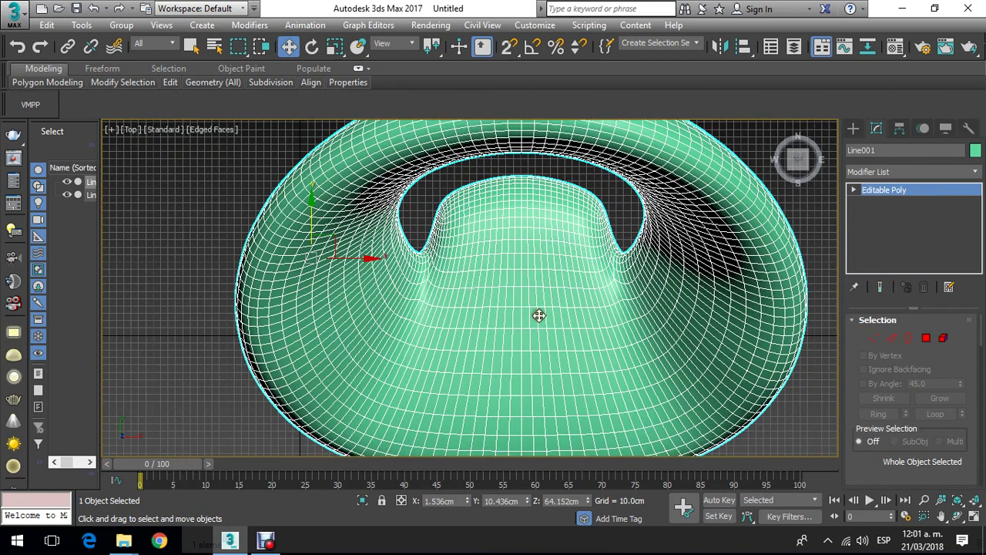
left_click(854, 190)
left_click(878, 214)
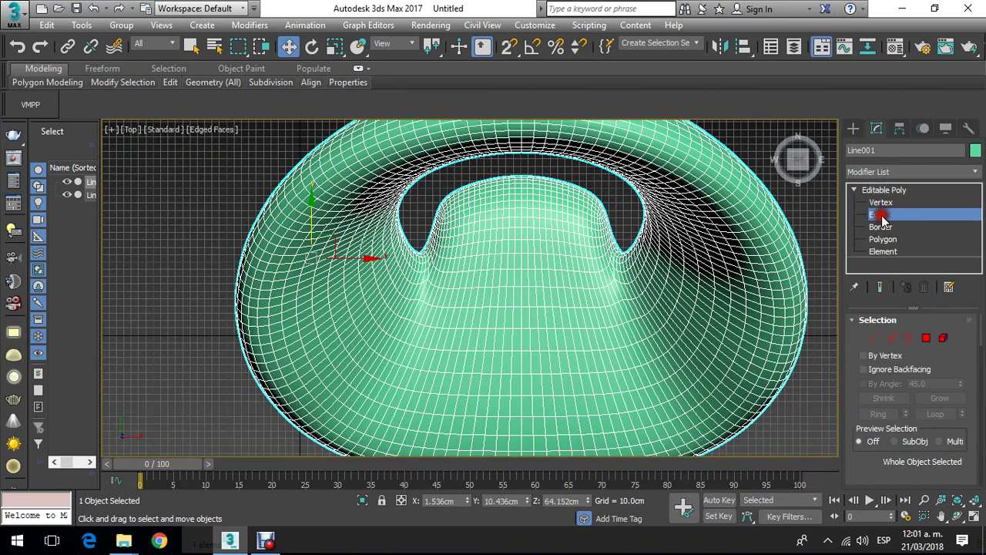
Step: In the Top view, pick edges below the opening's left corner and expand them to a full edge loop
scroll(420, 265, "up", 6)
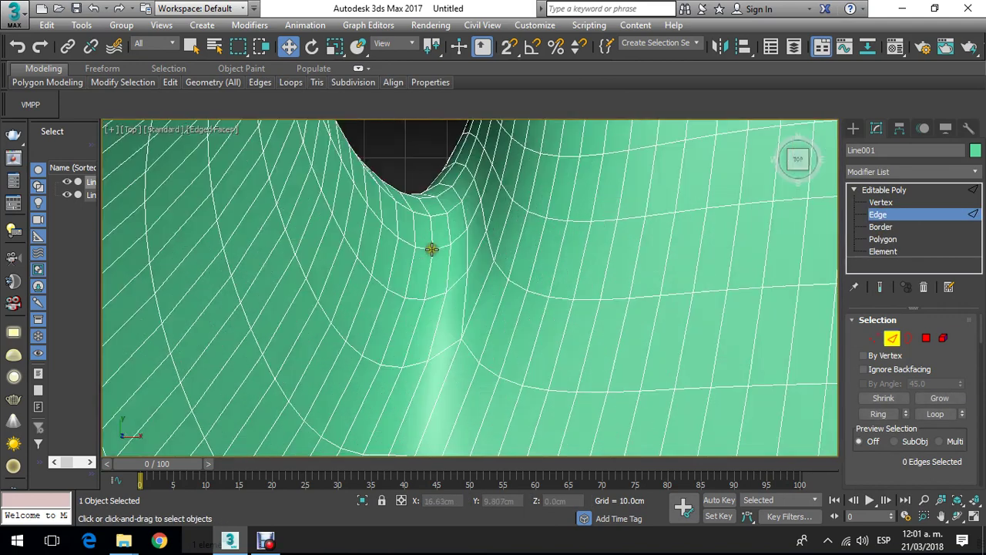
left_click(429, 229)
scroll(446, 257, "up", 1)
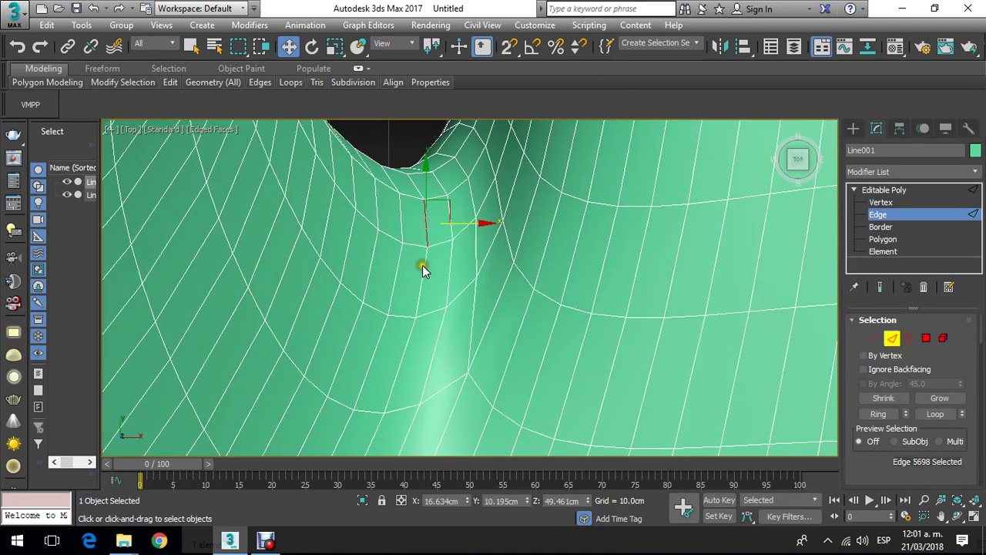
left_click(426, 266)
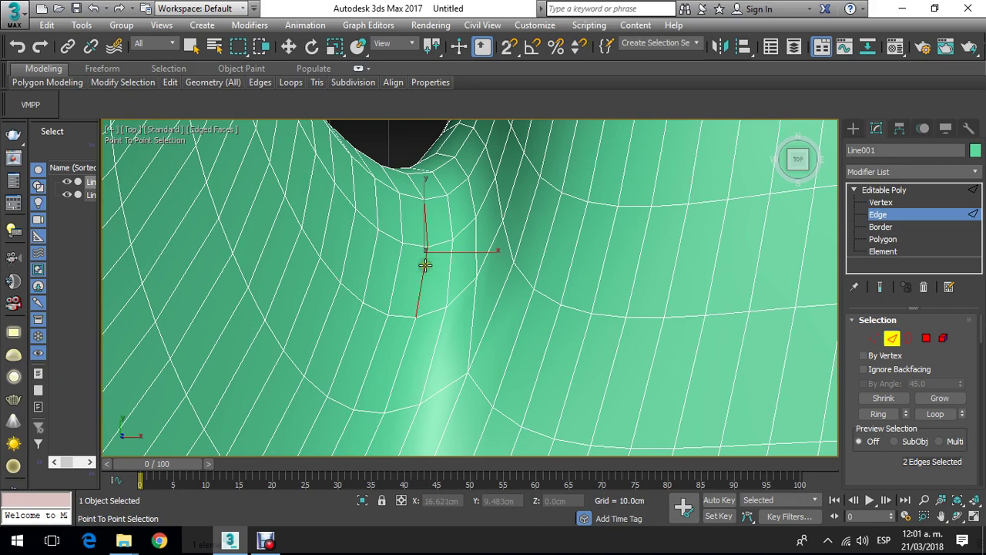
right_click(425, 265)
left_click(936, 413)
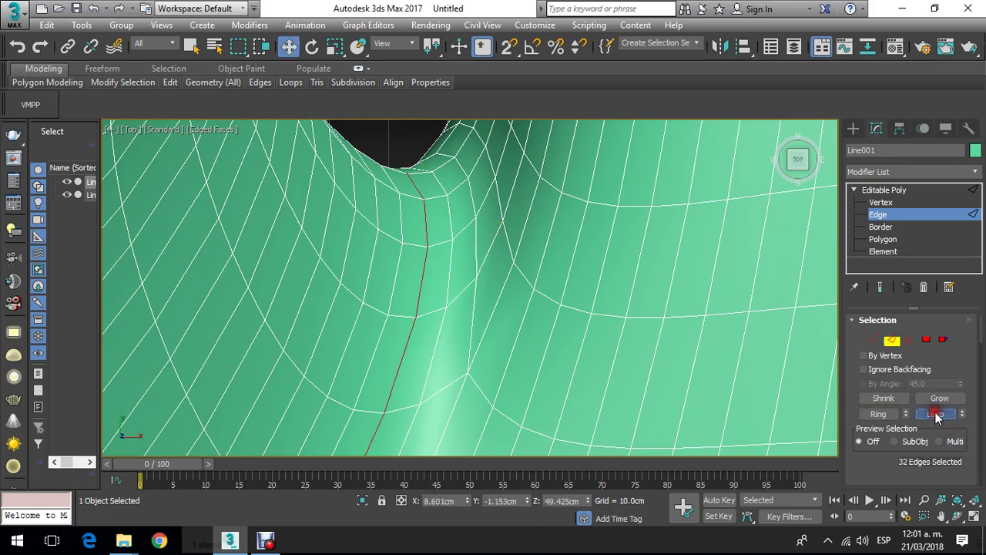
Step: Examine the course of the selected edge loop across the base in the Top and Perspective views
middle_click_drag(517, 289, 481, 209)
scroll(482, 210, "down", 6)
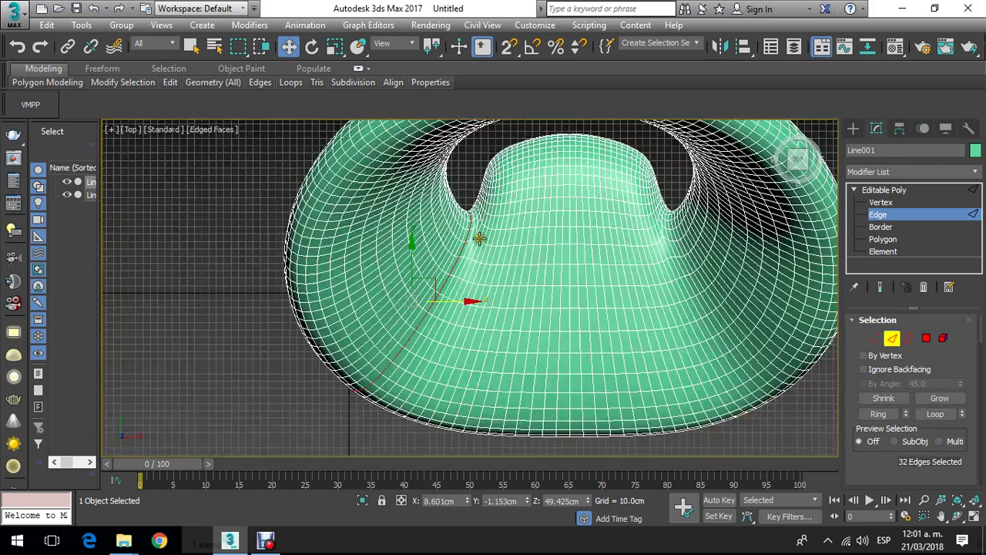
middle_click_drag(473, 299, 439, 306)
scroll(428, 272, "up", 4)
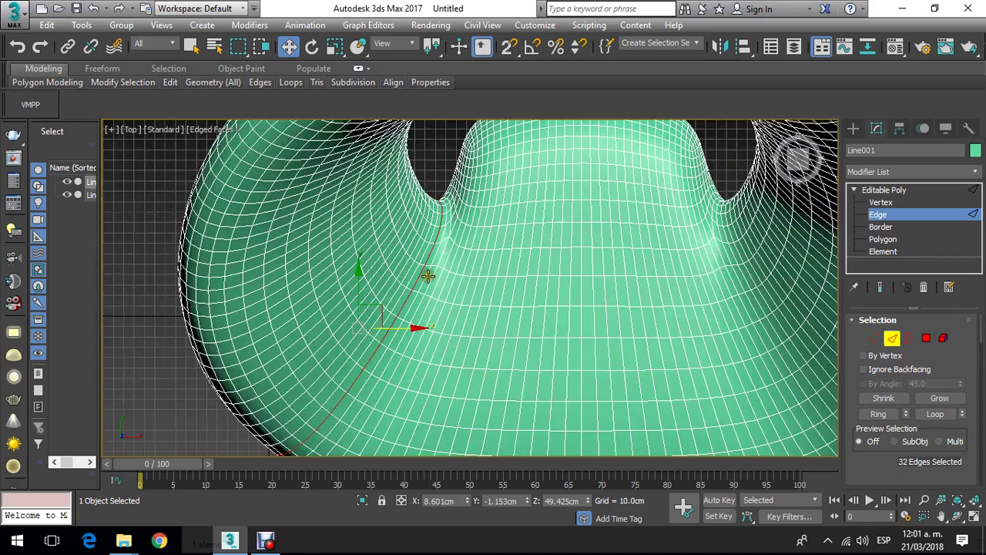
key("p")
scroll(639, 277, "down", 5)
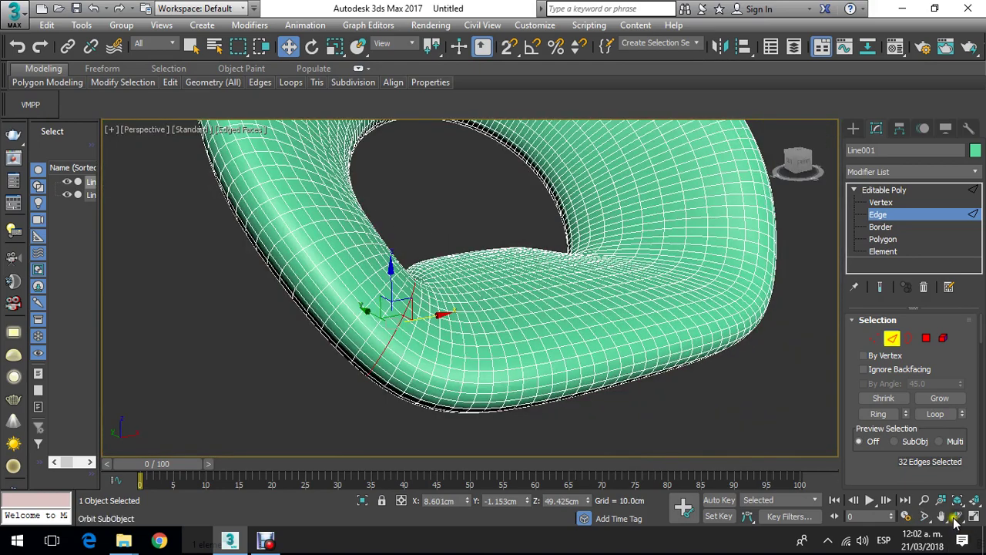
left_click(957, 515)
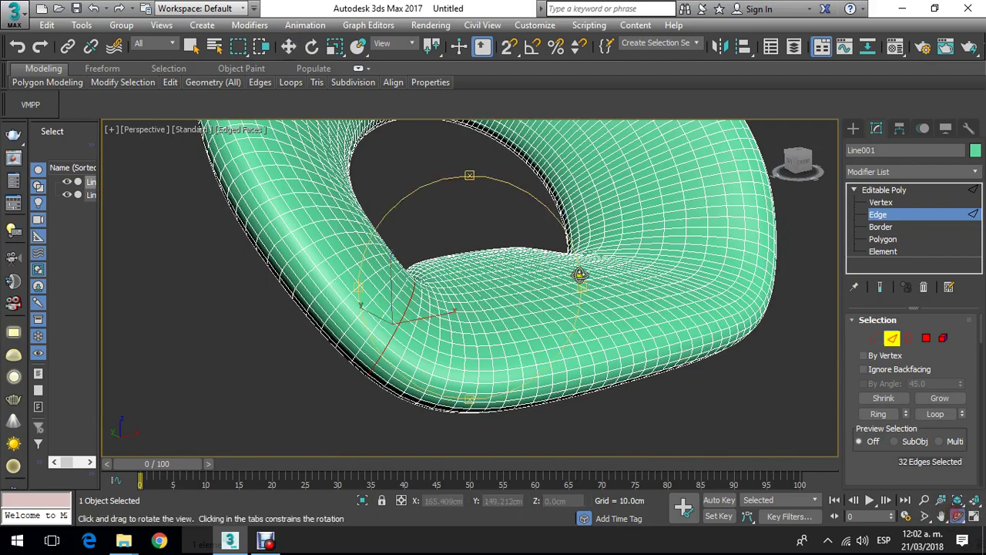
left_click_drag(579, 277, 505, 274)
key("t")
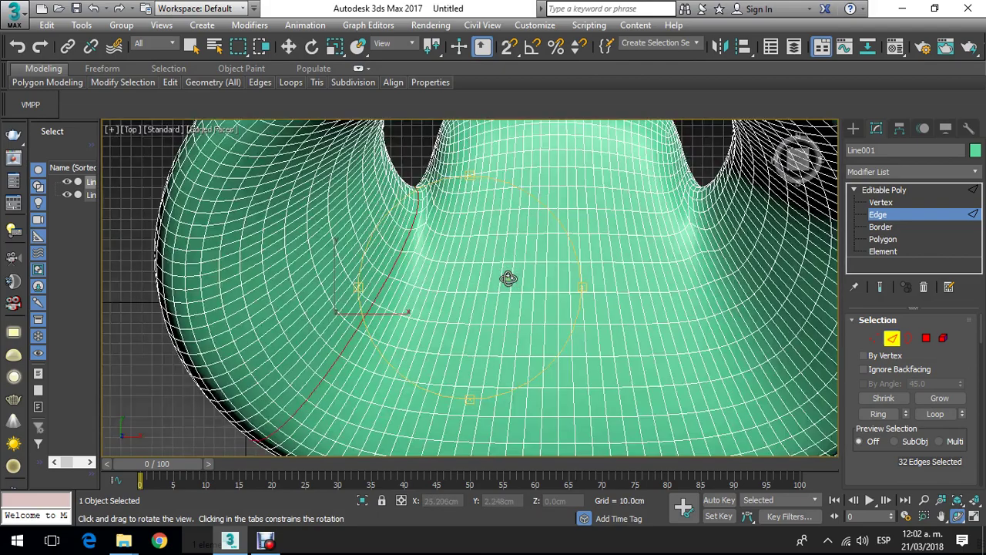
middle_click_drag(434, 251, 421, 260)
Step: Replace the selection with the neighbouring edge loop at the opening's left corner, one edge closer to the base's centre
left_click(290, 47)
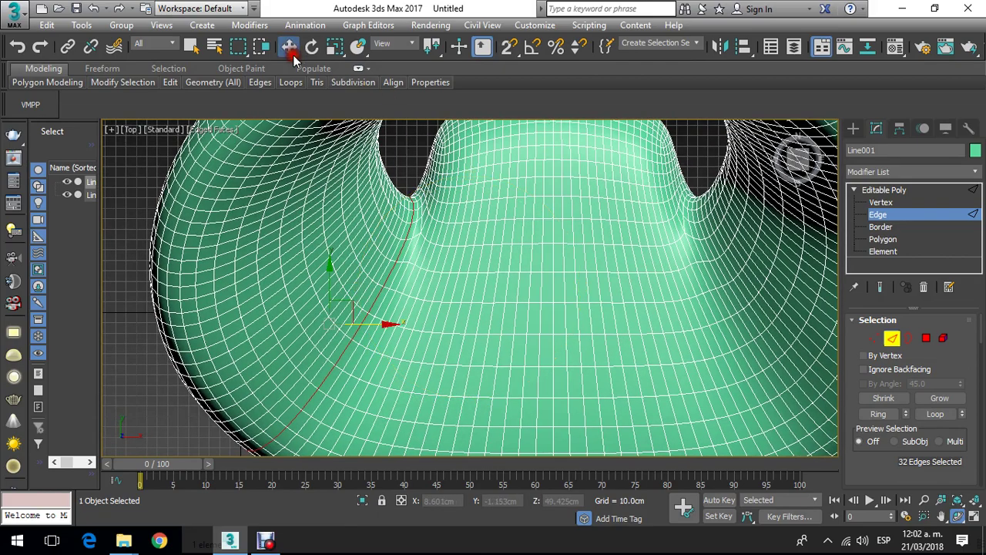
scroll(414, 203, "up", 4)
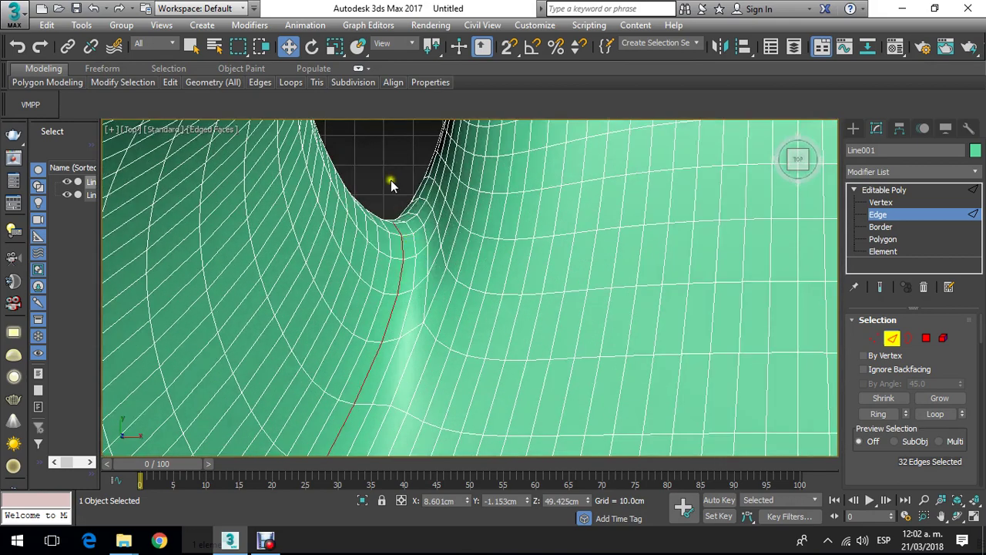
left_click(393, 185)
left_click(414, 266)
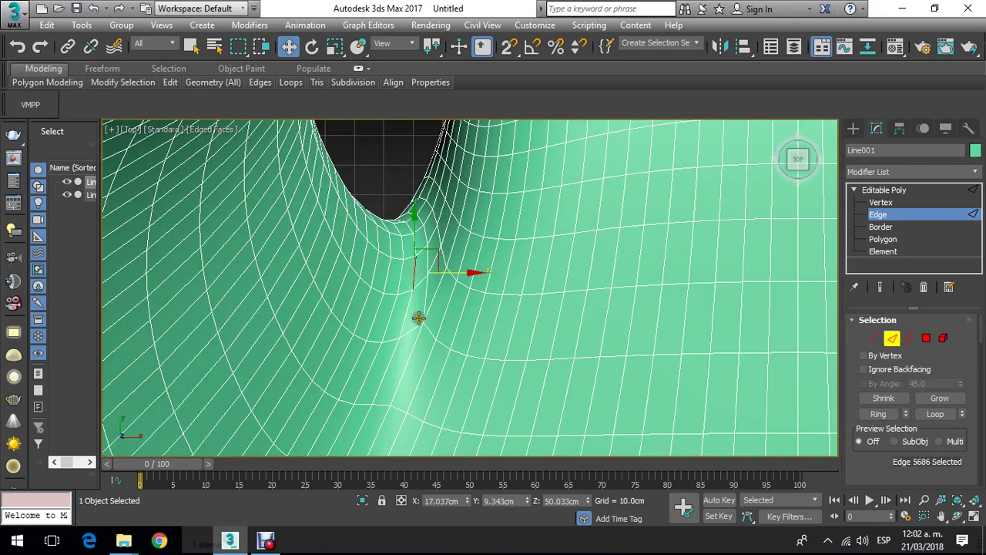
left_click(935, 413)
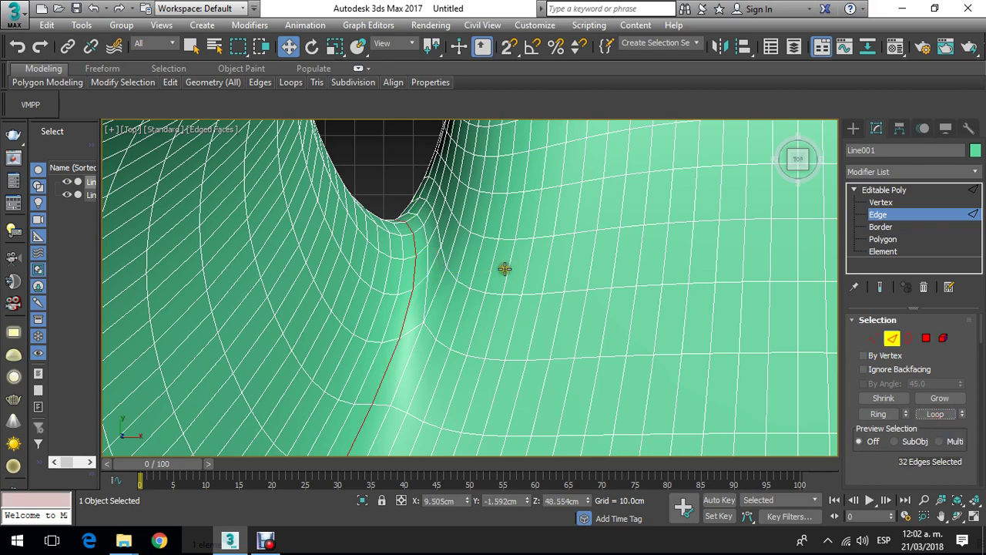
Step: Add the matching edge loop at the opening's right corner to the selection
middle_click_drag(504, 269, 463, 192, "alt")
middle_click_drag(586, 249, 462, 264)
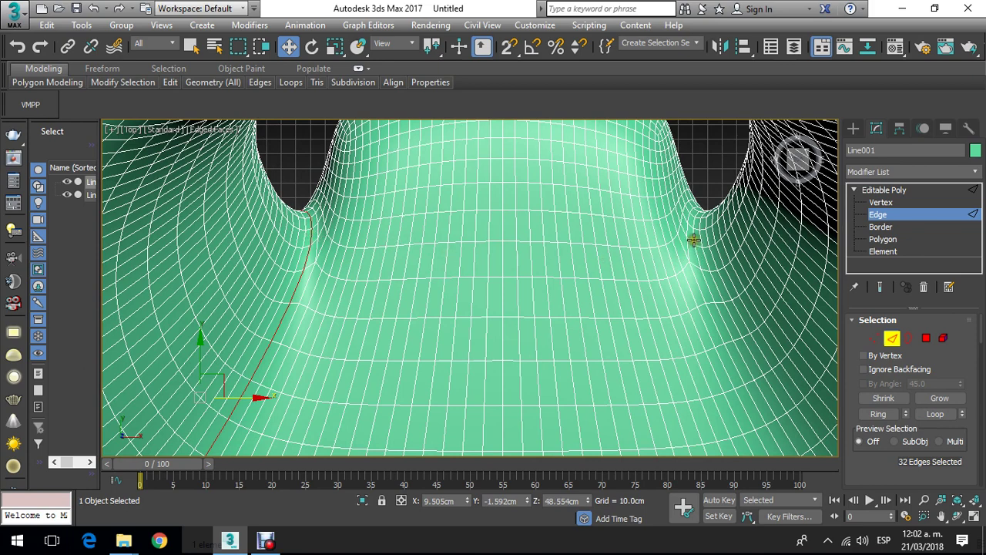
left_click(697, 253, "ctrl")
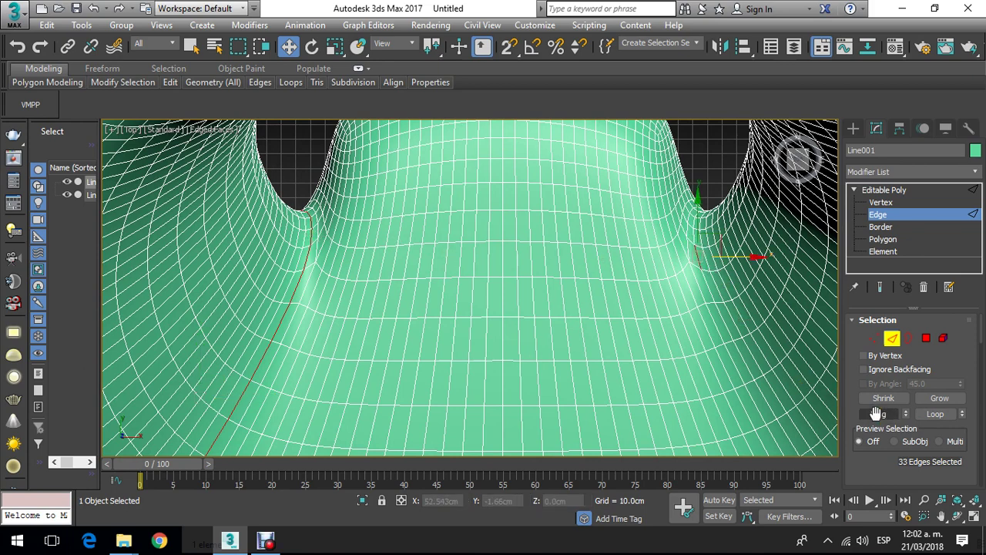
left_click(934, 413)
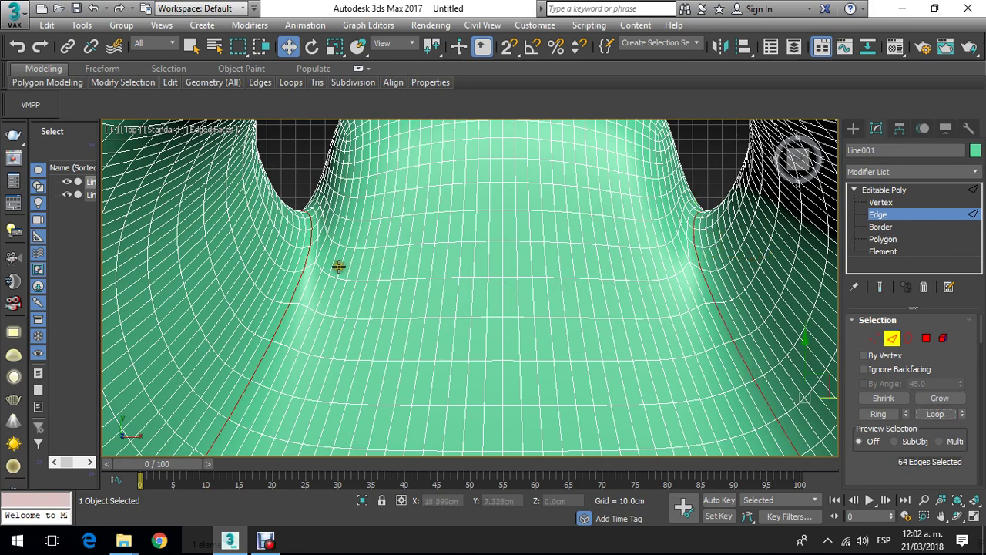
Step: In the Perspective view, extrude the two selected base edge loops inward, setting the Extrude Edges height to -5 cm
scroll(573, 178, "down", 5)
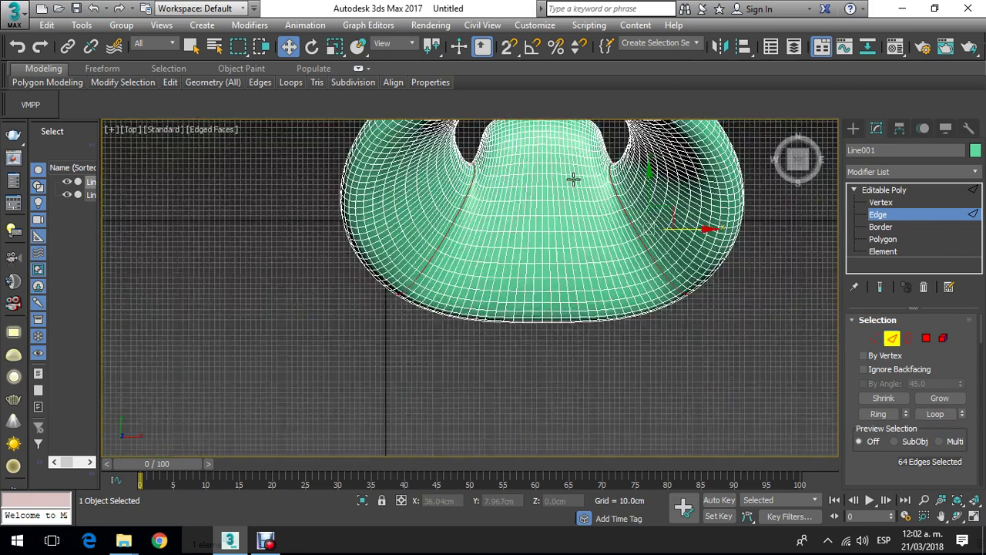
key("p")
left_click(957, 516)
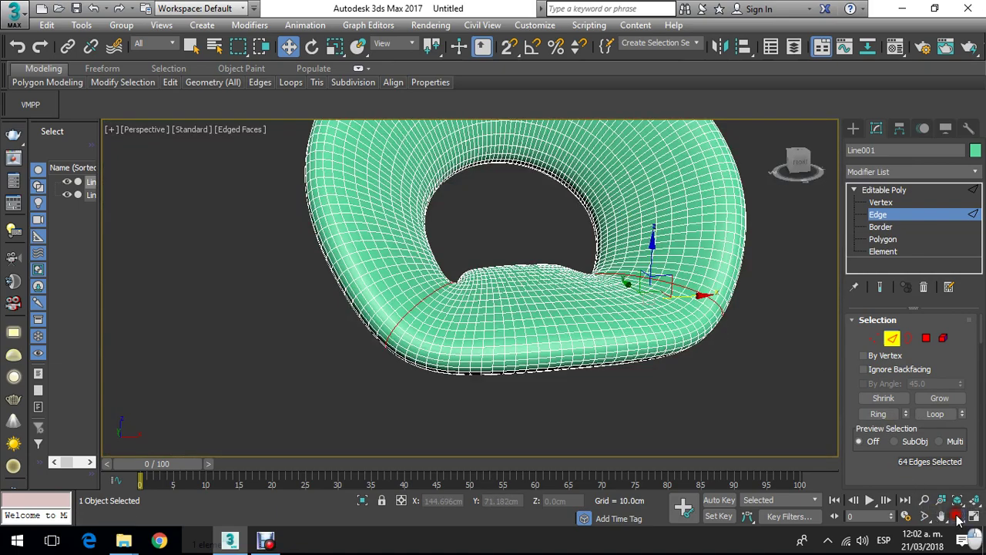
left_click_drag(510, 270, 446, 262)
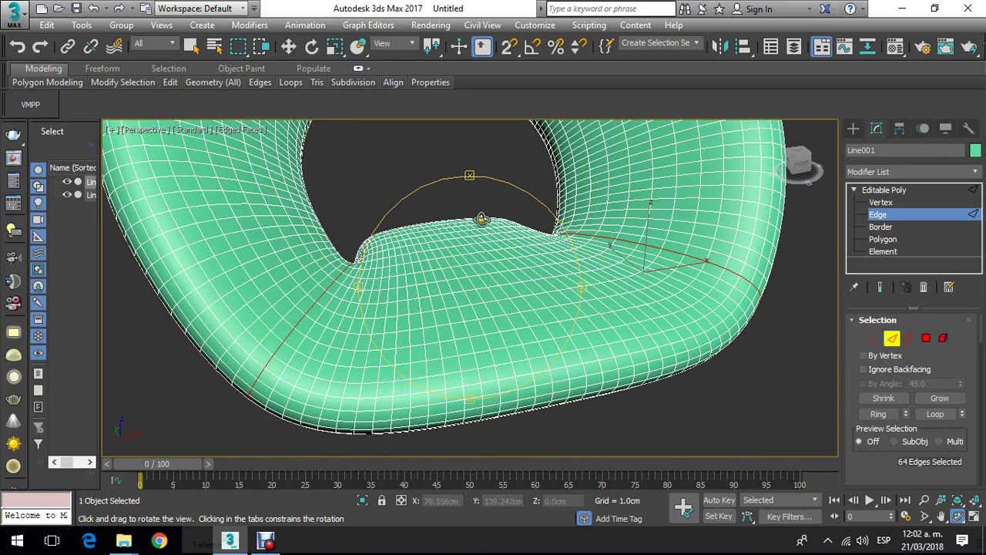
left_click_drag(851, 387, 878, 262)
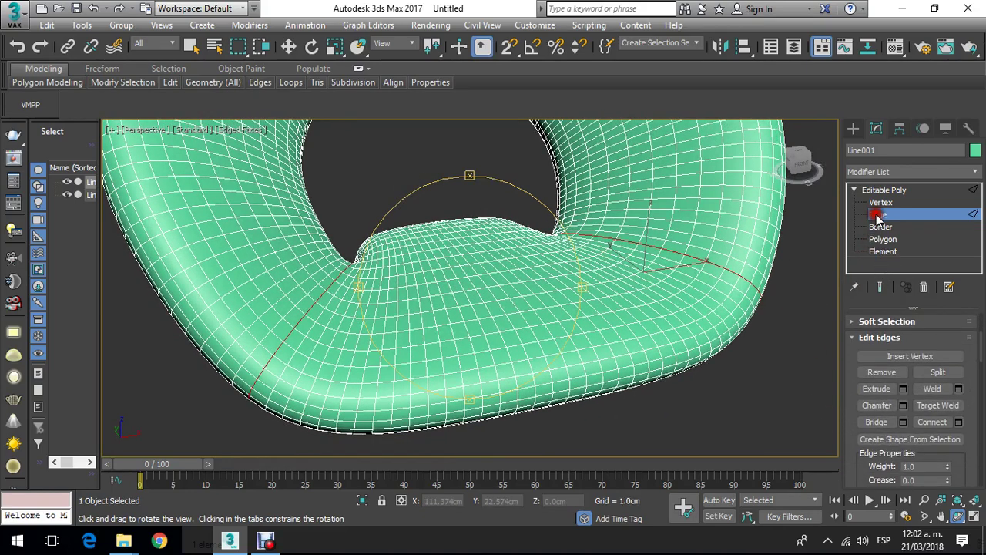
left_click(903, 389)
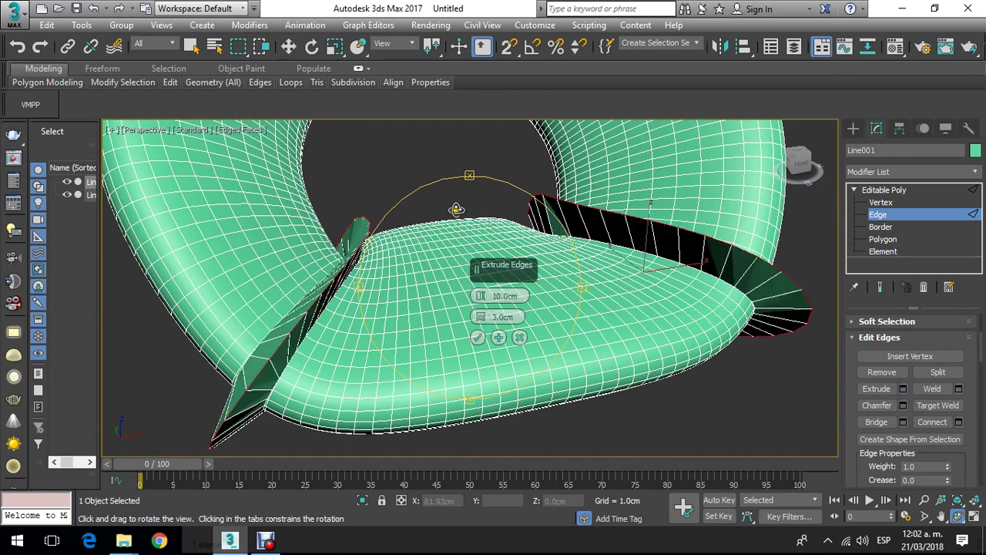
left_click_drag(497, 277, 491, 184)
left_click_drag(396, 231, 372, 235)
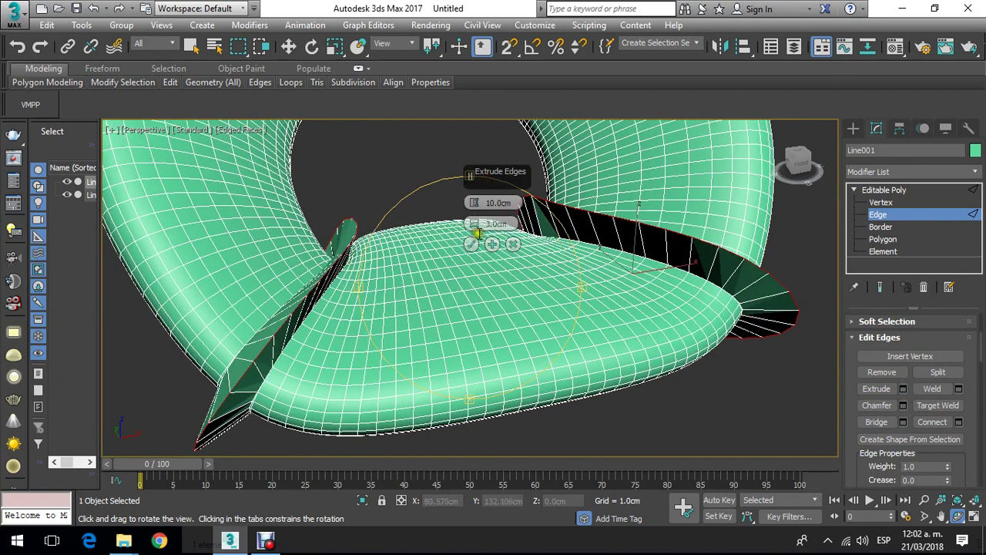
double_click(515, 202)
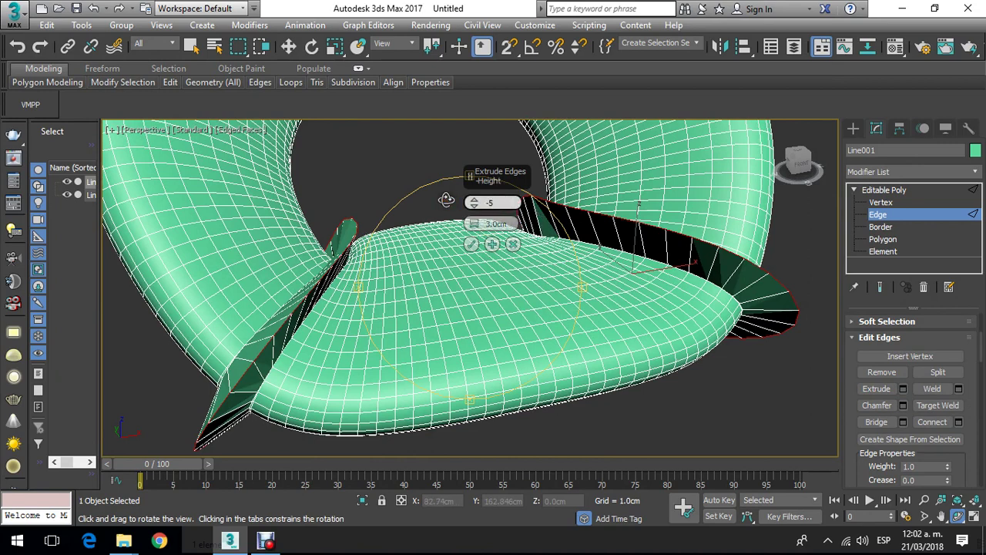
key("Return")
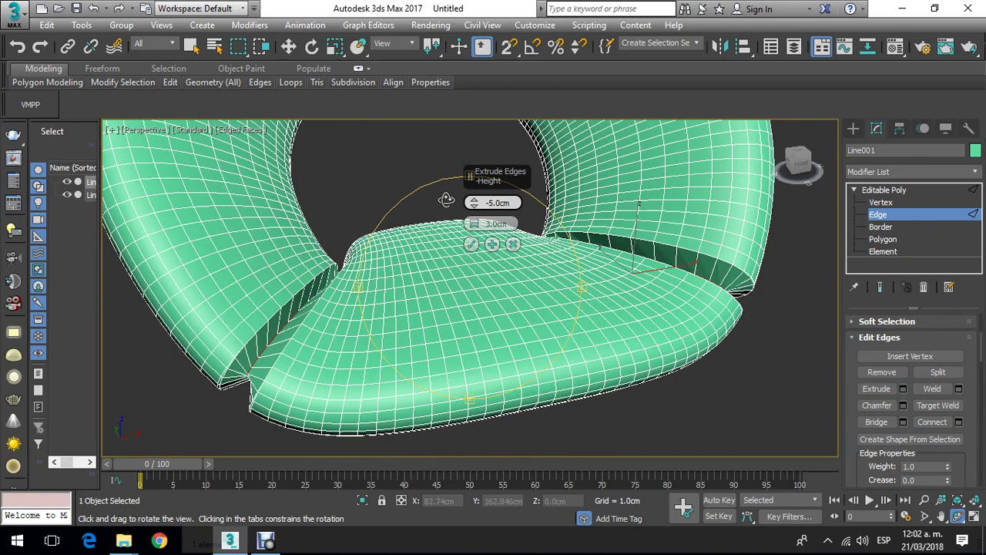
Step: Narrow the edge extrusion's width, trying 0.5 cm and settling on 0.3 cm
left_click_drag(432, 216, 464, 222)
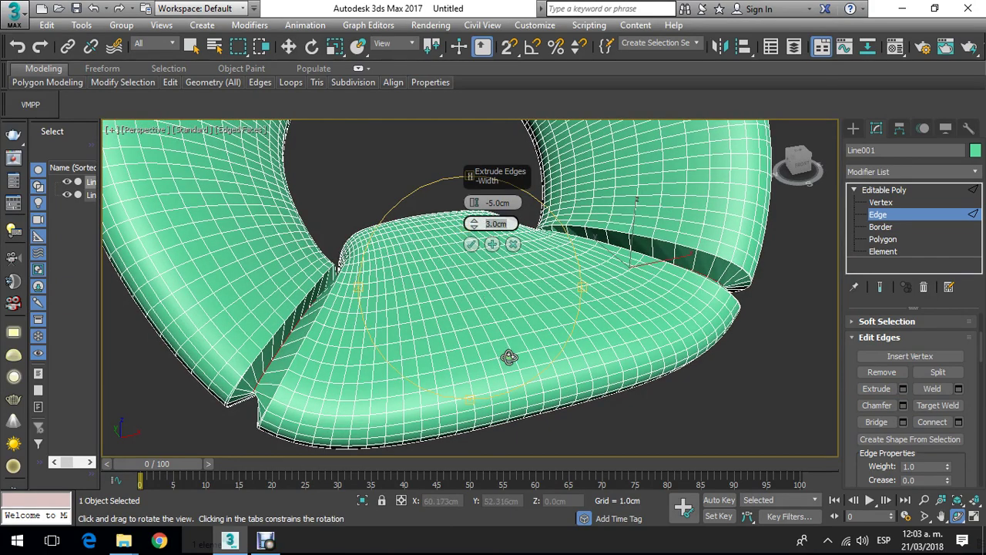
key("Return")
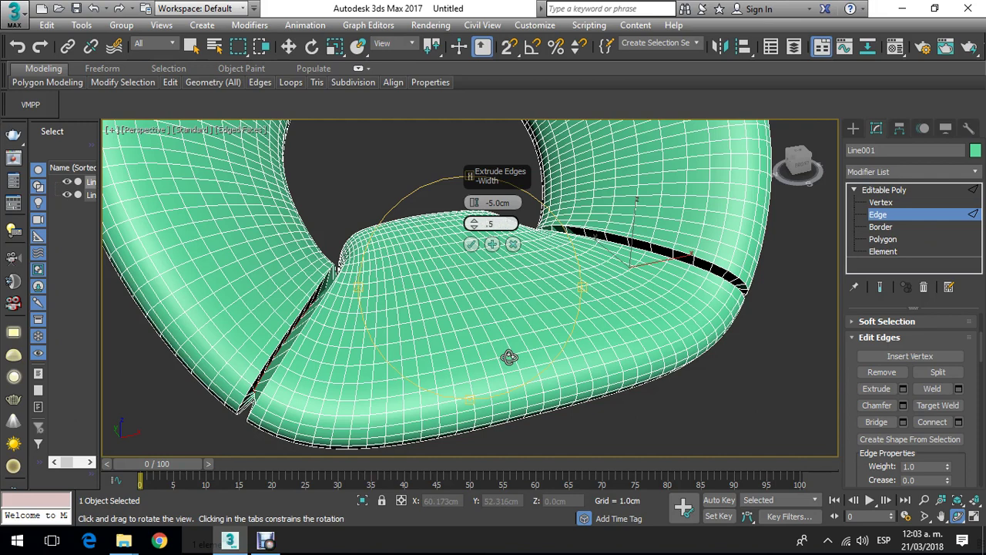
key("Return")
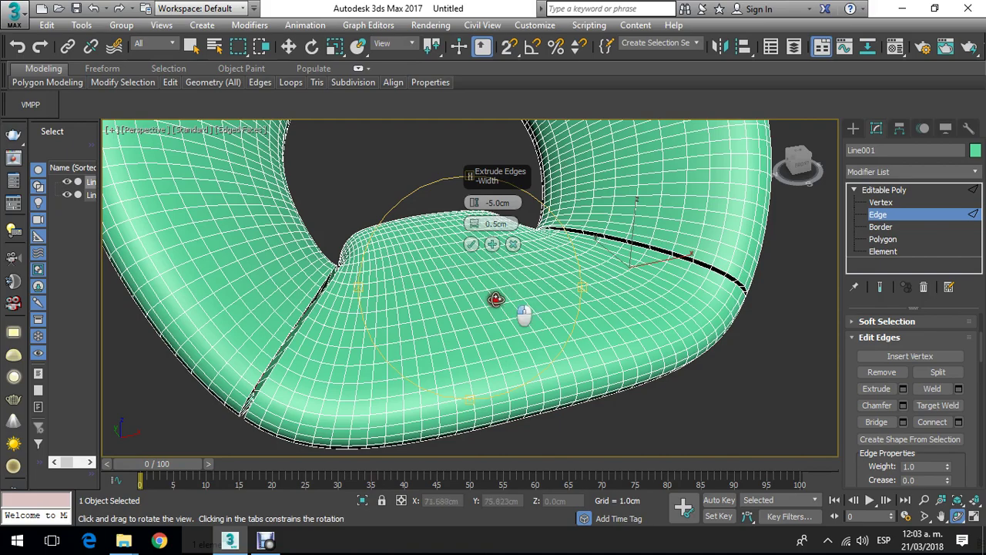
middle_click_drag(493, 293, 518, 288, "alt")
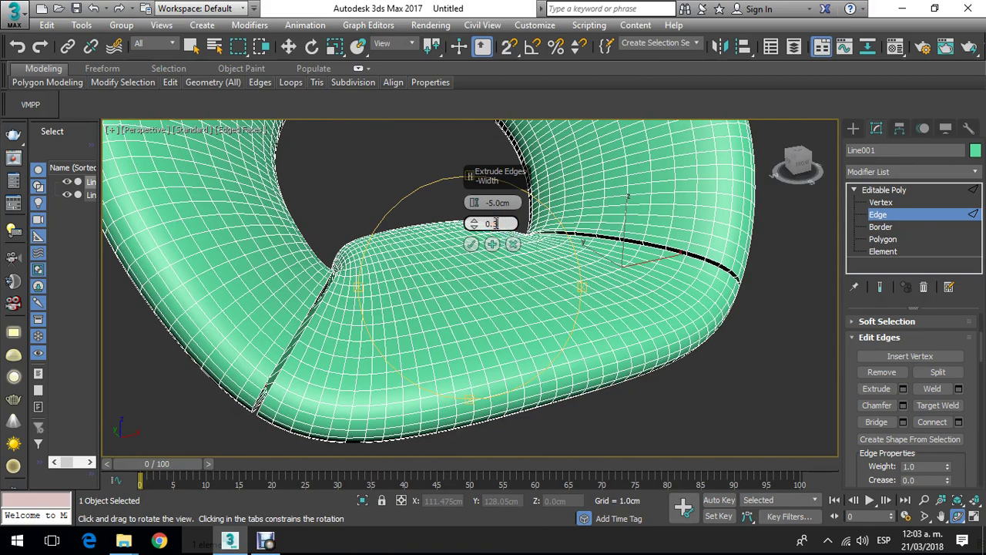
key("Return")
Step: Set the edge extrusion's height to -4 cm and apply it to form grooves beside the base
left_click_drag(352, 266, 264, 372)
left_click_drag(385, 348, 463, 277)
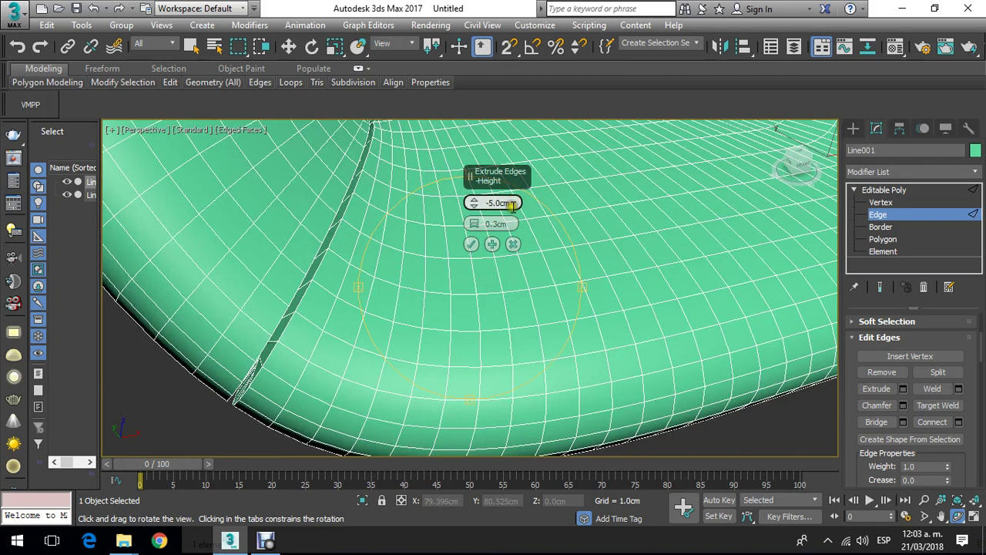
left_click(487, 203)
key("Delete")
left_click_drag(365, 245, 482, 231)
left_click(470, 244)
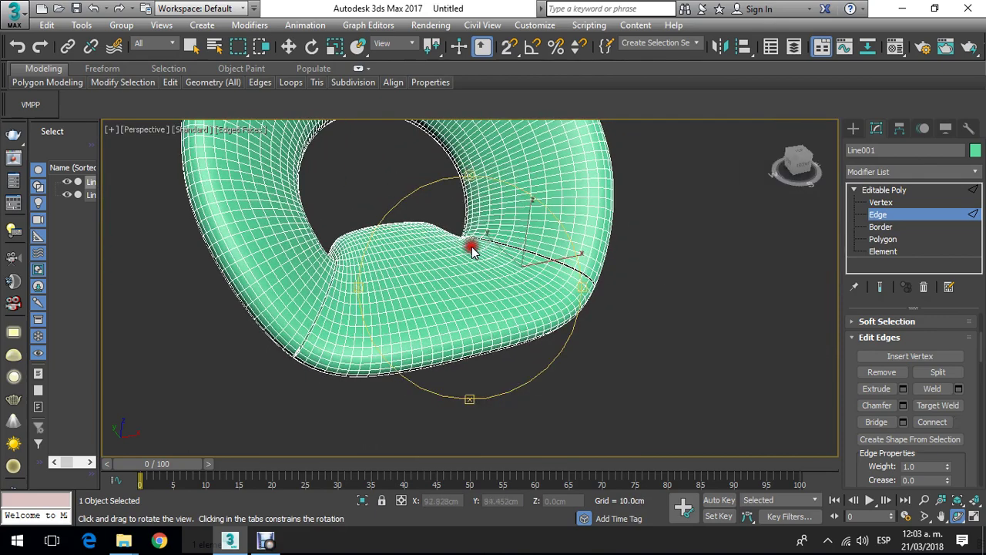
Step: Pick an edge on the ring's front face near the outer rim and expand it to a full edge loop
left_click_drag(514, 334, 540, 308)
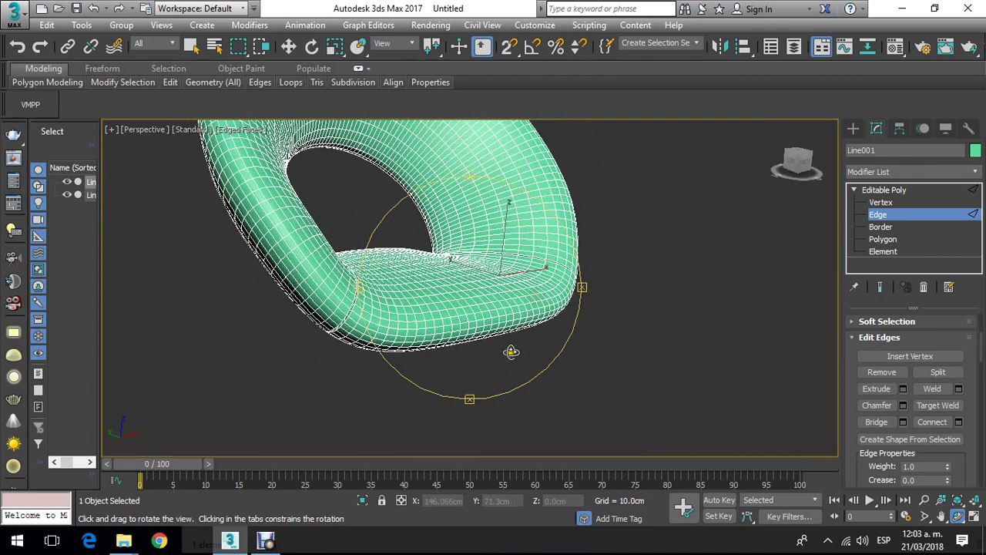
left_click_drag(511, 348, 461, 273)
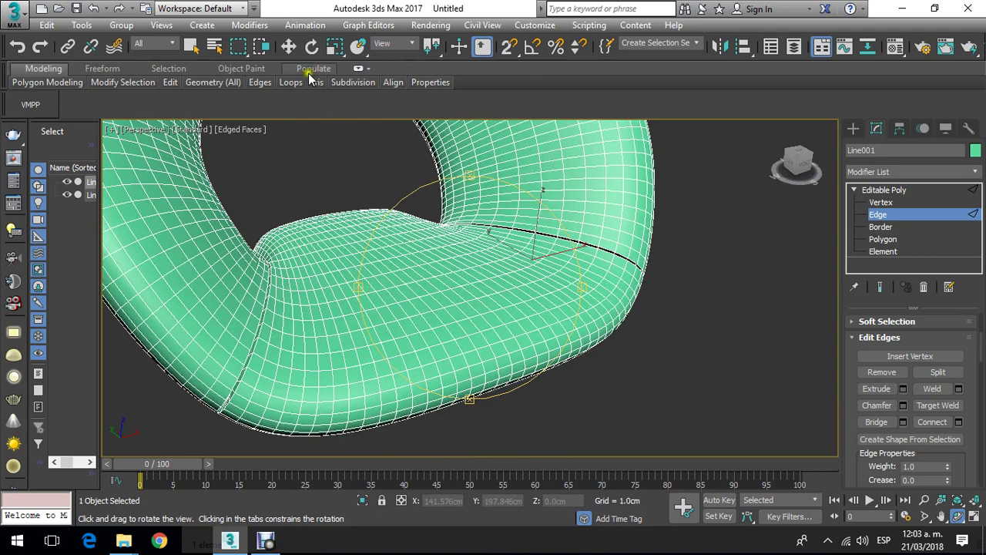
left_click(288, 46)
middle_click_drag(700, 247, 657, 281, "alt")
scroll(607, 277, "down", 3)
scroll(662, 245, "up", 3)
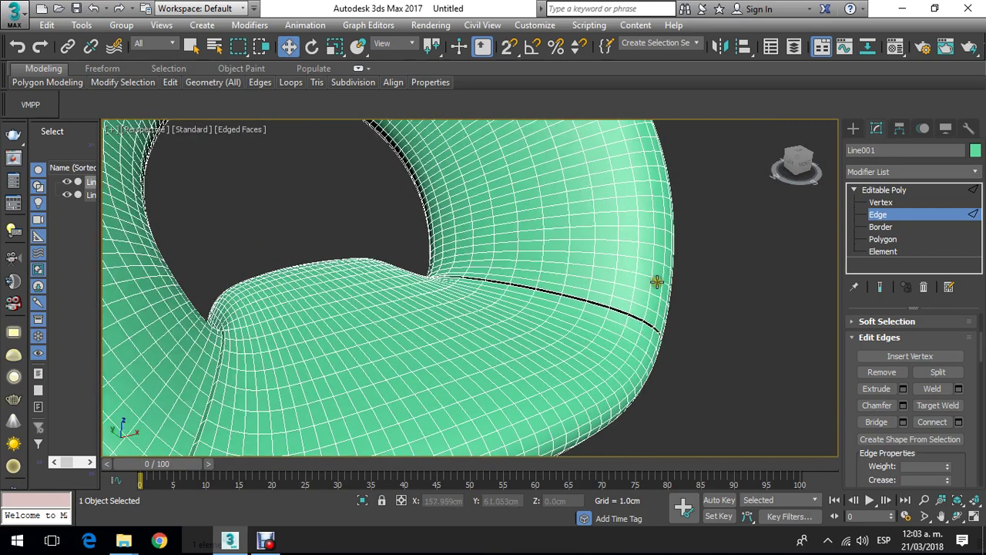
left_click(618, 262)
left_click(639, 264)
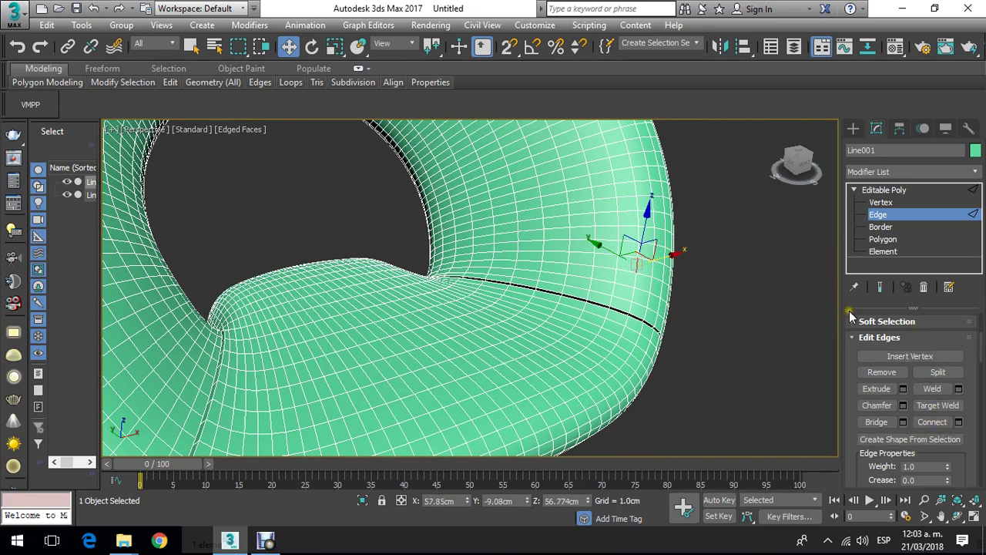
scroll(906, 446, "up", 3)
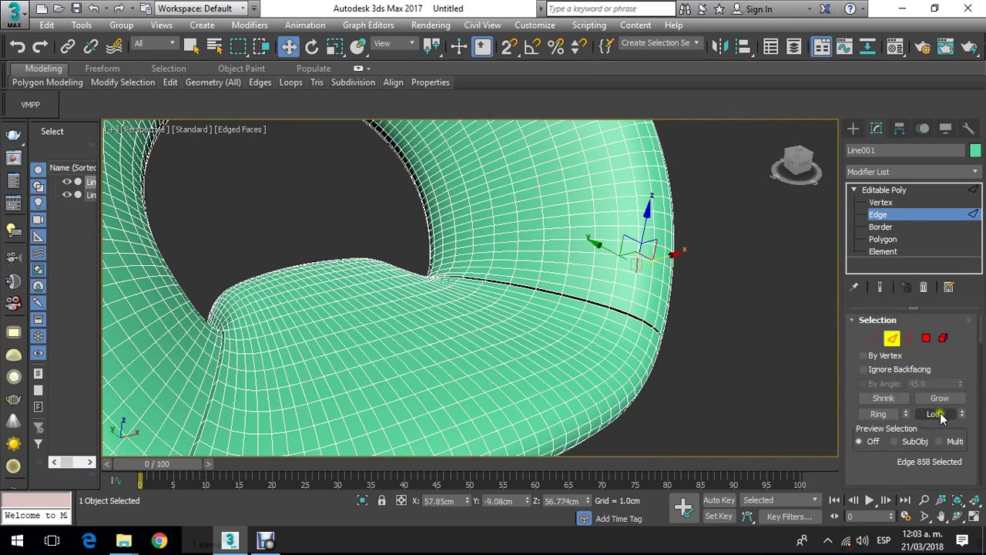
left_click(935, 414)
scroll(678, 353, "down", 5)
scroll(640, 321, "down", 3)
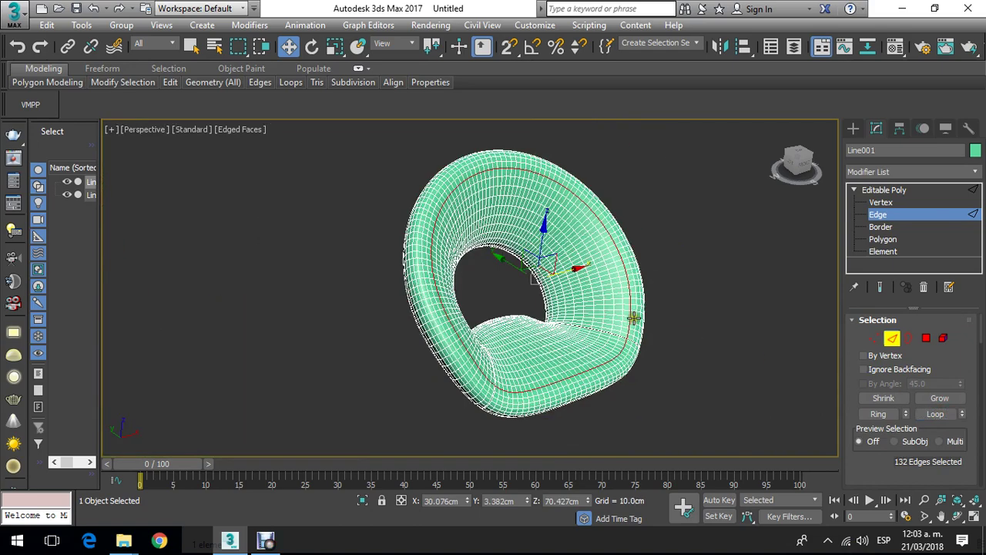
Step: Extrude the front rim's edge loop with a height of -4 cm and a width of 0.3 cm
scroll(618, 228, "up", 4)
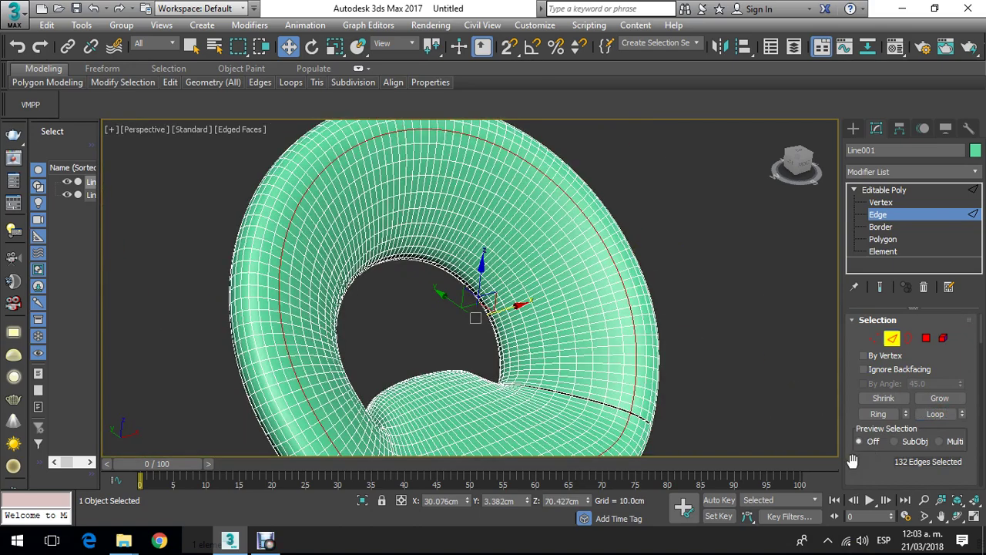
left_click_drag(852, 461, 855, 315)
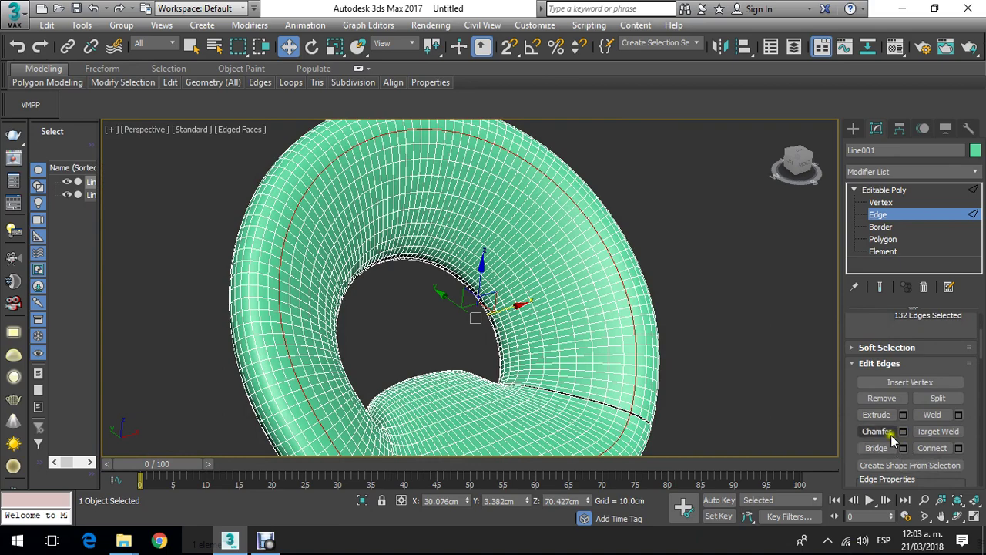
left_click(903, 415)
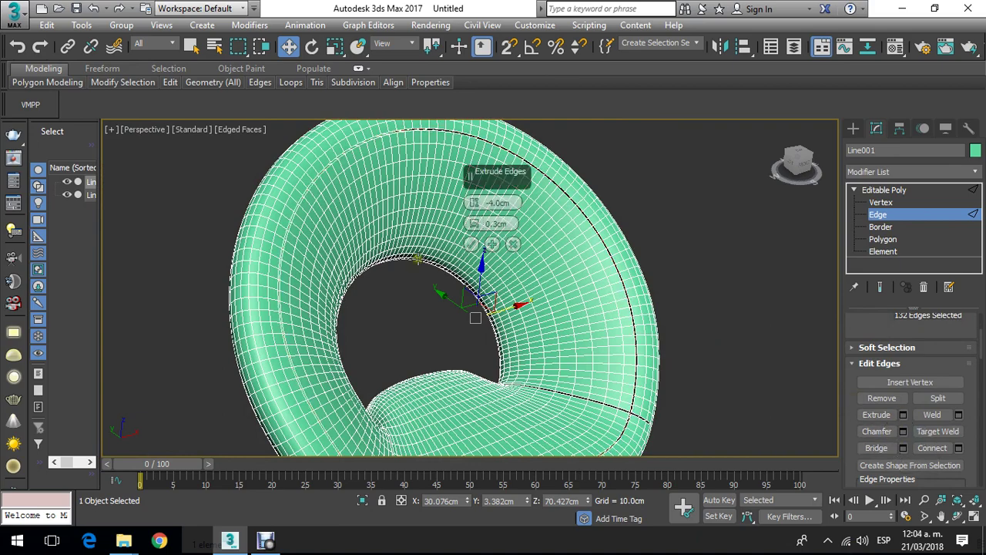
scroll(416, 259, "up", 2)
scroll(409, 203, "up", 3)
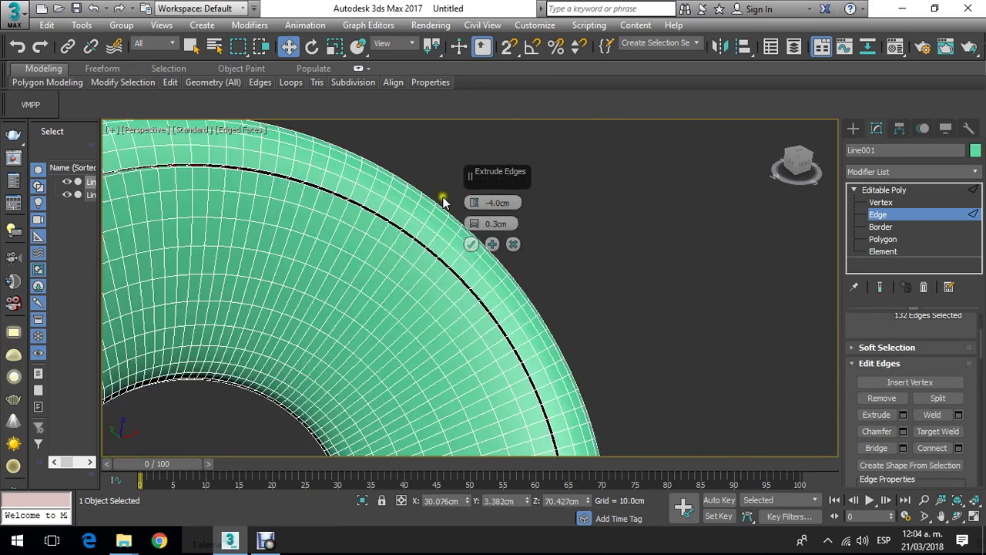
scroll(441, 230, "up", 2)
left_click(470, 244)
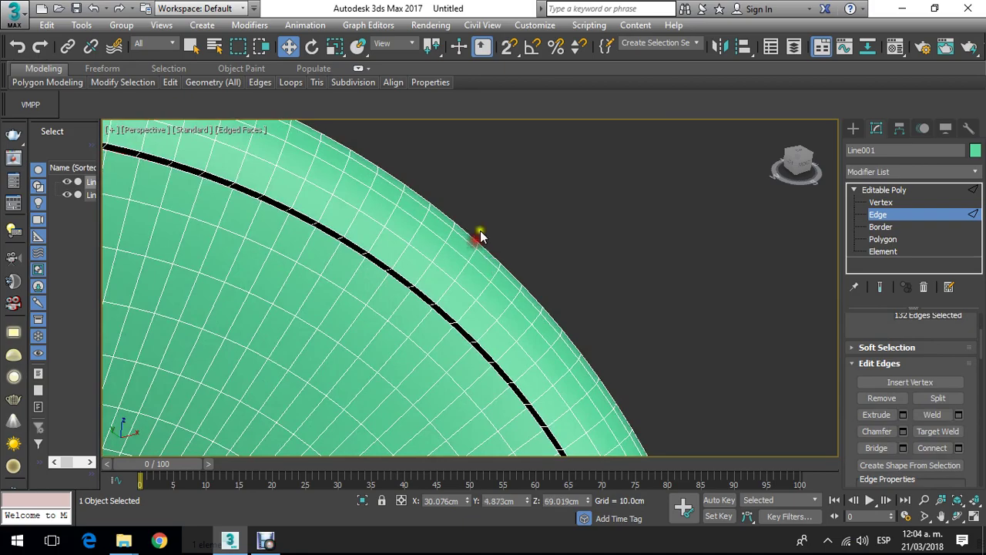
Step: Orbit behind the ring and select a full edge loop along its outer back side, close to the rim
scroll(486, 198, "down", 5)
scroll(529, 354, "up", 2)
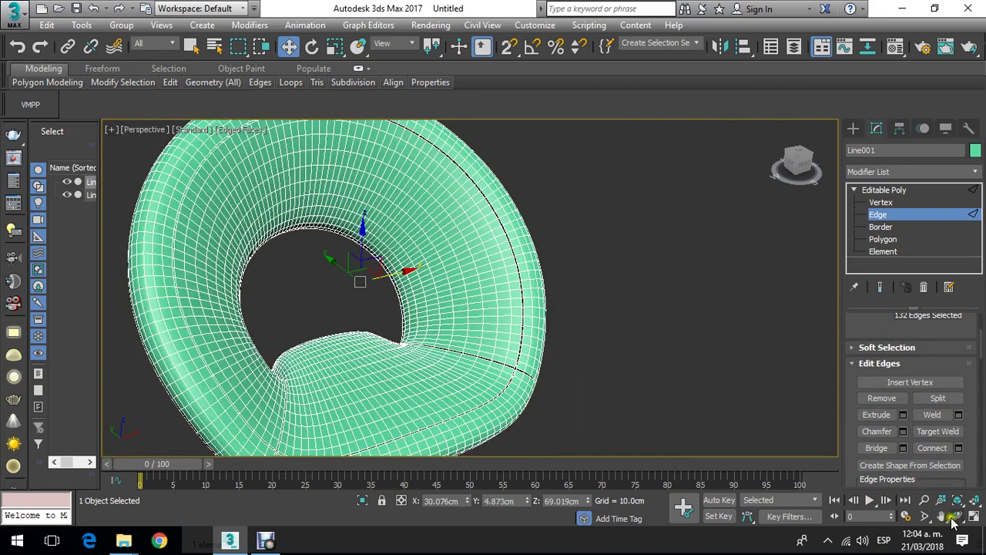
left_click(955, 519)
left_click_drag(563, 294, 372, 298)
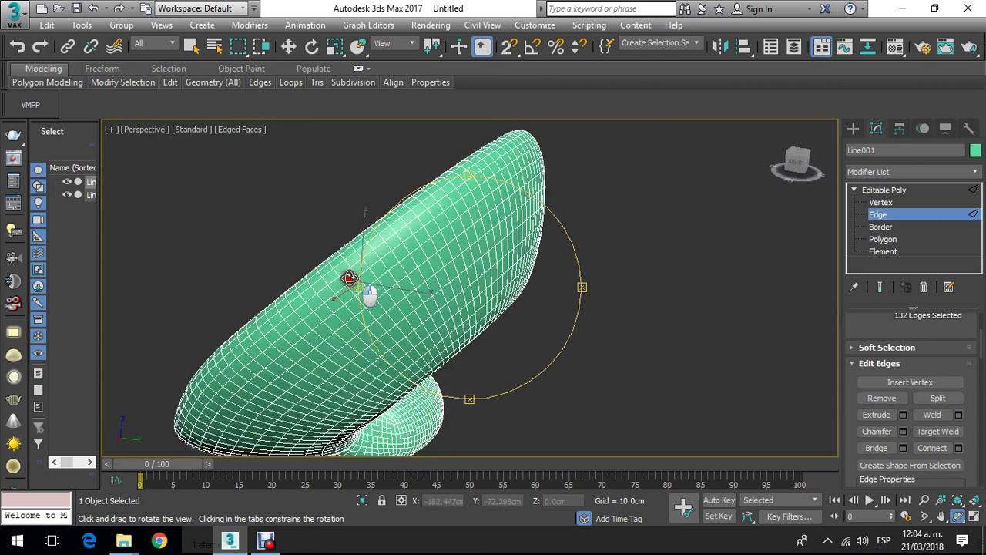
left_click(289, 47)
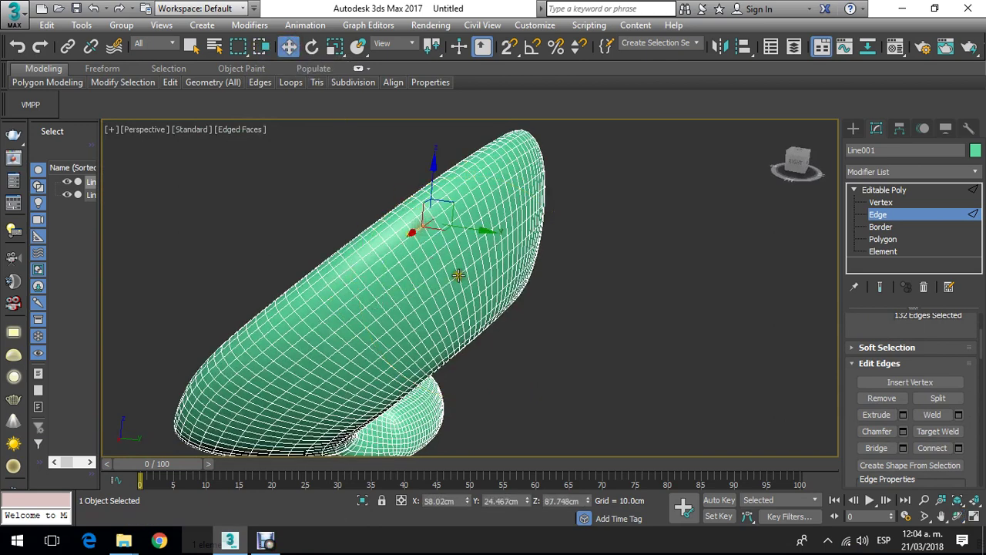
left_click_drag(871, 330, 870, 426)
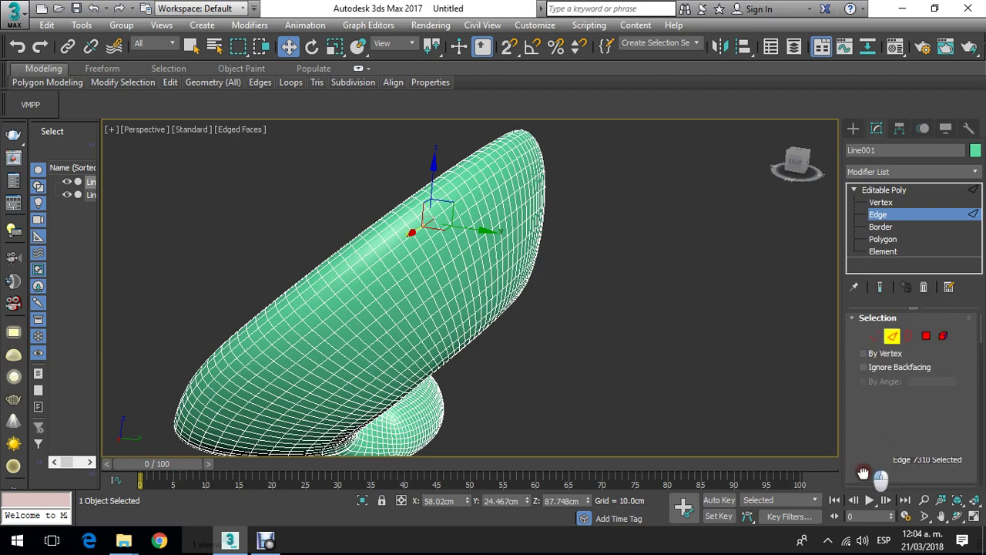
left_click(935, 413)
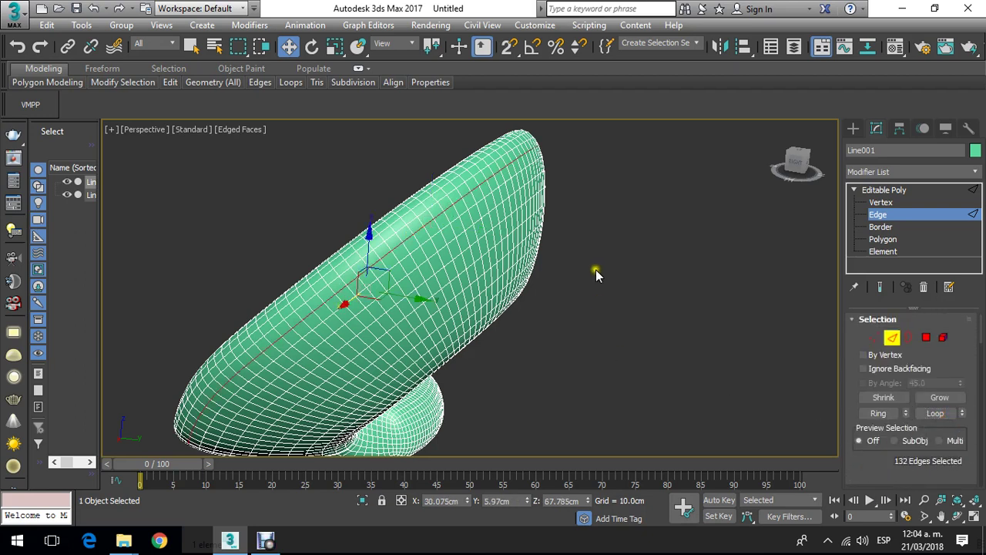
Step: Extrude the back side's edge loop with a height of -4 cm and a width of 0.3 cm
left_click_drag(900, 471, 898, 332)
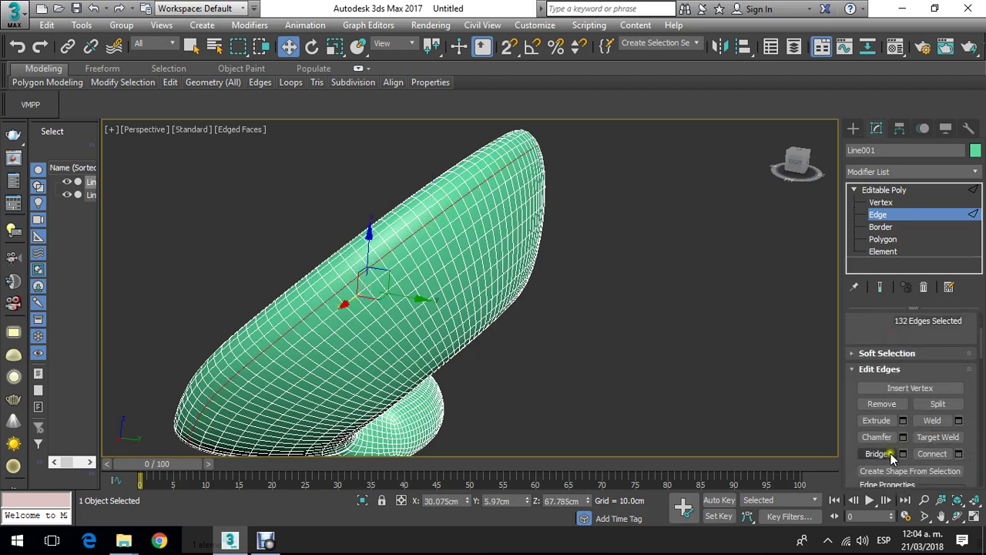
left_click(903, 421)
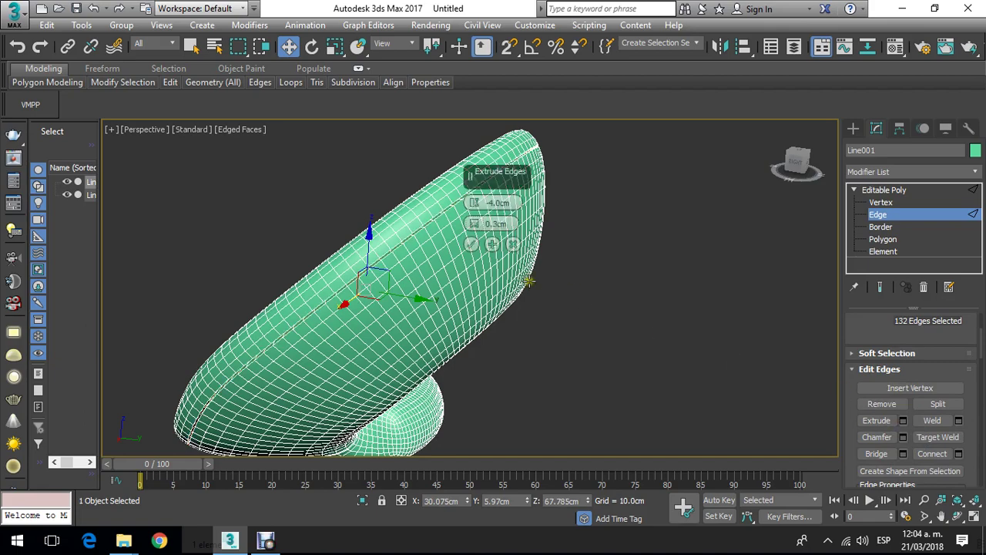
left_click(471, 245)
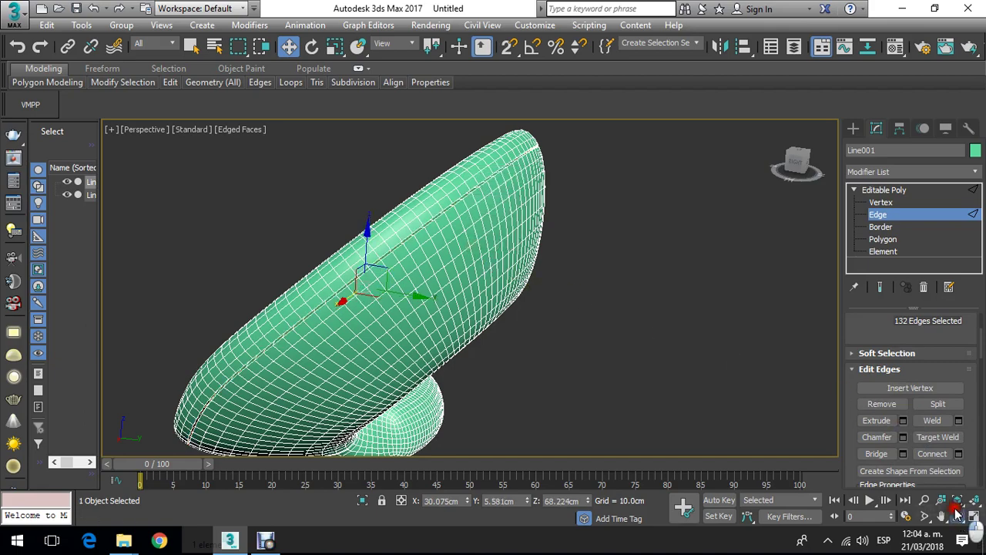
Step: Leave edge editing and apply a TurboSmooth modifier to the whole grooved ring
left_click(957, 516)
left_click_drag(704, 353, 484, 267)
scroll(497, 316, "down", 3)
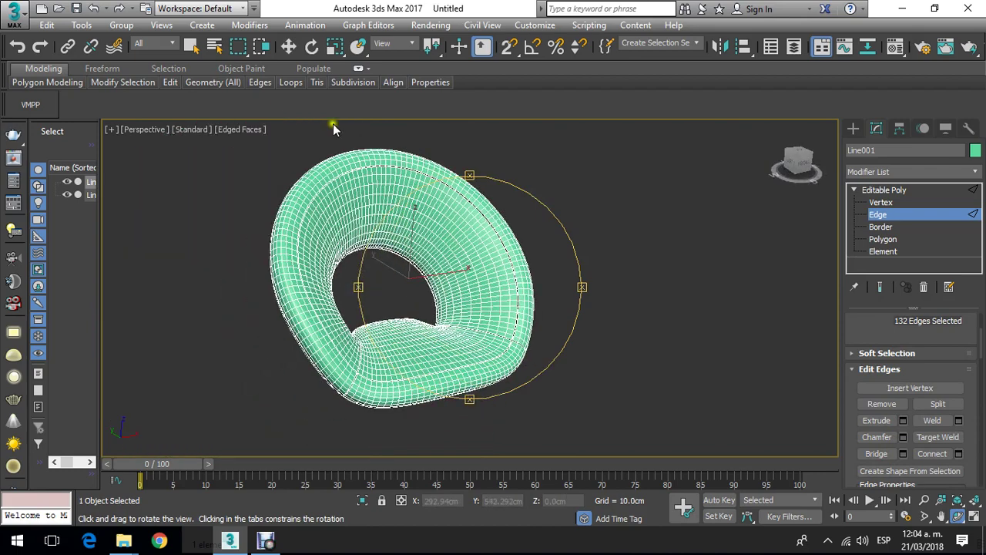
left_click(288, 46)
left_click(880, 215)
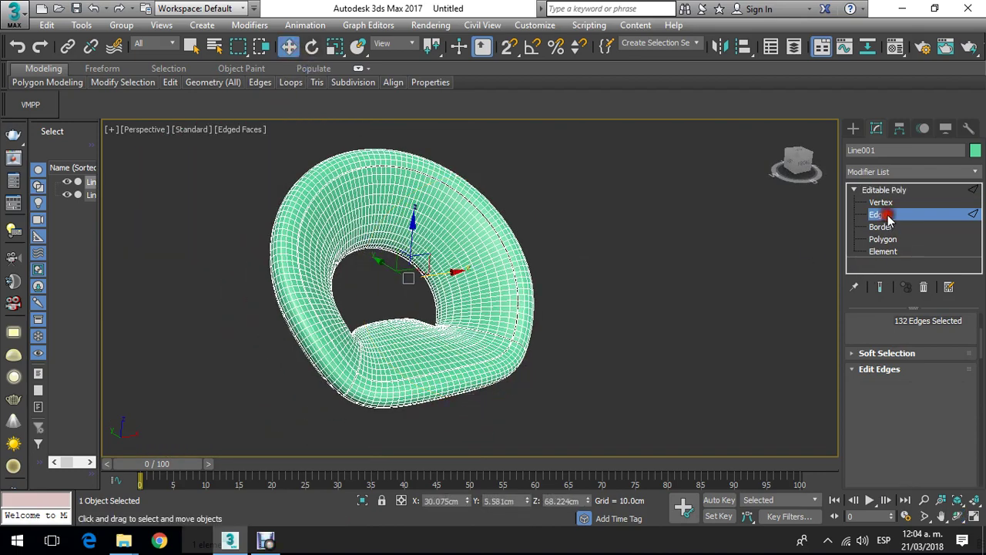
scroll(480, 274, "up", 2)
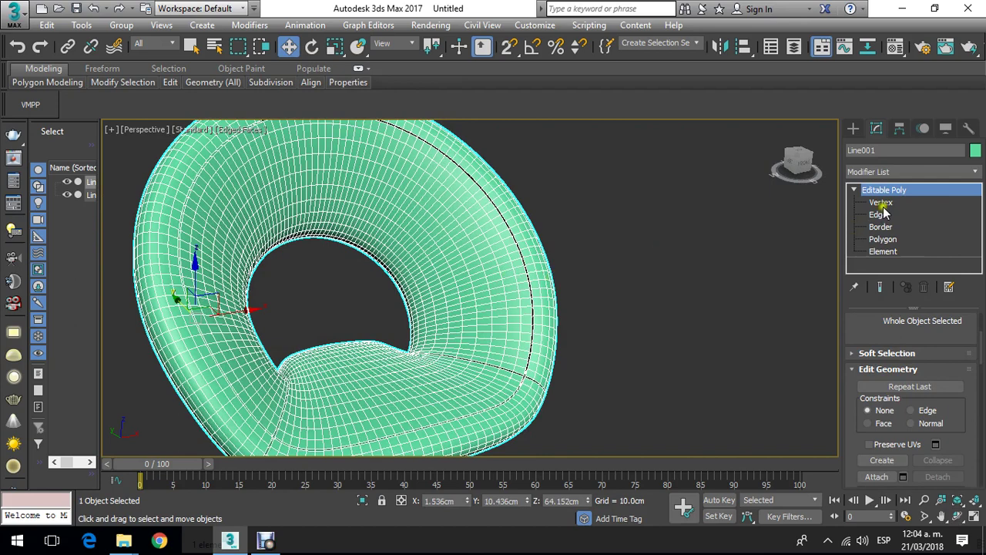
left_click(940, 174)
left_click_drag(969, 205, 948, 478)
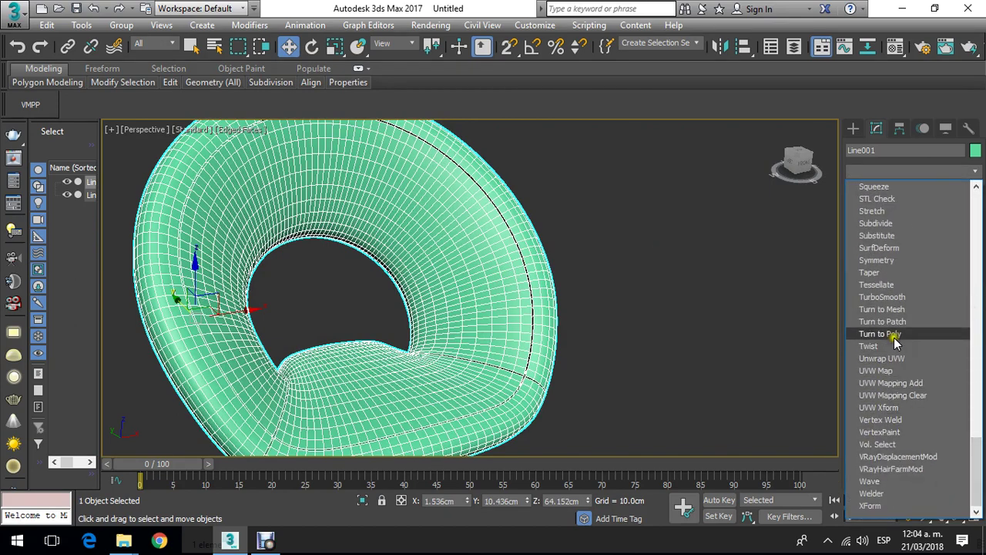
left_click(894, 297)
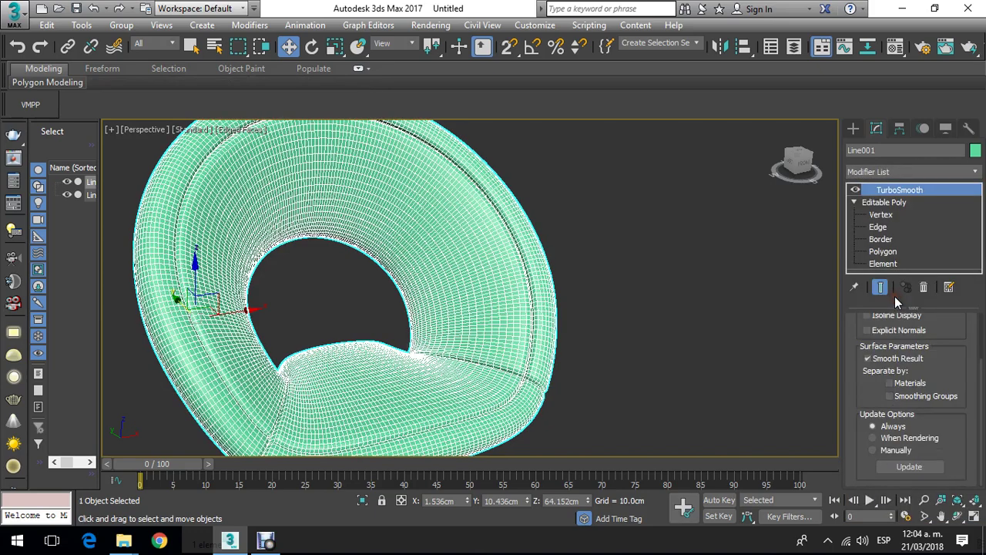
Step: Inspect the smoothed chair seat from several perspective angles and from above, checking the seams, rim and backrest opening
middle_click_drag(627, 333, 638, 376)
scroll(616, 324, "up", 2)
left_click(605, 275)
scroll(544, 264, "up", 3)
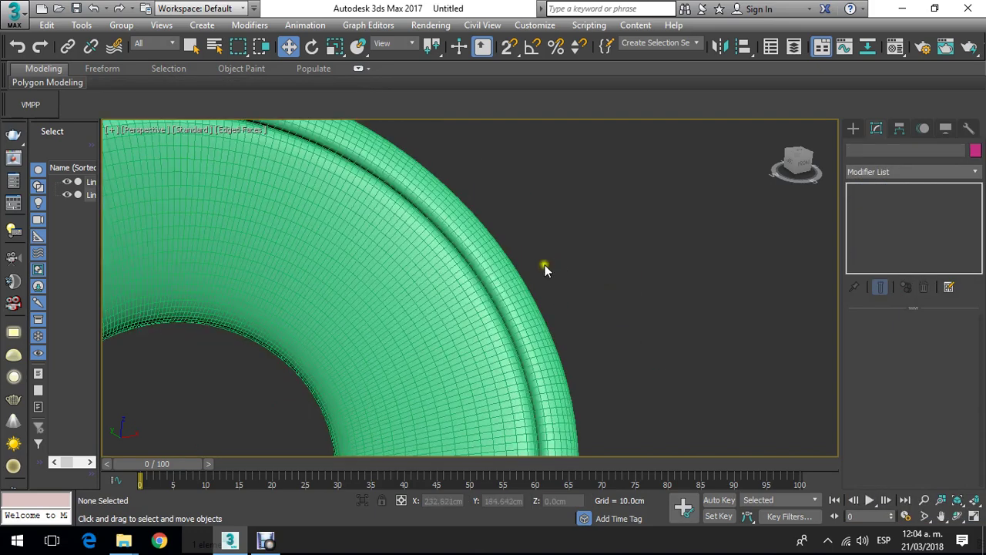
scroll(514, 271, "down", 4)
middle_click_drag(515, 271, 548, 325, "alt")
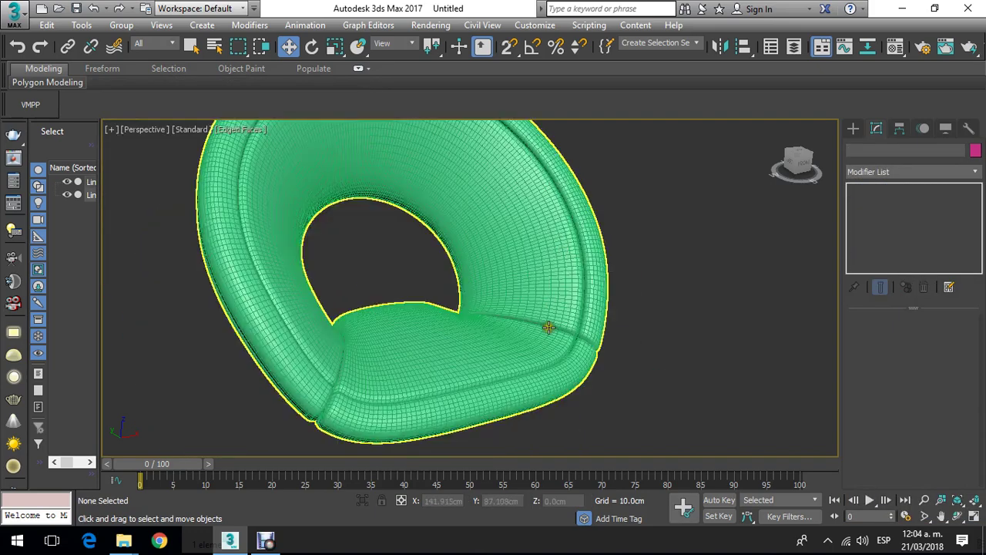
scroll(452, 353, "up", 3)
left_click(957, 517)
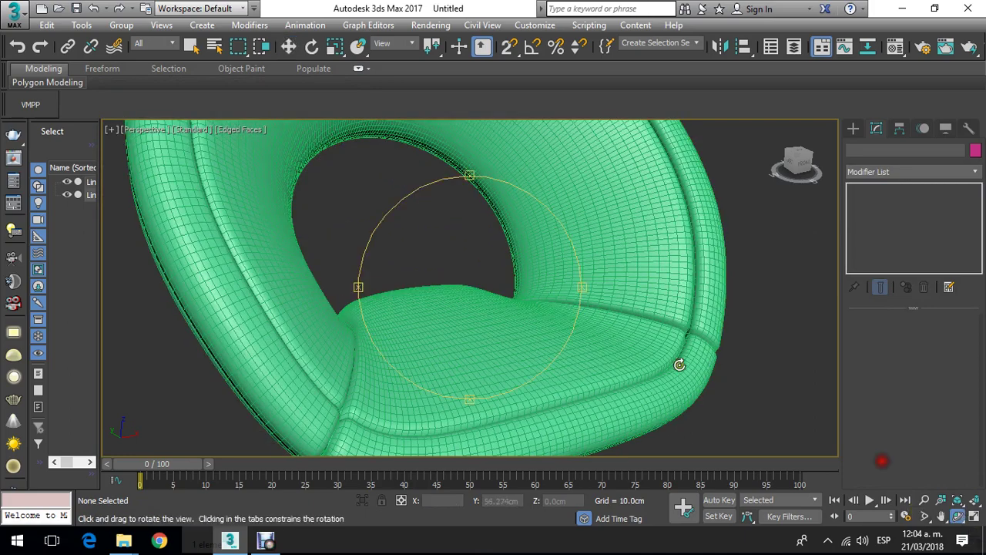
left_click_drag(681, 363, 621, 238)
scroll(424, 309, "down", 4)
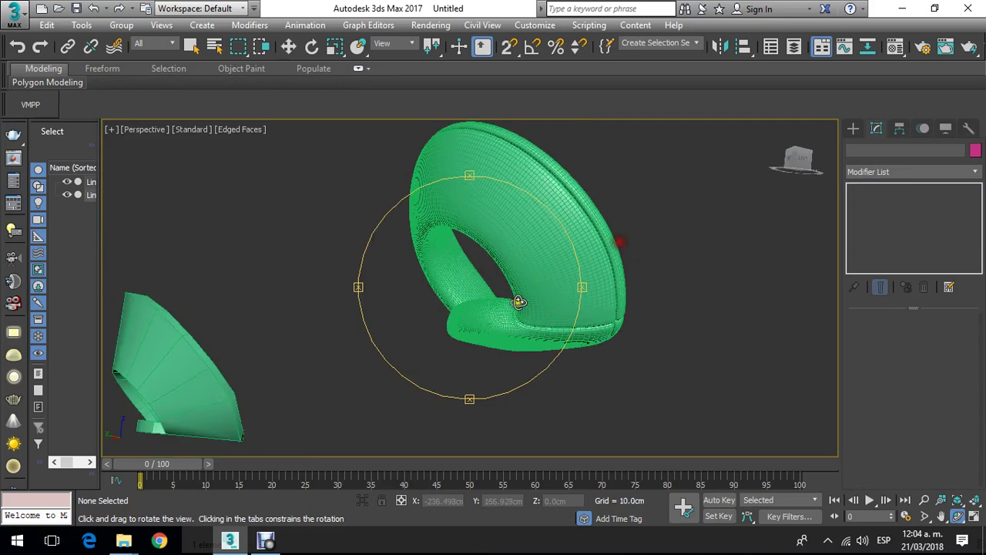
left_click_drag(518, 302, 362, 339)
scroll(477, 281, "up", 5)
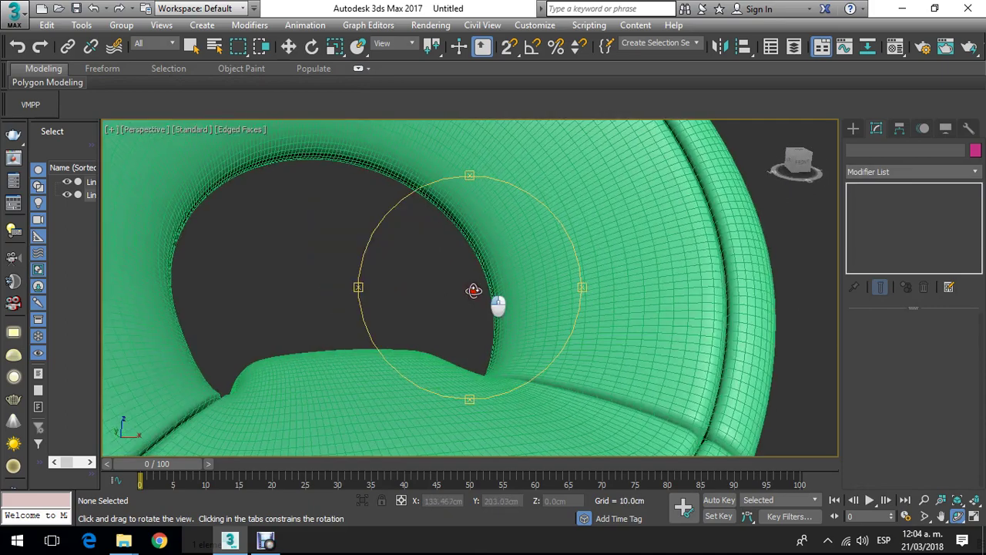
left_click_drag(480, 288, 420, 258)
scroll(438, 311, "down", 1)
scroll(452, 311, "down", 2)
left_click(289, 46)
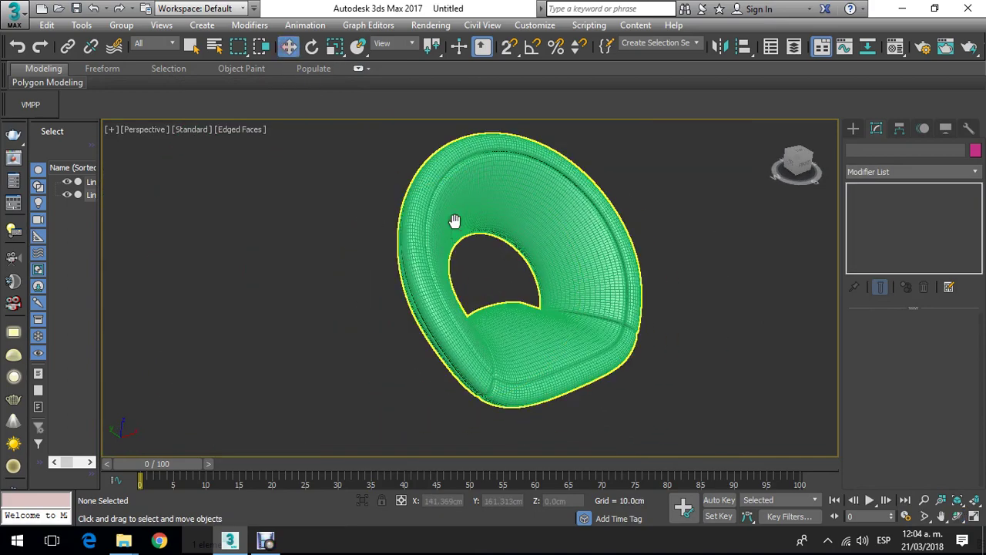
middle_click_drag(455, 220, 577, 250, "alt")
scroll(541, 243, "up", 3)
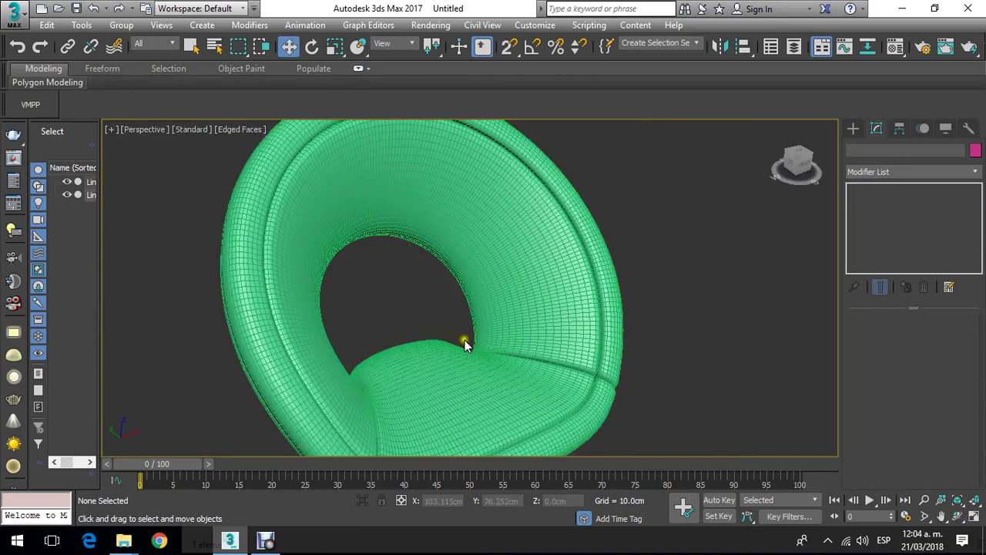
key("t")
scroll(468, 319, "down", 4)
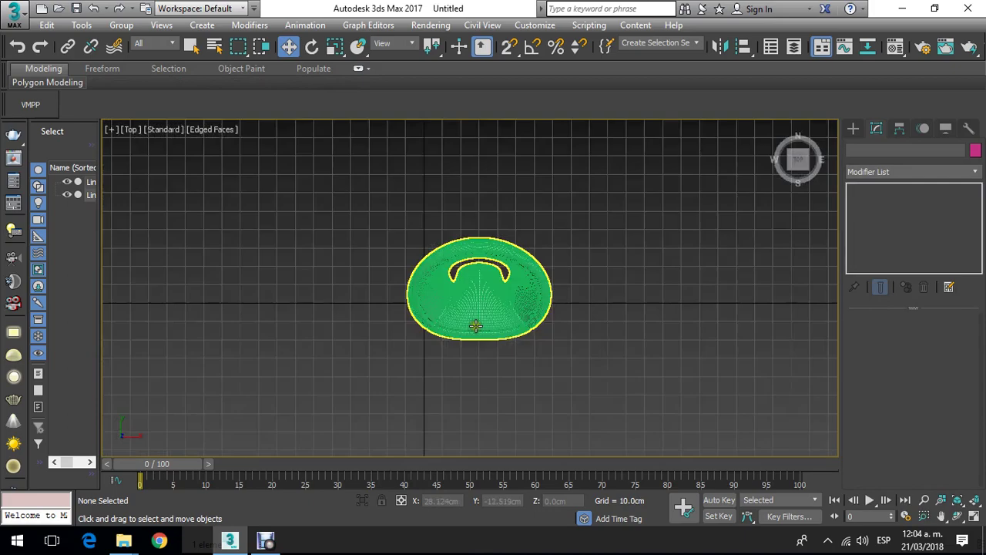
scroll(473, 326, "up", 2)
middle_click_drag(538, 260, 475, 286)
scroll(470, 281, "down", 1)
scroll(467, 281, "up", 2)
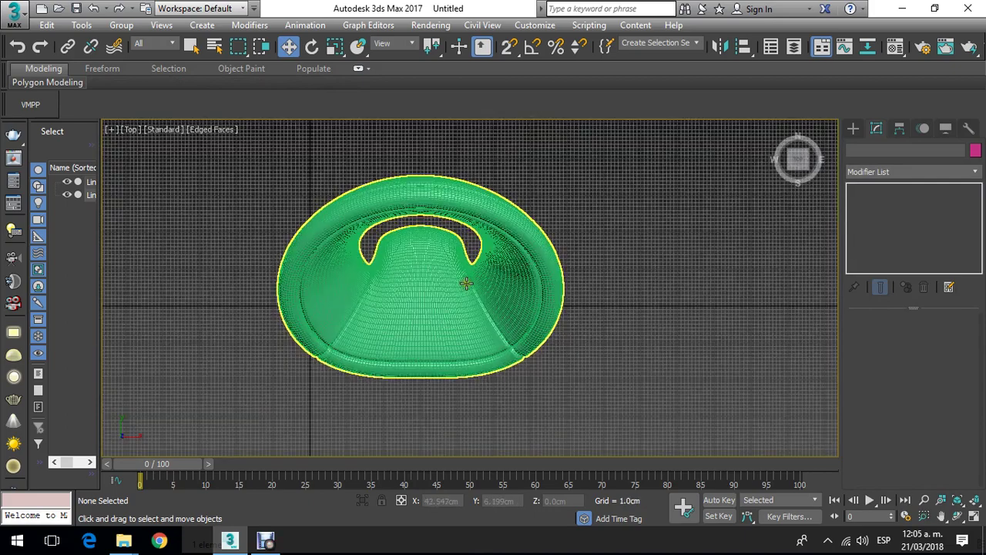
Step: In the Front view, draw a grid-snapped open trapezoid line under the seat, 40 cm high, 80 cm wide on top and 100 cm at the base
key("f")
scroll(460, 285, "down", 2)
scroll(468, 251, "up", 2)
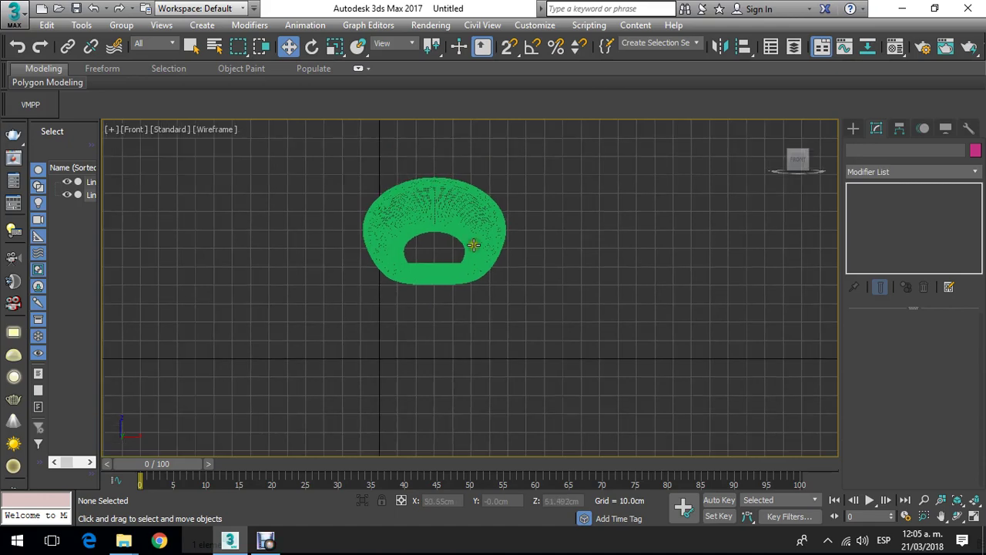
left_click(851, 128)
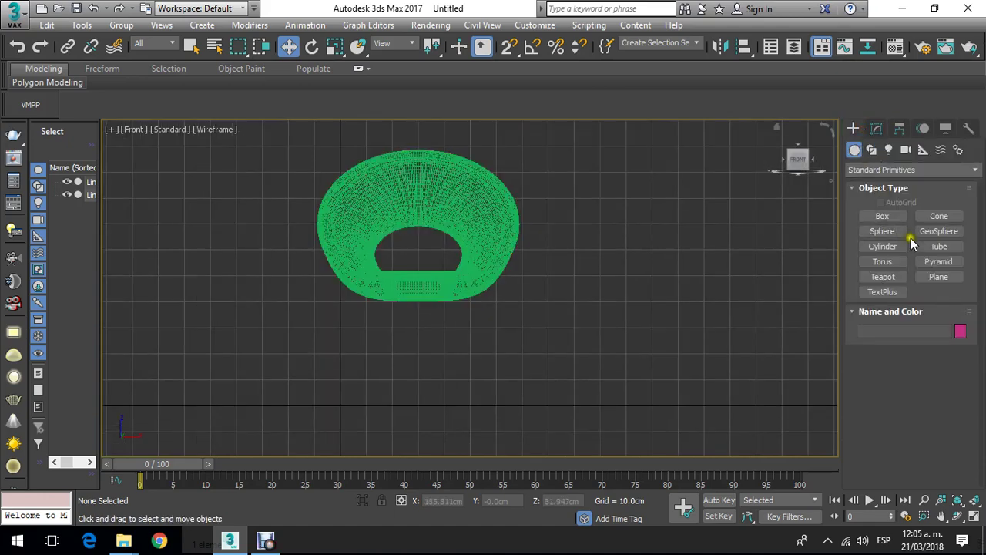
left_click(907, 151)
left_click(871, 150)
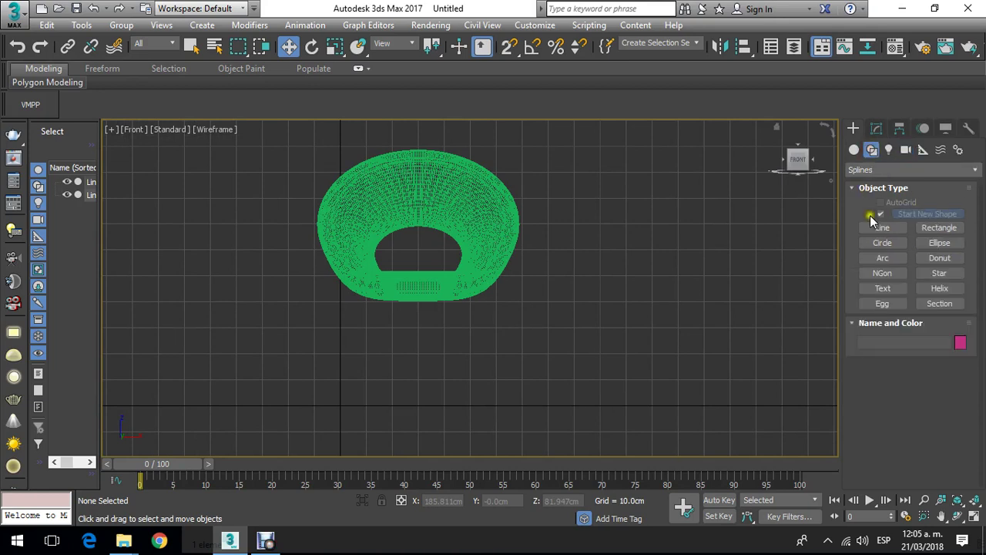
left_click(881, 227)
left_click(509, 46)
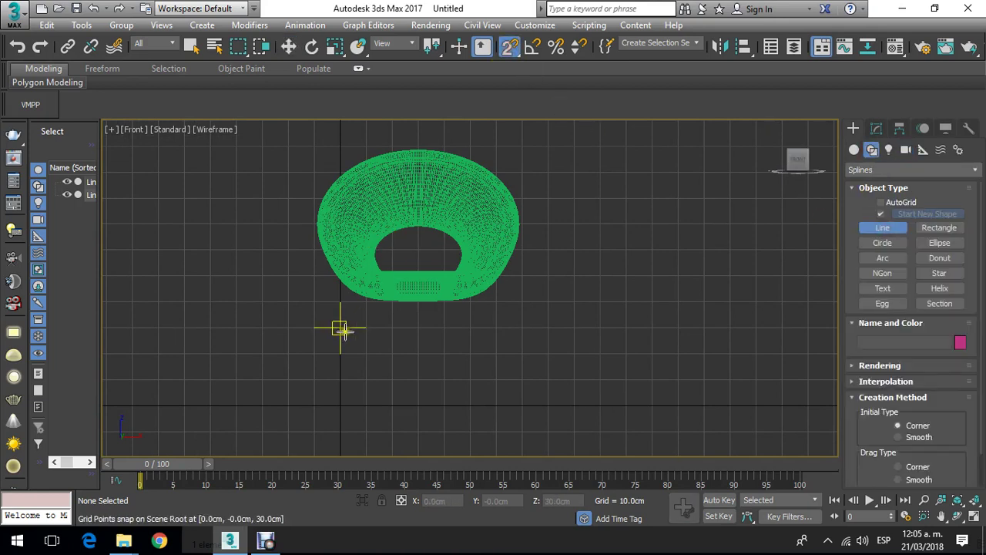
left_click(288, 404)
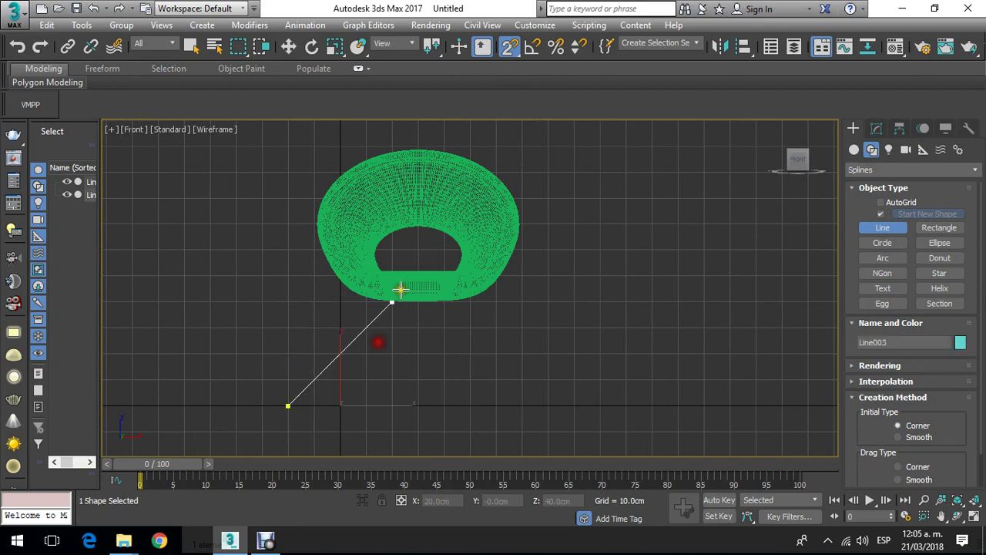
left_click(313, 302)
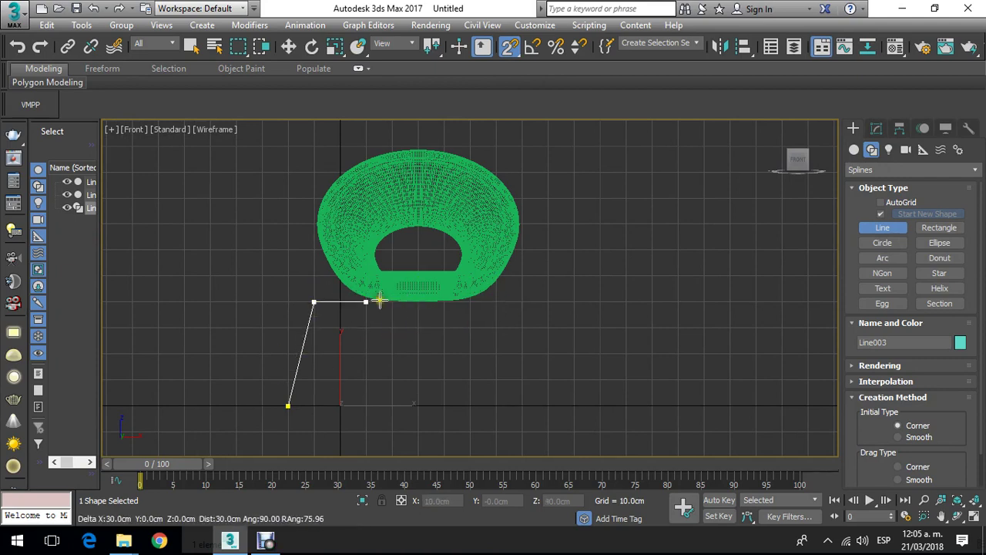
left_click(521, 302)
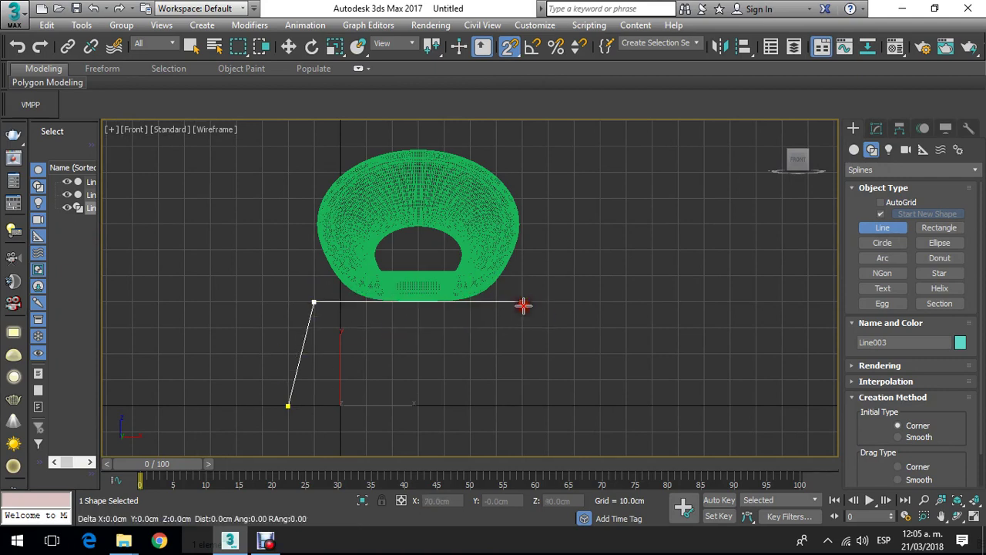
left_click(548, 406)
right_click(647, 325)
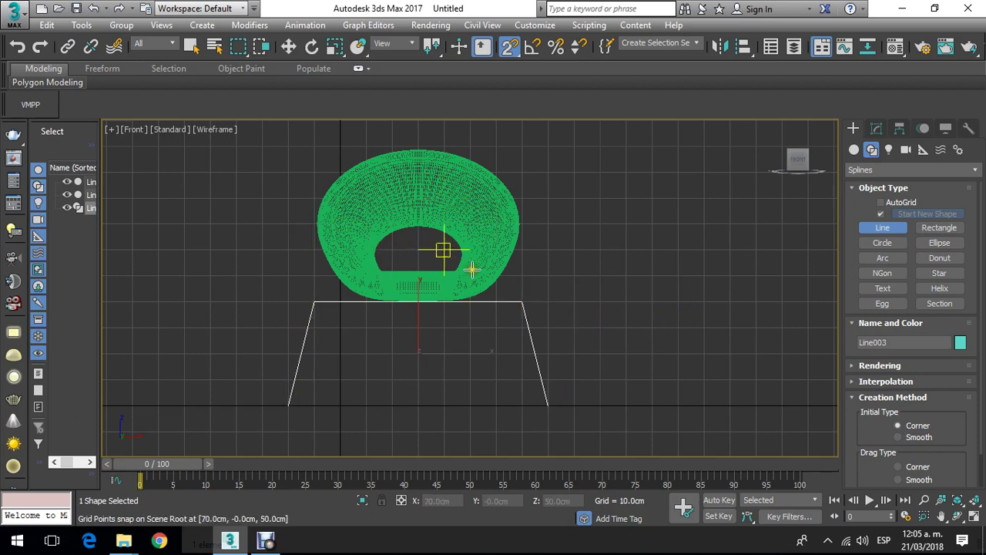
left_click(288, 46)
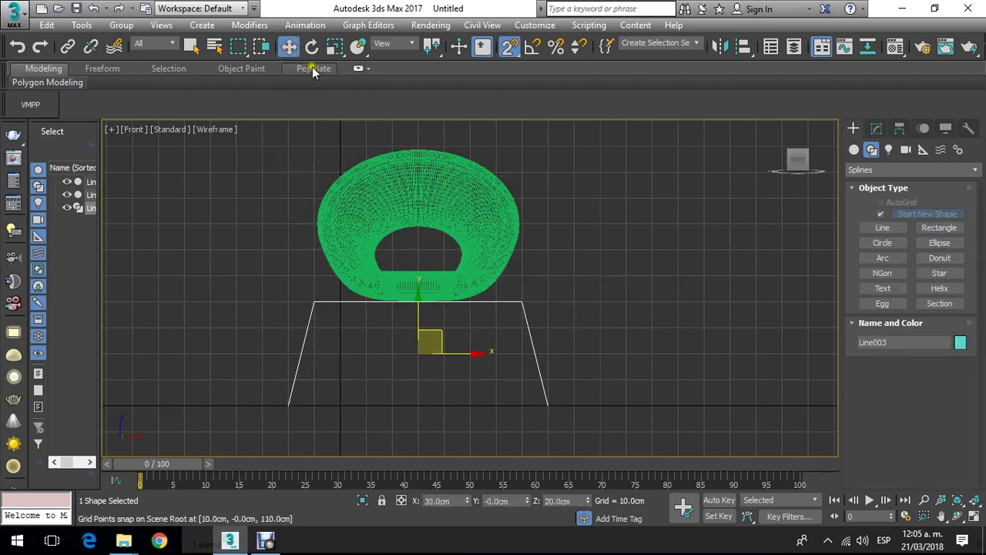
left_click(509, 46)
Step: Select all segments of the leg frame line and set their type to Line
middle_click_drag(496, 206, 521, 185)
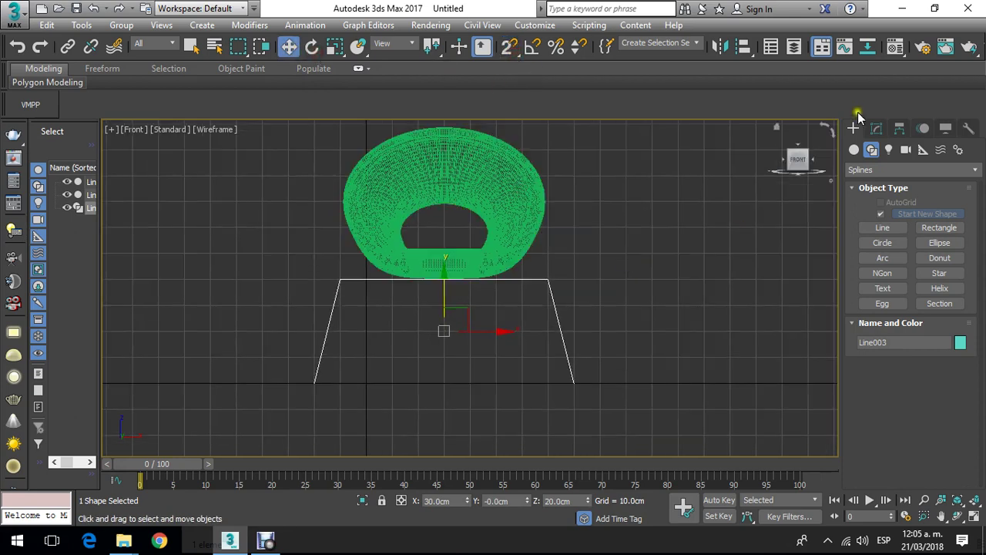
left_click(877, 129)
left_click(854, 190)
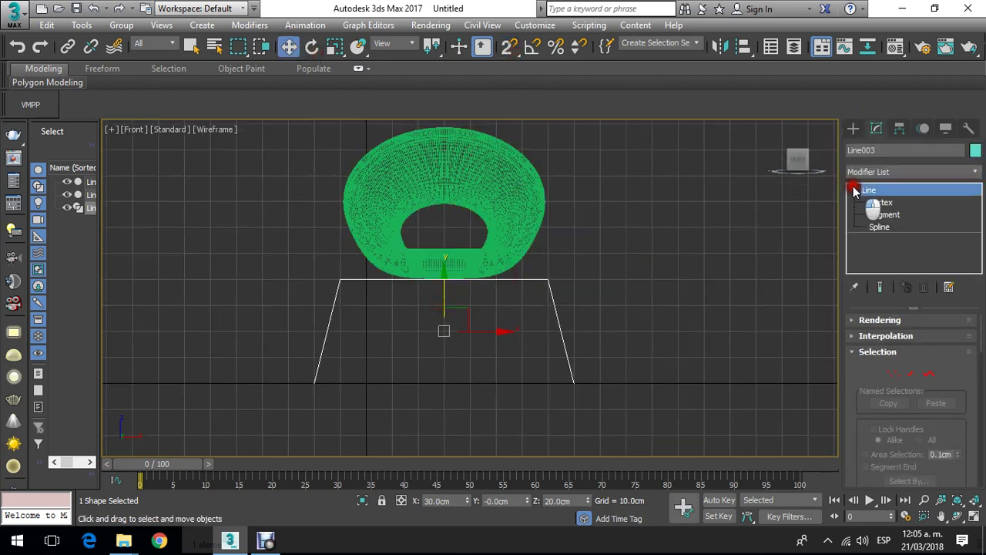
left_click(884, 214)
left_click_drag(254, 241, 745, 435)
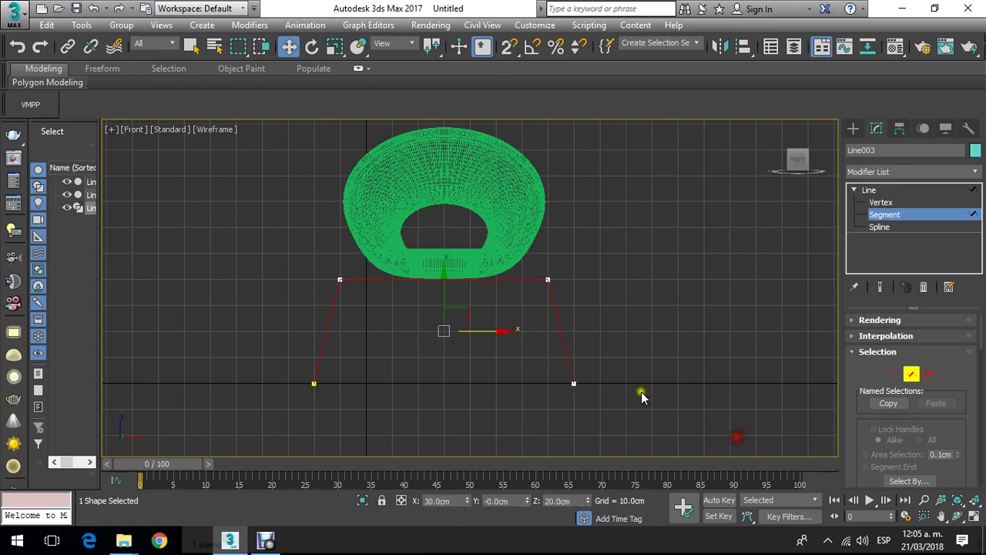
right_click(576, 333)
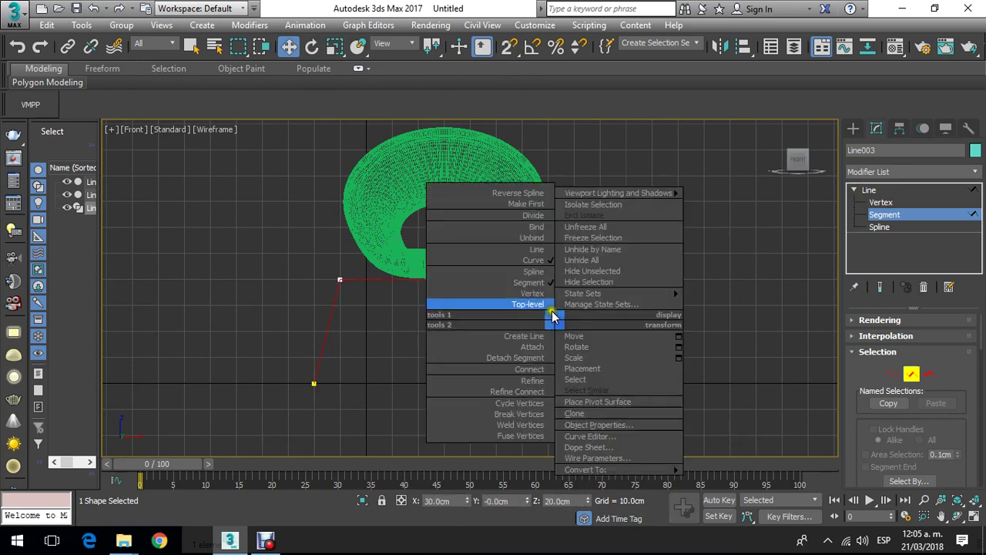
left_click(543, 248)
Step: Fillet the two upper corner vertices of the leg frame by 5 cm and return to object level
left_click(888, 204)
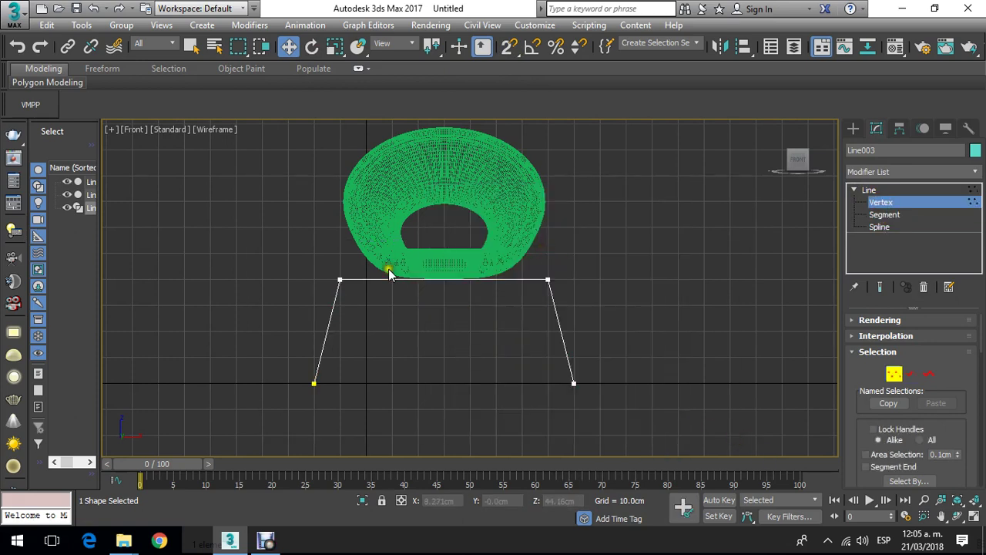
left_click_drag(307, 241, 350, 275)
scroll(860, 416, "down", 10)
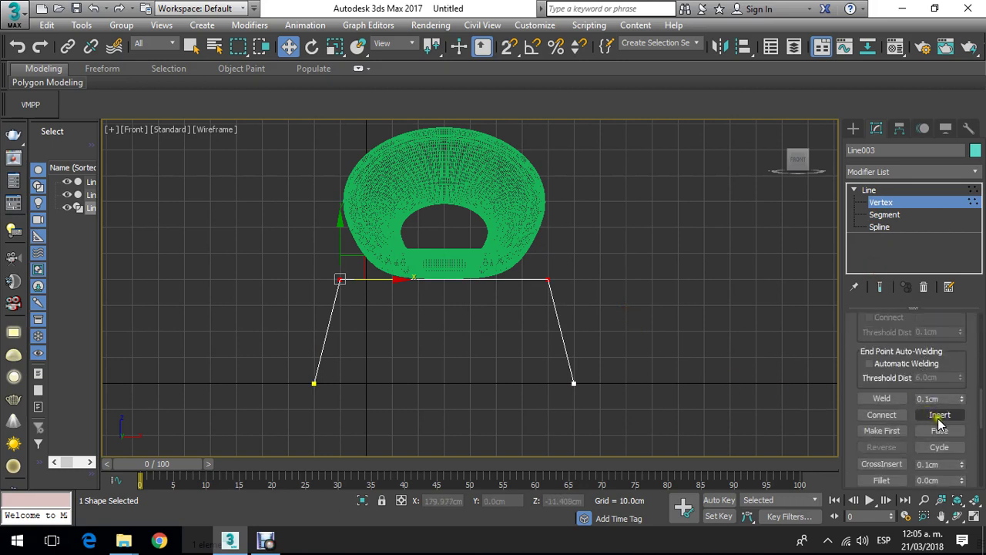
scroll(939, 423, "down", 1)
left_click(881, 458)
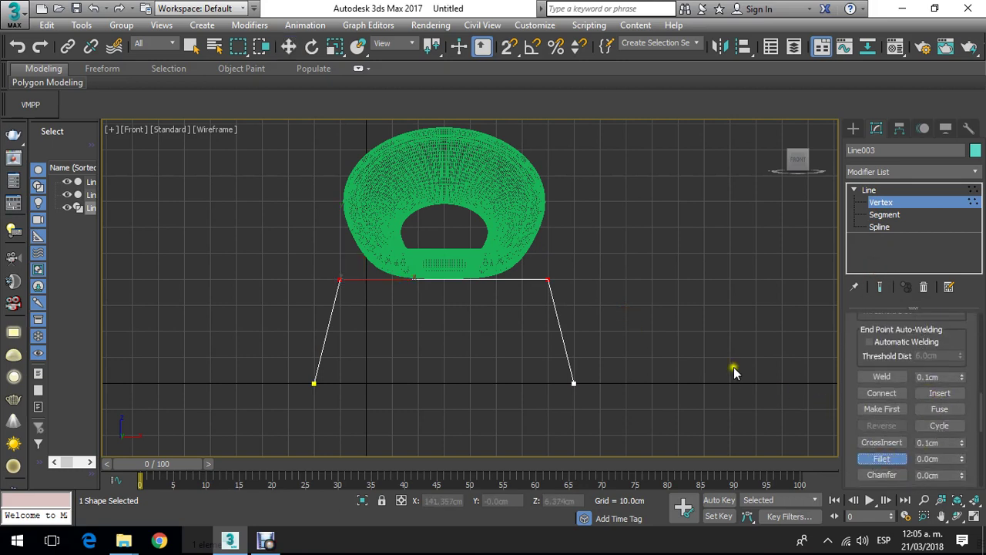
middle_click_drag(733, 373, 728, 365)
left_click_drag(952, 460, 845, 464)
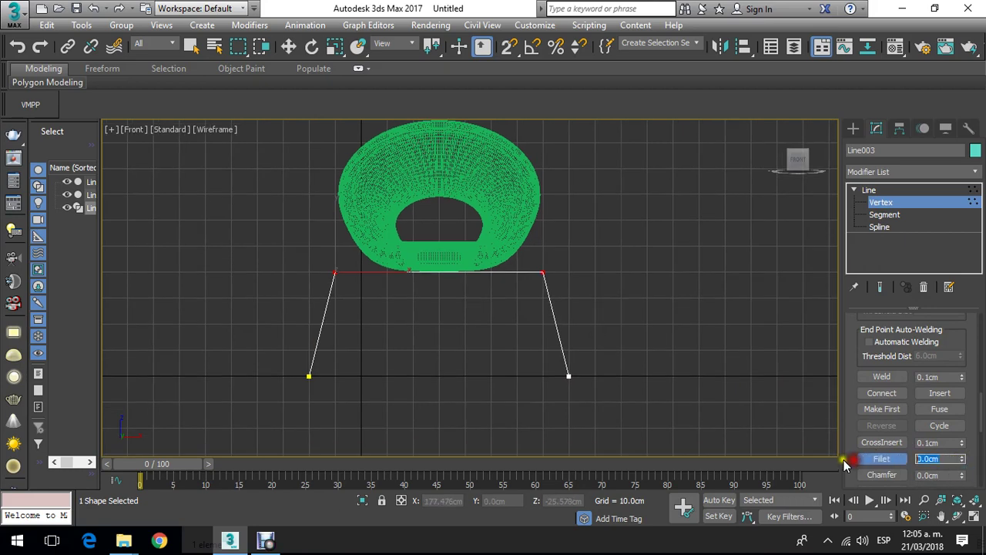
type("5")
key("Return")
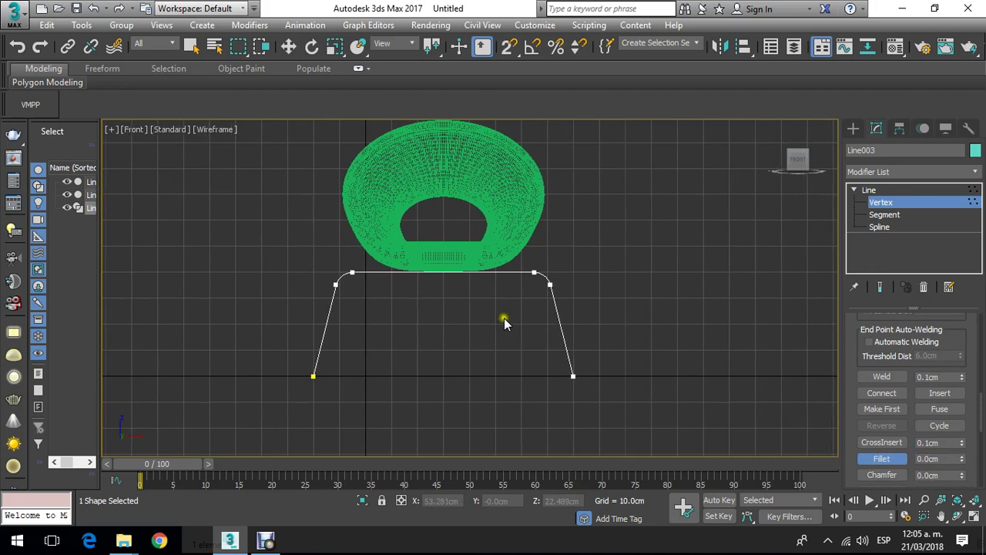
scroll(504, 317, "up", 2)
scroll(546, 271, "up", 1)
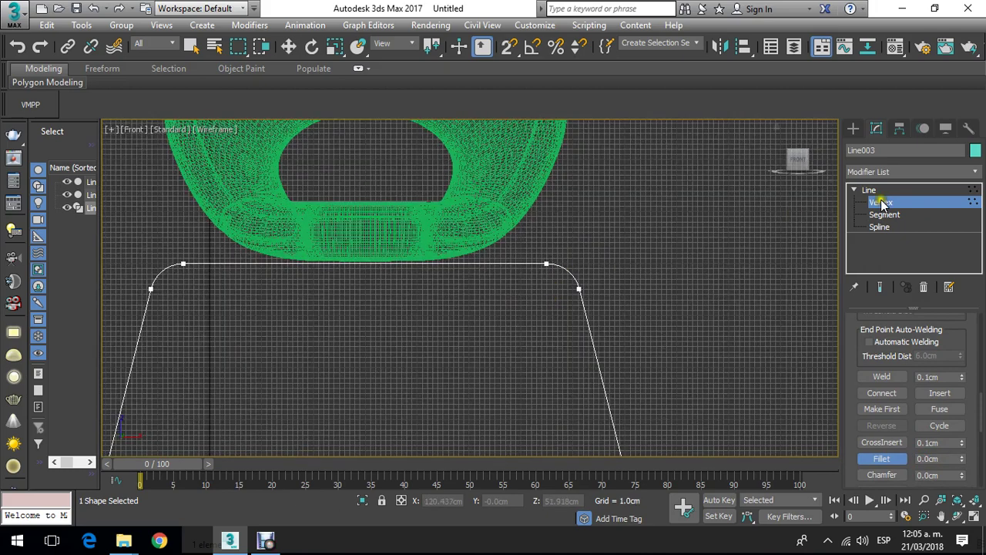
left_click(871, 189)
Step: Clone the leg frame as an independent copy about 145 cm away in the negative X direction
scroll(621, 218, "down", 3)
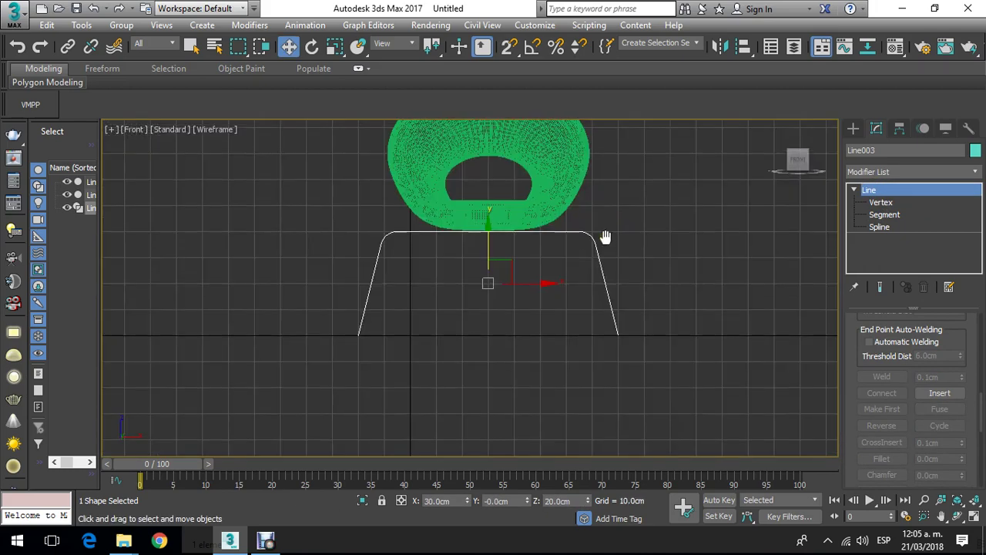
scroll(532, 304, "down", 2)
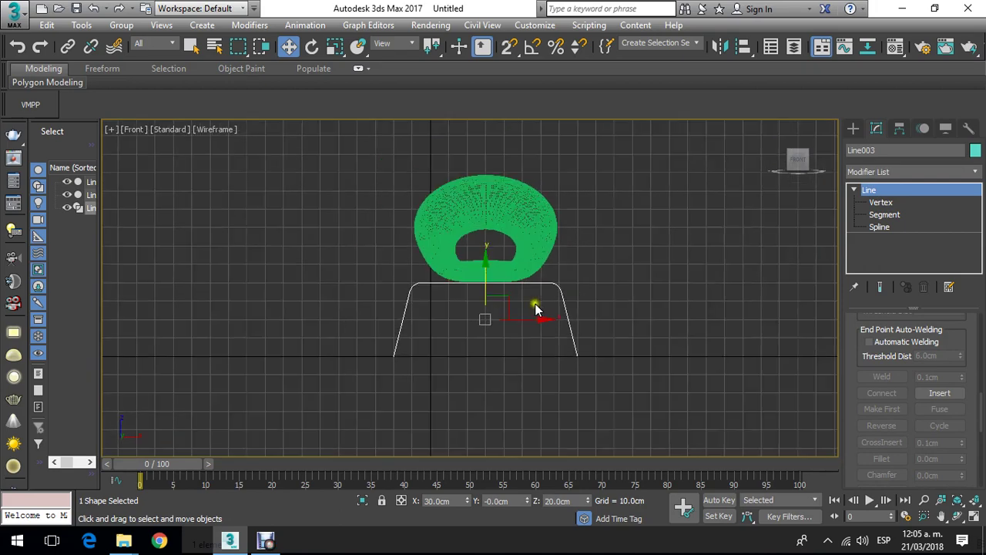
mouse_move(542, 319)
left_mouse_down("shift")
mouse_move(304, 332)
mouse_move(278, 324)
left_mouse_up("shift")
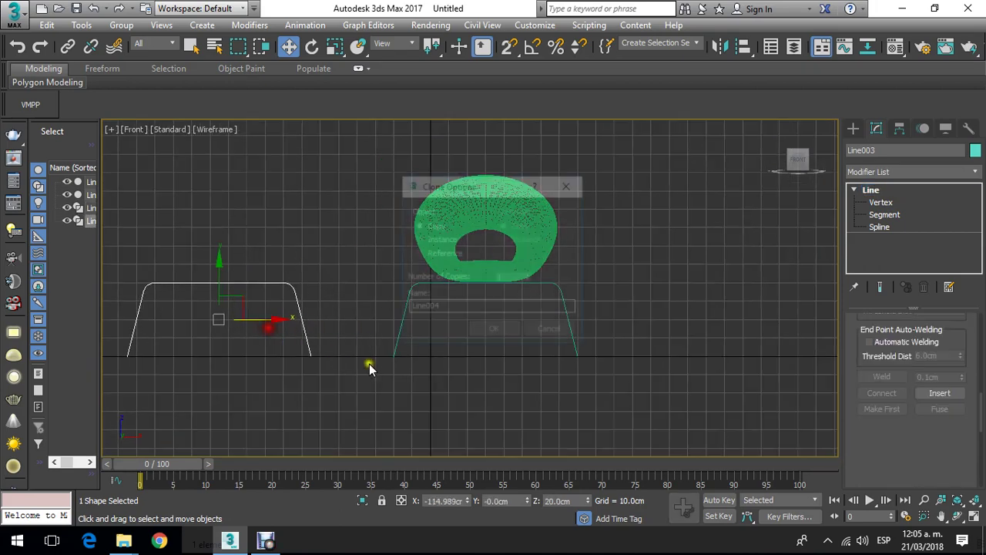
left_click(494, 331)
Step: Try to rotate the leg frame under the seat 45° about Z in the Top view
left_click(555, 284)
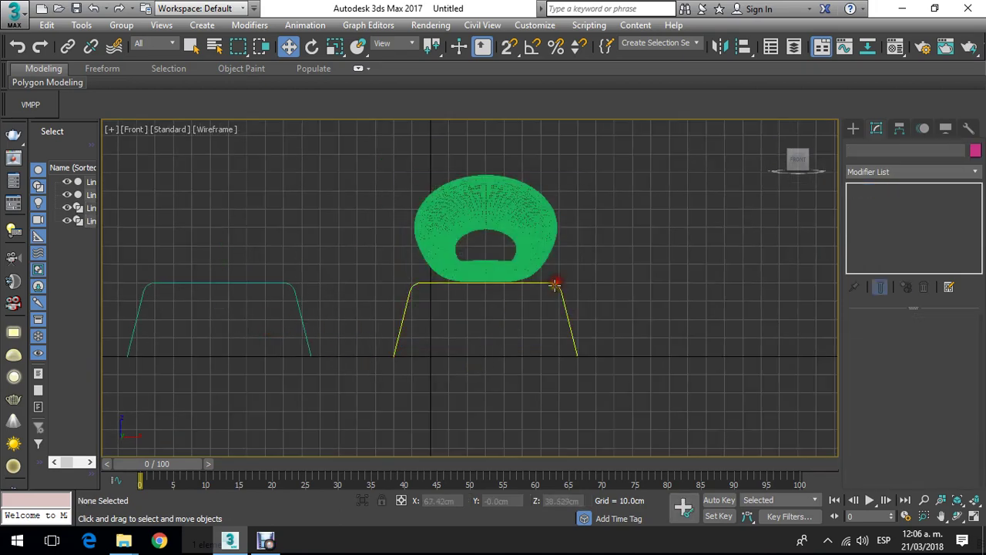
scroll(555, 285, "up", 2)
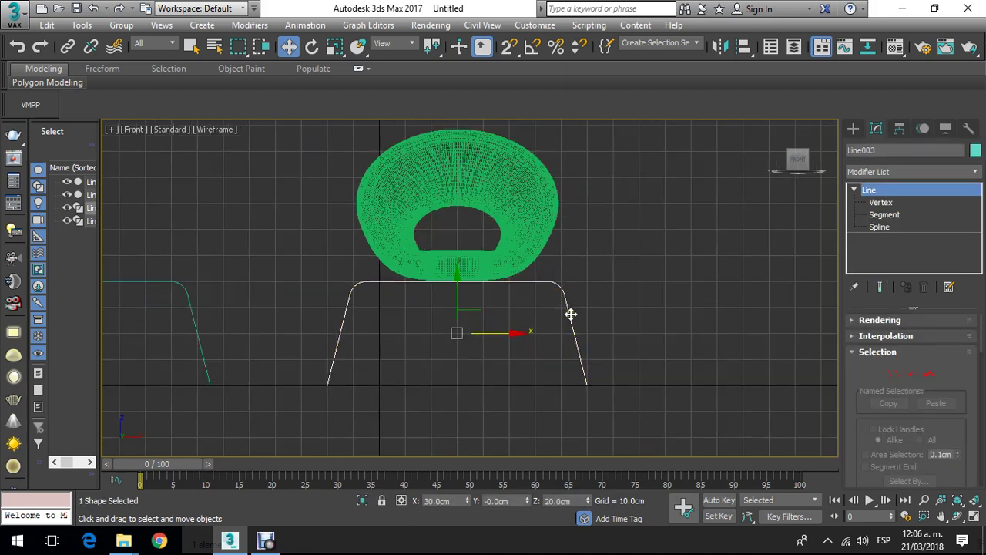
key("t")
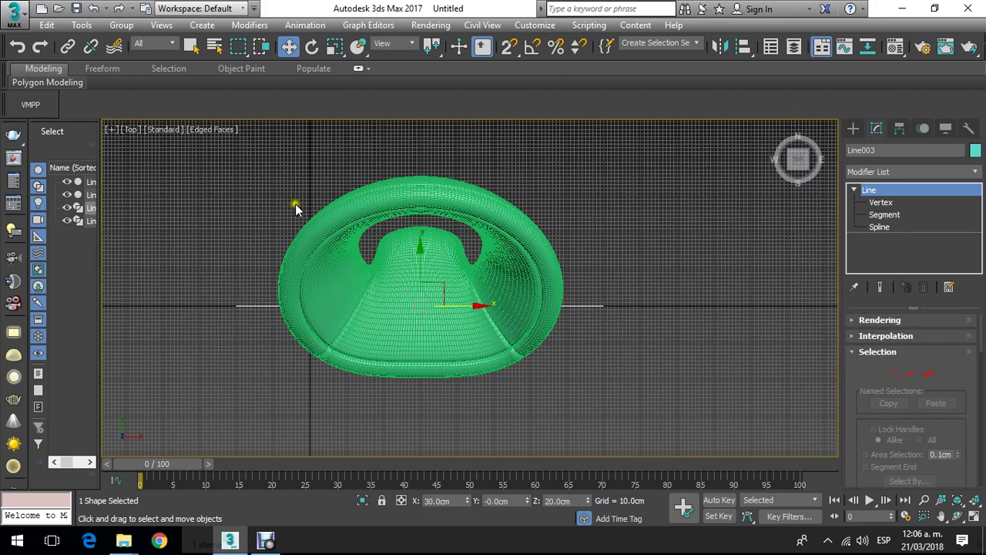
left_click(311, 47)
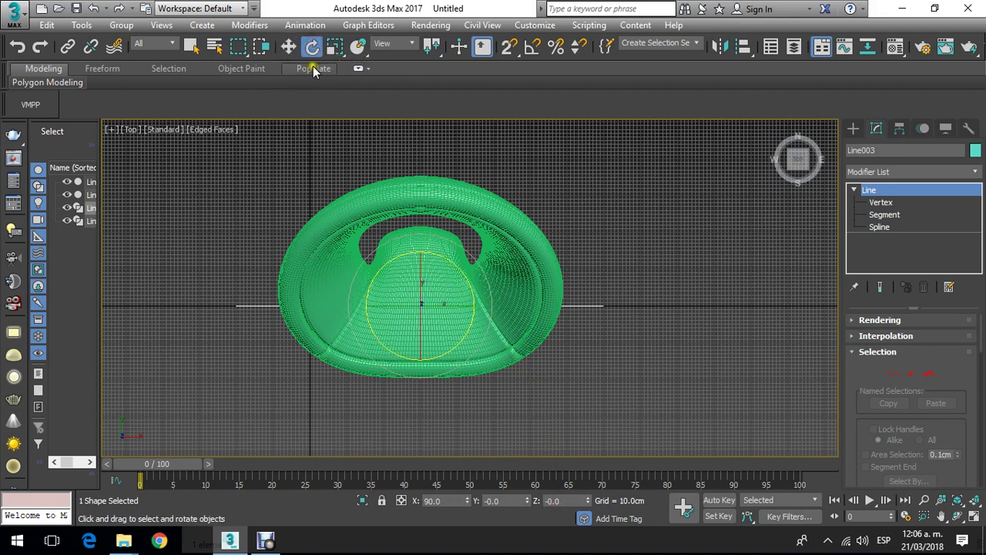
left_click(567, 499)
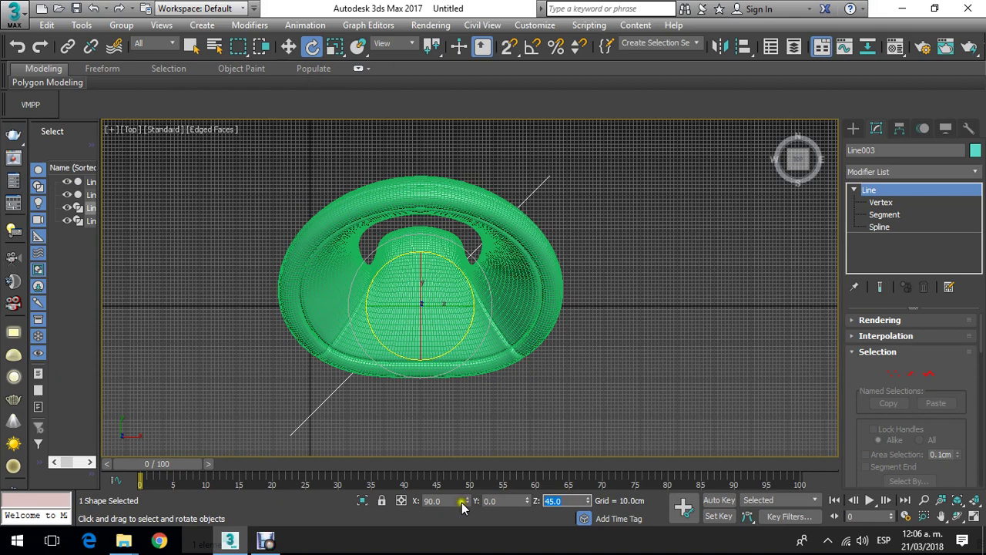
scroll(457, 361, "down", 5)
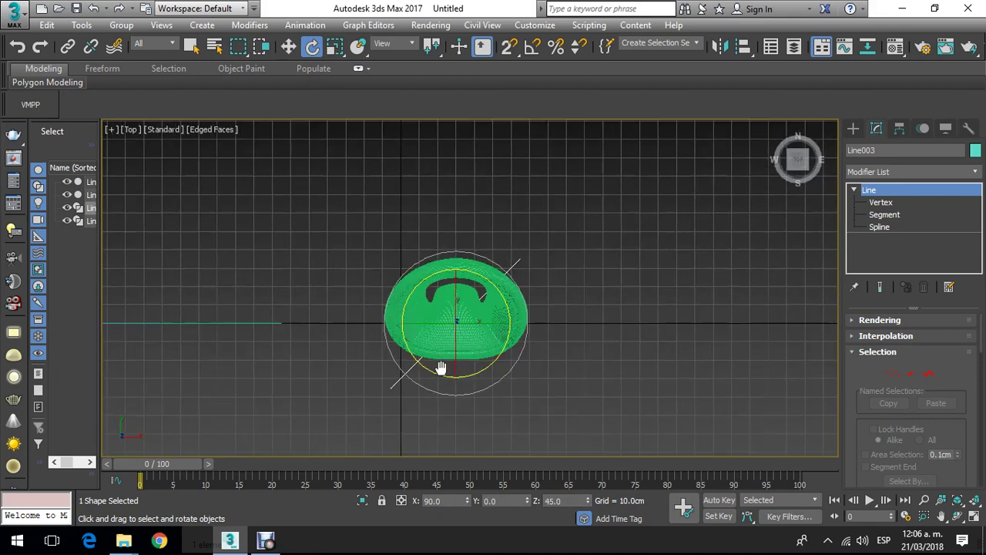
Step: In the Front view, narrow the leg frame by moving its left-side vertices about 20 cm inward, and return to object level
key("f")
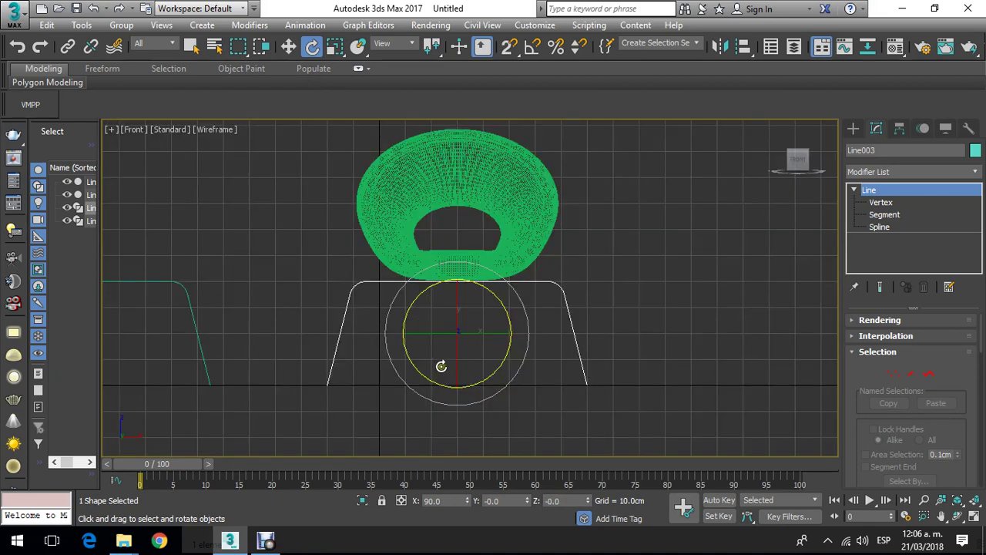
middle_click_drag(455, 321, 447, 276)
left_click(876, 202)
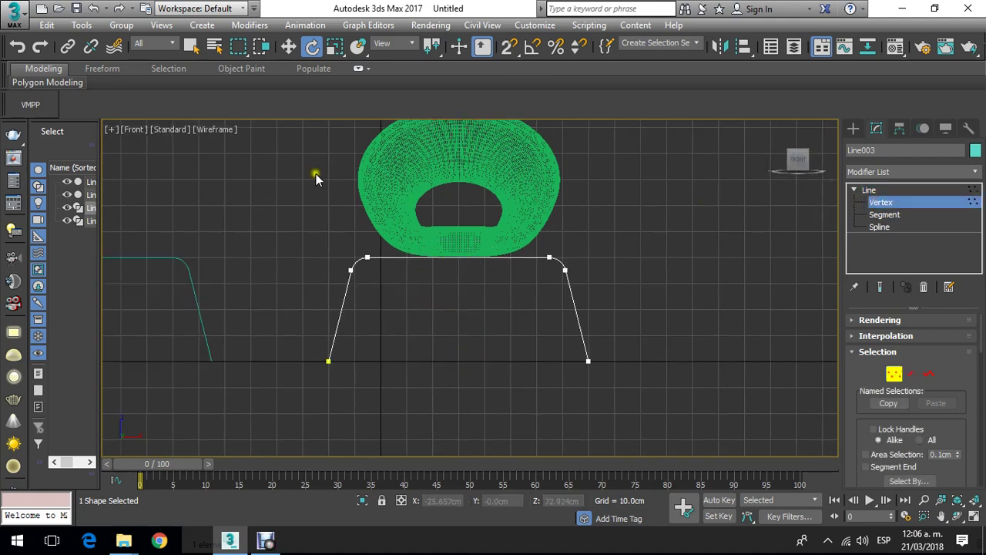
left_click(289, 46)
left_click(329, 361)
scroll(368, 352, "up", 2)
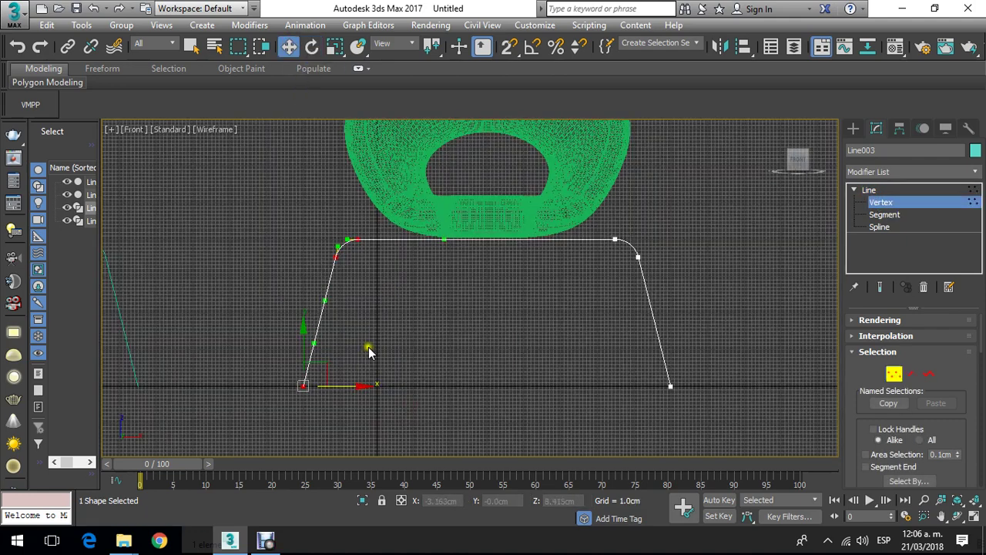
left_click_drag(350, 382, 419, 381)
right_click(384, 389)
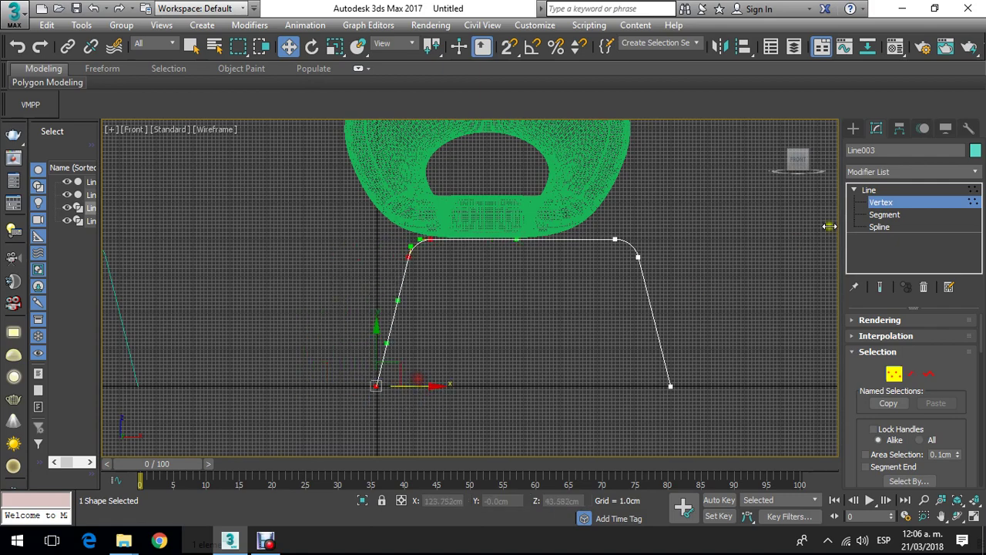
left_click(887, 202)
Step: Shift the narrowed leg frame about 10 cm in the negative X direction beneath the seat
left_click_drag(534, 312, 501, 316)
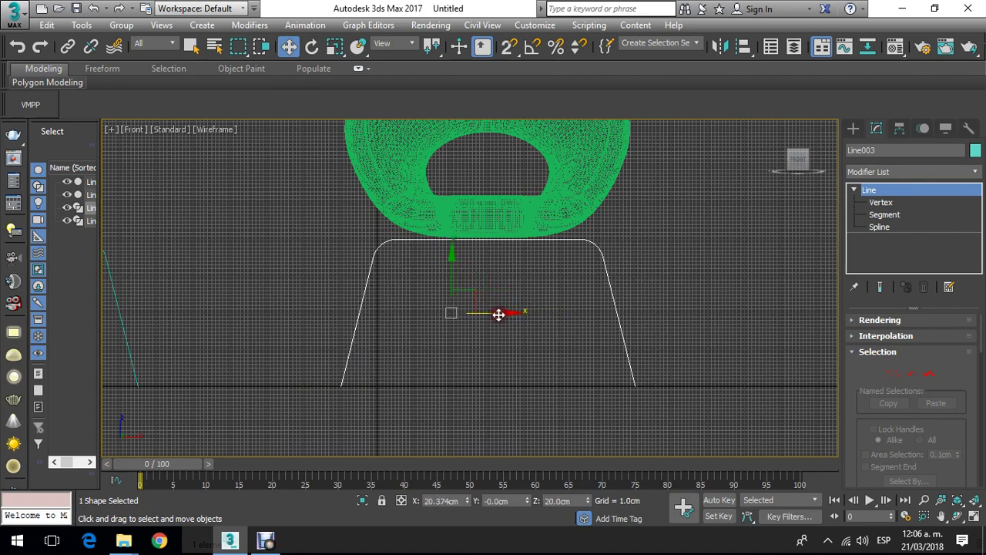
scroll(502, 315, "down", 3)
middle_click_drag(557, 280, 543, 288)
scroll(549, 289, "up", 2)
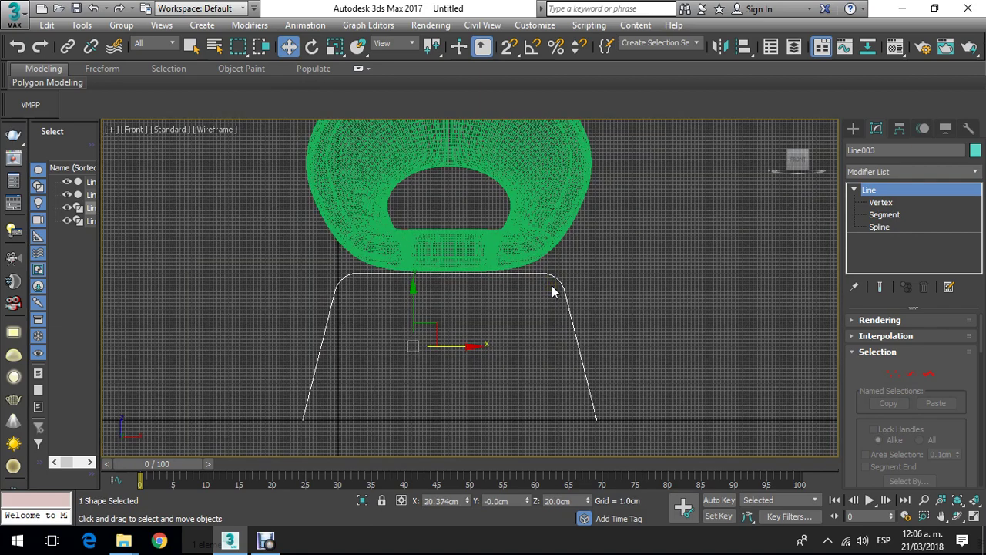
Step: In the Top view, rotate the narrowed leg frame to 45° about the Z axis
key("t")
key("F3")
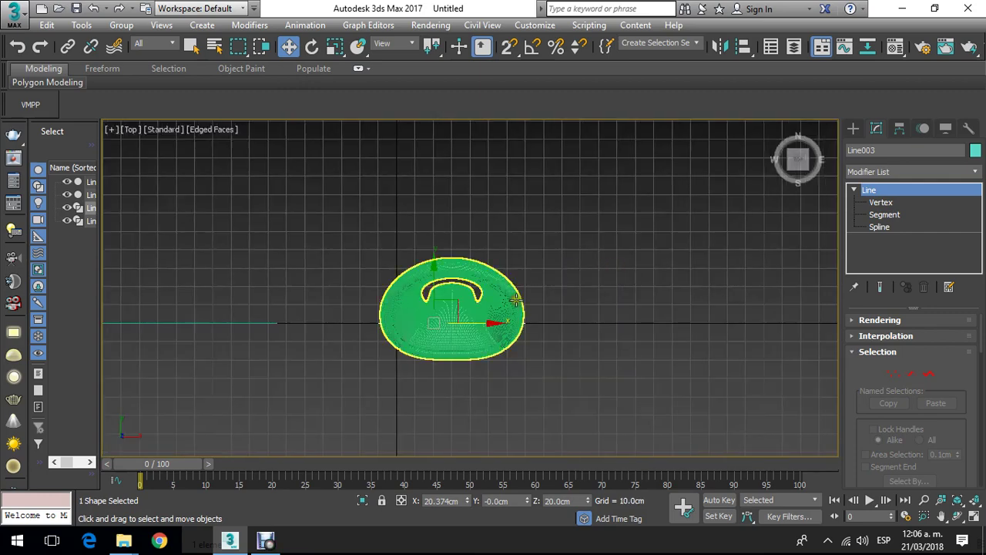
left_click(312, 47)
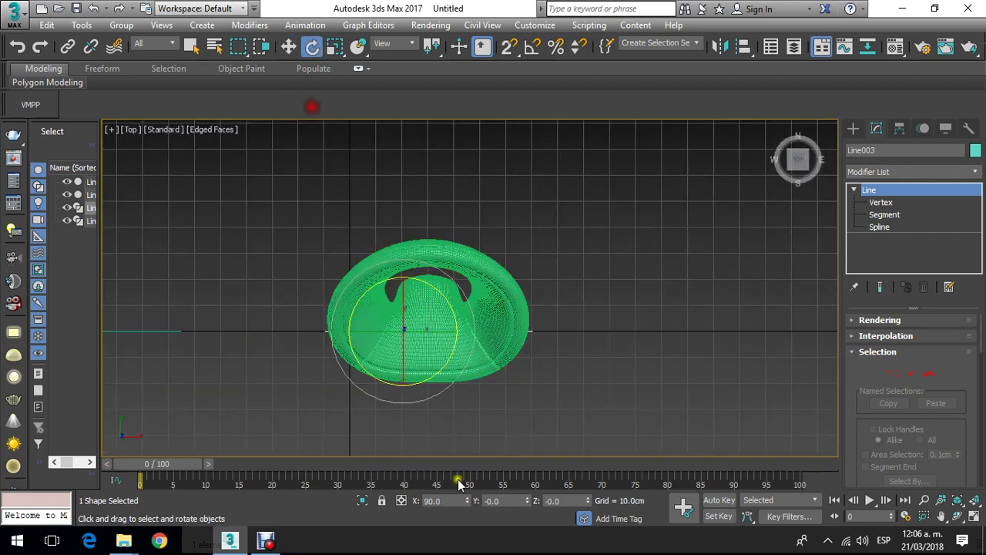
double_click(564, 502)
type("45")
key("Return")
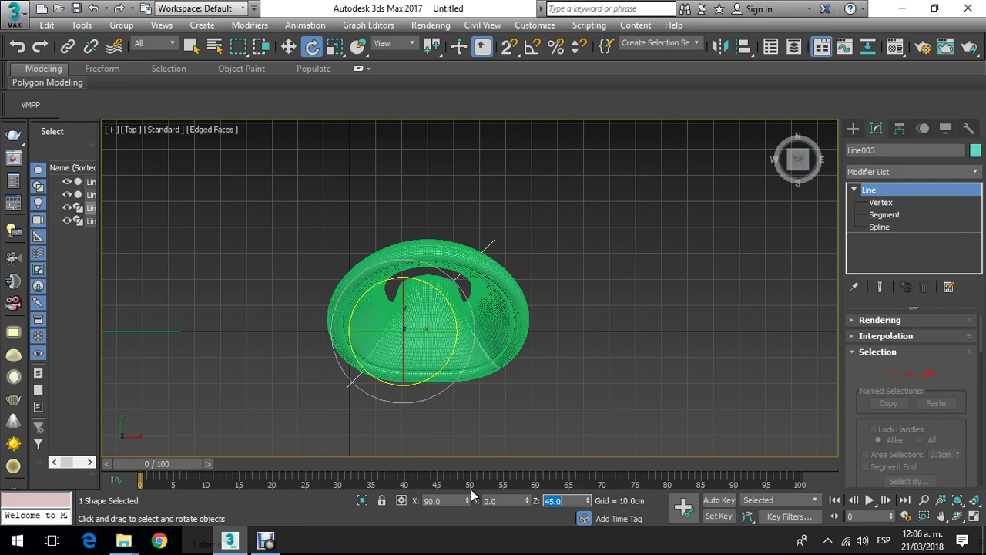
Step: In the Perspective view, make the leg frame spline under the seat a solid tube by enabling it in the renderer and the viewport
key("p")
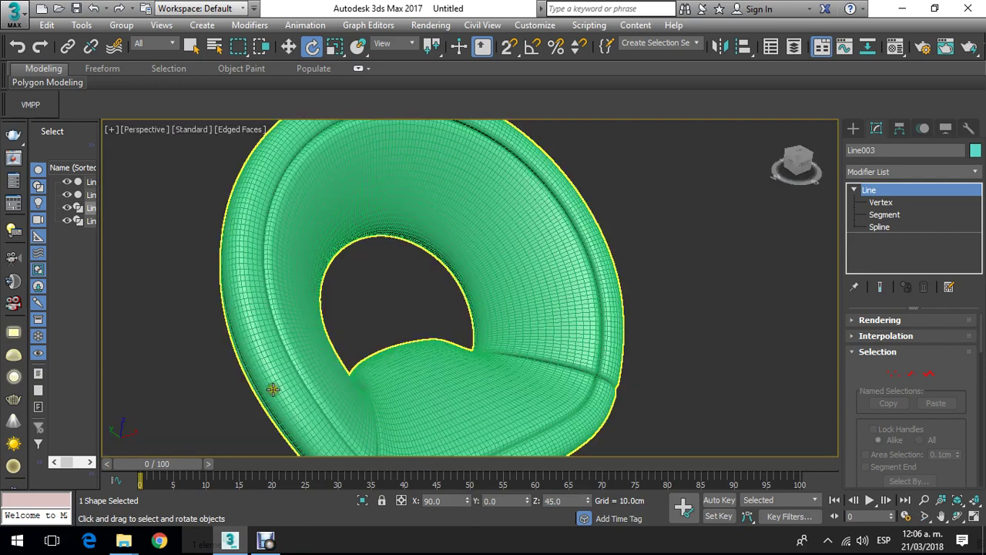
middle_click_drag(272, 390, 451, 184, "alt")
left_click(958, 517)
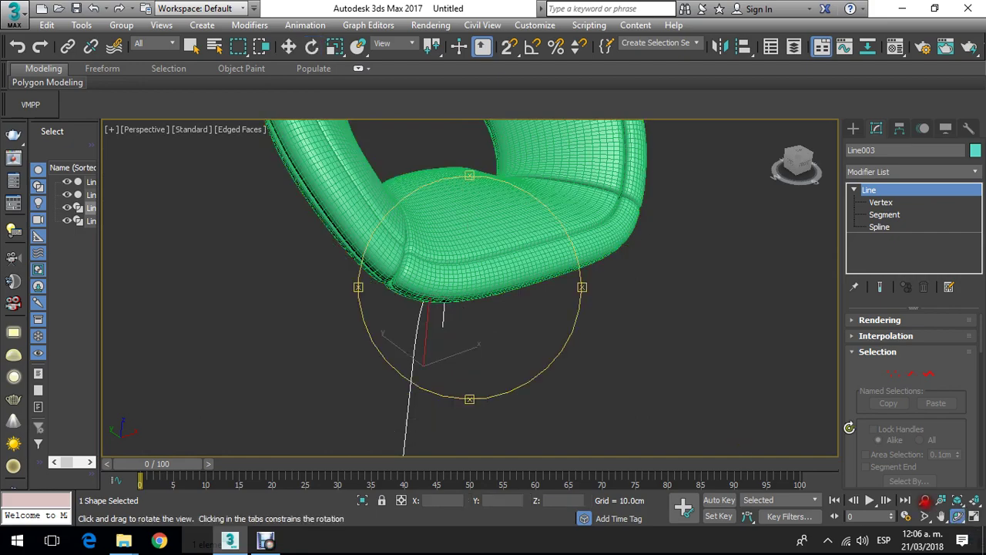
left_click_drag(539, 311, 397, 200)
left_click(290, 48)
left_click(280, 201)
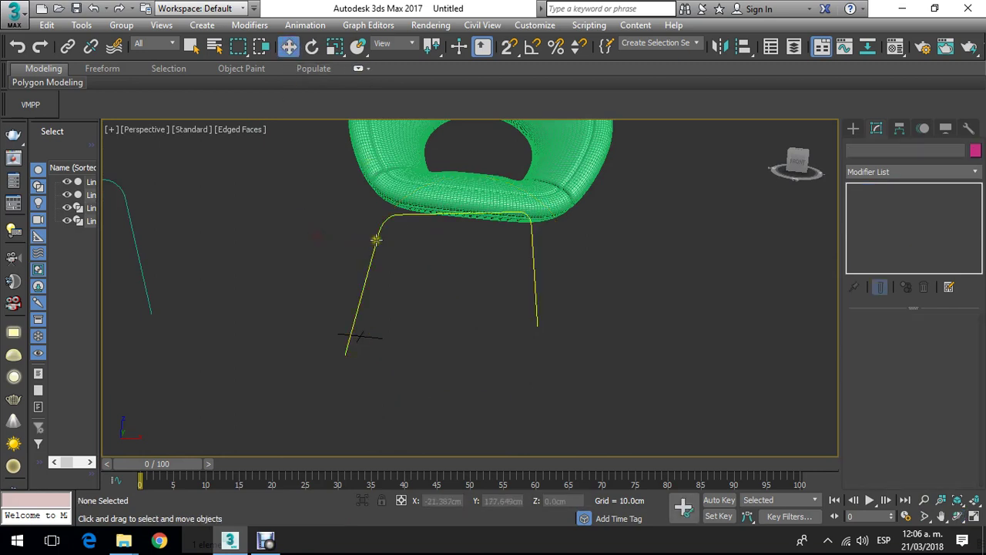
left_click(379, 235)
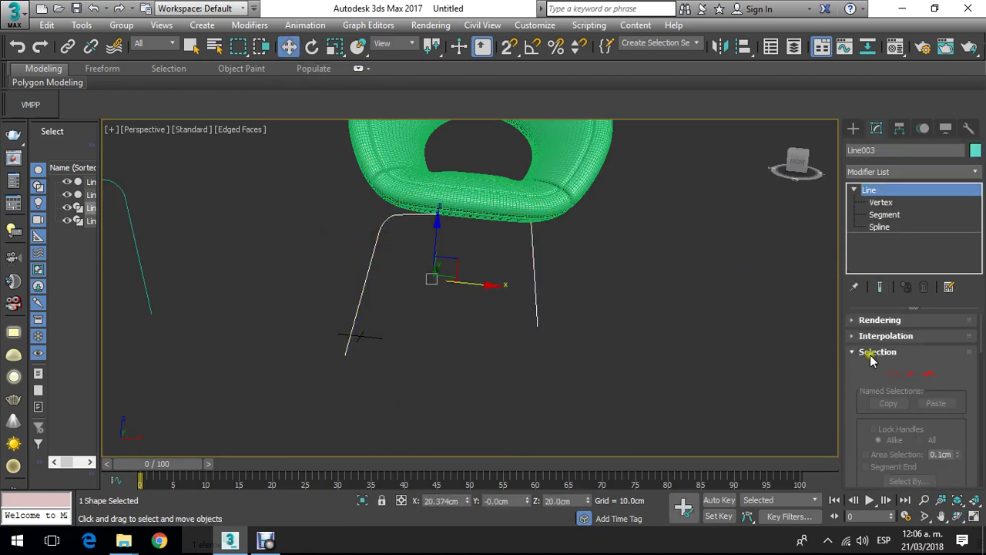
left_click(864, 322)
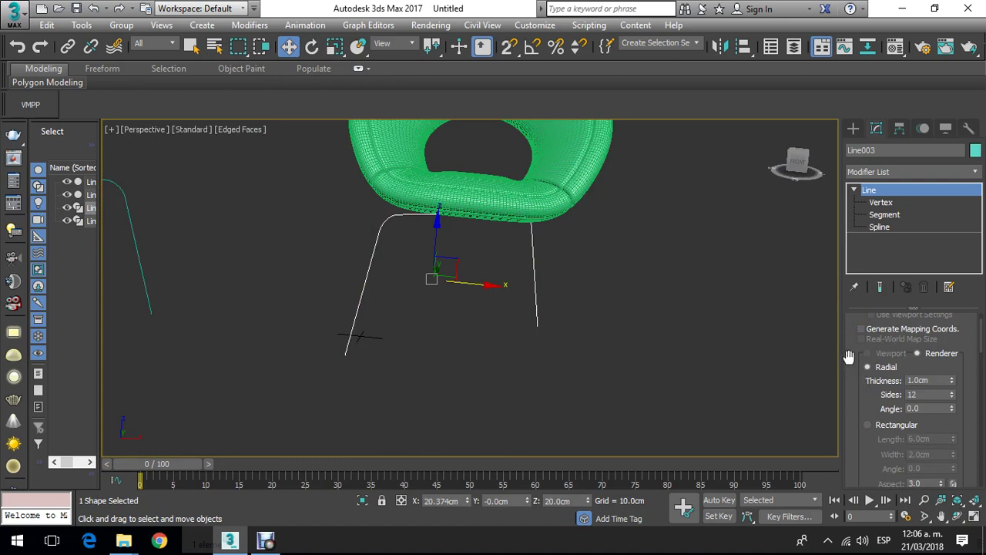
left_click_drag(849, 356, 849, 400)
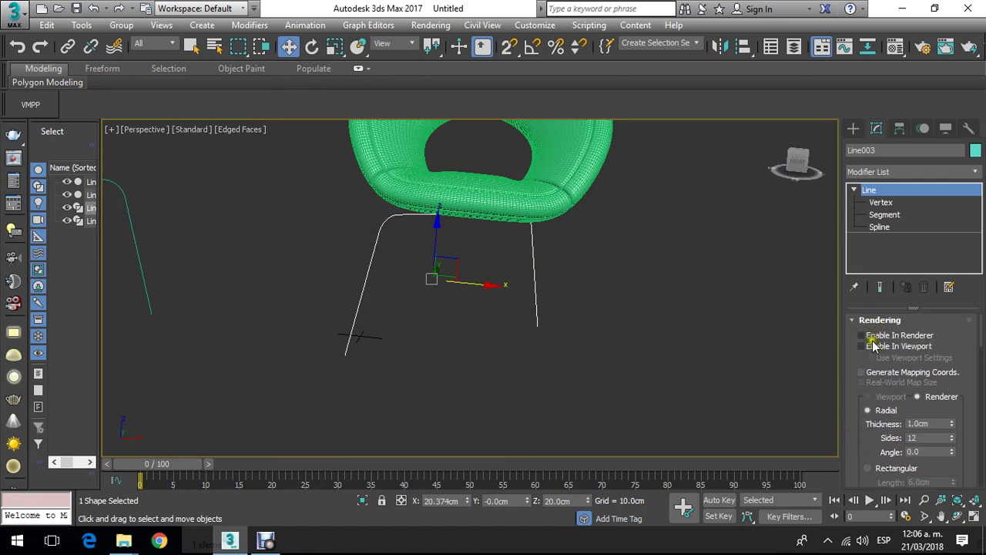
left_click(861, 336)
left_click(862, 346)
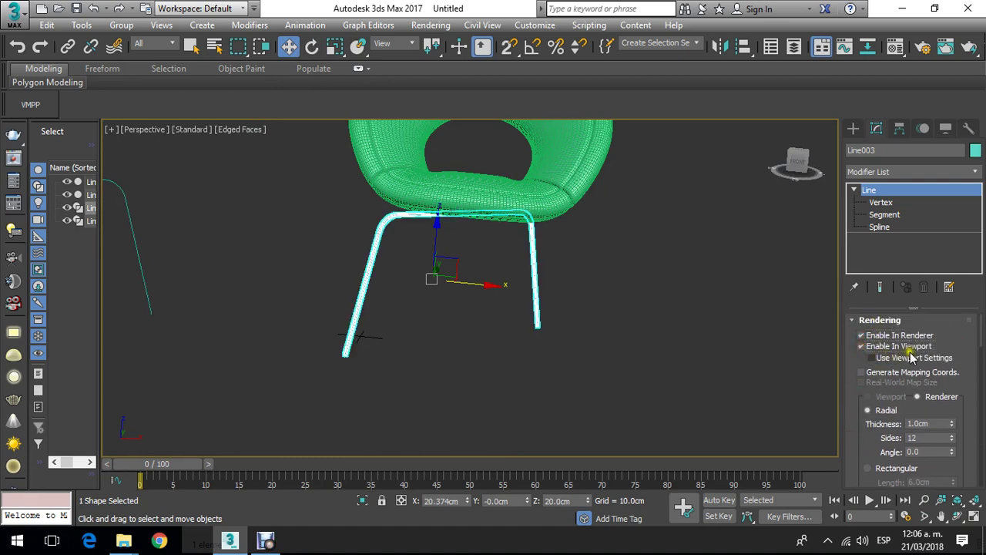
Step: Smooth the leg frame's rounded corners by setting the spline's interpolation steps to 18
scroll(395, 228, "up", 8)
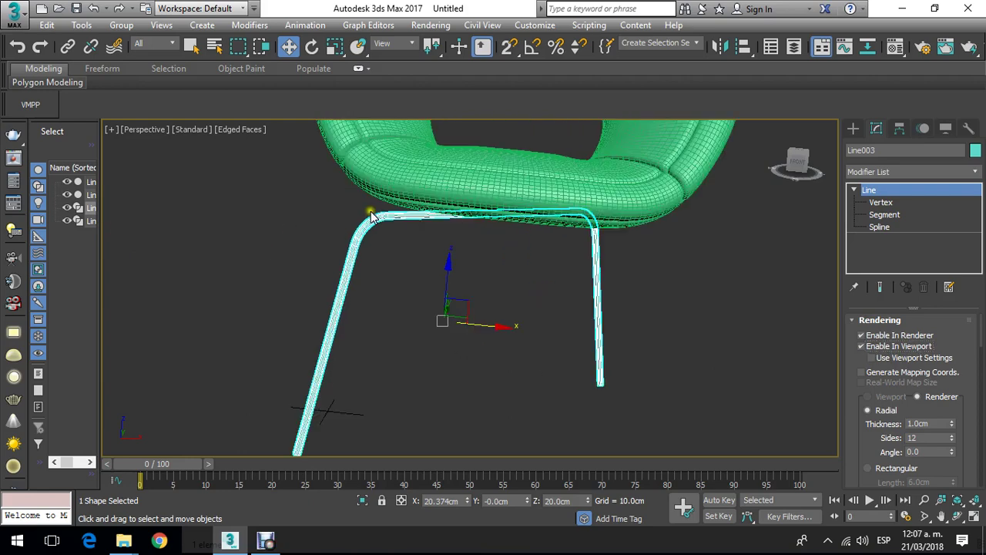
scroll(395, 232, "down", 3)
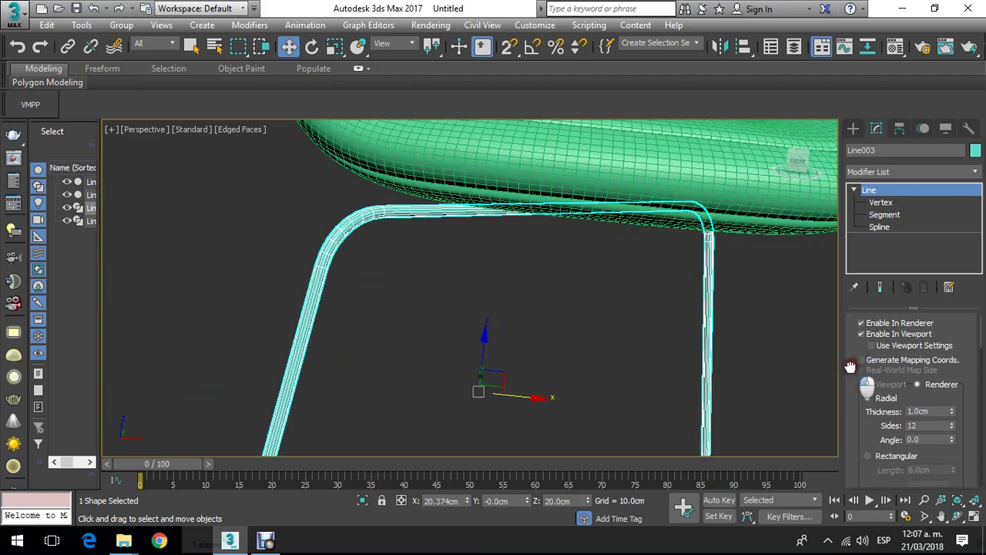
left_click(850, 319)
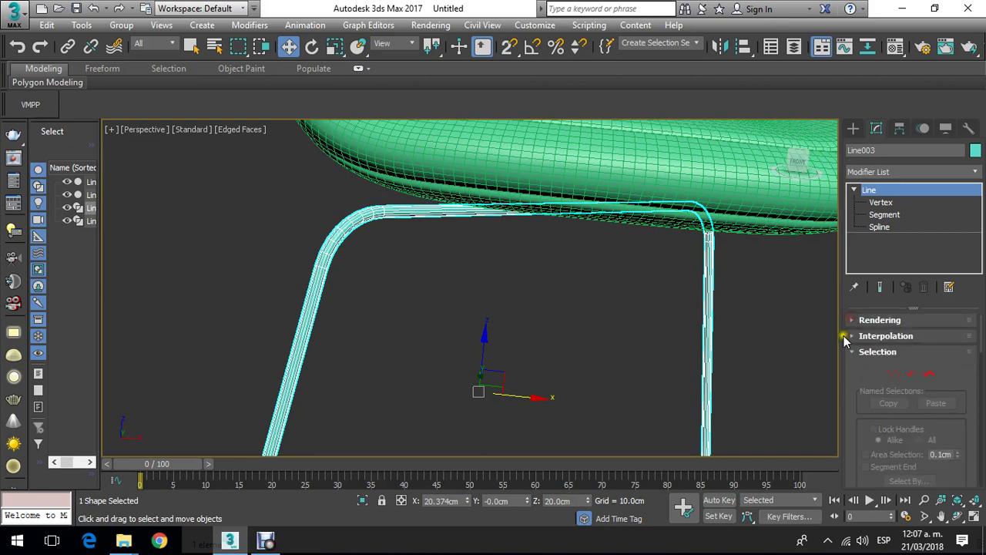
left_click(855, 337)
double_click(911, 352)
type("5")
key("Return")
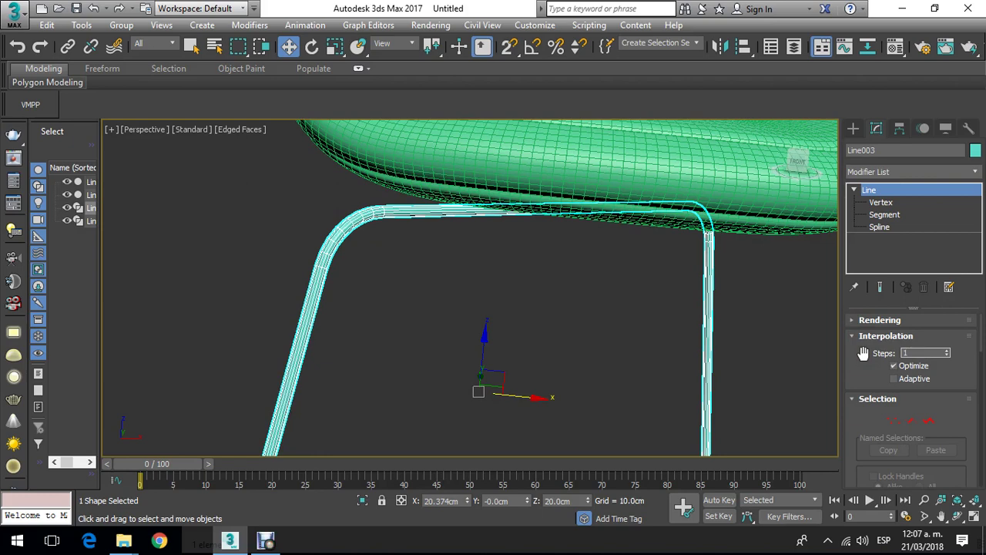
type("18")
key("Return")
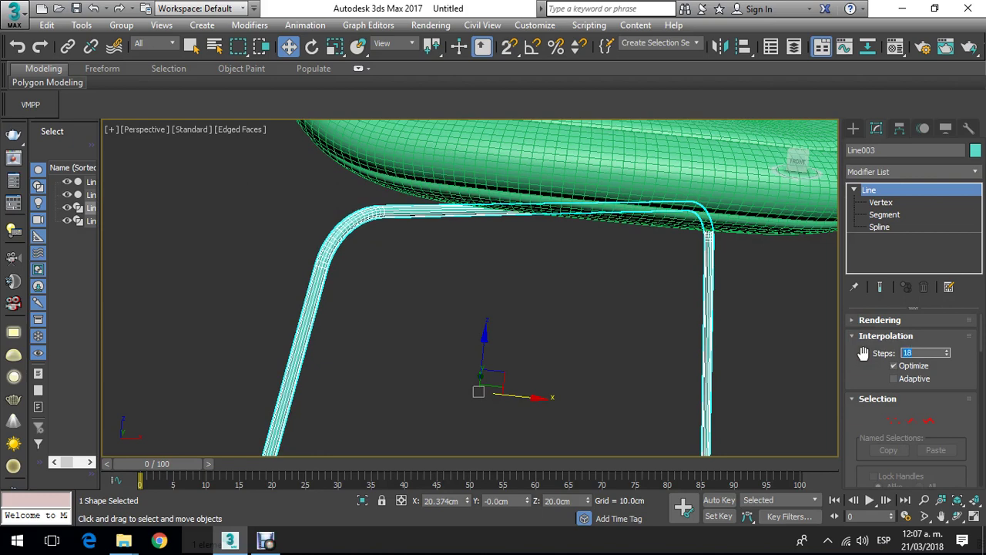
scroll(403, 337, "up", 5)
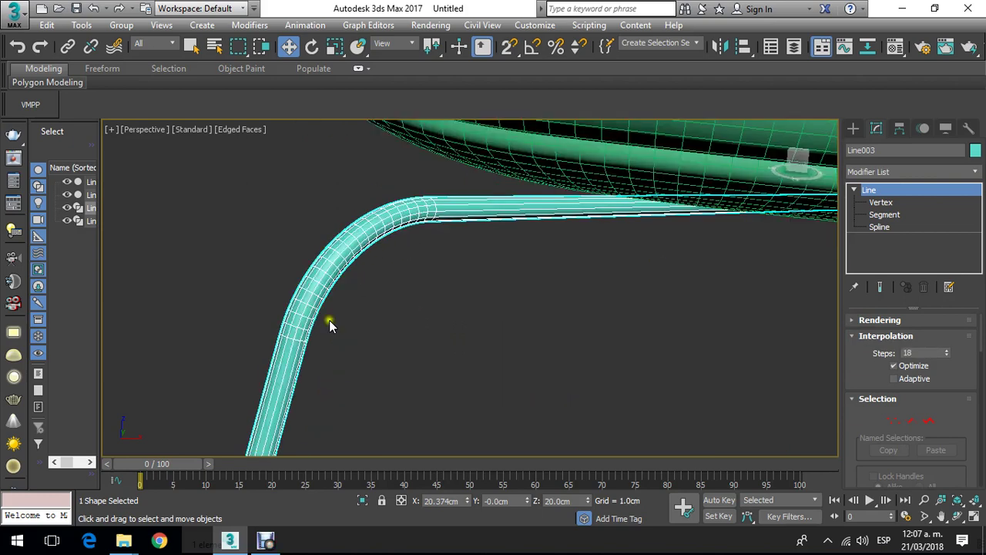
Step: Test the leg frame with 3 interpolation steps and restore the value to 18
double_click(907, 352)
type("3")
key("Return")
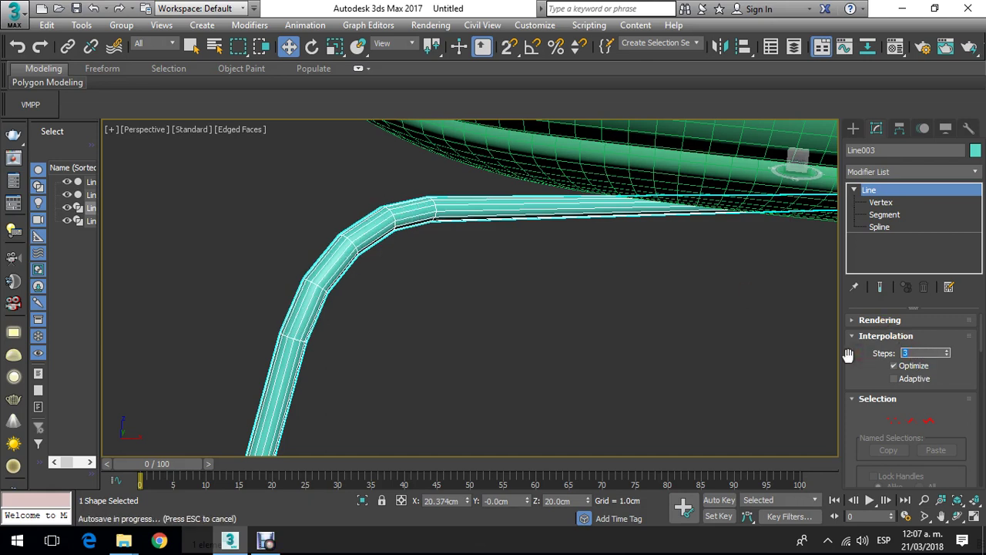
type("18")
key("Return")
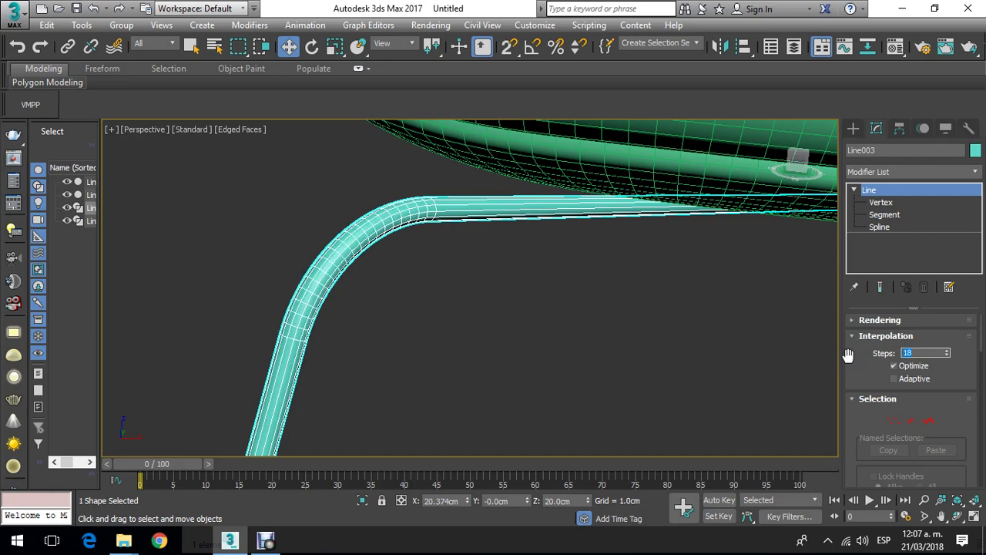
Step: Test a 5 cm radial thickness on the leg frame tube and settle on 2 cm
middle_click_drag(692, 298, 646, 309, "alt")
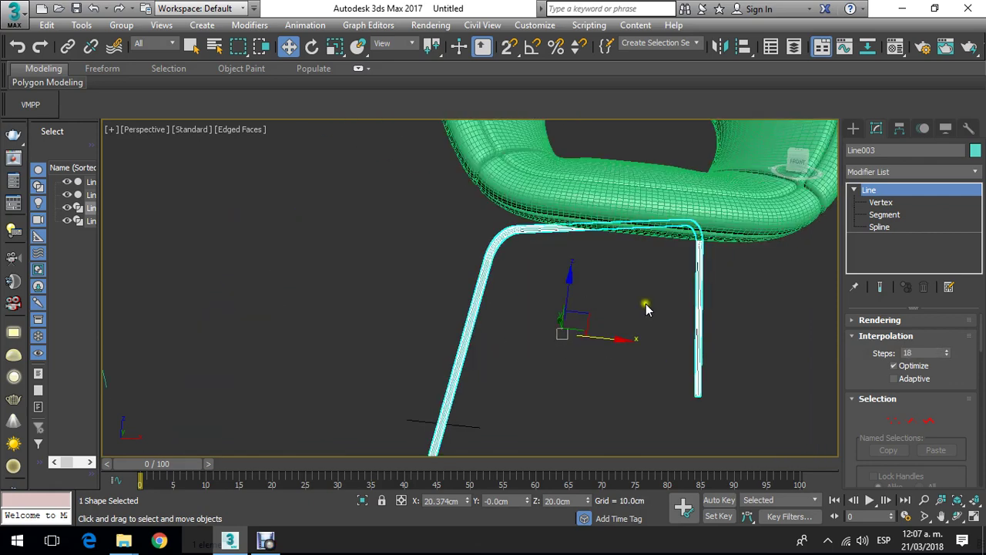
left_click(863, 325)
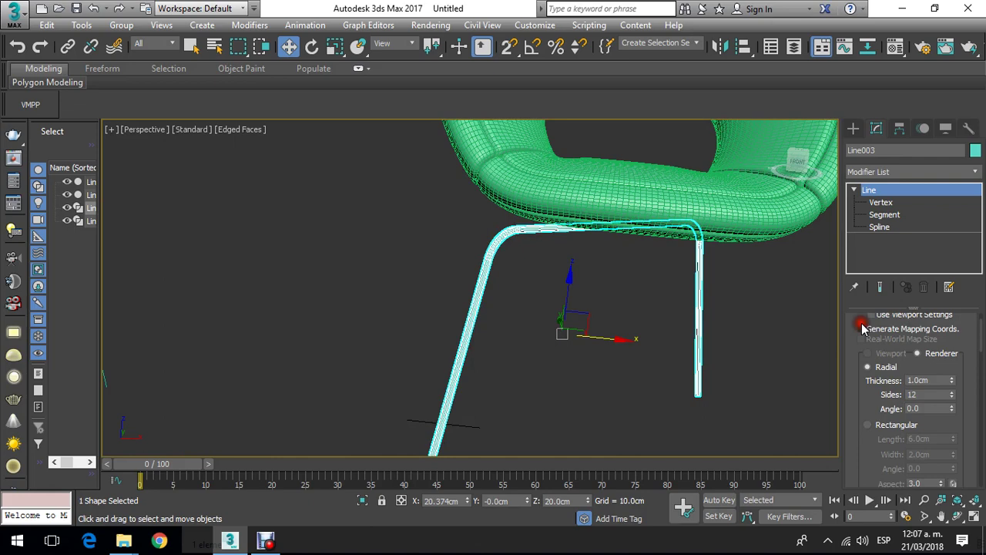
double_click(932, 380)
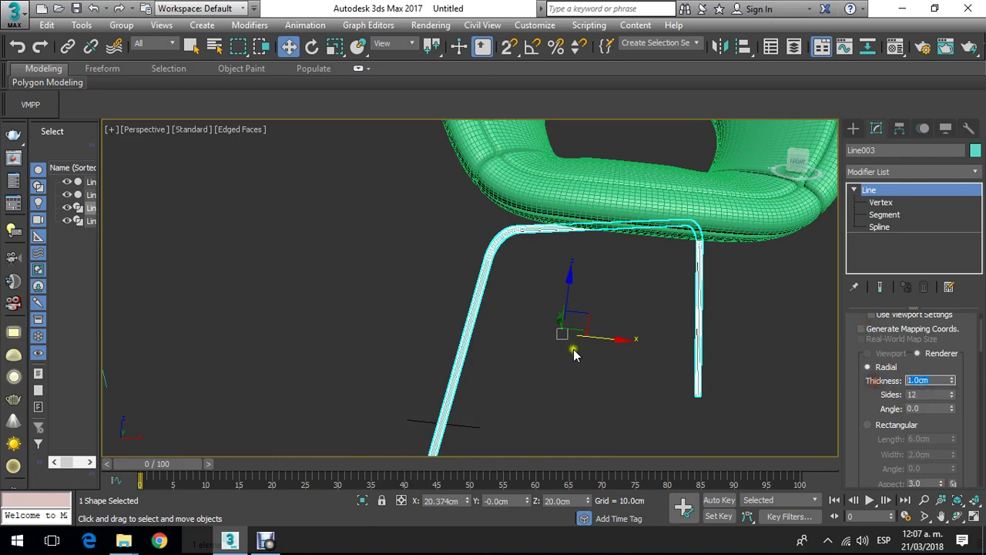
type("5")
key("Return")
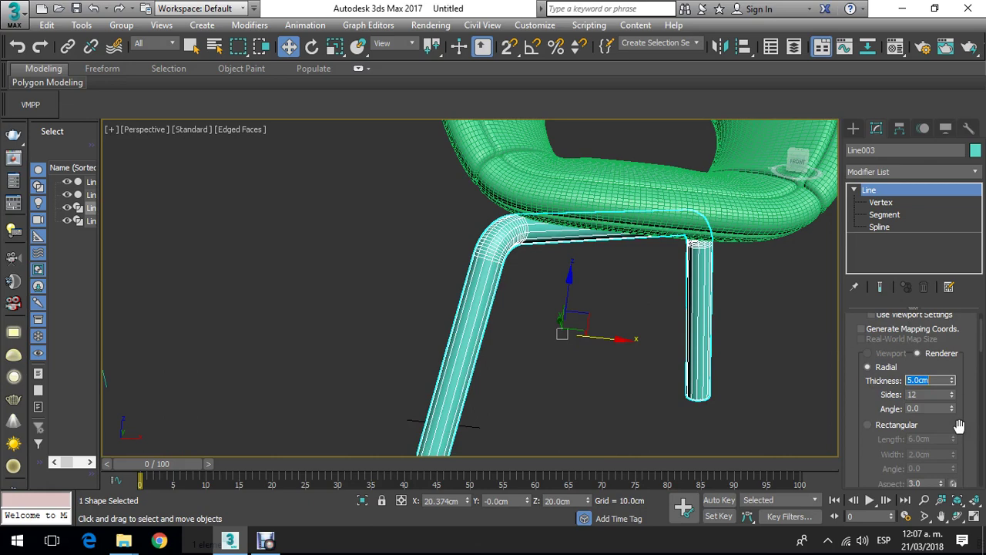
type("3")
key("Return")
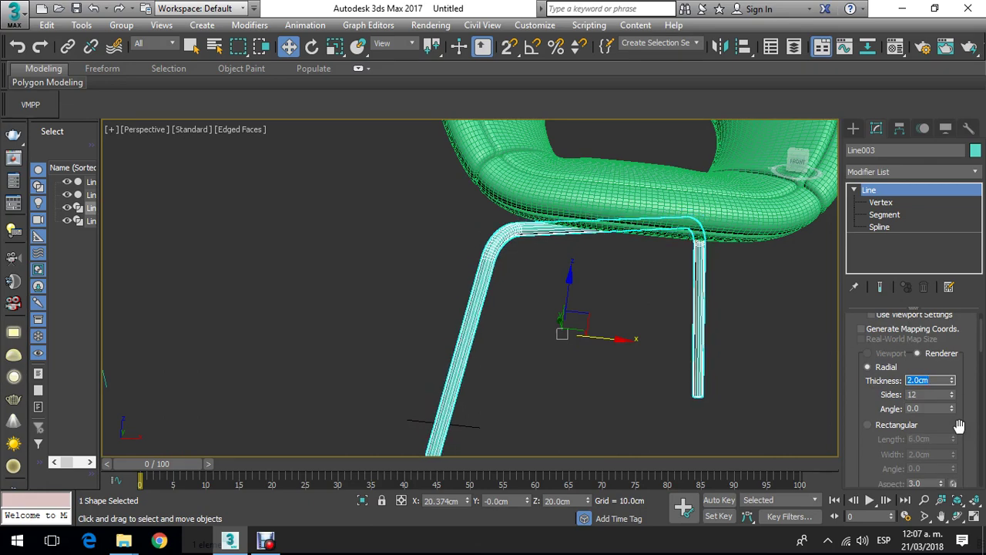
Step: Set the leg frame tube's radial thickness to 1.5 cm and test 100, 3 and 4 sides
key("Return")
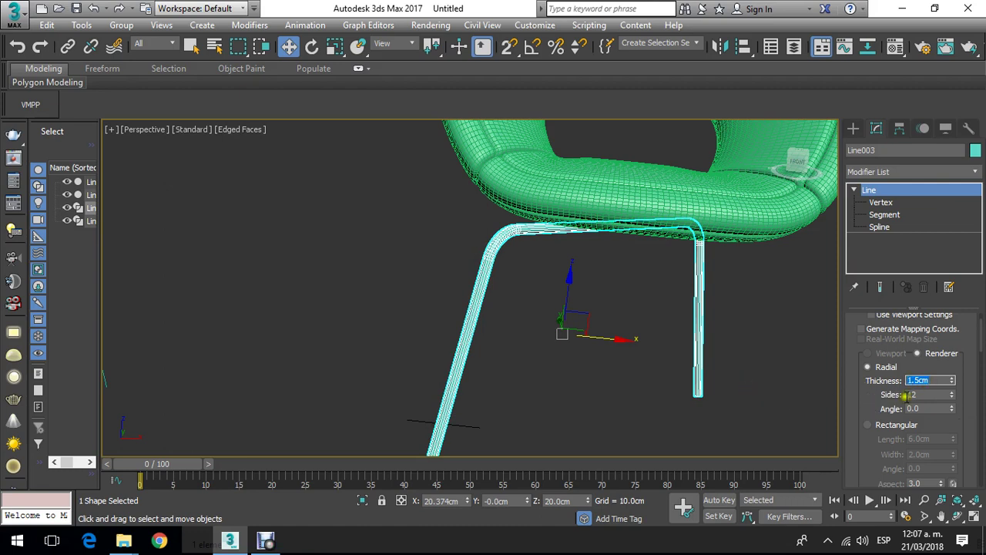
key("Tab")
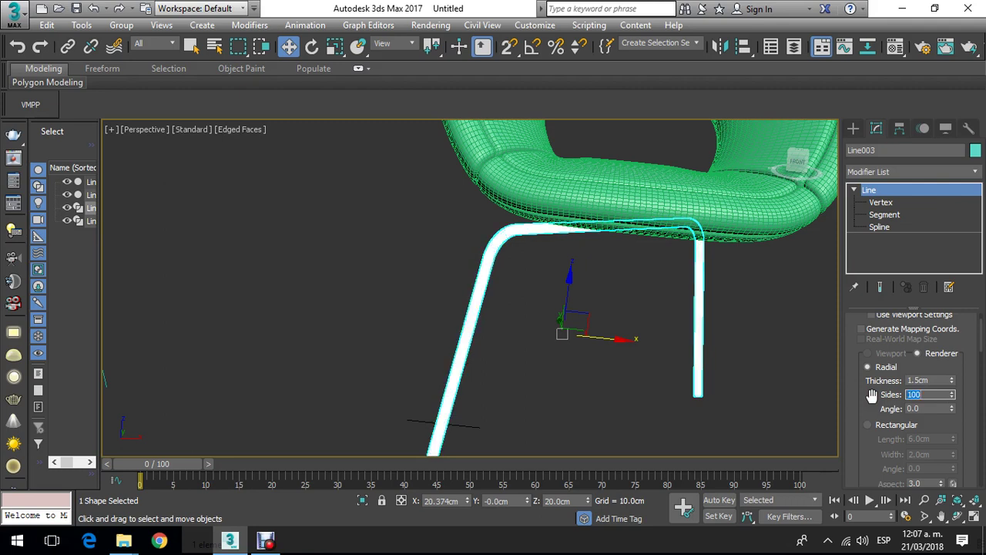
key("Return")
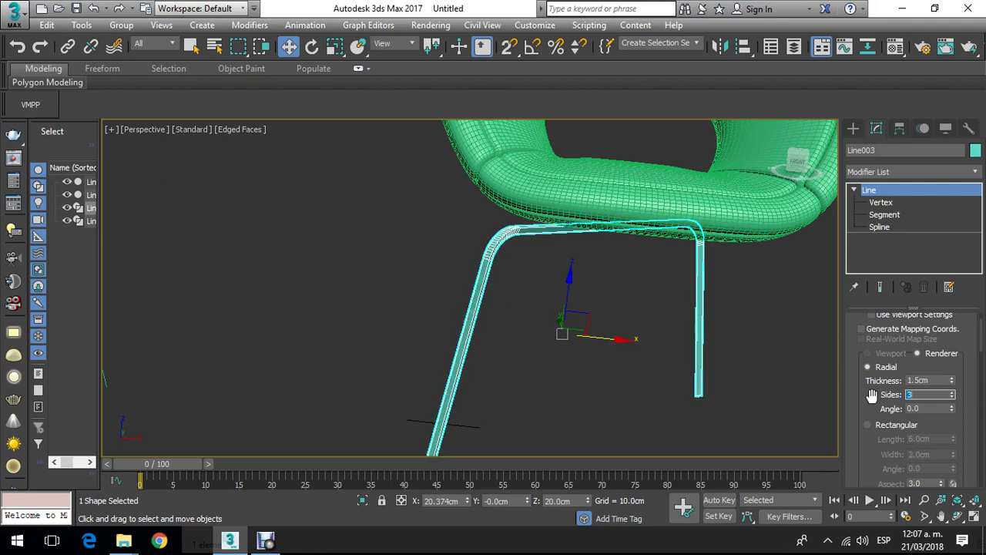
type("4")
key("Return")
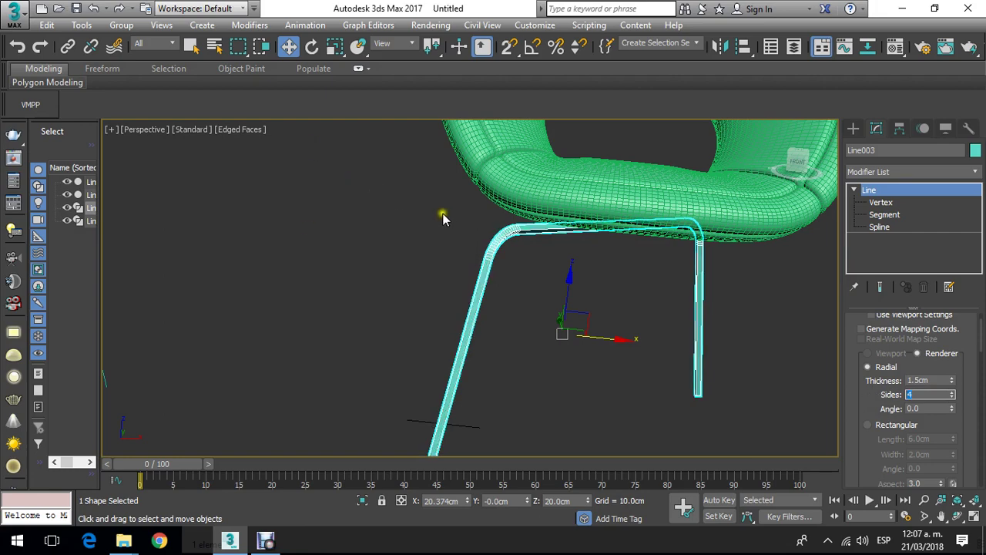
scroll(478, 245, "down", 1)
scroll(499, 247, "up", 5)
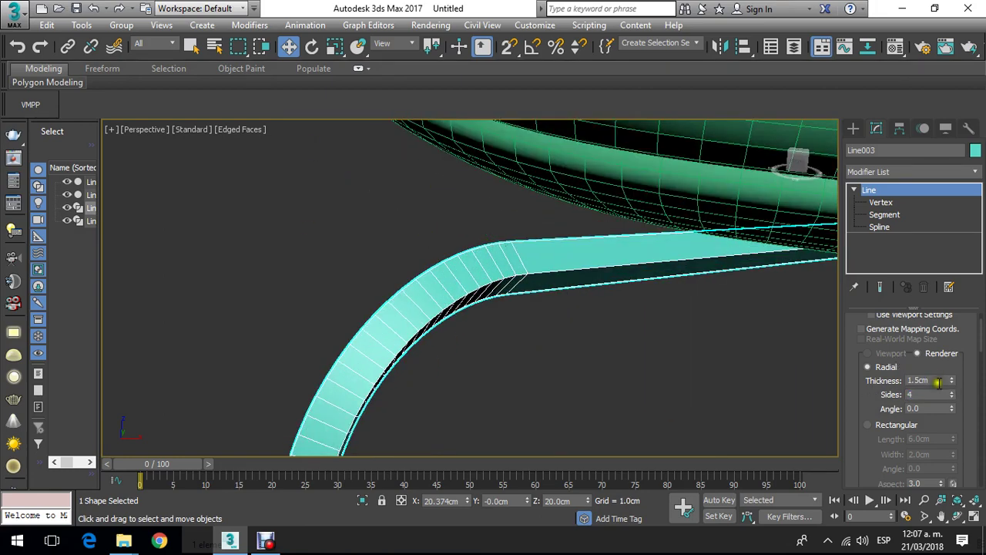
Step: Set the leg frame tube's sides to 18 and deselect the frame
left_click_drag(926, 396, 876, 396)
type("18")
key("Return")
scroll(535, 262, "down", 5)
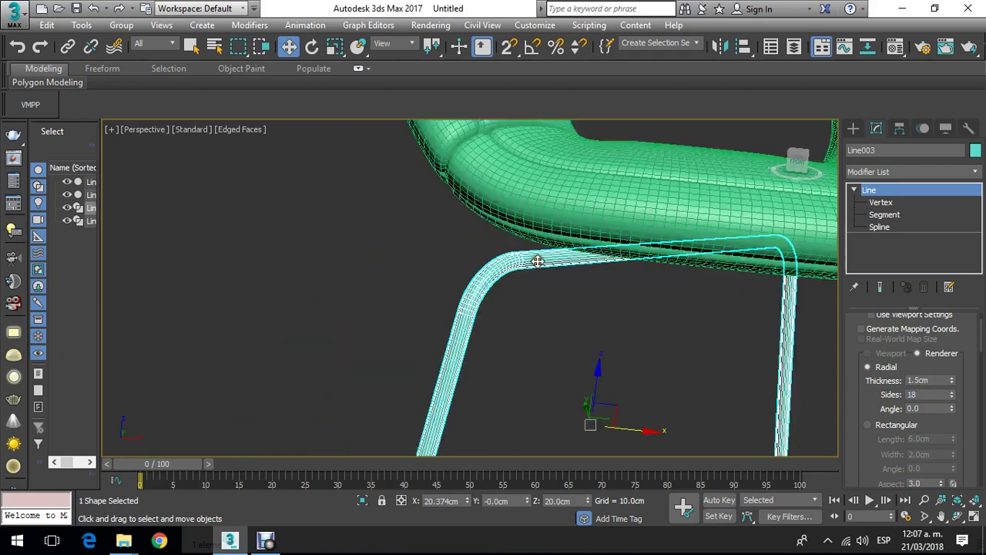
scroll(588, 290, "up", 3)
left_click(586, 312)
scroll(511, 265, "down", 4)
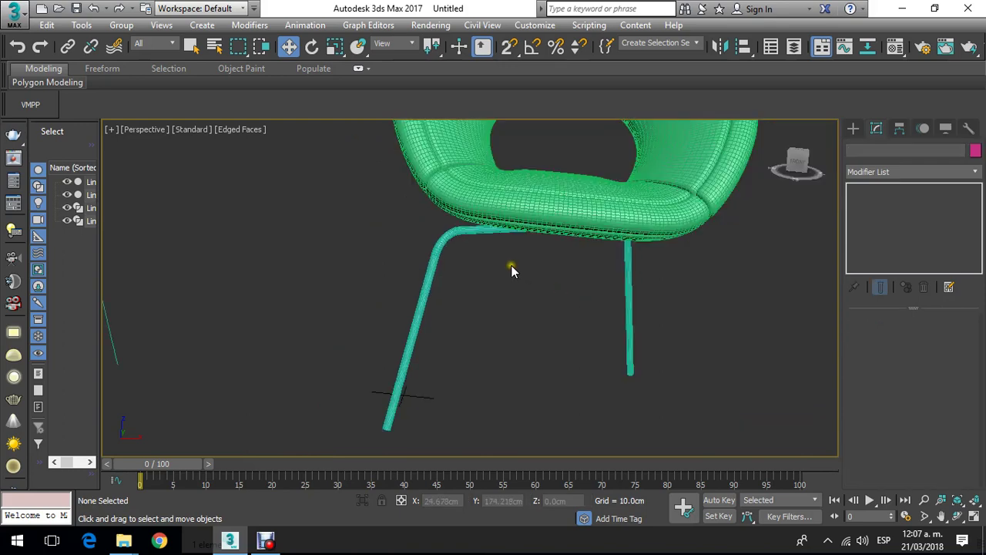
scroll(470, 279, "up", 3)
Step: Examine how the leg frame sits under the seat in the Front and Top views
key("f")
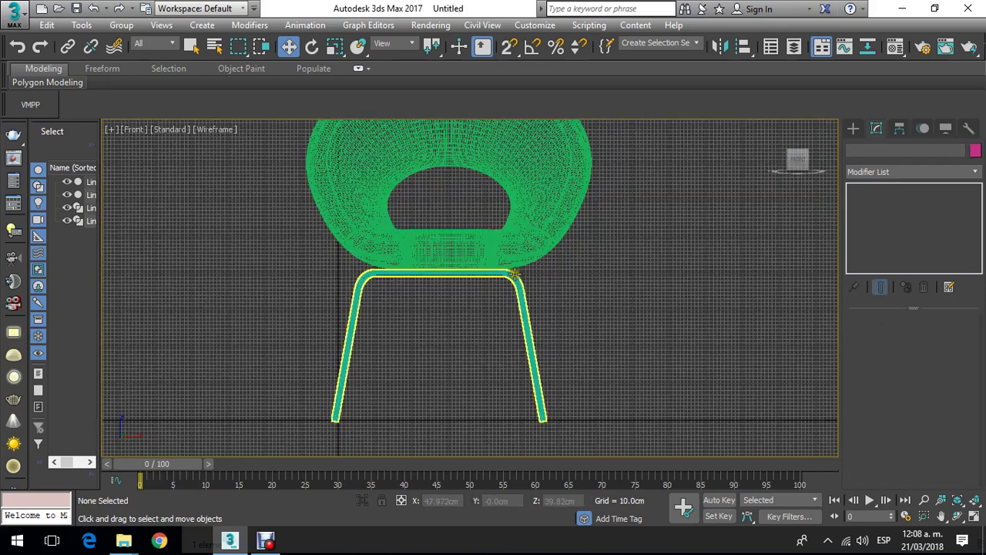
scroll(513, 286, "down", 2)
scroll(625, 311, "up", 2)
key("r")
key("t")
key("F3")
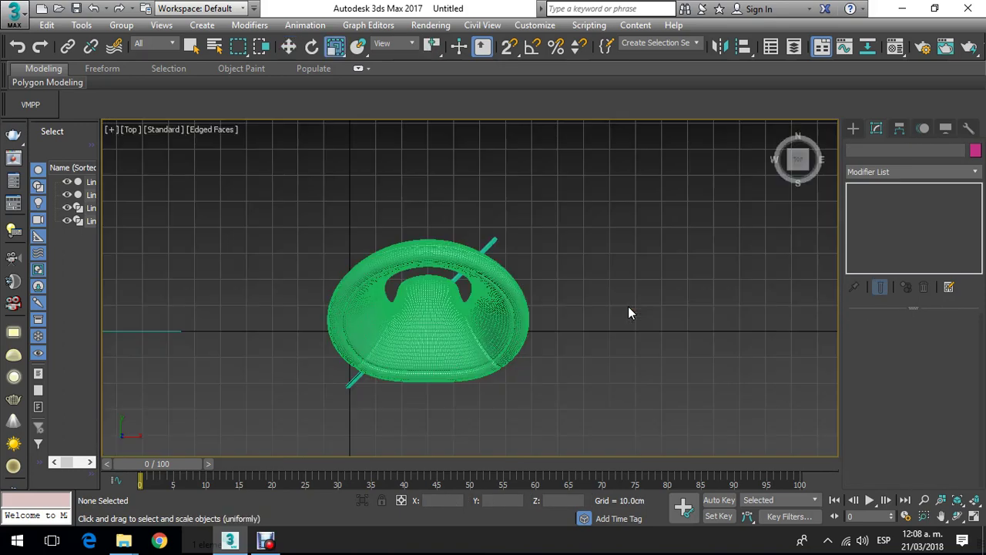
left_click(482, 253)
scroll(488, 274, "up", 2)
key("f")
key("F3")
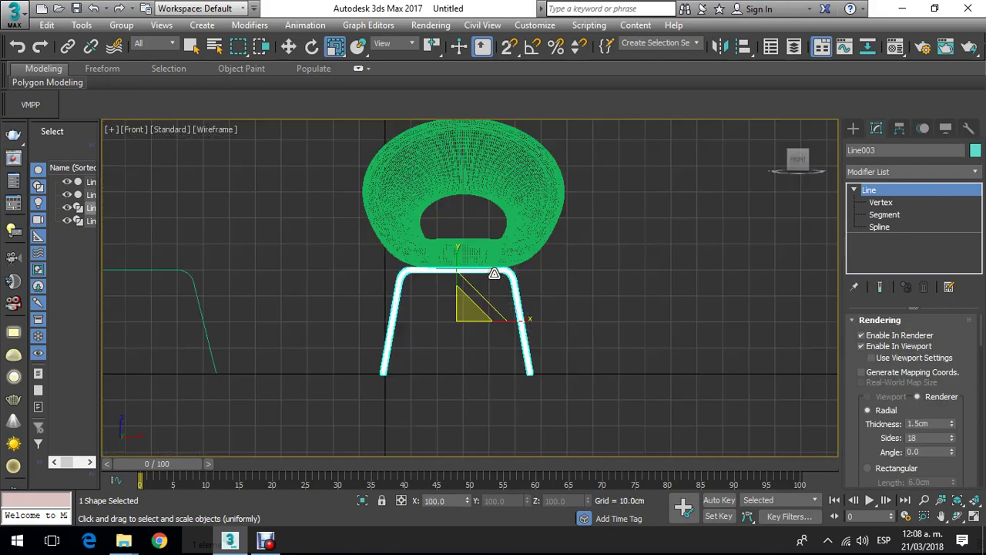
left_click(551, 330)
scroll(552, 330, "up", 2)
Step: In the Top view with edged faces, create a sphere slightly wider than the tube at the frame's rear leg end
key("t")
key("F3")
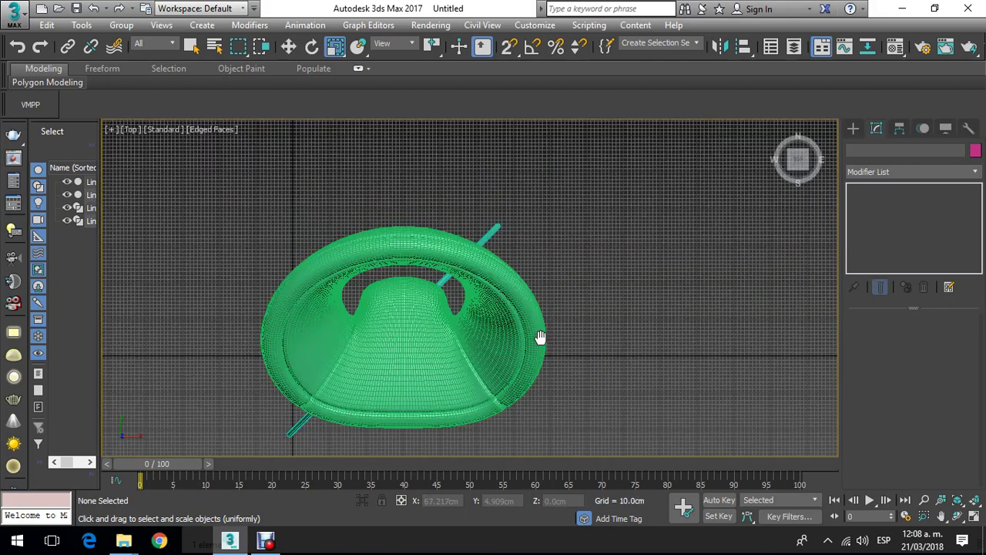
scroll(471, 264, "up", 5)
left_click(853, 128)
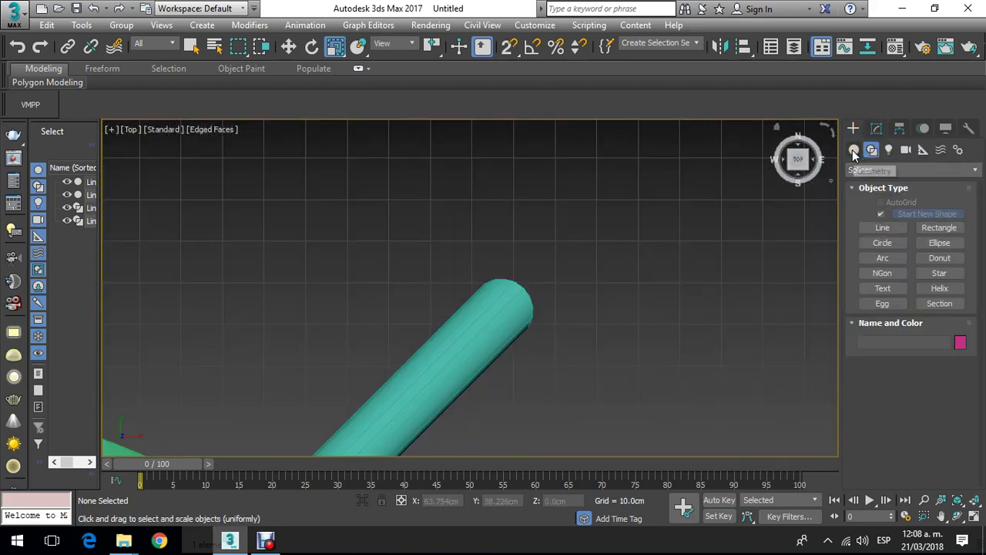
left_click(854, 151)
left_click(882, 231)
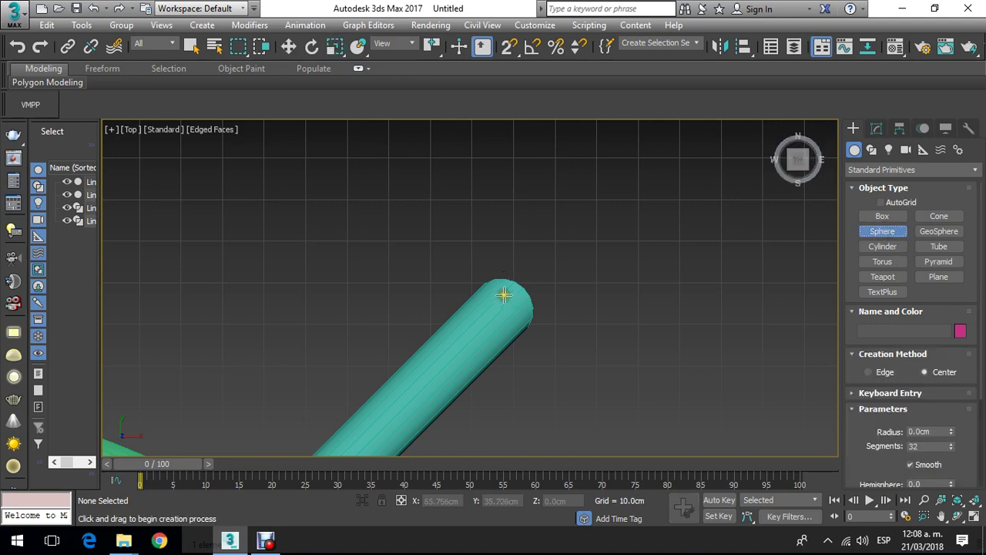
left_click_drag(506, 305, 516, 260)
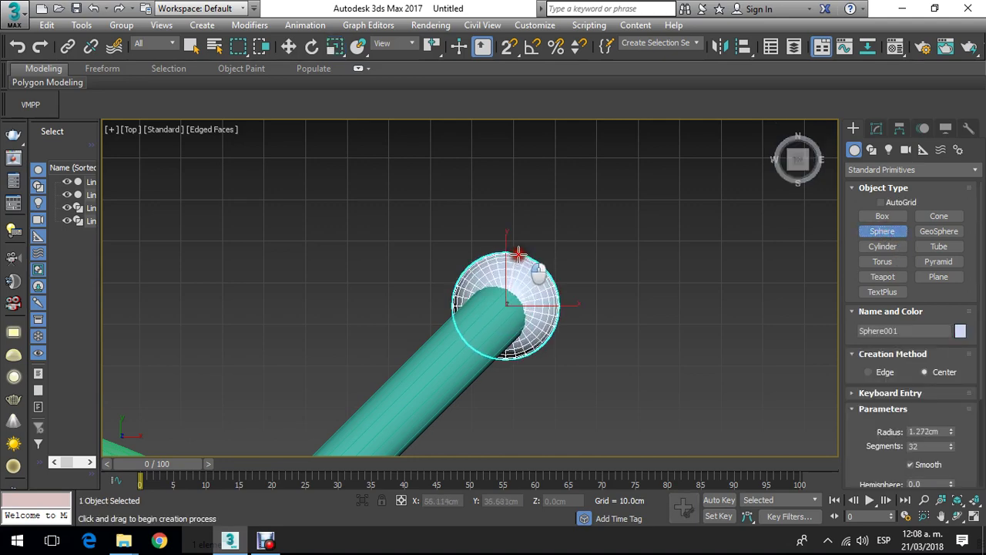
Step: In the Front view, lower the sphere about 0.15 cm at the foot of the leg
left_click(288, 47)
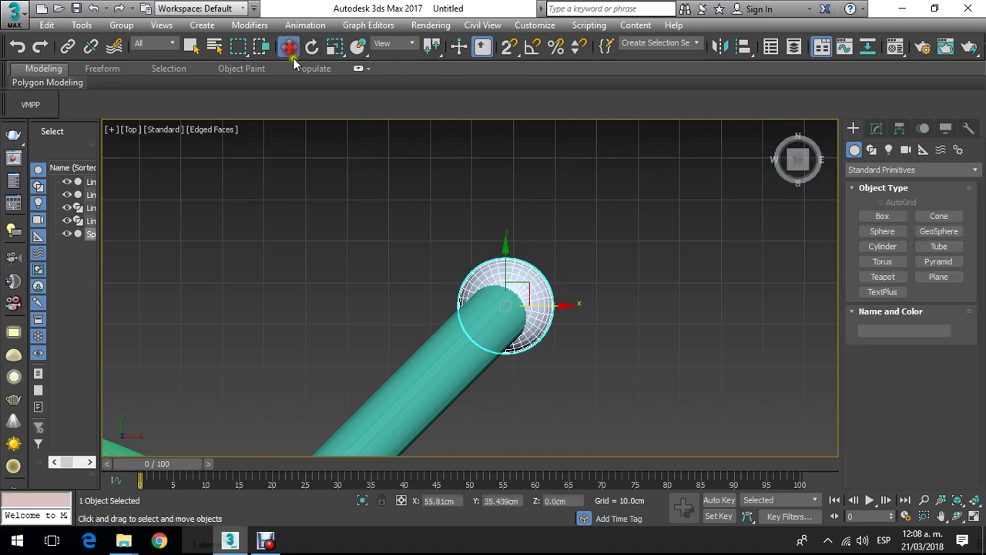
middle_click_drag(416, 207, 412, 222)
key("f")
scroll(454, 286, "up", 6)
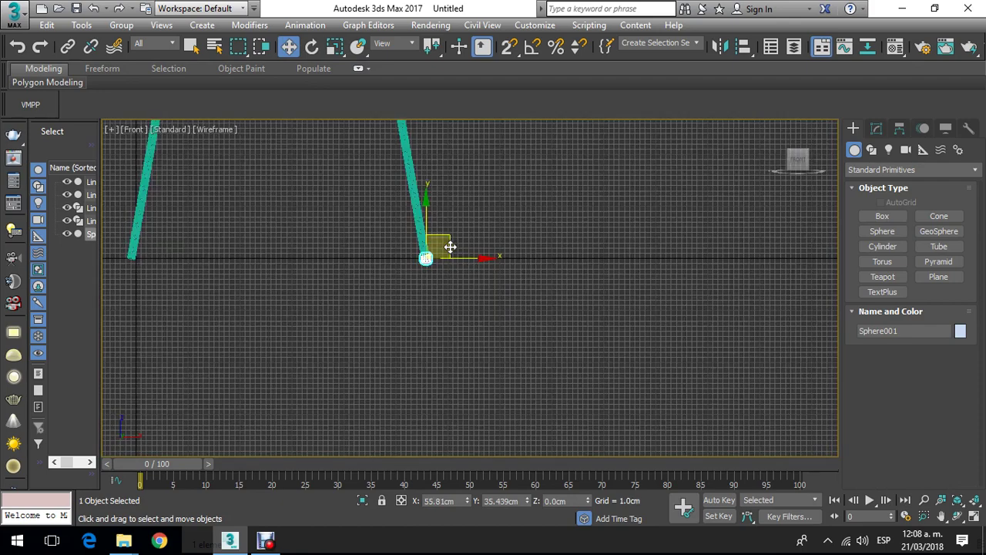
mouse_move(370, 271)
left_mouse_down()
mouse_move(362, 287)
mouse_move(371, 301)
mouse_move(384, 275)
left_mouse_up()
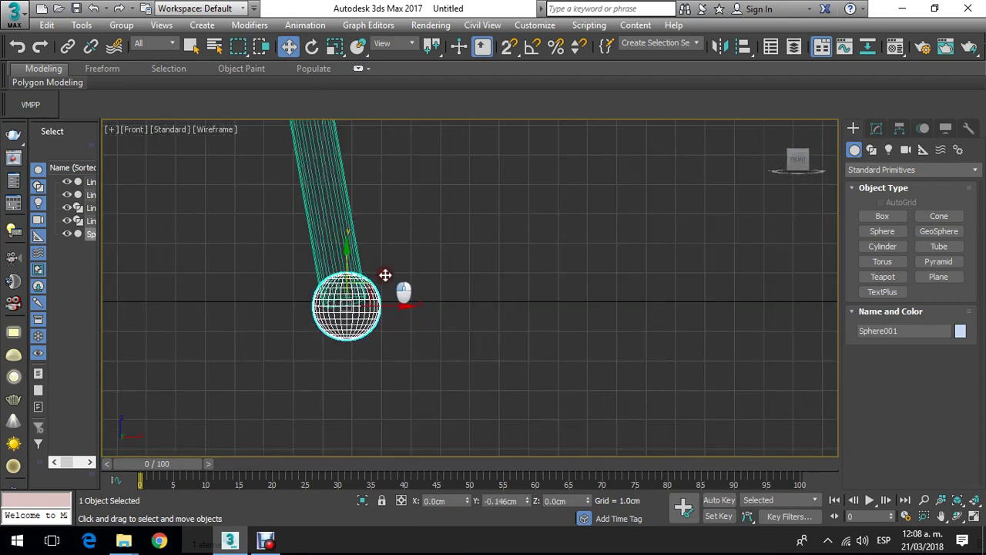
scroll(374, 307, "up", 4)
middle_click_drag(375, 311, 455, 315)
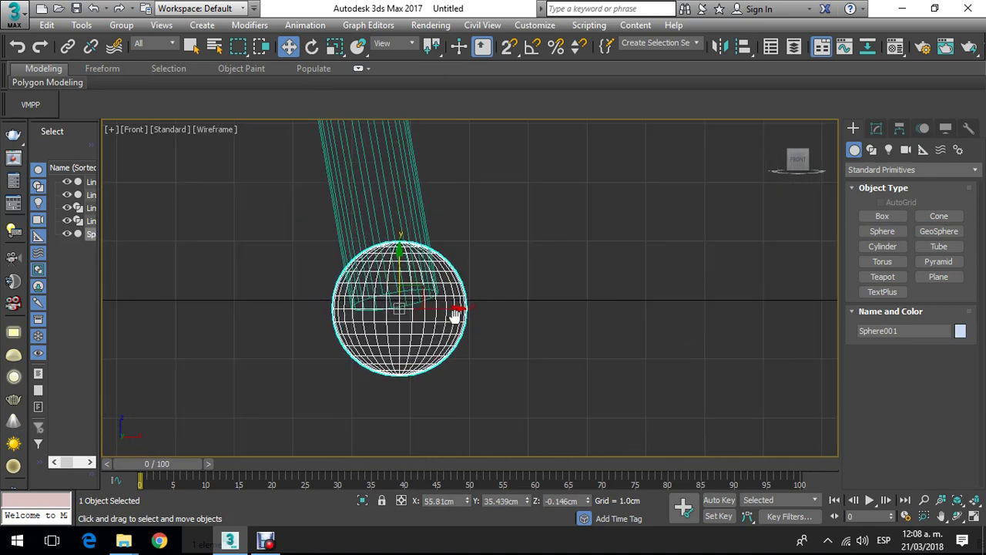
left_click(513, 267)
Step: Convert the foot sphere to an Editable Poly
right_click(452, 277)
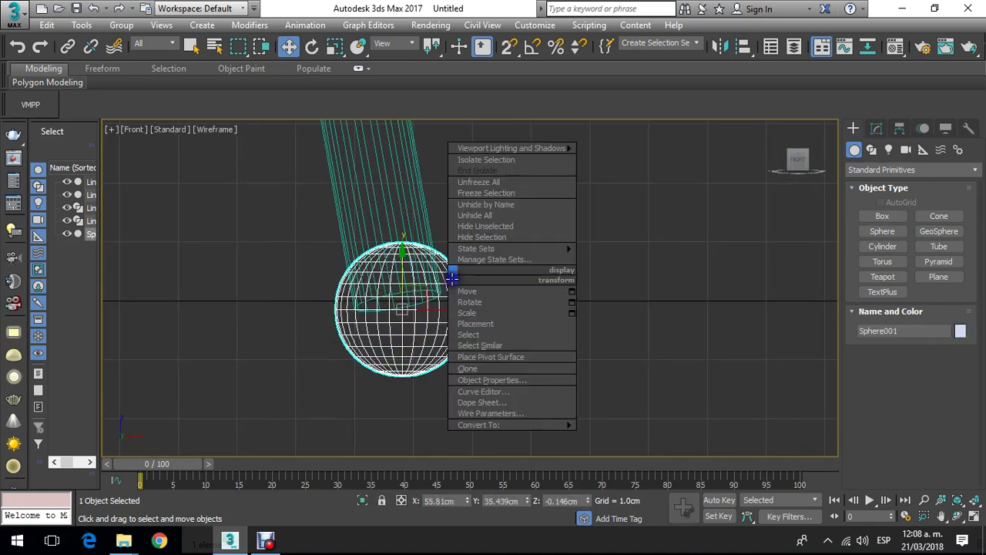
mouse_move(507, 426)
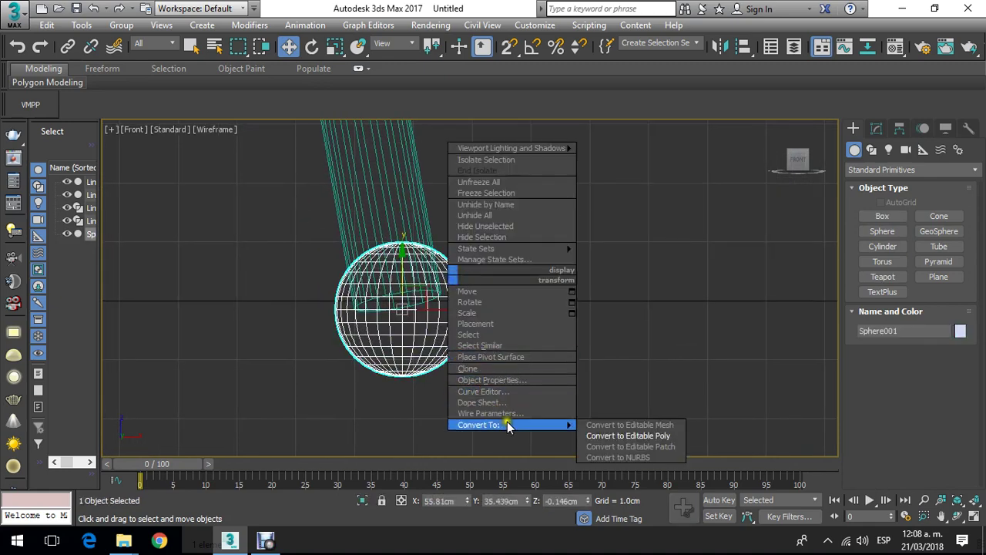
left_click(640, 435)
middle_click_drag(465, 371, 490, 355)
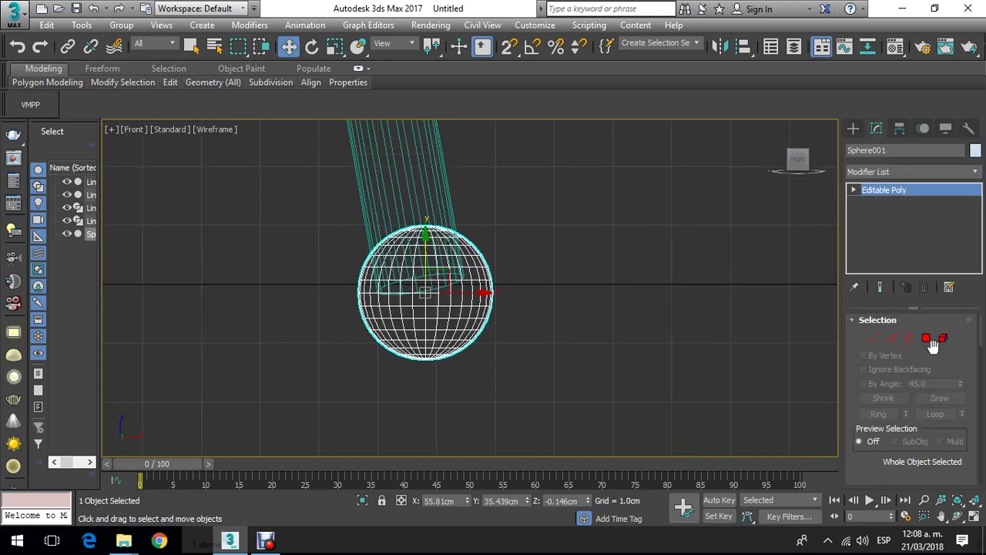
Step: Delete the lower cap of polygons from the foot sphere to cut it flat underneath
left_click(926, 338)
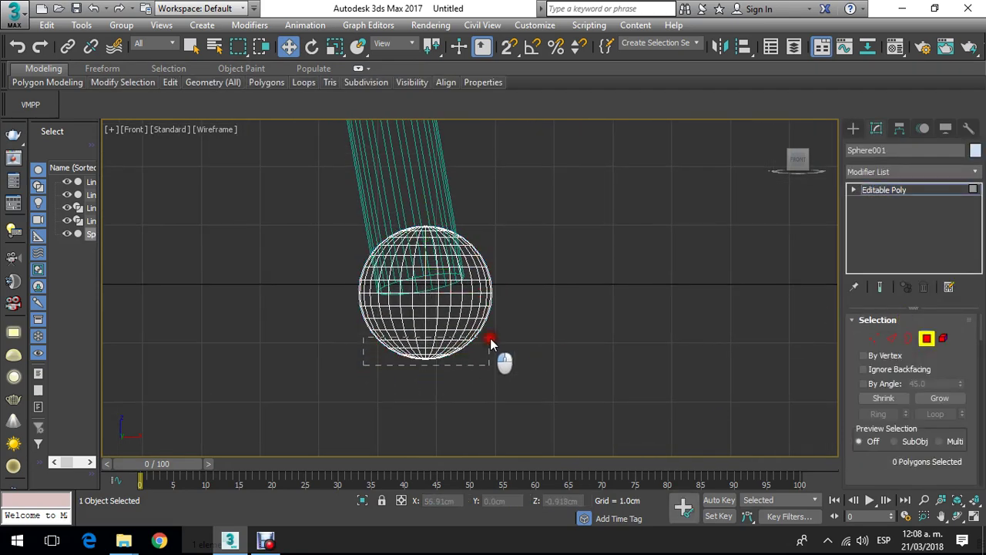
left_click_drag(490, 339, 489, 341)
scroll(489, 341, "up", 5)
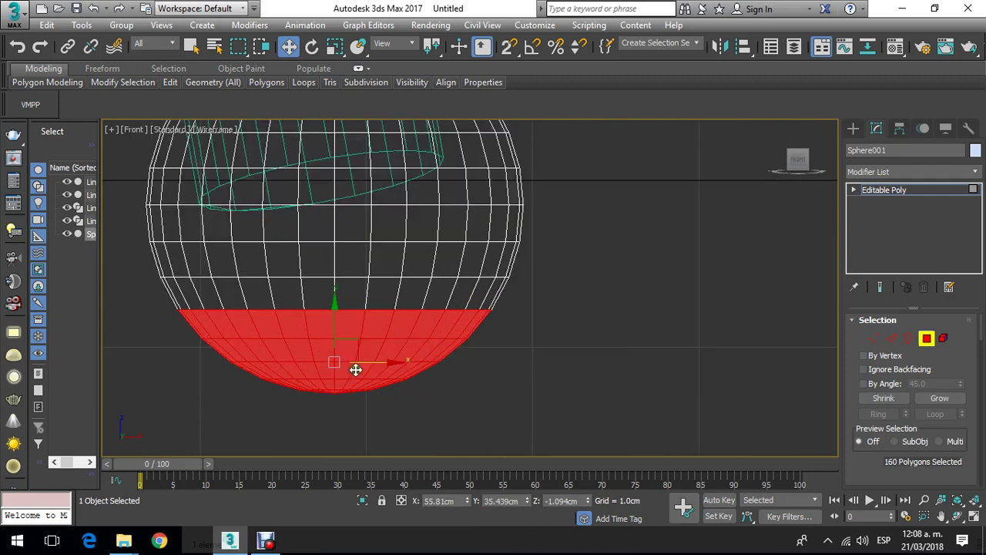
middle_click_drag(365, 319, 502, 324)
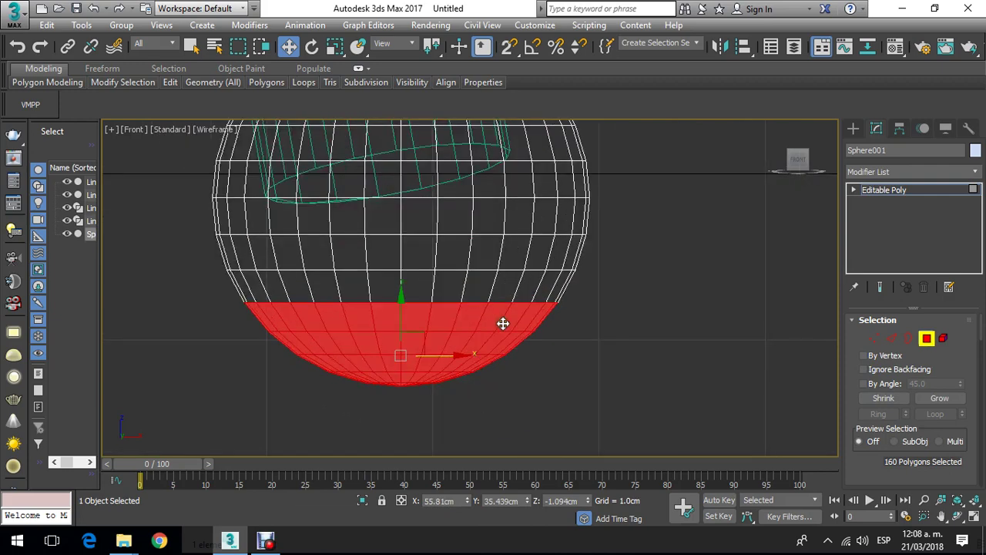
key("Delete")
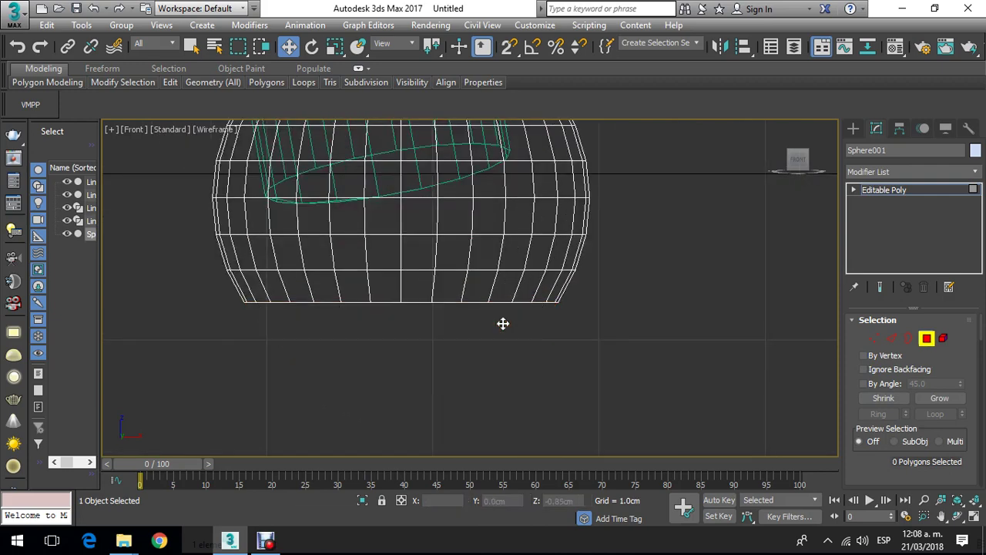
Step: Display the view with Default Shading and orbit to look at the foot sphere's open underside
left_click(208, 131)
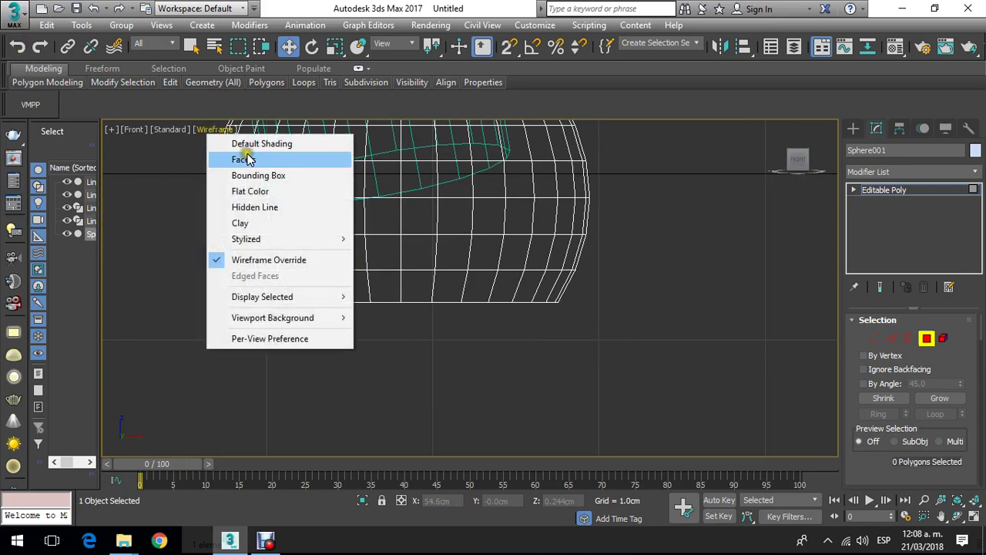
left_click(253, 143)
middle_click_drag(375, 232, 401, 244)
left_click(957, 516)
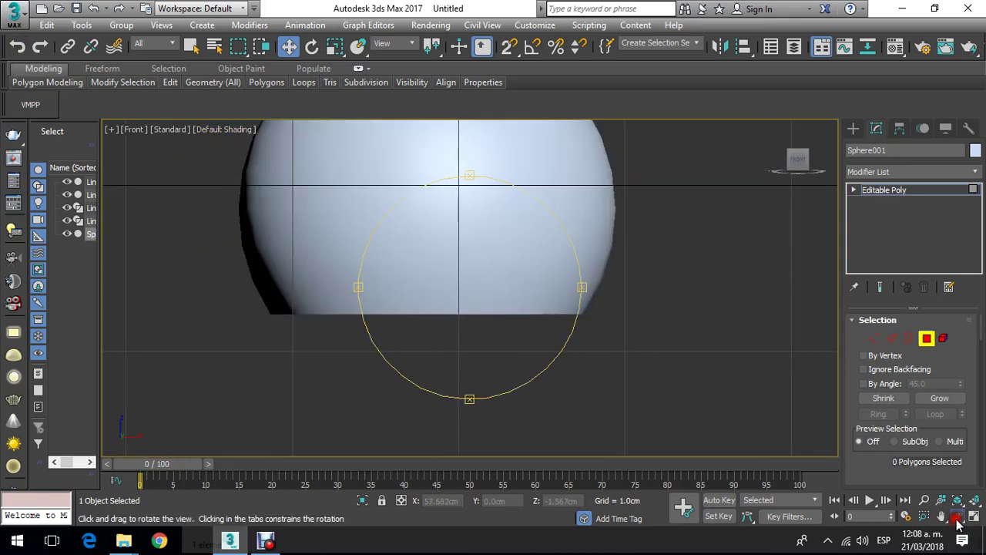
left_click_drag(485, 313, 438, 235)
left_click(288, 46)
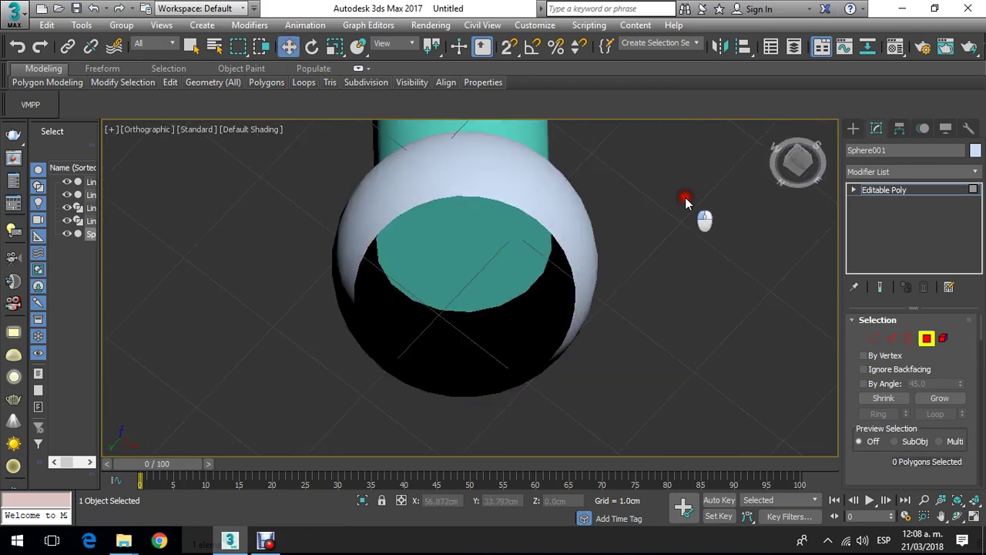
Step: Select the open border under the foot sphere, show edged faces, and close the hole with Cap
left_click(910, 338)
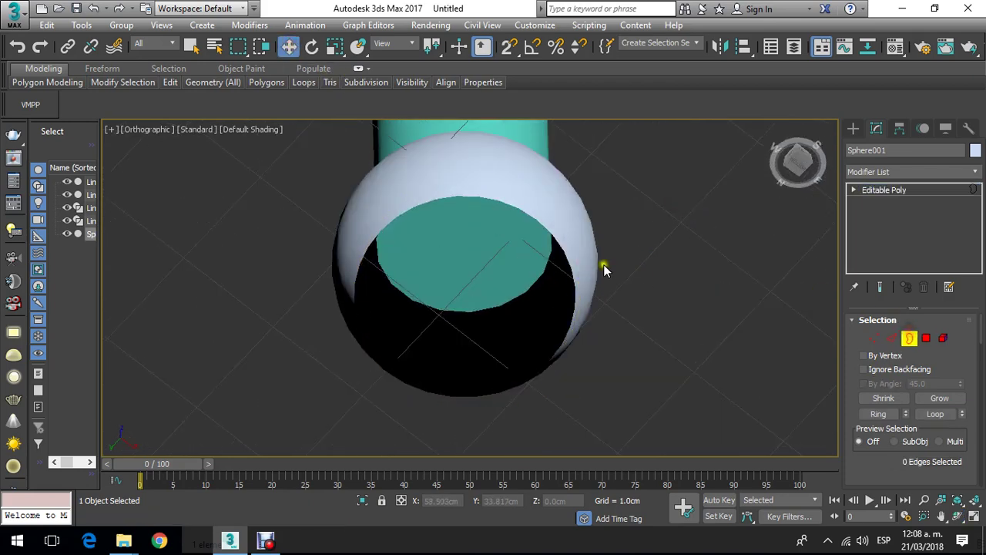
left_click(564, 255)
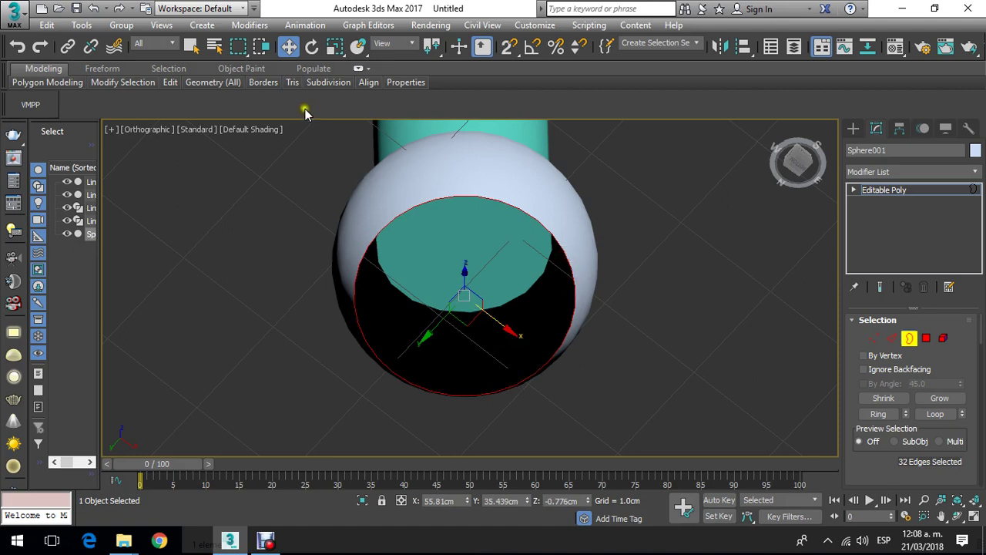
right_click(243, 193)
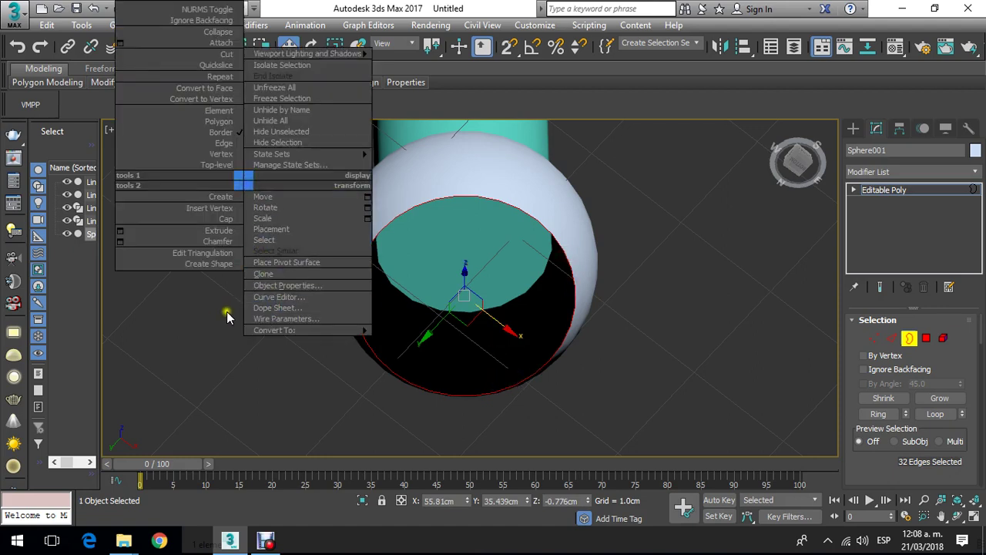
left_click(218, 262)
left_click(250, 129)
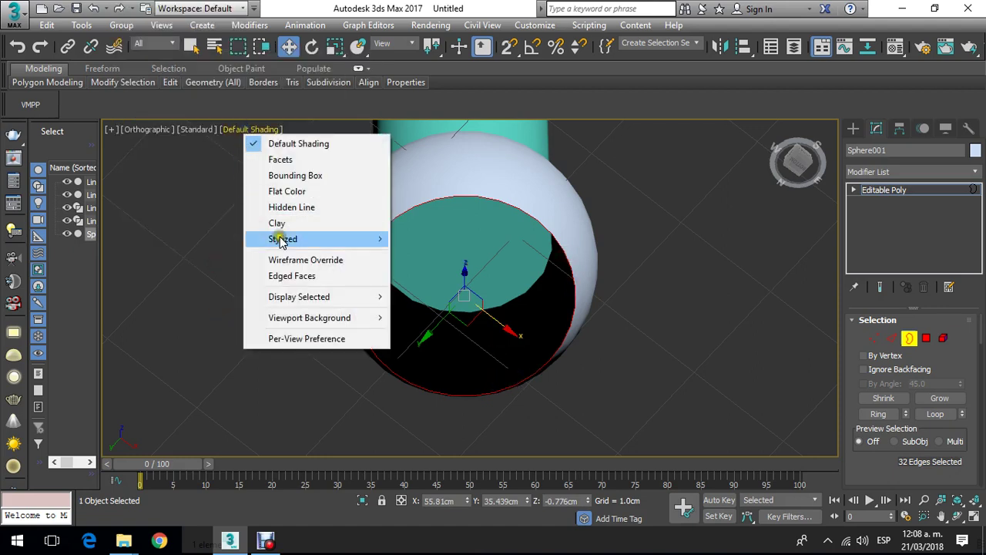
left_click(295, 274)
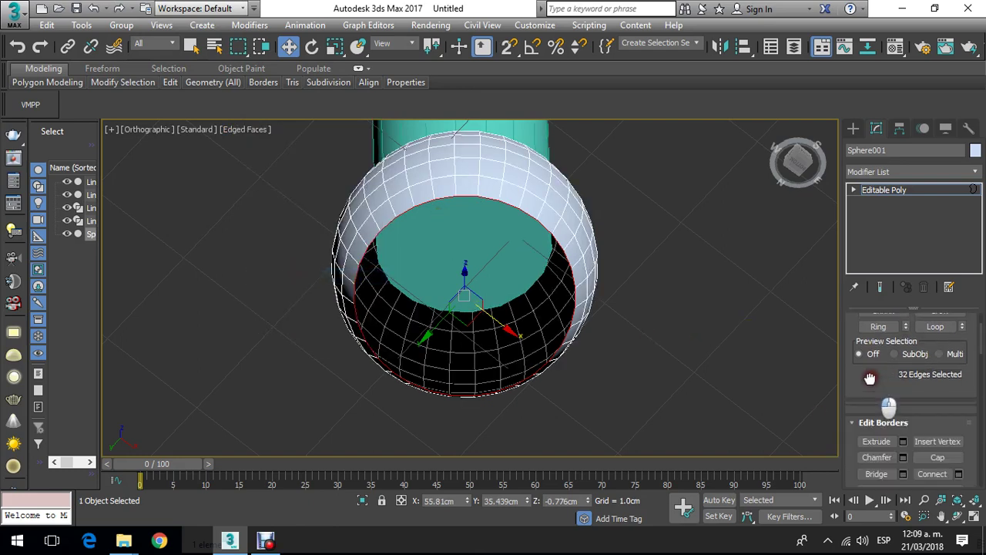
scroll(902, 463, "down", 3)
left_click(937, 454)
middle_click_drag(610, 327, 601, 339)
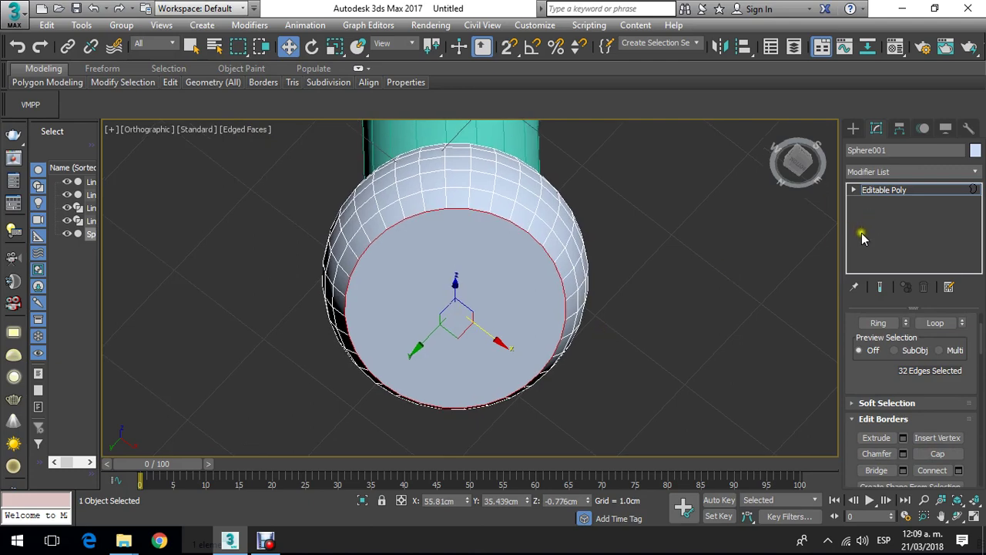
Step: Show the foot sphere at the leg end in the front view and leave its border sub-object editing
left_click(955, 517)
left_click_drag(540, 226, 497, 254)
key("f")
scroll(513, 234, "up", 5)
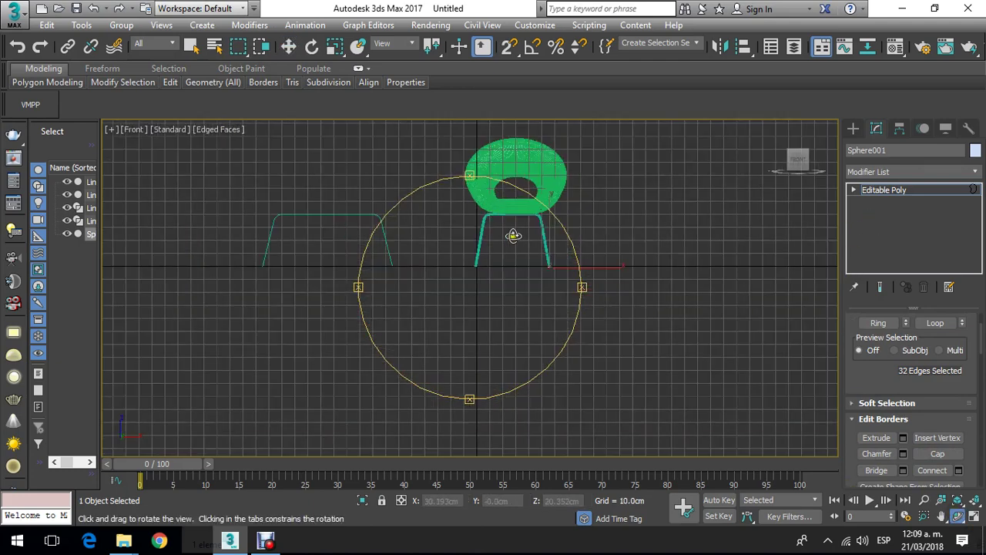
scroll(536, 295, "down", 4)
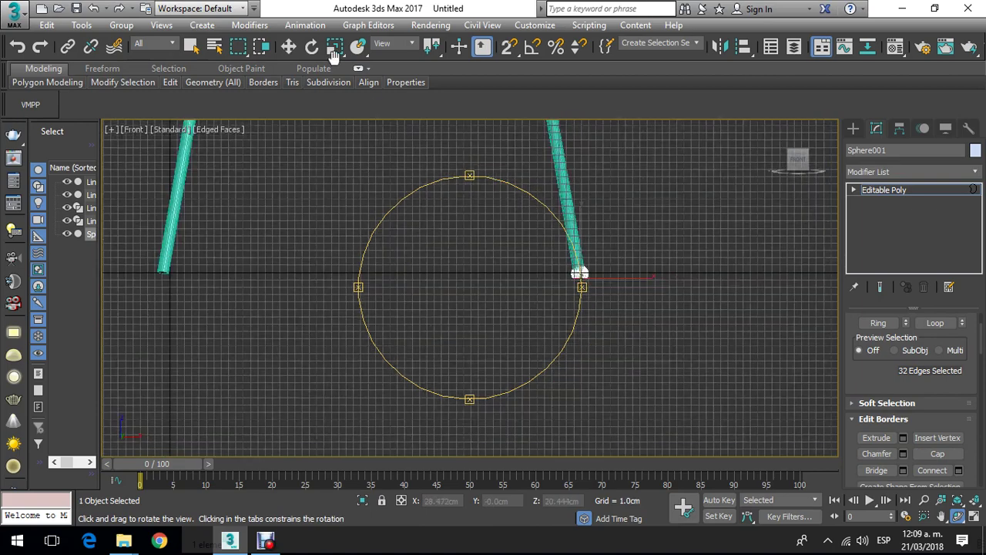
left_click(289, 46)
middle_click_drag(398, 215, 462, 246)
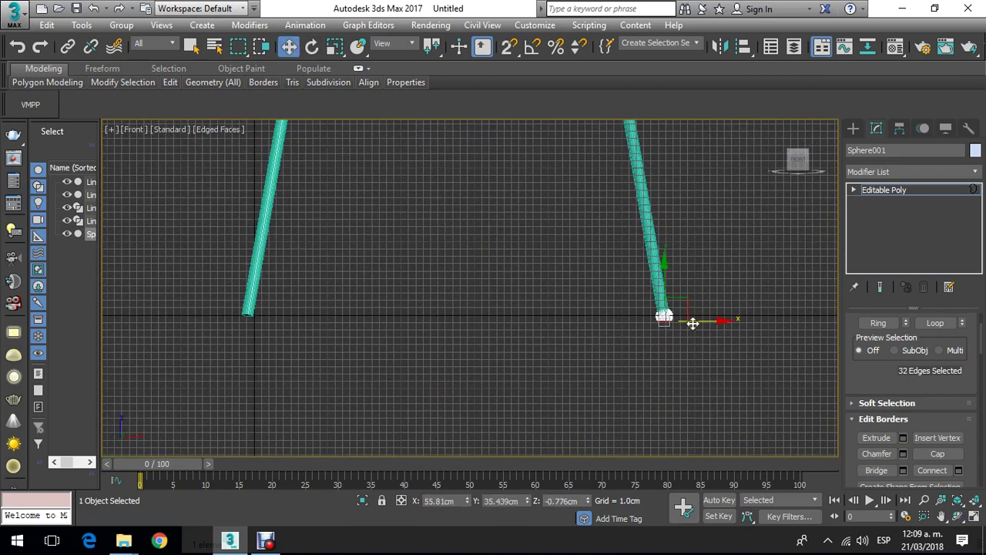
left_click(661, 357)
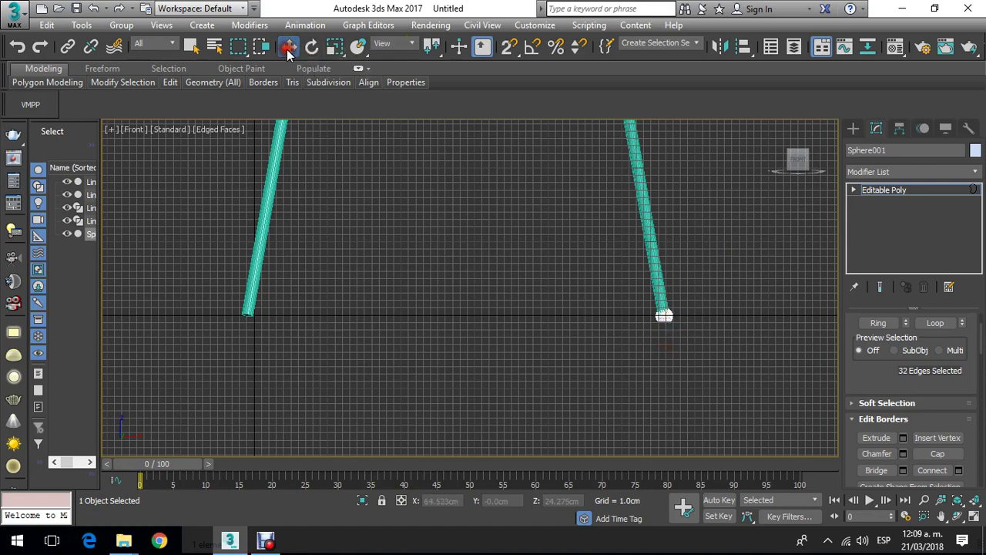
middle_click_drag(459, 169, 429, 180)
scroll(628, 337, "up", 2)
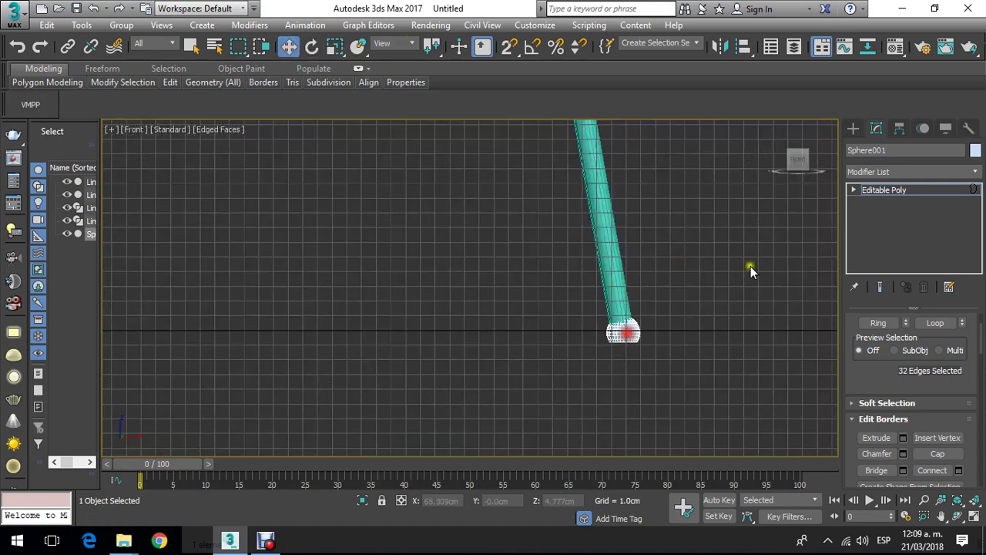
left_click(853, 128)
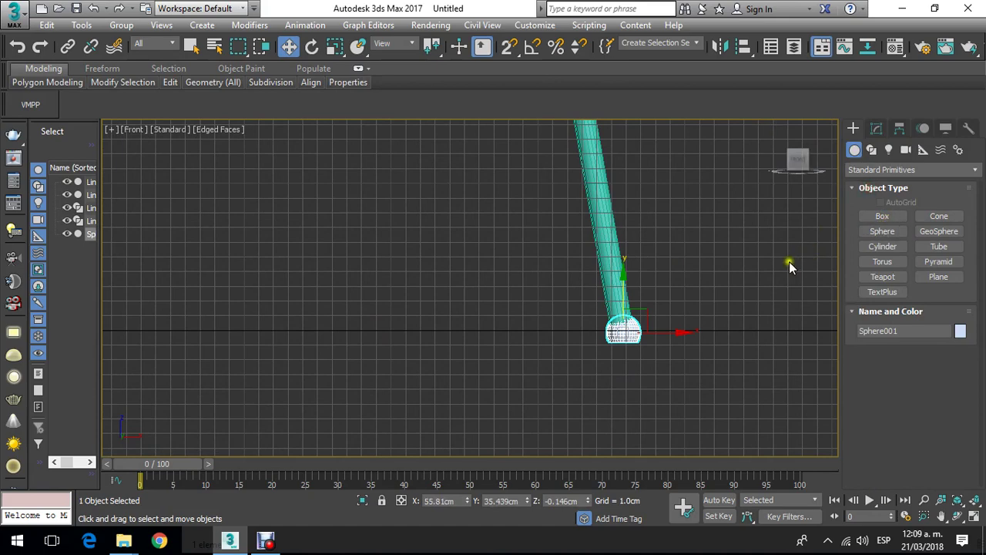
Step: Move the foot sphere slightly along X to about 55.69 cm so it sits centred under the leg end
left_click(770, 255)
left_click(638, 337)
scroll(644, 339, "up", 3)
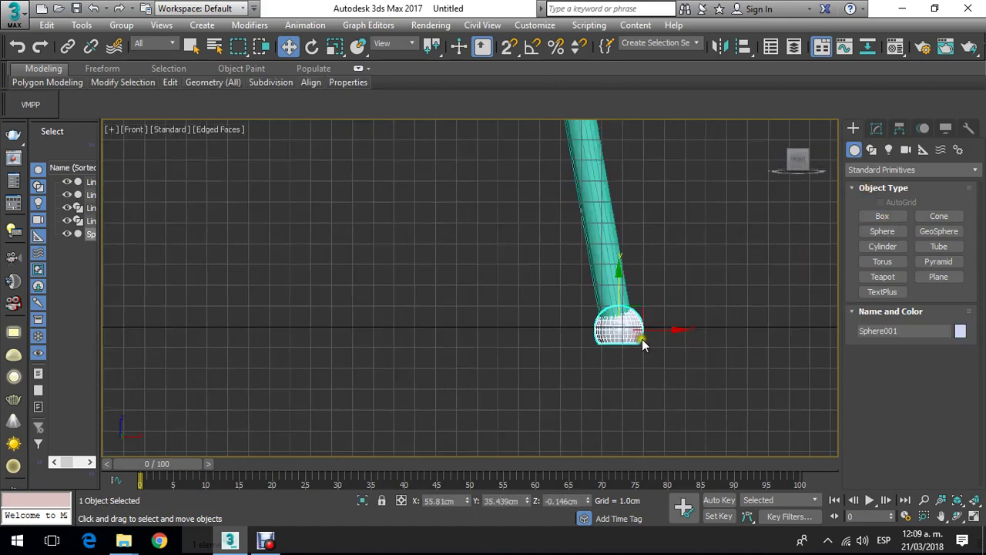
left_click_drag(644, 324, 645, 326)
scroll(645, 326, "down", 4)
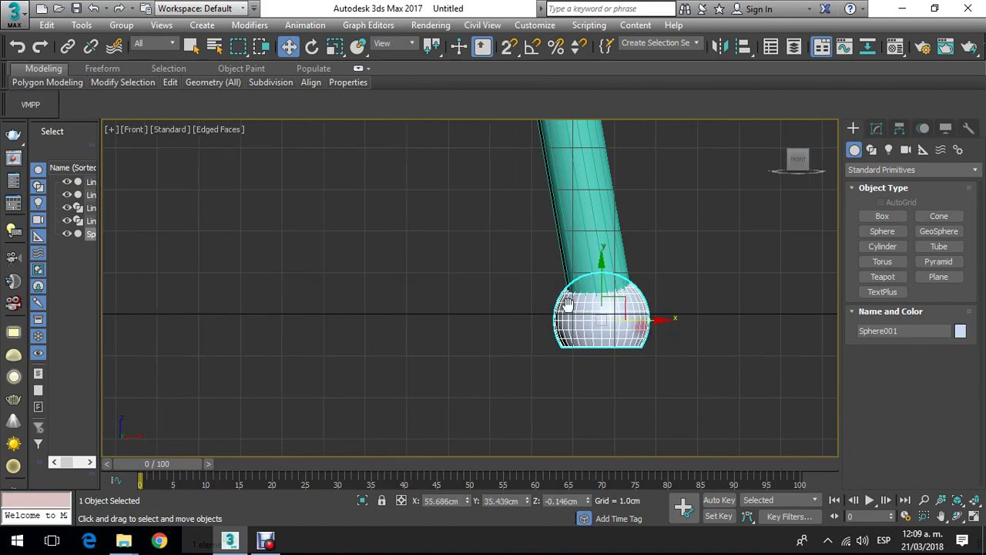
Step: Copy the foot sphere along X to the opposite leg's end, at about X -0.89 cm
scroll(653, 254, "down", 4)
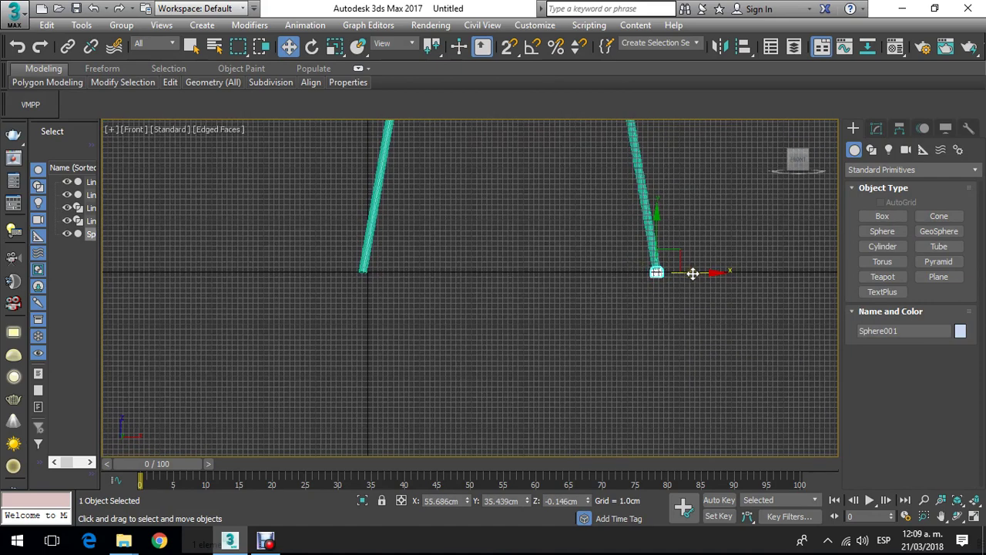
left_click_drag(693, 273, 399, 269)
left_click(495, 330)
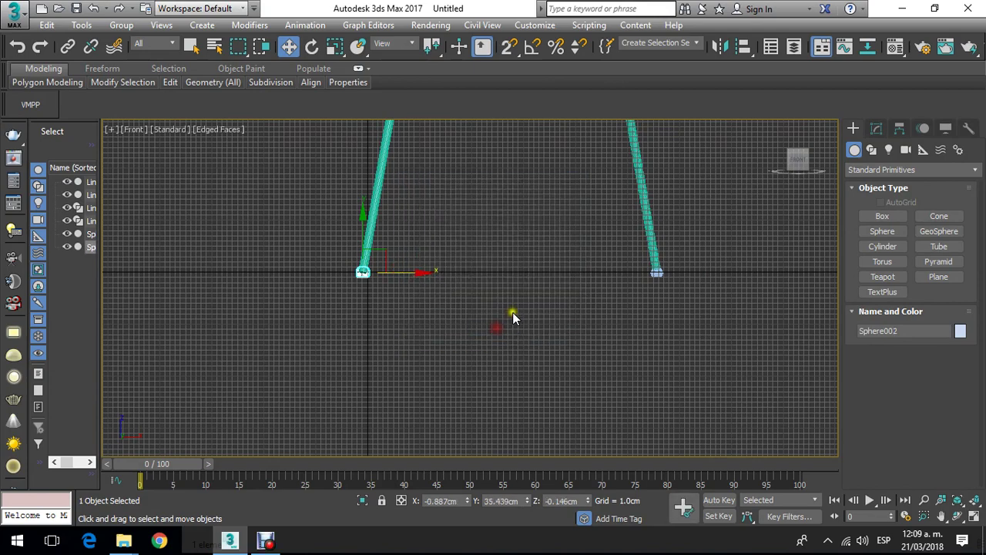
Step: In the top view, move the copied foot along Y onto its leg end, at about Y -21.22 cm
key("t")
scroll(437, 267, "up", 5)
scroll(485, 163, "down", 10)
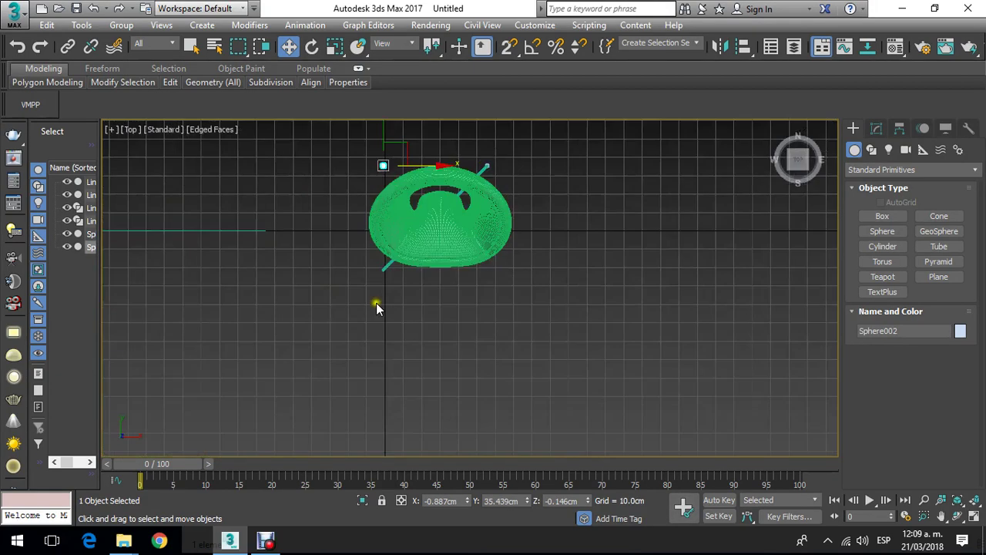
left_click_drag(388, 141, 380, 212)
scroll(366, 272, "up", 5)
scroll(363, 231, "down", 3)
scroll(380, 212, "down", 3)
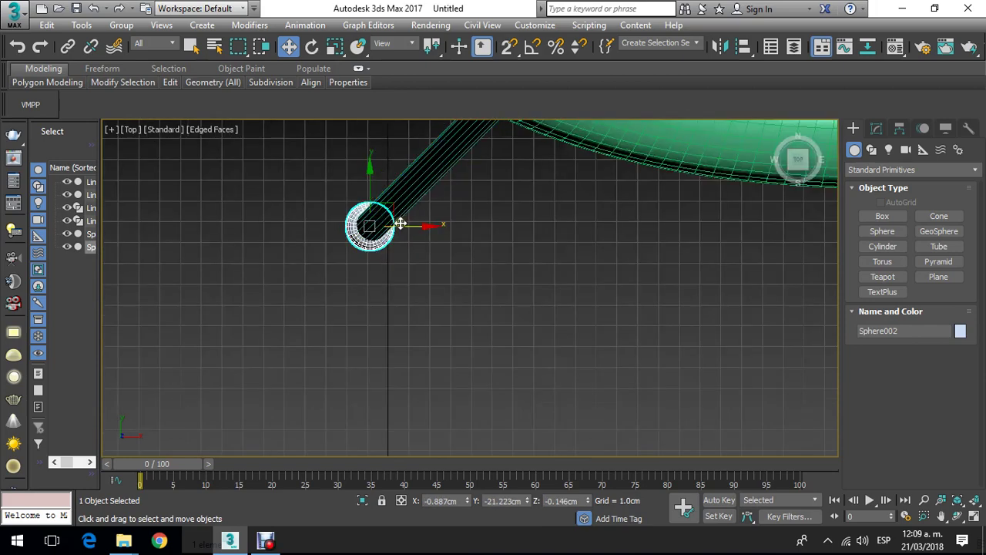
Step: In the front view, select the seat, leg frame and both feet and raise them until the feet rest on the ground line
key("f")
scroll(403, 221, "down", 2)
scroll(412, 213, "down", 2)
left_click(475, 252)
scroll(496, 176, "up", 3)
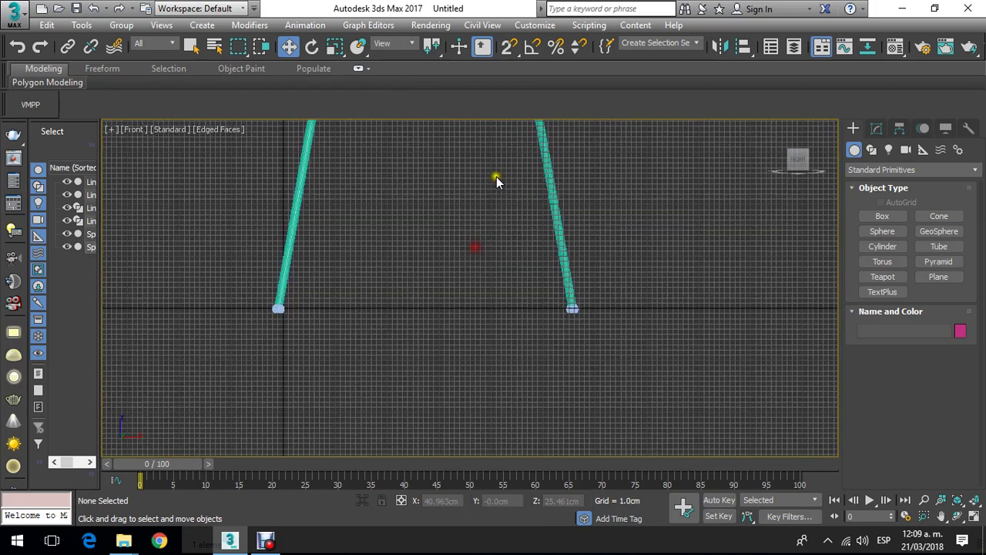
scroll(521, 250, "down", 3)
middle_click_drag(520, 250, 505, 328)
scroll(505, 329, "down", 1)
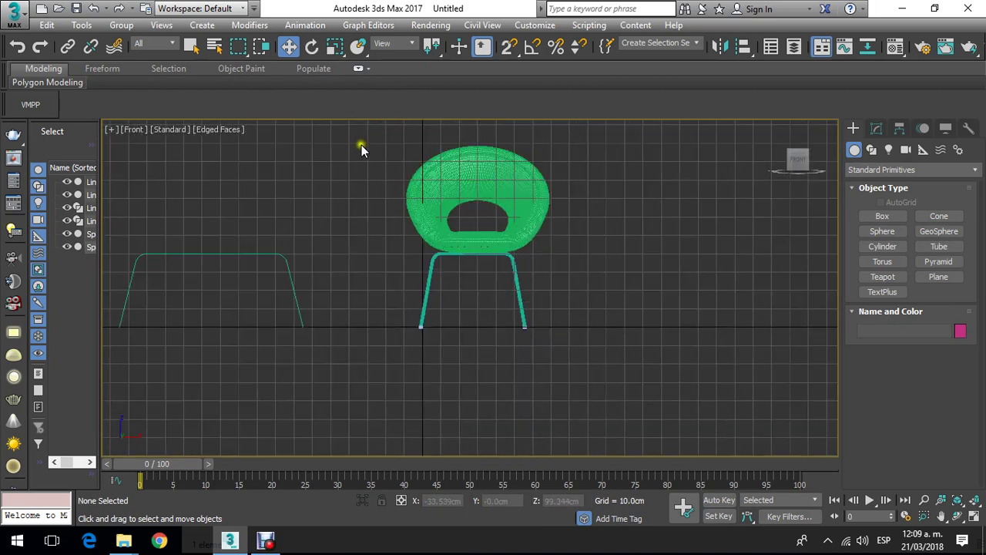
left_click_drag(358, 141, 737, 407)
scroll(501, 315, "up", 7)
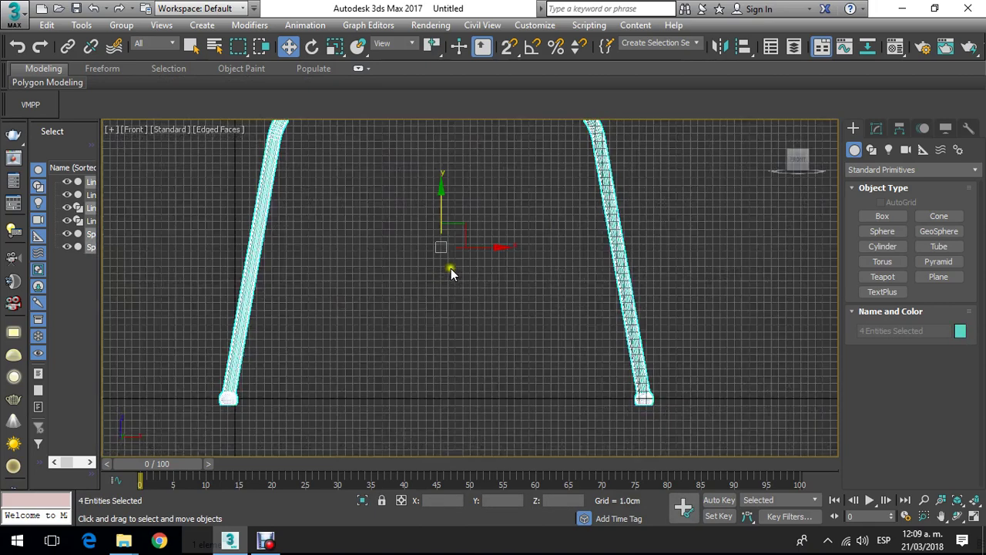
left_click_drag(440, 222, 456, 218)
left_click(408, 359)
scroll(410, 377, "down", 5)
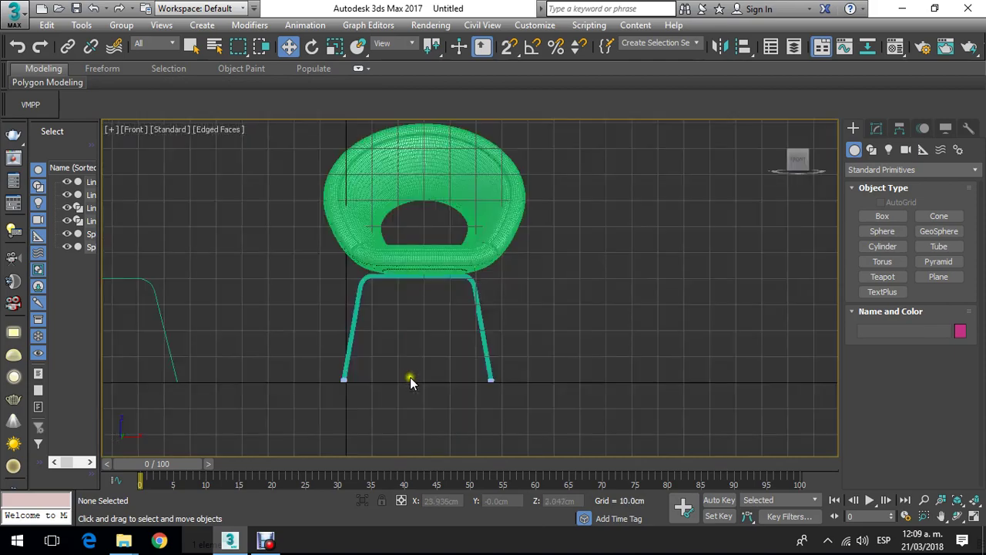
Step: Select the leg frame with its two feet and group them under the default group name
scroll(424, 326, "up", 2)
left_click_drag(260, 343, 706, 454)
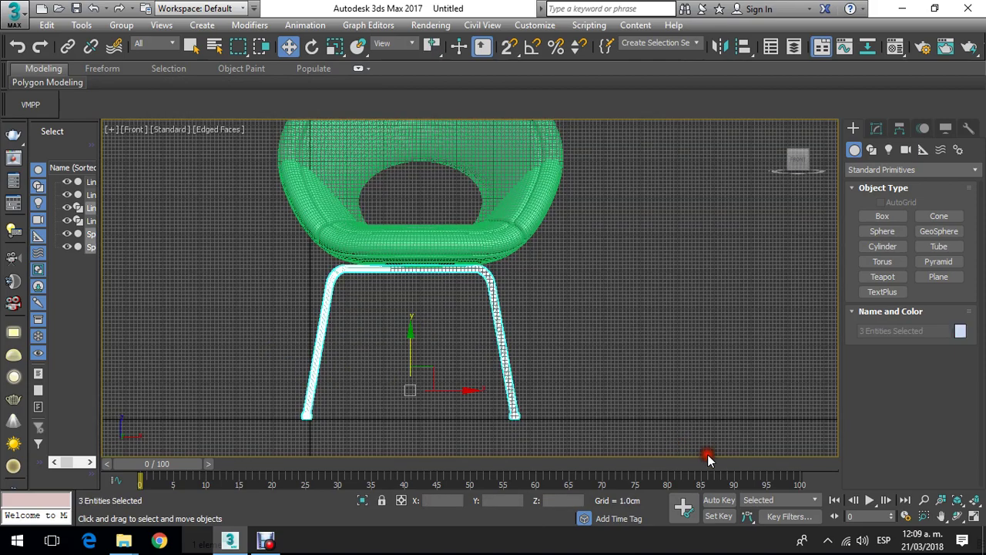
left_click(121, 25)
left_click(136, 41)
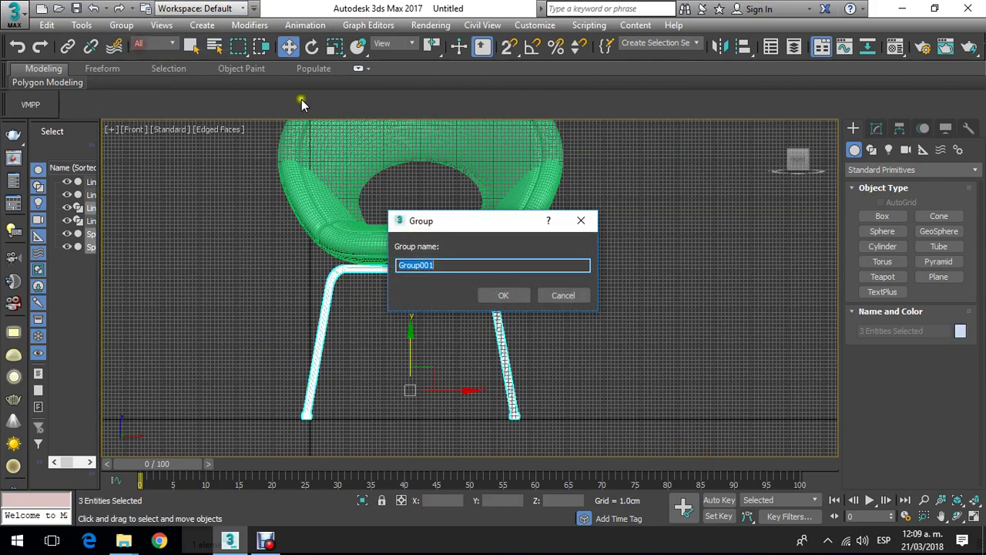
left_click(505, 298)
middle_click_drag(363, 303, 374, 296)
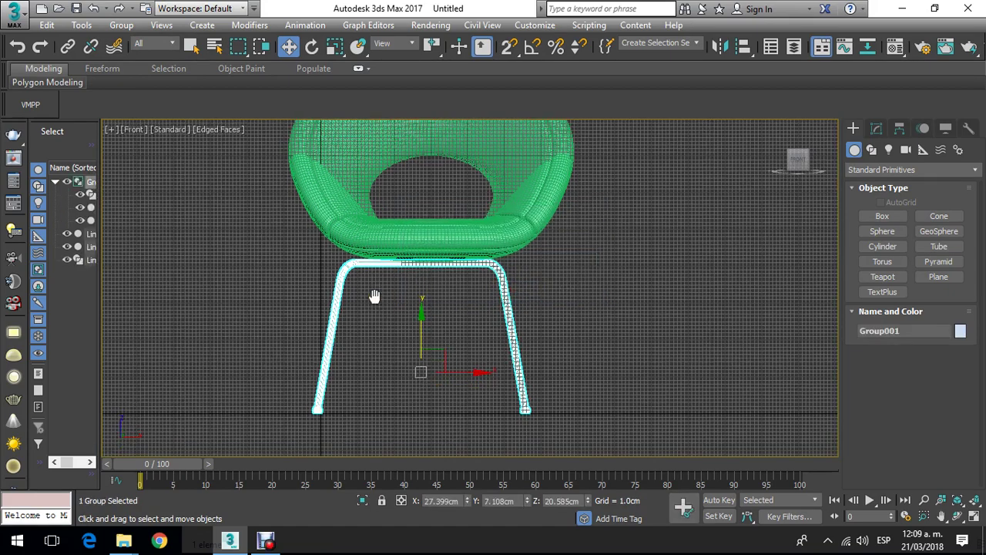
Step: In the top view, mirror the leg group about the X axis as a copy to form crossed legs
scroll(381, 288, "up", 5)
key("t")
scroll(370, 301, "down", 8)
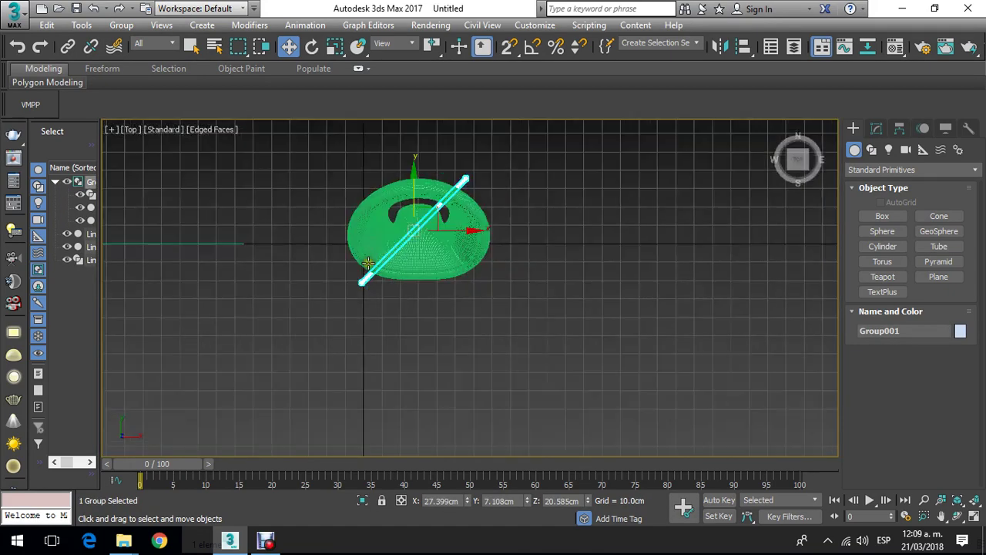
scroll(434, 169, "up", 3)
scroll(434, 168, "up", 2)
scroll(433, 200, "down", 1)
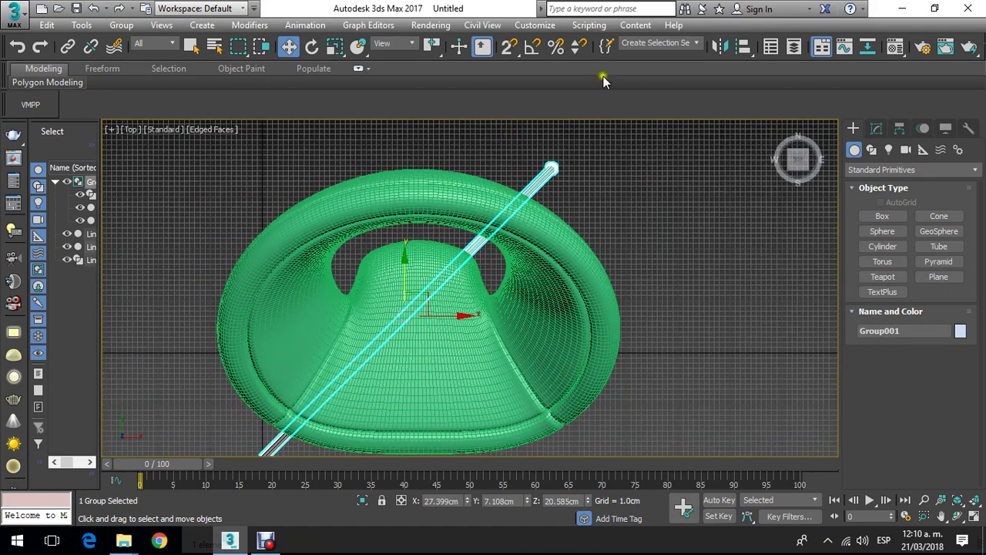
left_click(720, 48)
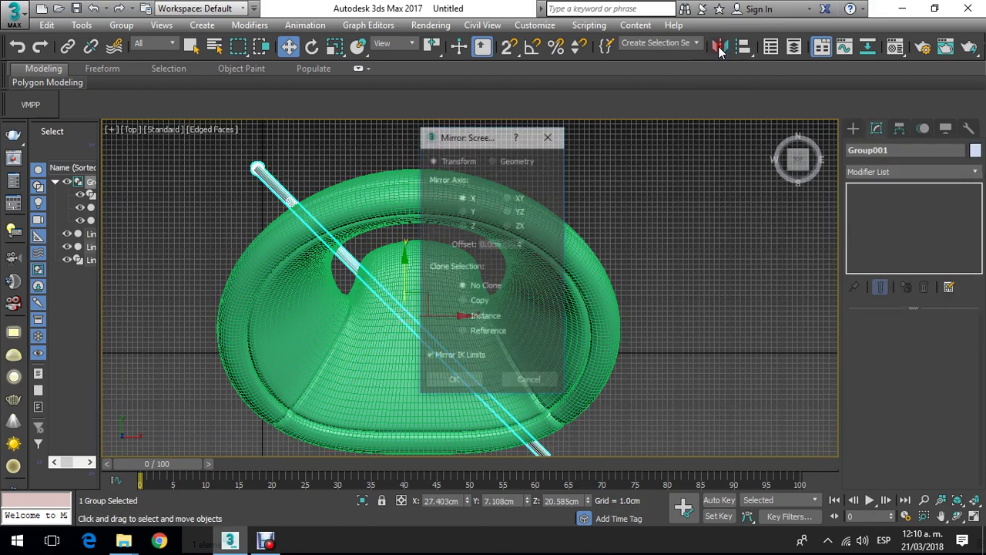
left_click(475, 301)
left_click(454, 382)
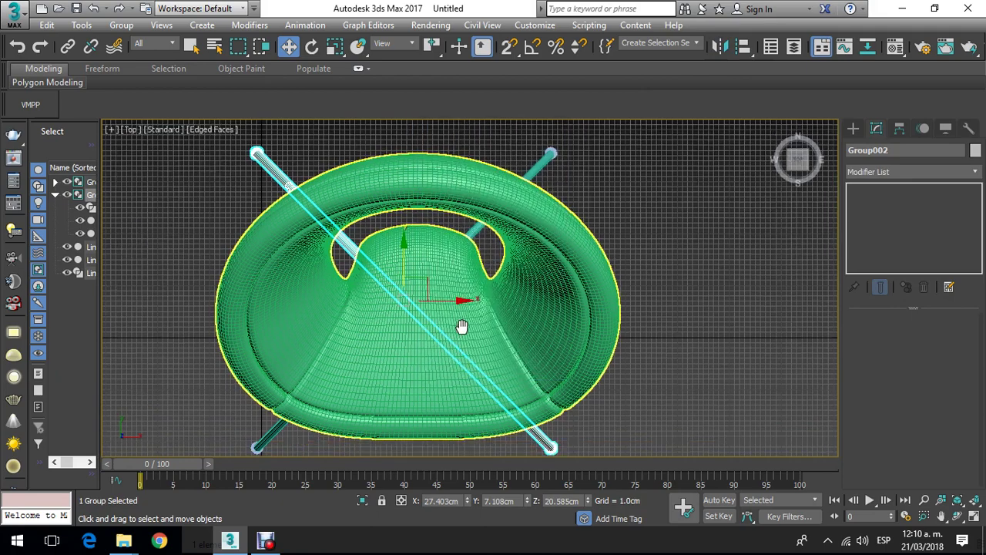
Step: Deselect everything and examine the four legs and feet under the seat in a perspective view
middle_click_drag(462, 327, 481, 292)
key("p")
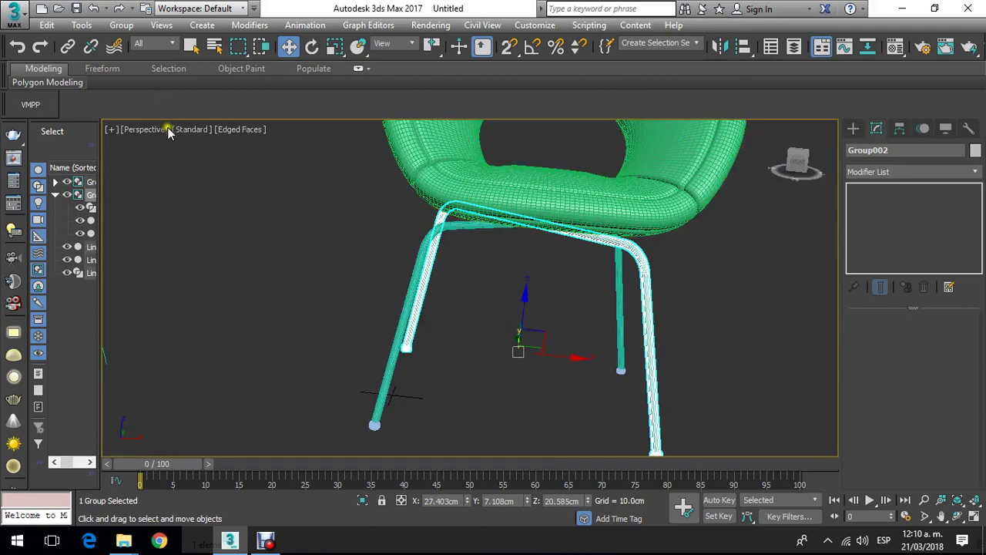
left_click(236, 130)
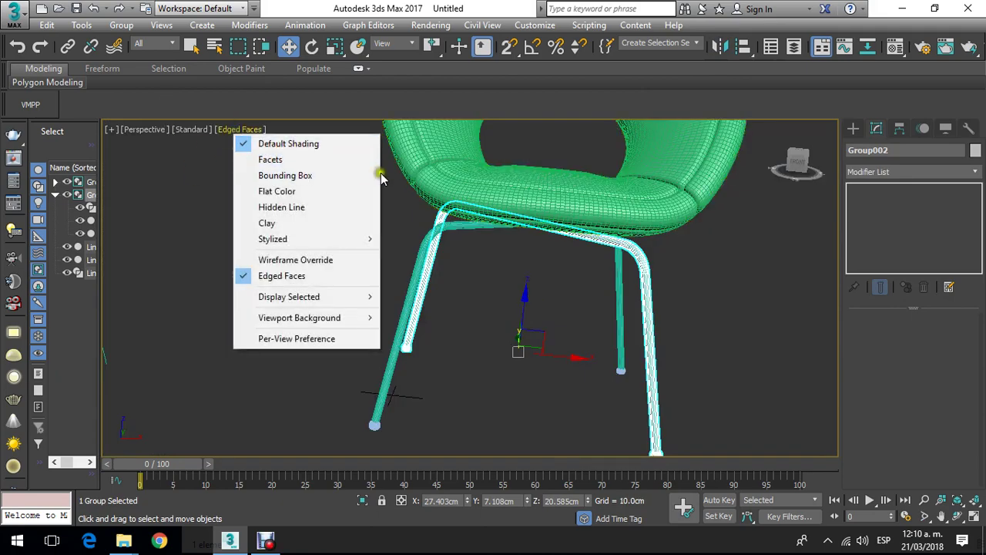
left_click(392, 183)
left_click(958, 516)
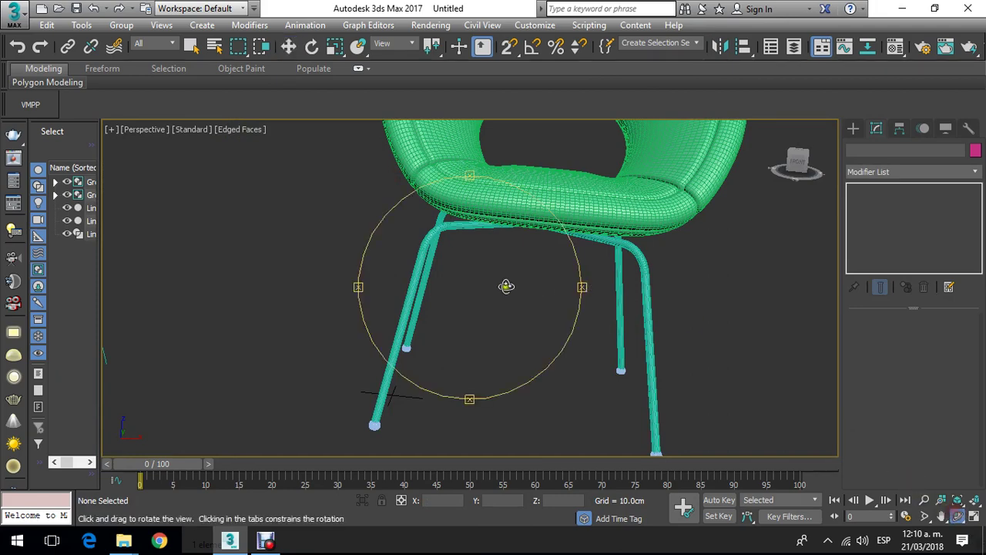
left_click_drag(506, 286, 473, 238)
middle_click_drag(473, 238, 408, 260)
left_click_drag(408, 260, 482, 290)
Step: Display the whole chair from the top in wireframe
key("t")
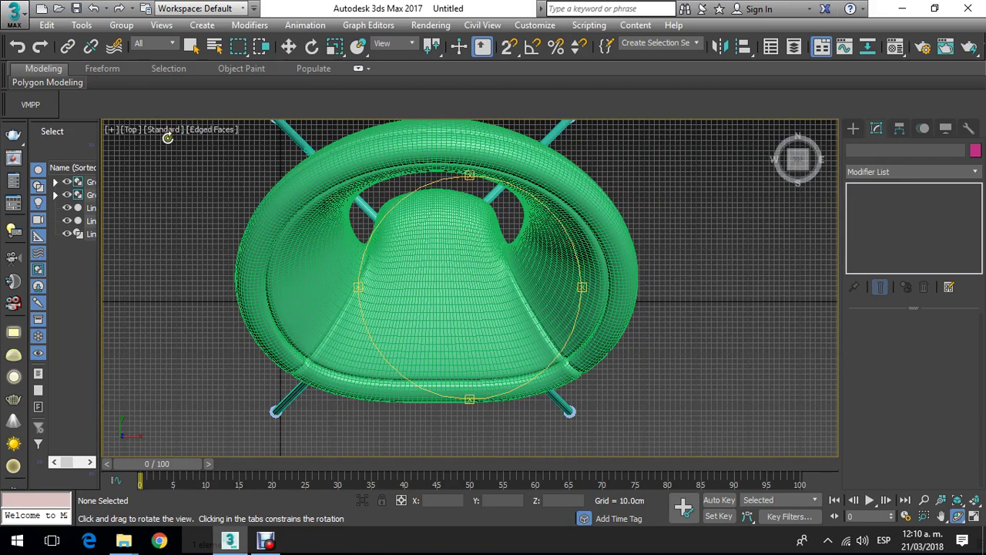
left_click(192, 135)
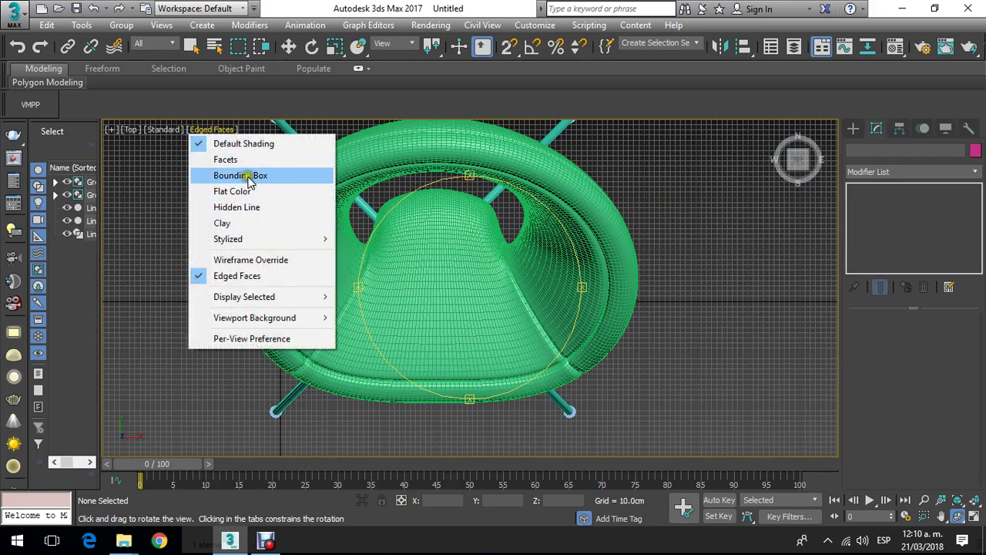
left_click(243, 260)
scroll(396, 271, "down", 3)
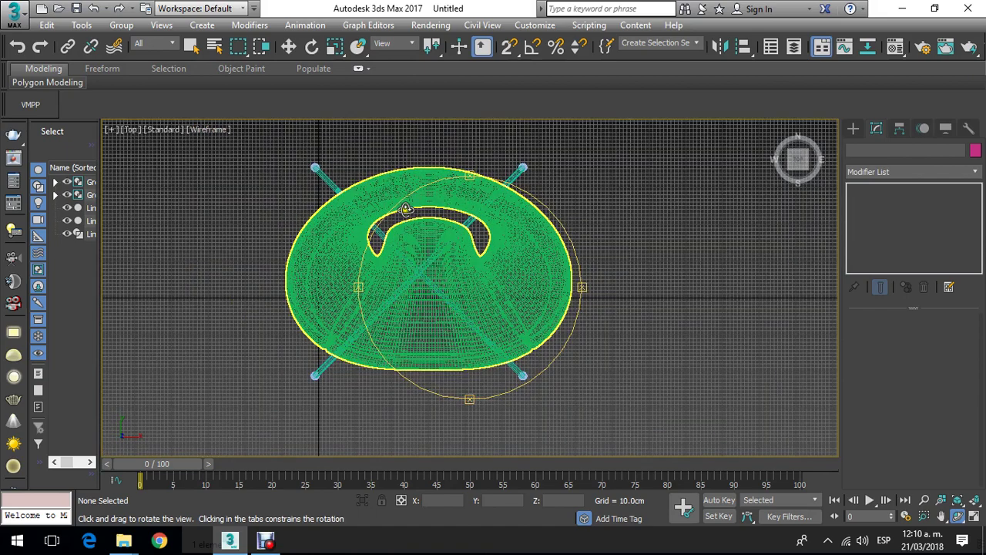
Step: Select both crossed leg groups and combine them into one group with the default name
left_click(288, 46)
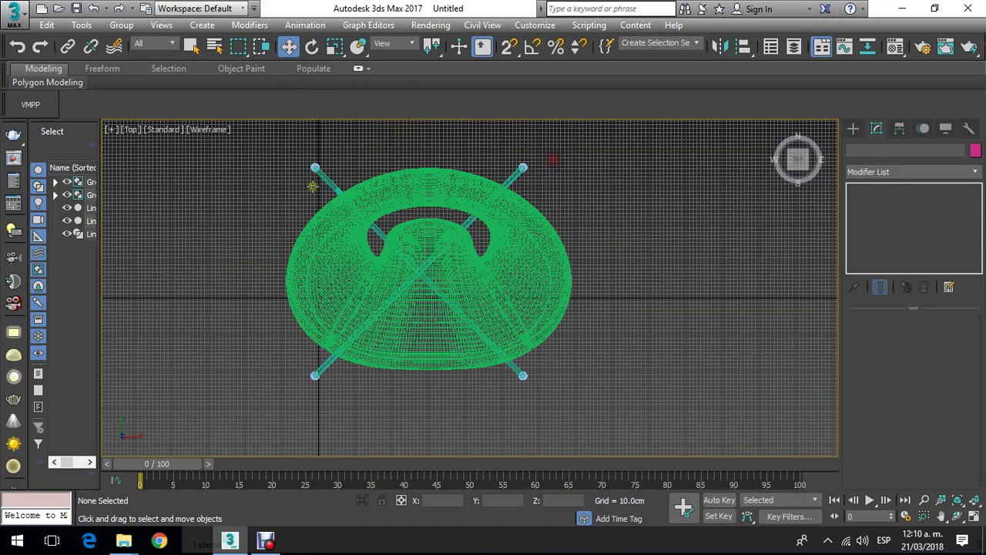
left_click_drag(556, 384, 575, 376)
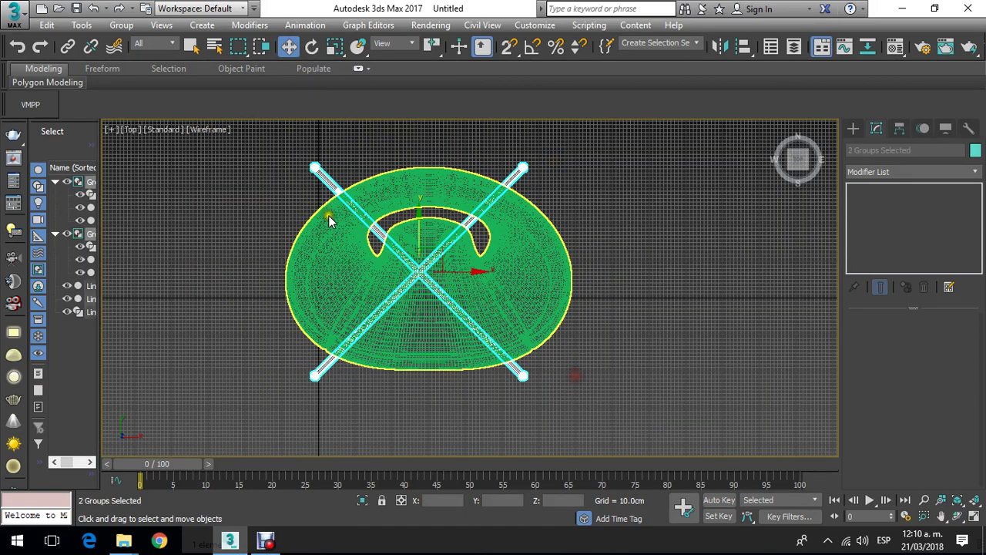
left_click(121, 25)
left_click(138, 42)
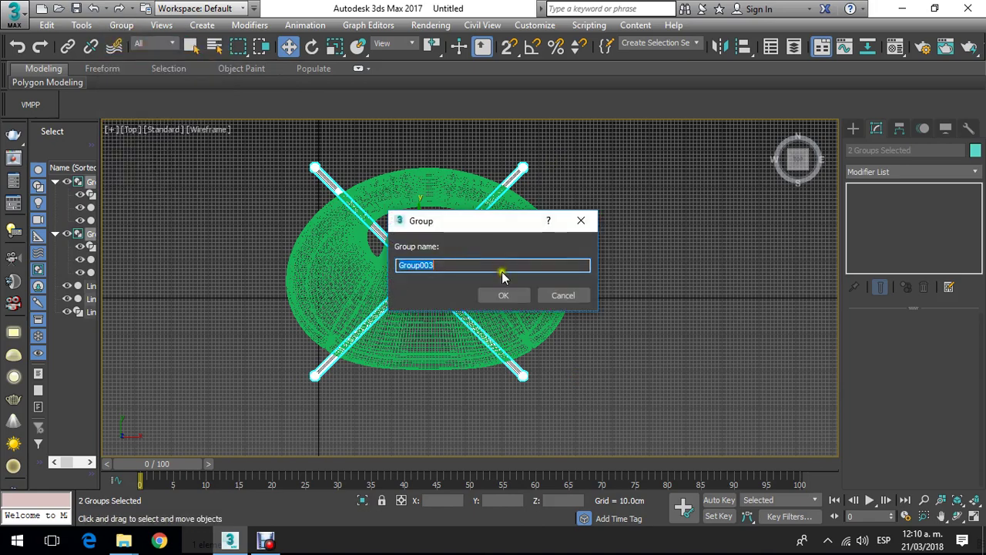
left_click(505, 297)
Step: Align the combined leg group to the seat on the X position only, matching center to center
left_click(744, 46)
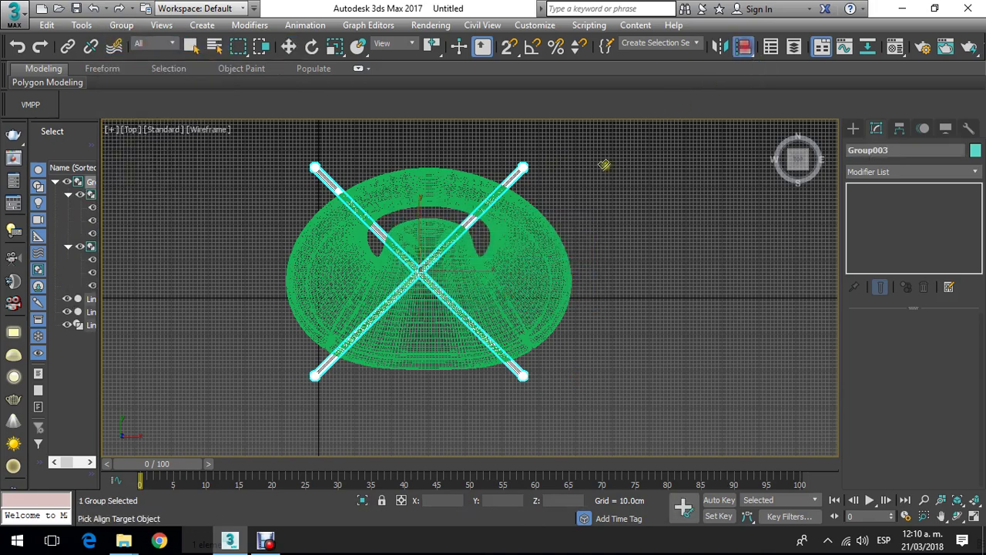
left_click(536, 218)
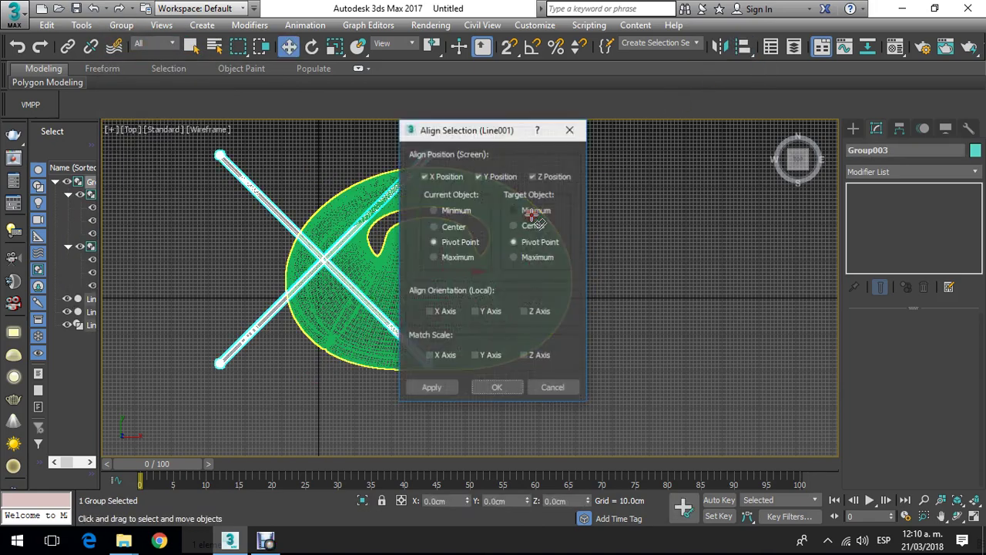
left_click(515, 176)
left_click(551, 177)
left_click(532, 227)
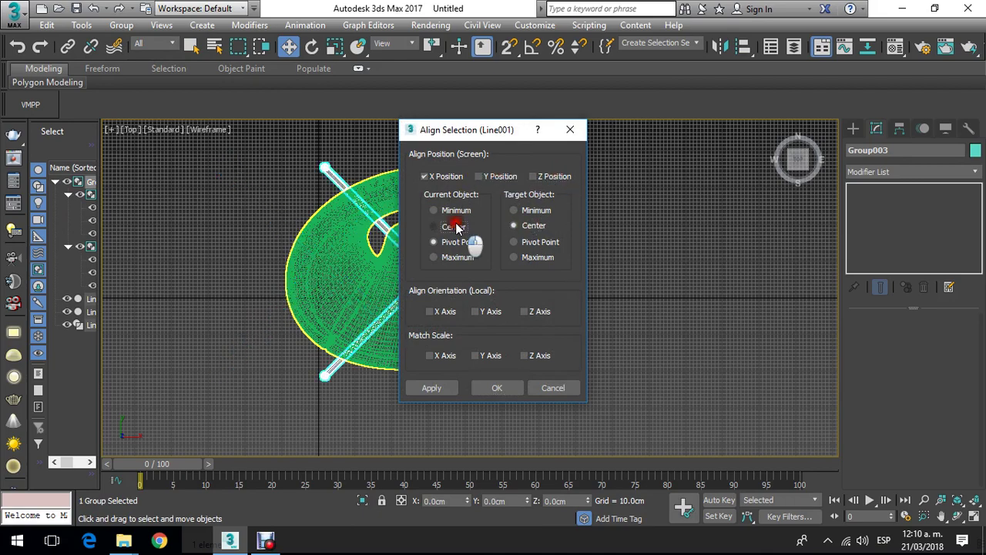
left_click(497, 386)
Step: Select the whole chair in the top view and move it along X until it is centred on the grid's vertical axis
left_click_drag(406, 124, 468, 378)
left_click_drag(461, 269, 359, 270)
left_click(452, 266)
scroll(438, 202, "down", 3)
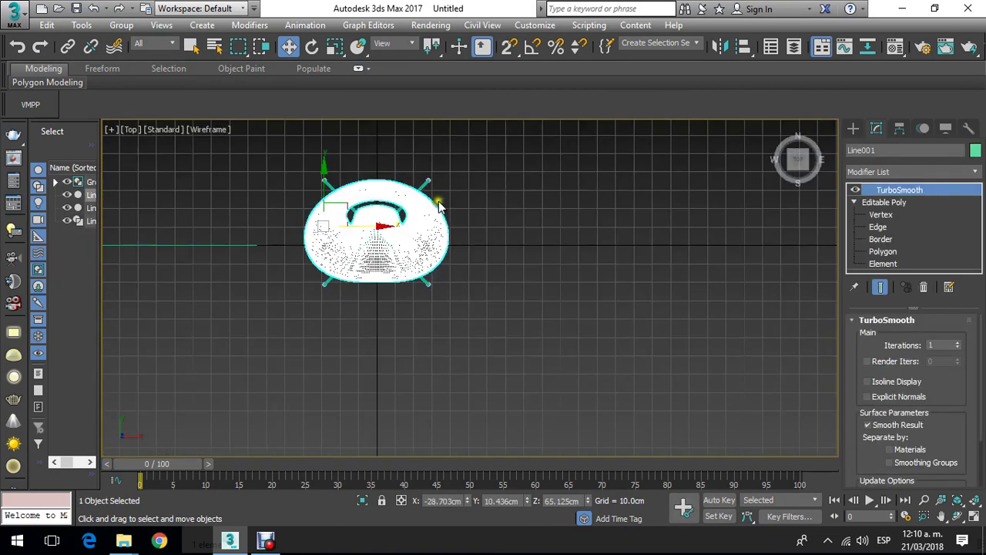
left_click(497, 223)
scroll(435, 188, "up", 3)
Step: Ungroup the combined leg group into its two separate leg groups
left_click(404, 168)
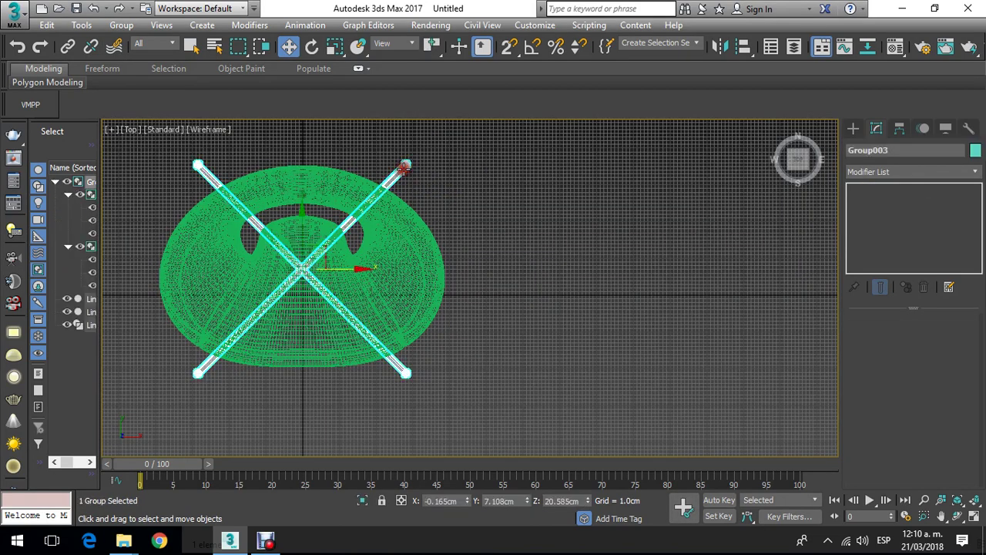
left_click(121, 24)
left_click(150, 60)
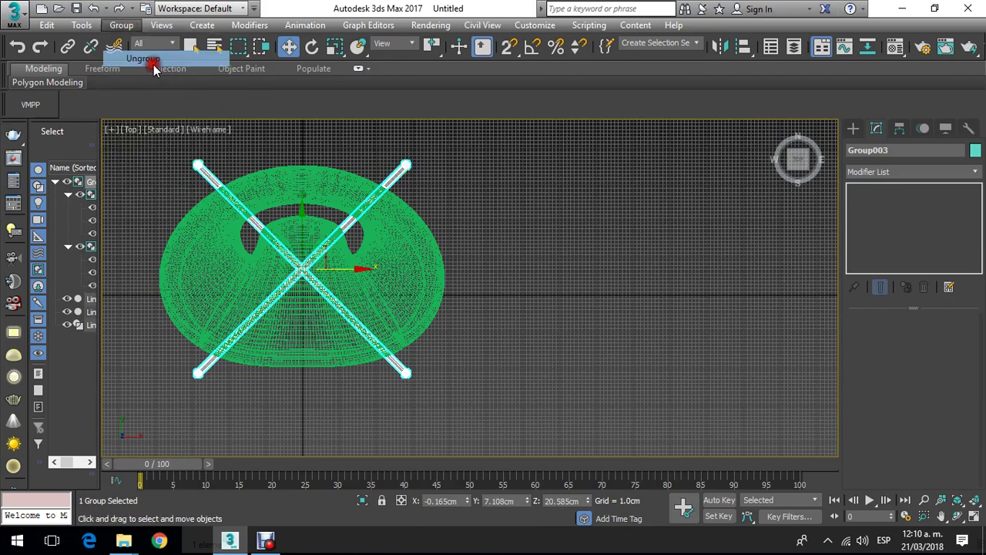
left_click(477, 184)
Step: Ungroup each of the two crossed leg groups so all tubes and feet are separate objects, and deselect everything
left_click(393, 178)
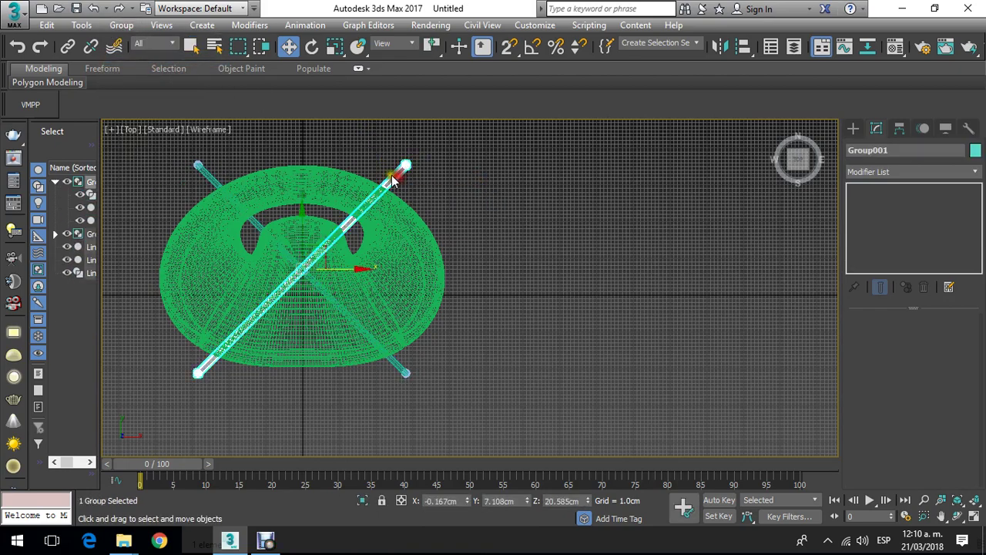
left_click(128, 26)
left_click(140, 58)
left_click(215, 179)
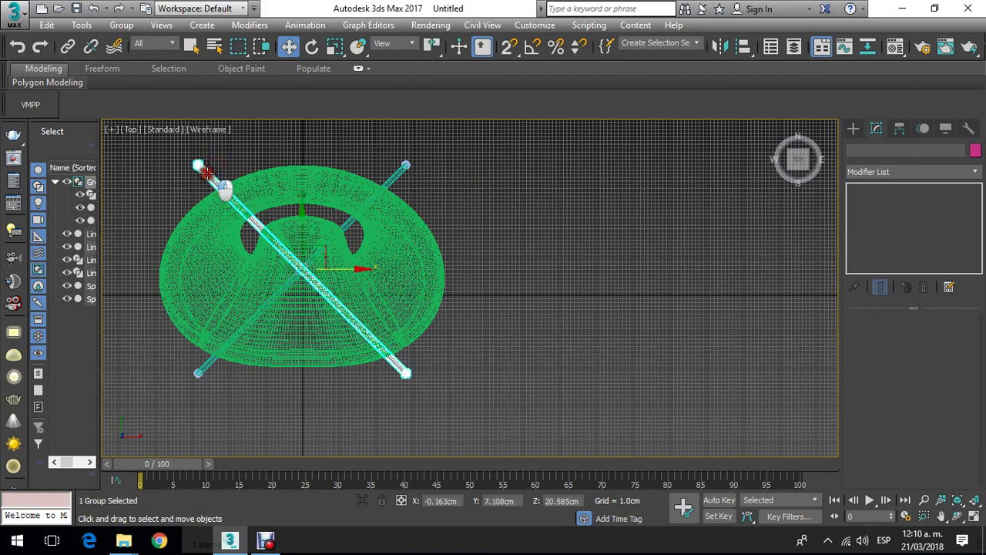
left_click(121, 24)
left_click(139, 79)
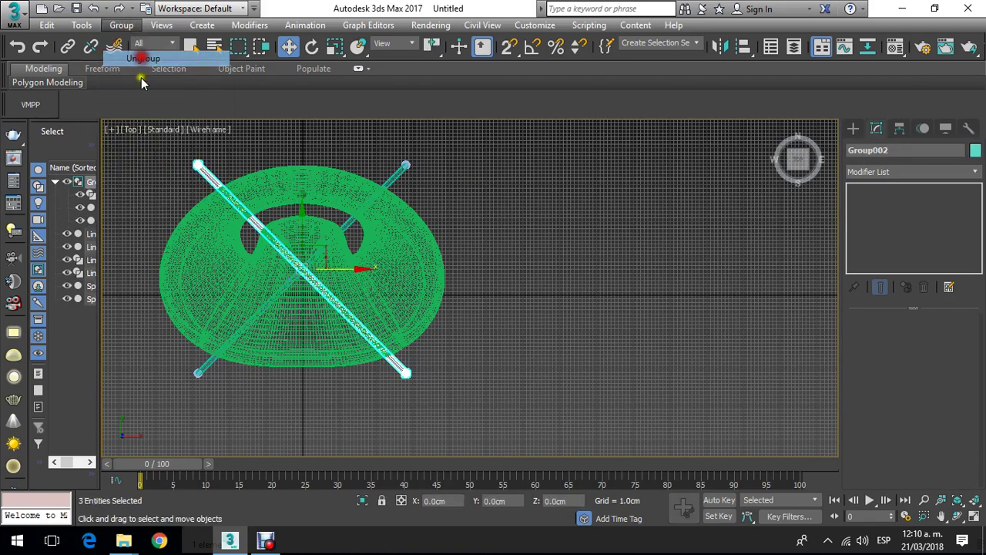
left_click(208, 129)
left_click(163, 154)
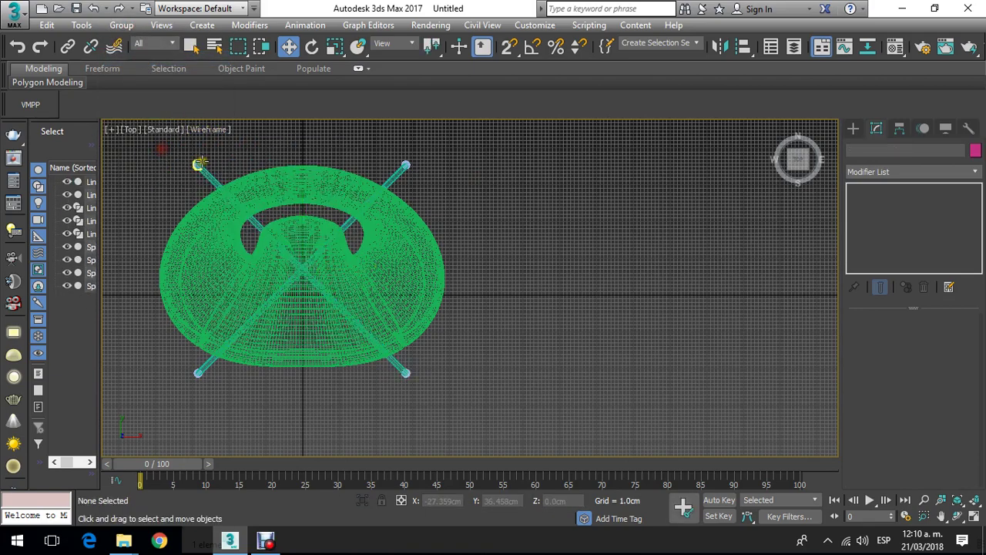
Step: Select one rear foot and examine the space between the seat and the crossed legs in perspective, returning to the top view
left_click(213, 176)
scroll(238, 165, "up", 1)
scroll(301, 221, "down", 1)
key("p")
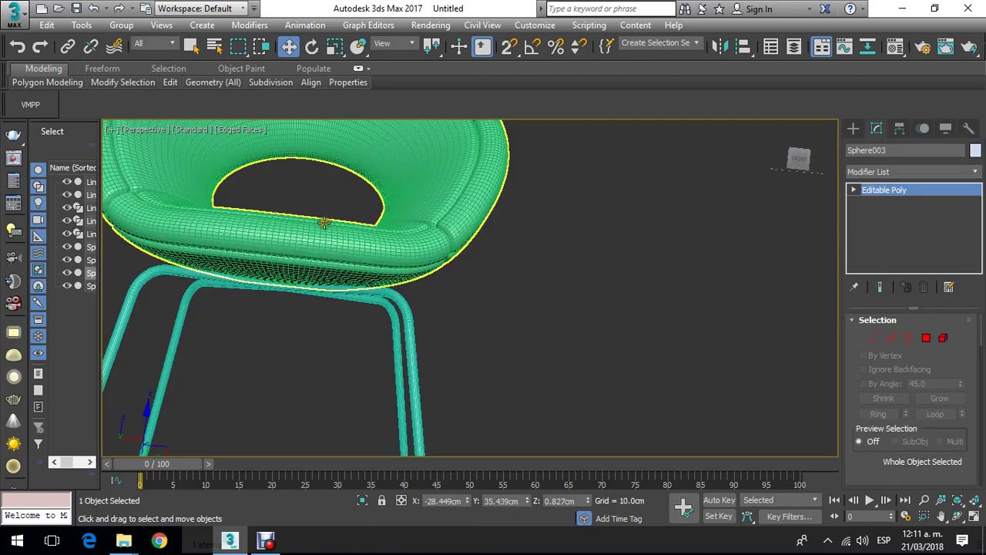
scroll(331, 223, "down", 3)
scroll(377, 275, "up", 5)
key("t")
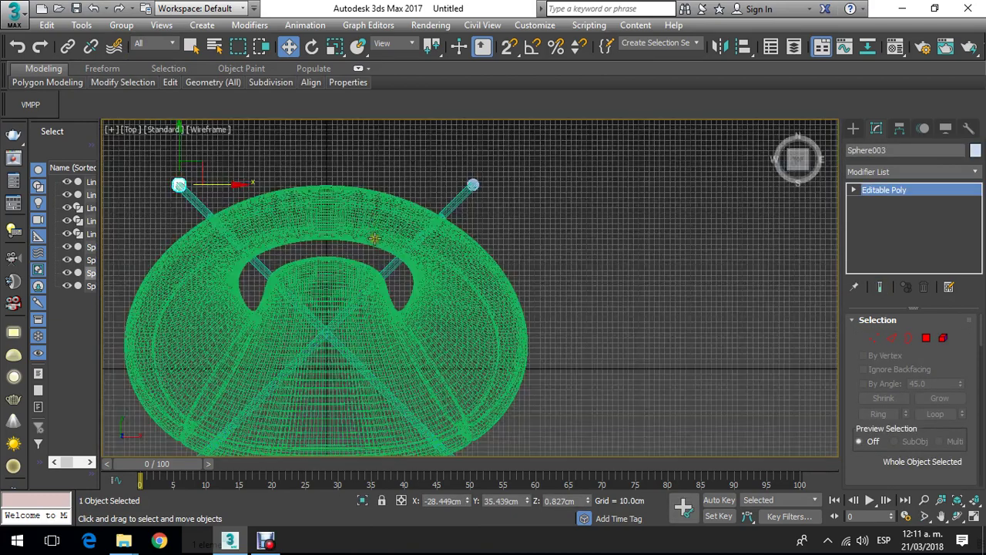
Step: Create a flat cylinder with a radius of about 7.8 cm centred where the legs cross in the top view
scroll(319, 239, "down", 3)
left_click(851, 128)
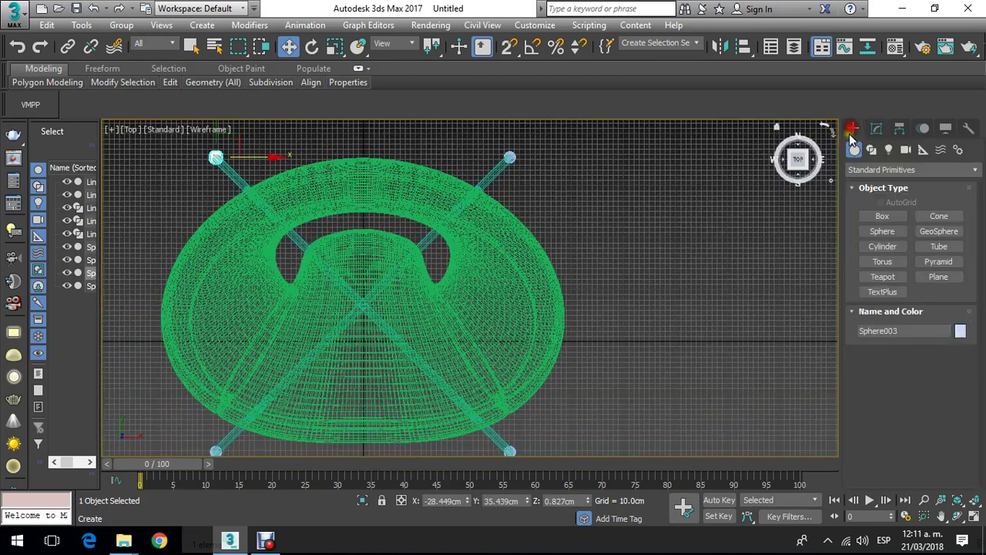
left_click(885, 246)
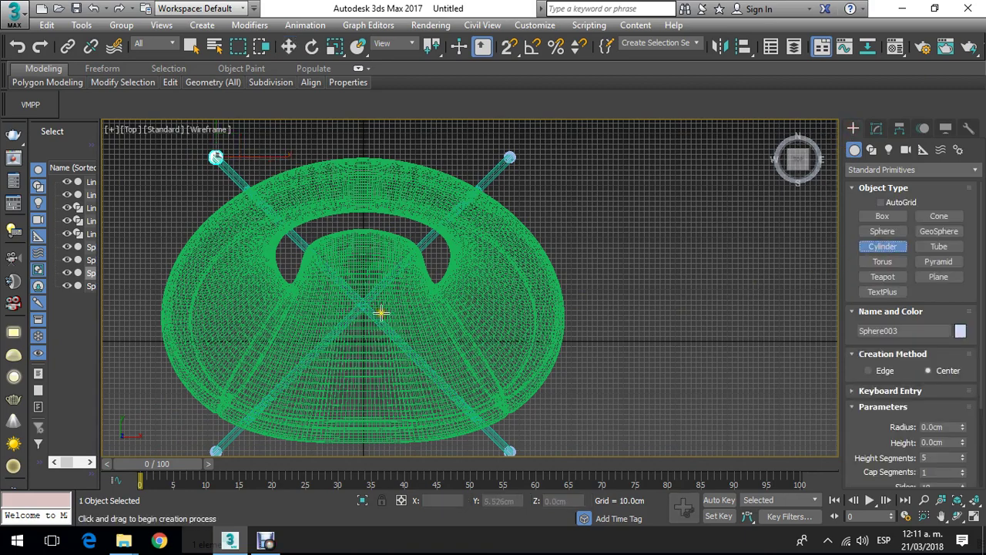
scroll(405, 333, "up", 5)
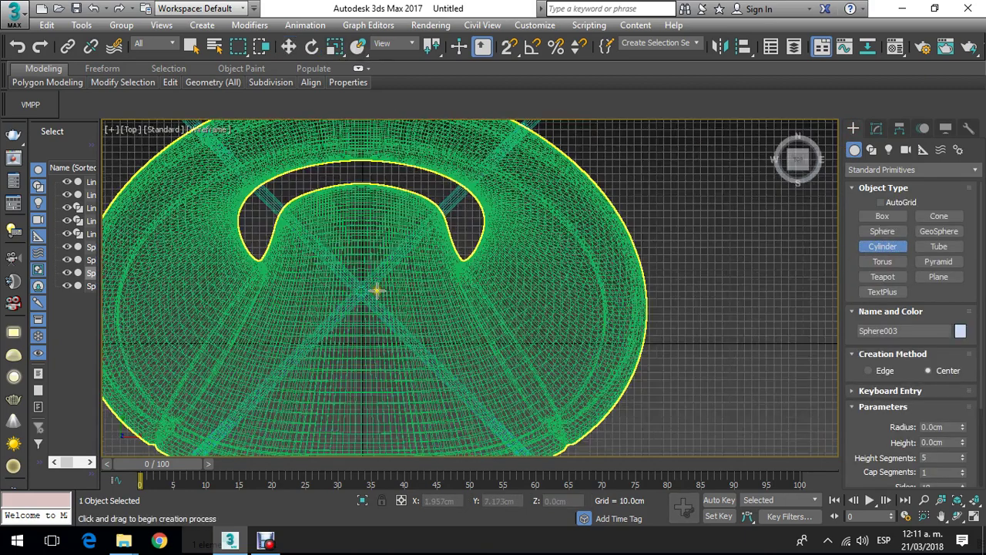
left_click_drag(354, 293, 368, 213)
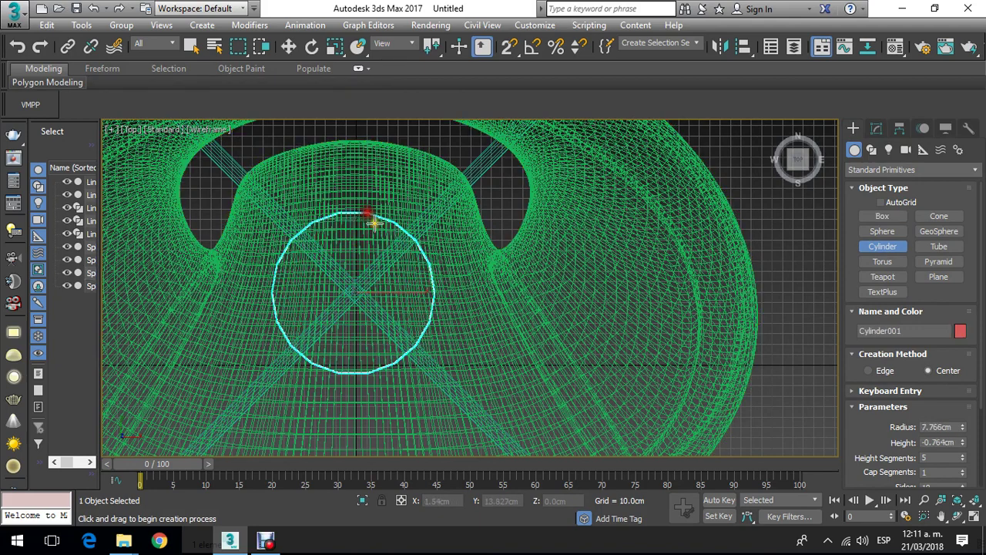
left_click(445, 272)
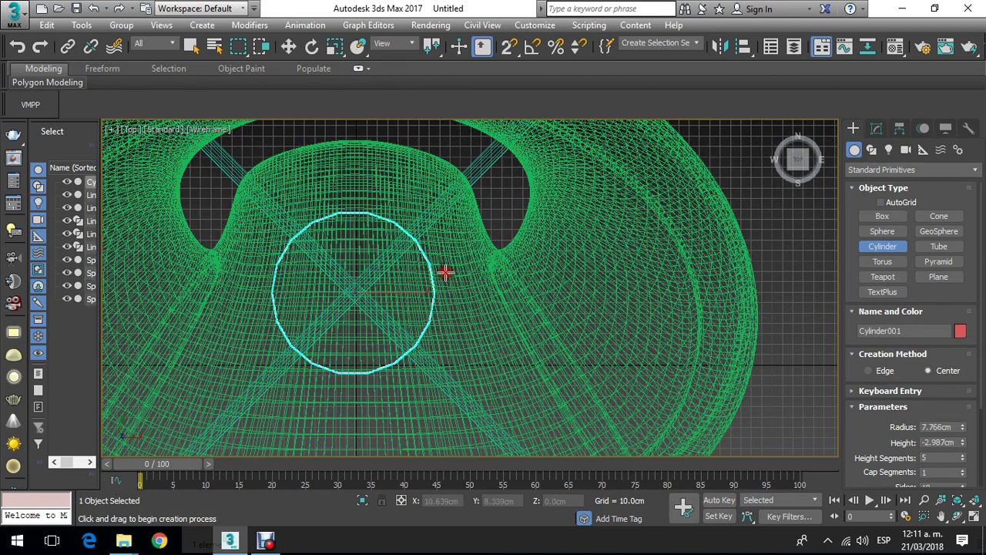
Step: Set the cylinder's radius to 8 cm, its height to 0.4 cm and its sides to 48
left_click(939, 426)
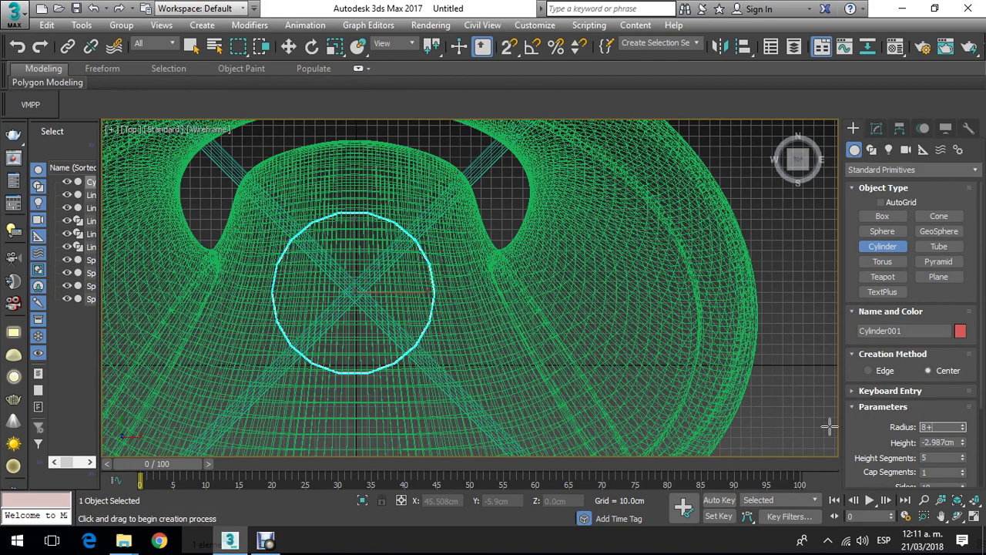
key("Return")
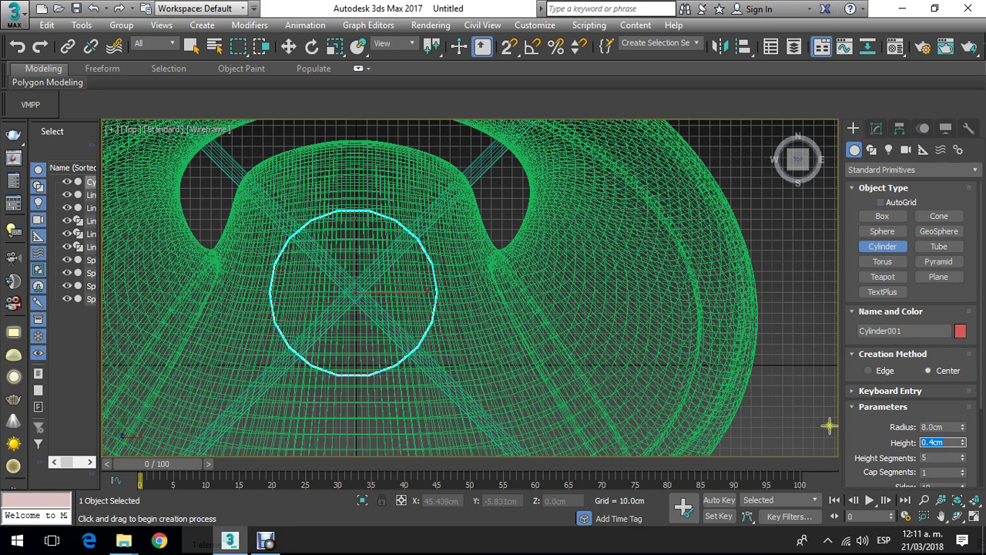
left_click_drag(876, 430, 875, 365)
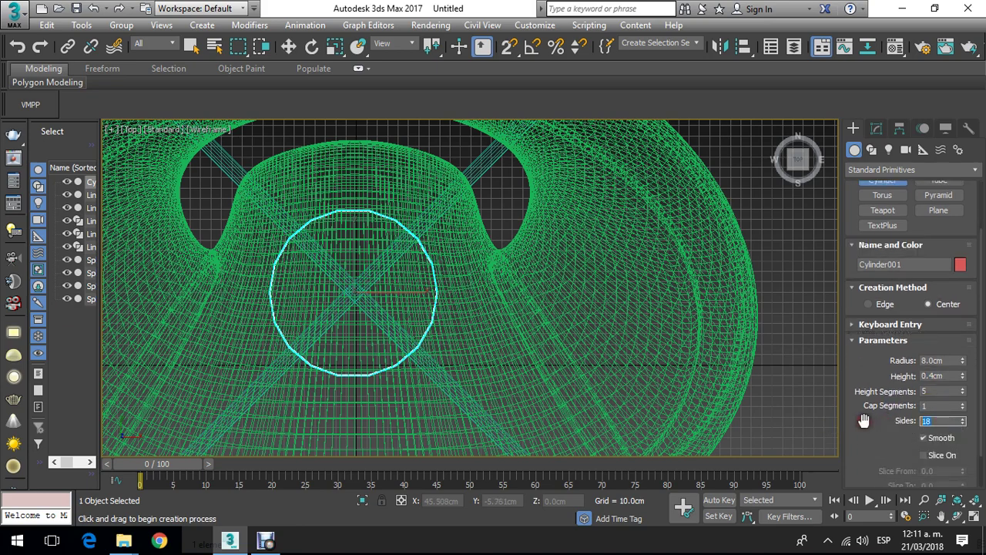
key("Return")
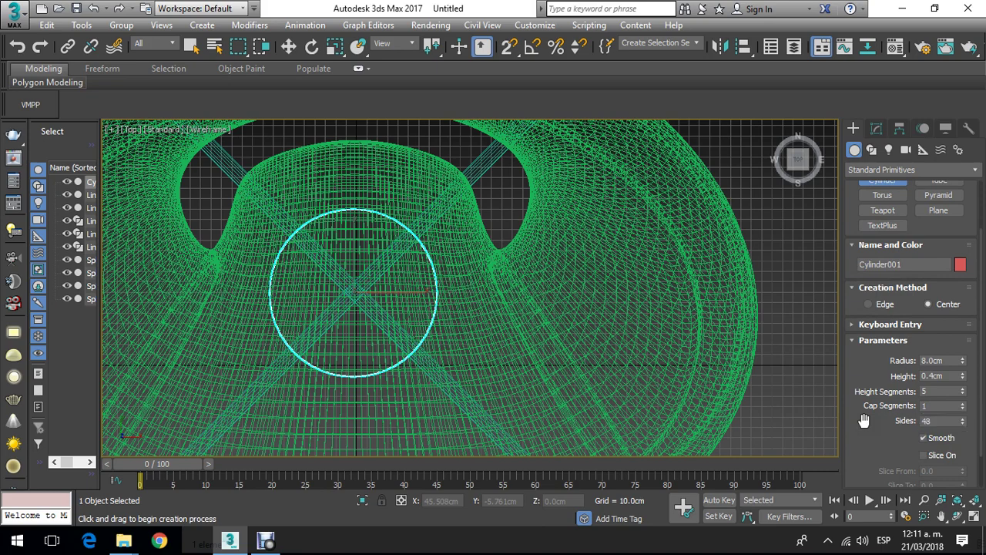
Step: In the front view, move the disc straight up to between the seat's underside and the leg tubes, at about Z 41.4 cm
key("f")
left_click(287, 46)
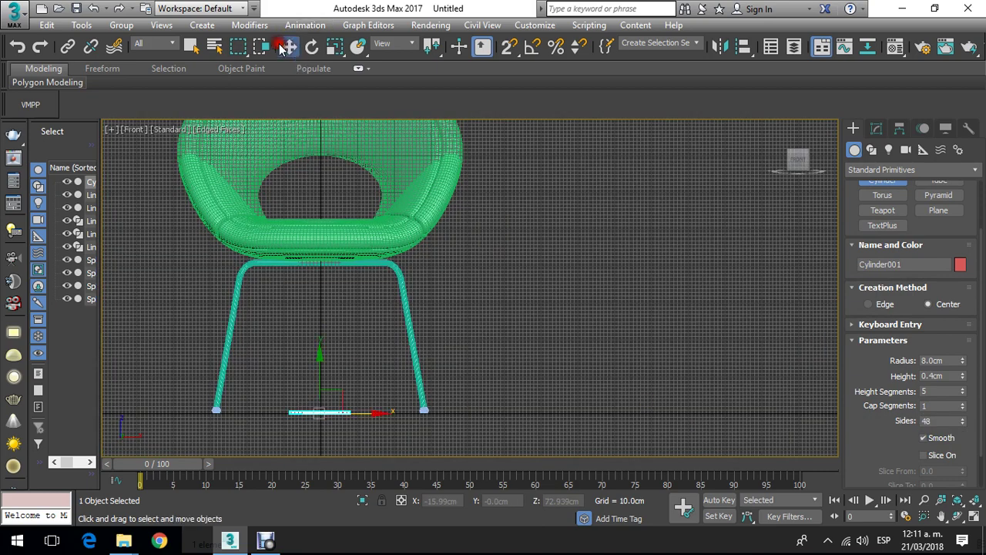
left_click_drag(320, 367, 319, 231)
scroll(323, 247, "up", 5)
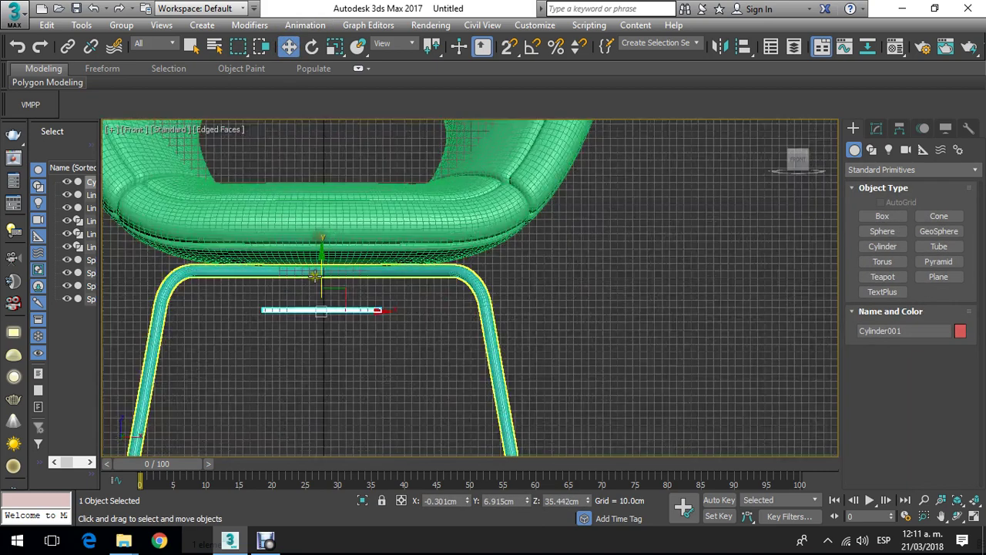
left_click_drag(326, 302, 357, 212)
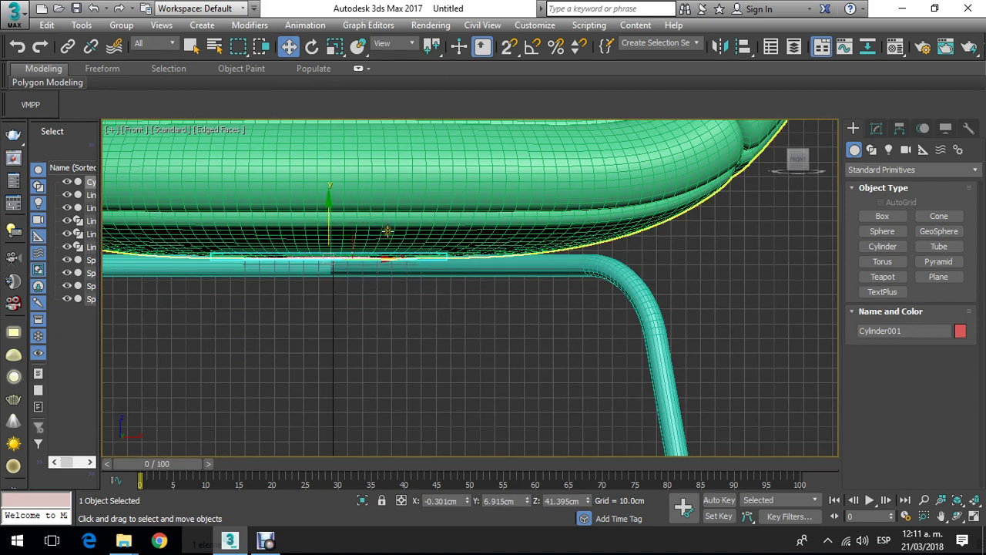
Step: Set the radius of the disc under the seat to 9 cm, judging its size from below in perspective
key("p")
scroll(415, 274, "up", 10)
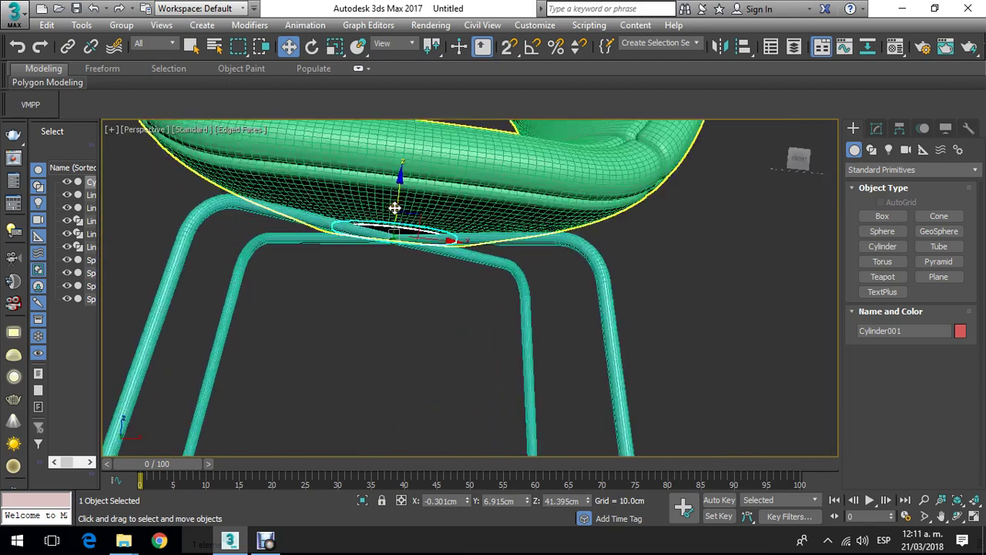
left_click(957, 516)
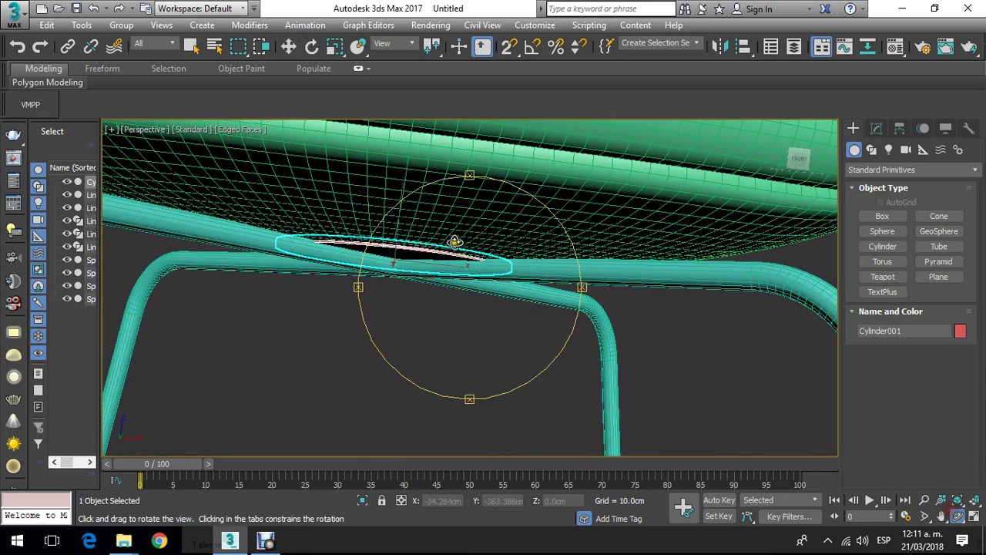
left_click_drag(455, 242, 505, 244)
scroll(410, 253, "up", 5)
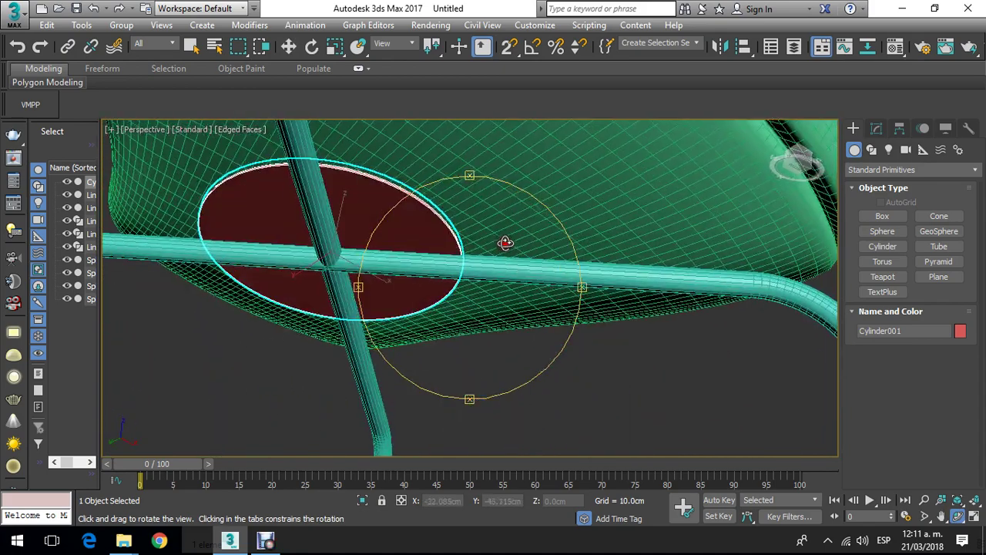
left_click(876, 128)
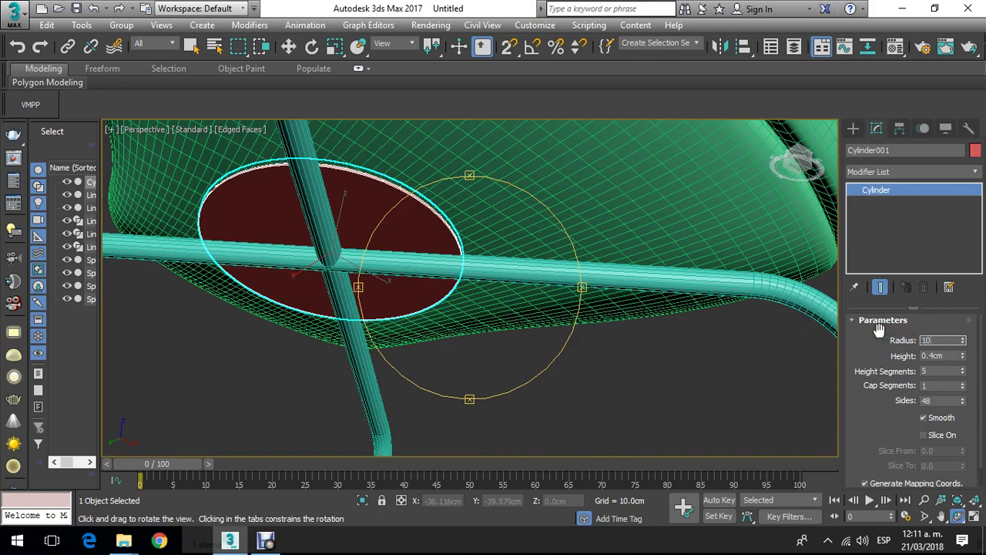
type("10")
key("Return")
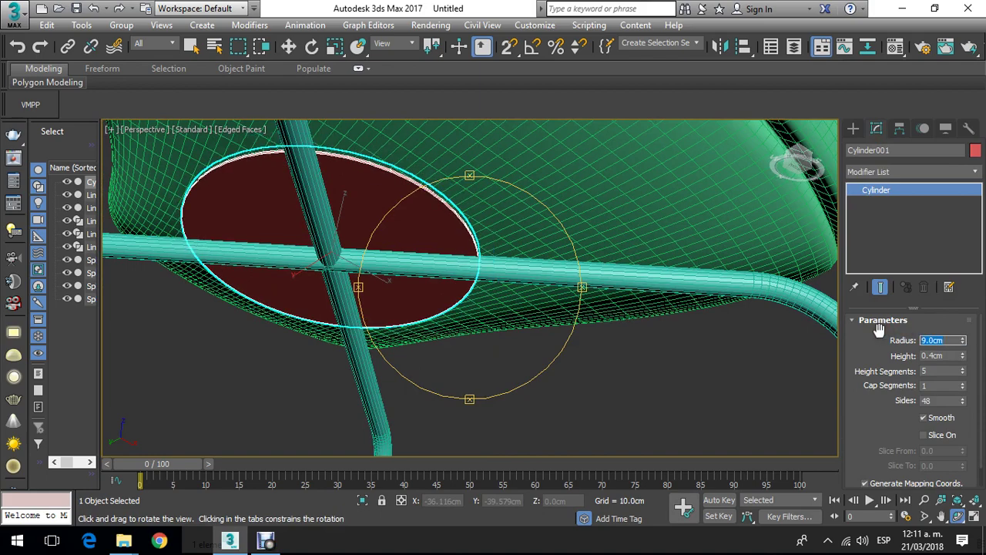
left_click_drag(514, 224, 428, 178)
Step: In the front view, copy one foot straight up from its leg end to about Z 36.7 cm
key("f")
scroll(299, 297, "up", 2)
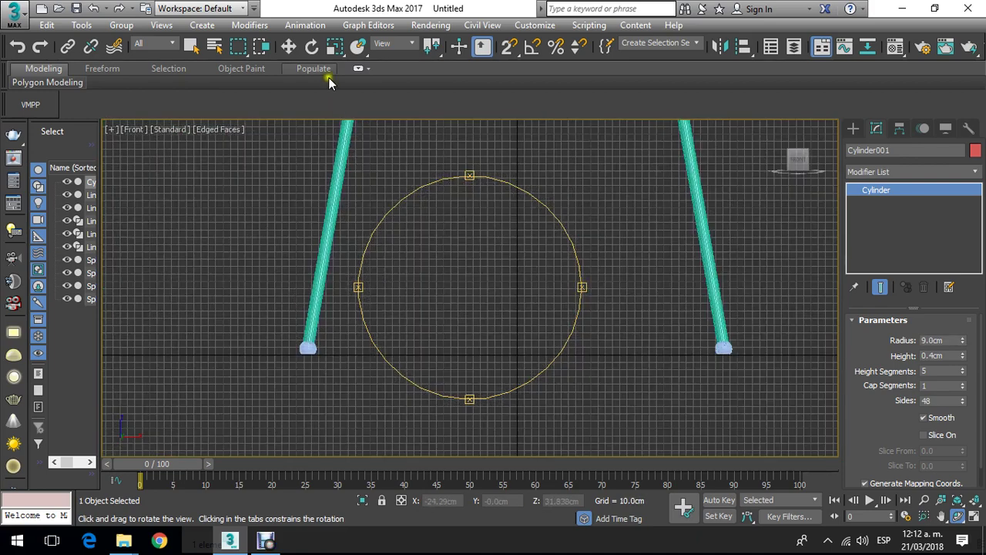
left_click(288, 47)
left_click(304, 351)
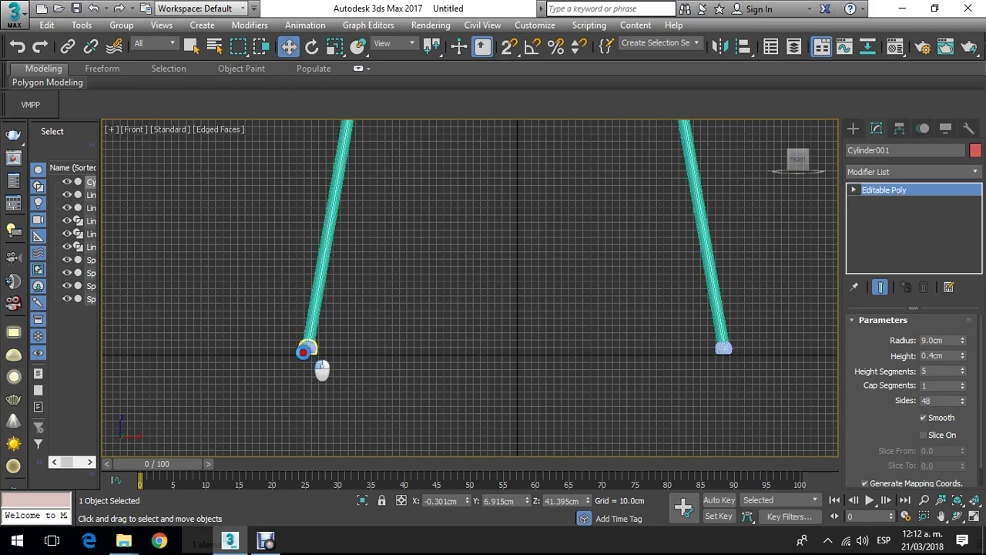
left_click(306, 349)
middle_click_drag(307, 351, 307, 399)
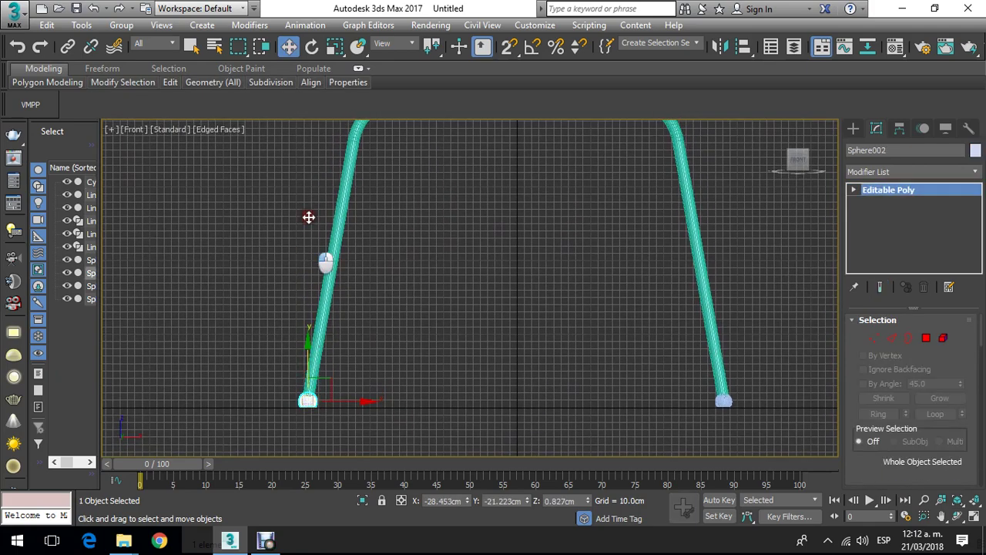
left_click_drag(308, 217, 311, 105, "shift")
left_click(492, 331)
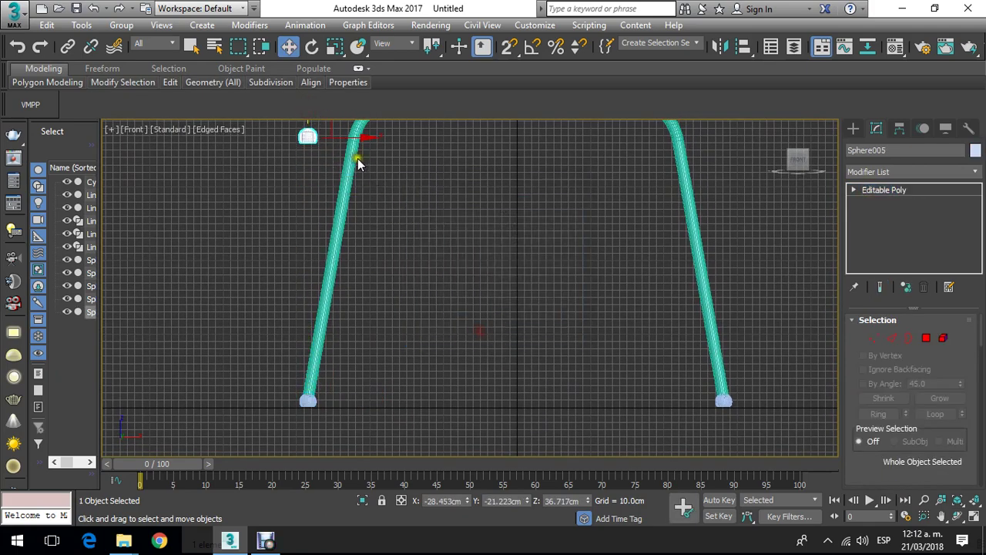
Step: Move the copied foot along X to about -6.5 cm, placing it below the disc's edge under the seat
left_click_drag(340, 137, 501, 138)
scroll(436, 293, "down", 3)
scroll(409, 305, "up", 5)
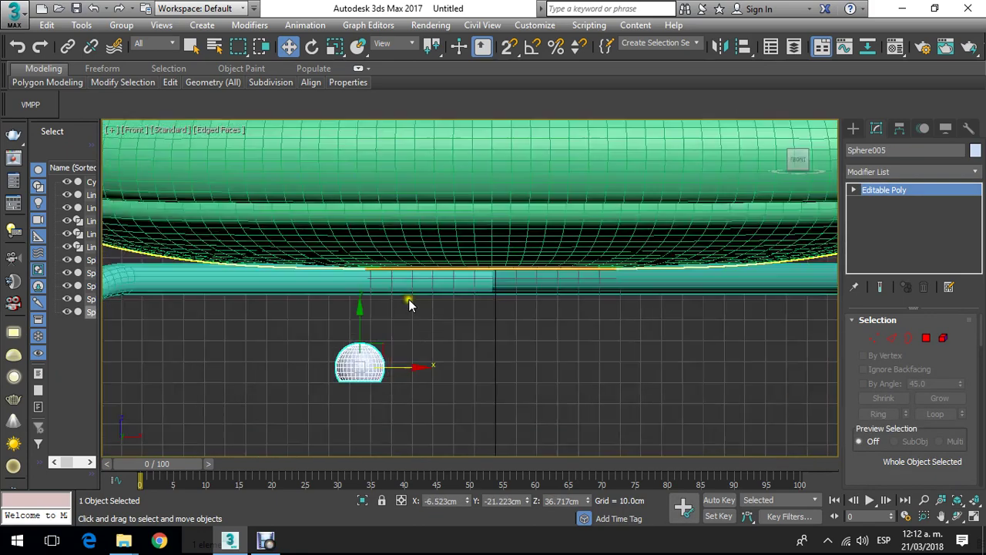
scroll(409, 305, "up", 2)
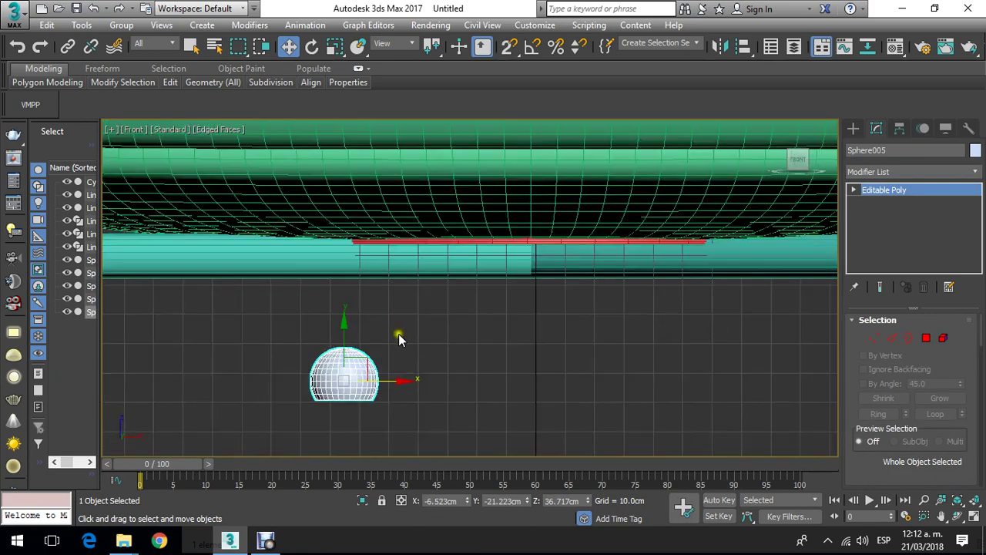
Step: Mirror the copied foot about the Y axis in the front view with No Clone, turning its flat side up
left_click(725, 48)
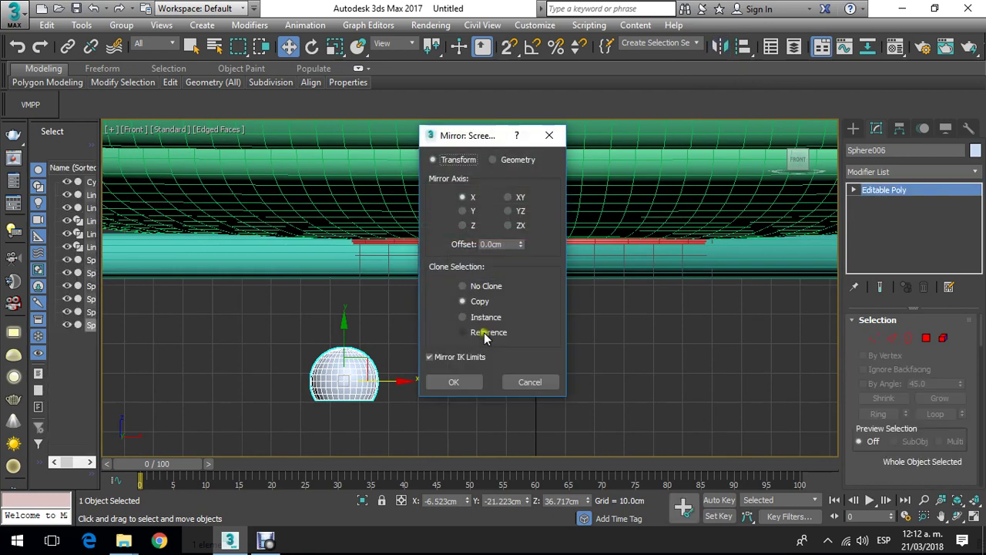
left_click(469, 211)
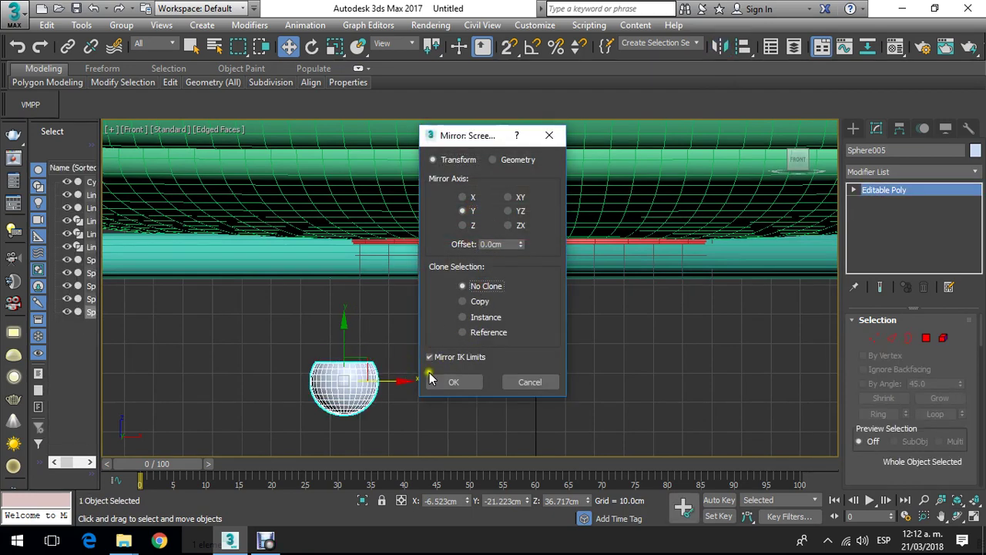
left_click(454, 383)
left_click(454, 383)
middle_click_drag(453, 388, 440, 301)
Step: Scale the flipped foot uniformly to about 47% and move it up to about Z 40.3 cm, against the leg tubes
left_click(334, 46)
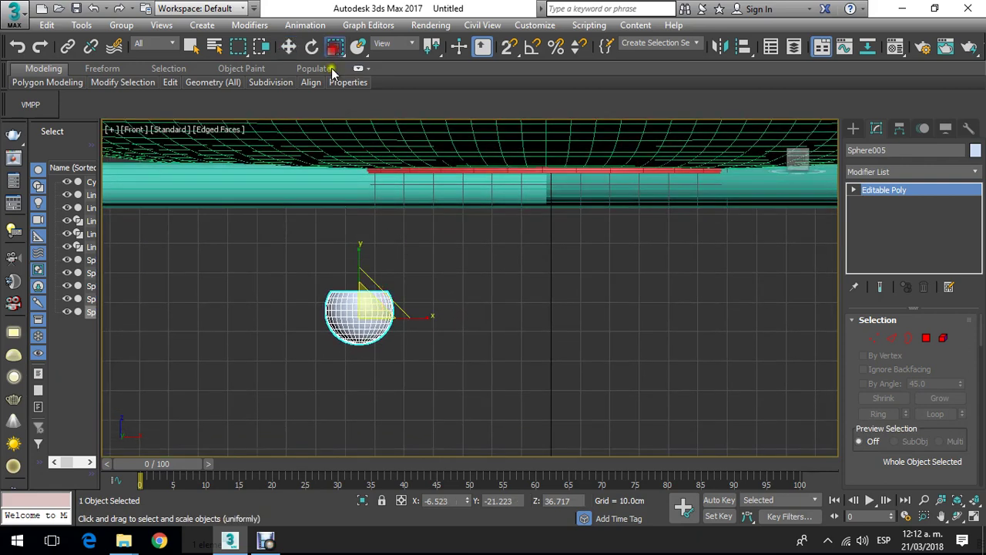
mouse_move(375, 303)
left_mouse_down()
mouse_move(385, 334)
mouse_move(370, 388)
mouse_move(349, 390)
left_mouse_up()
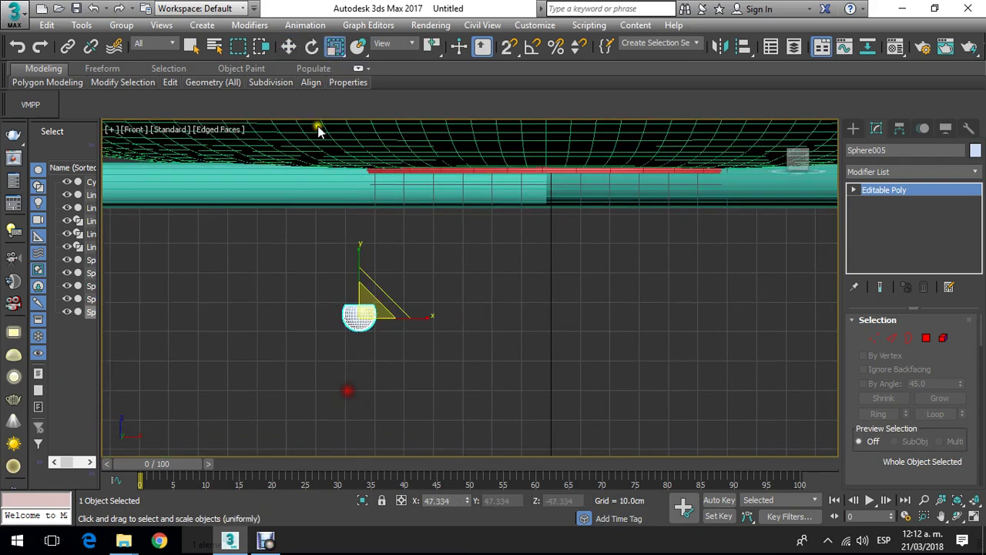
left_click(289, 48)
left_click_drag(358, 274, 392, 165)
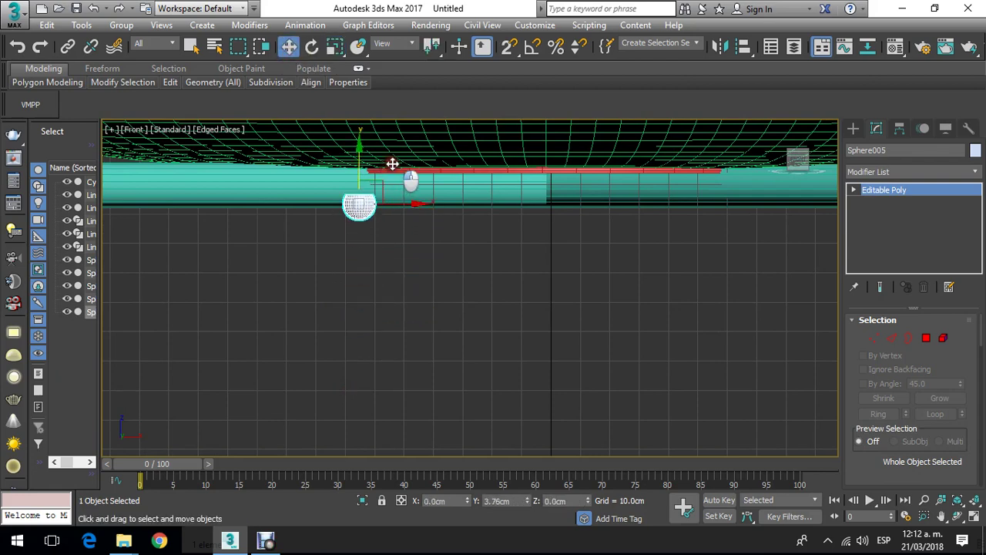
Step: In the top view, move the small fastener along Y to about 0.7 cm, over the leg tube beneath the seat
key("t")
key("F3")
scroll(386, 235, "down", 4)
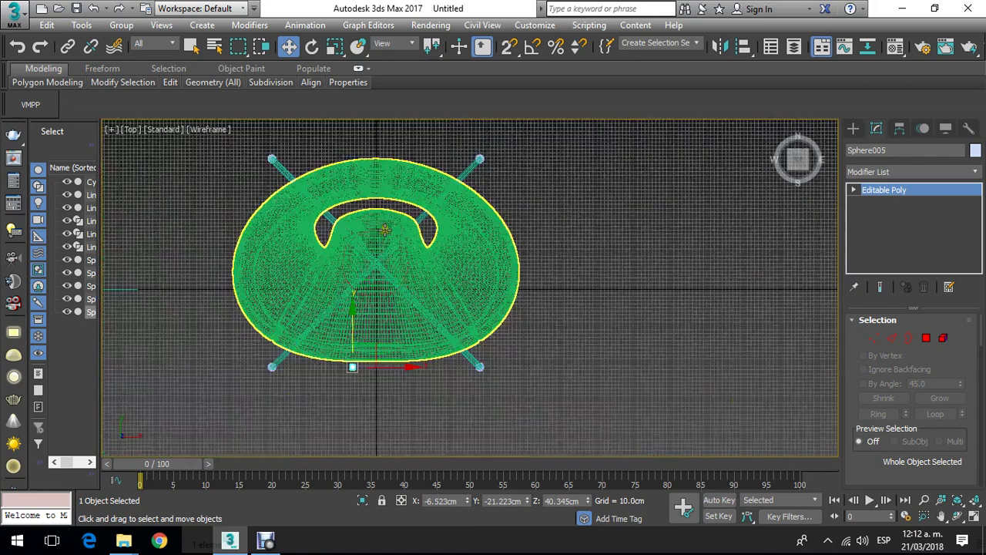
scroll(353, 334, "up", 4)
left_click_drag(348, 381, 362, 221)
scroll(373, 242, "up", 6)
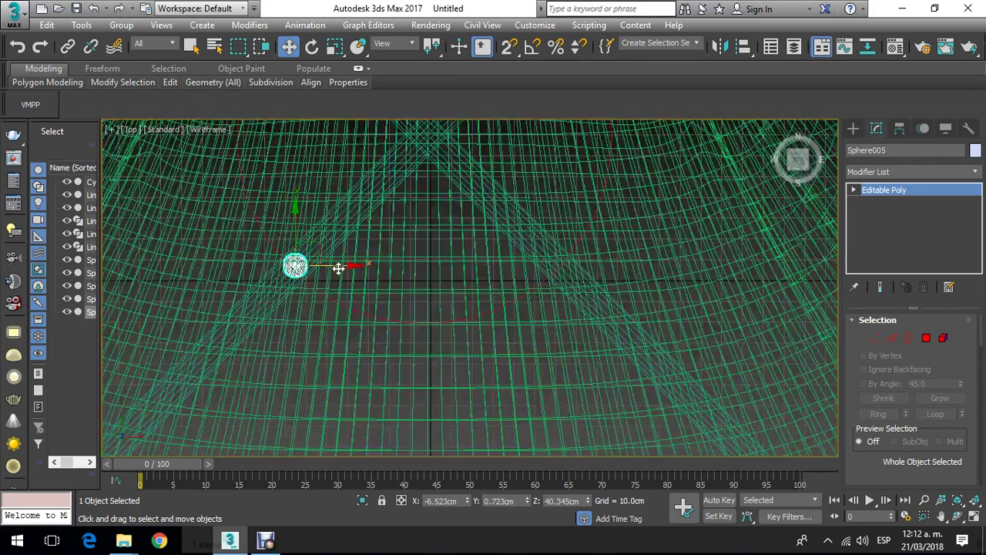
Step: Shift the fastener to about X -5.8 cm, Y 1.6 cm, and copy it along X to about 5.4 cm on the other leg tube
left_click_drag(340, 268, 599, 255, "shift")
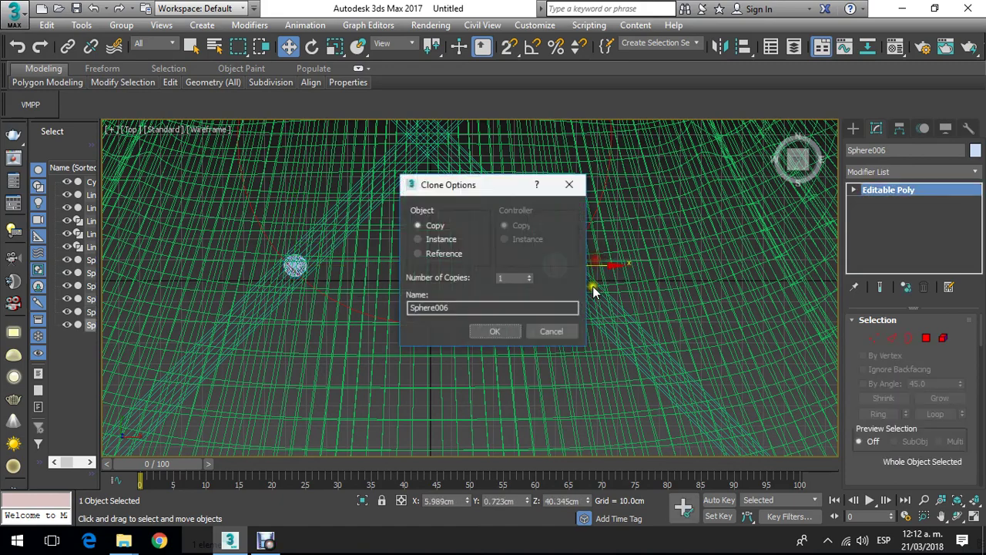
left_click(552, 333)
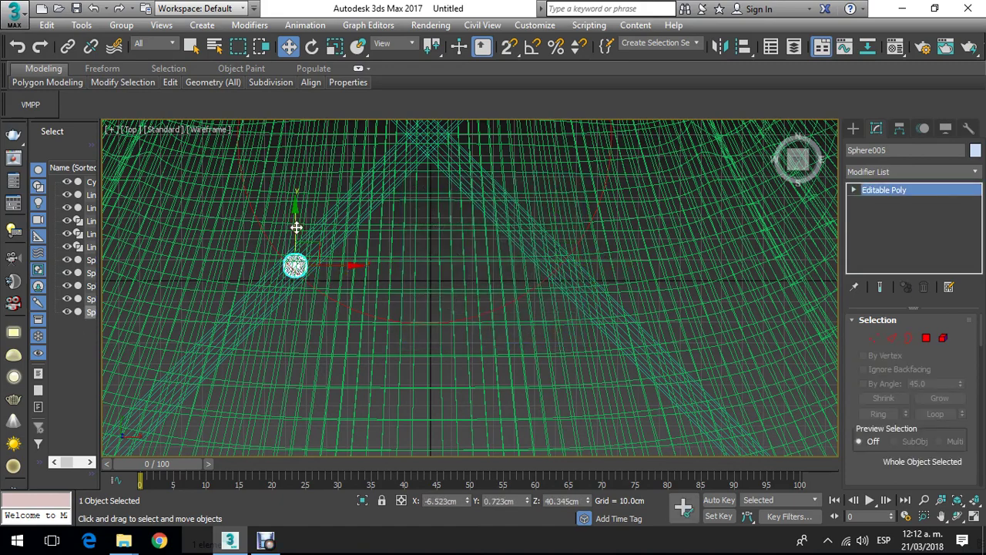
left_click_drag(296, 227, 302, 215)
left_click_drag(331, 249, 571, 247)
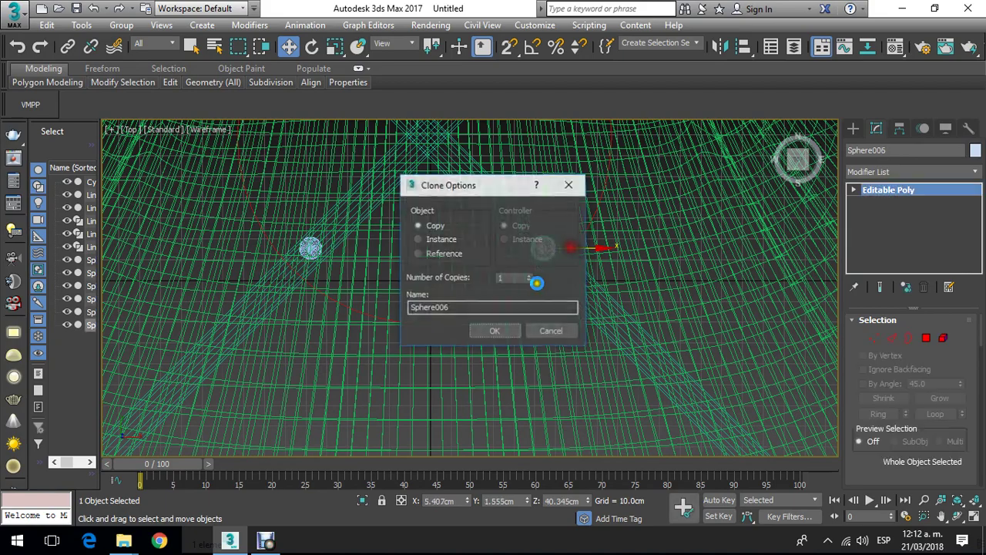
left_click(505, 333)
Step: Select both fasteners and copy them along Y to about 12.5 cm, onto the rear halves of the crossed leg tubes
scroll(423, 302, "up", 2)
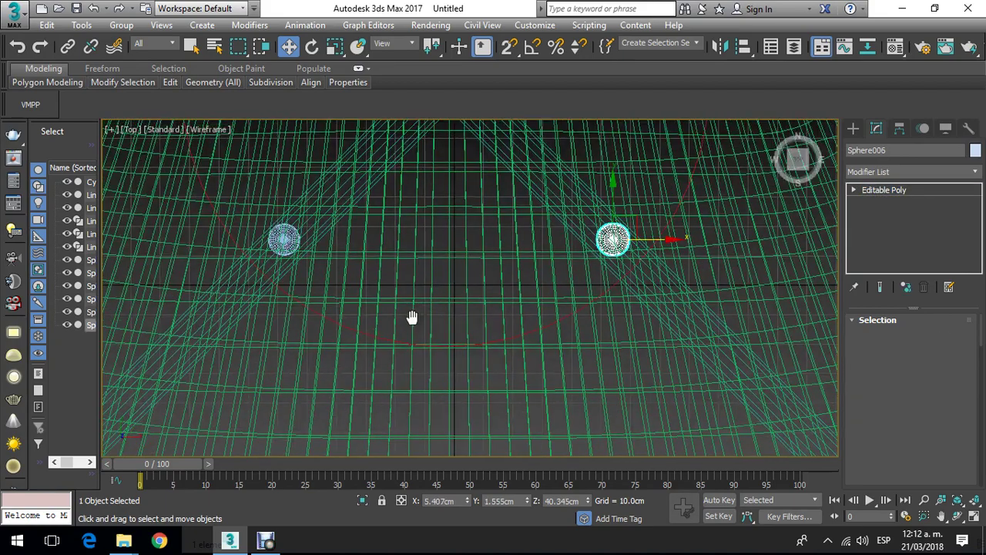
scroll(305, 260, "up", 5)
left_click(324, 276, "ctrl")
scroll(324, 275, "down", 10)
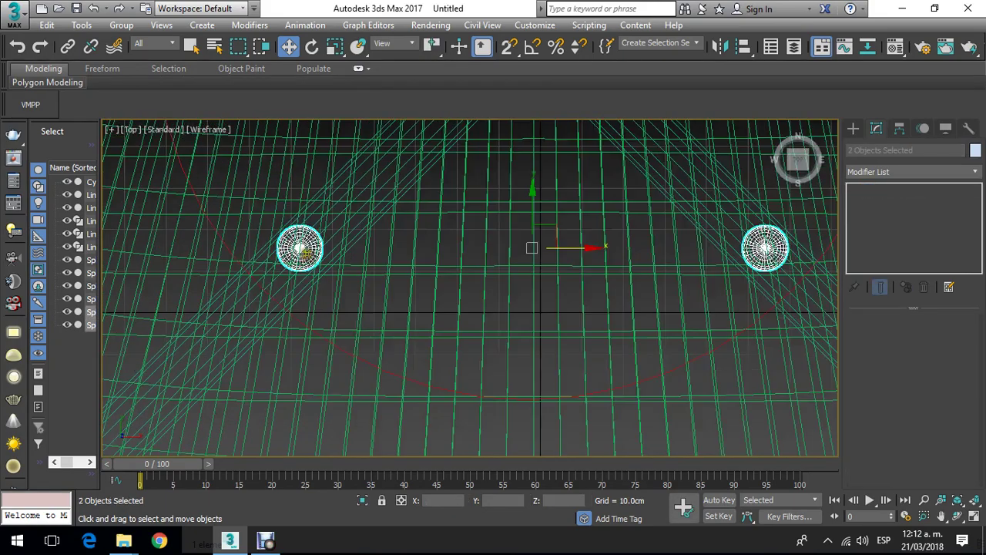
scroll(382, 234, "up", 2)
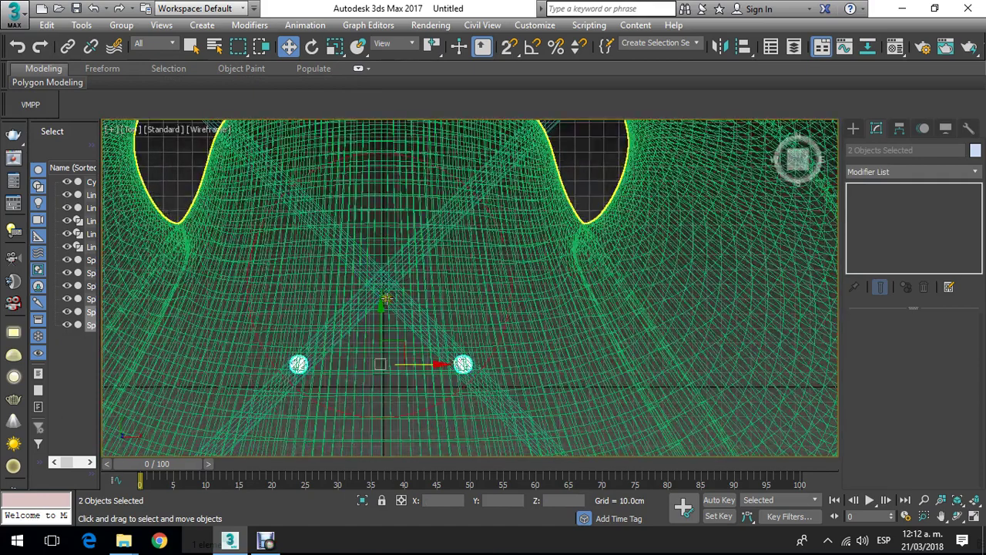
left_click_drag(379, 326, 417, 165, "shift")
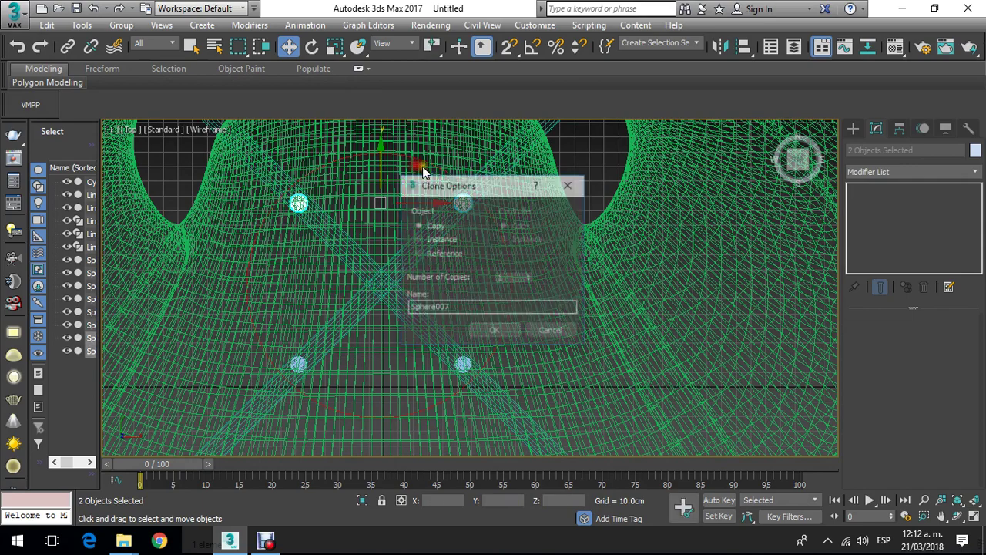
left_click(493, 330)
Step: Move the mounting disc along Y to about 7.1 cm, centring it around the four fasteners
left_click(571, 176)
scroll(509, 242, "up", 6)
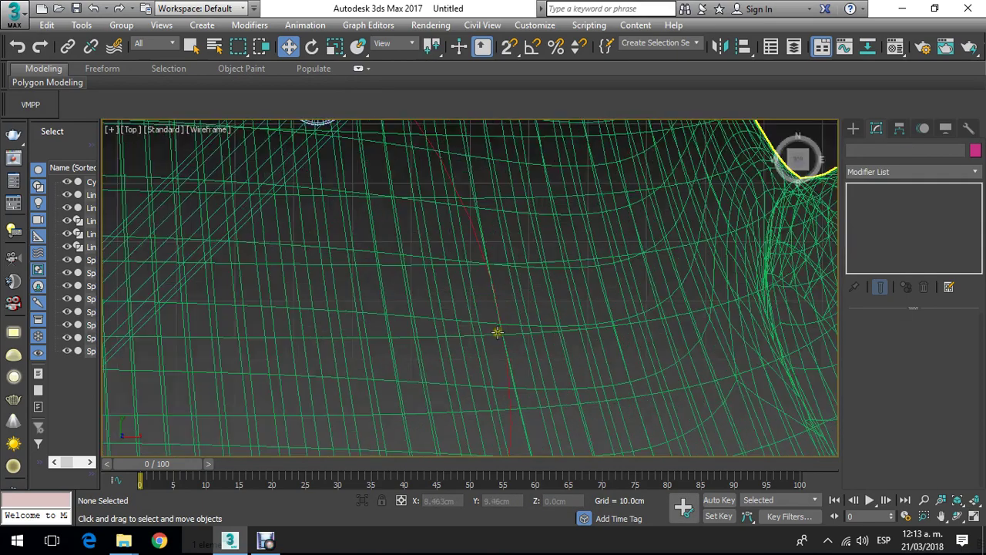
left_click(501, 378)
scroll(500, 360, "down", 6)
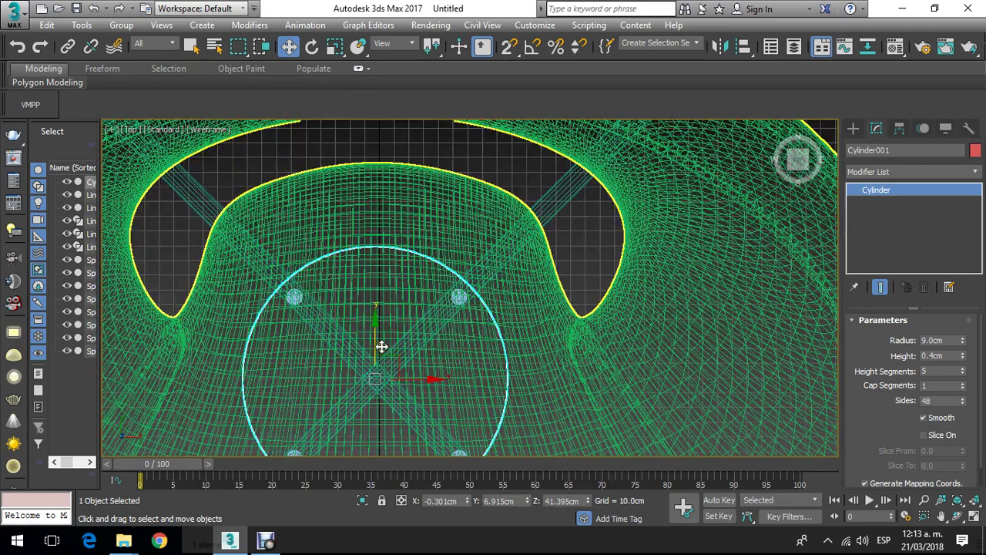
scroll(389, 339, "down", 3)
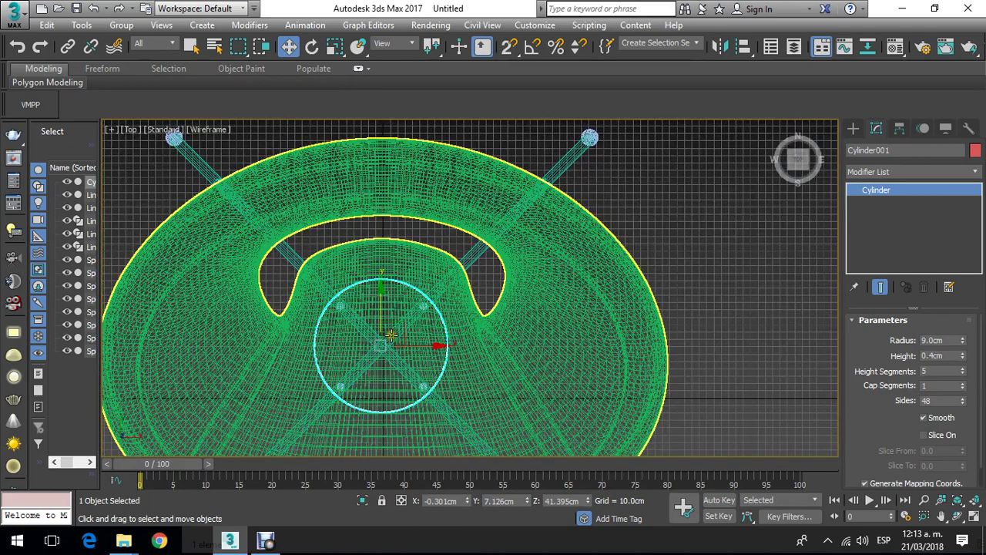
Step: Nudge the front fastener on the negative X side to about X -5.7 cm, Y 1.5 cm, centring it on its leg tube
key("p")
middle_click_drag(388, 337, 416, 306, "alt")
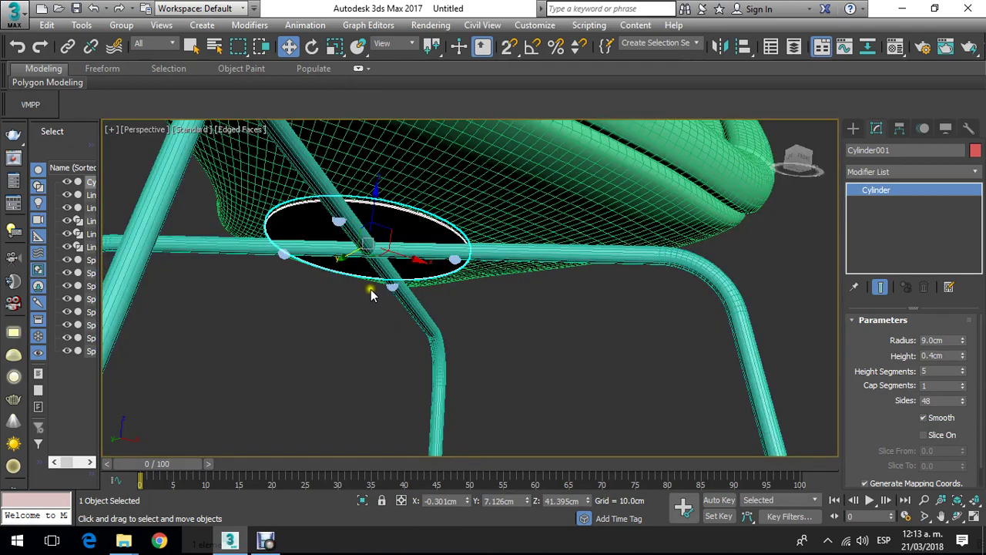
scroll(371, 289, "up", 4)
left_click(339, 324)
scroll(419, 226, "up", 3)
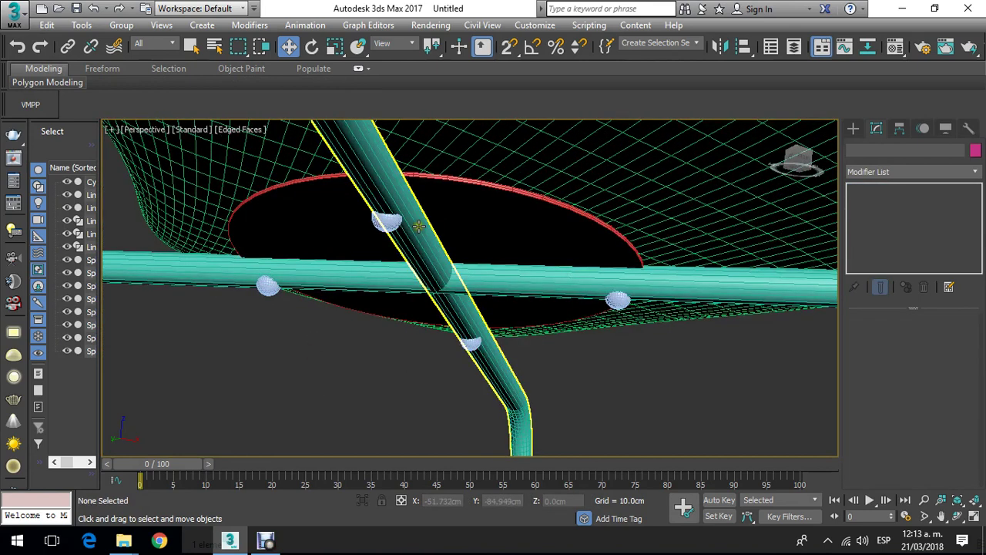
left_click(388, 221)
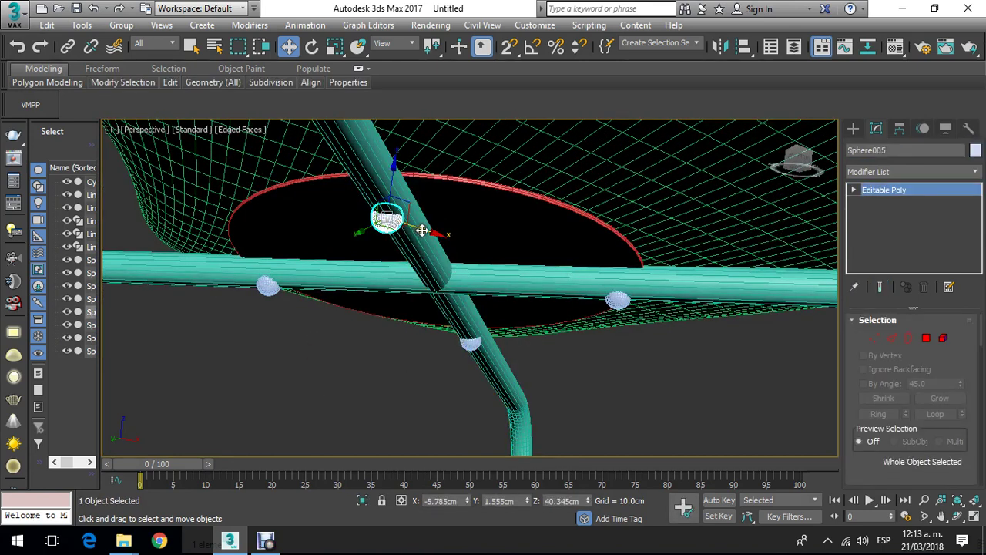
left_click_drag(422, 229, 426, 229)
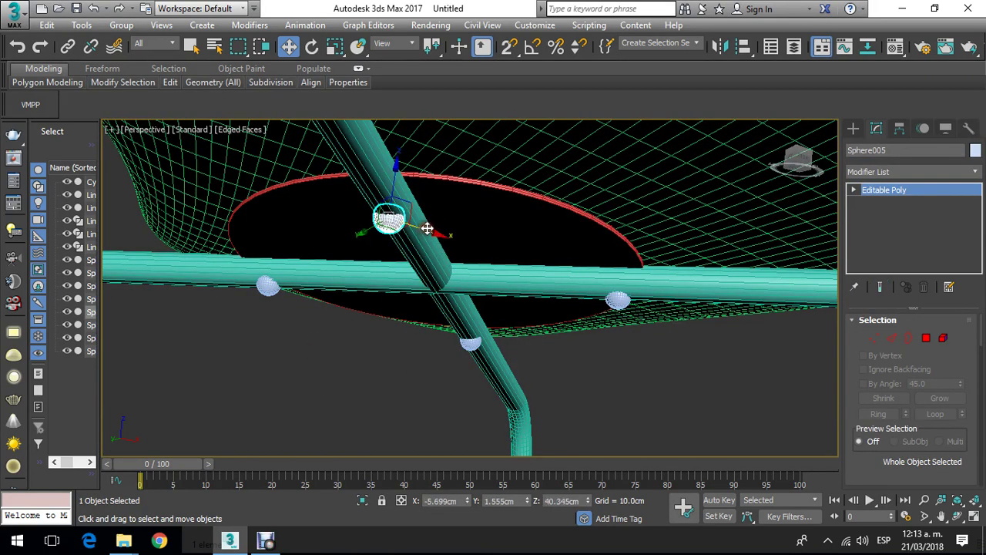
key("F3")
key("t")
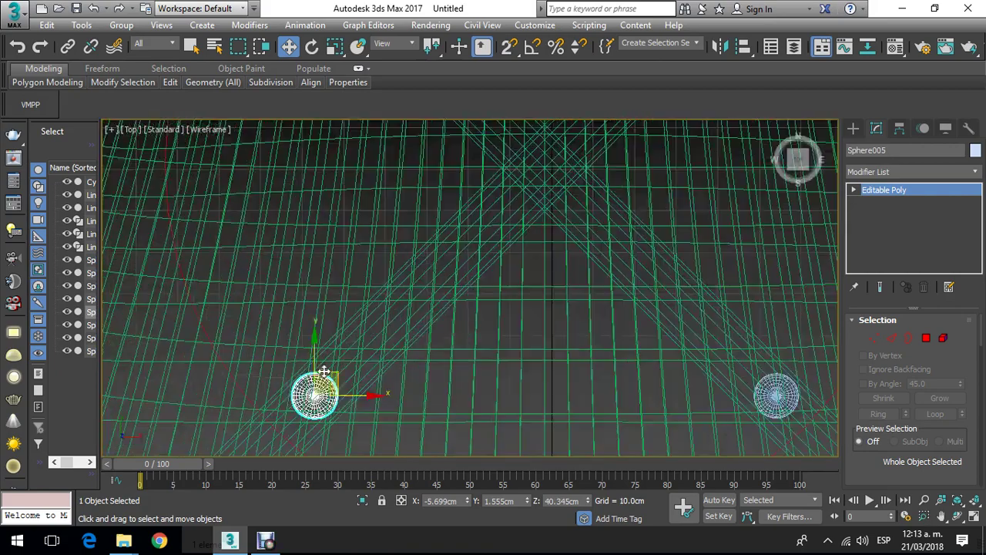
left_click_drag(319, 357, 322, 361)
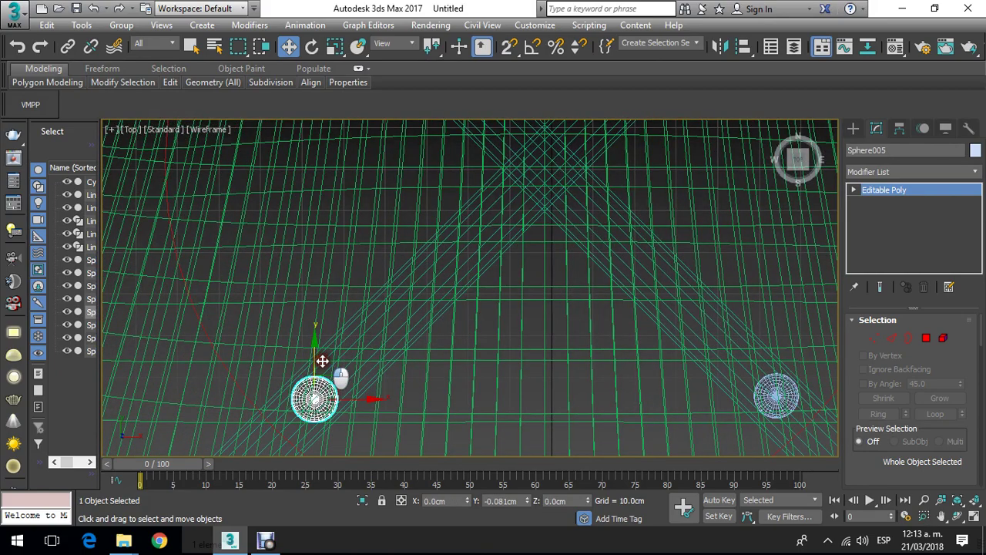
Step: Nudge the front fastener on the positive X side along X to about 5.3 cm, centring it on its tube
middle_click_drag(695, 398, 468, 337)
scroll(539, 354, "up", 3)
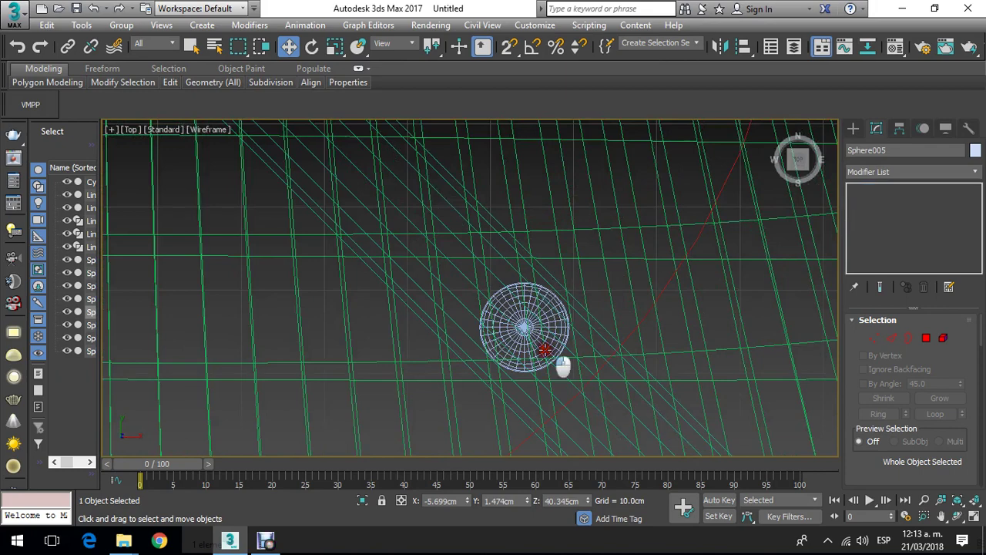
left_click(562, 370)
left_click(527, 323)
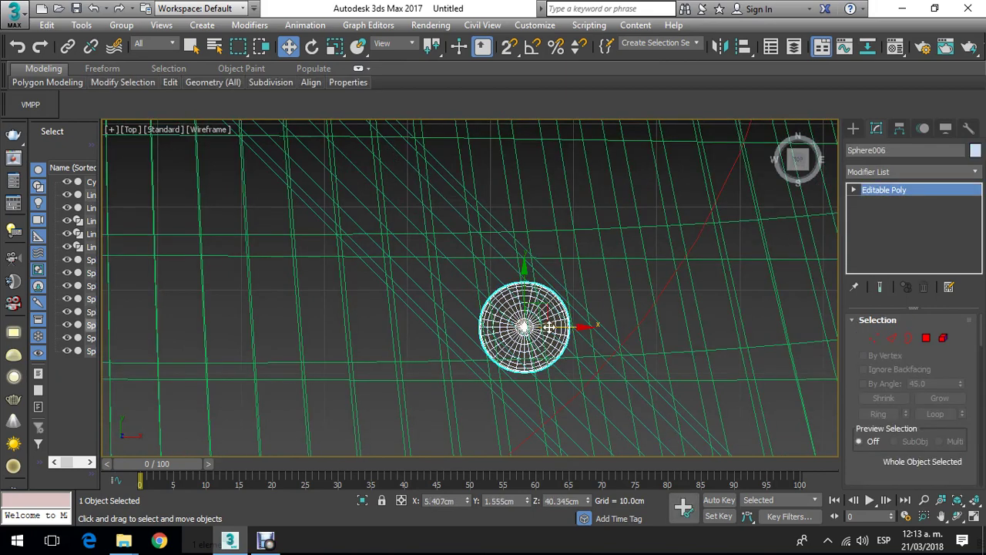
left_click_drag(547, 327, 540, 329)
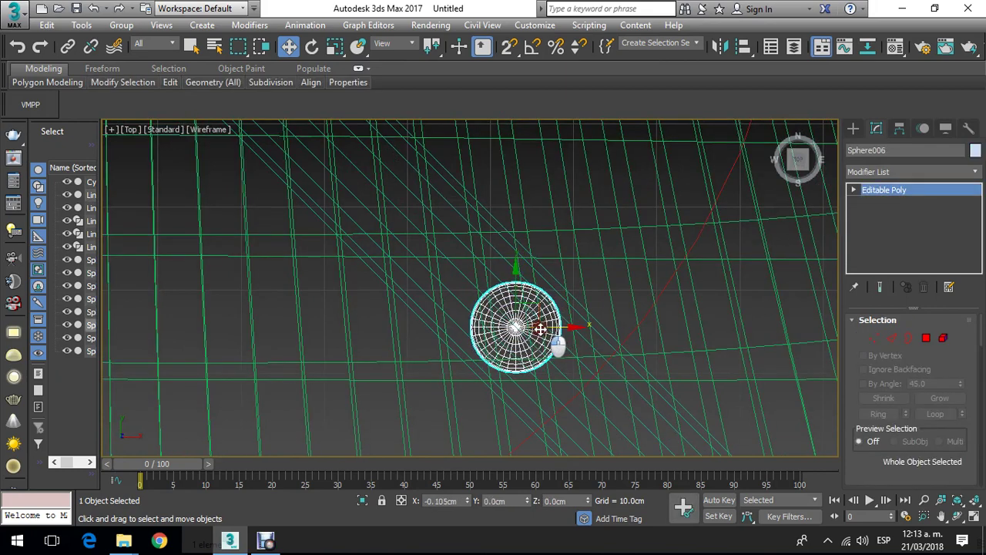
scroll(541, 329, "down", 5)
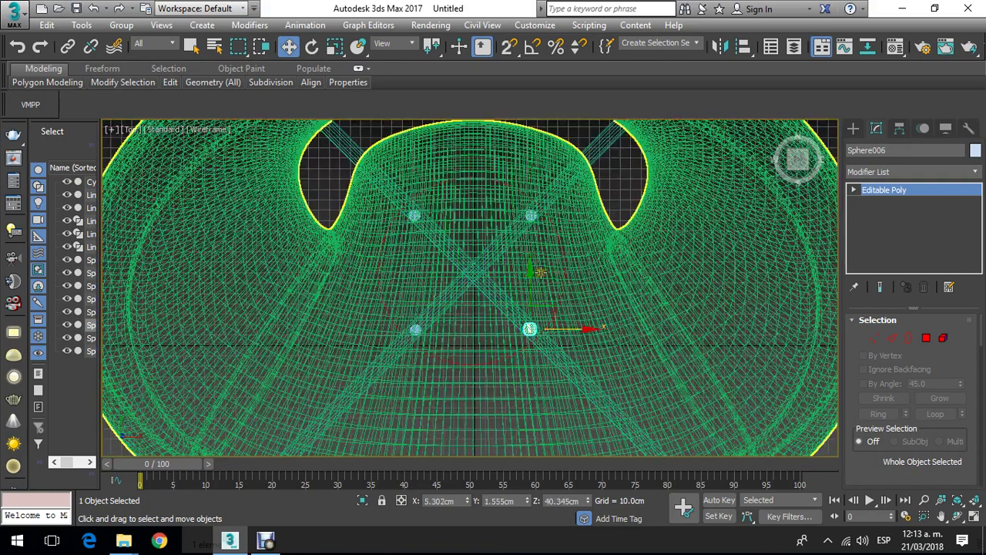
Step: Nudge the rear fastener on the positive X side along X to about 5.3 cm, centring it on its tube
middle_click_drag(541, 329, 545, 214)
scroll(491, 191, "up", 3)
scroll(492, 193, "up", 2)
left_click(490, 198)
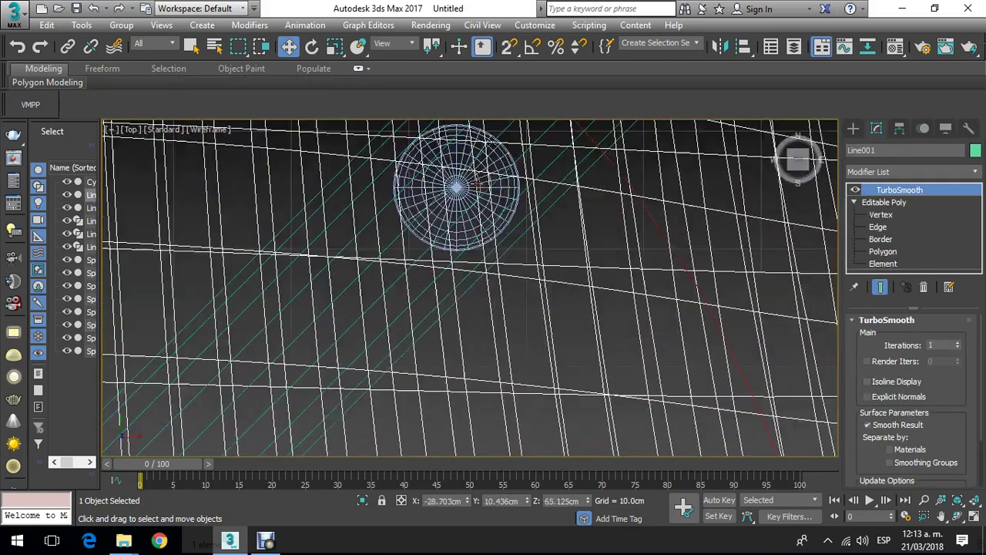
left_click(489, 201)
left_click_drag(488, 189, 478, 188)
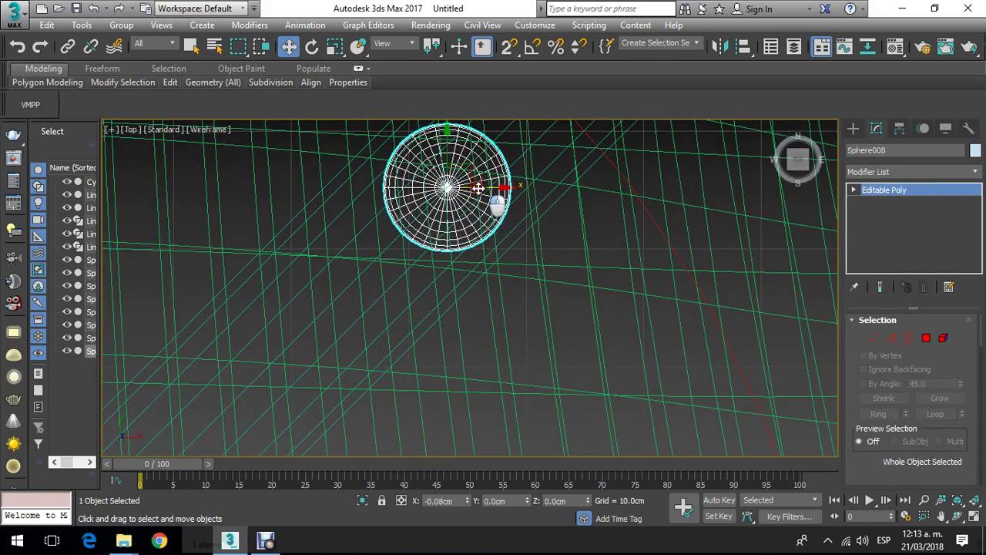
scroll(478, 188, "down", 5)
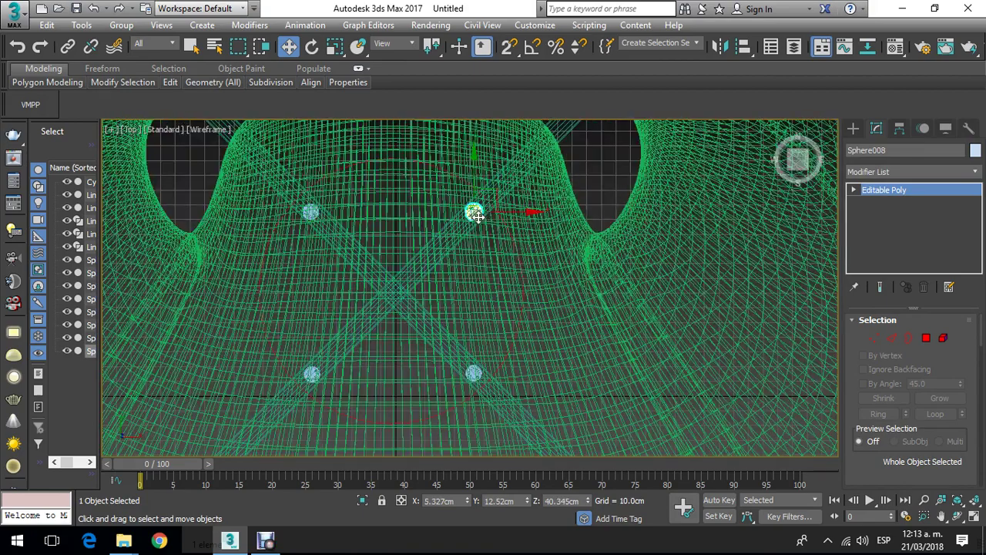
Step: Nudge the rear fastener on the negative X side along X to about -5.7 cm, centring it on its tube
scroll(353, 226, "up", 4)
scroll(353, 225, "up", 2)
left_click(346, 231)
scroll(345, 225, "up", 1)
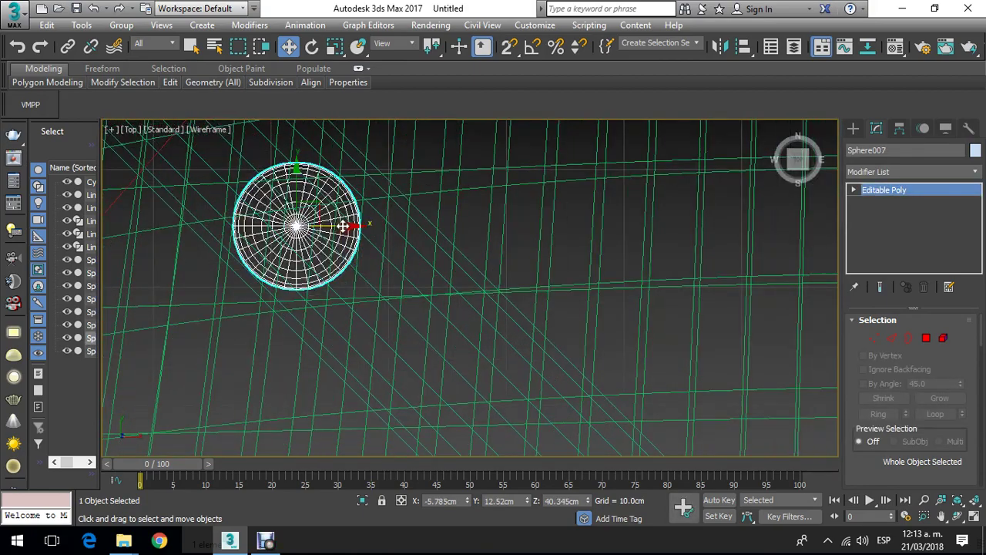
left_click_drag(346, 222, 358, 222)
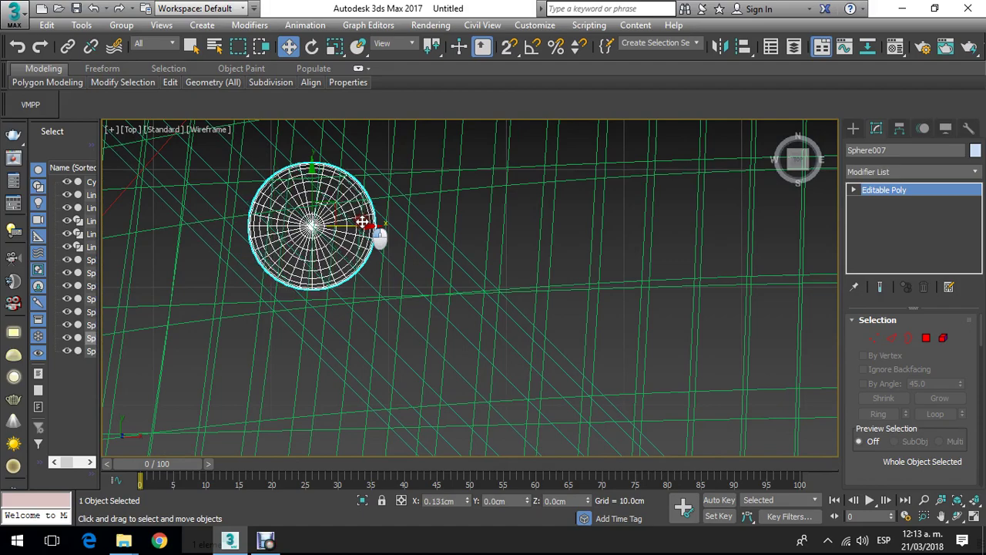
scroll(359, 222, "down", 5)
scroll(359, 221, "down", 3)
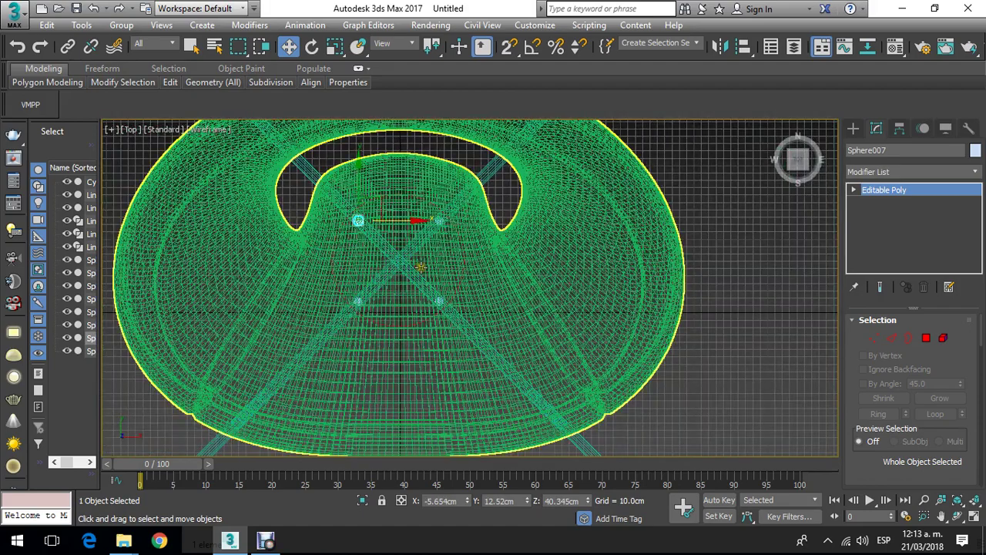
Step: Set the production renderer to V-Ray Adv 3.40.01 in the render setup and close it
key("p")
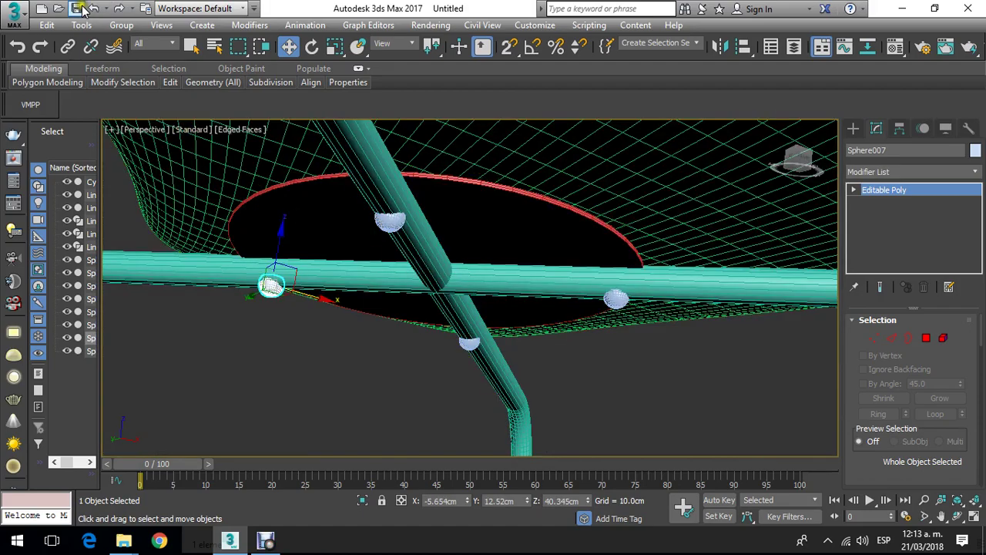
scroll(482, 233, "down", 4)
middle_click_drag(483, 233, 518, 287, "alt")
left_click(956, 516)
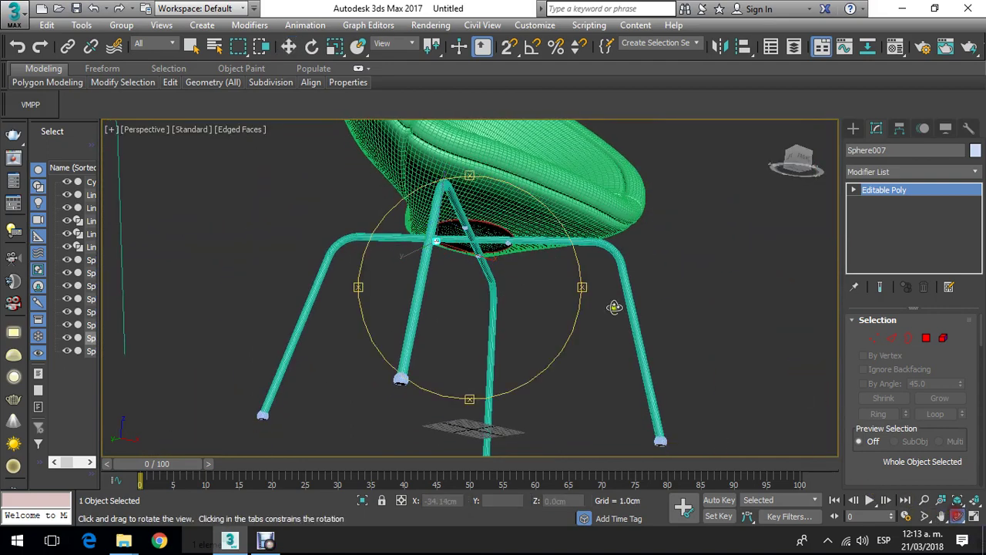
left_click_drag(493, 308, 568, 209)
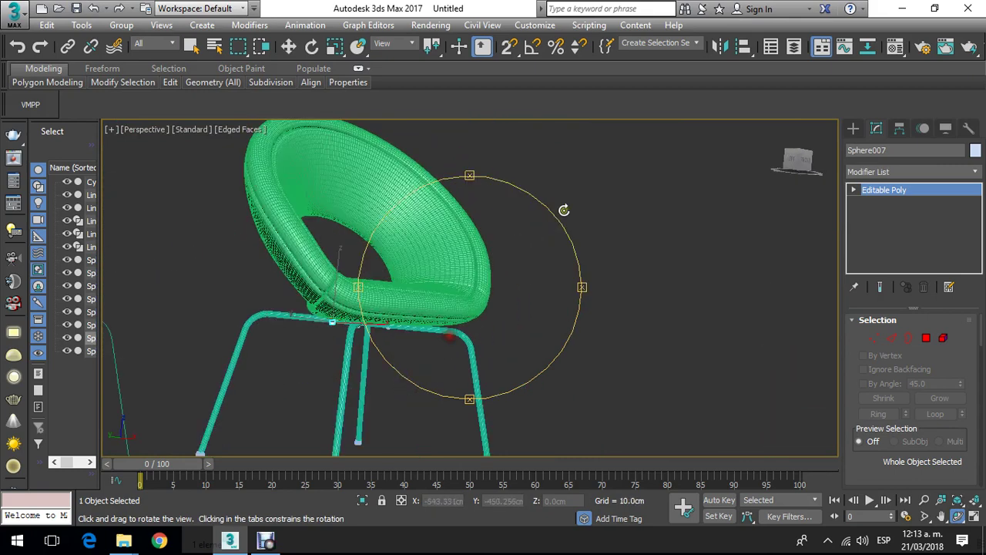
left_click(923, 48)
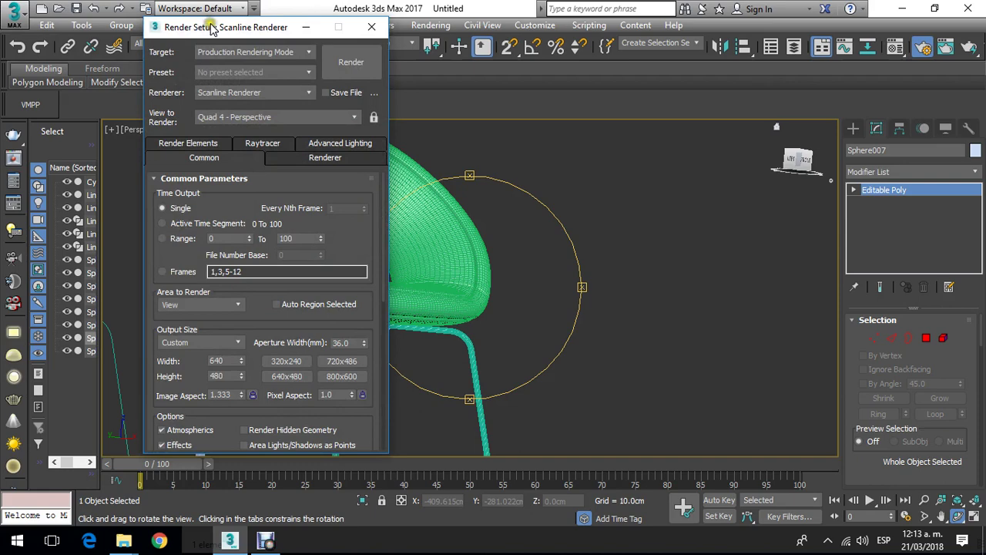
left_click_drag(212, 27, 479, 34)
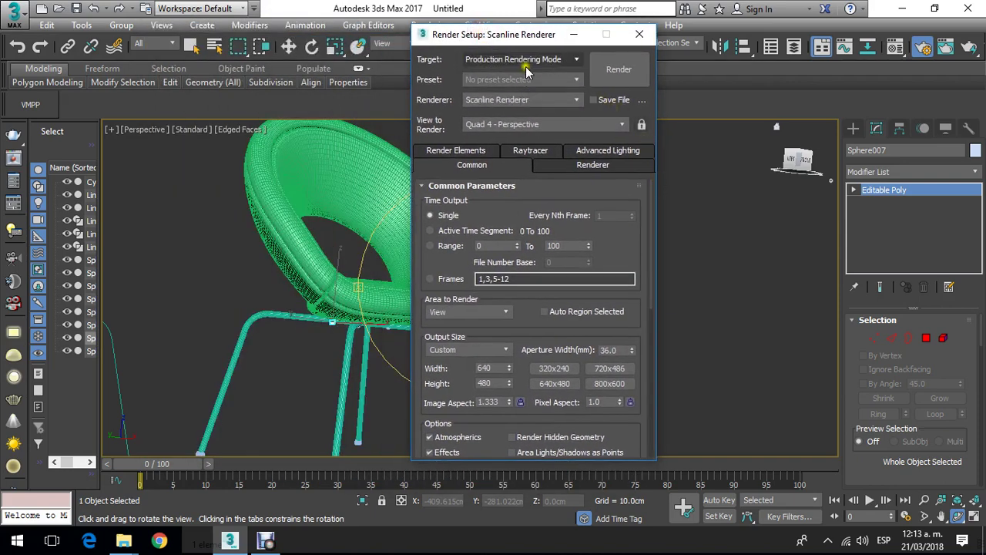
left_click(577, 100)
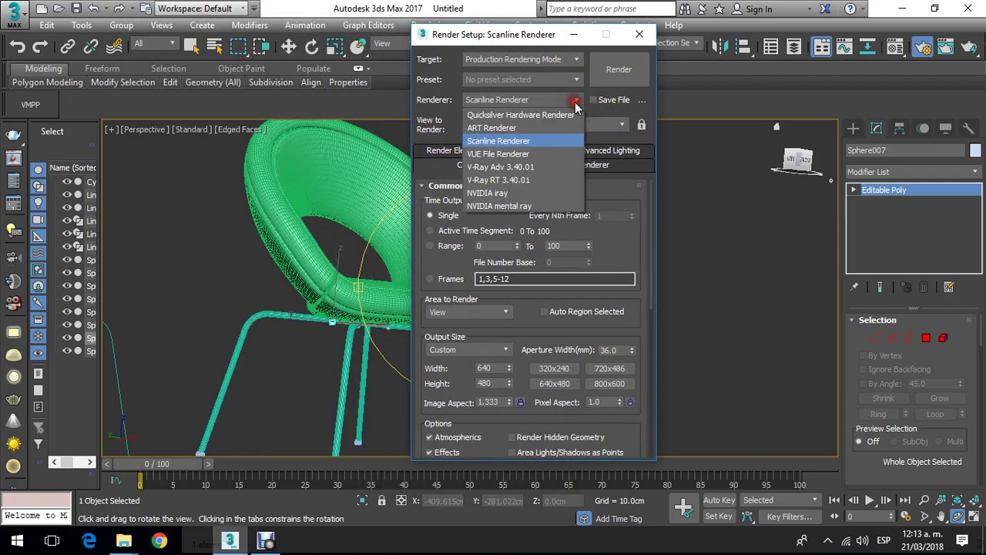
left_click(509, 167)
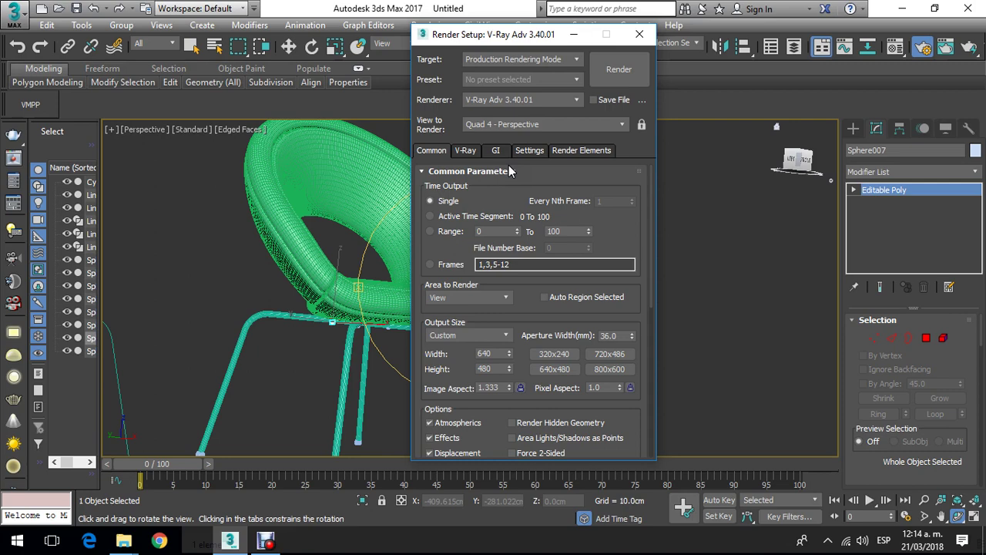
left_click_drag(316, 183, 309, 281)
scroll(388, 281, "up", 5)
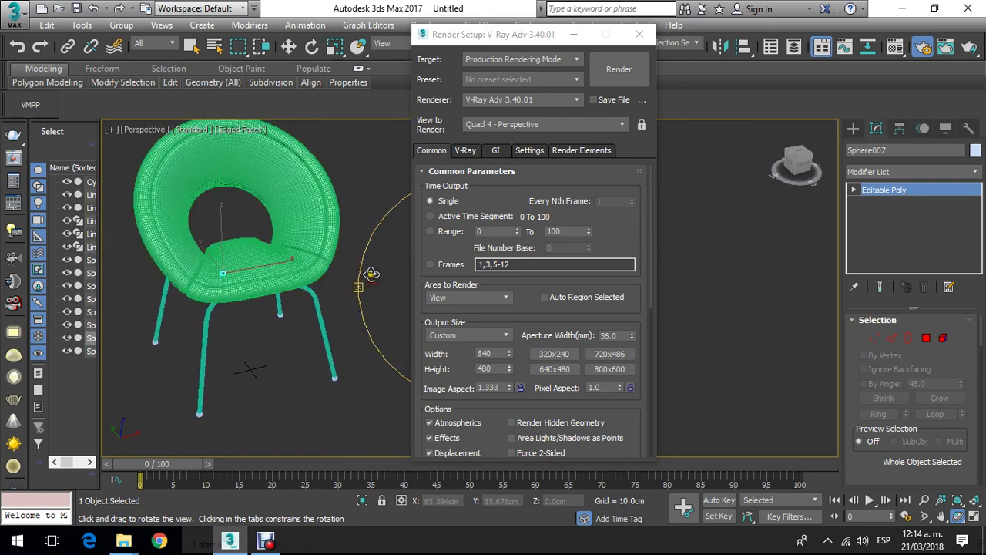
left_click_drag(522, 33, 553, 36)
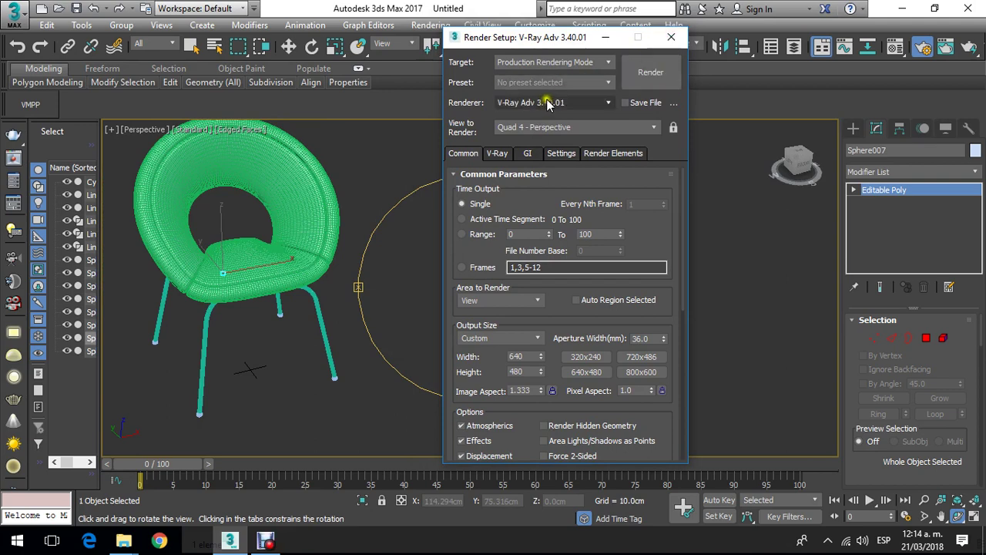
left_click(672, 38)
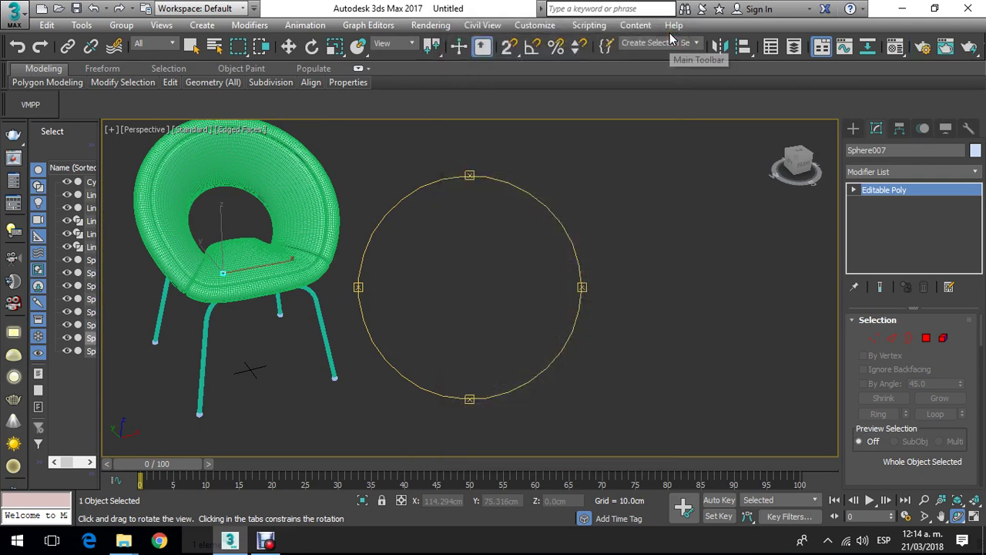
Step: Open the Material Editor, switch it to Slate mode and close it
key("m")
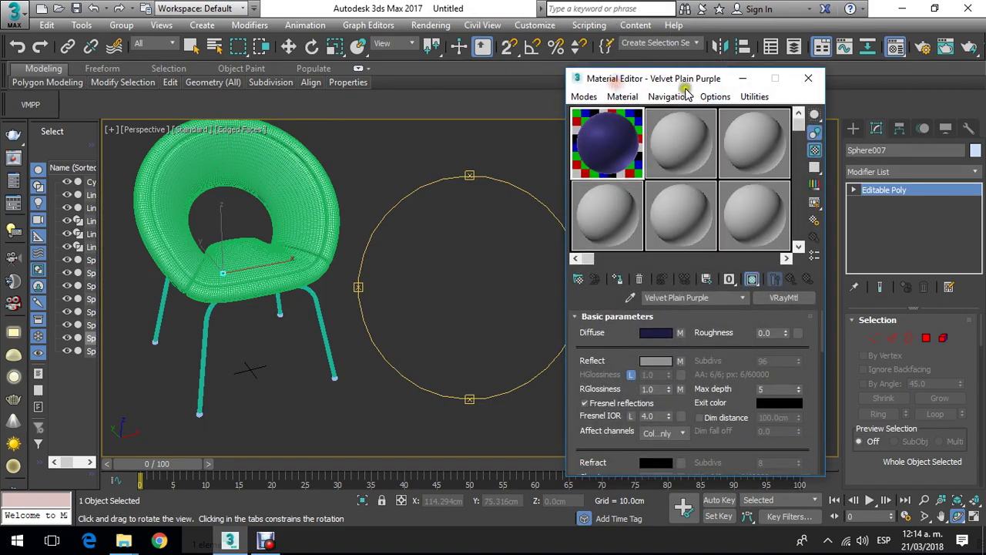
left_click_drag(660, 84, 560, 60)
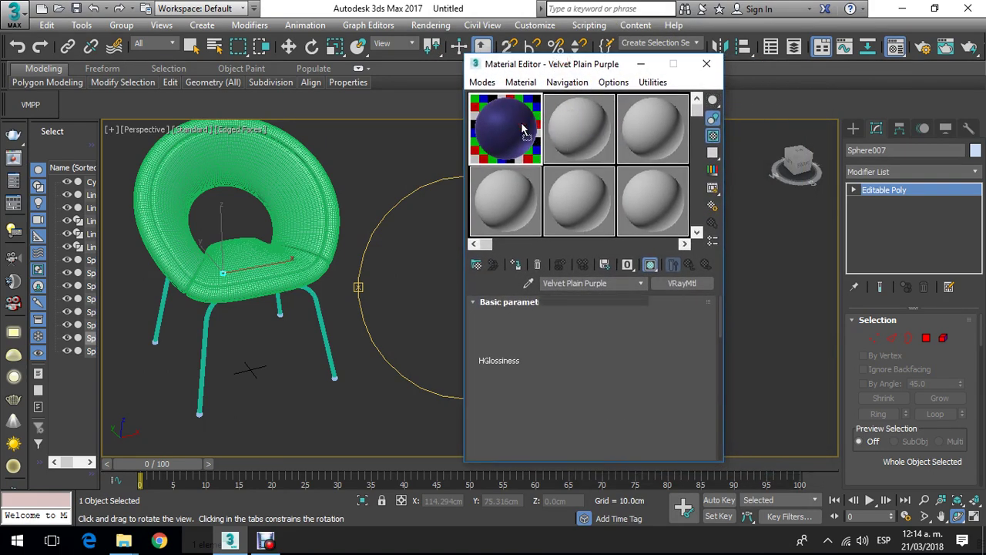
left_click(486, 82)
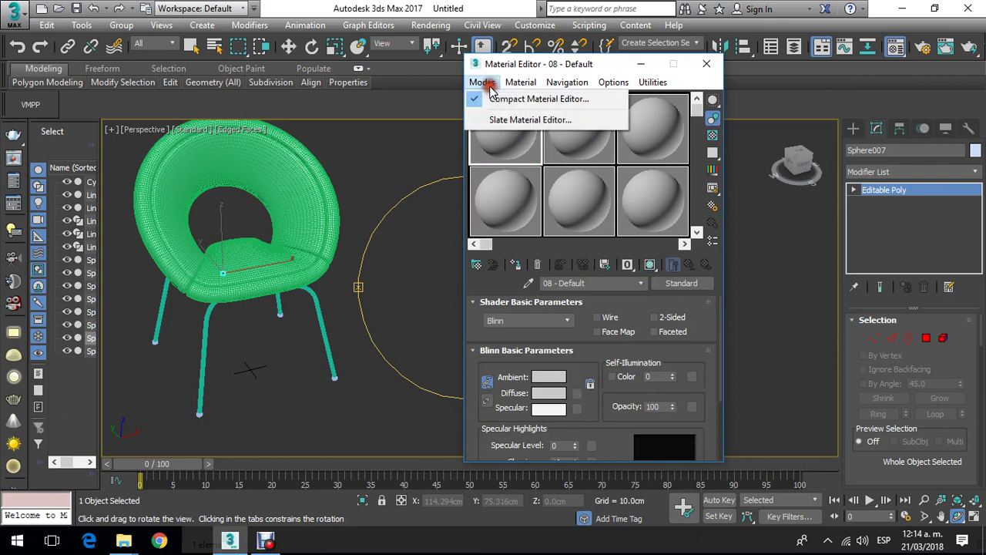
left_click(516, 128)
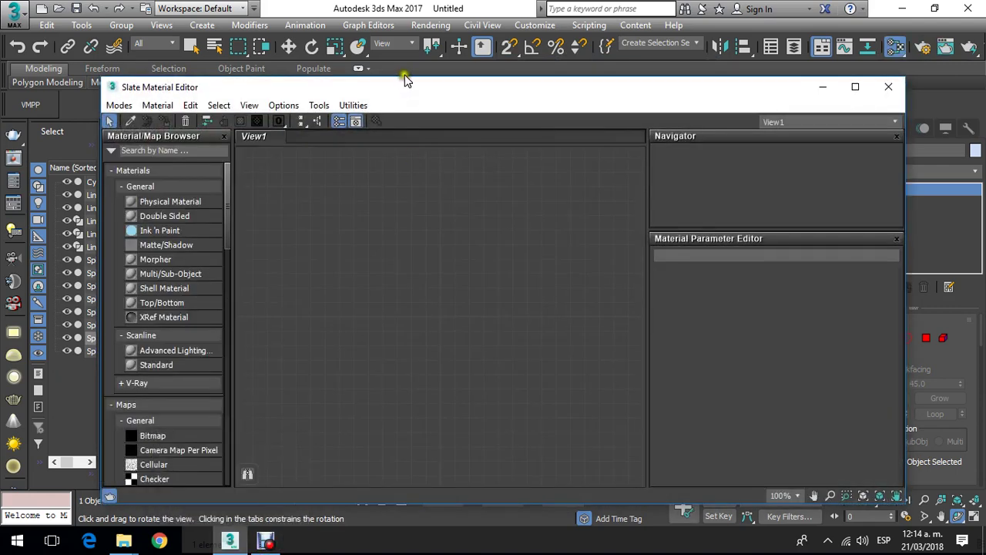
left_click(417, 76)
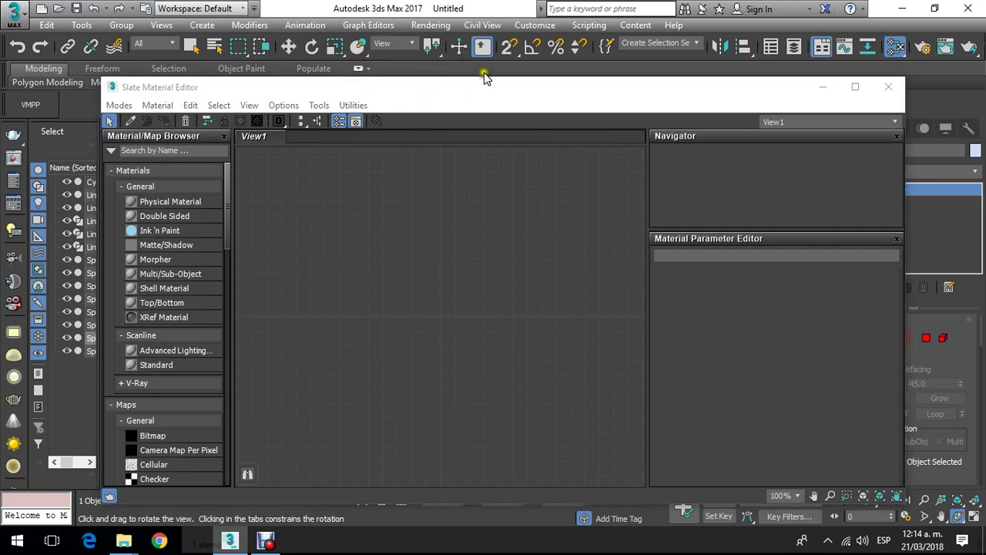
left_click(888, 88)
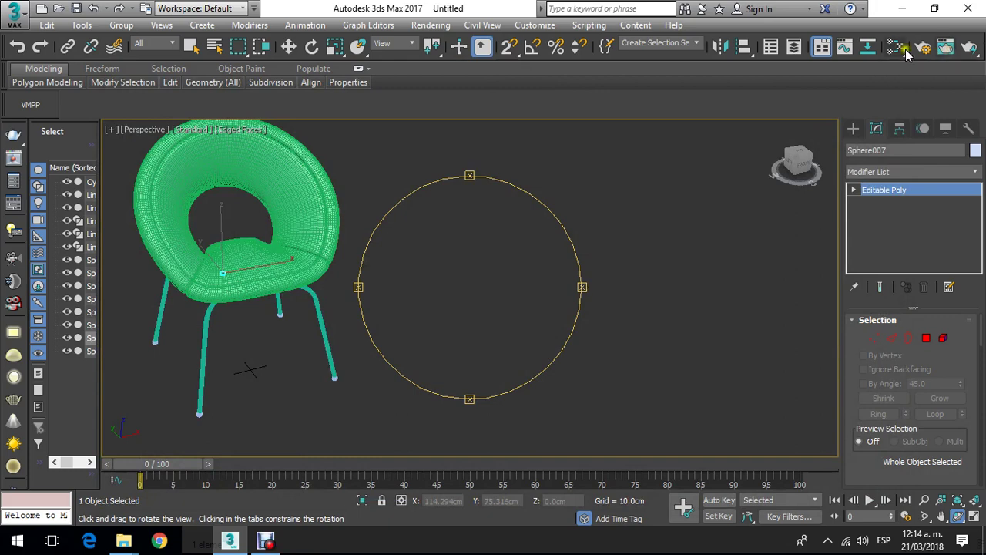
Step: Reopen the Material Editor and switch it to Compact mode
key("m")
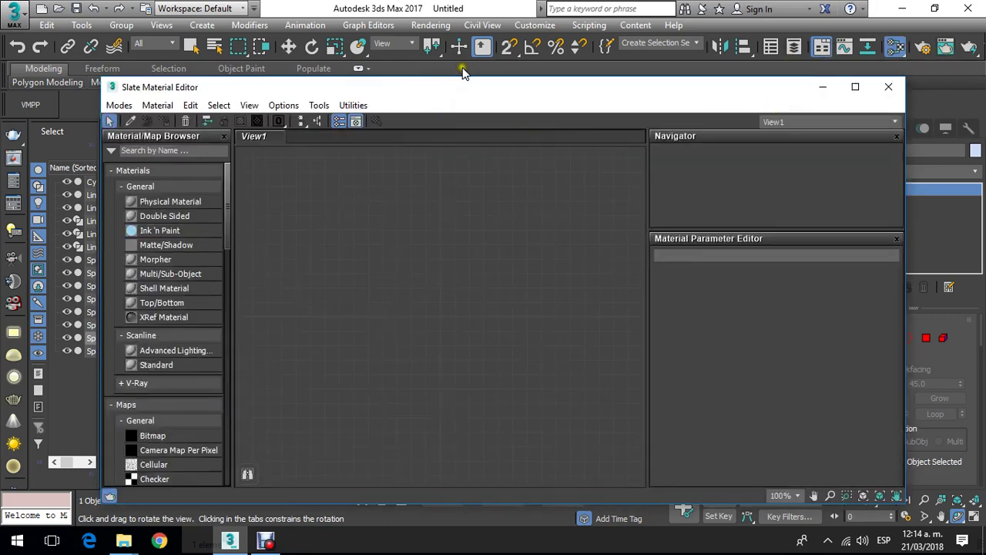
left_click_drag(415, 95, 373, 50)
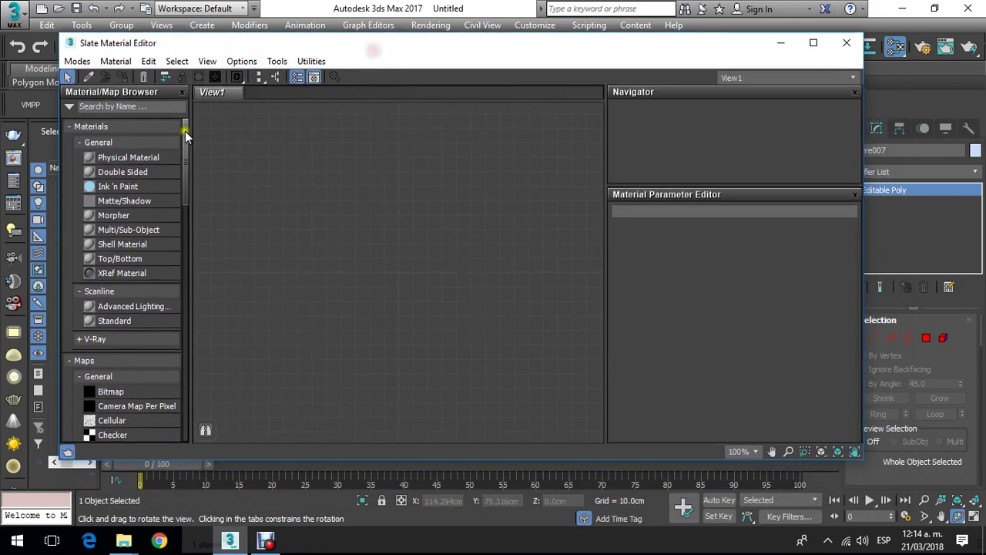
left_click(83, 63)
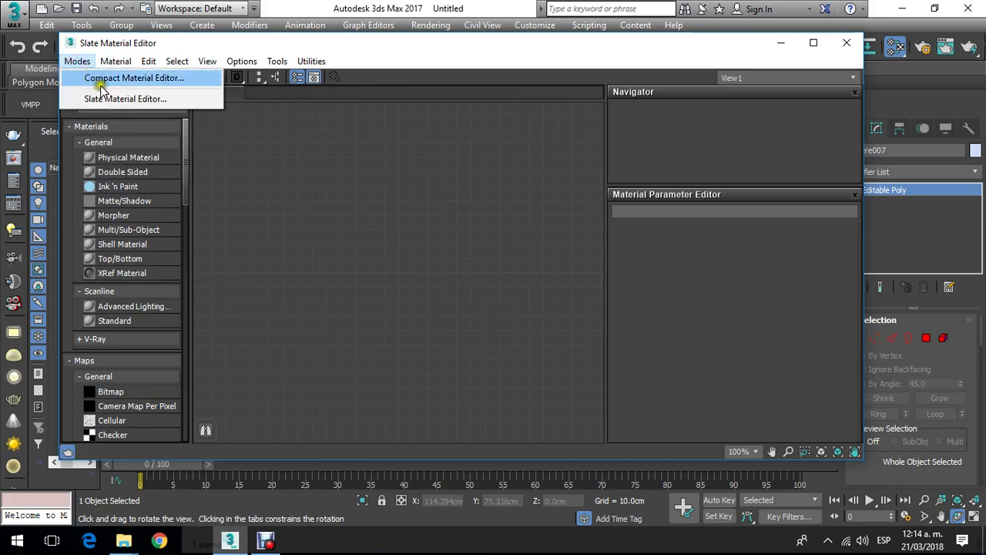
left_click(106, 80)
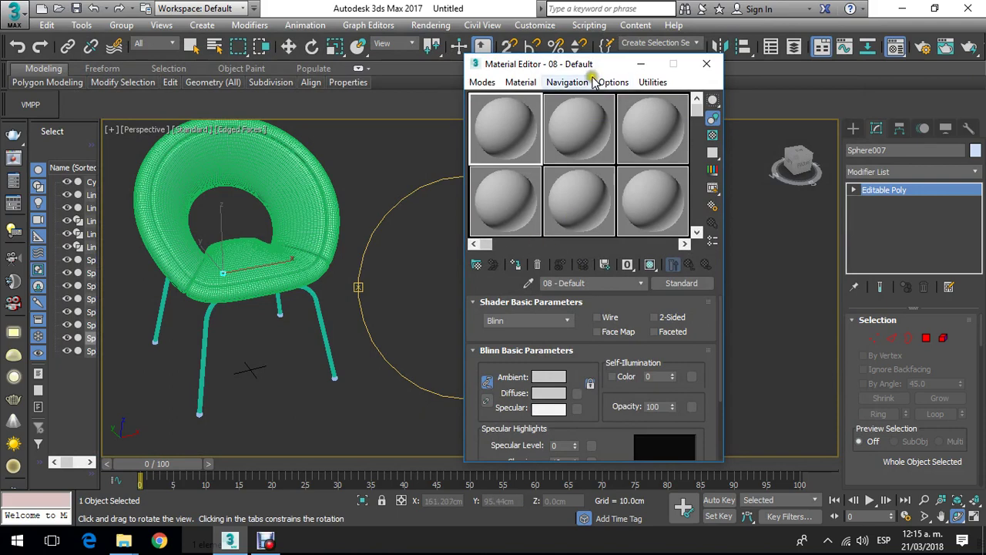
Step: Change the Material Editor's sample slot layout to 5X3
left_click_drag(585, 56, 426, 63)
left_click_drag(555, 71, 429, 66)
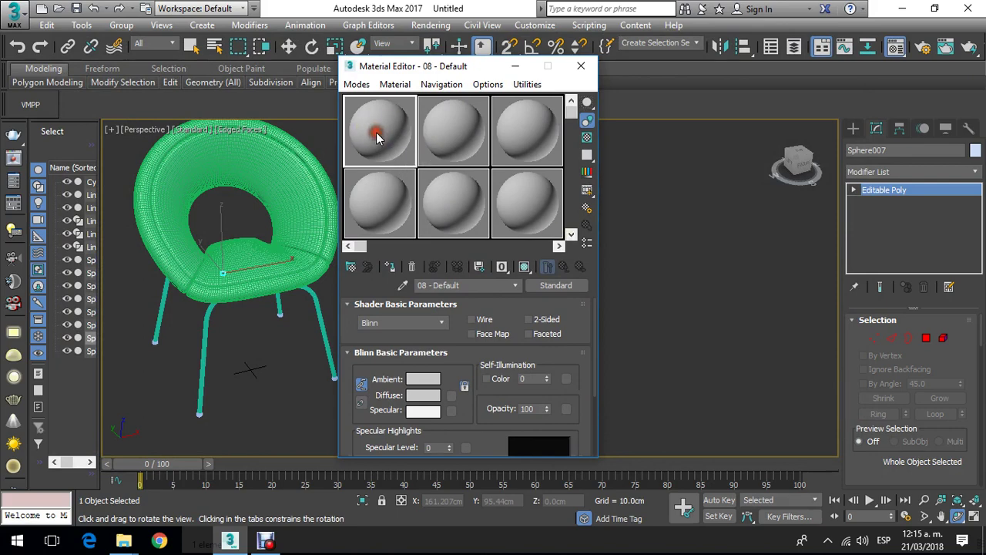
left_click(451, 87)
left_click(483, 84)
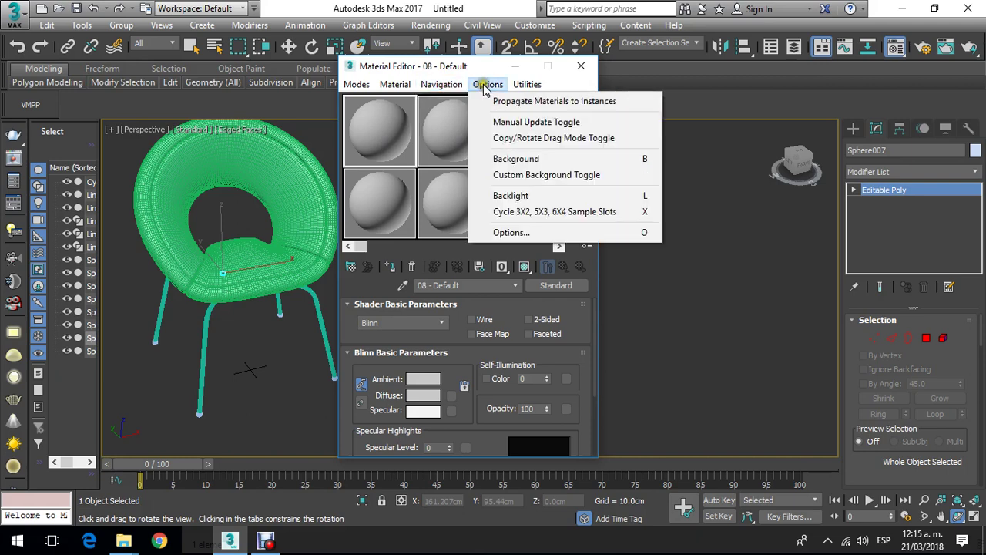
left_click(529, 218)
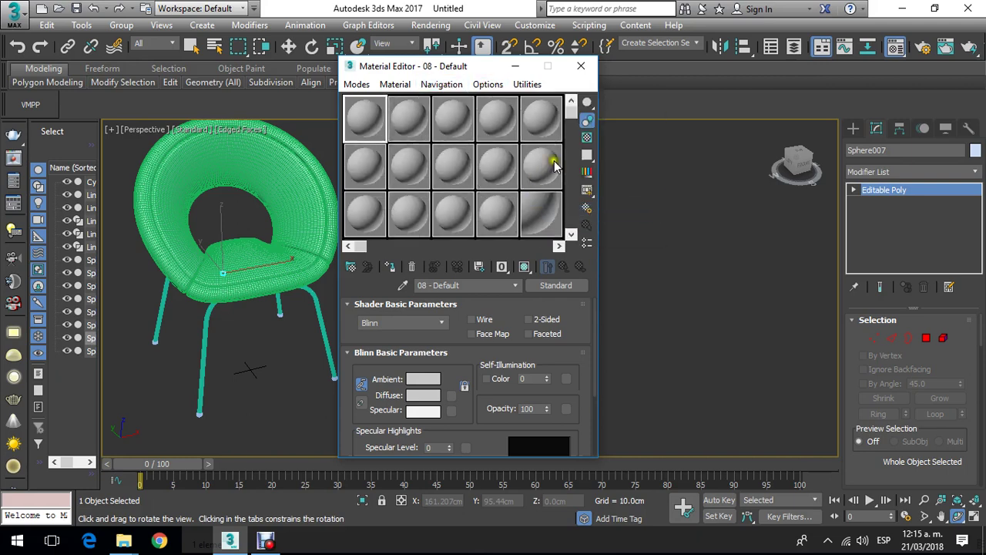
left_click_drag(571, 127, 572, 104)
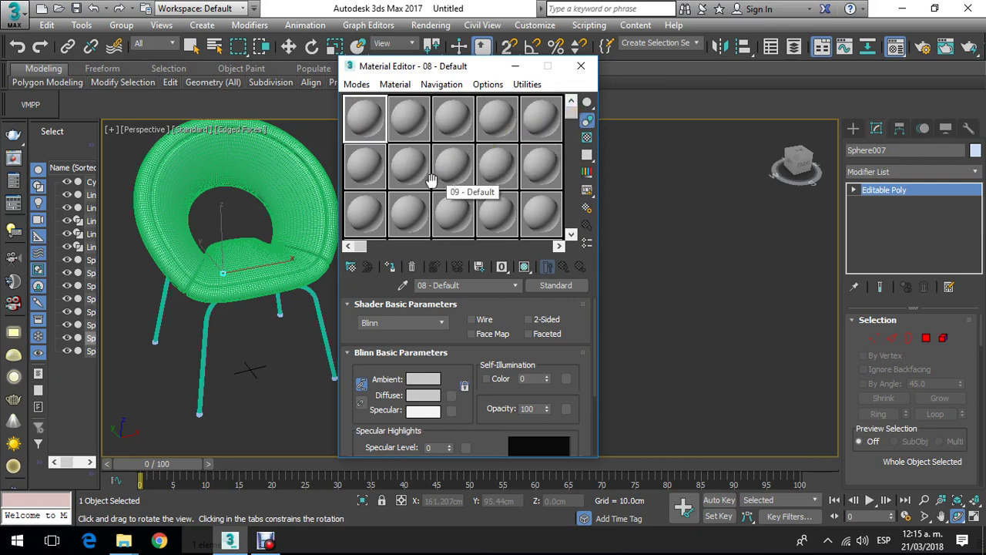
Step: Change the material type of the first sample slot to VRayMtl
left_click(367, 121)
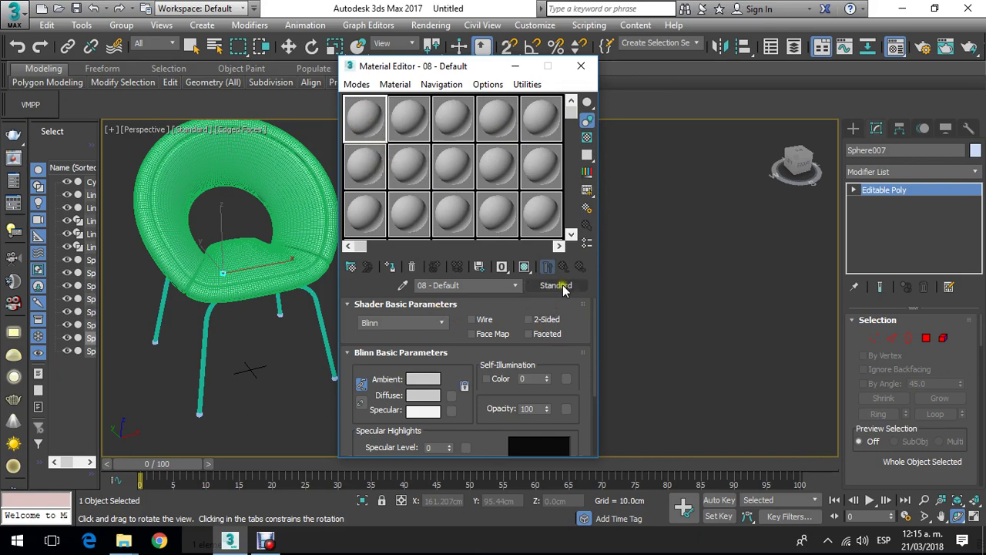
left_click_drag(481, 75, 574, 54)
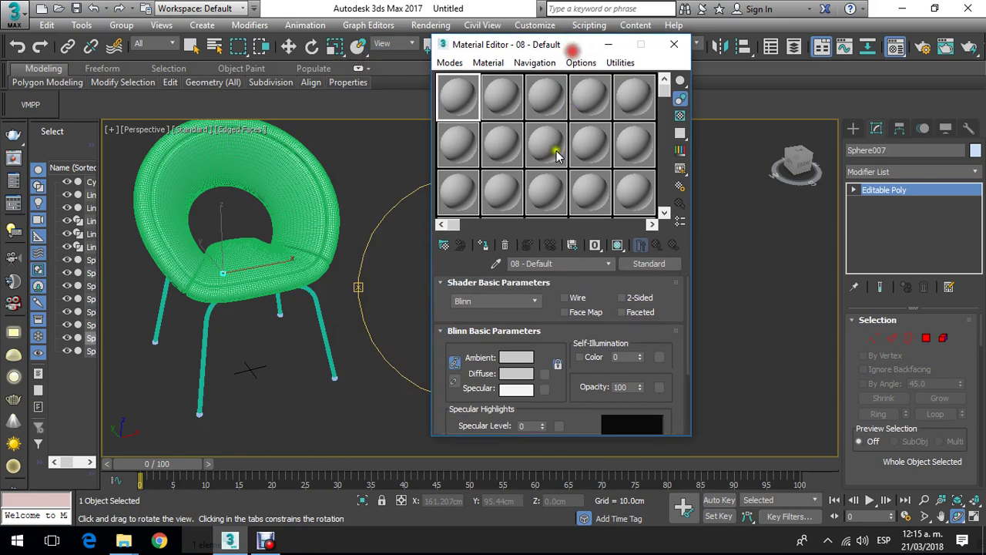
left_click(649, 264)
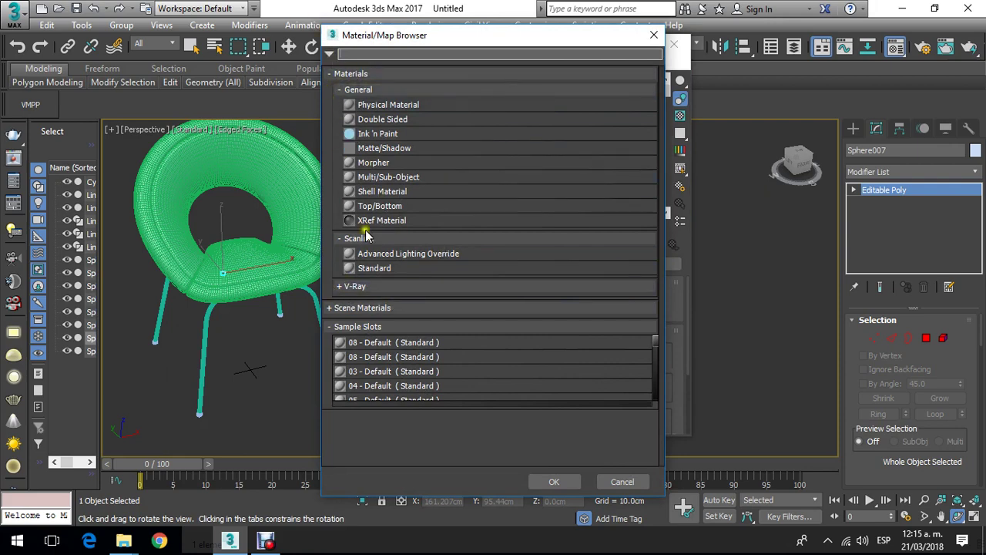
left_click(340, 288)
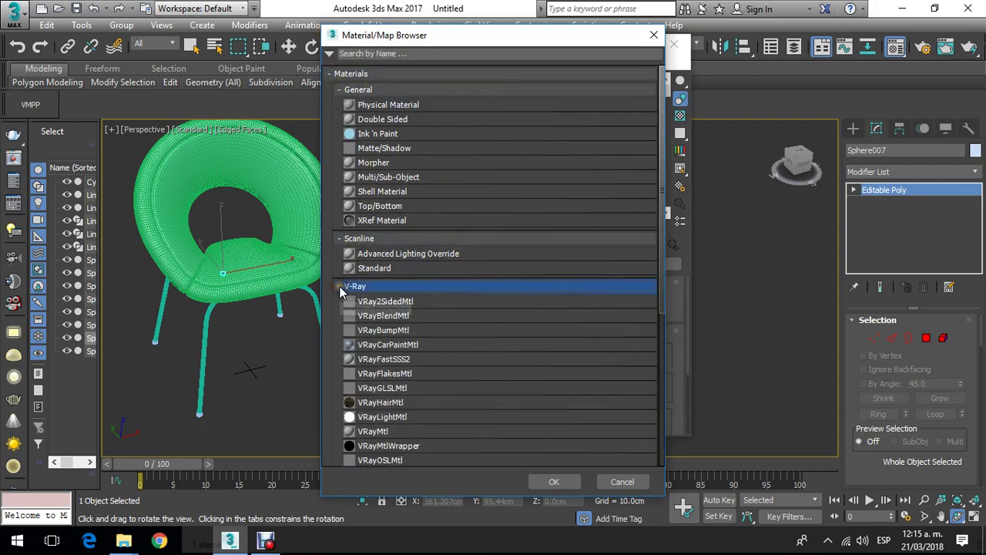
left_click(384, 433)
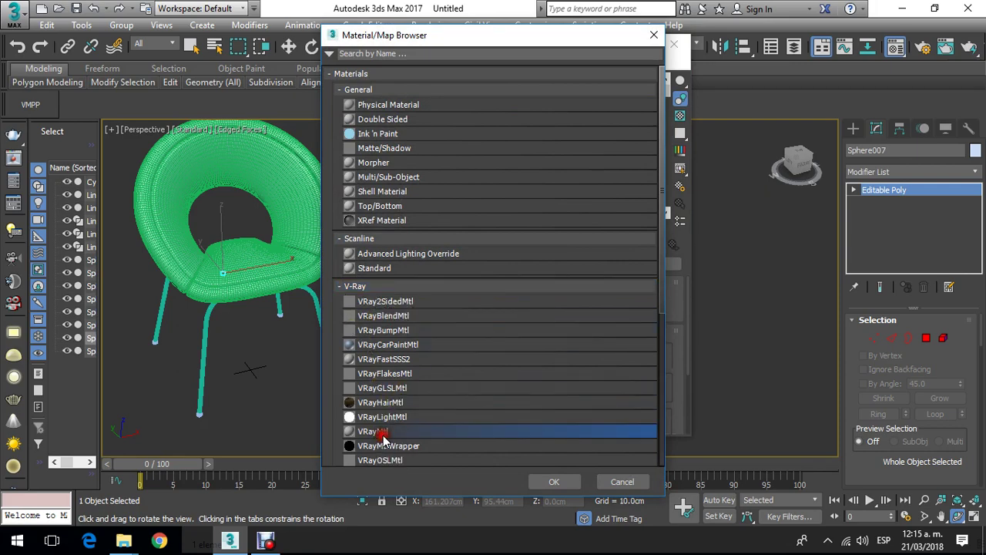
double_click(394, 442)
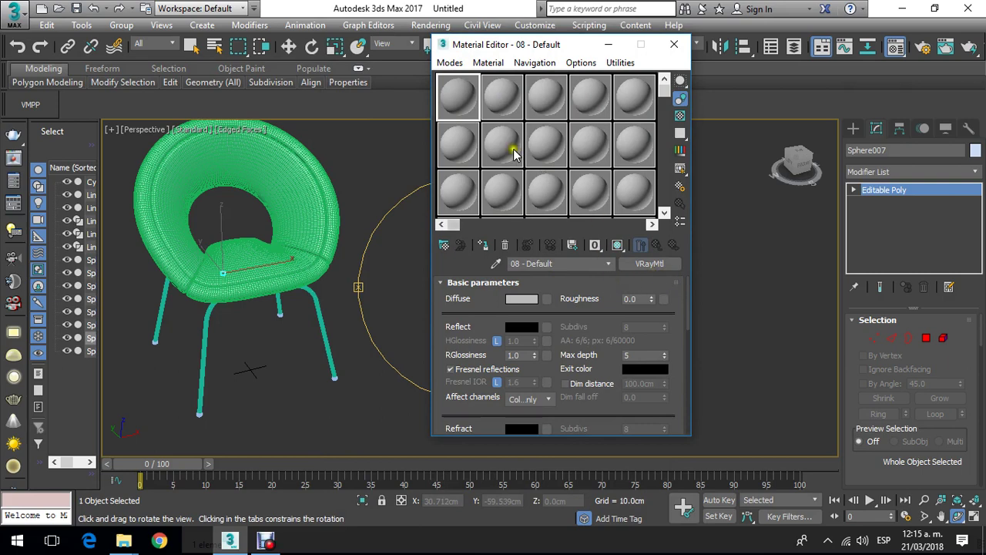
Step: Cycle the sample slots to the 3X2 layout and turn on the checkered background for the VRayMtl sample
left_click(580, 63)
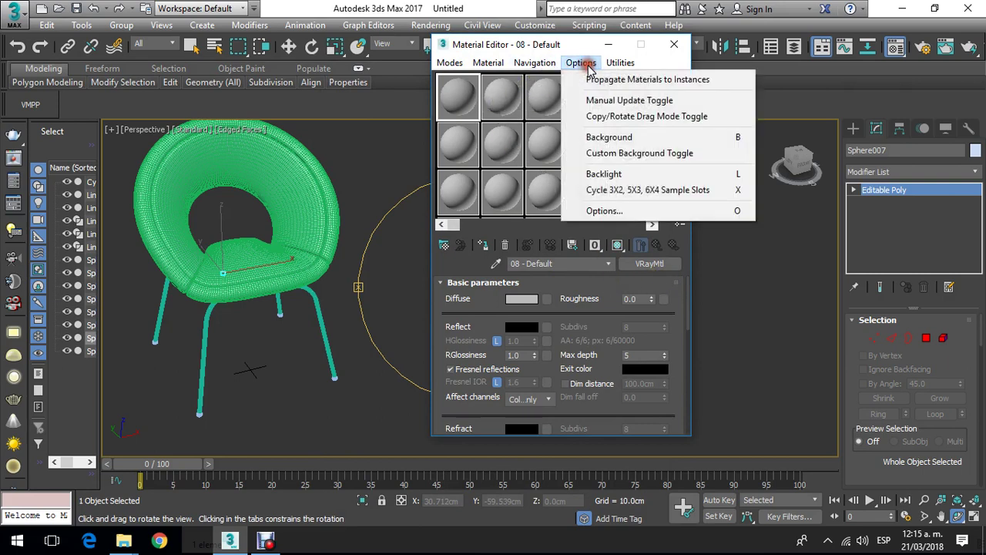
left_click(632, 190)
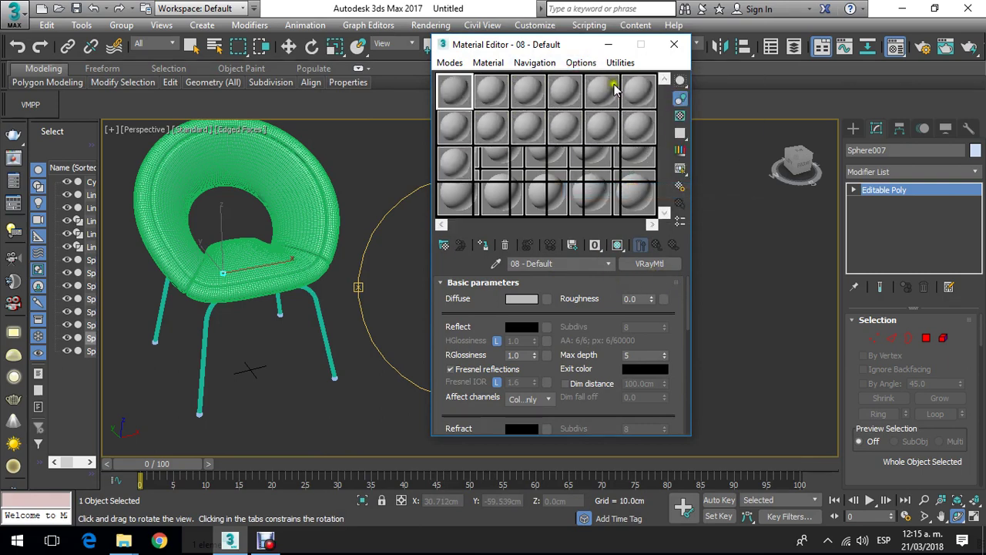
left_click(584, 63)
left_click(636, 190)
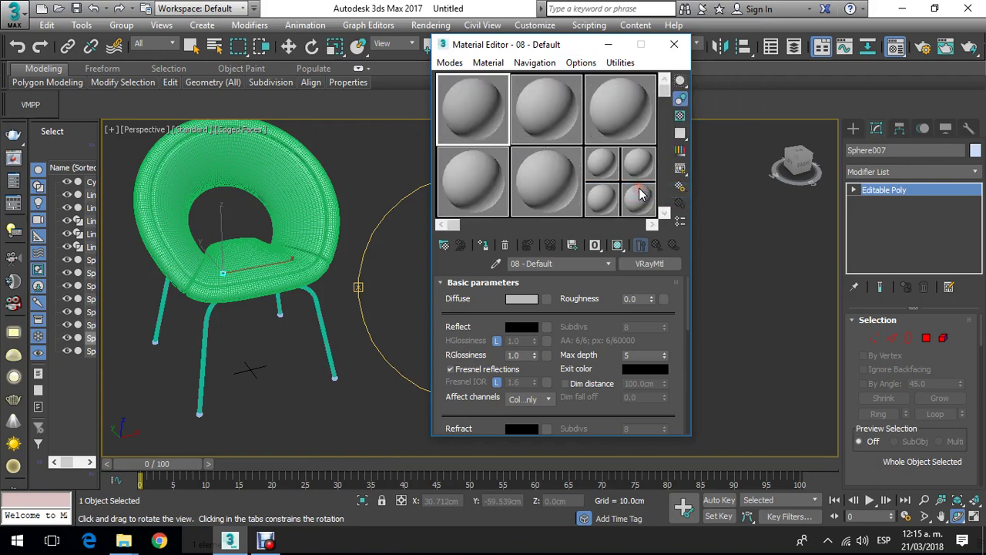
left_click(680, 115)
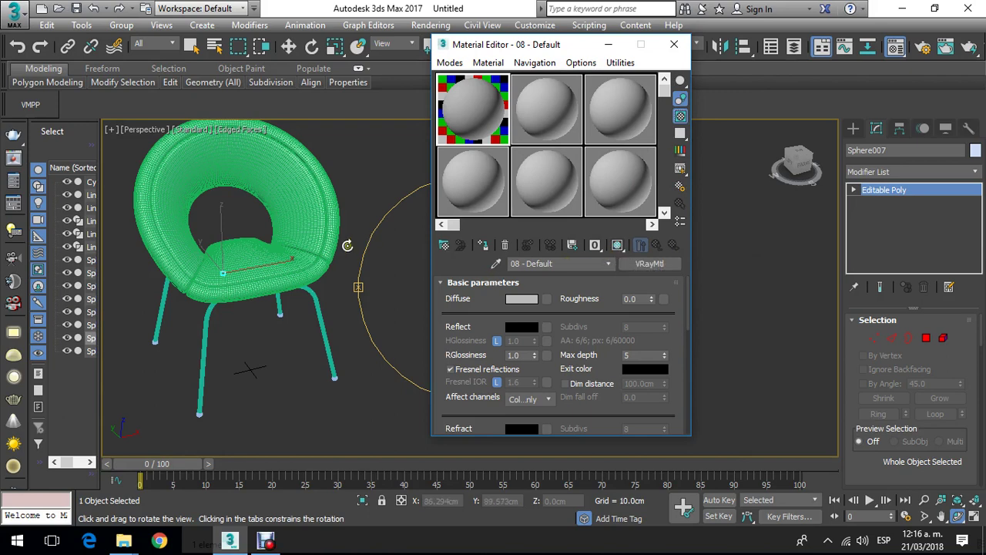
left_click_drag(363, 253, 359, 271)
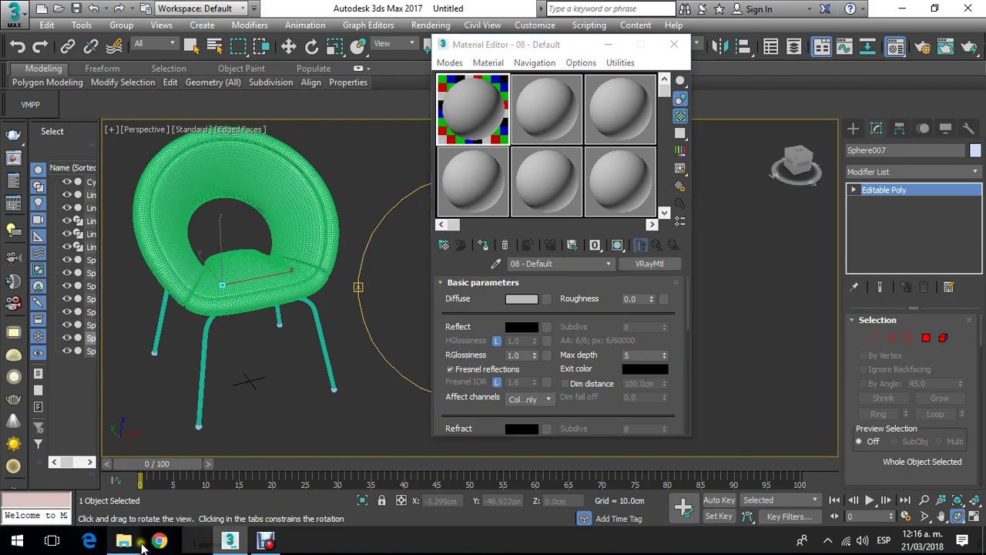
Step: Switch to File Explorer, view the fabric textures in the Silla Ring folder from 11_1_2_s through 11_1_6_s, and return to 3ds Max
mouse_move(140, 545)
left_click(86, 481)
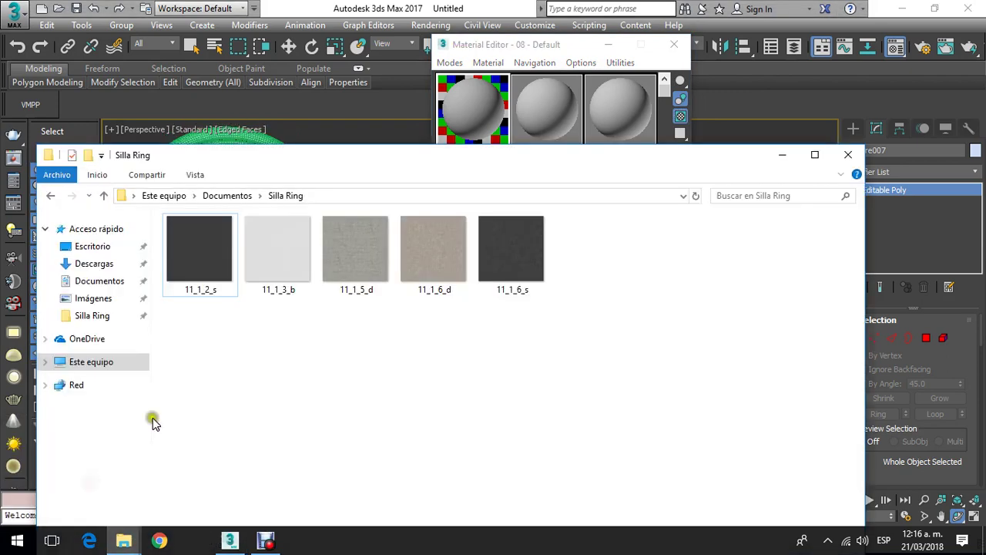
left_click(222, 300)
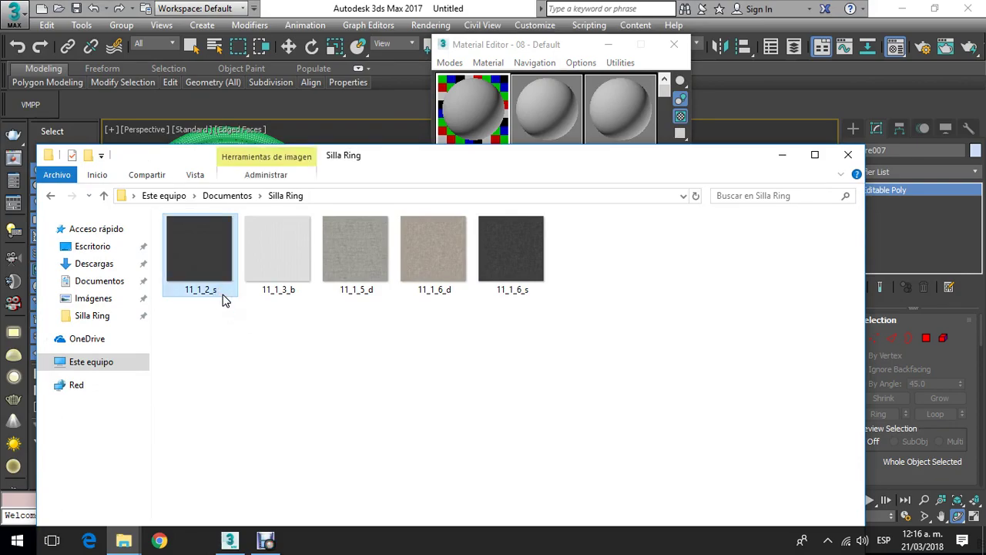
double_click(201, 255)
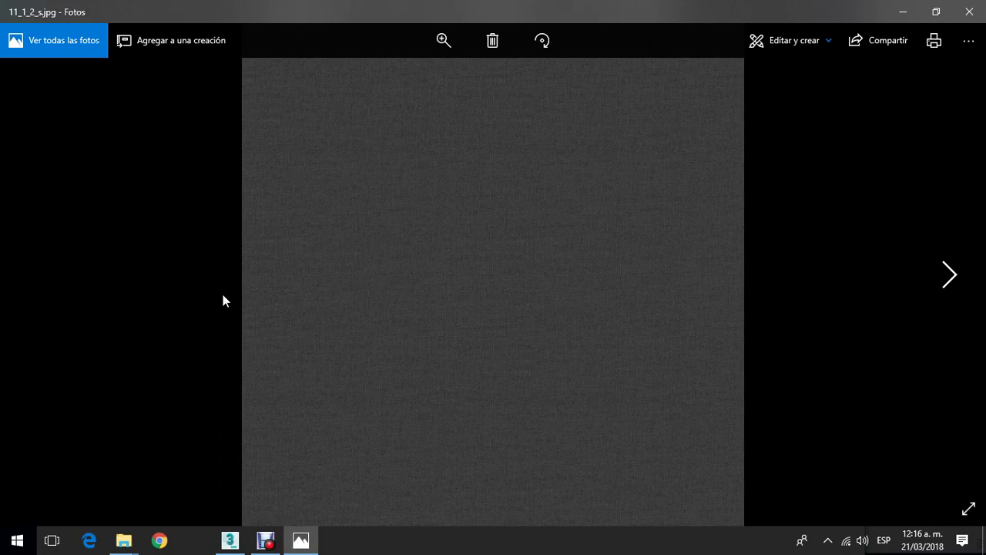
key("Right")
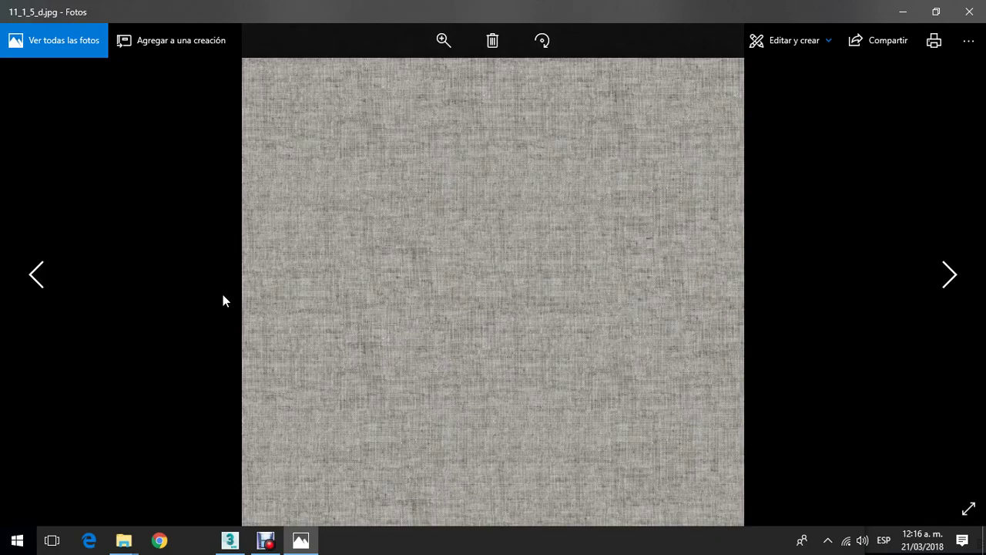
key("Right")
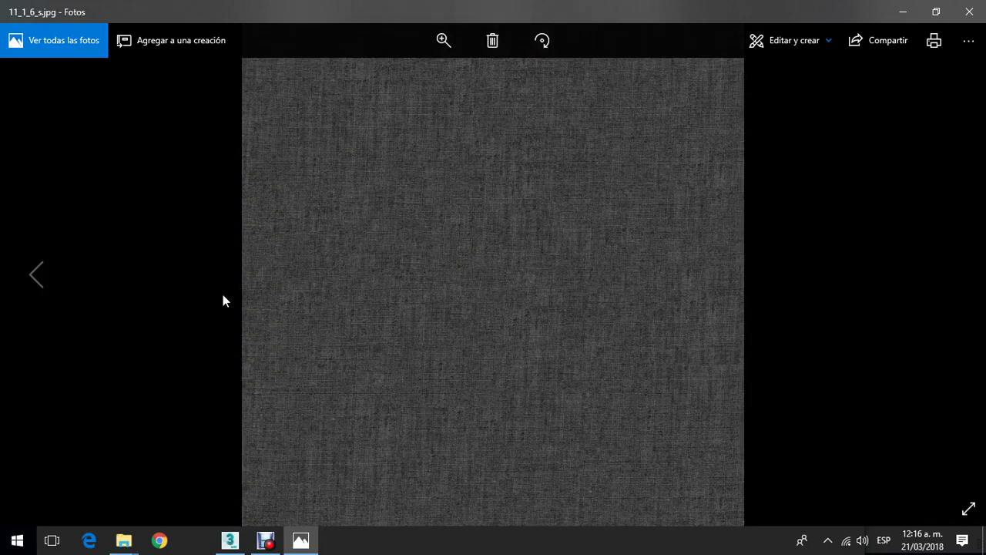
left_click(230, 540)
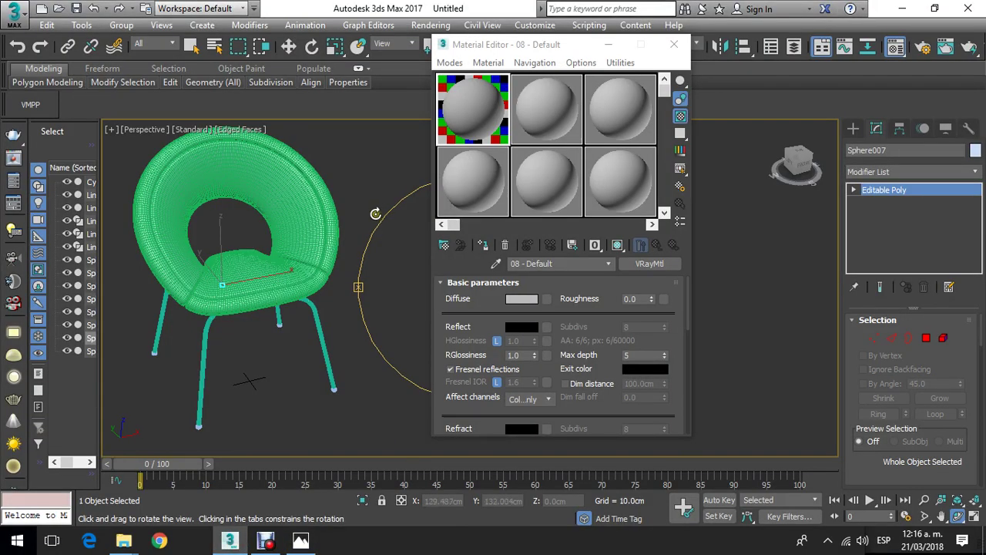
left_click_drag(375, 213, 407, 245)
left_click(537, 113)
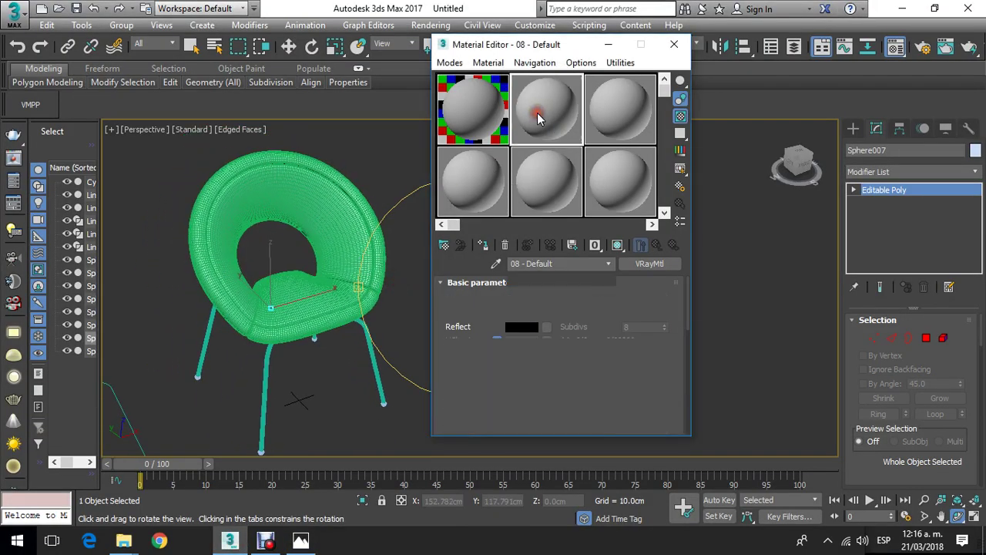
left_click(673, 264)
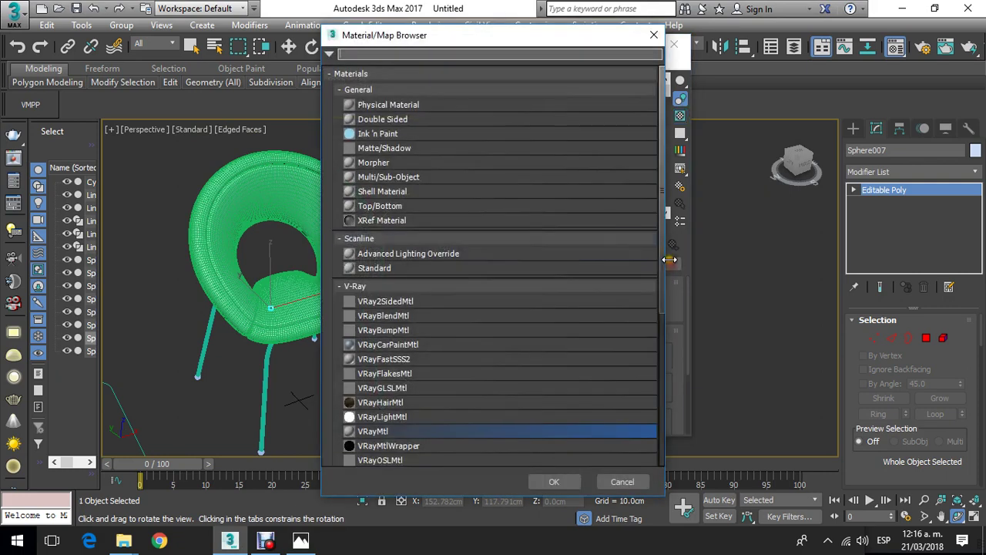
left_click(654, 35)
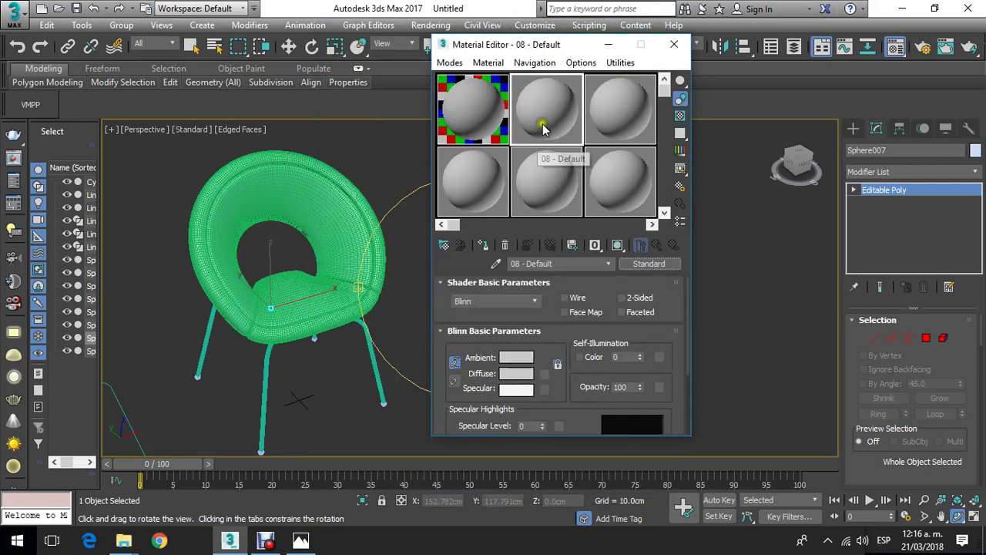
left_click(497, 132)
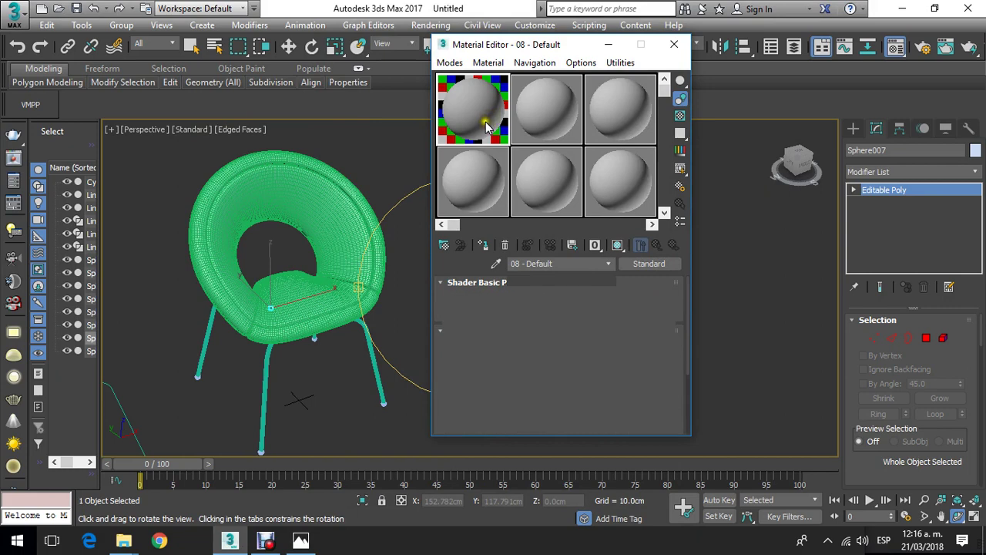
Step: Try a neutral grey reflection colour with value 104 on the first VRayMtl sample
left_click_drag(575, 52, 600, 81)
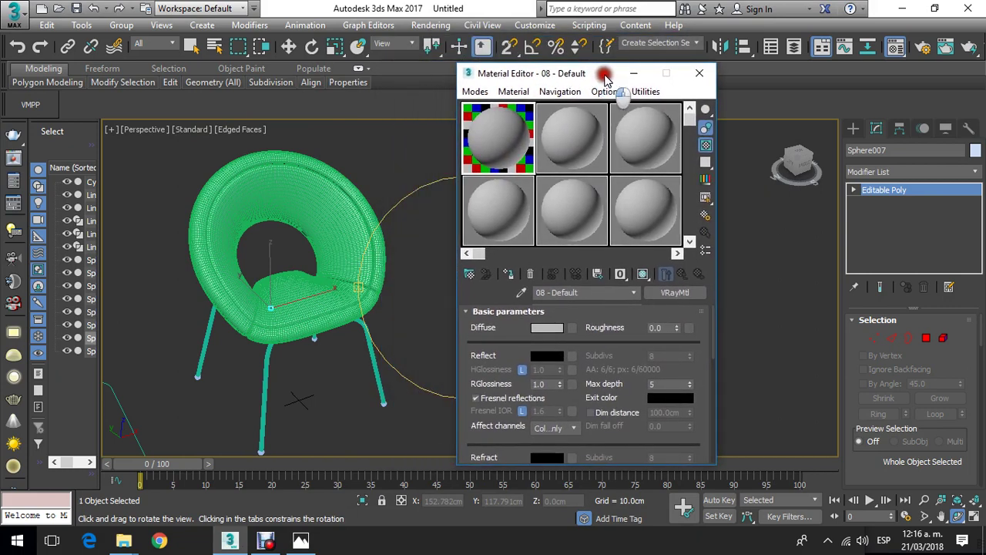
left_click_drag(357, 266, 416, 299)
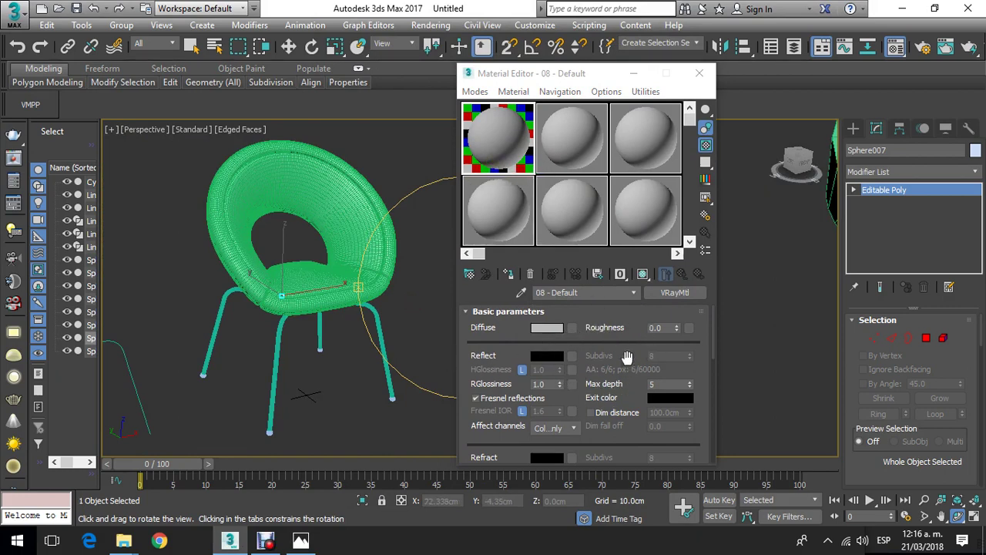
left_click_drag(628, 357, 652, 409)
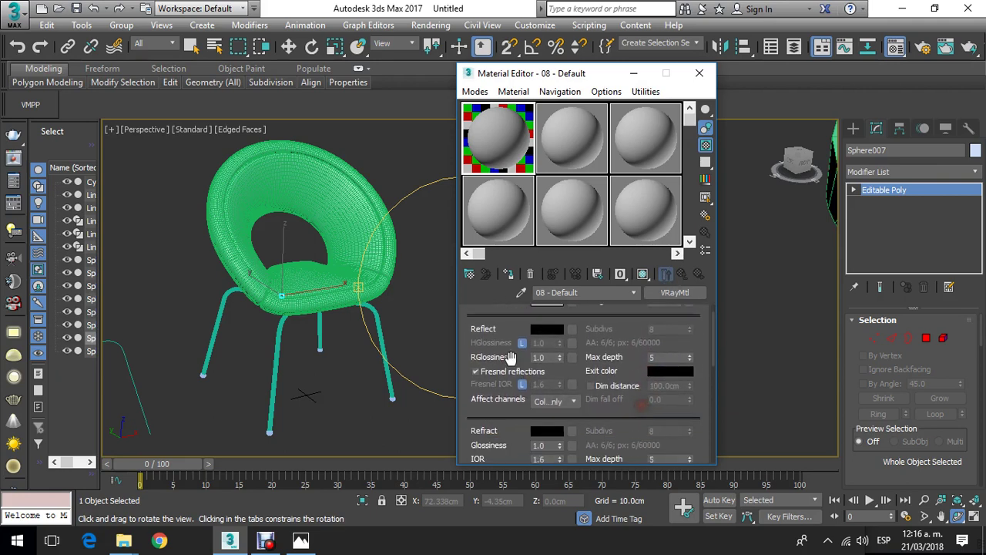
left_click_drag(622, 326, 623, 374)
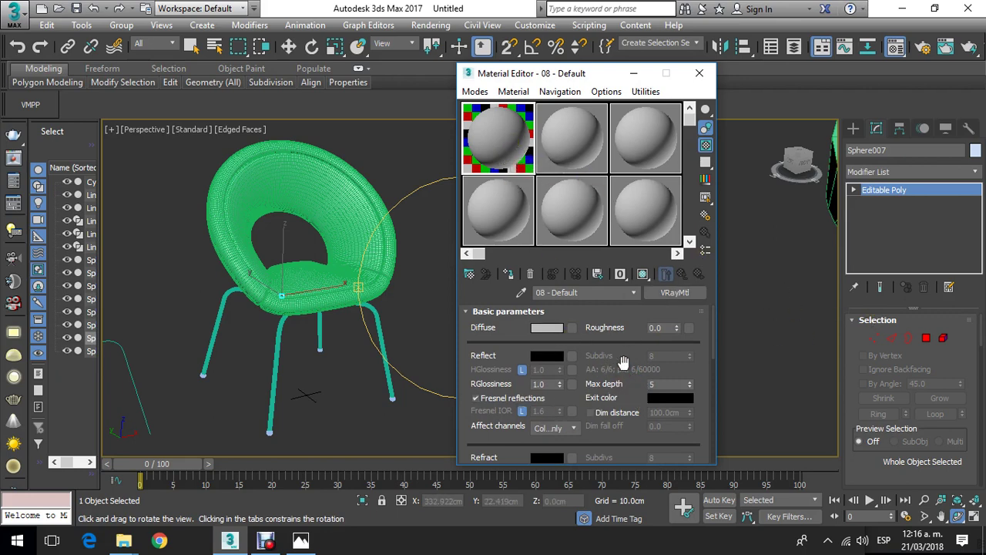
left_click_drag(620, 337, 608, 362)
left_click_drag(614, 349, 589, 344)
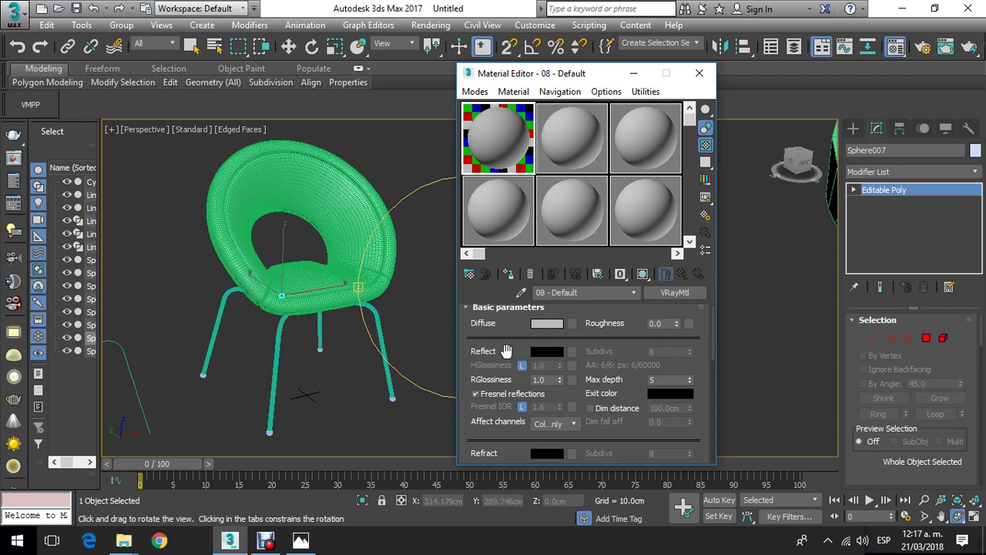
left_click(548, 351)
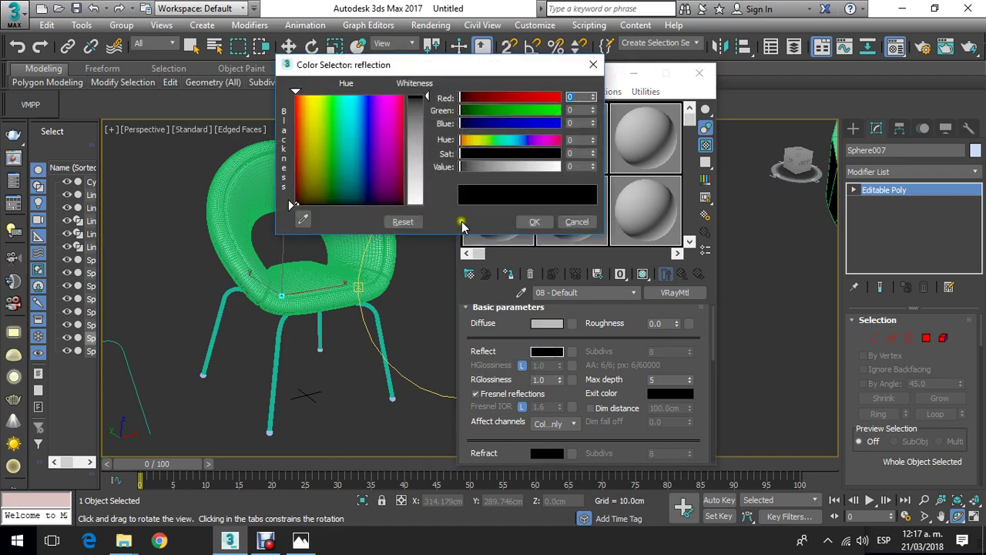
left_click_drag(454, 56, 722, 85)
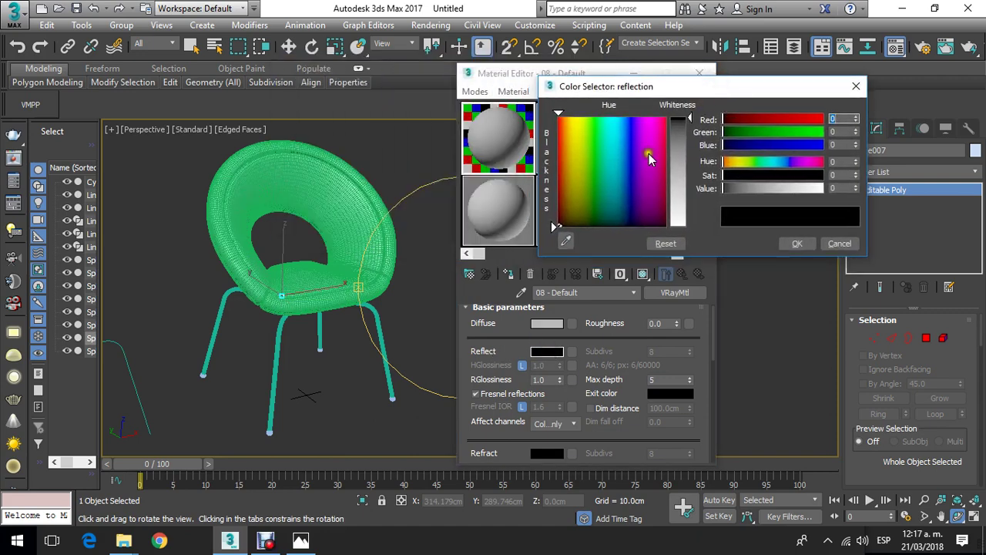
mouse_move(691, 119)
left_mouse_down()
mouse_move(705, 182)
mouse_move(691, 176)
mouse_move(710, 248)
mouse_move(687, 227)
mouse_move(695, 167)
mouse_move(709, 179)
mouse_move(705, 158)
mouse_move(713, 183)
mouse_move(697, 190)
mouse_move(697, 167)
left_mouse_up()
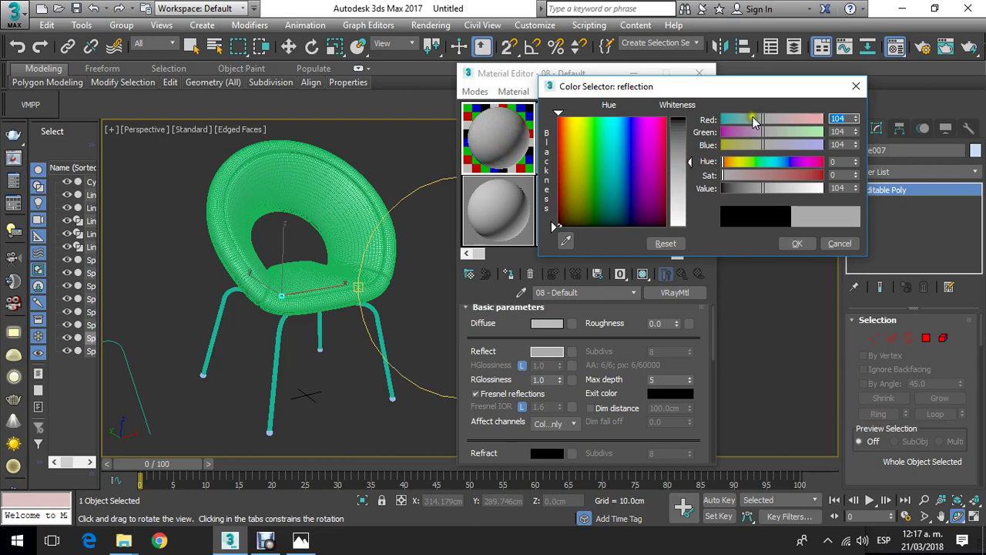
left_click(857, 87)
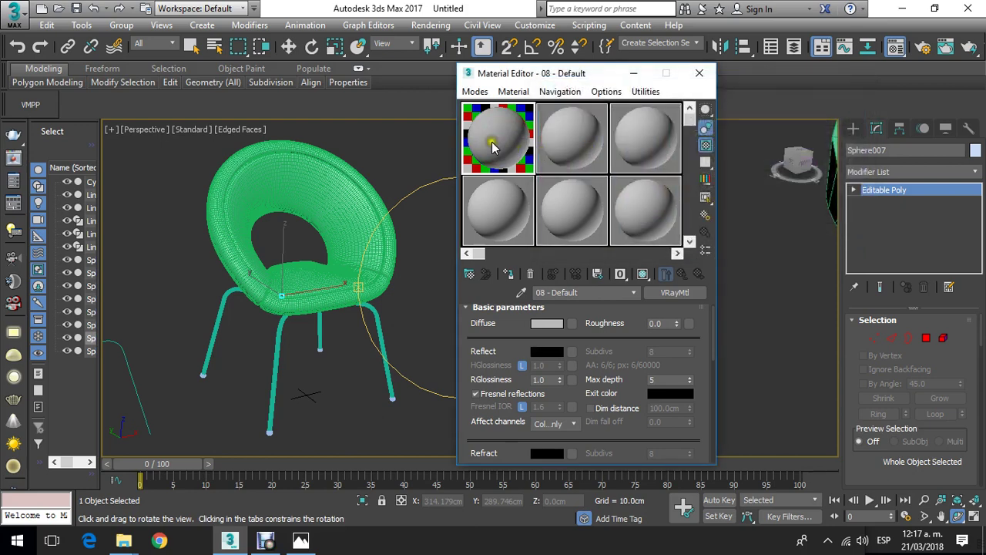
Step: Open the enlarged preview of the first VRayMtl sample and set its reflection colour to a neutral grey with value 99
double_click(493, 146)
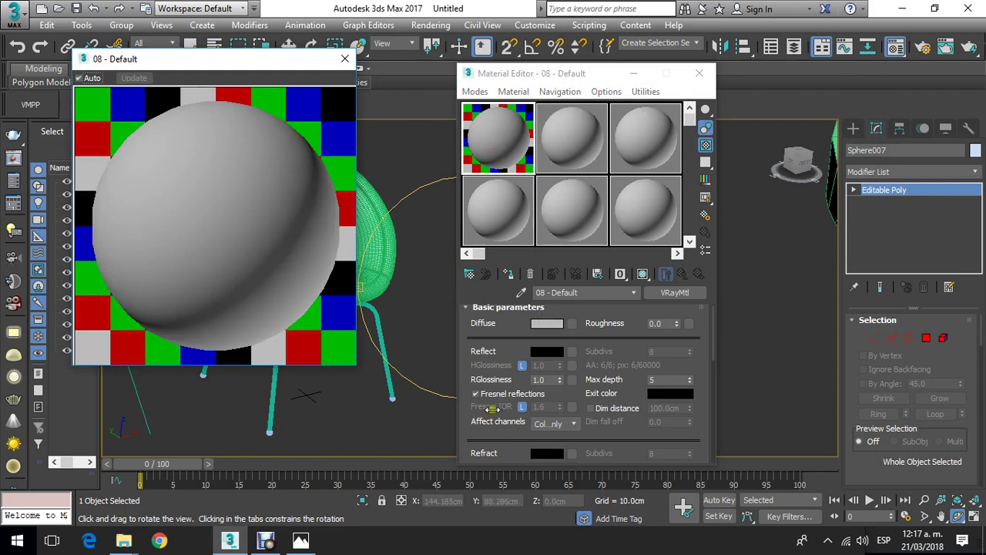
left_click(546, 353)
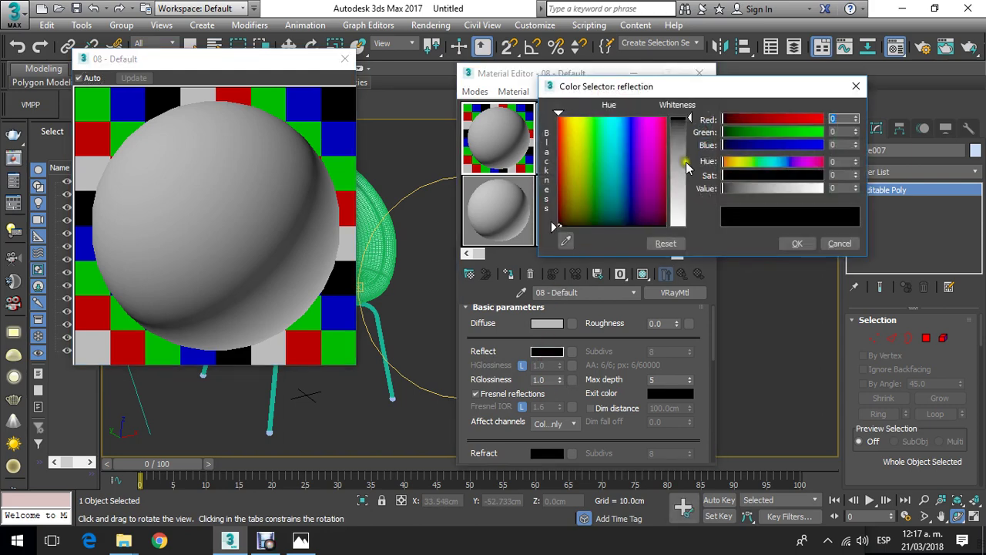
left_click_drag(686, 162, 685, 159)
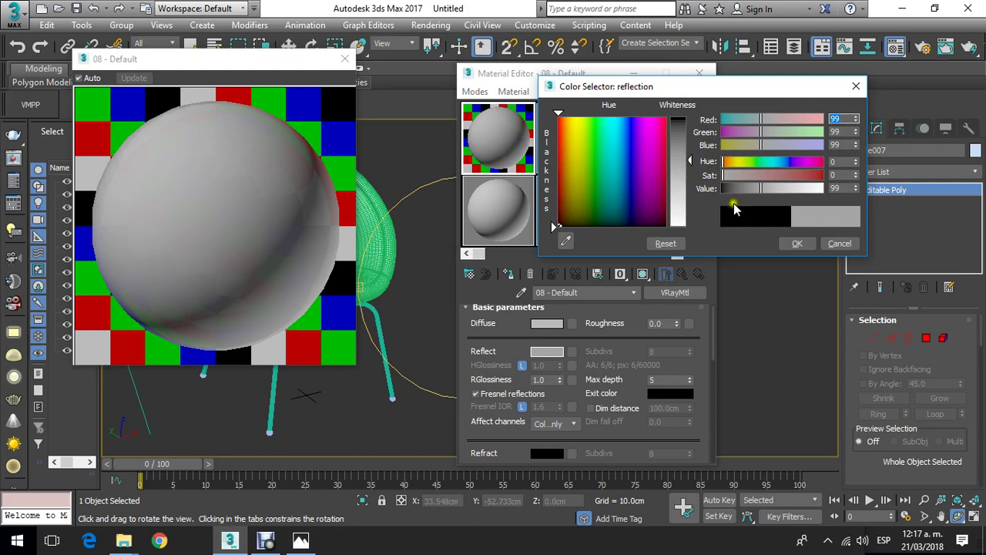
left_click(795, 245)
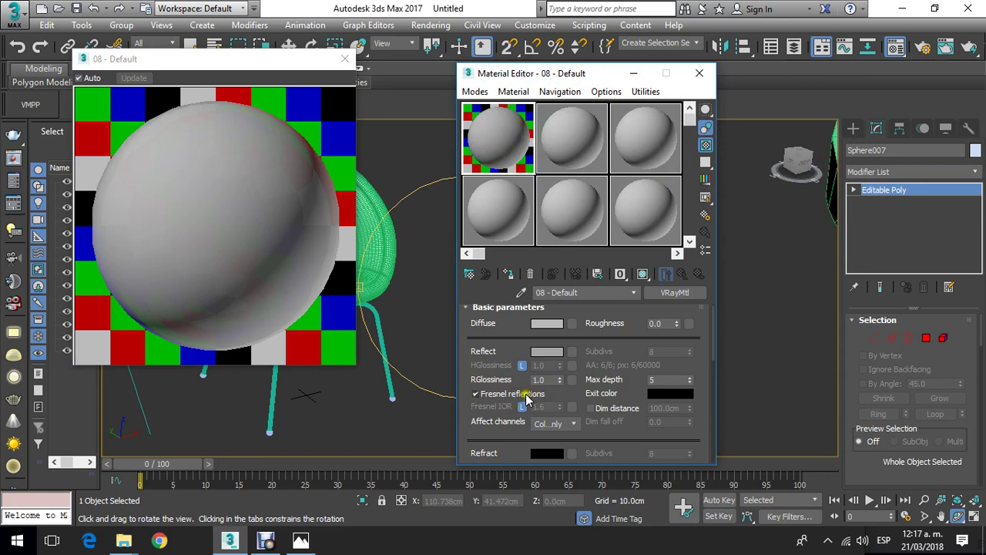
left_click(523, 365)
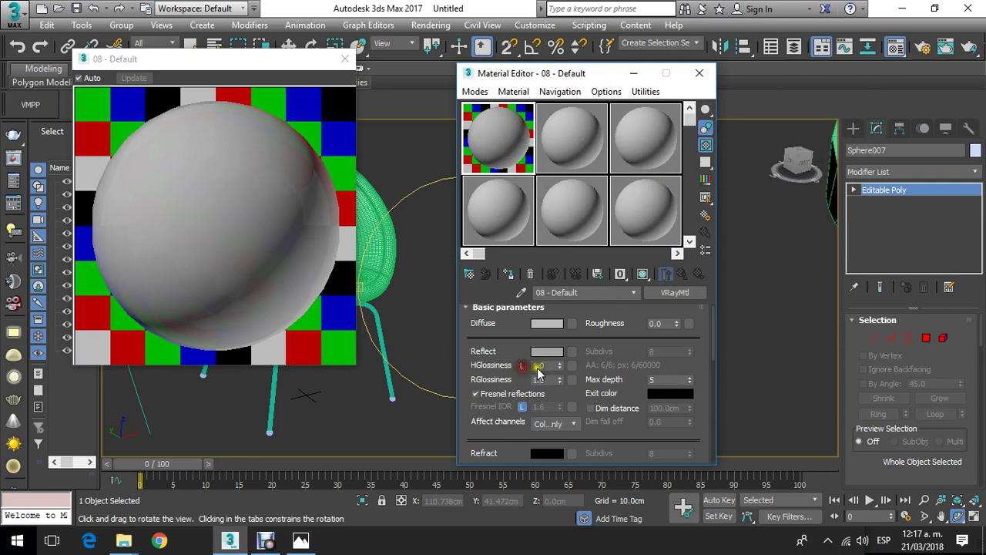
left_click(543, 366)
left_click(525, 365)
left_click(470, 367)
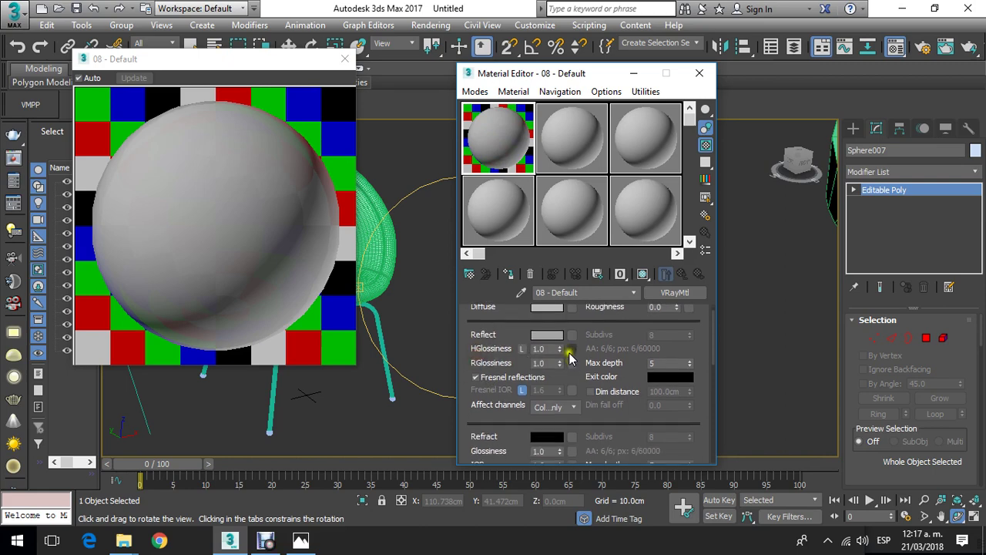
left_click(572, 349)
left_click(626, 482)
left_click(522, 348)
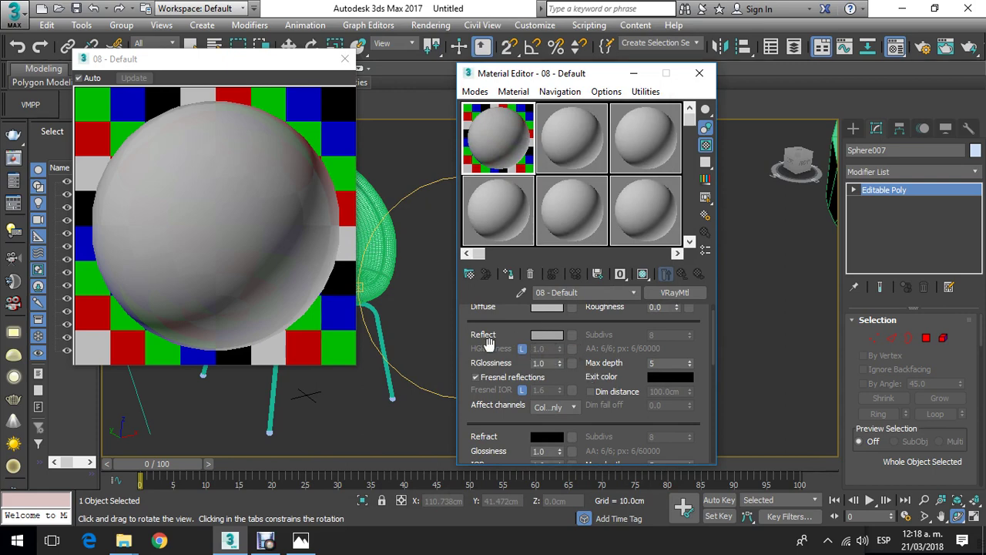
Step: Unlock the Fresnel IOR of the first VRayMtl and set it to 50
mouse_move(487, 343)
left_mouse_down()
mouse_move(520, 321)
mouse_move(491, 362)
mouse_move(501, 348)
left_mouse_up()
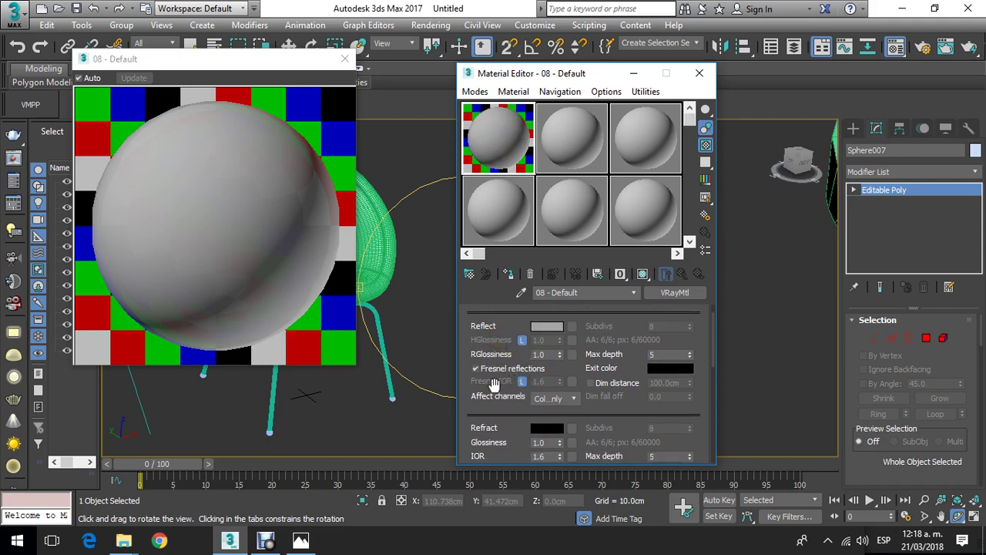
left_click(524, 383)
type("50")
key("Return")
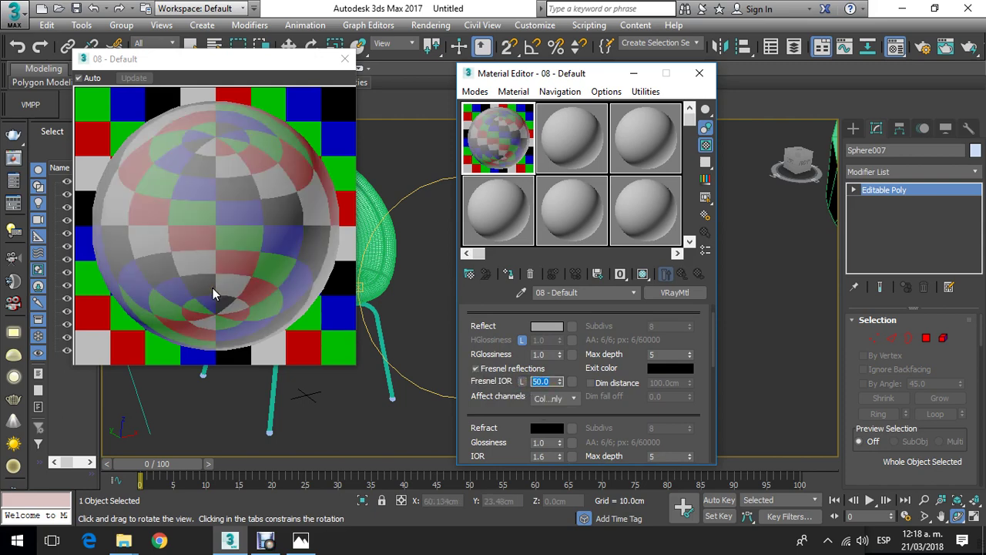
Step: Unlock HGlossiness and set both HGlossiness and RGlossiness to 0.7 for the first VRayMtl
left_click(228, 173)
left_click_drag(228, 61, 273, 84)
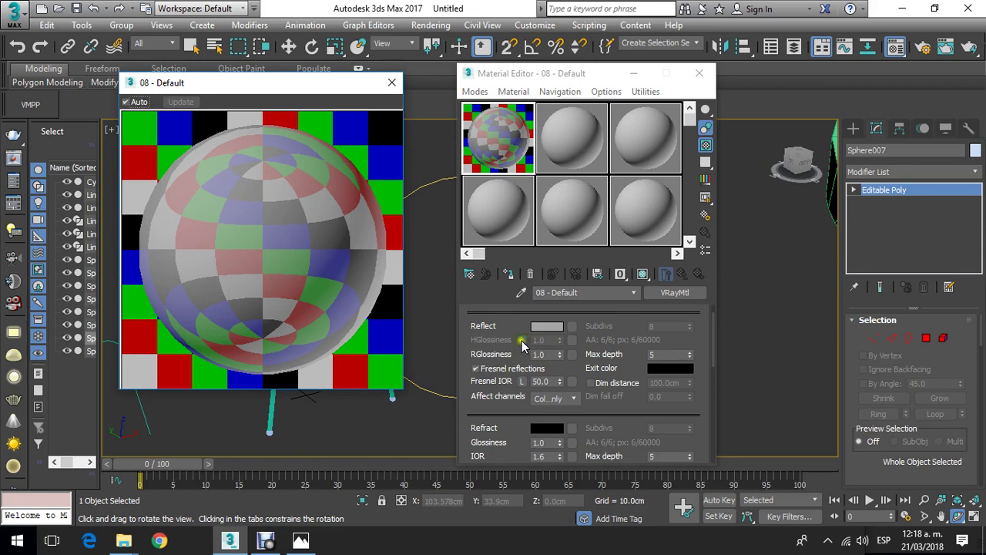
left_click(523, 339)
left_click(546, 340)
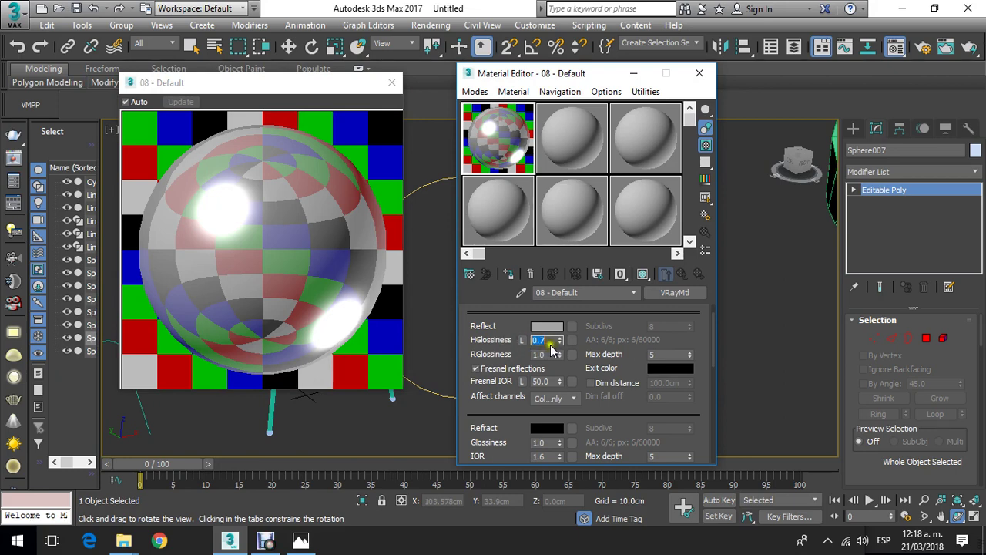
left_click(544, 355)
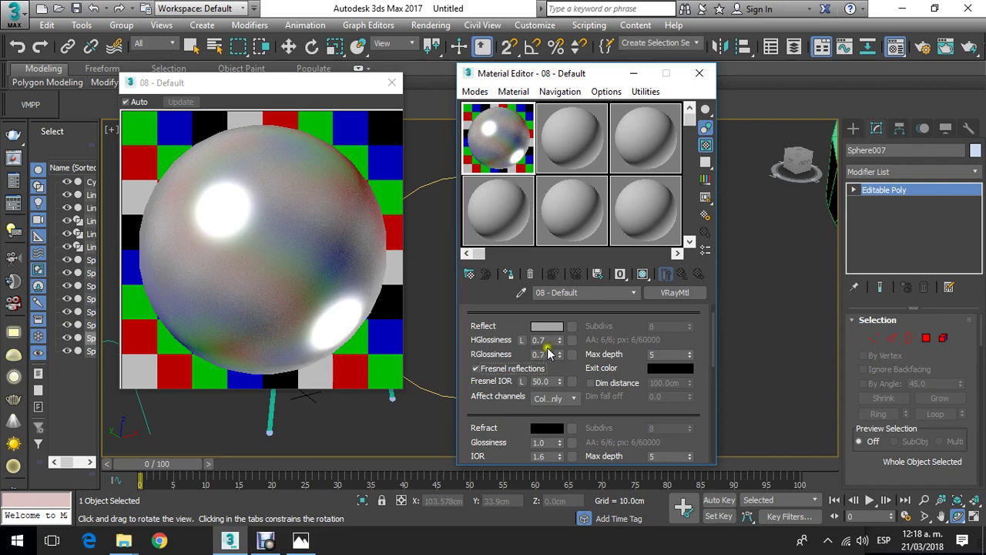
Step: Set the HGlossiness of the first VRayMtl to 0.6
double_click(531, 341)
type("1")
key("Return")
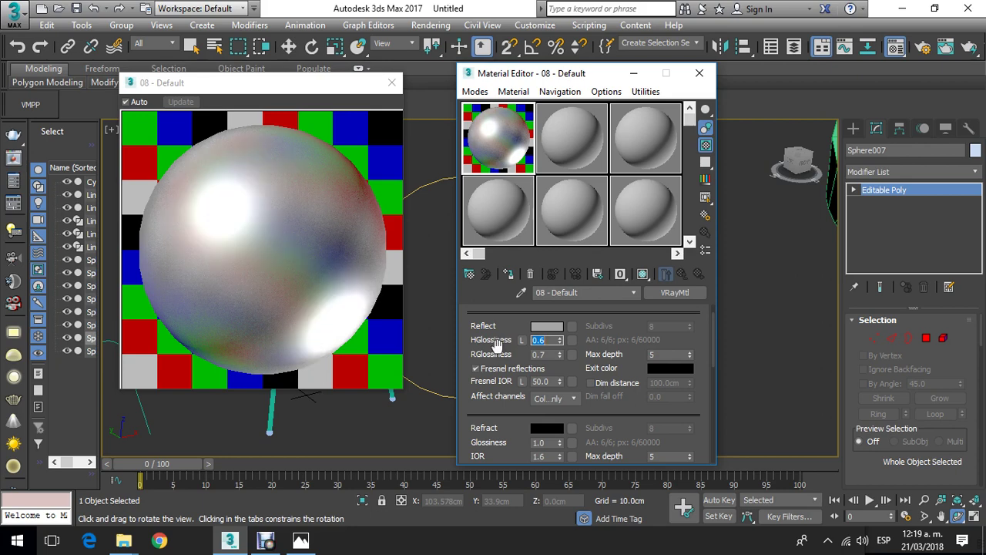
Step: Set the reflection colour of the first VRayMtl to a lighter neutral grey with value 156
left_click(546, 326)
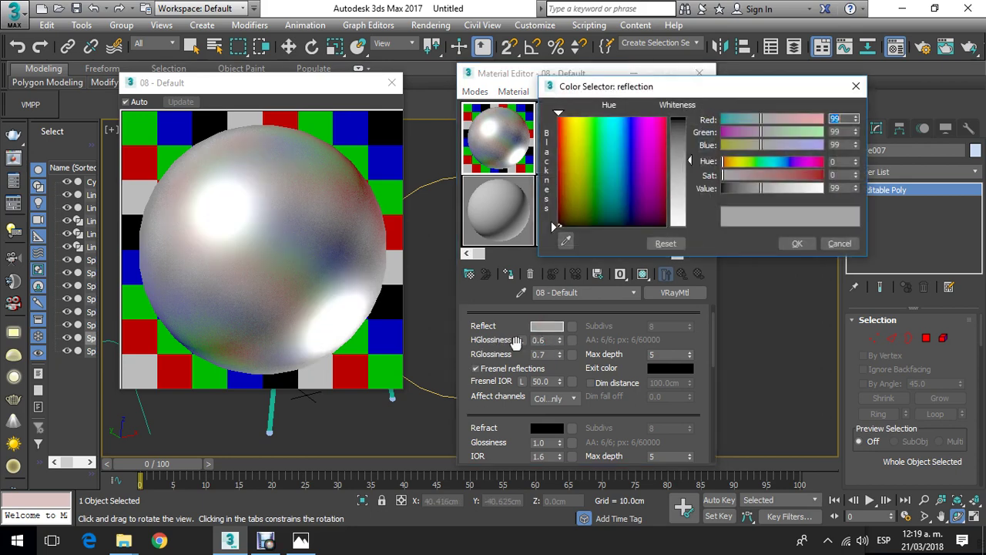
left_click_drag(682, 205, 683, 225)
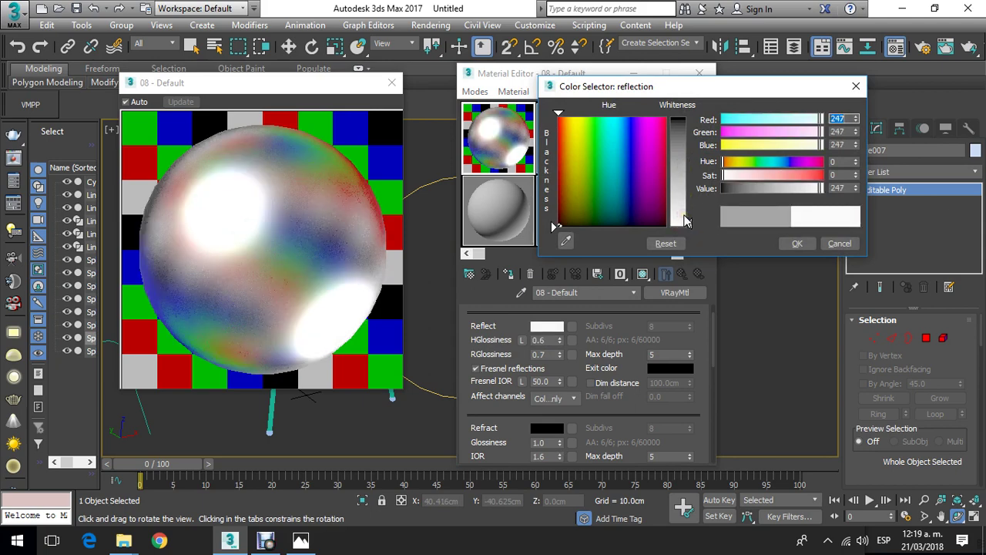
mouse_move(685, 218)
left_mouse_down()
mouse_move(689, 168)
mouse_move(695, 192)
left_mouse_up()
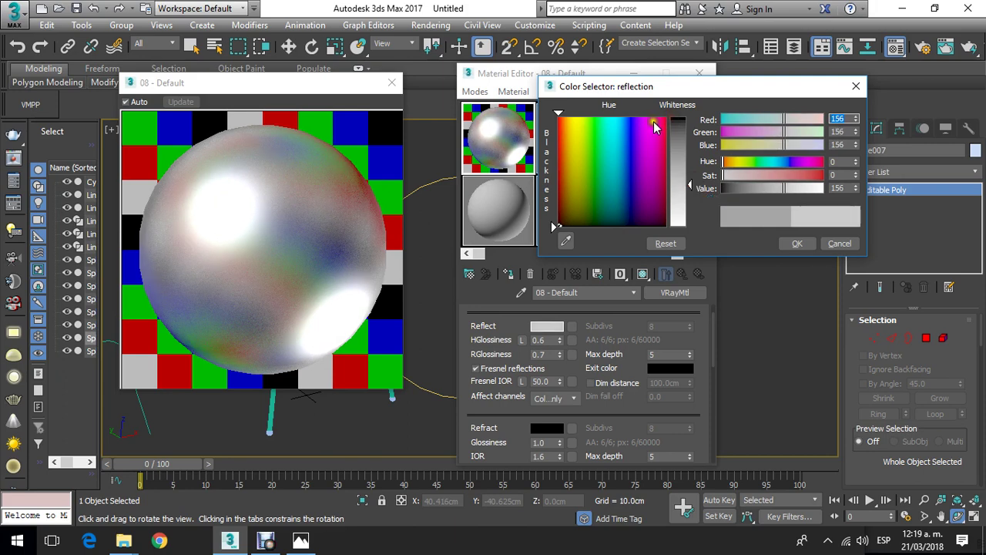
left_click(797, 243)
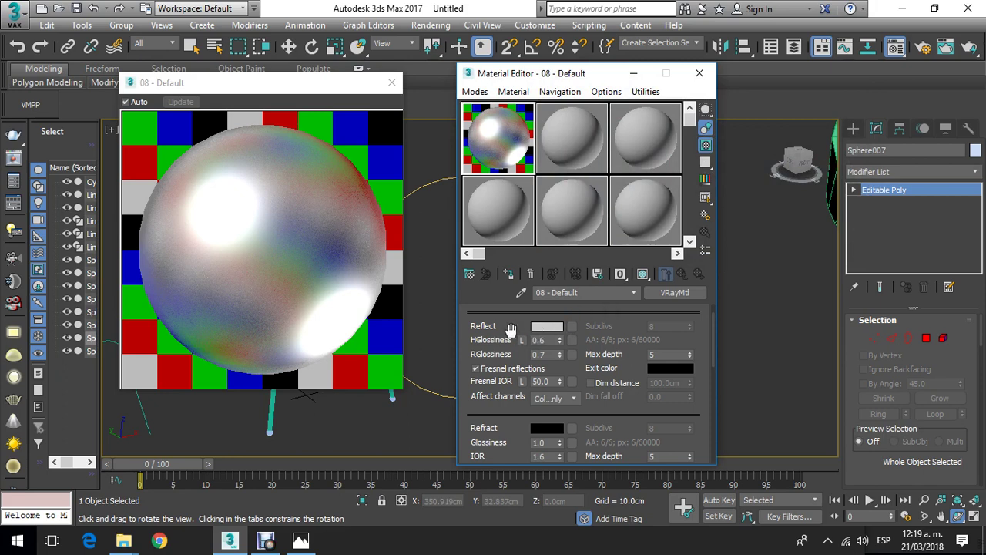
Step: Darken the diffuse colour of the first VRayMtl to a neutral grey with value 32
scroll(518, 332, "up", 1)
left_click(550, 329)
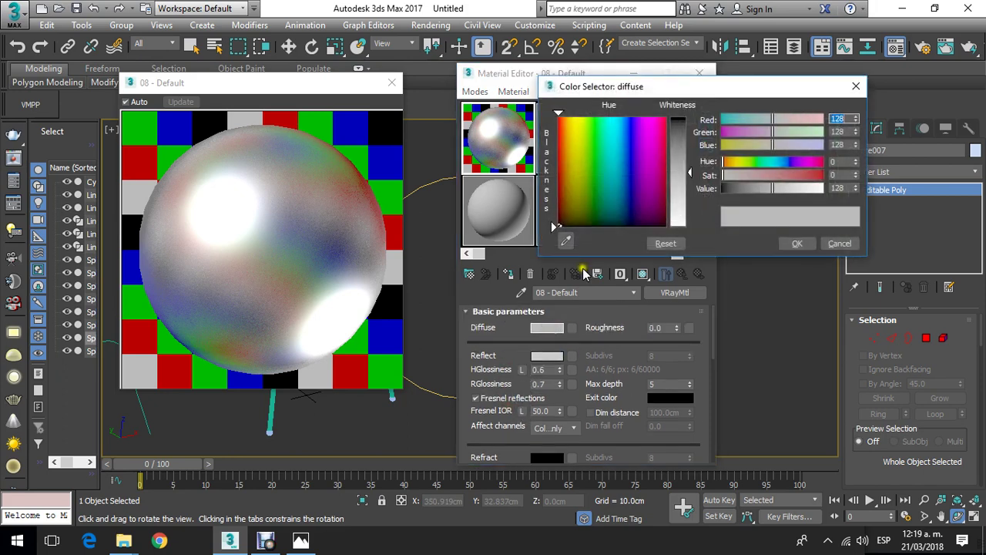
left_click_drag(679, 139, 685, 124)
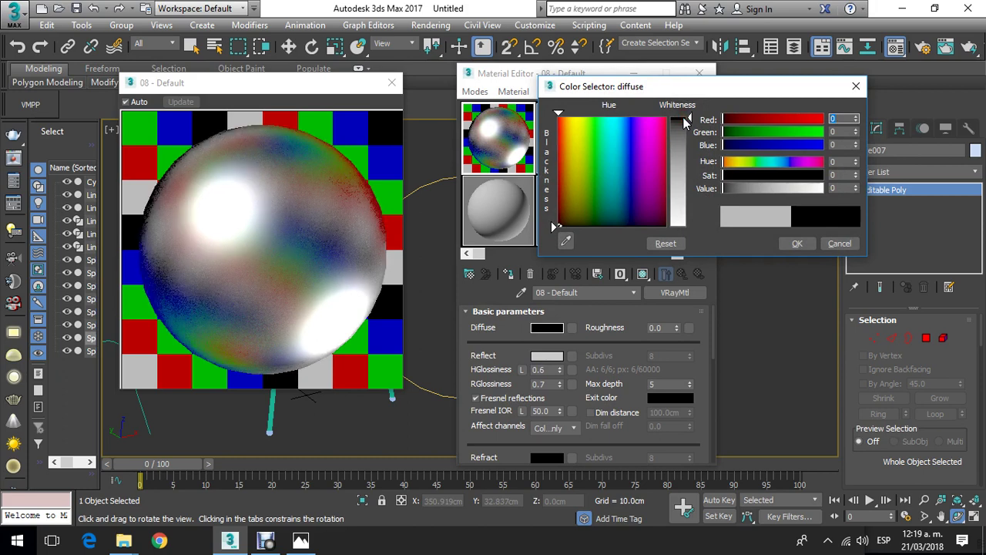
left_click(685, 131)
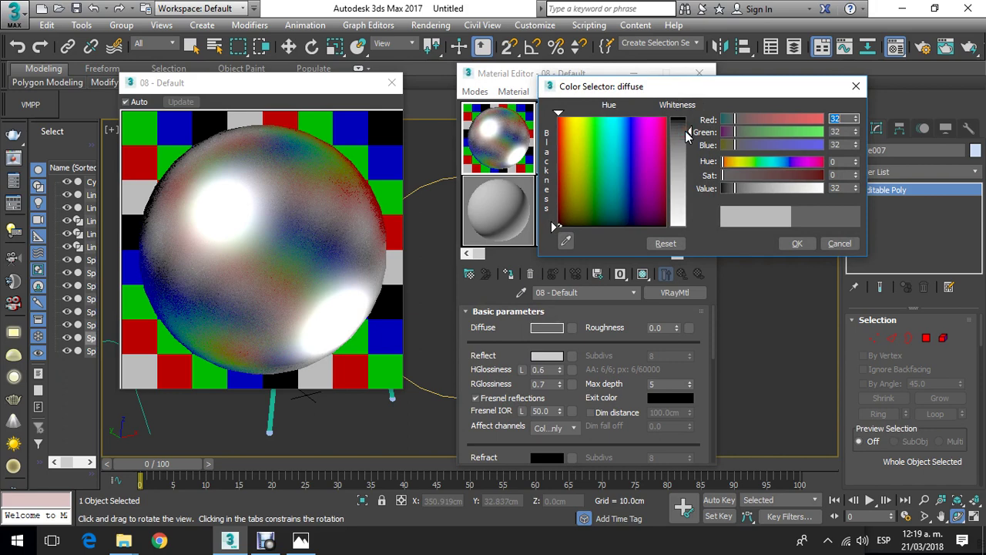
left_click(794, 243)
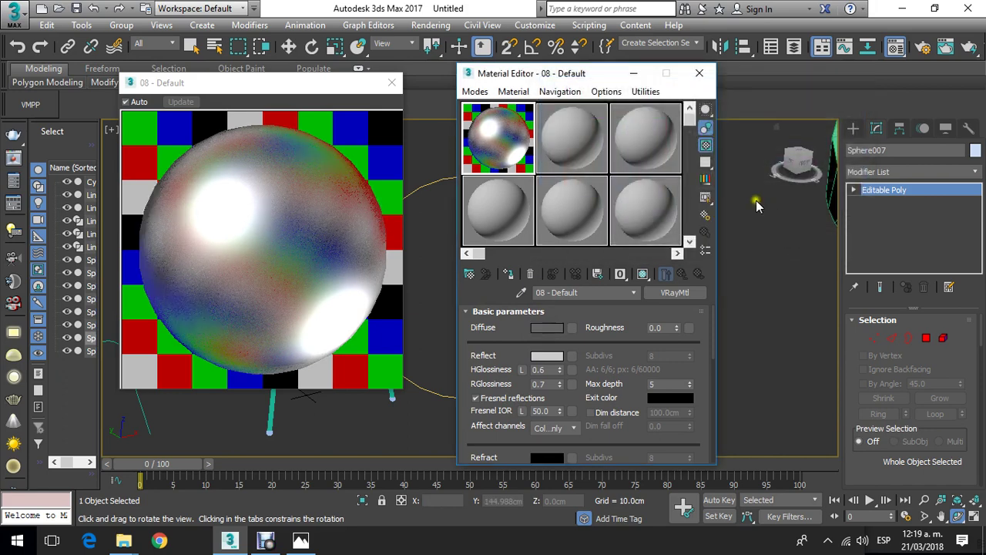
Step: Close the enlarged material preview and select the chair's tubular legs together with their foot caps
left_click(392, 81)
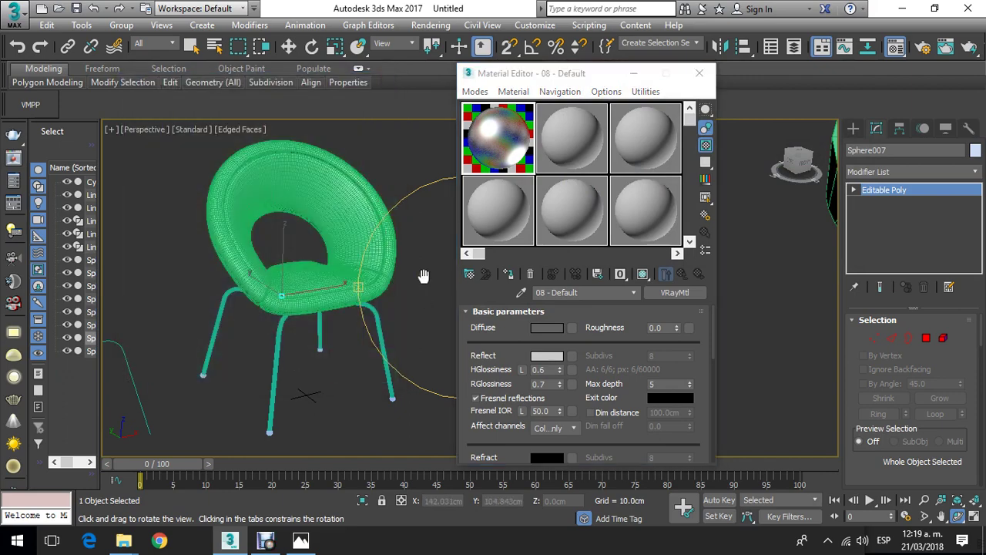
left_click_drag(425, 275, 330, 194)
left_click(289, 46)
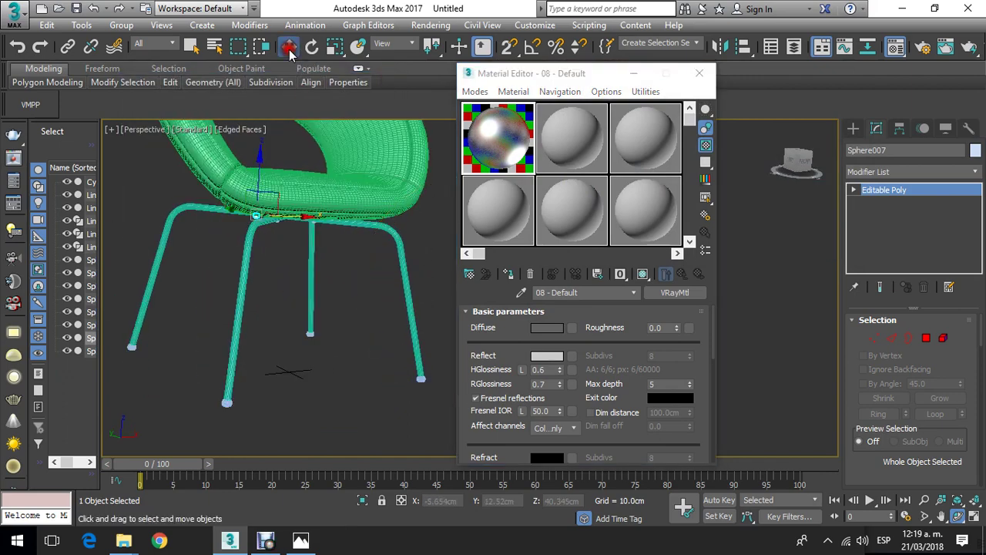
middle_click_drag(316, 262, 319, 223)
left_click(306, 349)
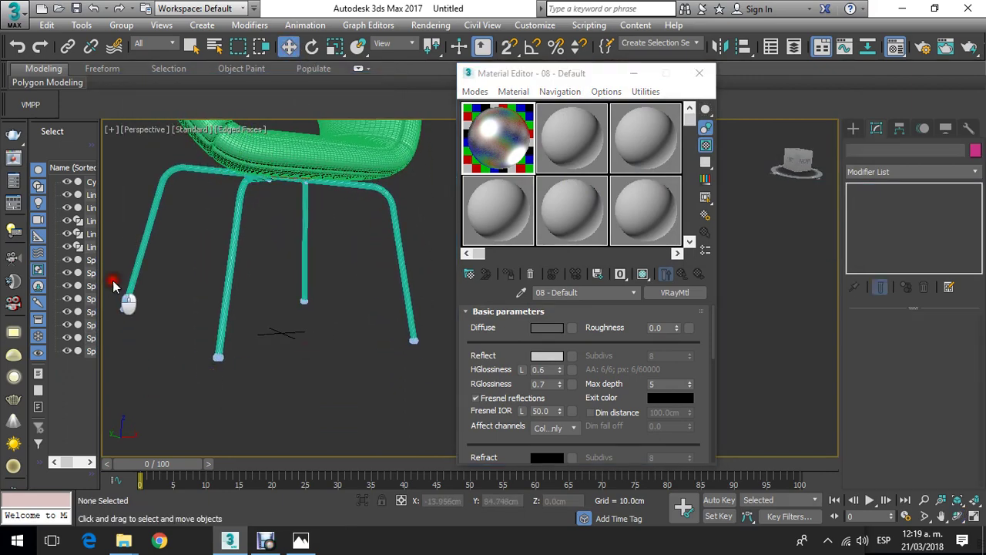
left_click_drag(113, 280, 428, 398)
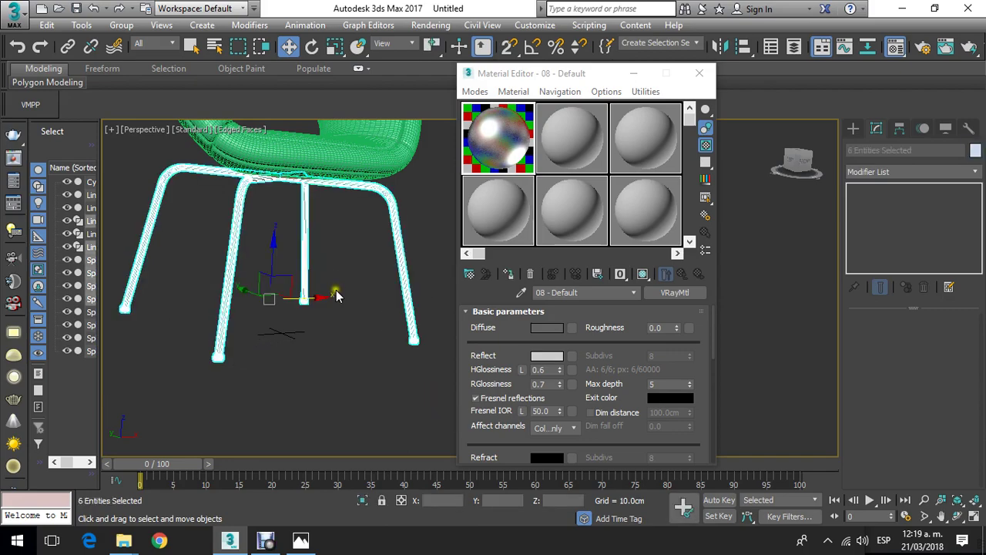
Step: In the Front view, add the small sphere bolts and the round plate under the seat to the leg selection
scroll(336, 295, "up", 4)
key("t")
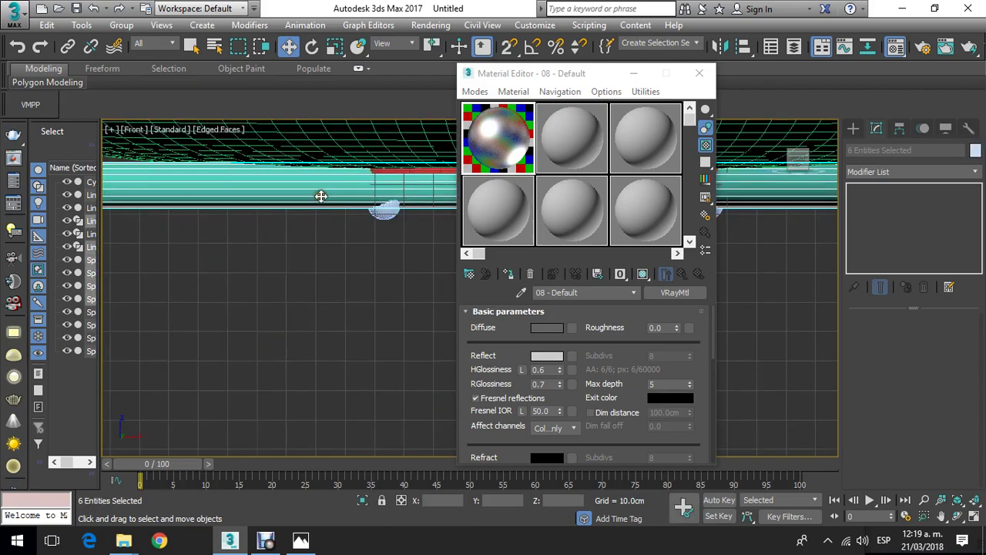
key("f")
scroll(385, 222, "up", 1)
scroll(385, 222, "up", 1)
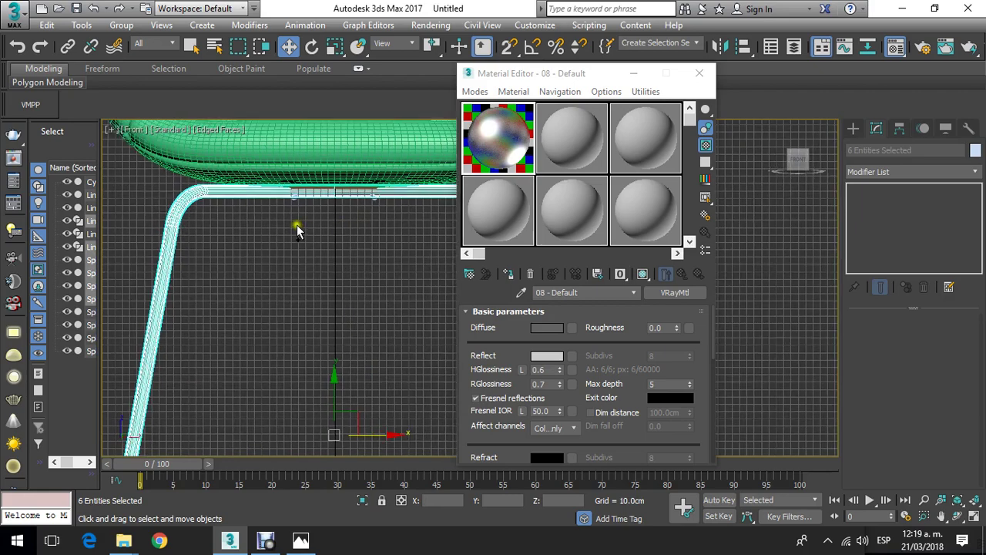
left_click(370, 227, "ctrl")
scroll(350, 183, "up", 3)
scroll(350, 184, "up", 2)
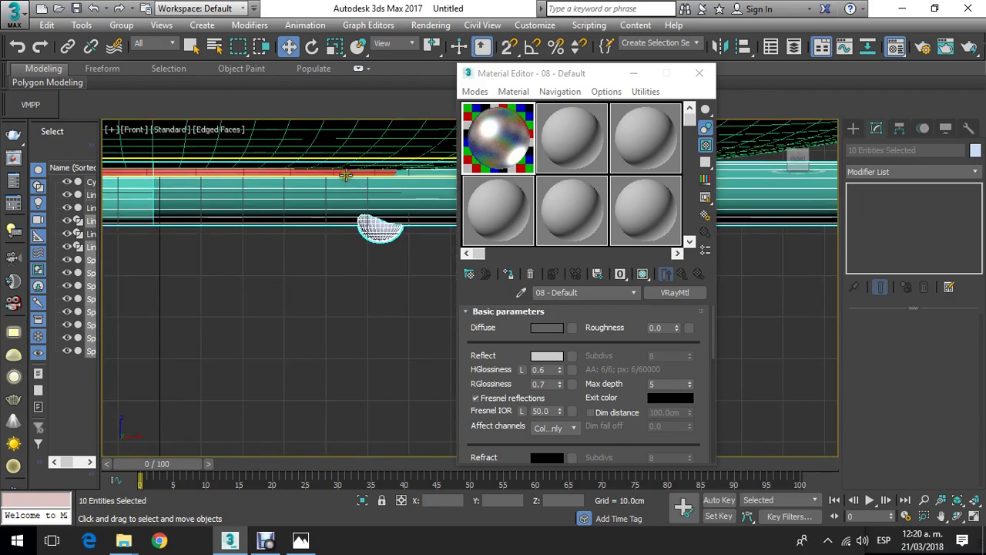
left_click(347, 171, "ctrl")
Step: Assign the first VRayMtl to the selected legs, foot caps, bolts and plate
left_click(515, 147)
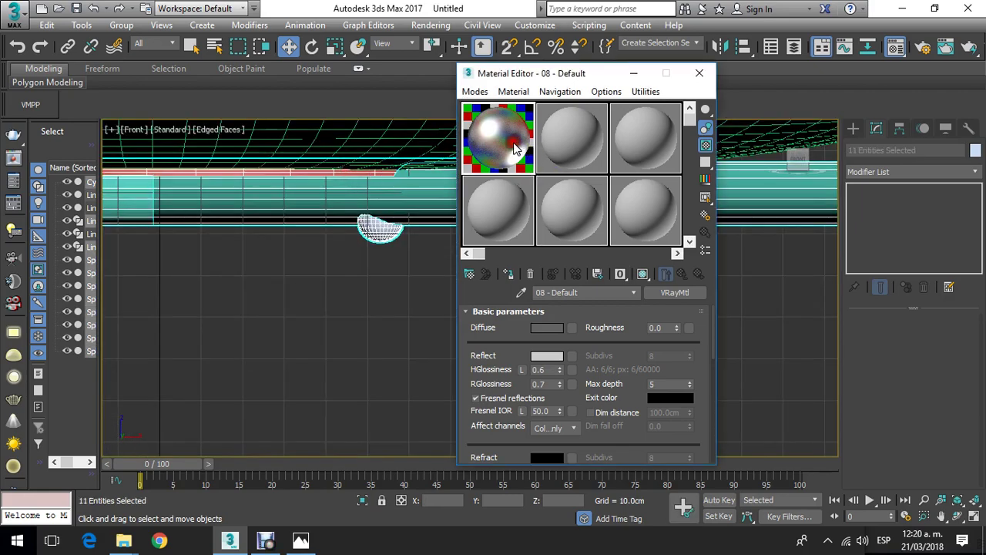
left_click(508, 273)
middle_click_drag(333, 214, 289, 200)
scroll(289, 200, "down", 6)
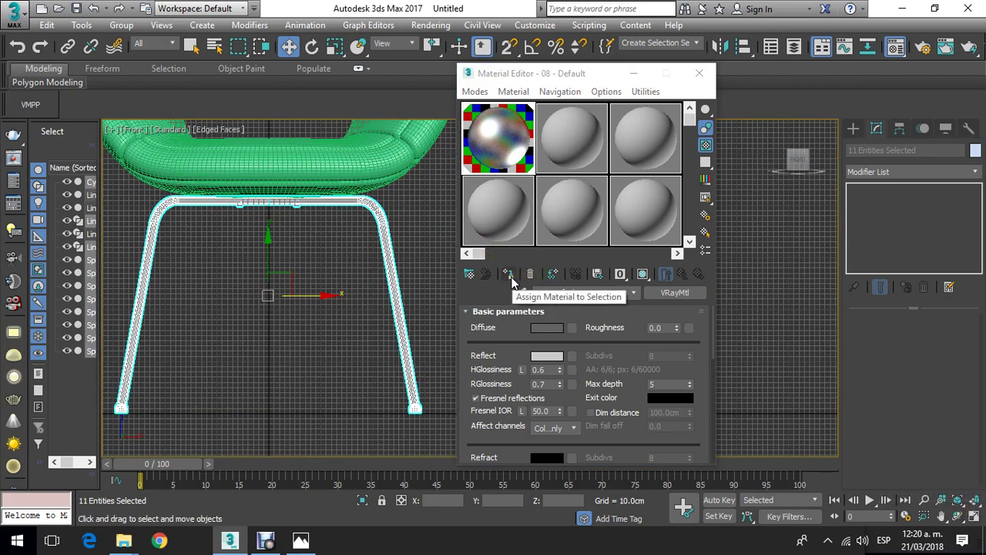
Step: Turn on viewport display of the first VRayMtl and return to the Perspective view with nothing selected
left_click(956, 515)
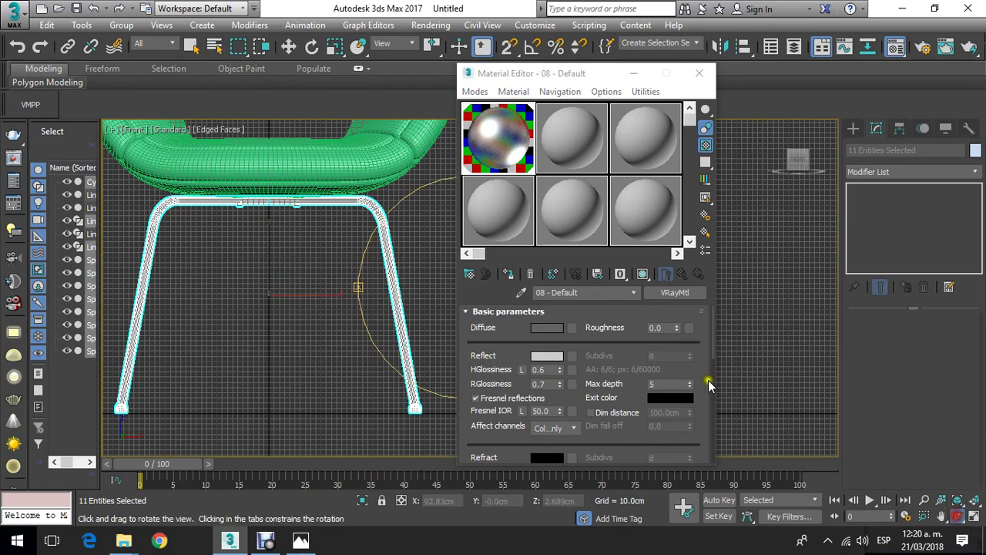
left_click_drag(414, 262, 391, 286)
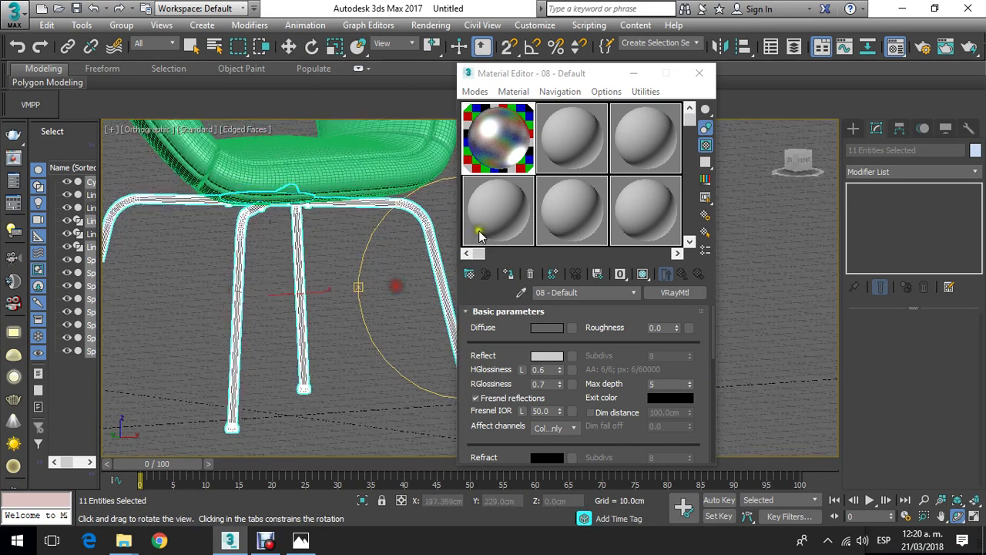
left_click(644, 275)
mouse_move(416, 247)
left_mouse_down()
mouse_move(406, 264)
mouse_move(392, 194)
mouse_move(390, 250)
mouse_move(347, 172)
left_mouse_up()
key("p")
left_click(288, 46)
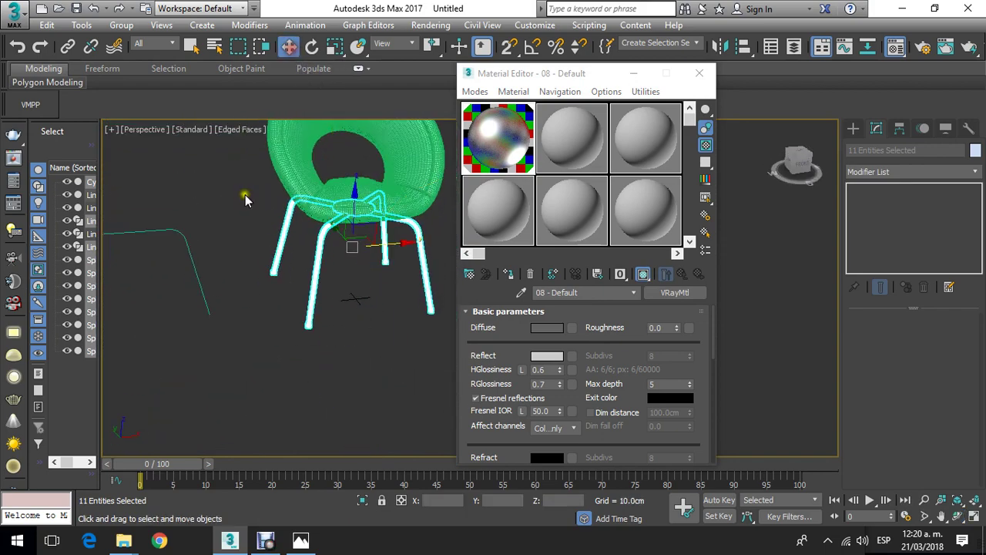
left_click(247, 196)
middle_click_drag(293, 216, 515, 173, "alt")
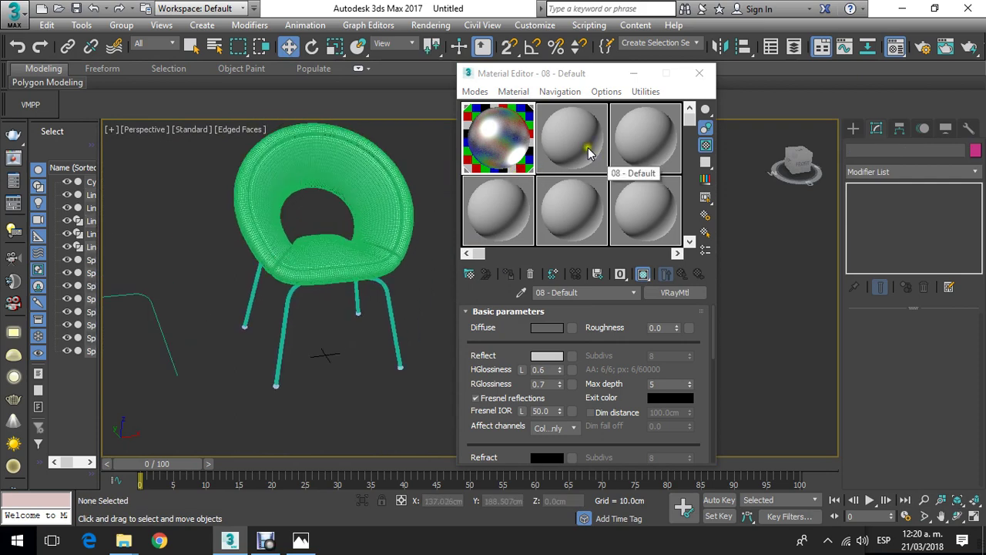
Step: Choose the second material sample and enable the Diffuse Color map of its Standard material
mouse_move(604, 86)
left_mouse_down()
mouse_move(601, 78)
mouse_move(598, 103)
mouse_move(610, 101)
left_mouse_up()
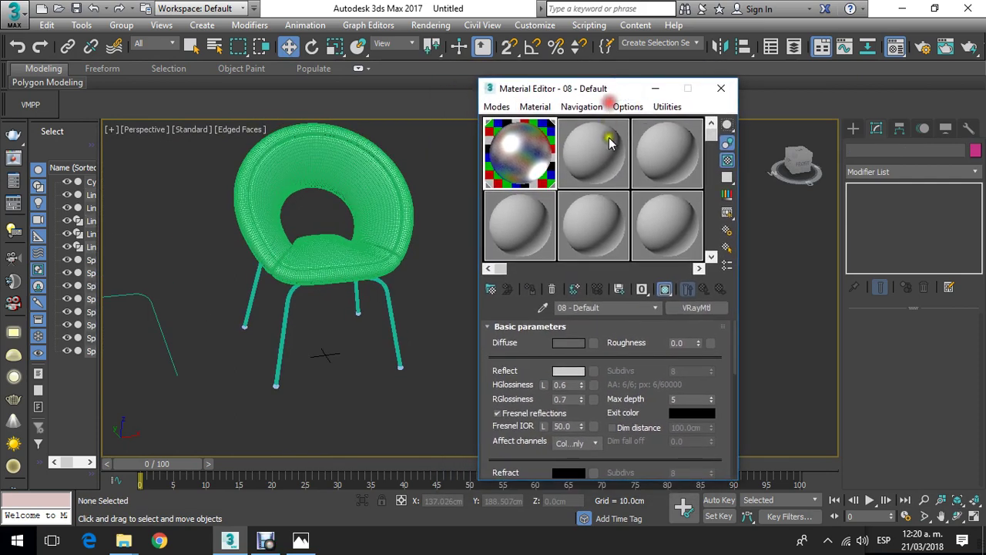
left_click(612, 137)
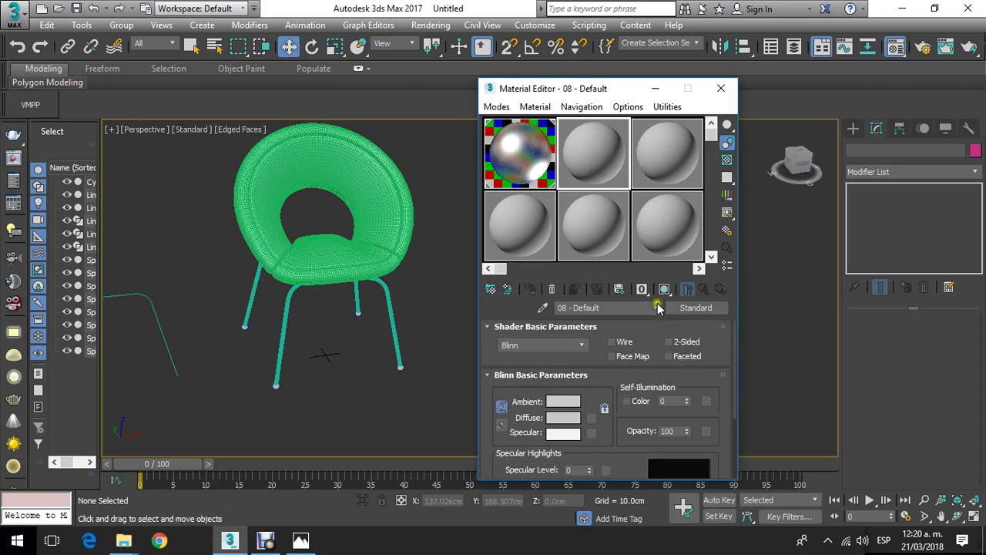
scroll(636, 443, "down", 3)
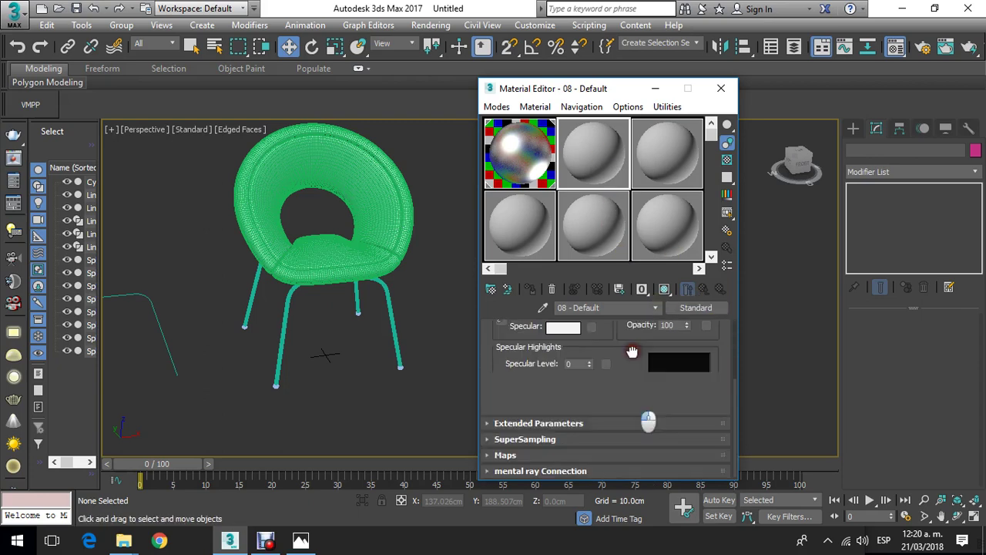
left_click(530, 457)
scroll(558, 367, "up", 4)
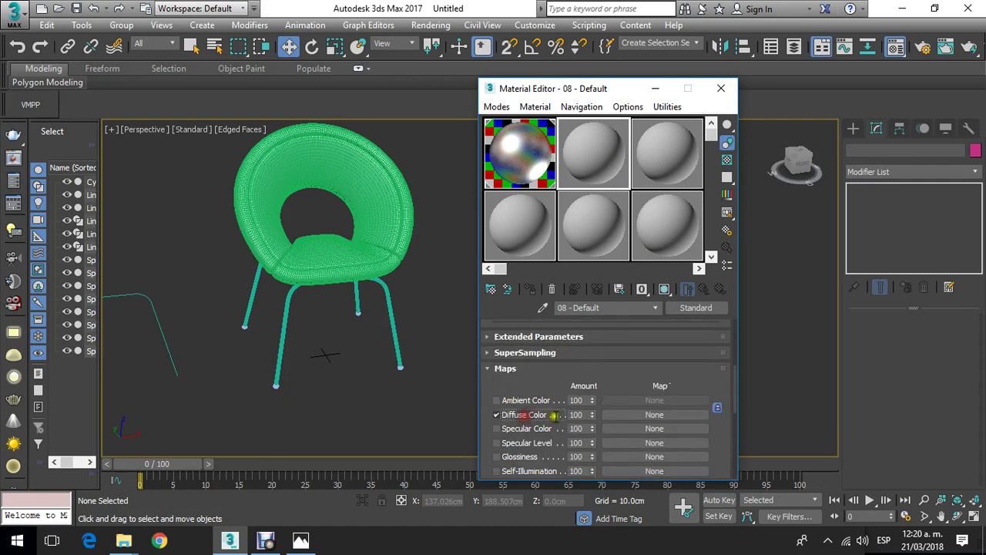
Step: Load the image 11_1_5_d from the Silla Ring folder in Documentos as the second material's Diffuse Color bitmap
left_click(632, 416)
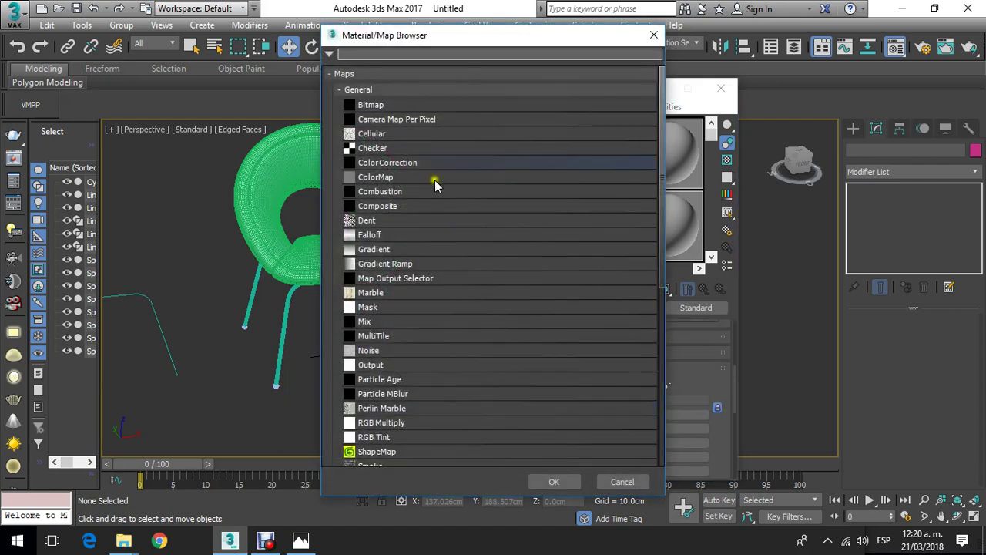
double_click(385, 104)
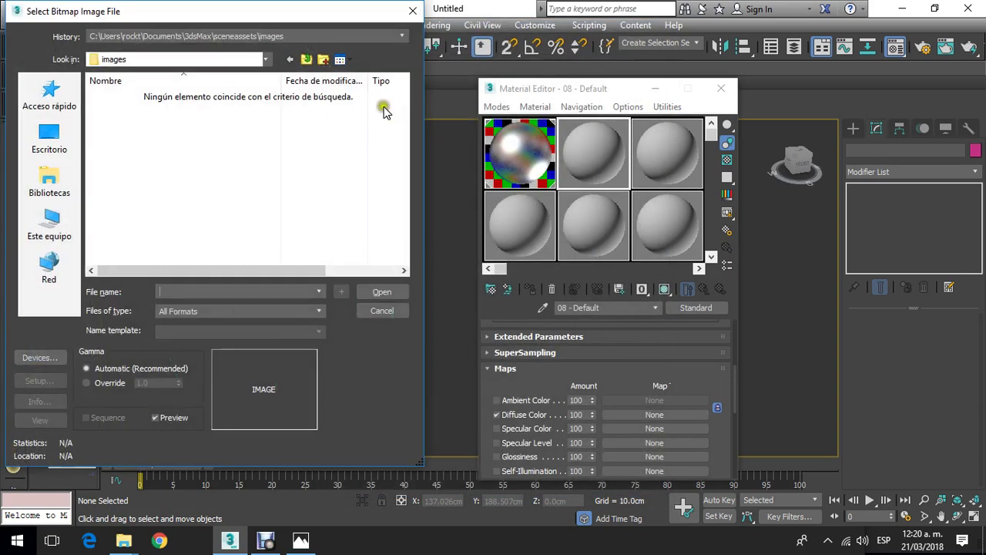
left_click(263, 61)
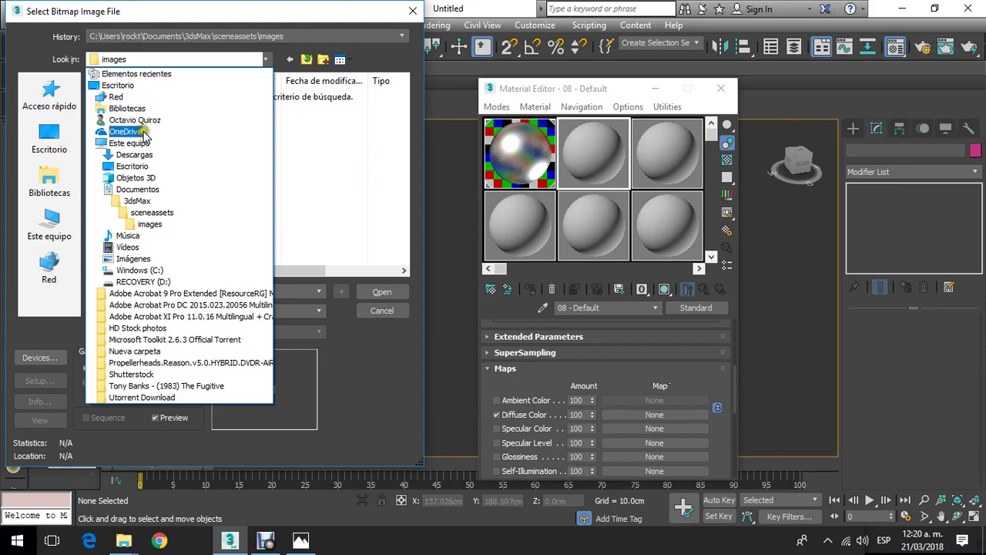
left_click(155, 189)
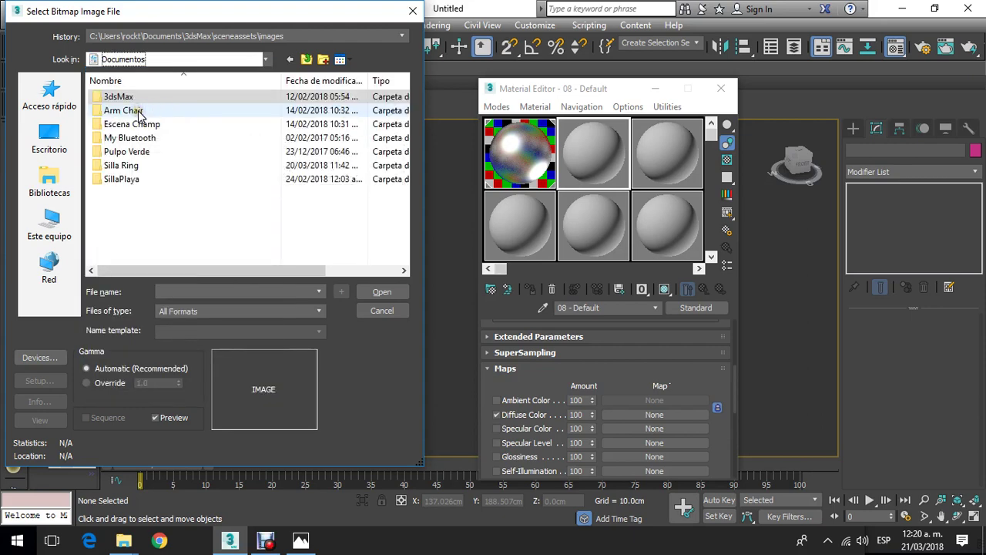
double_click(131, 163)
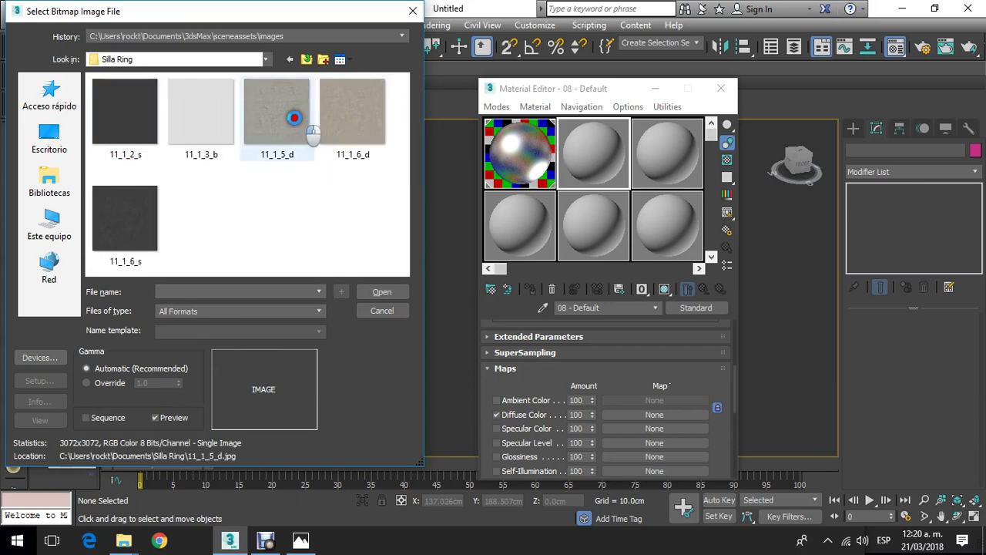
left_click(293, 117)
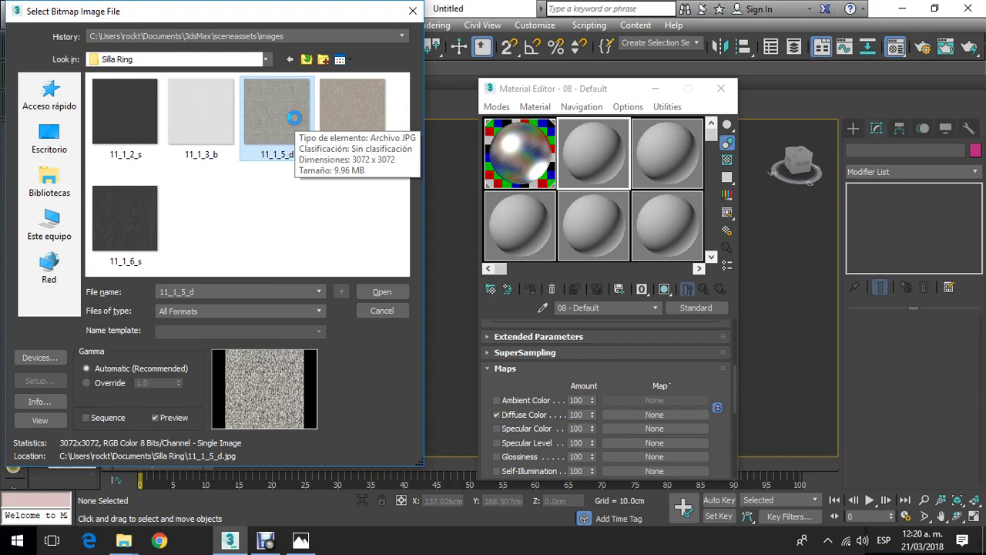
double_click(293, 117)
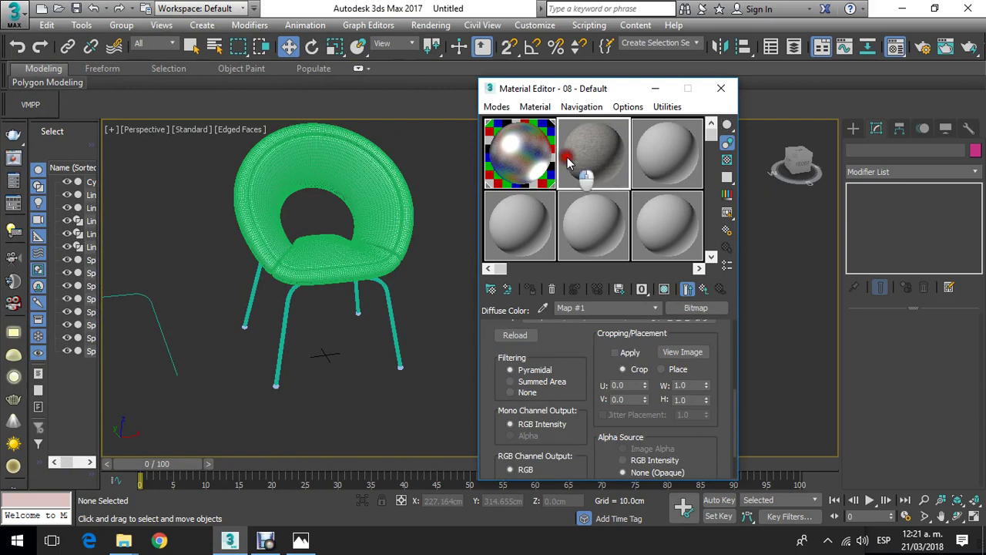
Step: Open the enlarged preview of the second sample and show it against the coloured checker background
double_click(568, 162)
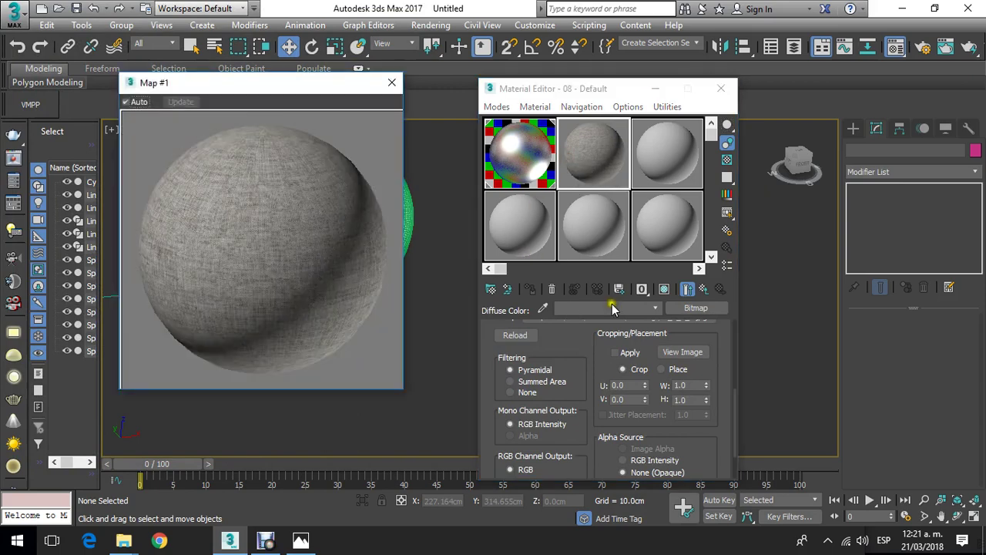
left_click(726, 159)
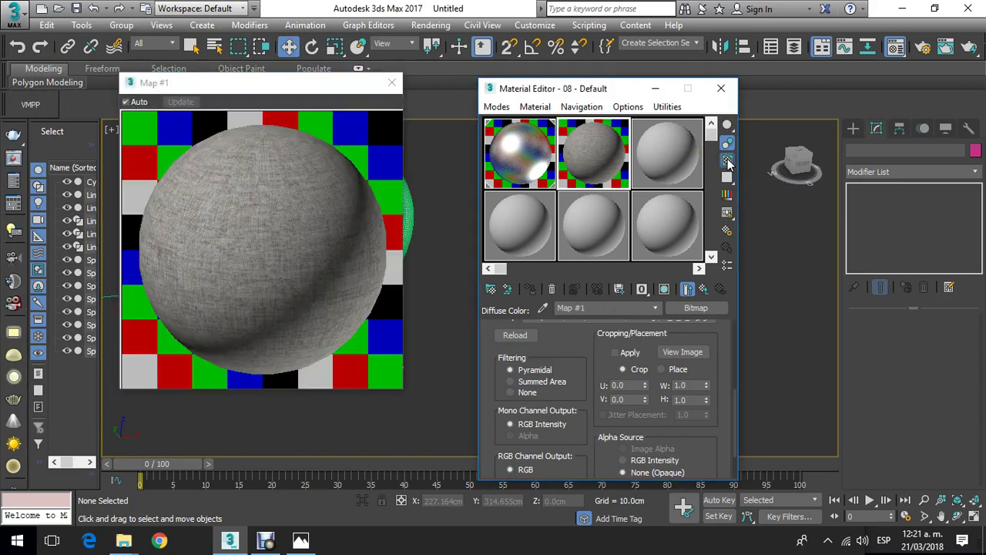
Step: Return from the bitmap to the parent Standard material and enable its Bump map
left_click(656, 308)
left_click(613, 319)
scroll(563, 386, "down", 5)
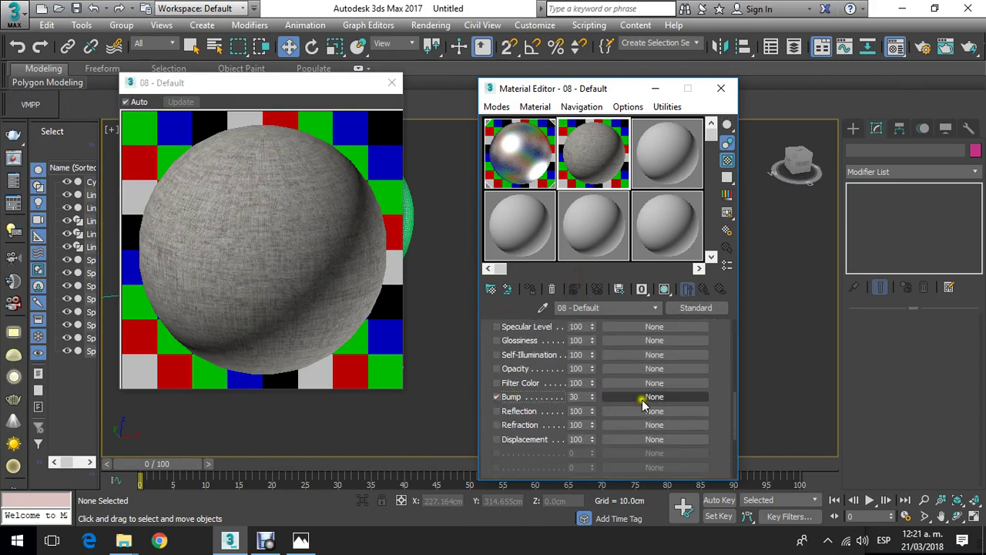
Step: Load the image 11_1_2_s from the Silla Ring folder as the bitmap for the Bump map
left_click(642, 398)
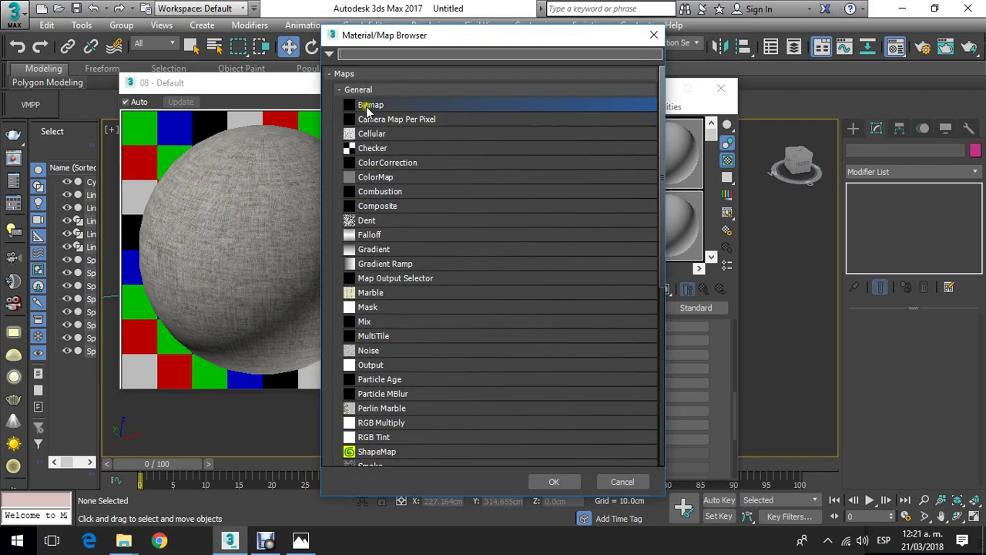
double_click(367, 111)
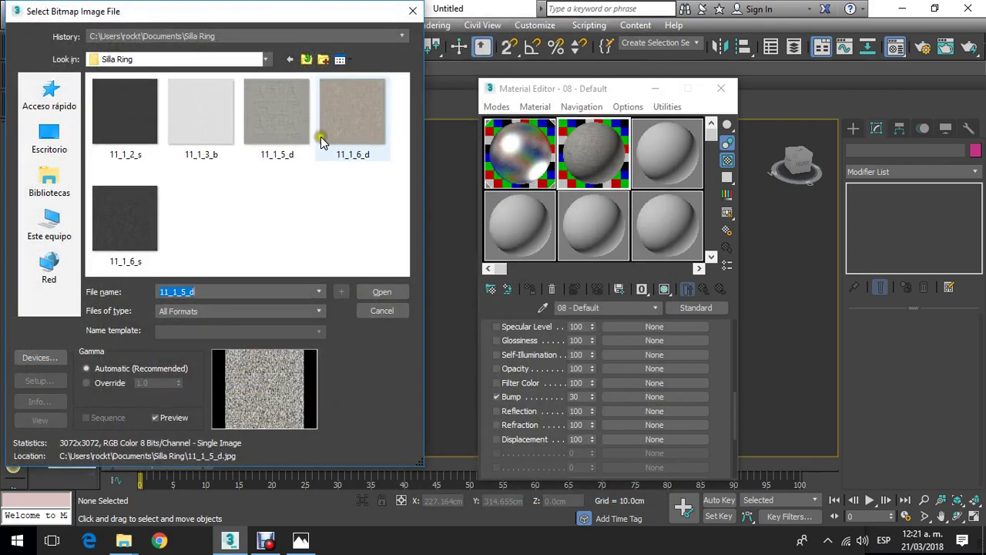
left_click(315, 189)
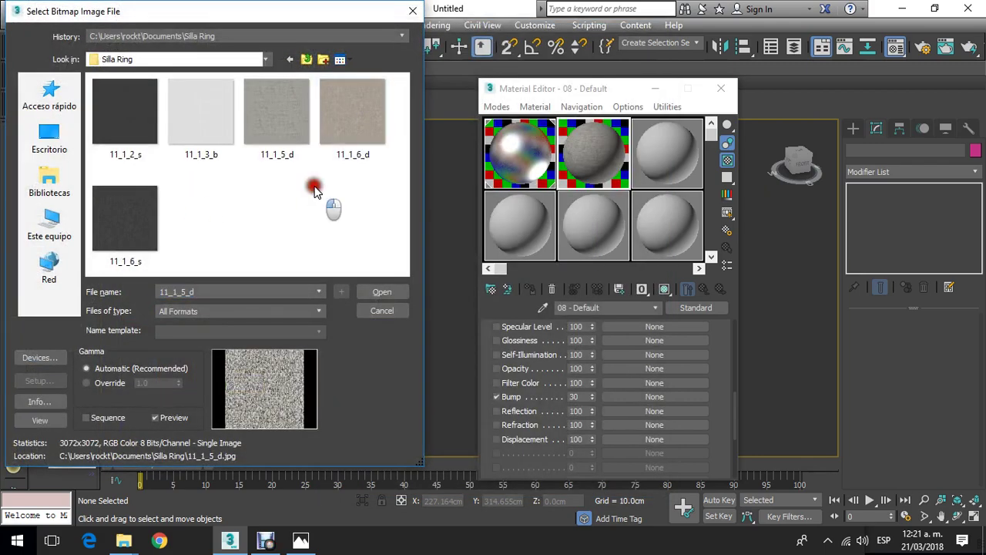
left_click(139, 123)
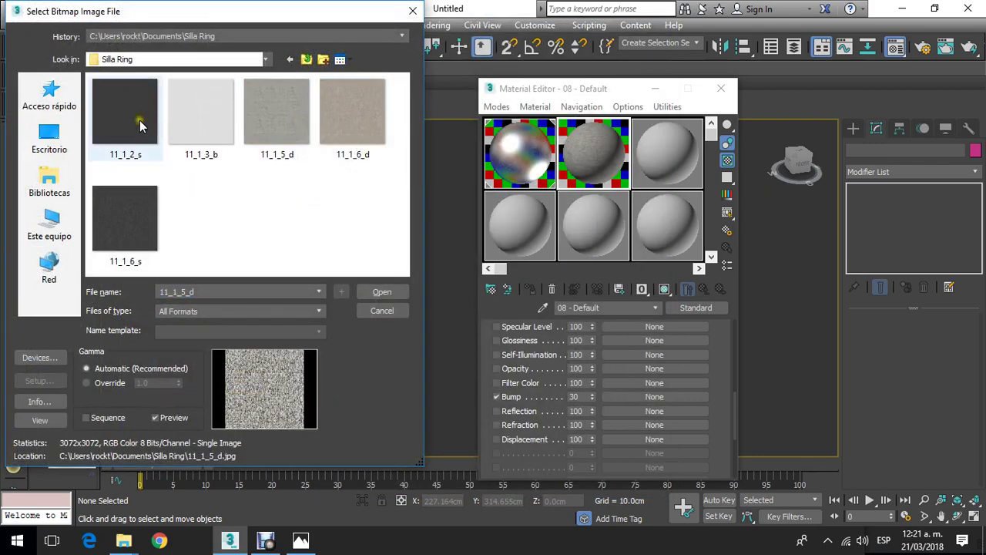
left_click(139, 119)
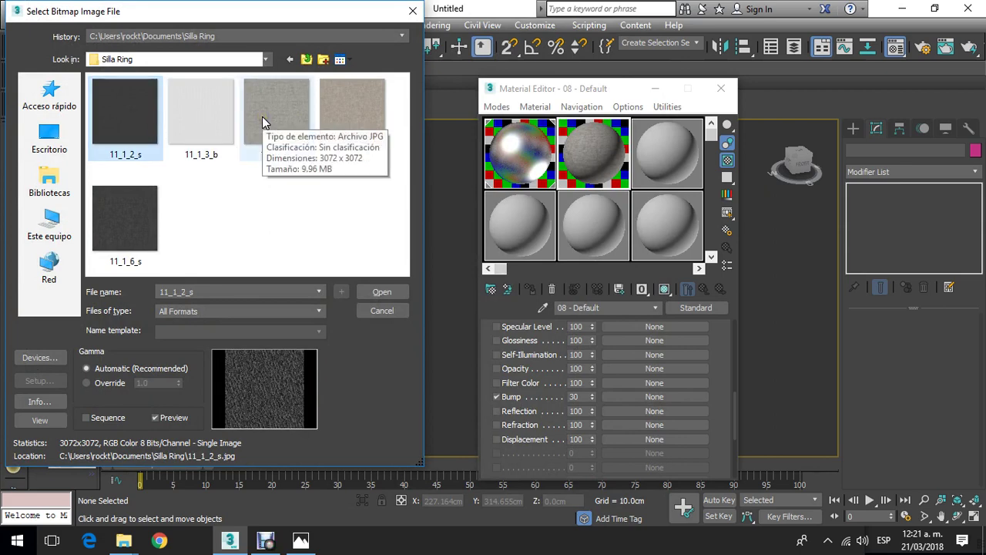
double_click(139, 122)
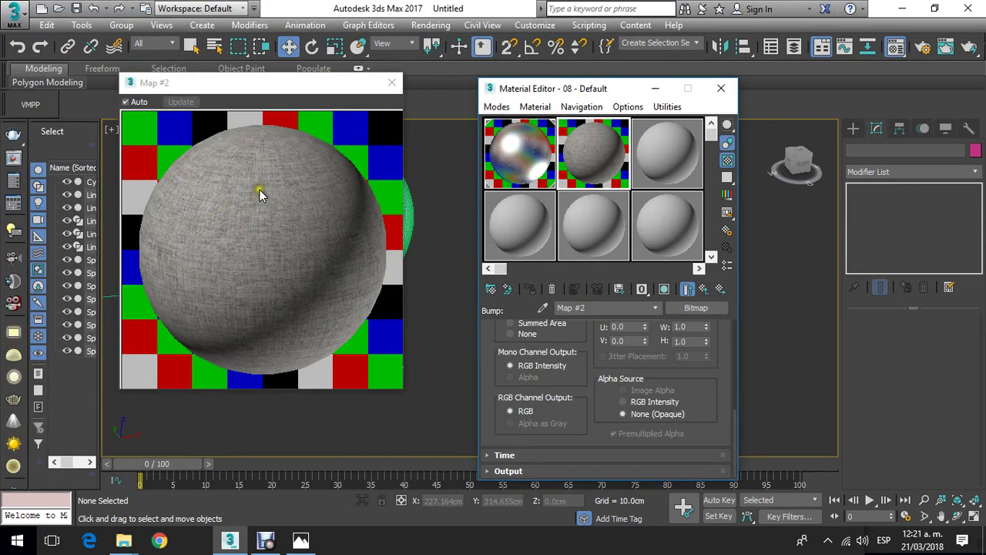
Step: Replace the Bump map's bitmap with the image 11_1_5_d and return to the parent Standard material
left_click(703, 306)
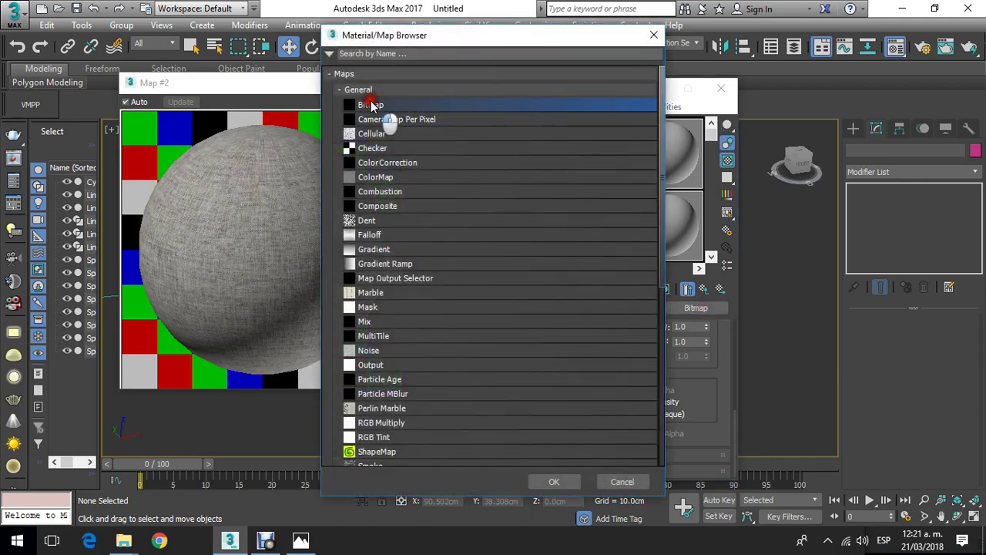
double_click(372, 104)
left_click(271, 127)
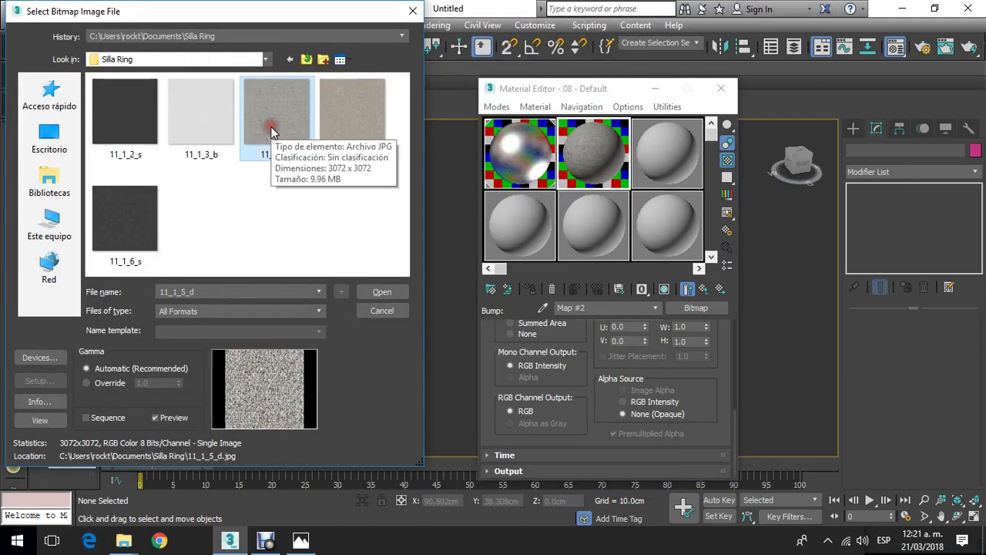
double_click(276, 125)
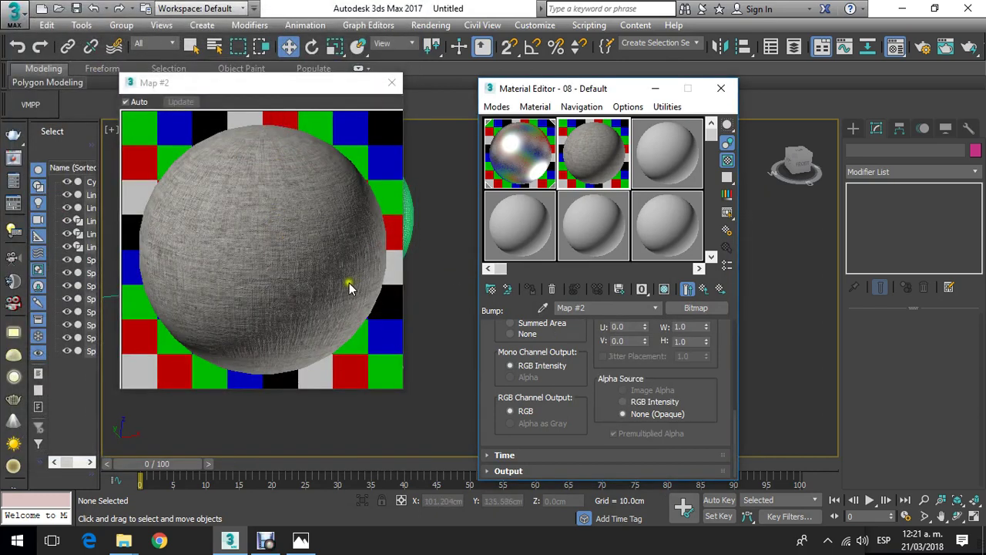
left_click(659, 309)
left_click(633, 322)
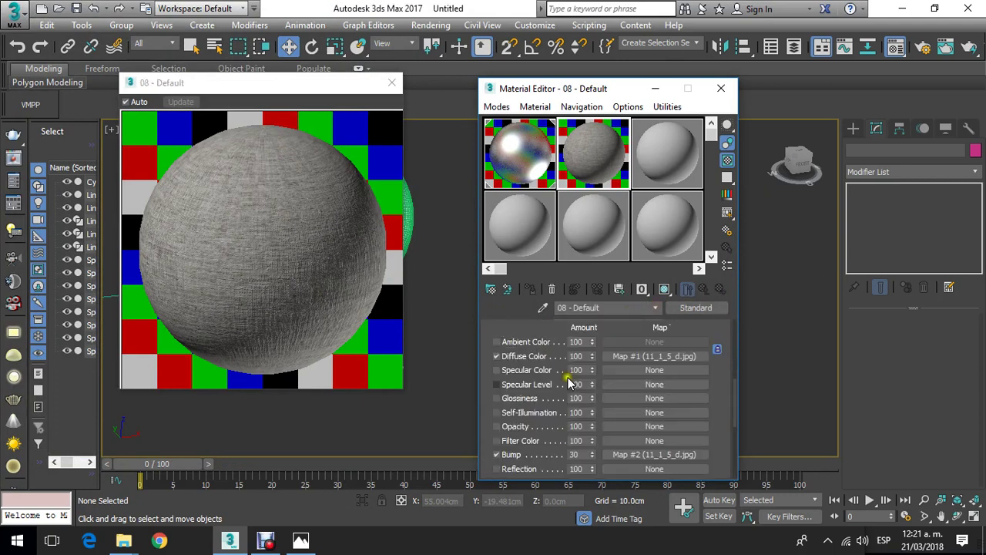
Step: Try Bump amounts of 90, 60 and 0 to compare the fabric relief on the enlarged sample
double_click(575, 454)
type("90")
key("Return")
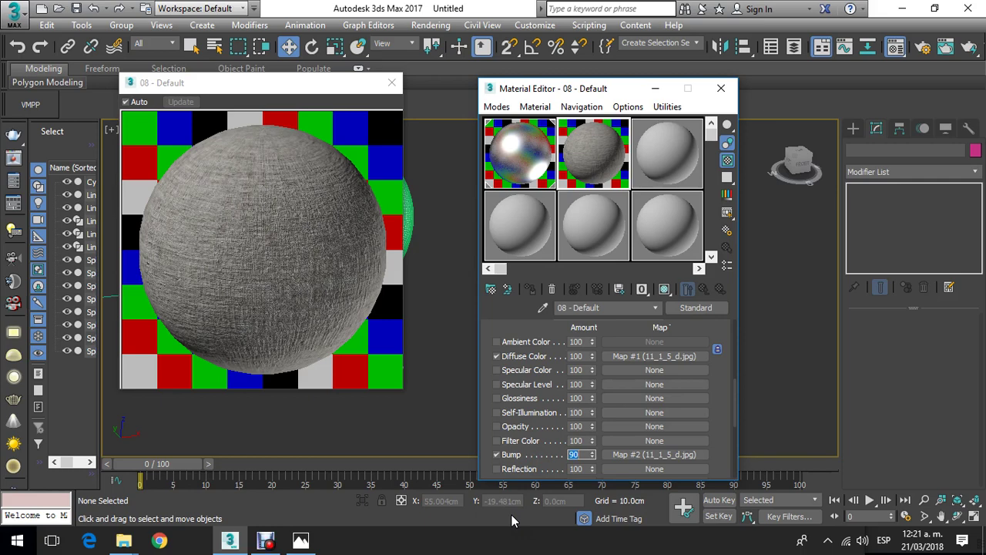
type("60")
key("Return")
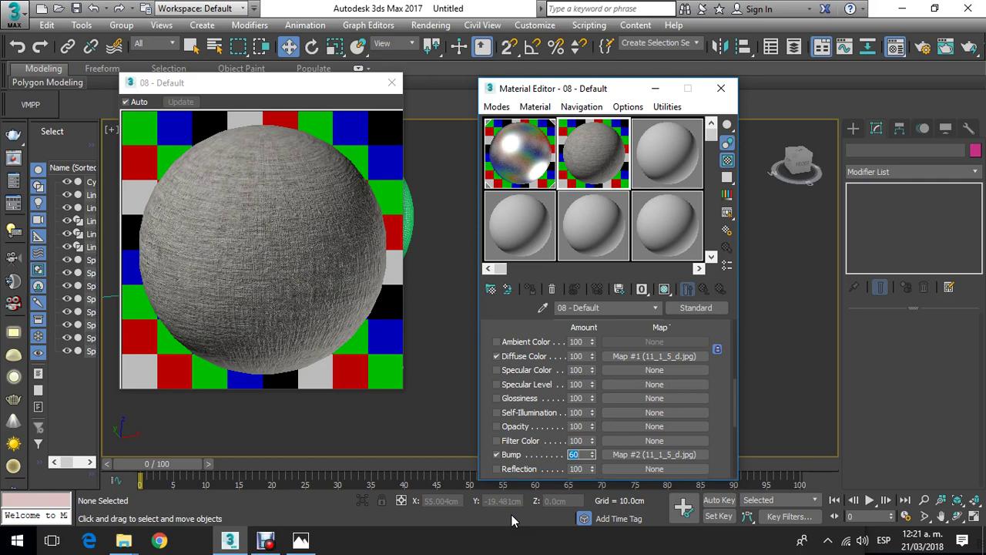
type("0")
key("Return")
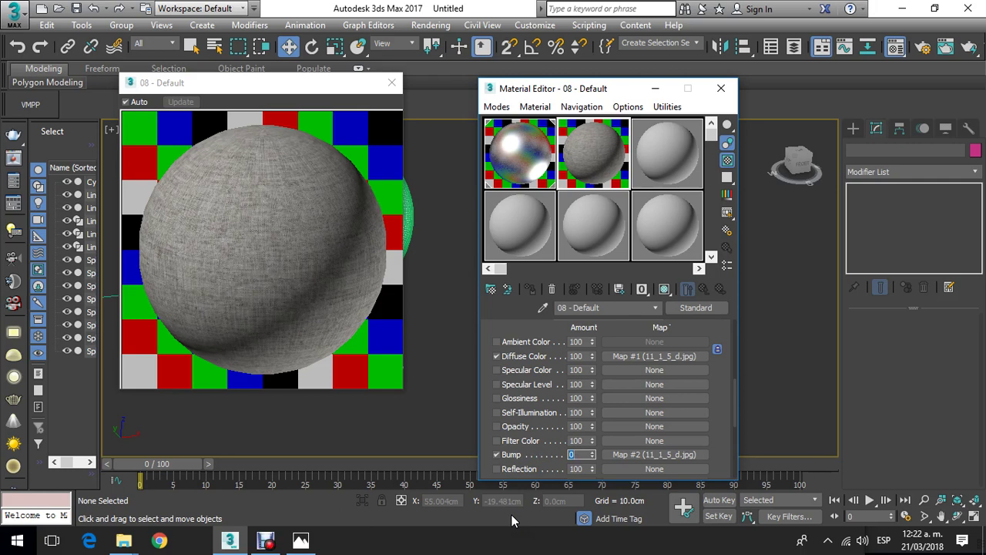
Step: Set the Bump amount to 80 and close the enlarged material preview
type("80")
key("Return")
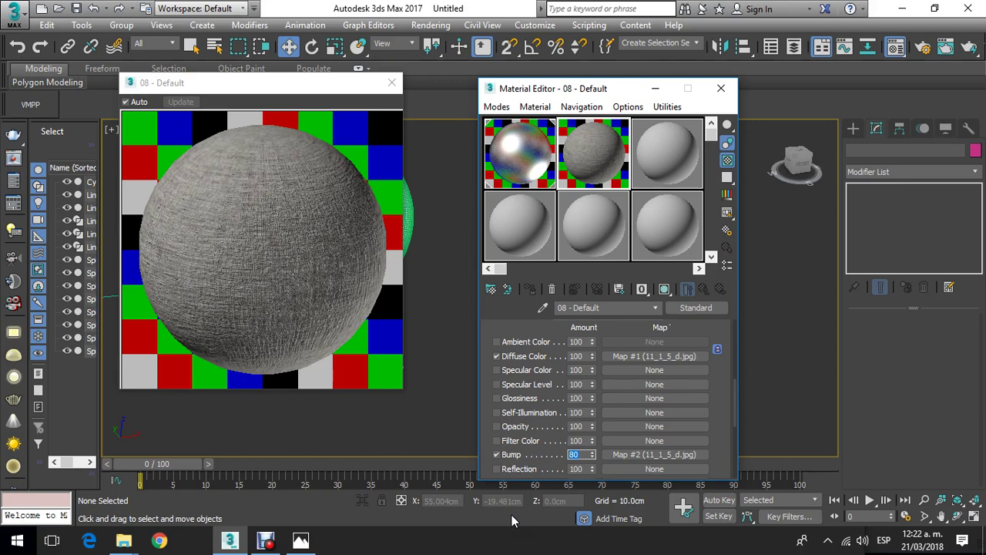
left_click(392, 82)
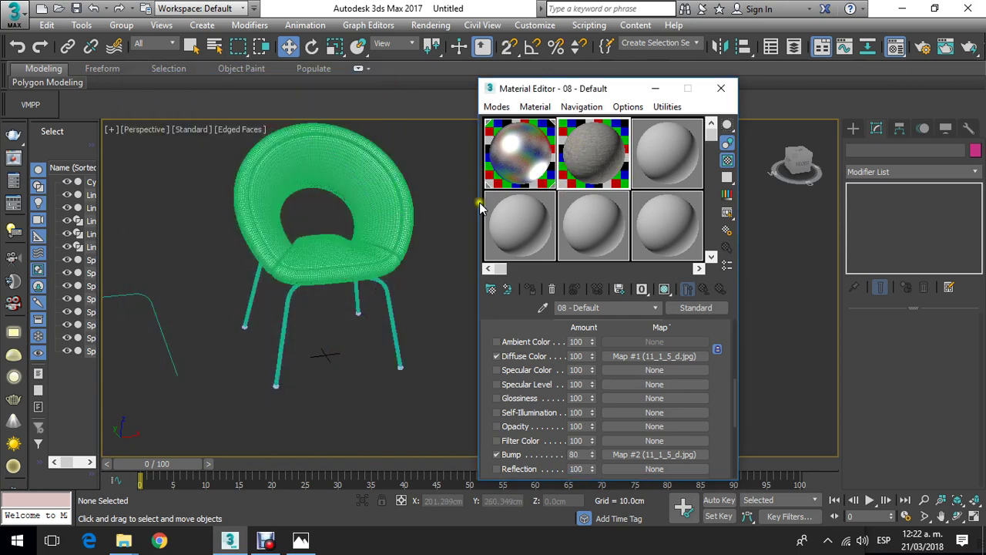
Step: Assign the fabric material to the chair's padded seat and back, renaming the material tela
left_click(398, 219)
scroll(390, 214, "up", 5)
middle_click_drag(391, 214, 472, 251)
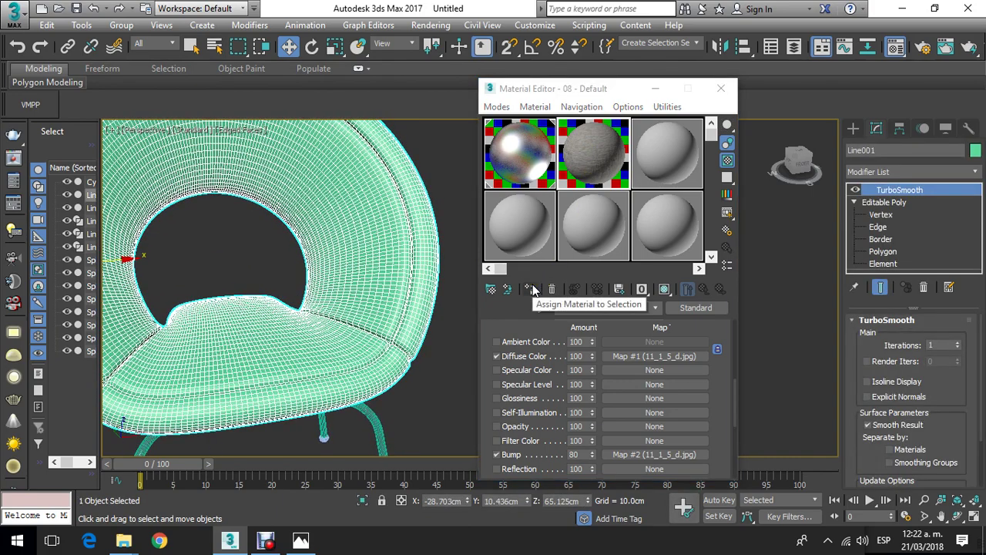
left_click(533, 289)
left_click(467, 261)
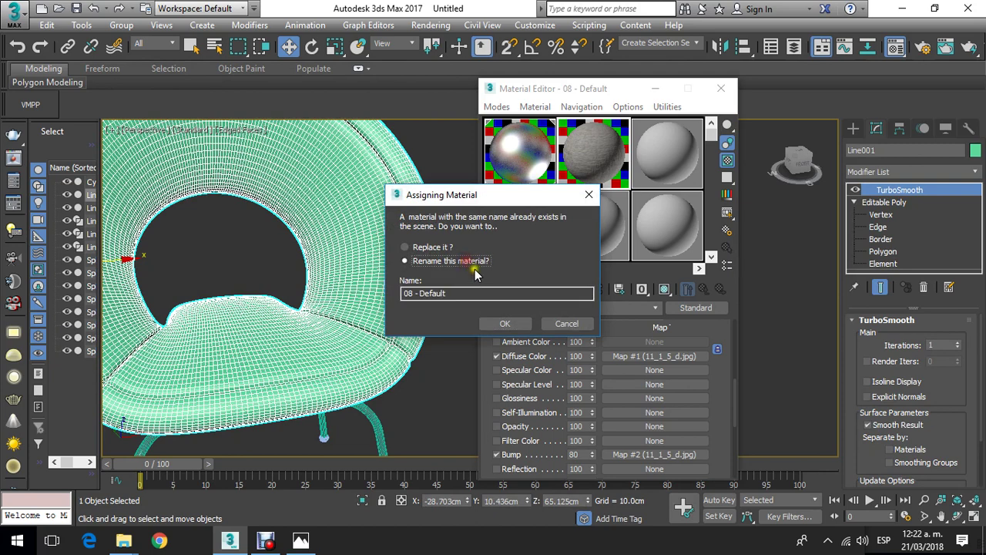
left_click_drag(476, 294, 365, 289)
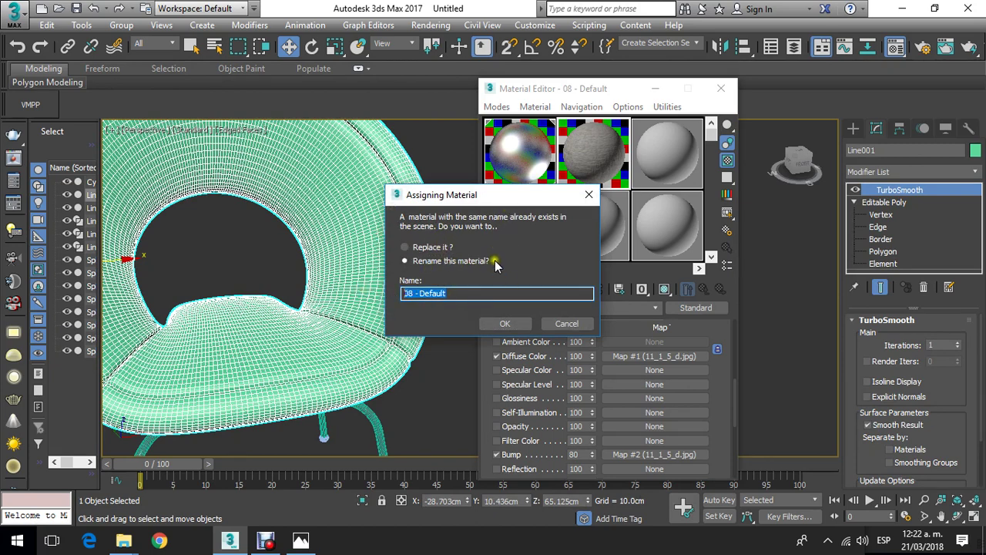
type("tela +")
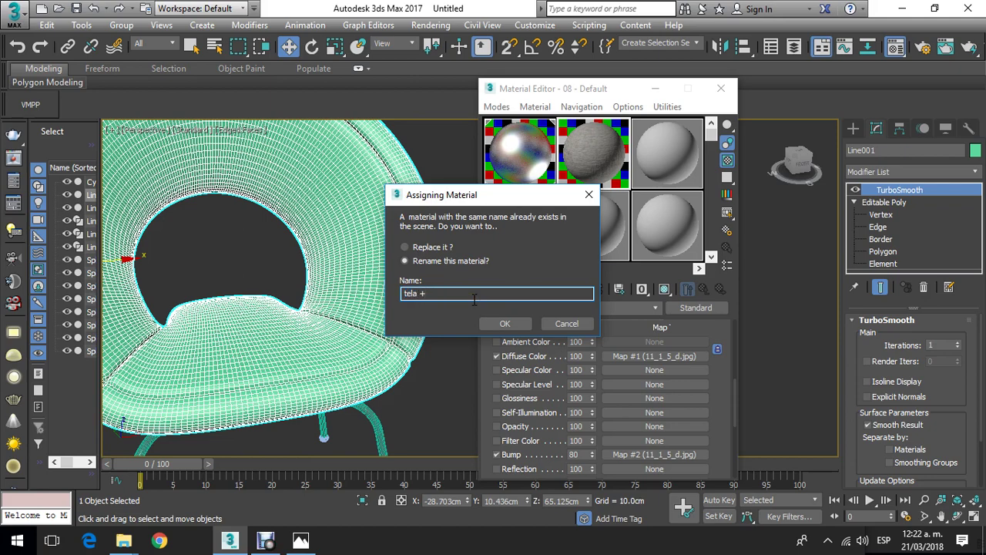
key("Return")
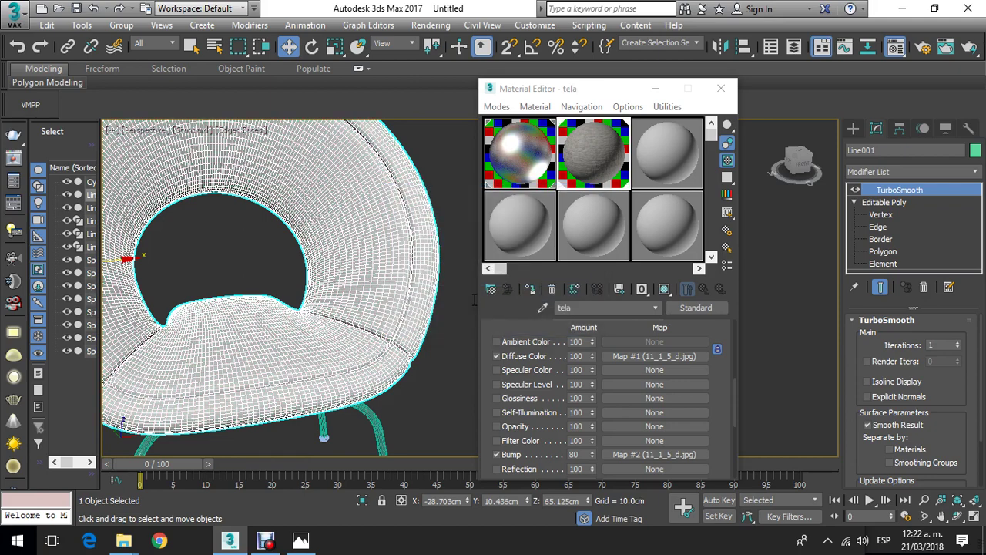
Step: Turn off Edged Faces in the Perspective viewport and reselect the chair's padded body
scroll(306, 288, "up", 2)
left_click(318, 306)
scroll(367, 223, "up", 5)
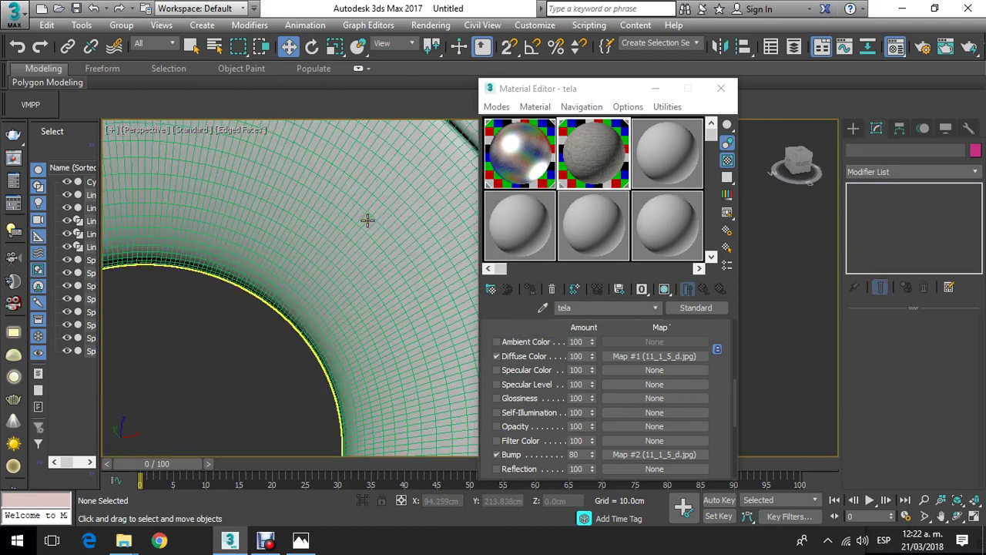
left_click(367, 223)
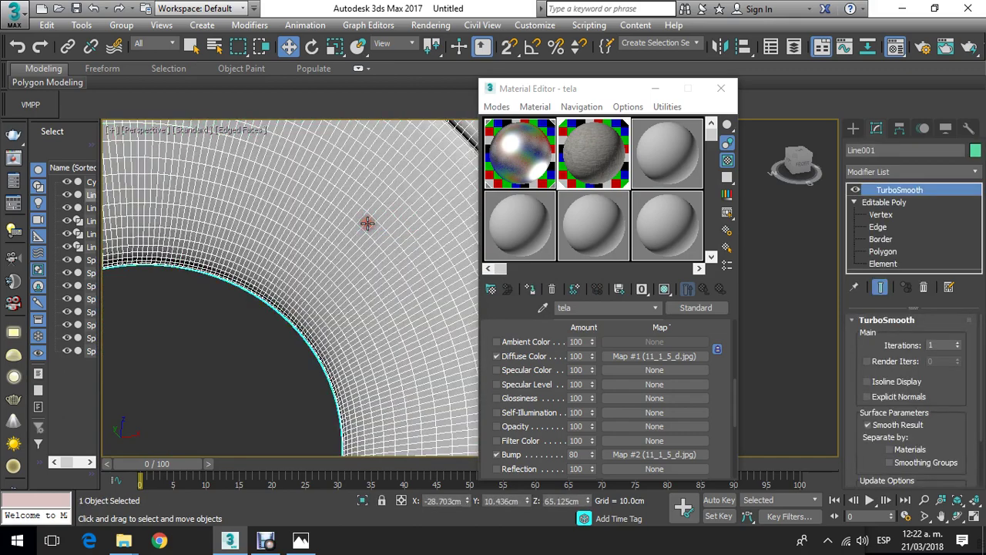
left_click(233, 131)
left_click(266, 275)
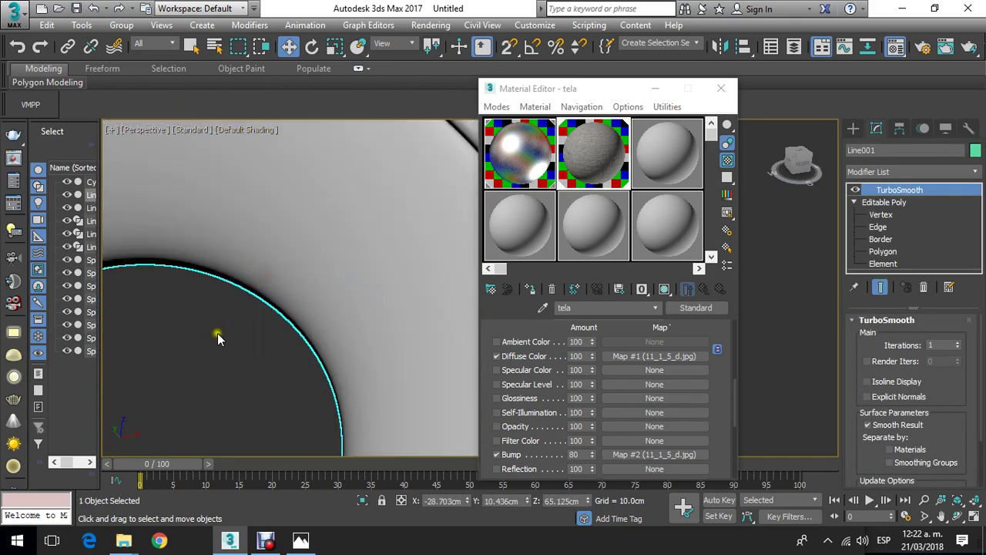
left_click(218, 312)
scroll(225, 289, "down", 3)
scroll(226, 289, "down", 3)
left_click(258, 289)
scroll(258, 289, "up", 6)
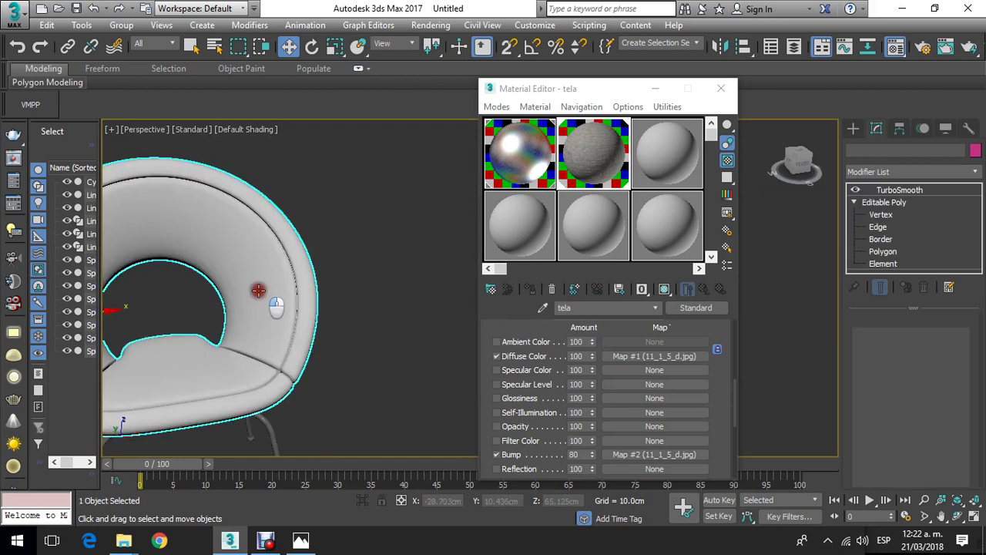
middle_click_drag(258, 290, 333, 302)
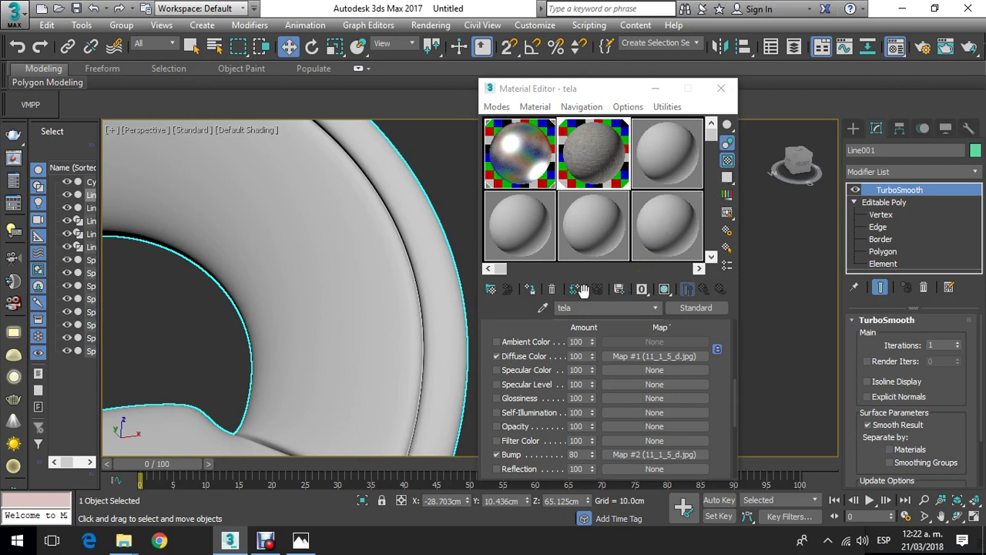
Step: Try displaying the tela material's shaded map on the chair in the viewport, and turn it off again
left_click(664, 290)
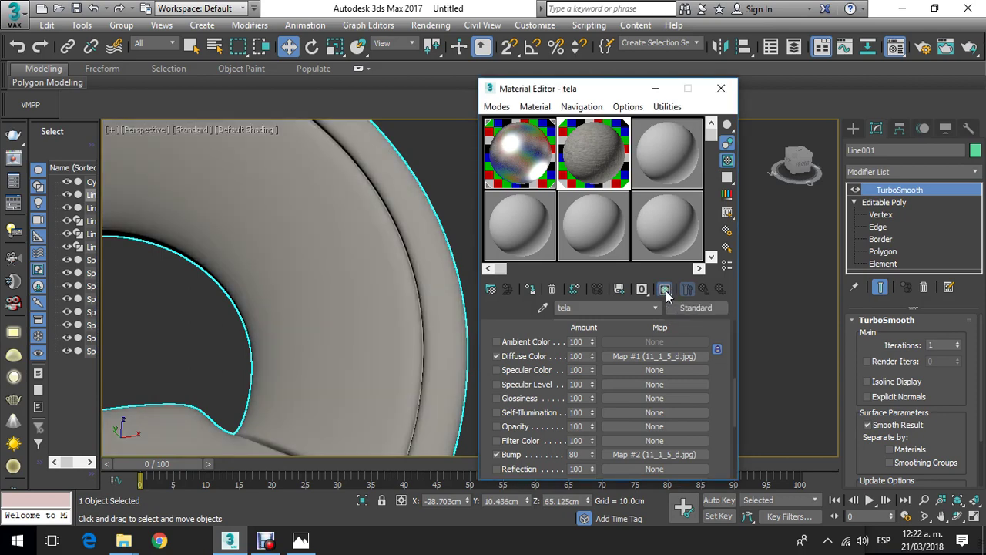
scroll(406, 241, "down", 5)
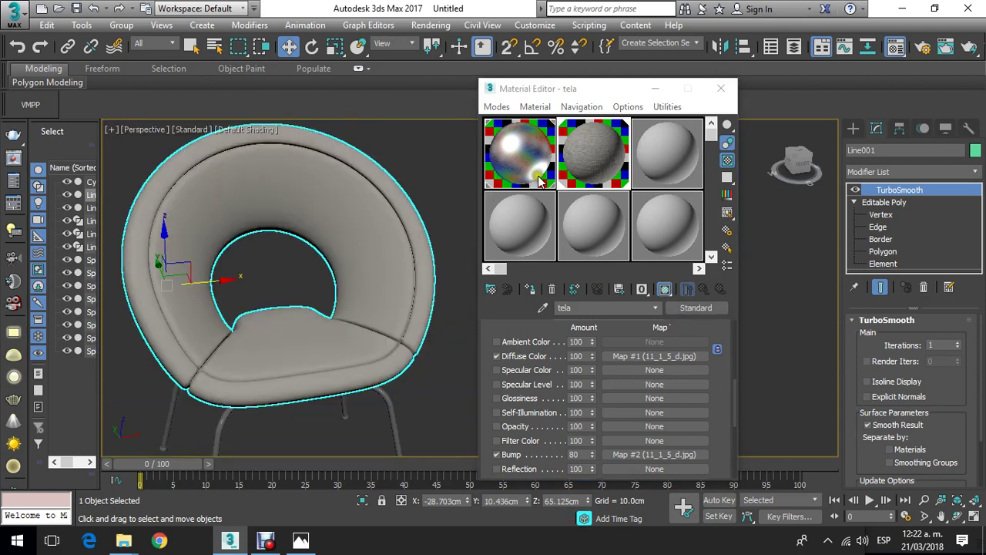
left_click(668, 292)
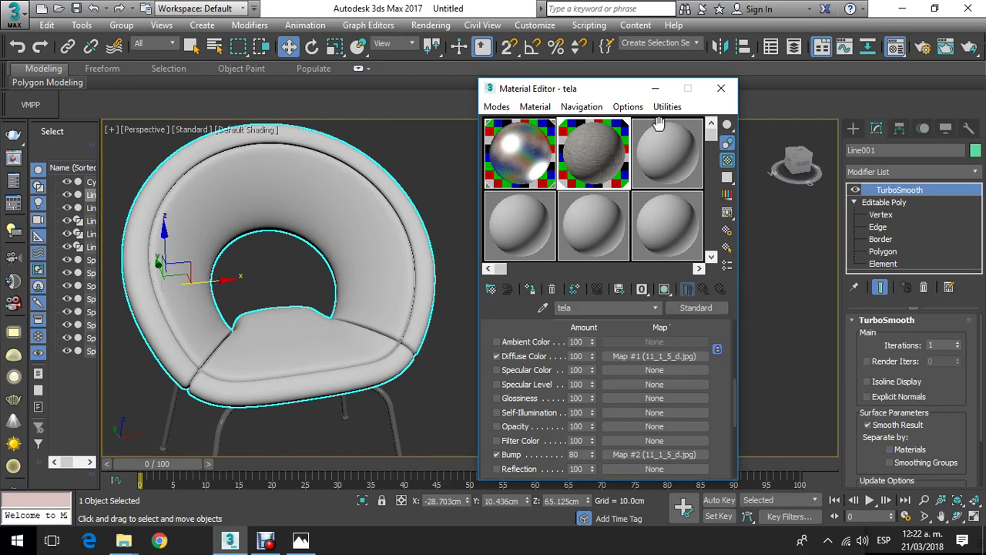
Step: Close the Material Editor and add a UVW Map modifier with Box mapping to the chair's padded body
left_click(721, 88)
middle_click_drag(319, 215, 514, 213)
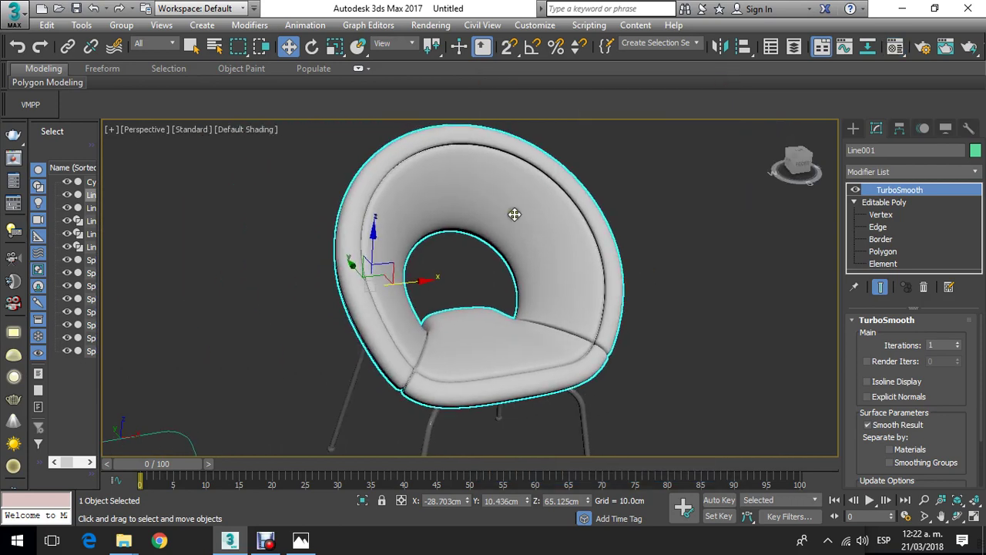
left_click(975, 171)
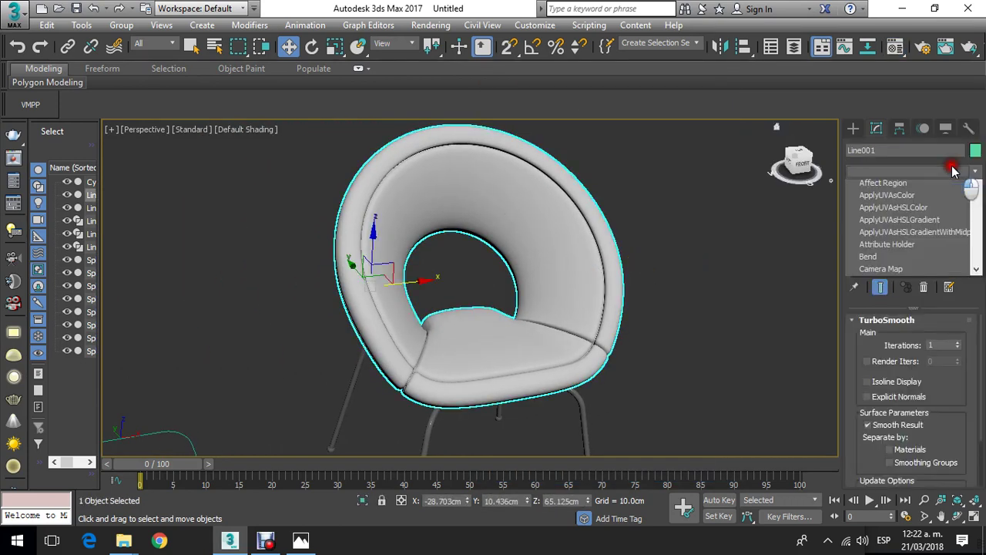
scroll(977, 193, "up", 5)
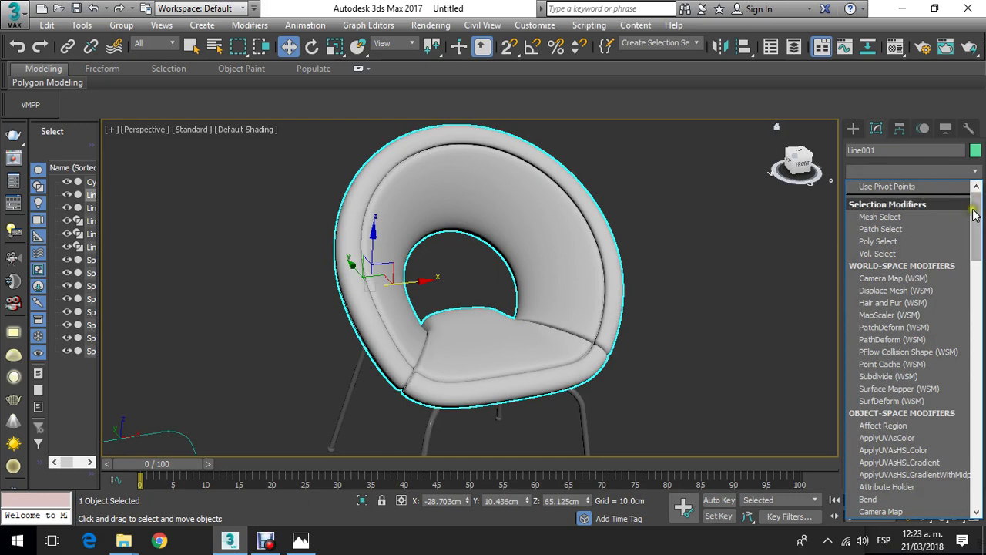
left_click_drag(978, 216, 979, 458)
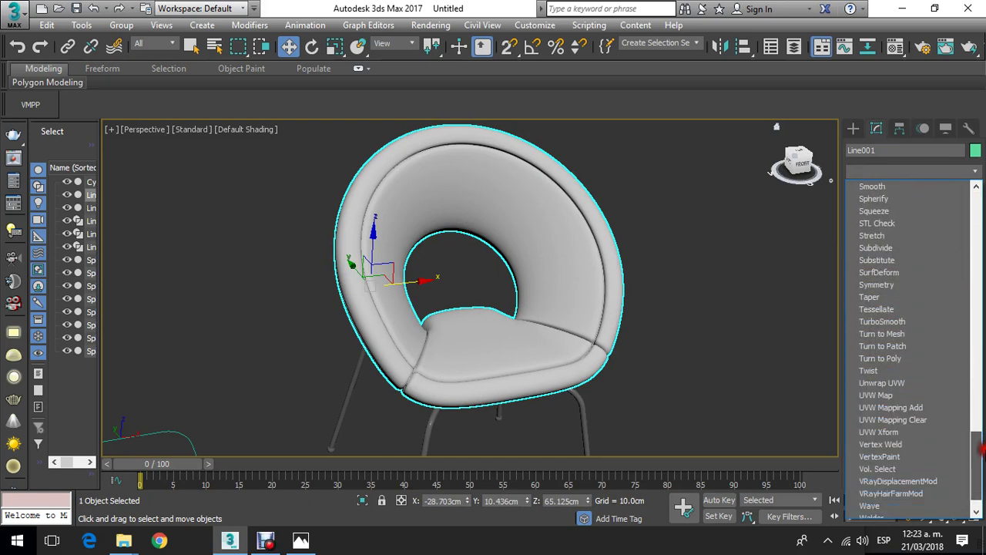
left_click(878, 394)
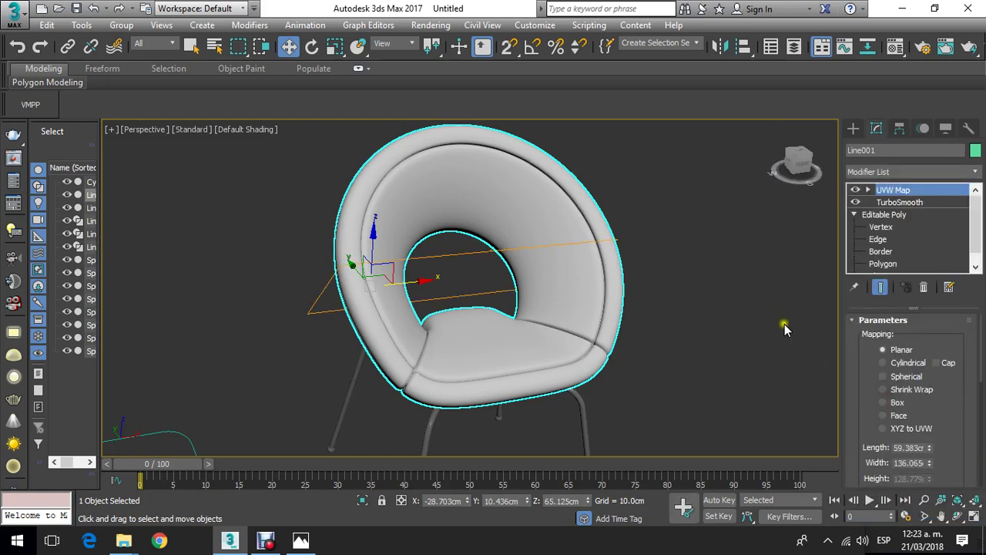
left_click(885, 402)
middle_click_drag(810, 362, 676, 299, "alt")
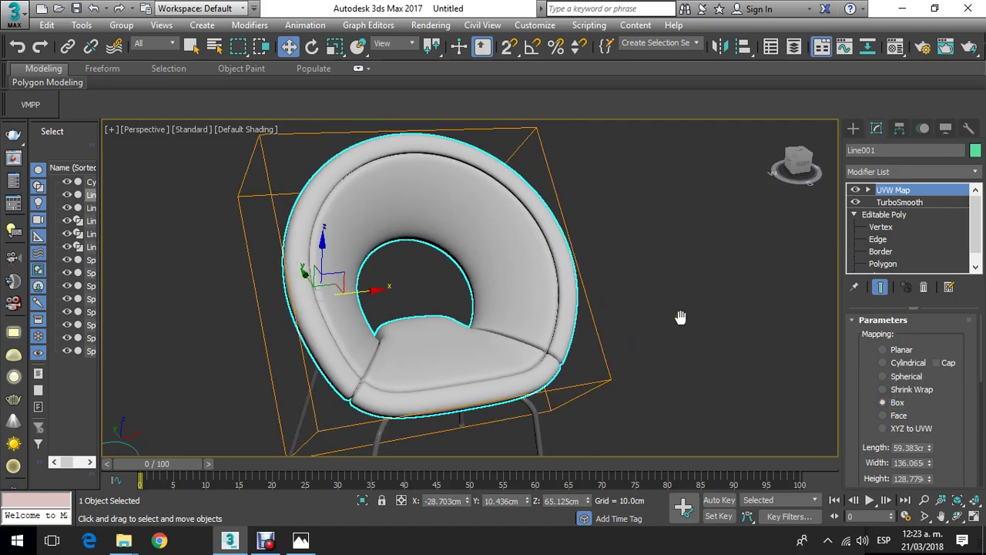
Step: Show the tela material's shaded map on the chair in the viewport and close the Material Editor
key("m")
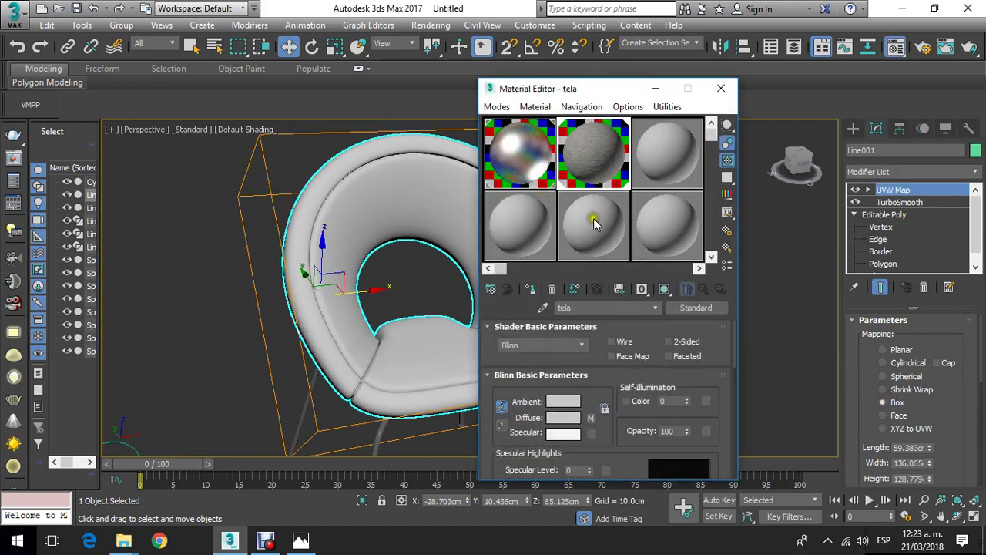
left_click(664, 290)
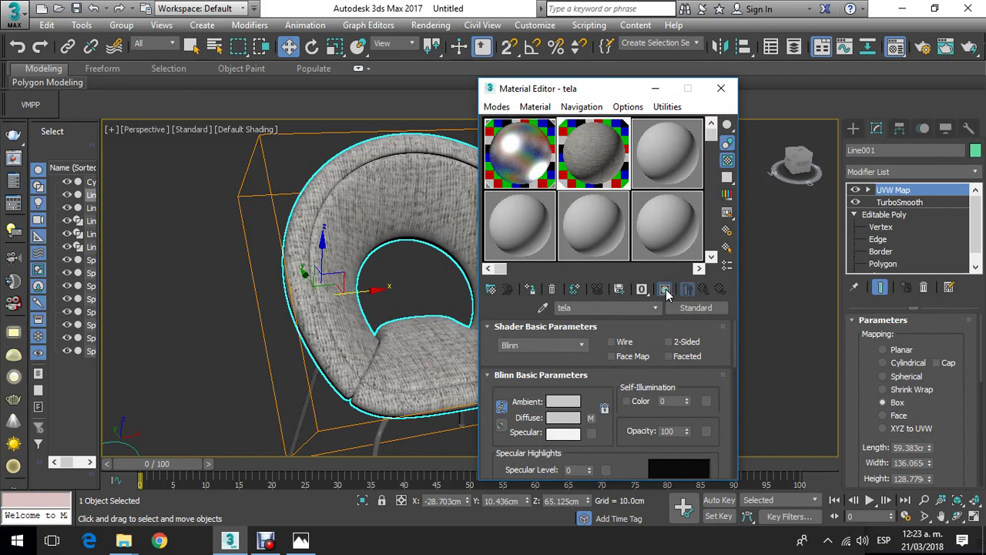
middle_click_drag(408, 215, 321, 213)
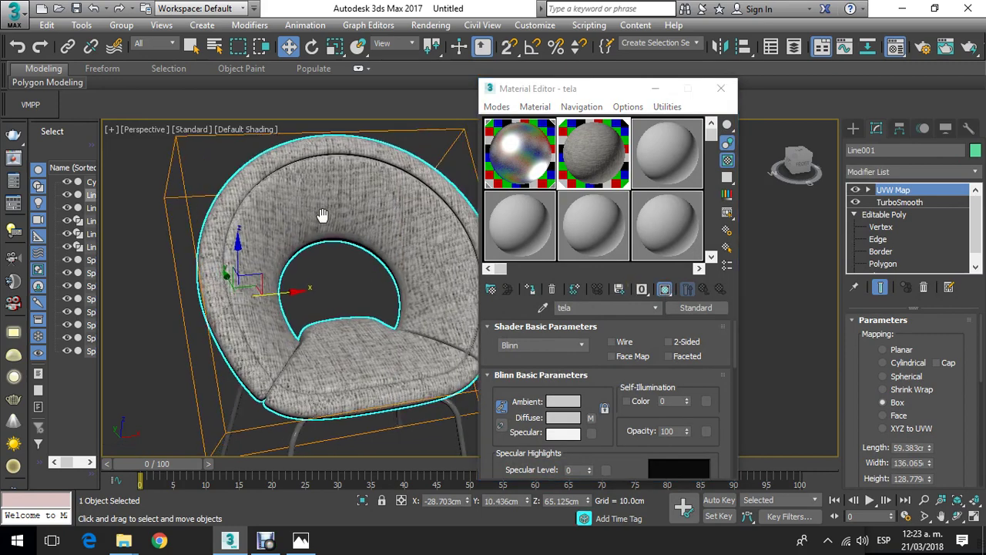
left_click(721, 88)
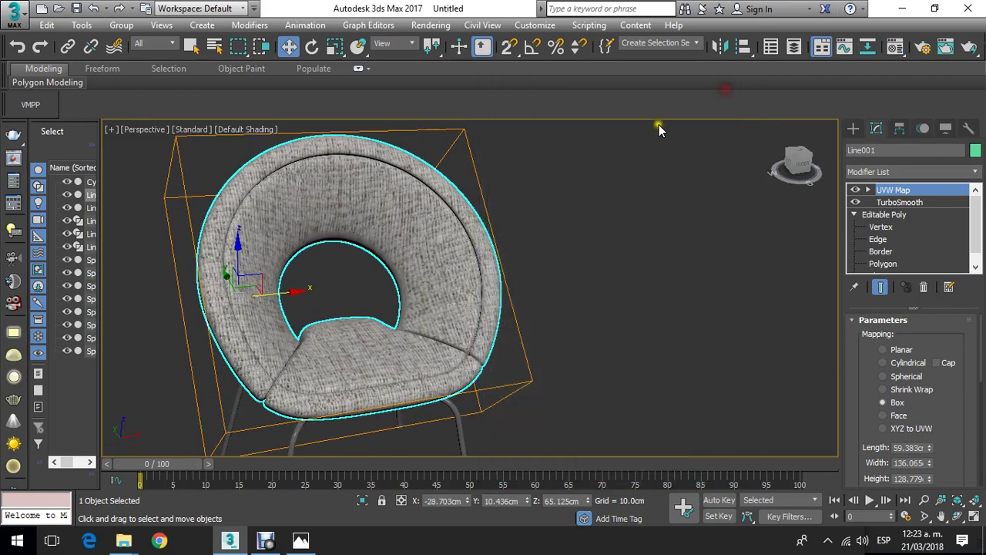
Step: Scale the UVW Map modifier's gizmo down uniformly to make the fabric weave finer
left_click(868, 190)
left_click(894, 202)
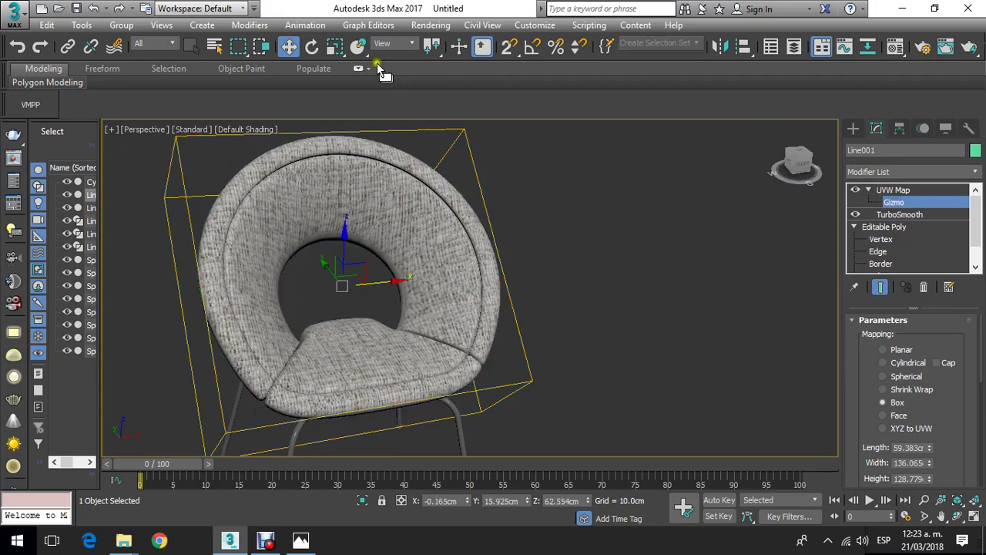
left_click(336, 47)
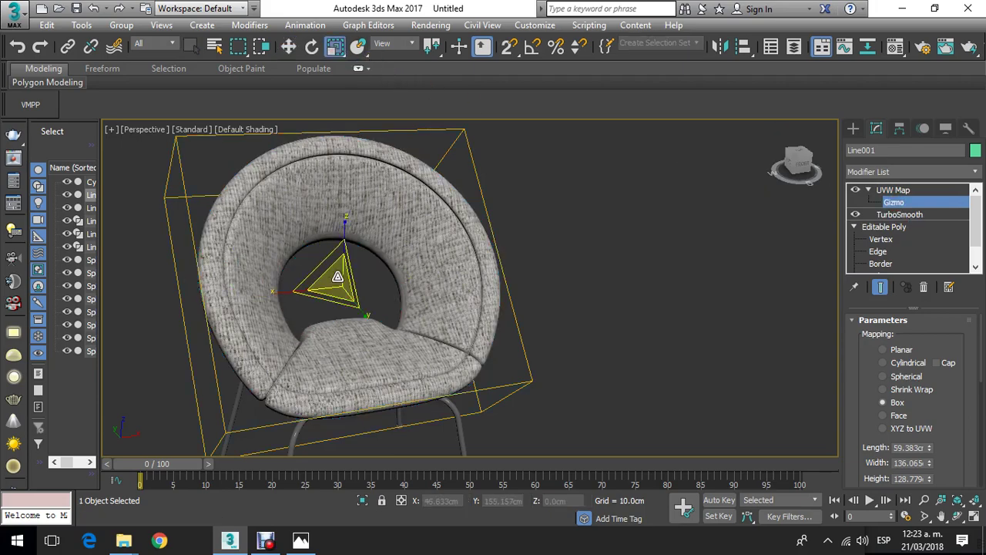
left_click_drag(336, 277, 316, 454)
scroll(346, 308, "up", 6)
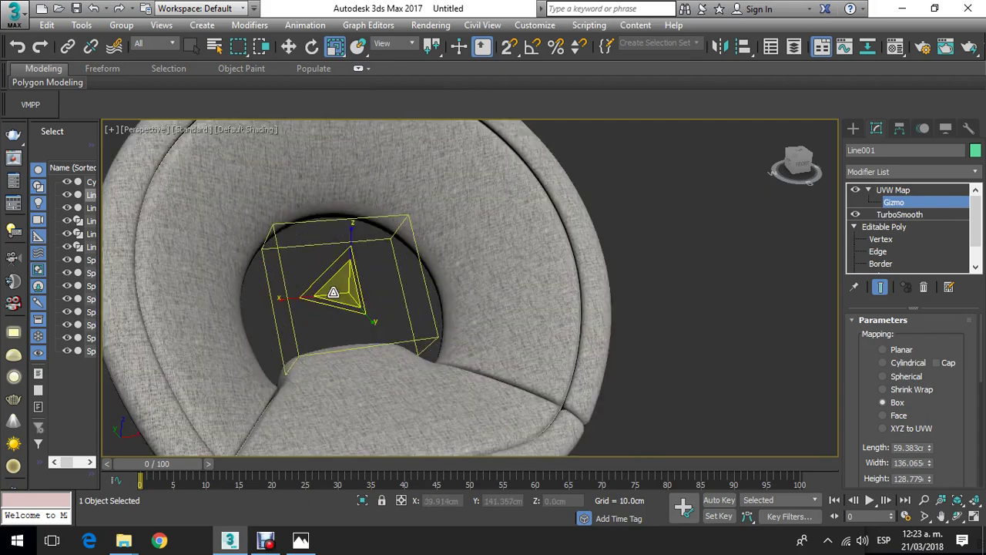
left_click_drag(349, 305, 332, 399)
Step: Check the weave up close and enlarge the mapping gizmo uniformly to 177 percent
scroll(341, 255, "down", 5)
scroll(342, 255, "up", 4)
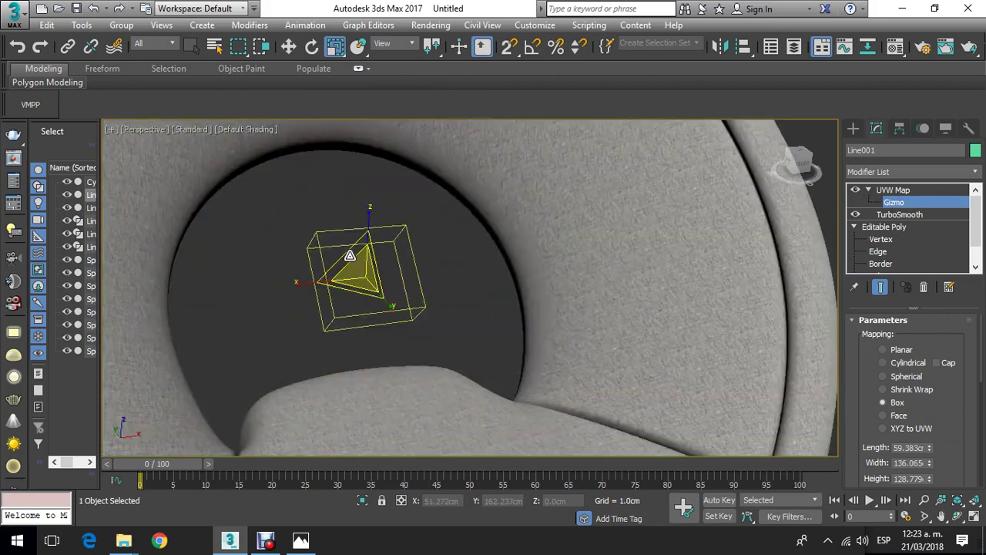
scroll(340, 254, "down", 2)
scroll(340, 254, "up", 4)
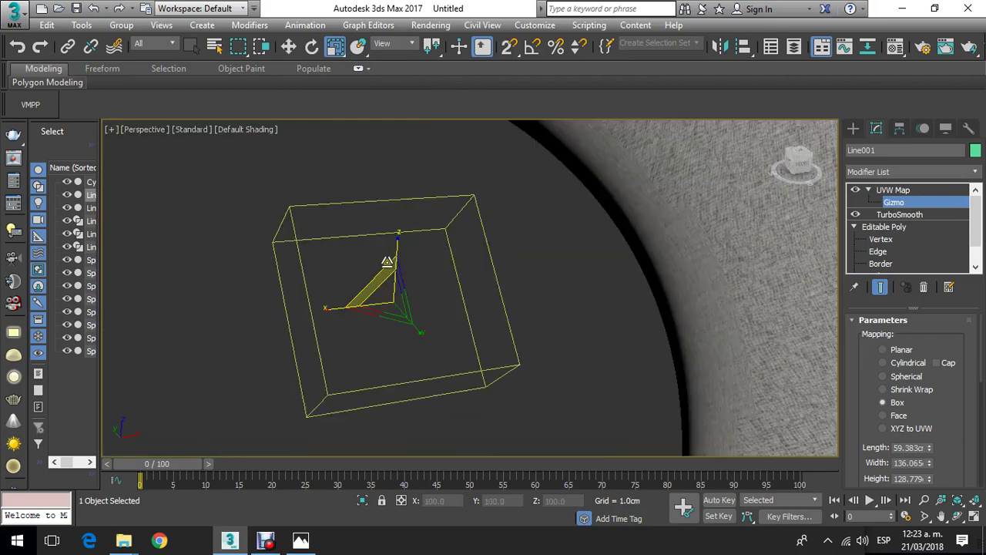
scroll(387, 262, "down", 4)
middle_click_drag(385, 276, 389, 220, "alt")
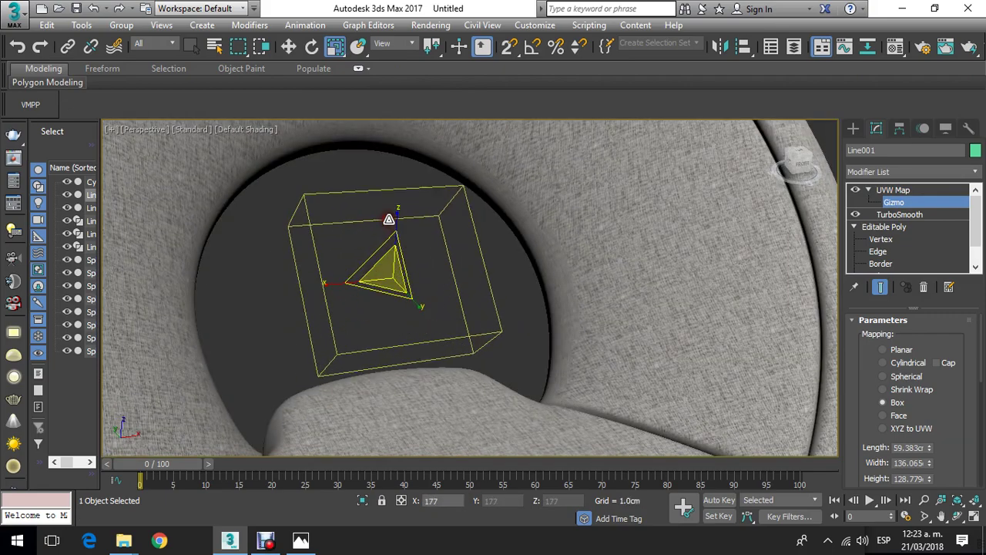
scroll(390, 219, "down", 4)
Step: Frame the whole chair in the Perspective view and check the V-Ray Quick Settings
left_click(958, 516)
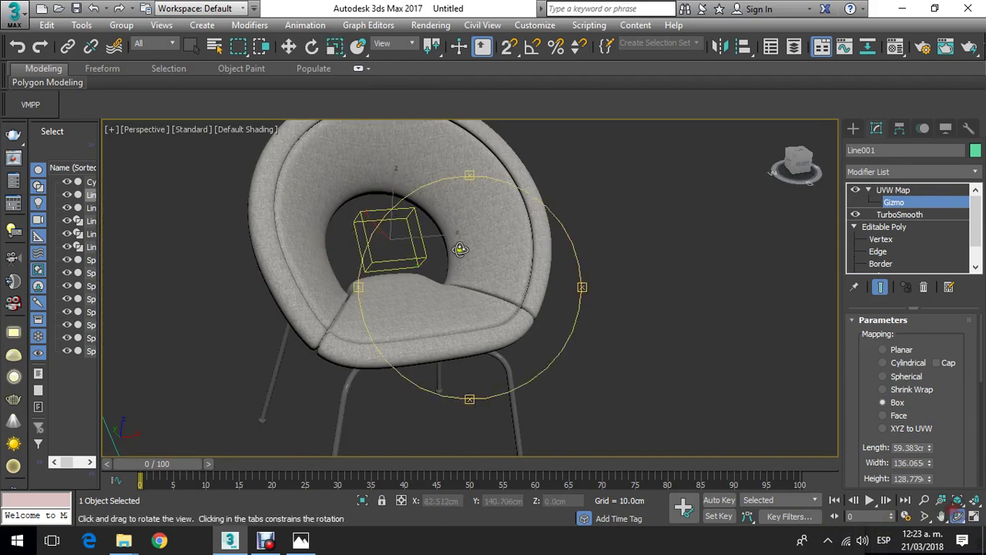
mouse_move(460, 249)
left_mouse_down()
mouse_move(506, 260)
mouse_move(649, 233)
mouse_move(691, 243)
mouse_move(439, 266)
mouse_move(458, 279)
mouse_move(460, 267)
left_mouse_up()
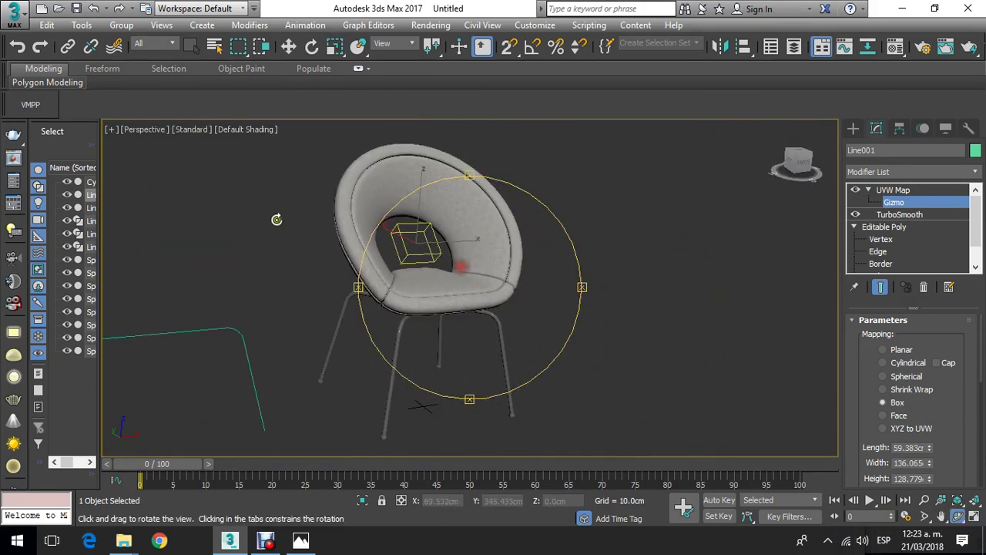
left_click_drag(276, 219, 280, 236)
middle_click_drag(472, 288, 522, 275)
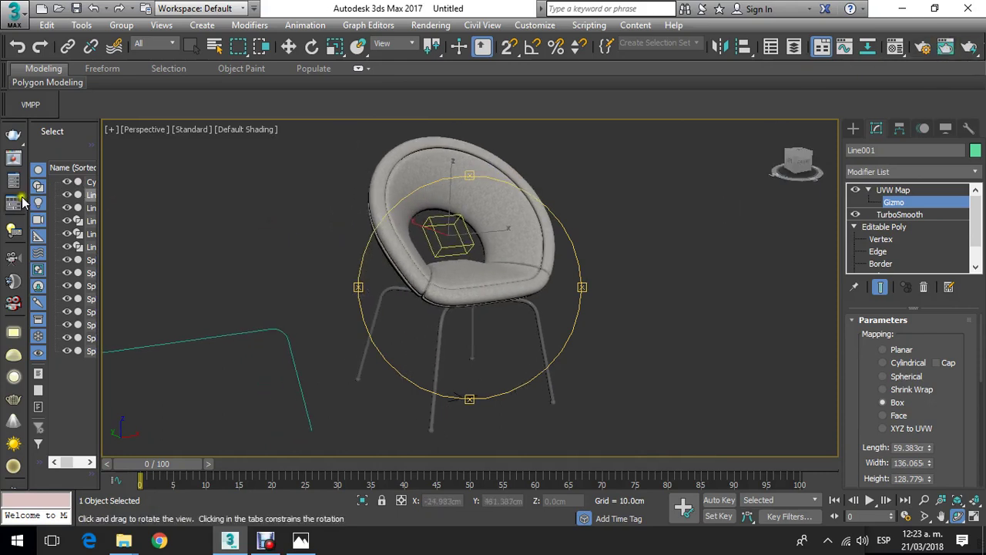
left_click(14, 202)
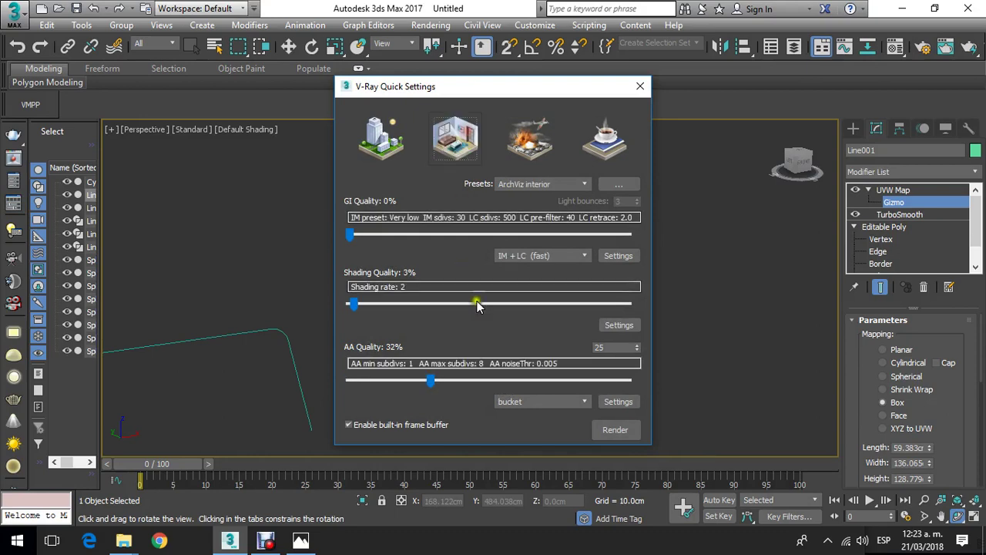
left_click(640, 87)
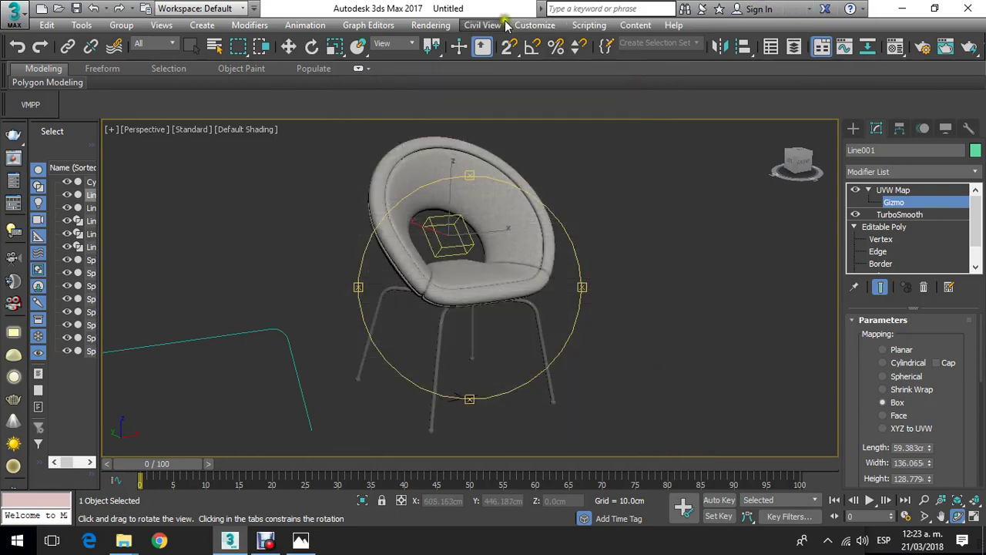
Step: Set the environment background colour to a light grey with a value of about 223
left_click(430, 24)
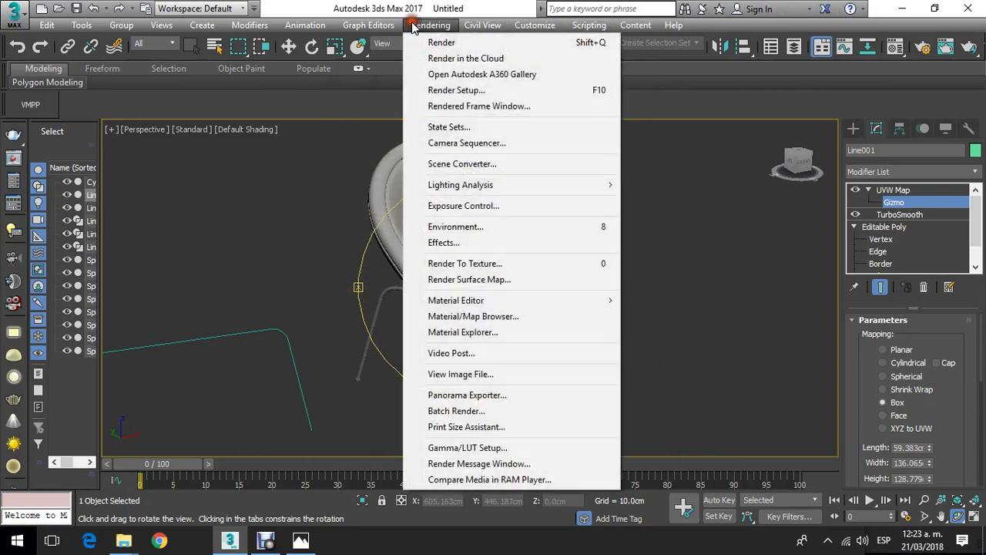
left_click(444, 244)
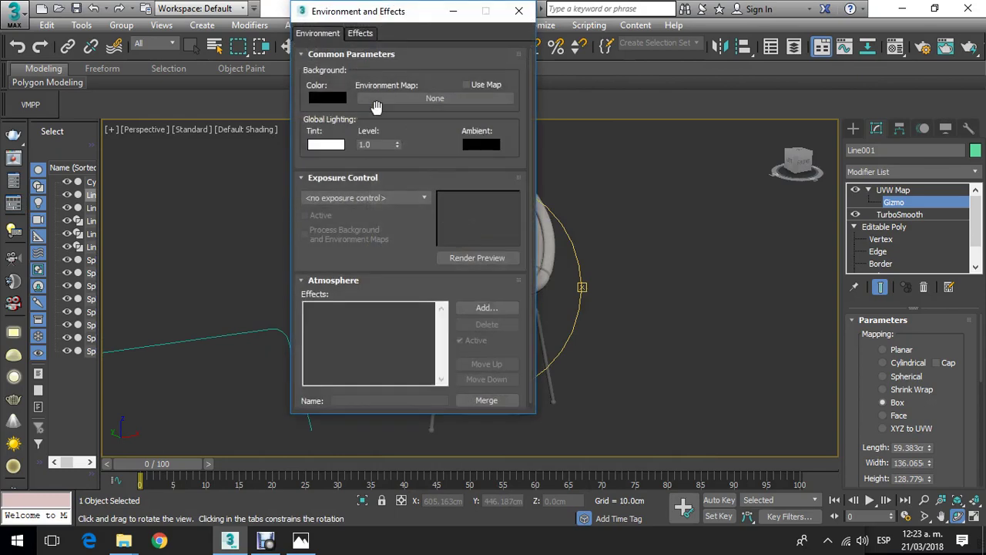
left_click(331, 100)
left_click(680, 215)
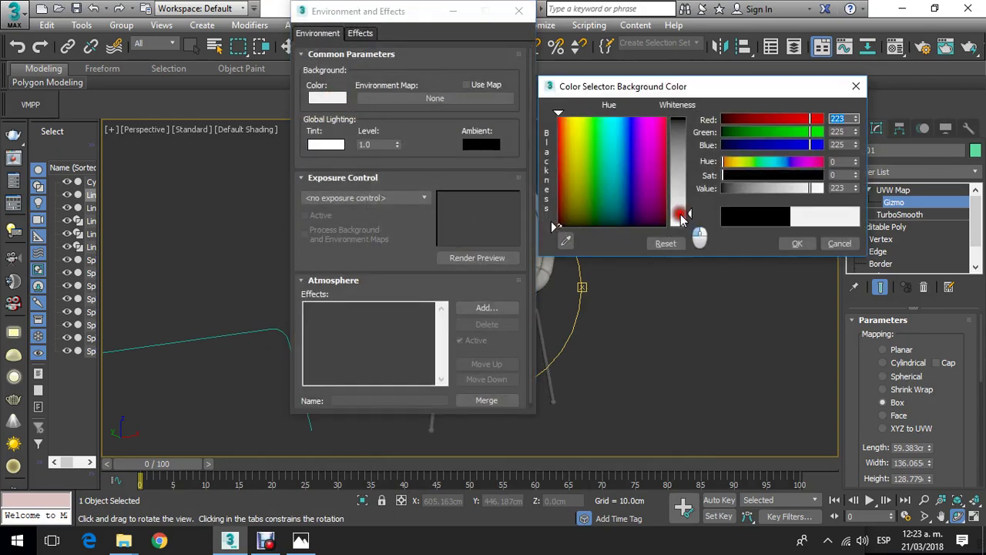
left_click(798, 244)
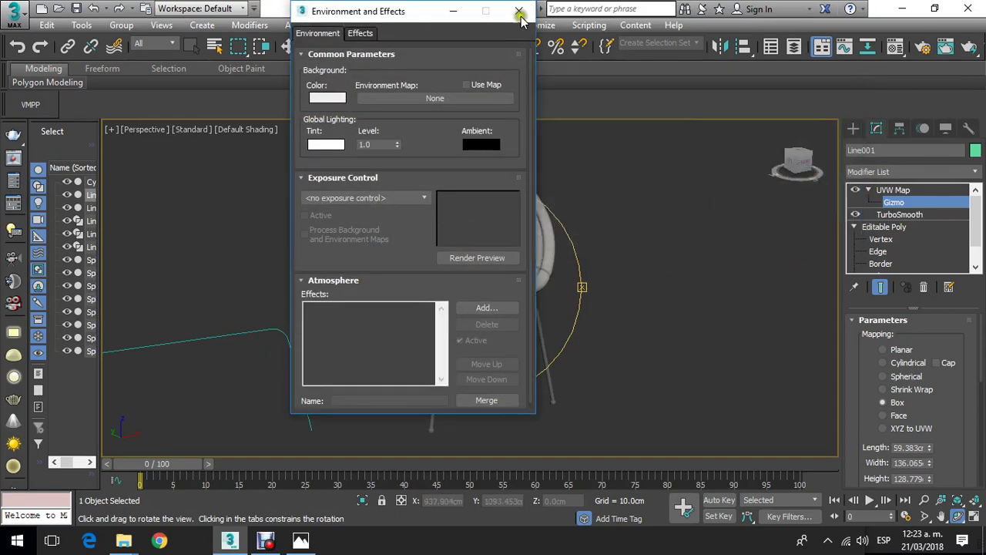
left_click(518, 11)
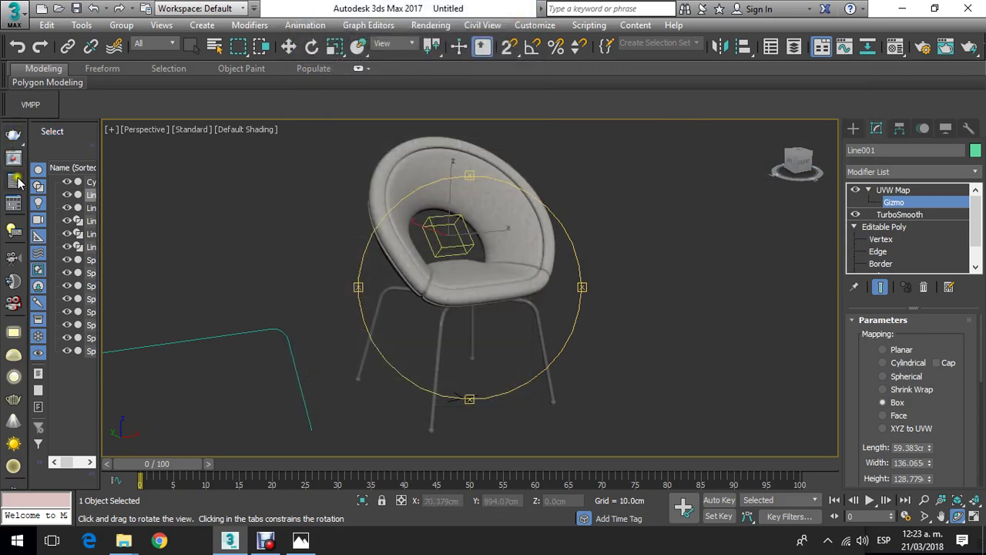
Step: Run a test render from V-Ray Quick Settings, inspect the chair's upholstery up close, and close the render windows
left_click(13, 203)
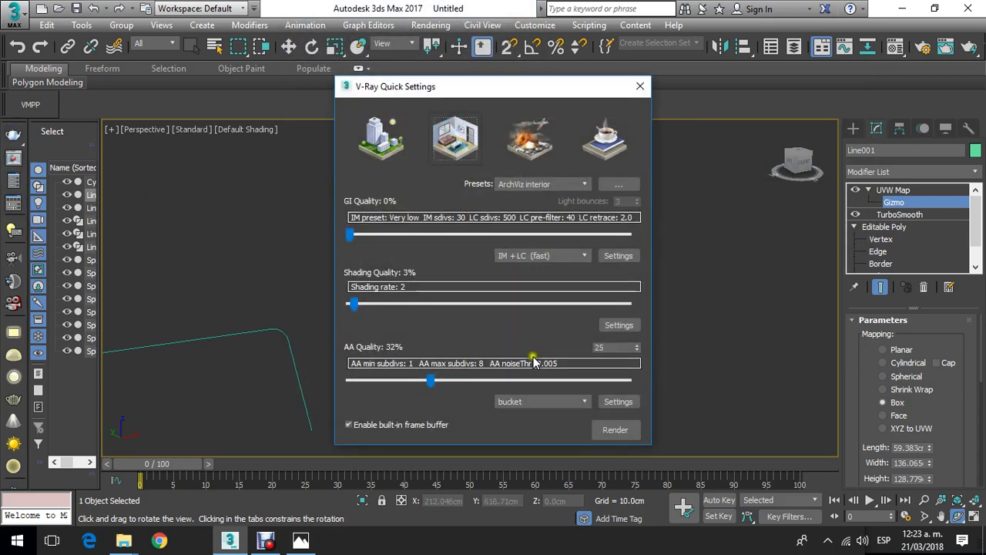
left_click(615, 432)
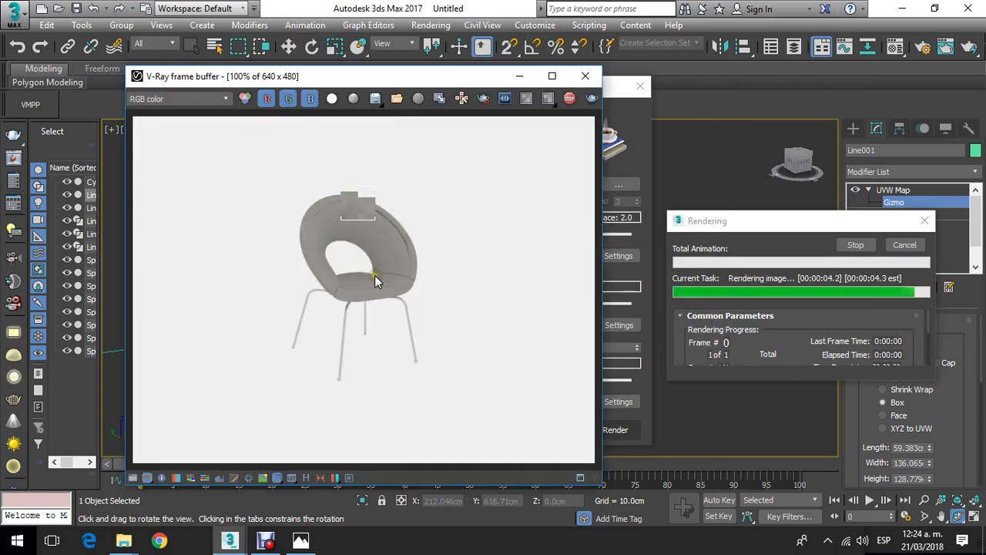
scroll(376, 260, "up", 2)
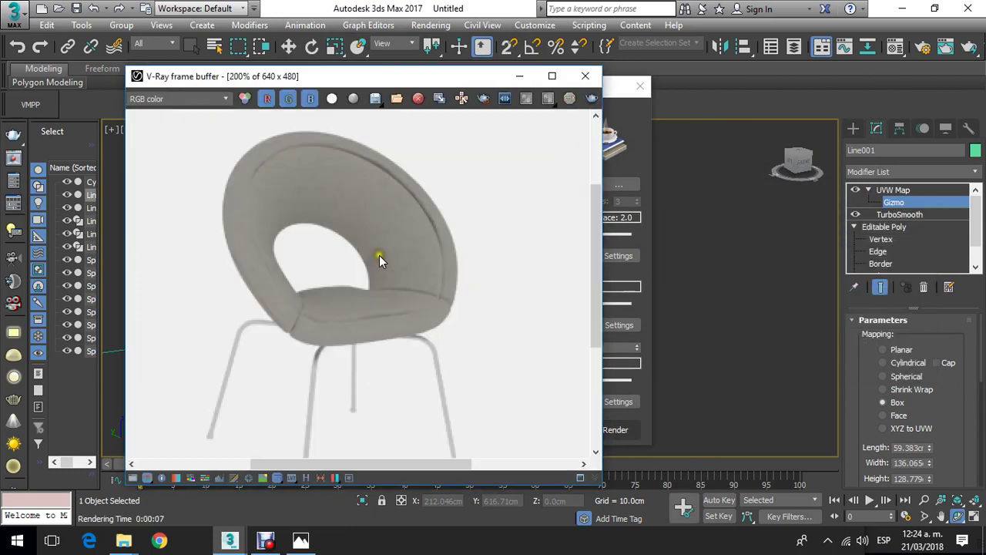
scroll(419, 219, "down", 1)
scroll(416, 224, "up", 1)
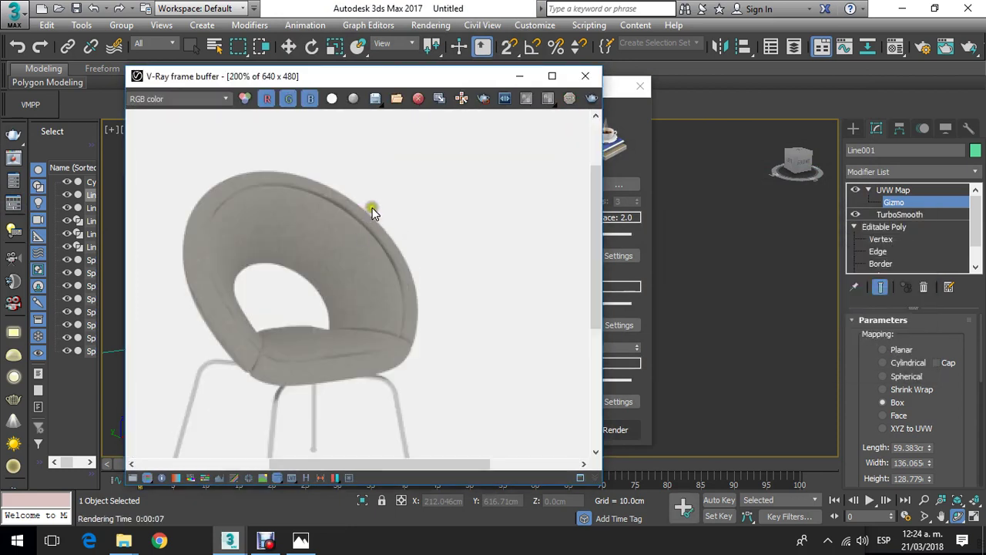
left_click(585, 76)
left_click(639, 87)
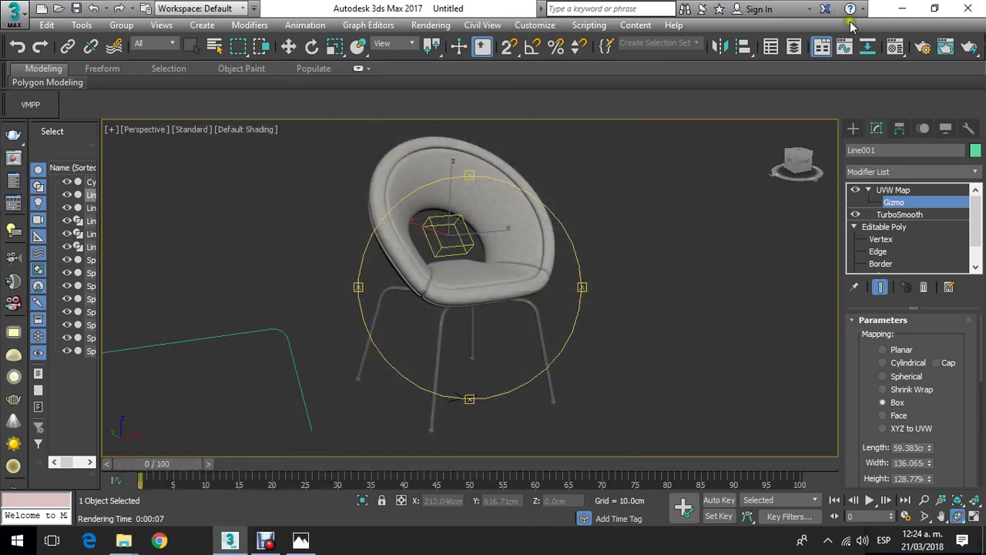
Step: Set the render output size to 1200 by 1200 pixels, then start a render and cancel it
left_click(924, 49)
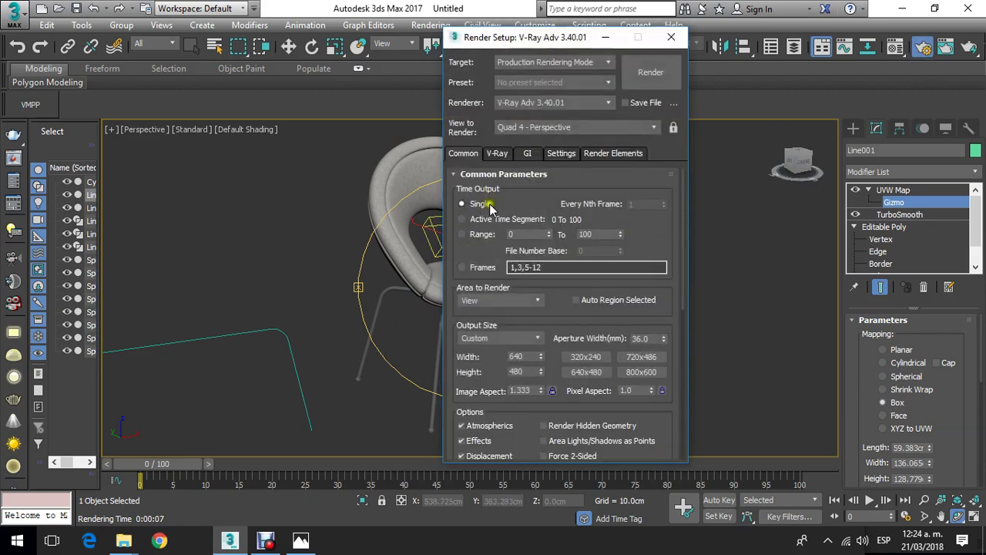
double_click(528, 357)
type("1200")
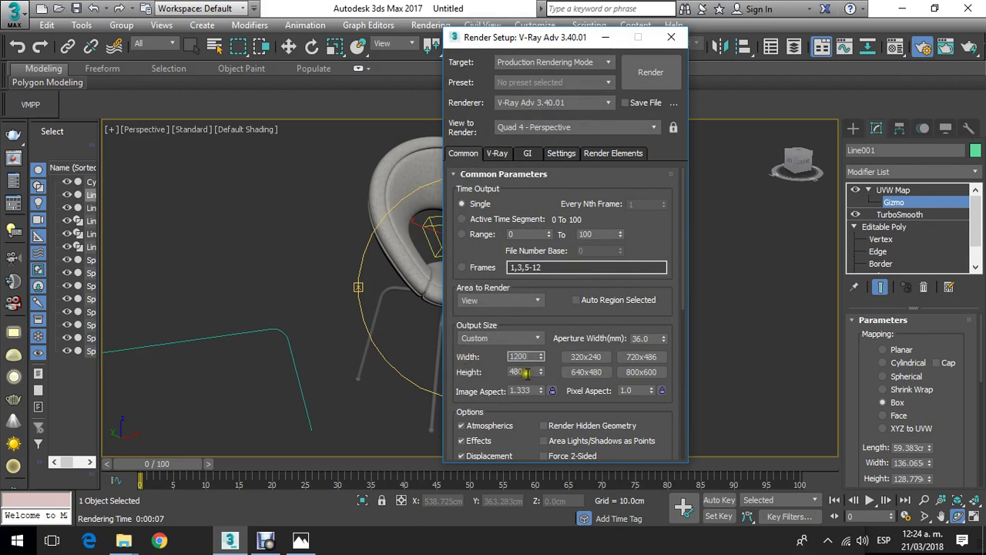
key("Tab")
type("1200")
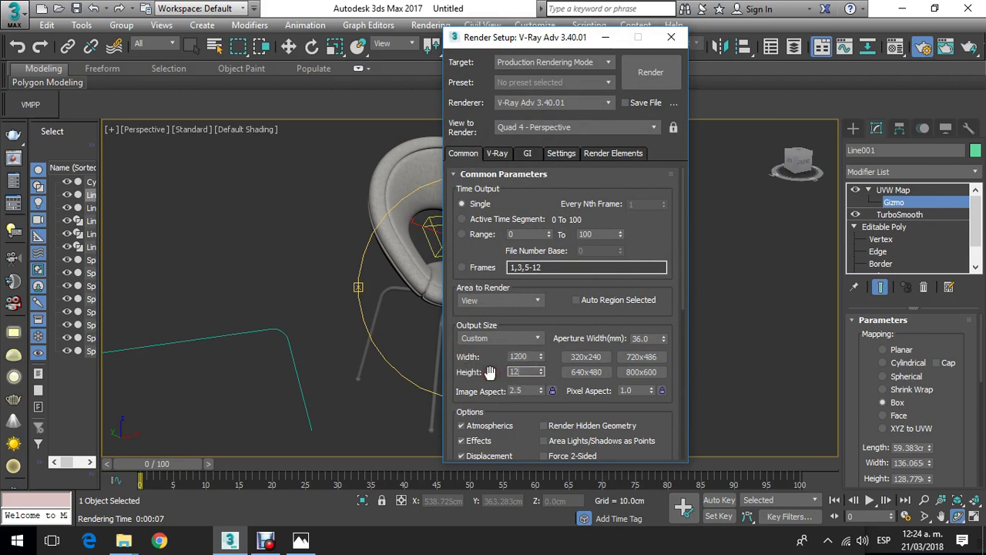
key("Return")
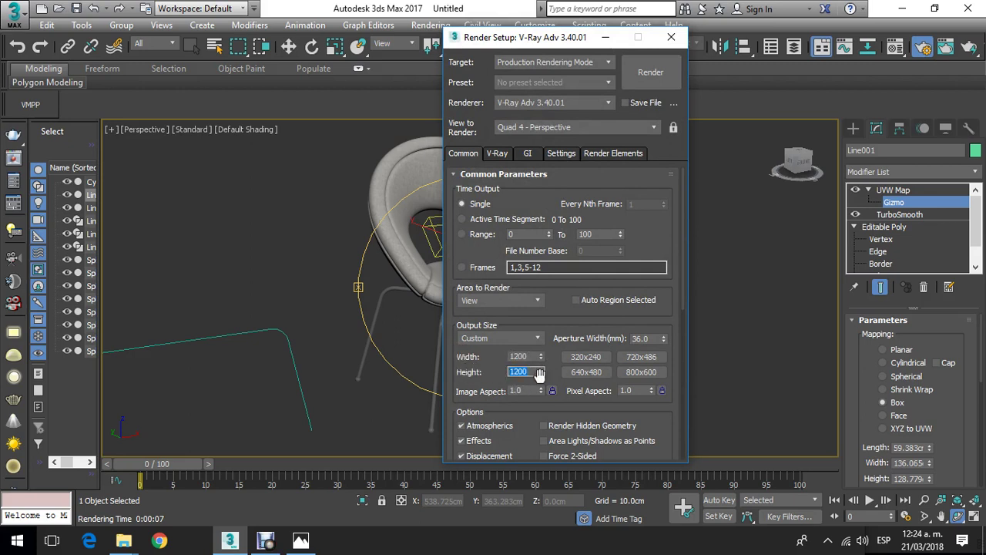
left_click(654, 72)
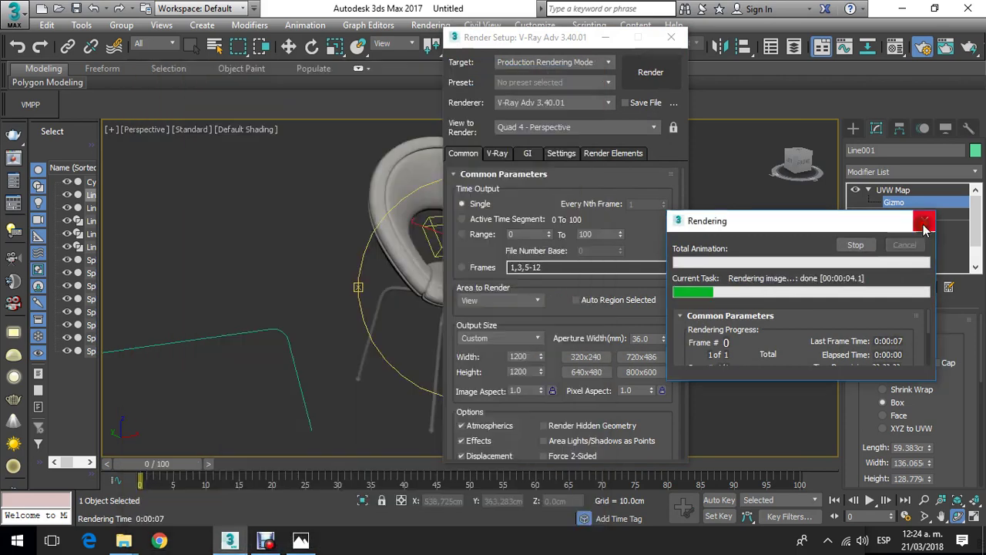
left_click(924, 221)
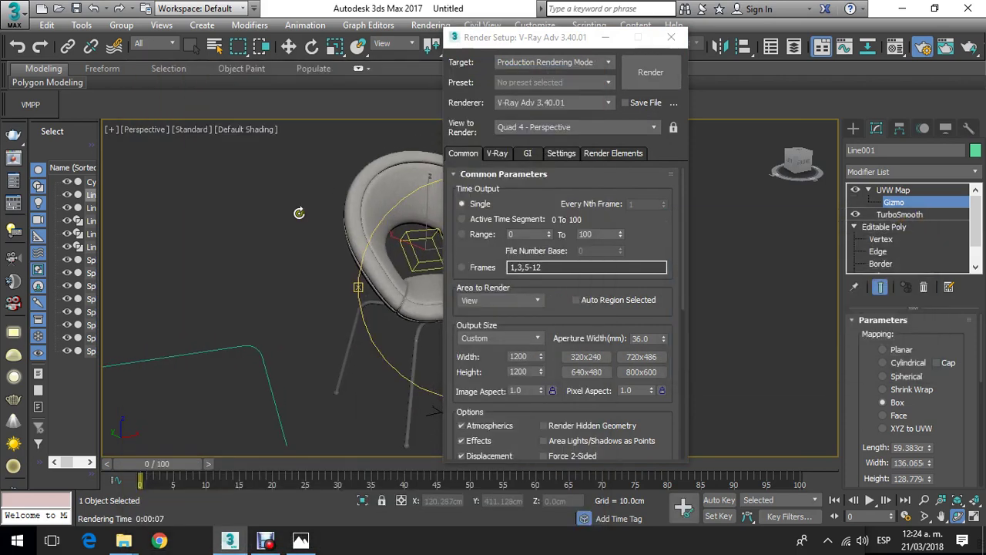
Step: Close Render Setup, show safe frames in the Perspective viewport, and frame the chair inside them
left_click_drag(299, 213, 402, 205)
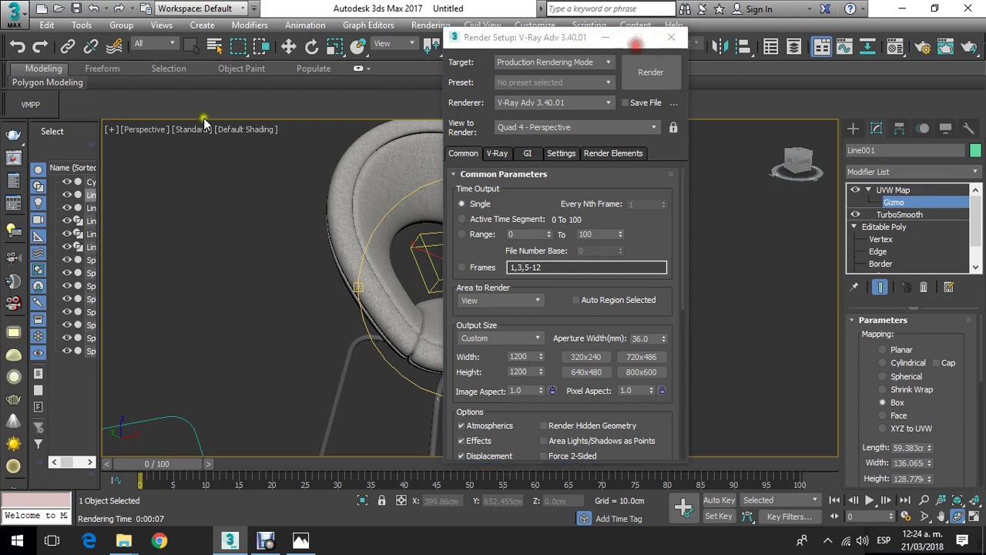
key("F10")
left_click(144, 129)
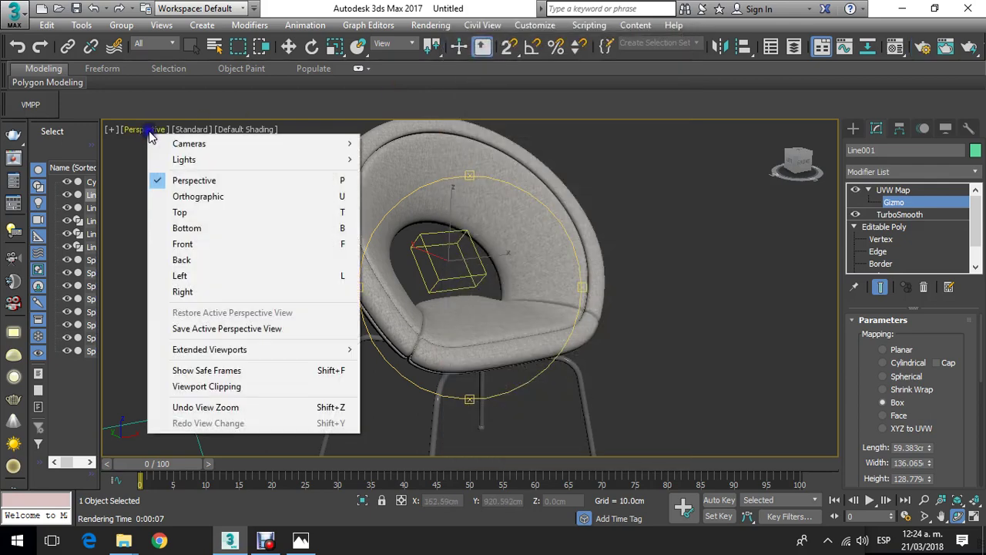
left_click(216, 371)
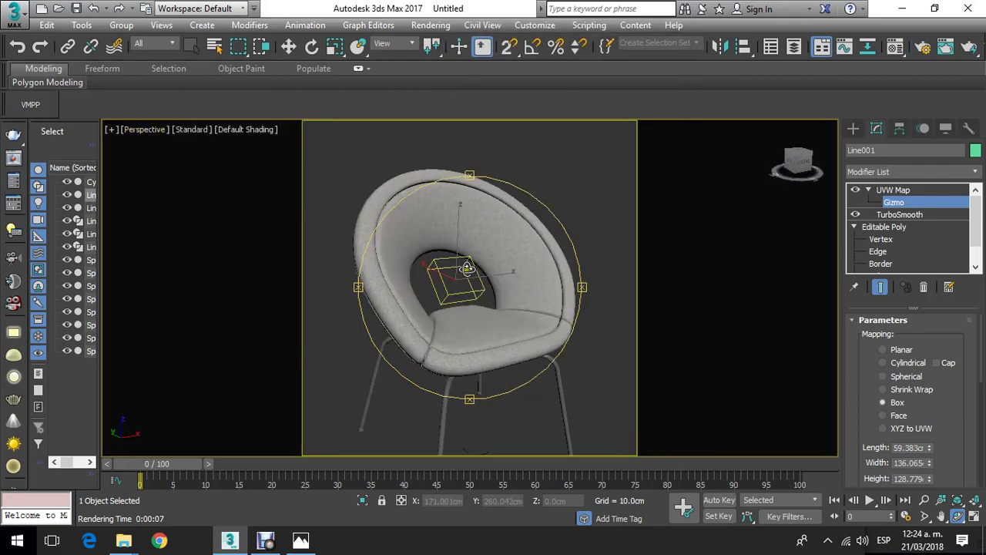
middle_click_drag(467, 267, 462, 235, "alt")
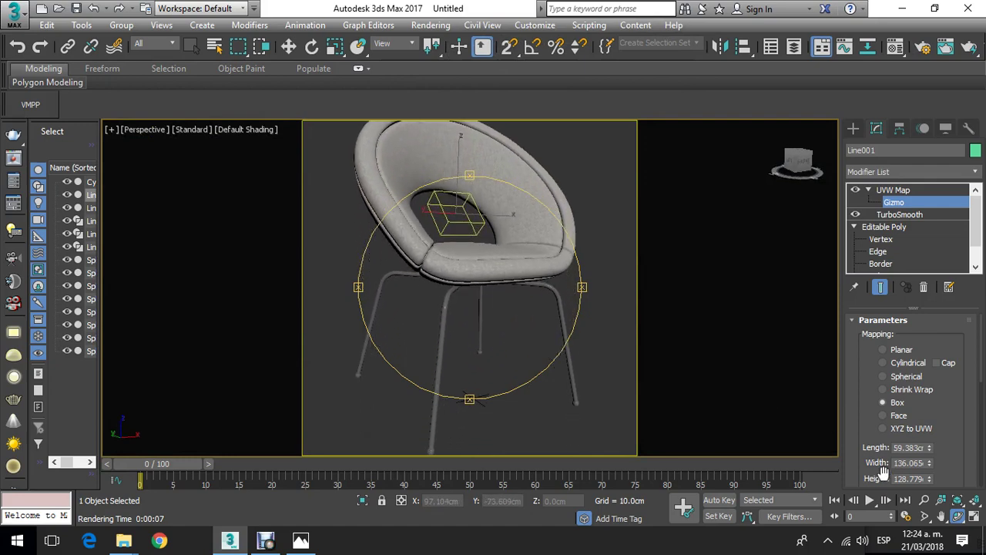
Step: Render the whole chair from a lower viewing angle, review the image, and close the frame buffer
left_click(925, 500)
left_click_drag(473, 226, 512, 203)
left_click(957, 516)
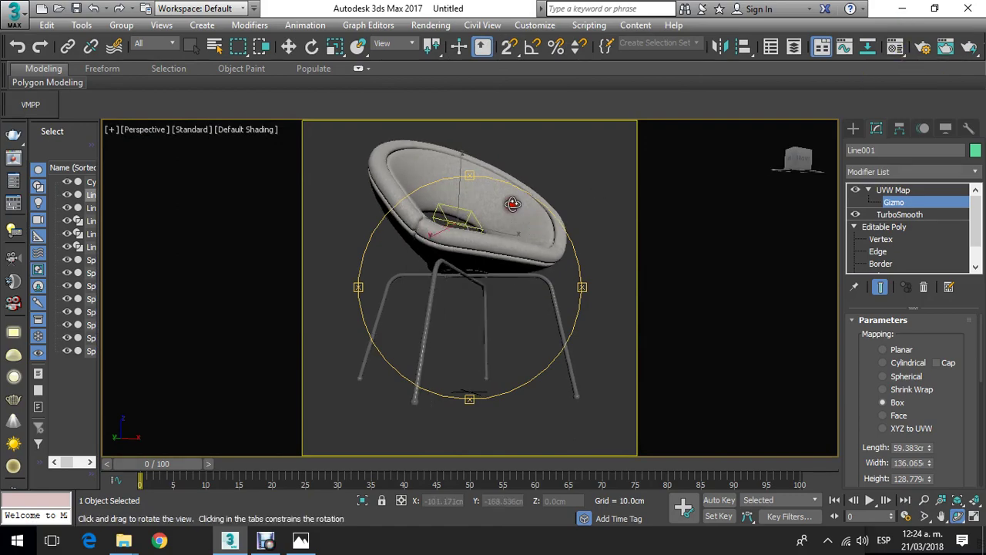
left_click(971, 48)
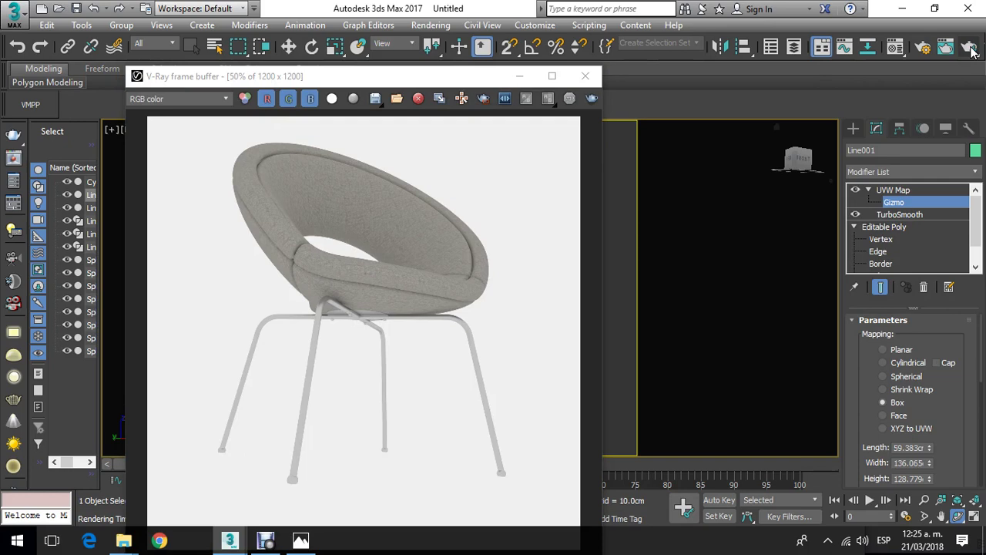
left_click(586, 78)
Step: Start a close-up render of the chair's upholstered seat and backrest, then cancel it
middle_click_drag(478, 231, 469, 275, "alt")
scroll(458, 281, "up", 3)
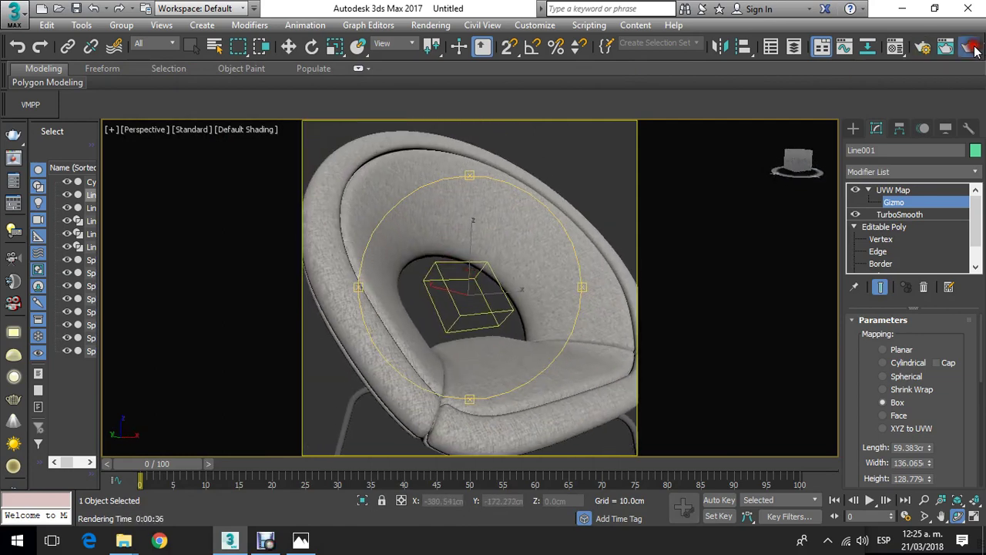
left_click(971, 47)
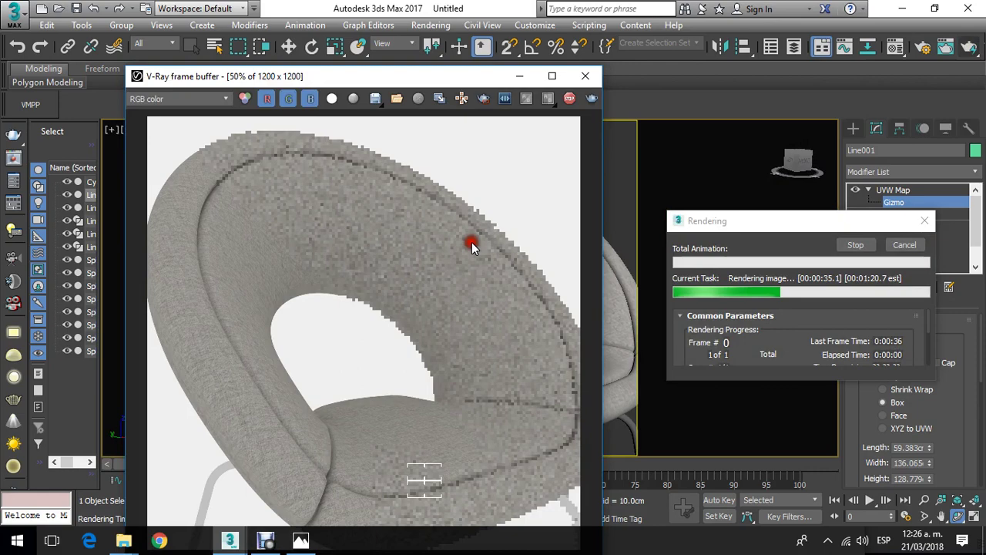
key("Escape")
Step: Frame the whole chair from slightly above inside the safe frame and start a new render
scroll(472, 242, "down", 5)
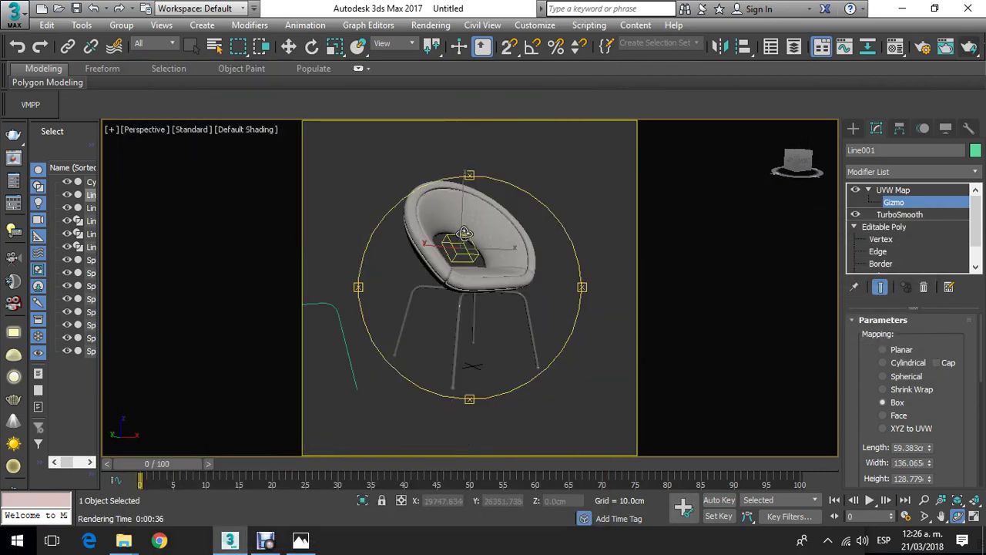
left_click_drag(465, 233, 467, 286)
scroll(467, 286, "up", 3)
middle_click_drag(467, 286, 447, 273)
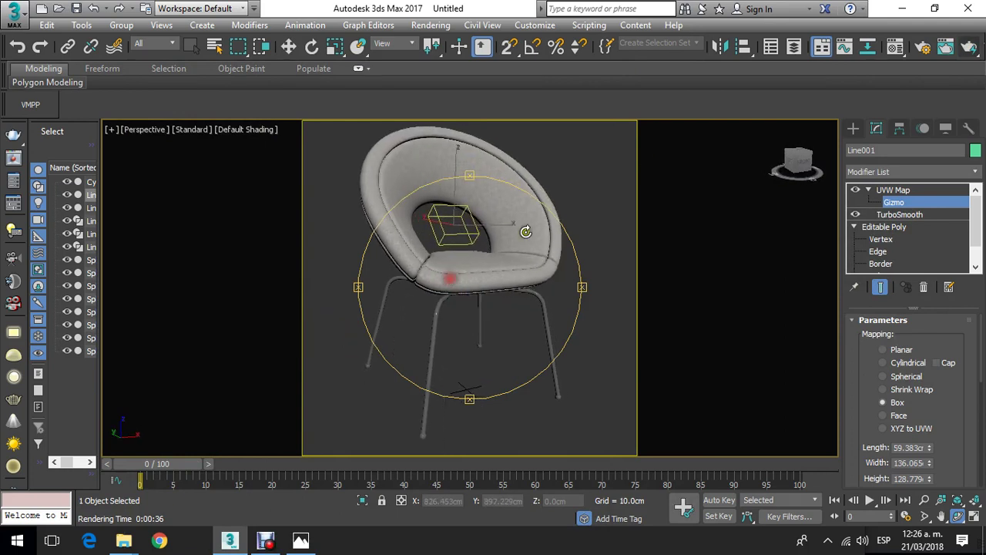
left_click(974, 48)
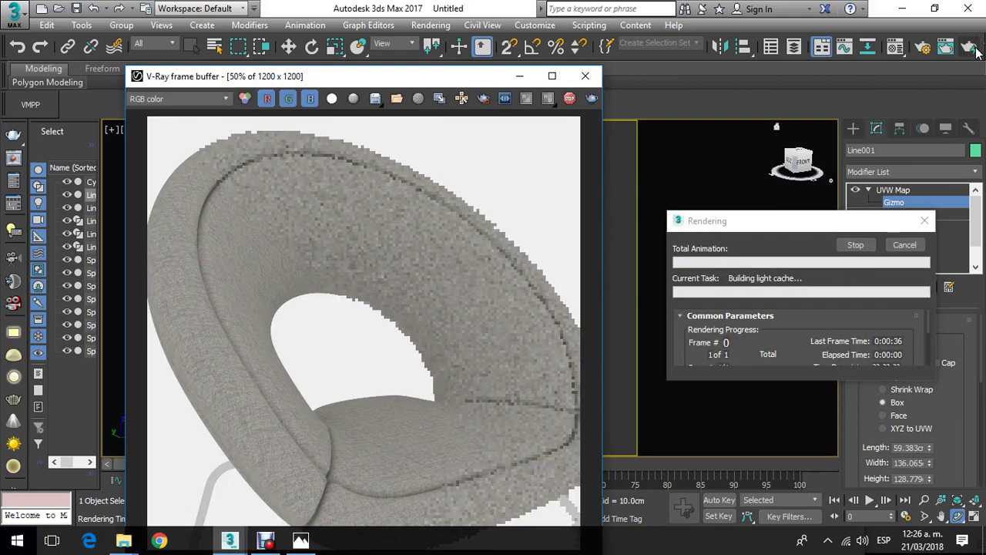